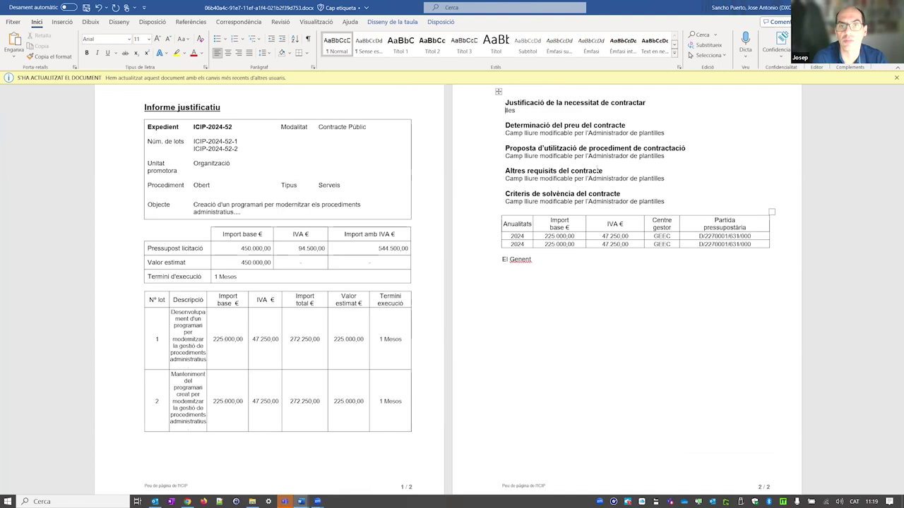
- Type two lines of x placeholders under the justification heading and save the report
type("xxxxxxxxx")
key("Return")
type("xxxxxxxxxxxxxxxx")
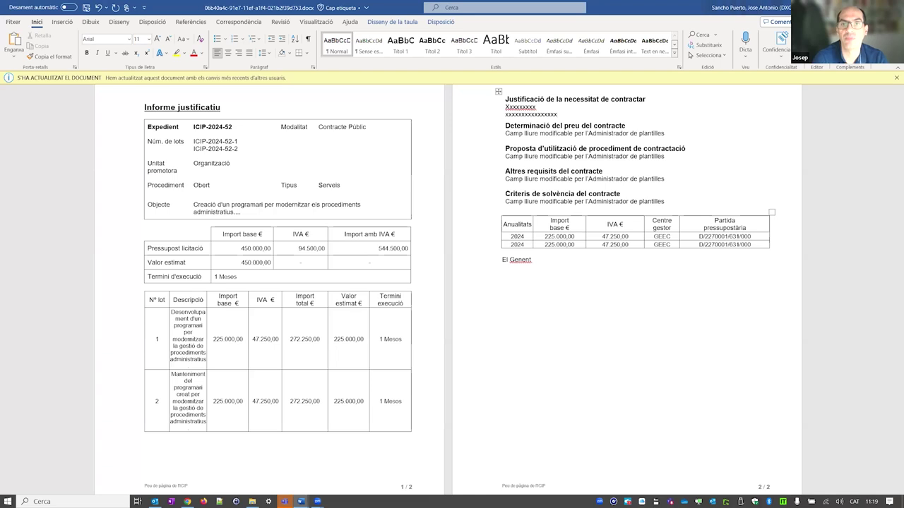
key("Down")
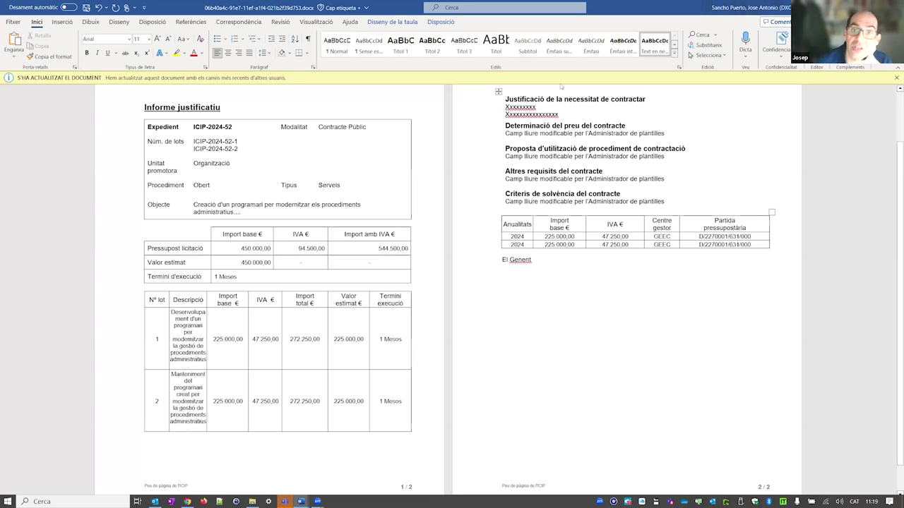
left_click(87, 9)
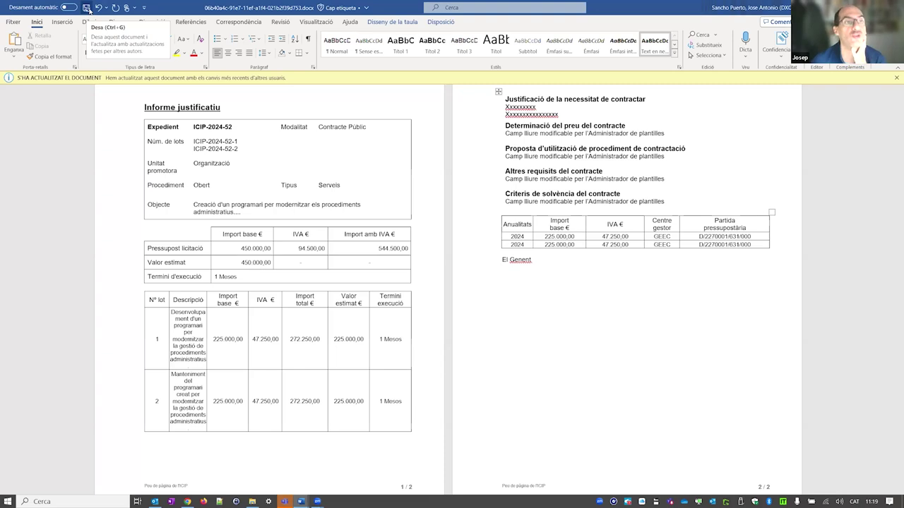
left_click(89, 9)
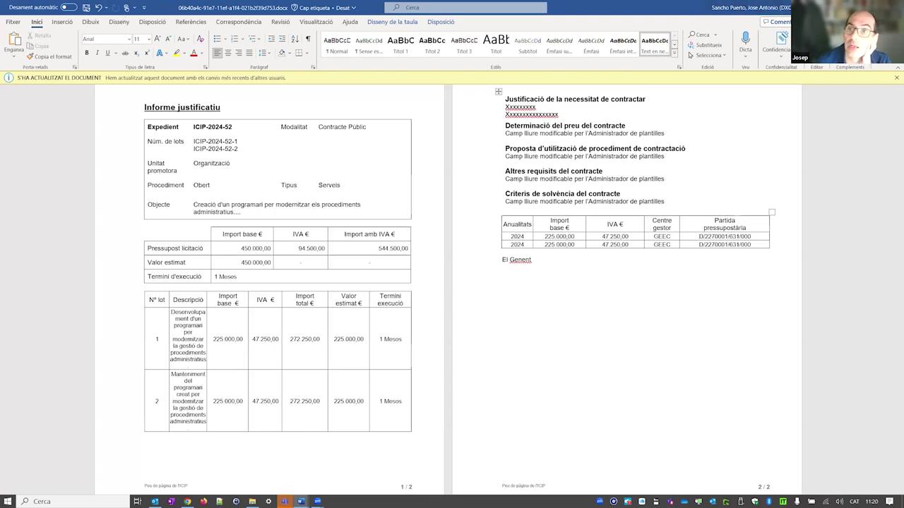
- Back in GEEC, open the Informe Justificatiu task from the Bústia and launch its template in Word
key("alt+Tab")
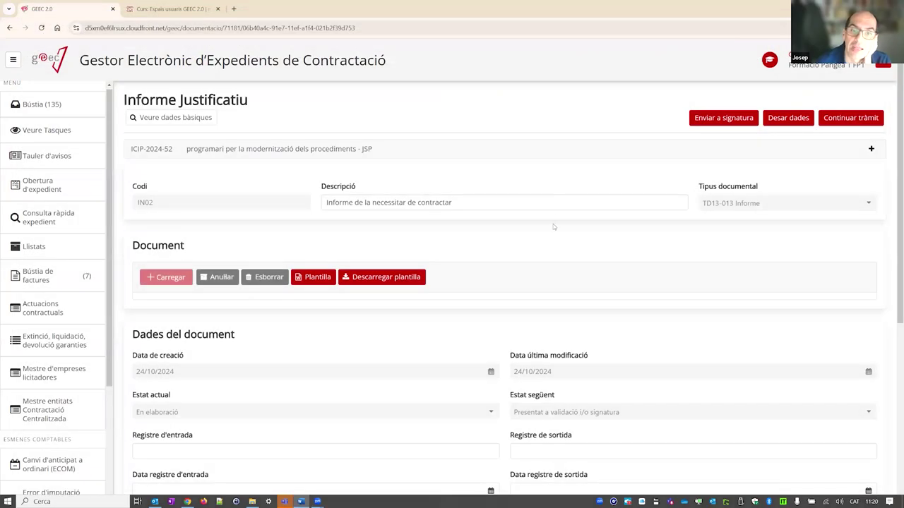
scroll(564, 273, "down", 4)
scroll(564, 274, "up", 3)
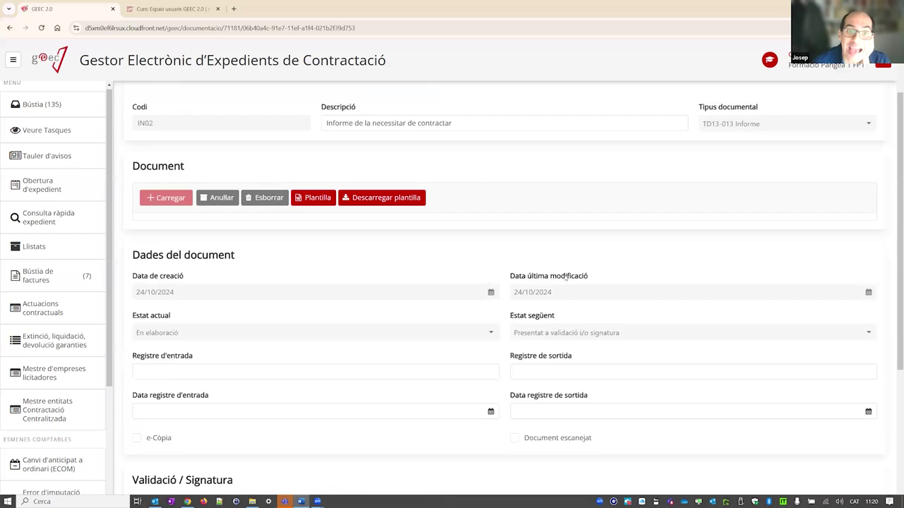
scroll(520, 250, "up", 1)
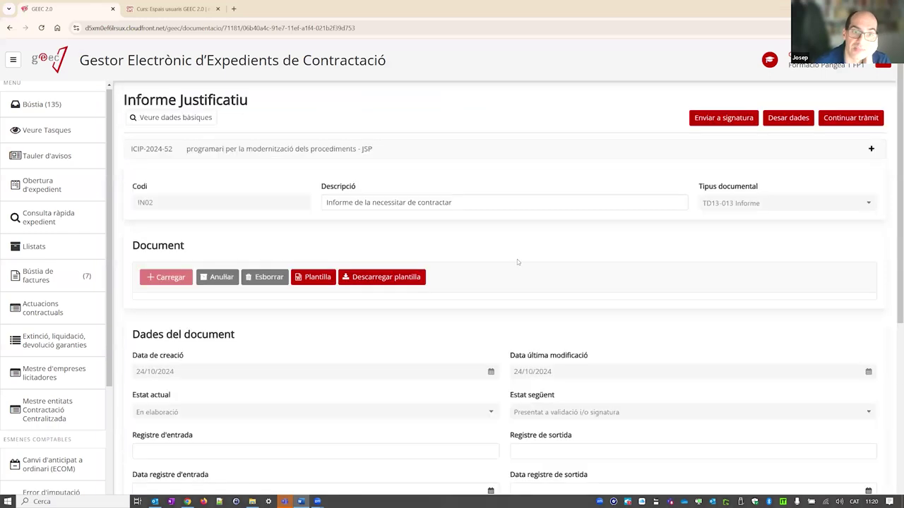
scroll(520, 259, "down", 4)
scroll(517, 262, "up", 4)
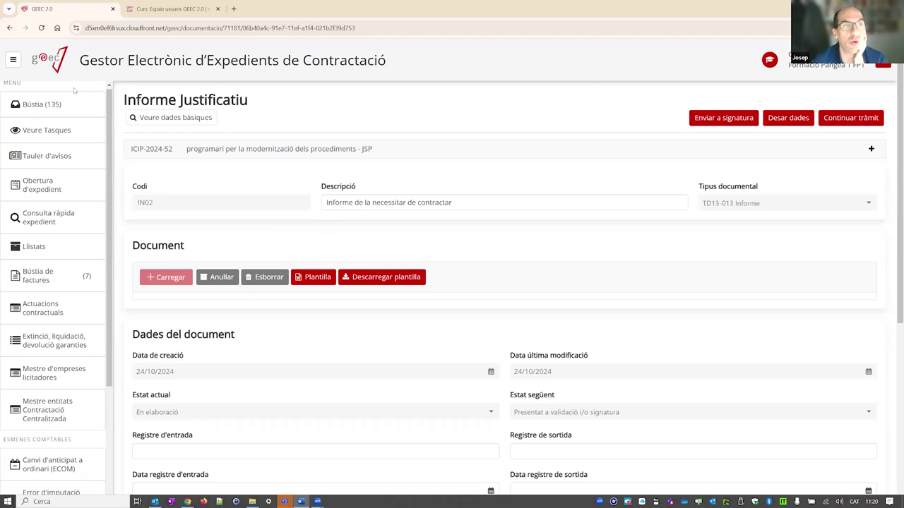
left_click(58, 105)
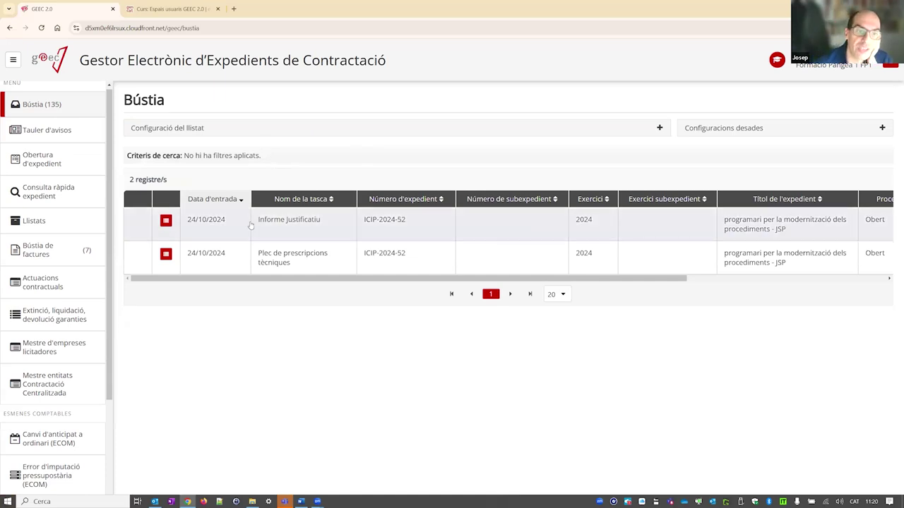
left_click(293, 224)
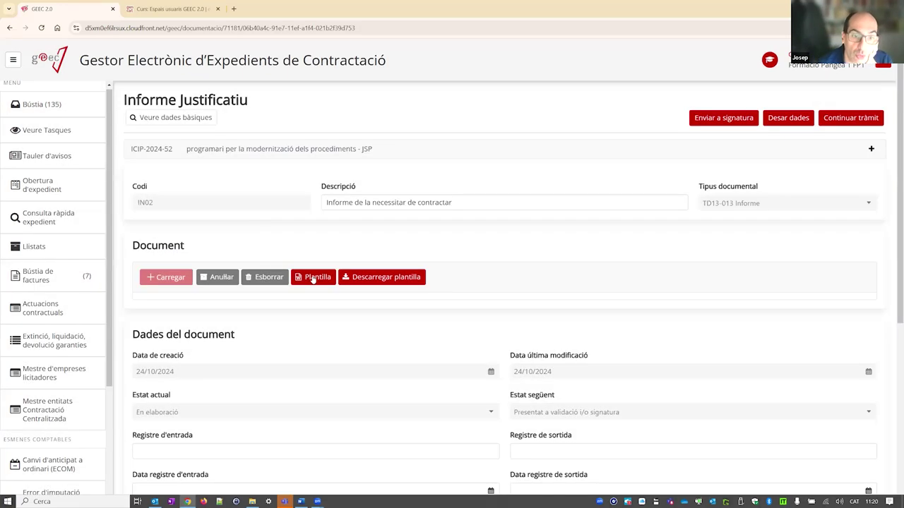
left_click(313, 279)
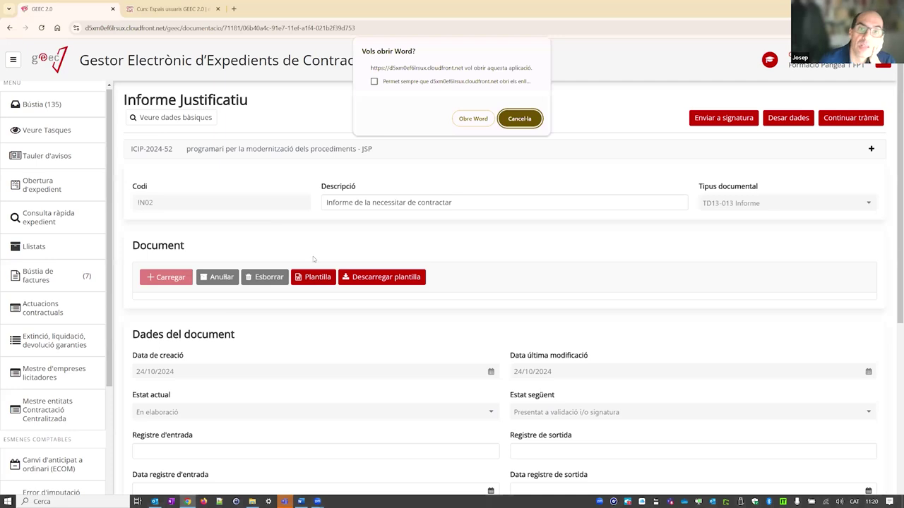
left_click(490, 119)
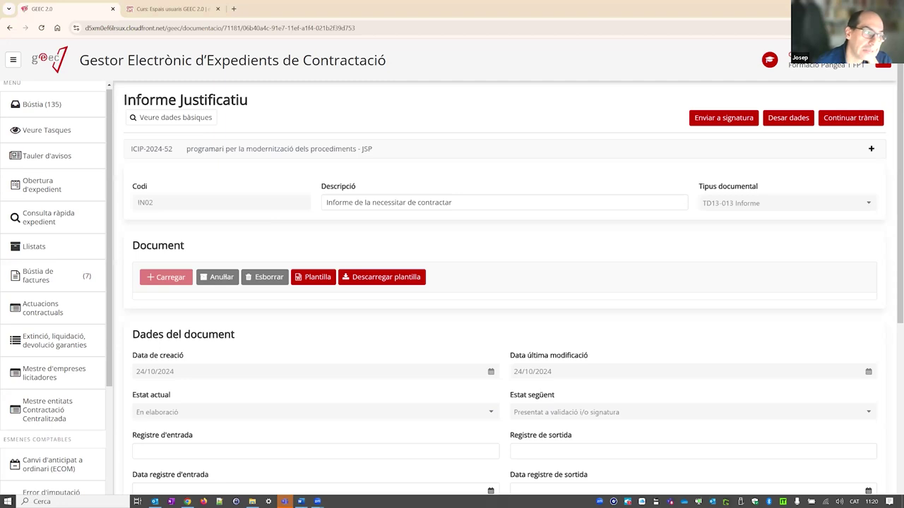
- Check page 2 of the reopened template, enable editing, and return to GEEC's versions list
scroll(463, 167, "down", 6)
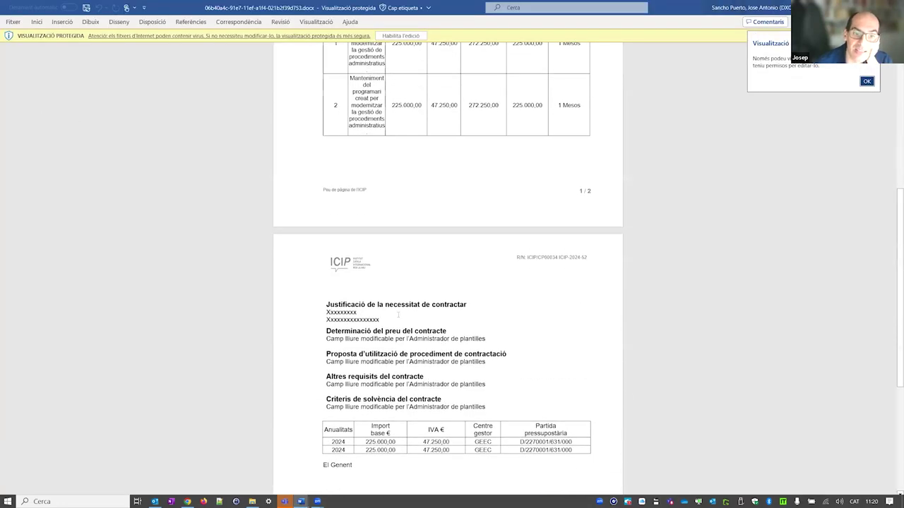
scroll(398, 314, "down", 3)
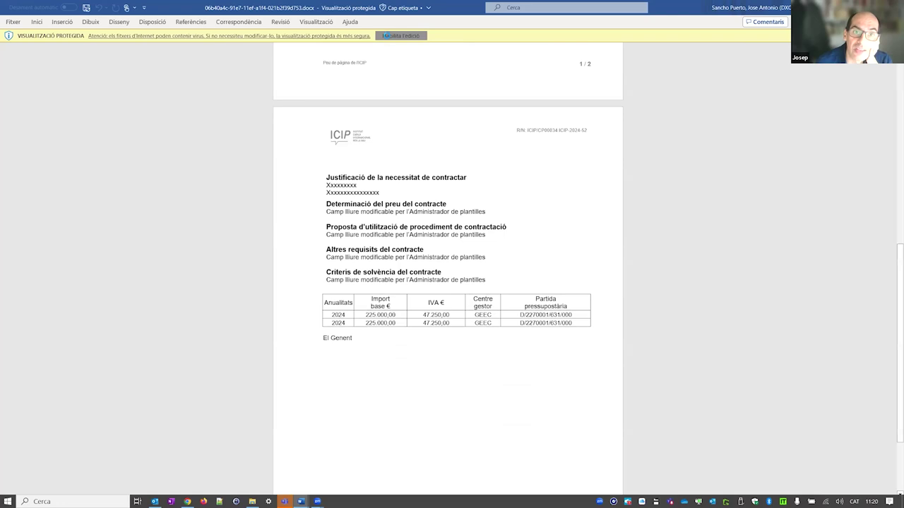
left_click(386, 35)
key("alt+Tab")
scroll(144, 168, "down", 5)
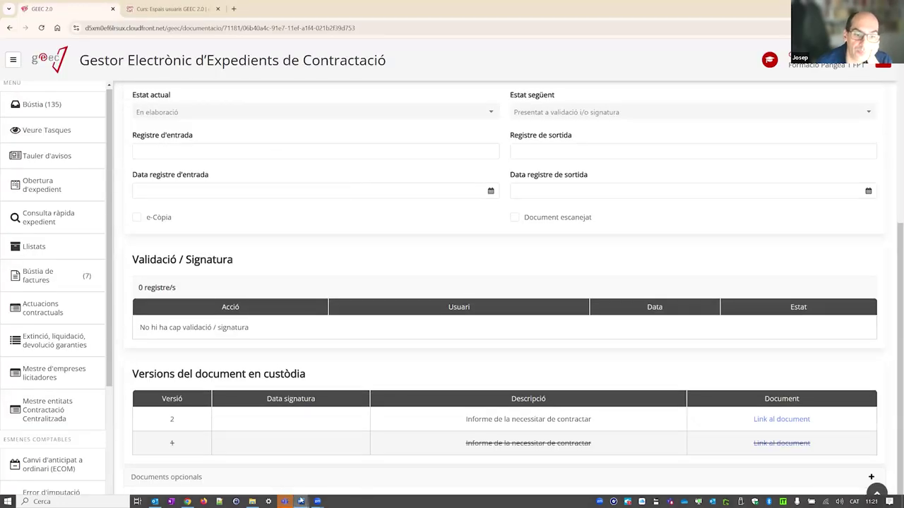
mouse_move(300, 502)
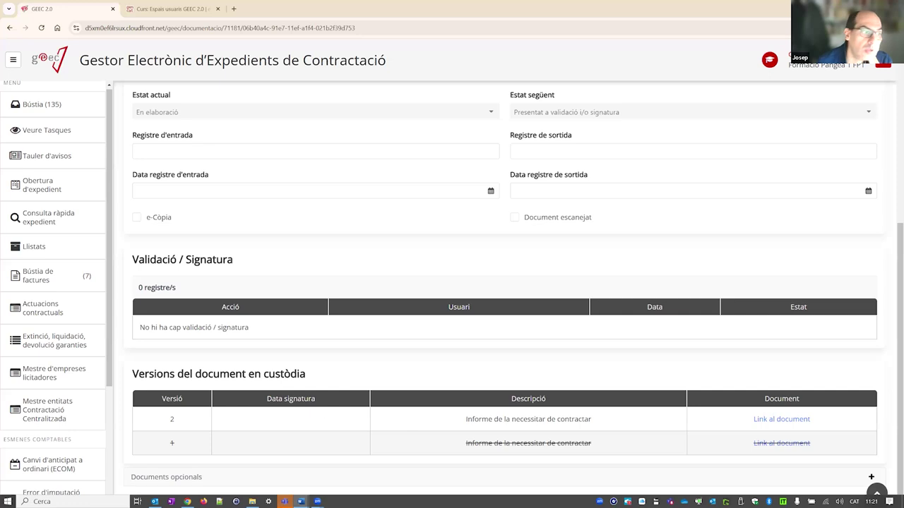
key("alt+Tab")
double_click(571, 93)
scroll(463, 283, "down", 3)
scroll(463, 283, "up", 2)
scroll(463, 284, "down", 1)
scroll(463, 284, "down", 1)
scroll(463, 284, "up", 3)
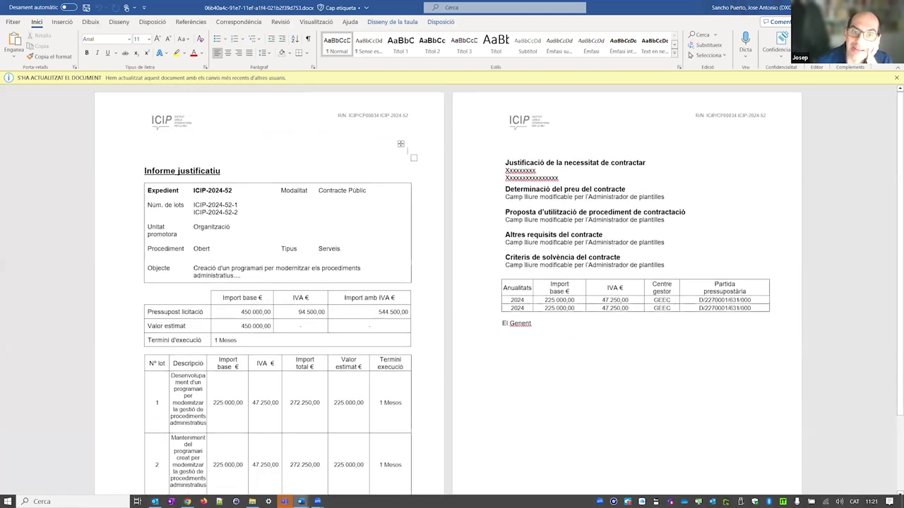
scroll(463, 284, "down", 3)
scroll(463, 284, "up", 3)
key("alt+Tab")
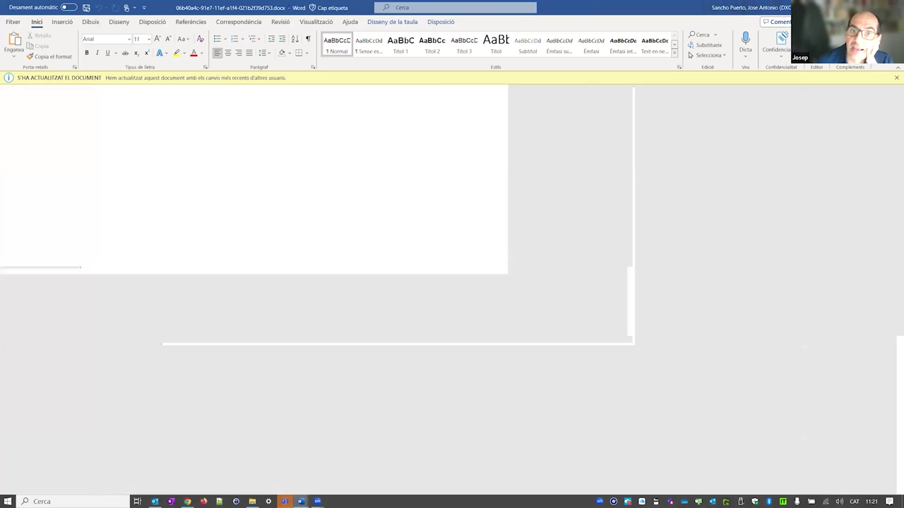
scroll(480, 233, "up", 3)
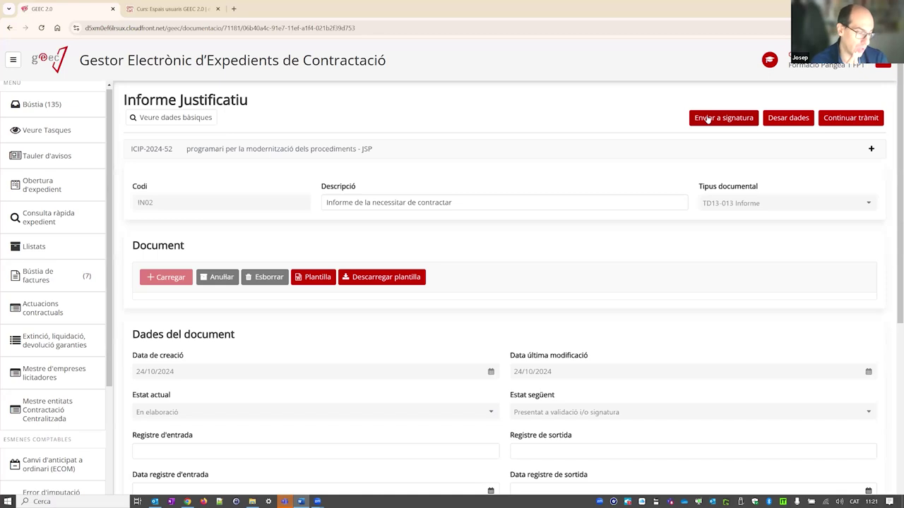
left_click(709, 119)
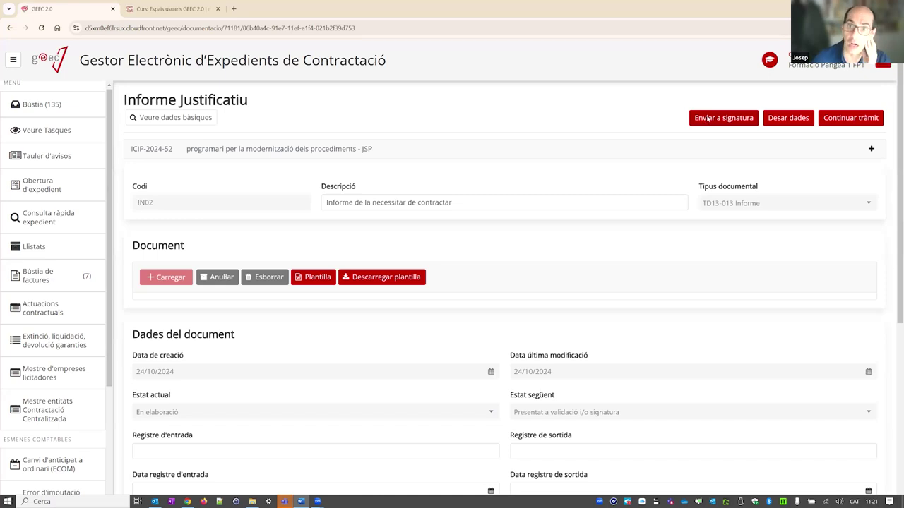
scroll(442, 266, "down", 2)
scroll(510, 314, "up", 2)
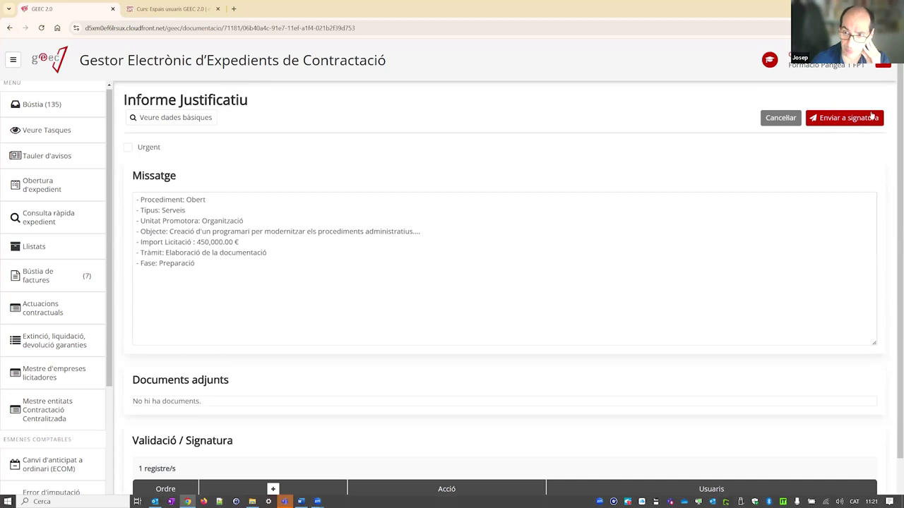
scroll(334, 274, "down", 1)
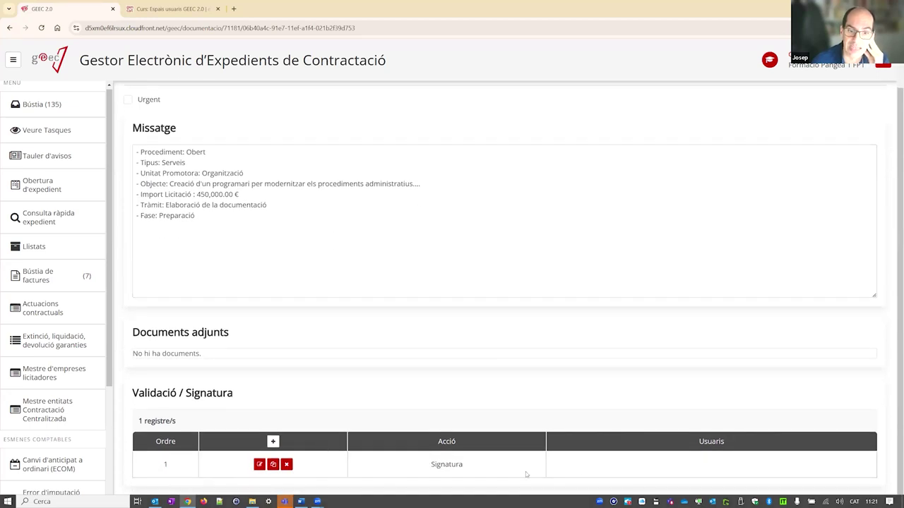
scroll(414, 273, "up", 1)
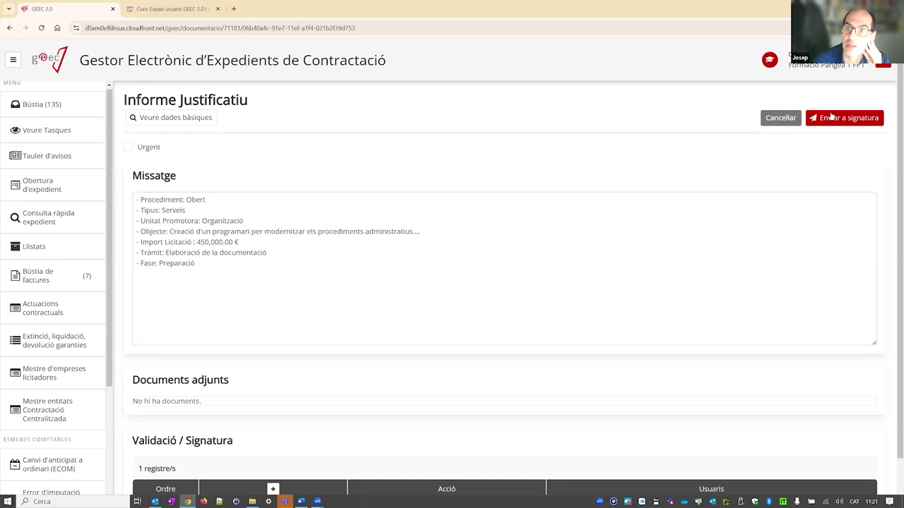
left_click(779, 122)
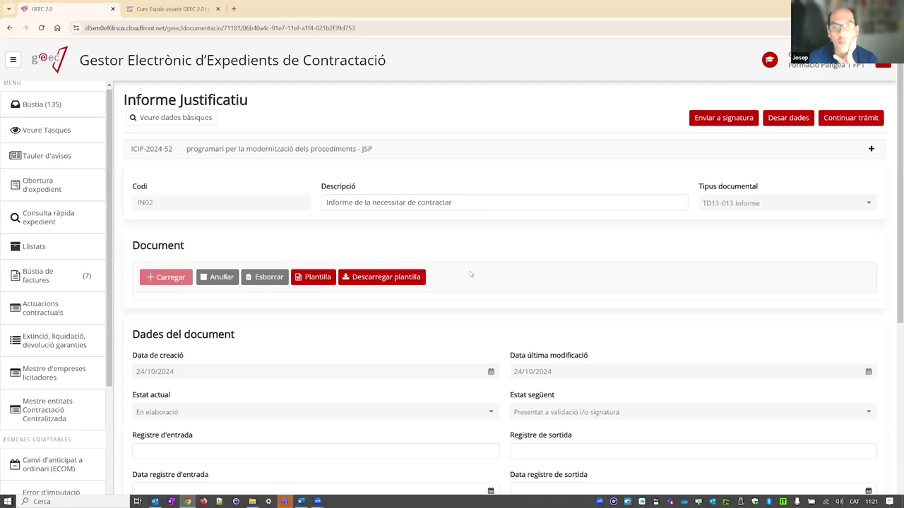
scroll(470, 274, "down", 5)
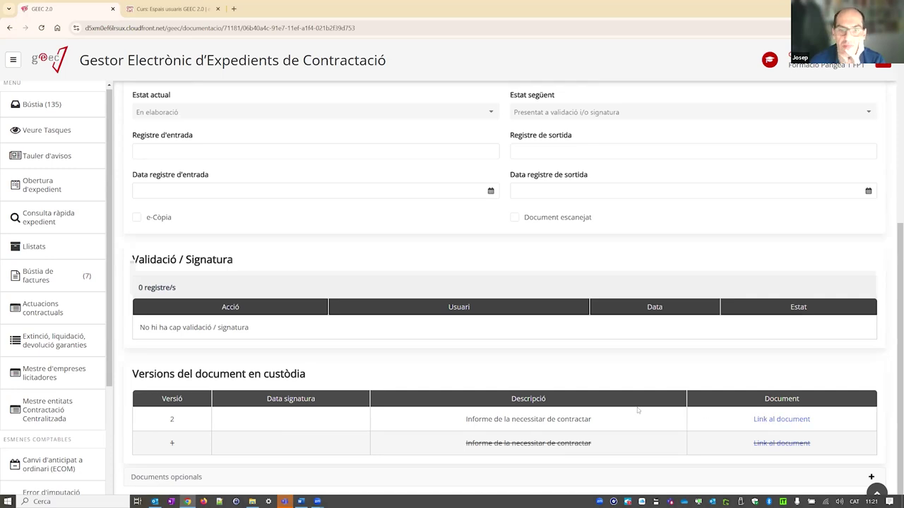
scroll(717, 424, "up", 1)
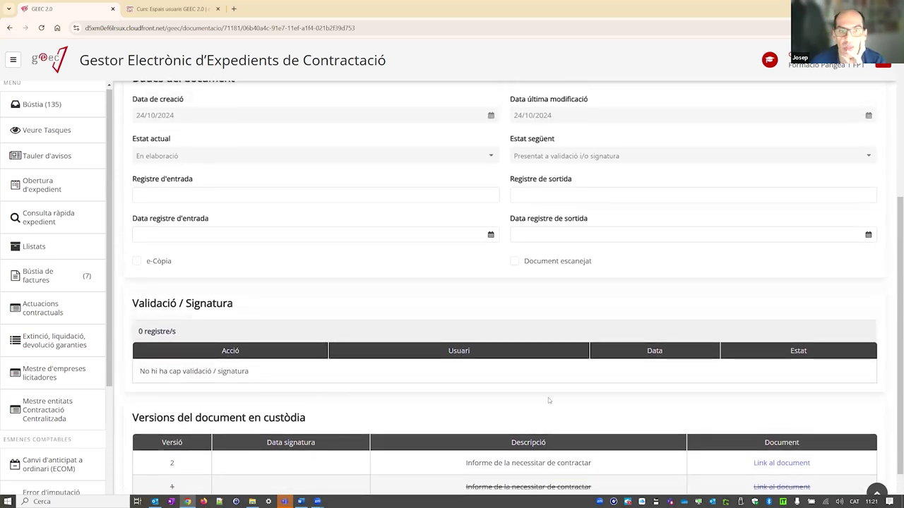
scroll(548, 397, "up", 6)
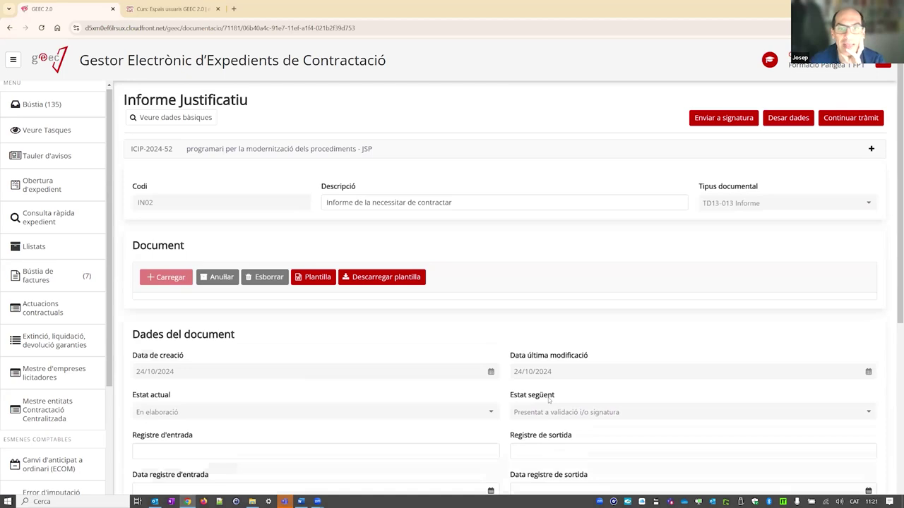
scroll(549, 399, "down", 7)
scroll(547, 385, "up", 7)
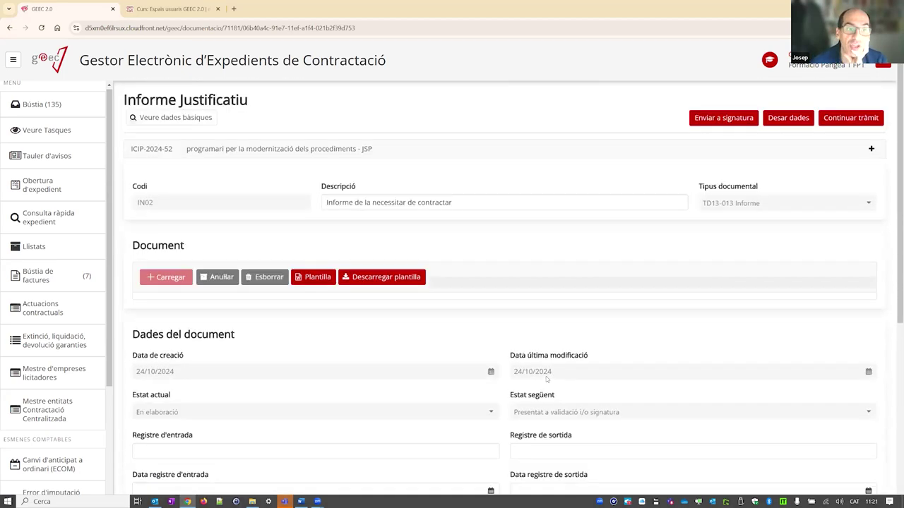
scroll(589, 350, "down", 7)
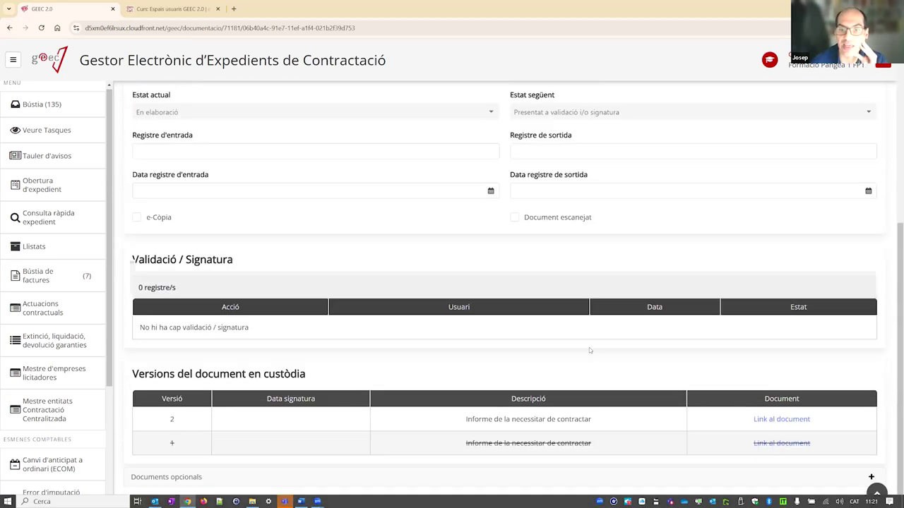
scroll(589, 348, "up", 7)
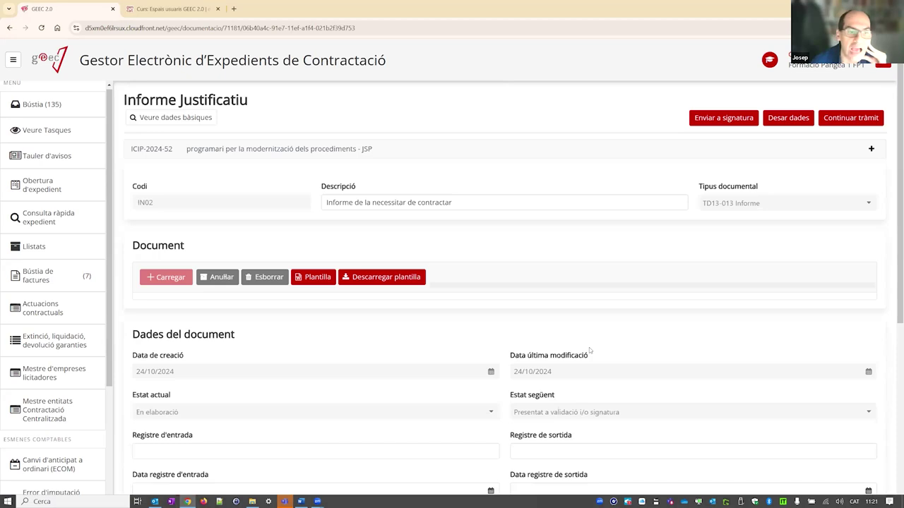
scroll(588, 349, "down", 7)
scroll(588, 349, "up", 7)
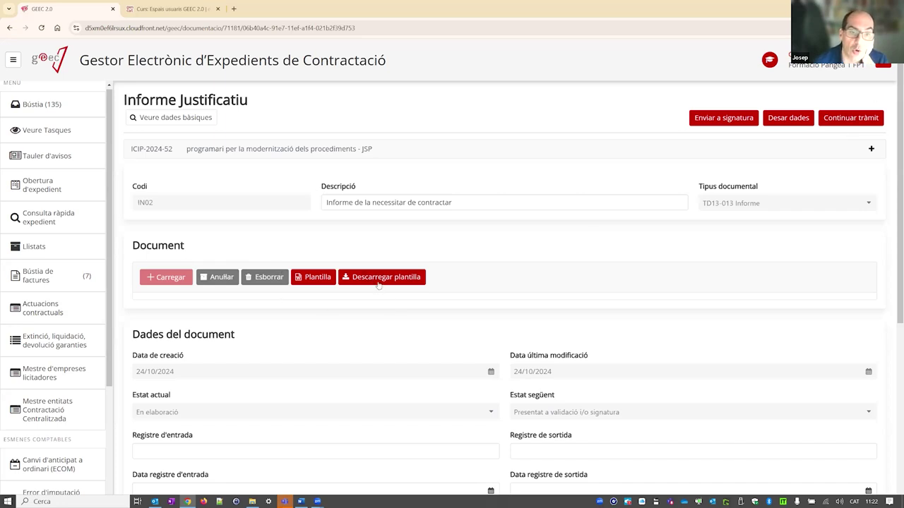
- Download the IN02.docx report template and show it in the Baixades folder
left_click(368, 280)
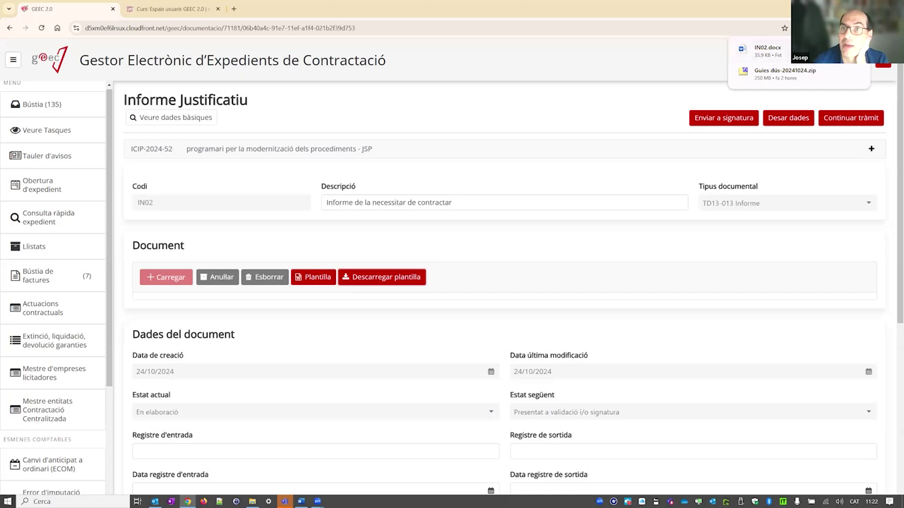
left_click(252, 501)
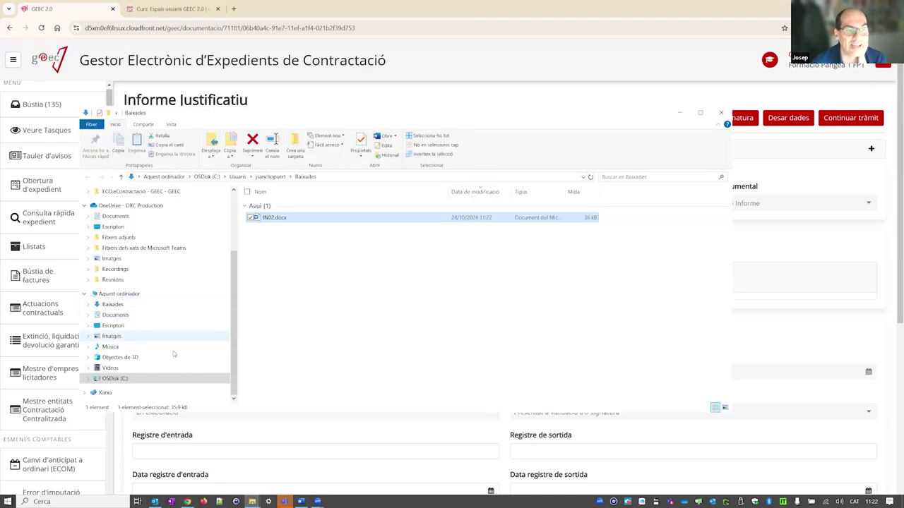
- Open IN02.docx from the Baixades folder in Word
double_click(277, 219)
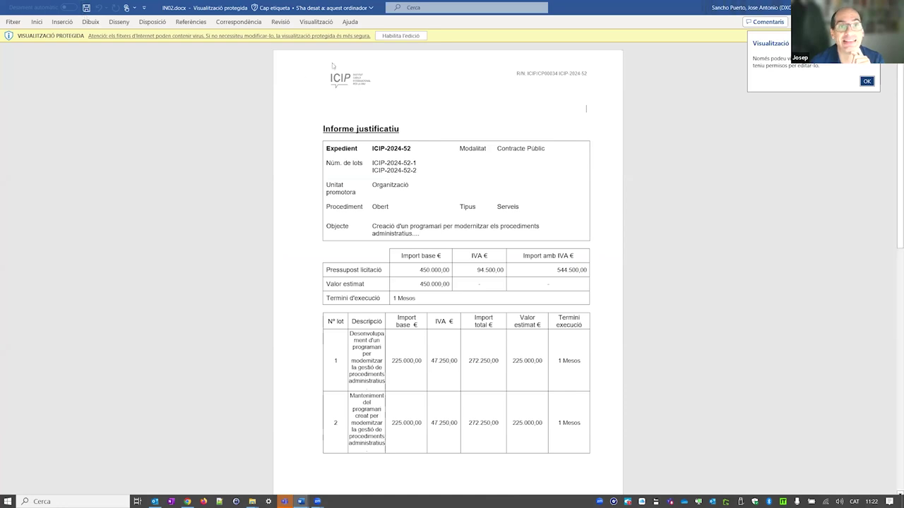
- Enable editing in IN02.docx and erase 'El Genent' below the table
left_click(403, 36)
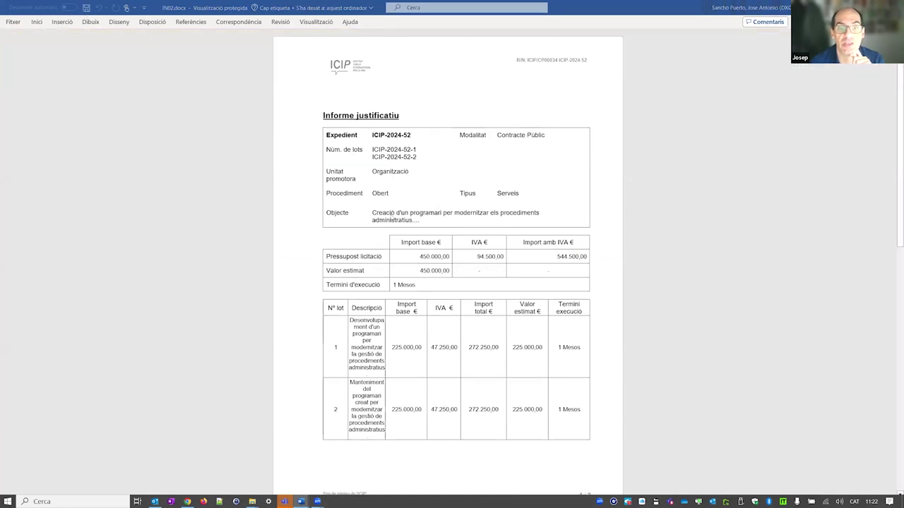
key("alt+F4")
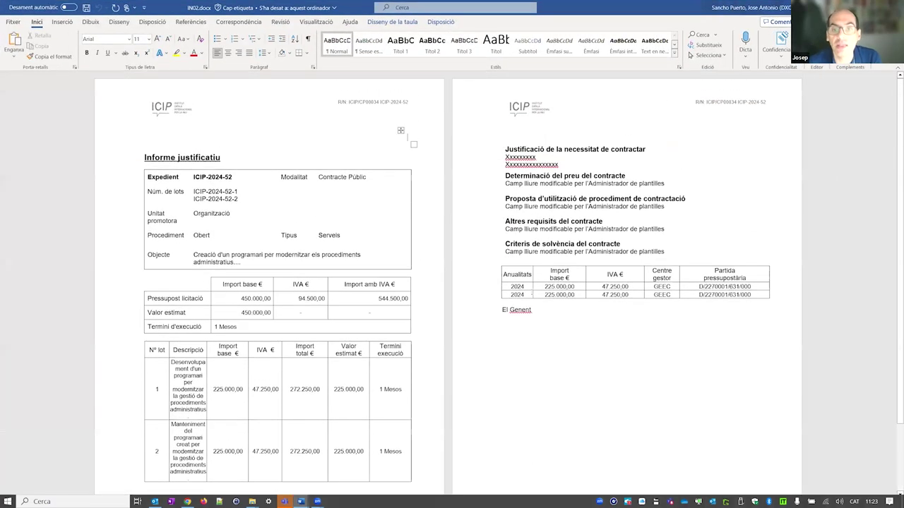
left_click(539, 310)
key("BackSpace")
key("BackSpace")
key("BackSpace")
key("BackSpace")
key("BackSpace")
key("BackSpace")
key("BackSpace")
key("BackSpace")
key("BackSpace")
- Type 'Cap de la unitat promotora' as the signature line and save the document
type("Camp l")
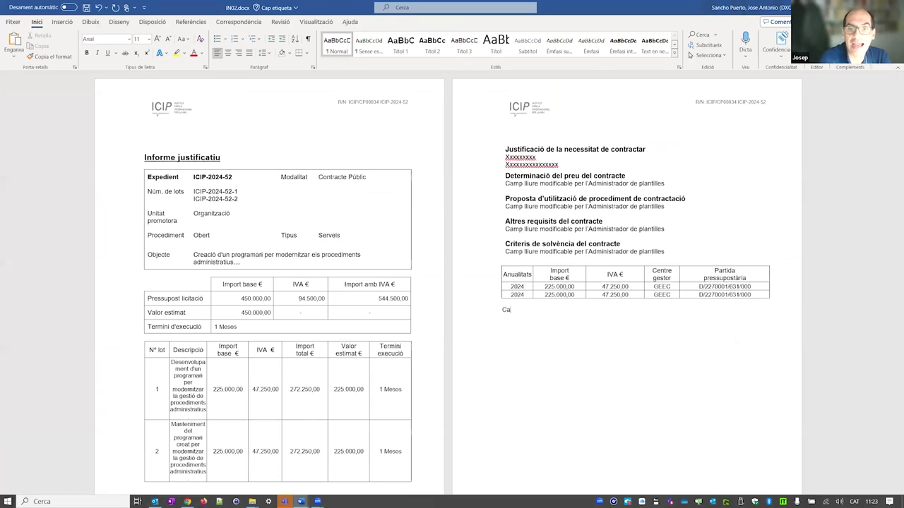
key("BackSpace")
key("BackSpace")
key("BackSpace")
key("BackSpace")
type("p de la unitat promot")
key("BackSpace")
key("BackSpace")
type("otro")
key("BackSpace")
key("BackSpace")
key("BackSpace")
type("topra")
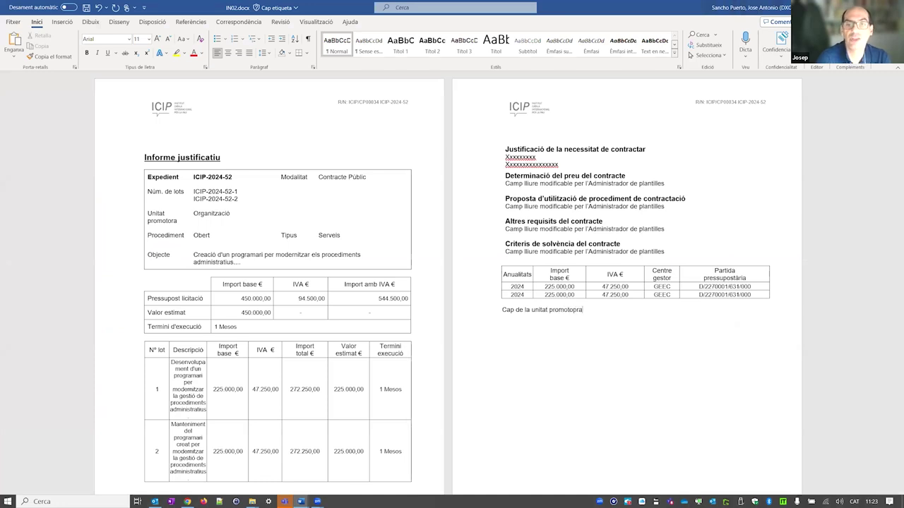
key("BackSpace")
key("BackSpace")
key("BackSpace")
type("ra")
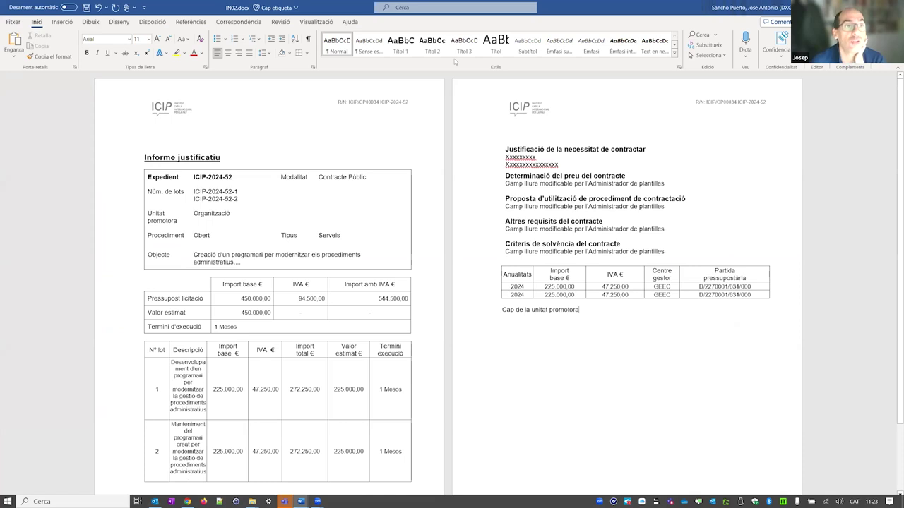
key("ctrl+s")
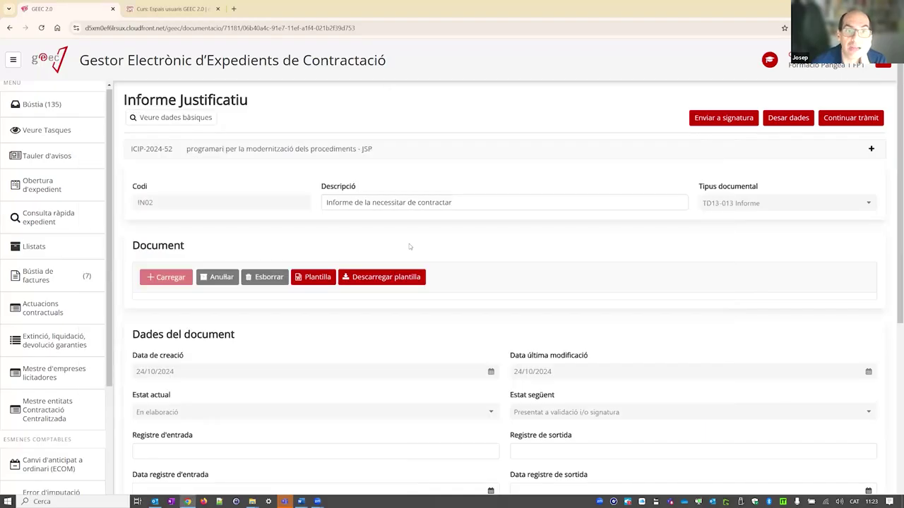
- Launch the Informe justificatiu template from Plantilla into Word and scroll through it
scroll(514, 284, "down", 3)
scroll(514, 283, "up", 3)
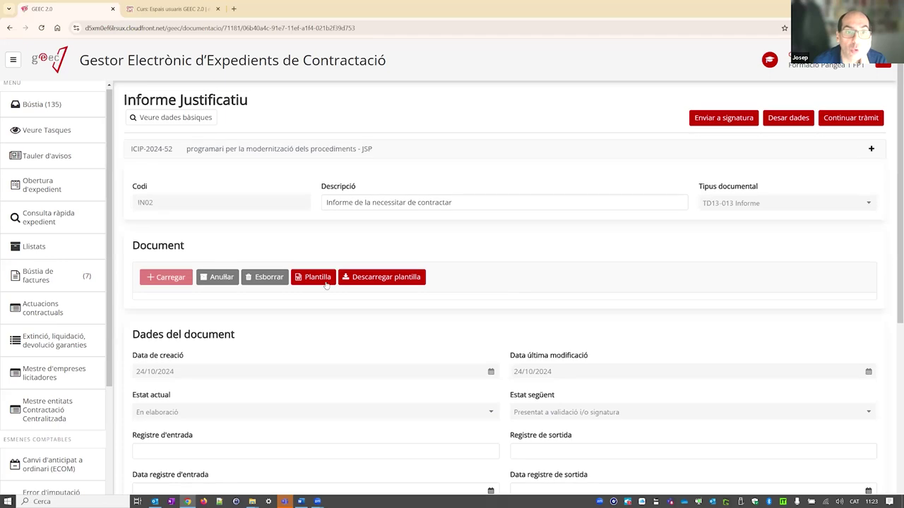
left_click(326, 283)
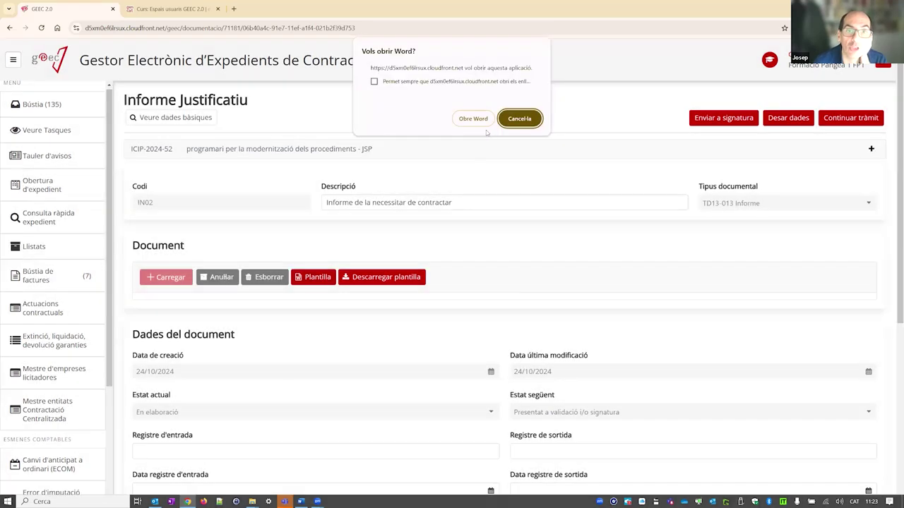
left_click(473, 119)
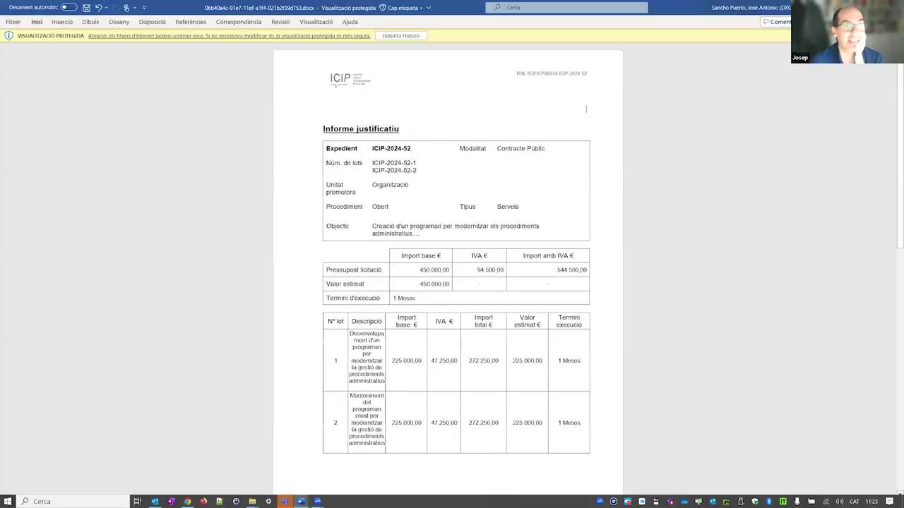
scroll(441, 246, "down", 3)
scroll(441, 246, "down", 5)
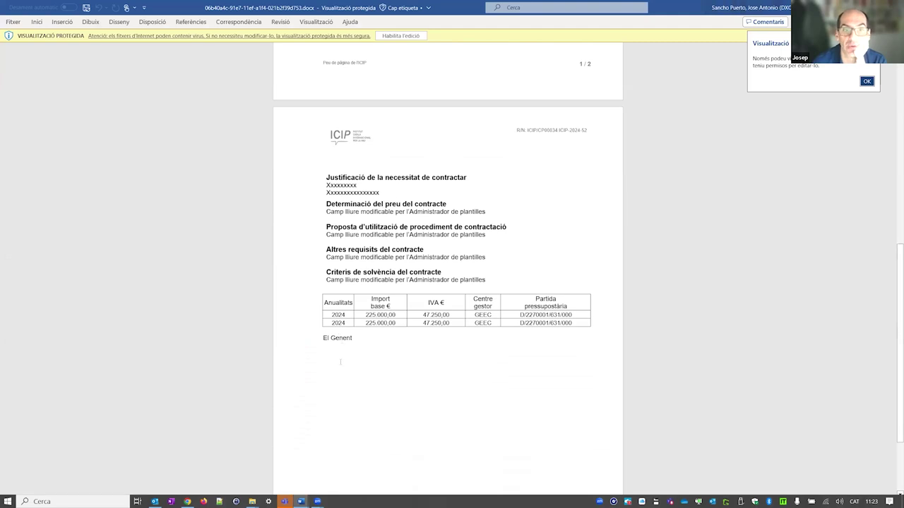
- Look over the protected template copy, then close Word with Alt+F4
scroll(340, 361, "down", 1)
scroll(340, 361, "up", 4)
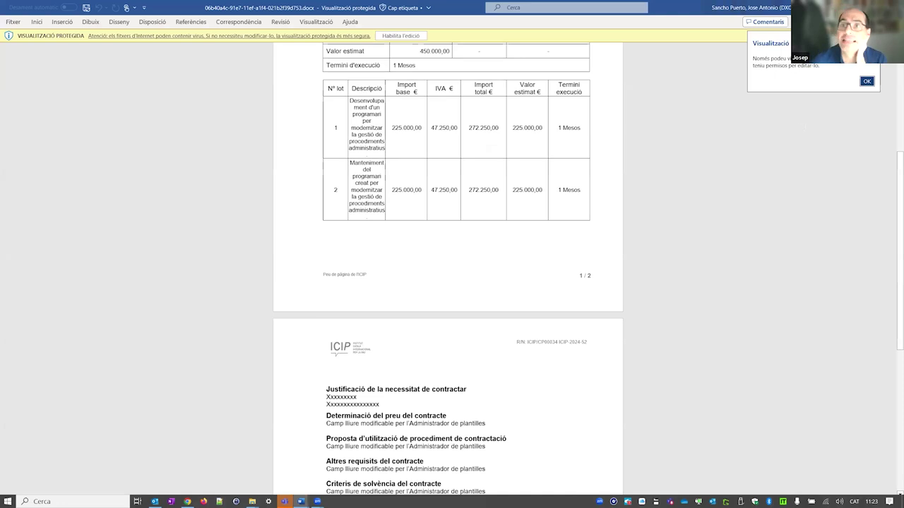
key("alt+F4")
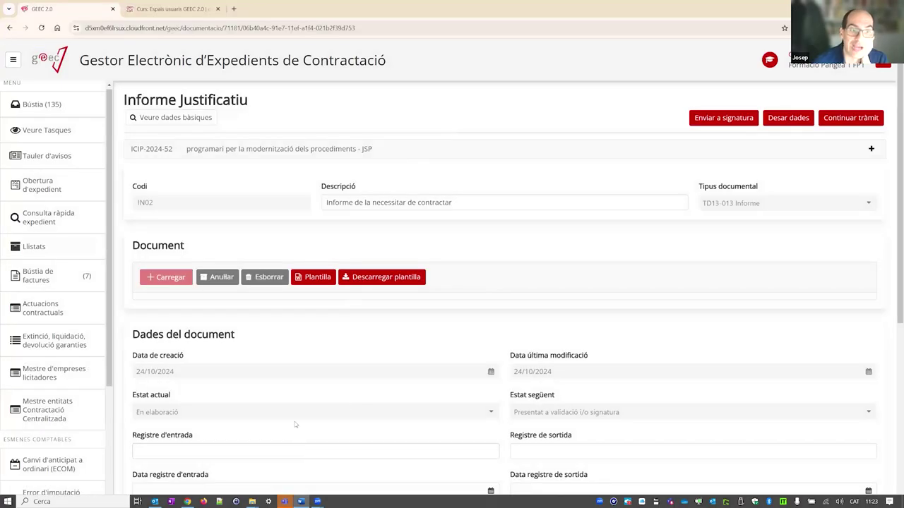
scroll(305, 380, "down", 3)
scroll(318, 357, "up", 3)
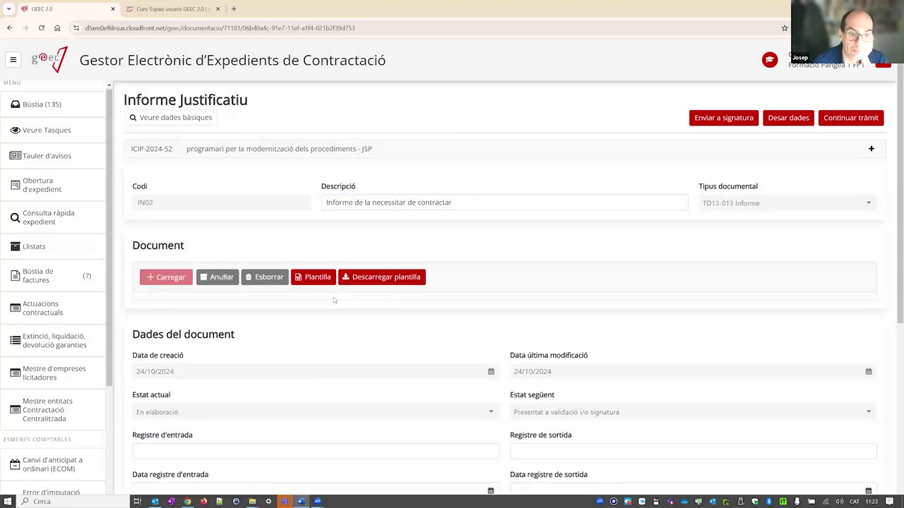
scroll(333, 300, "down", 4)
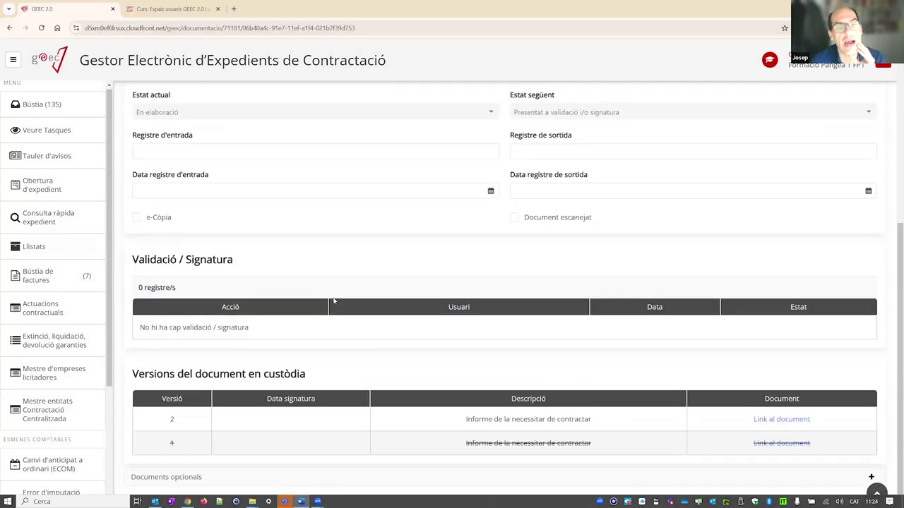
scroll(333, 300, "up", 3)
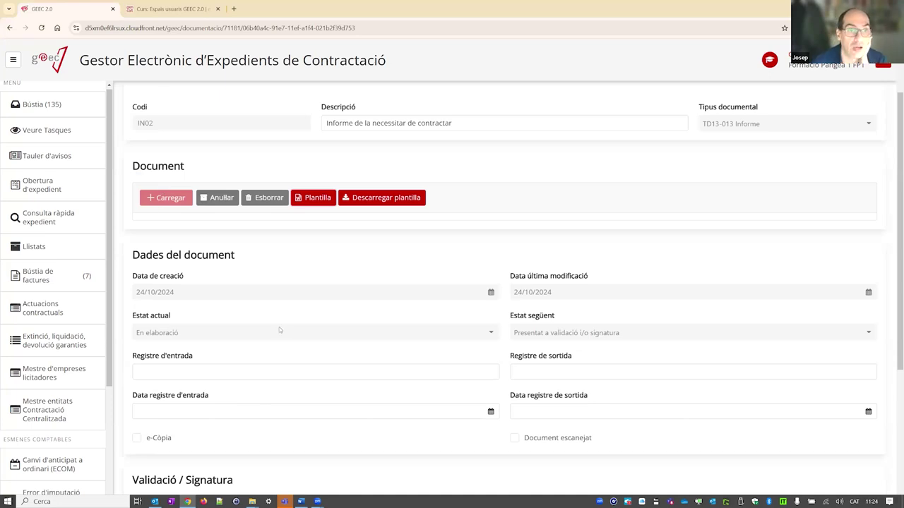
scroll(349, 264, "up", 1)
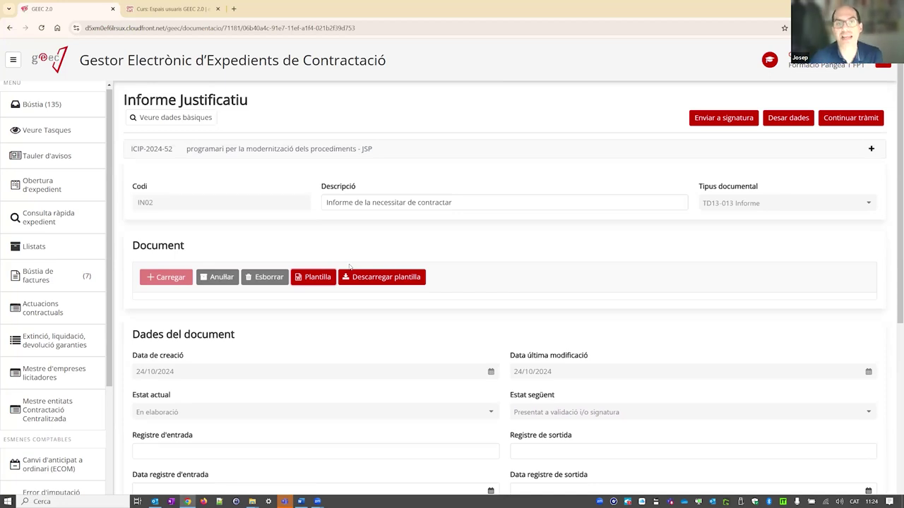
- Start closing the tràmit and continue despite the IN02 report lacking a digital signature
left_click(853, 120)
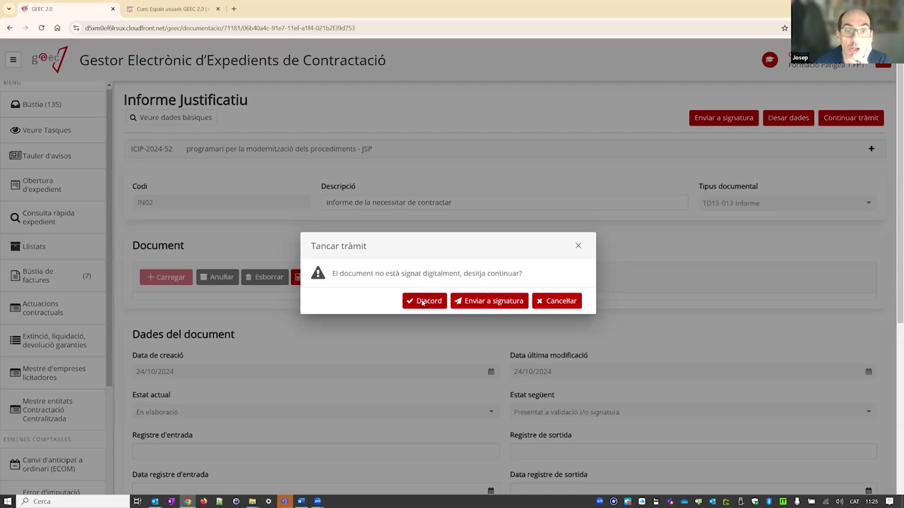
left_click(422, 301)
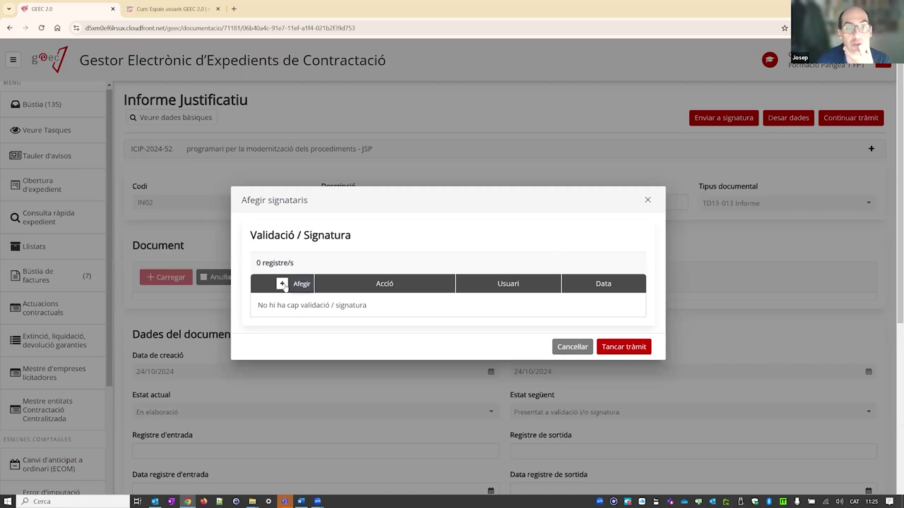
- Add then remove a signatory (signing user, 24 October 2024), and close the tràmit without signatories
left_click(283, 284)
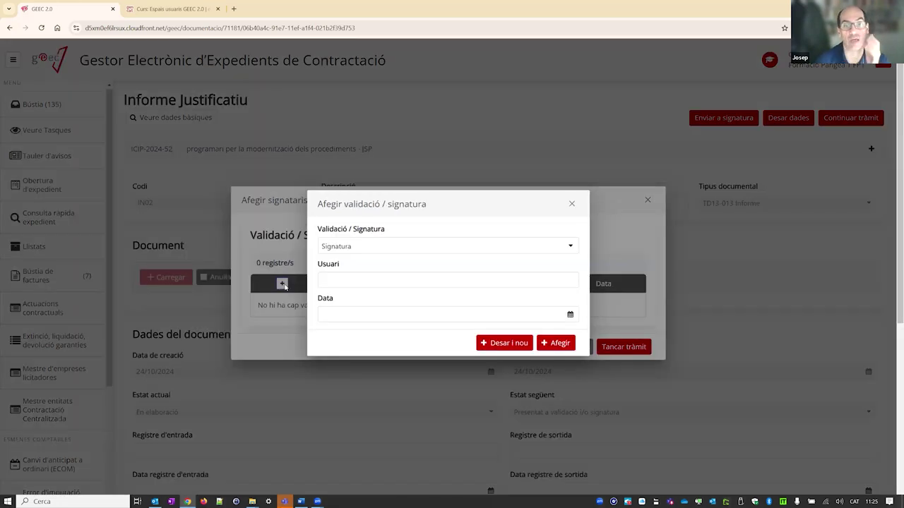
left_click(355, 279)
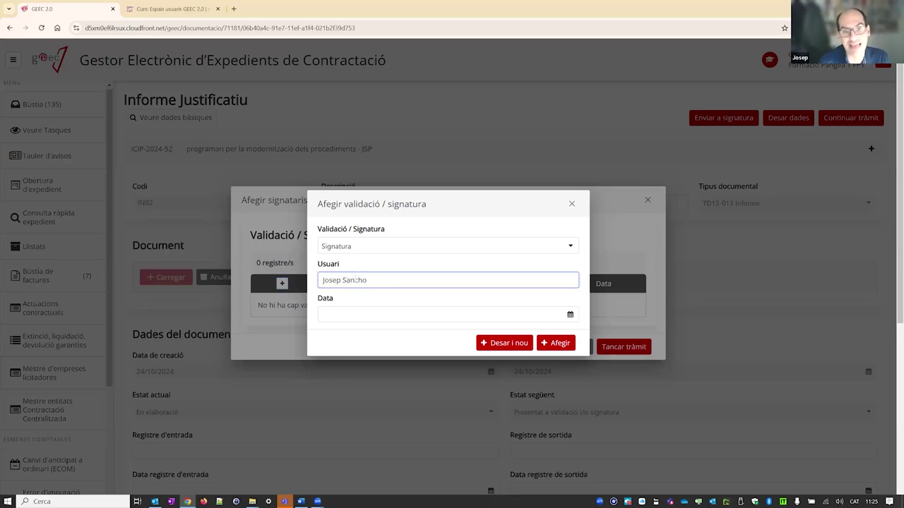
left_click(350, 314)
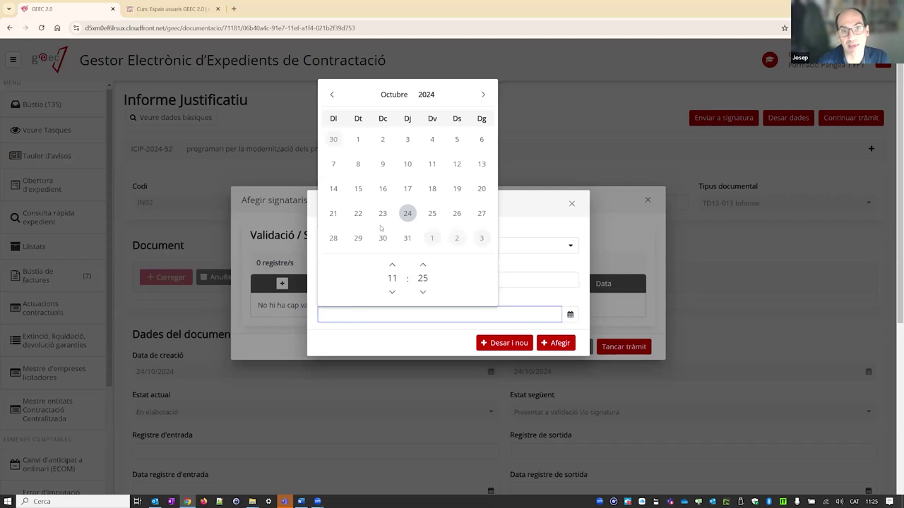
left_click(408, 214)
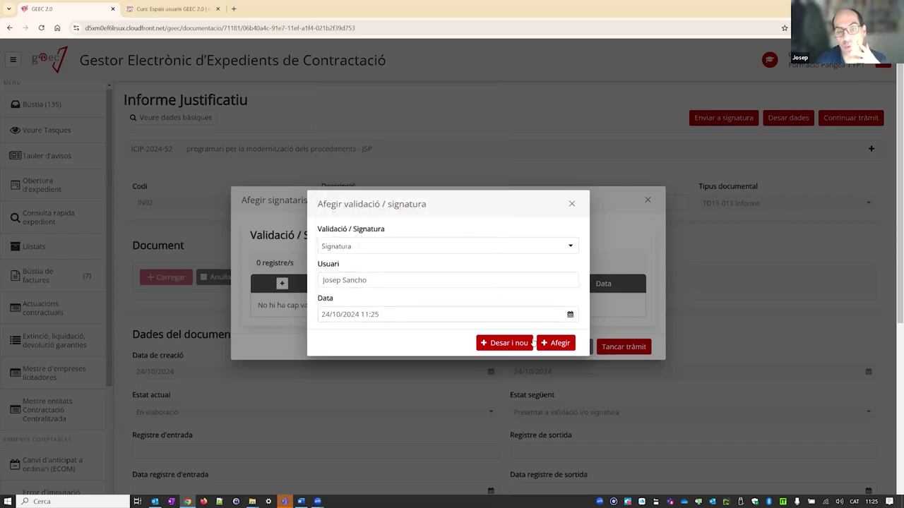
left_click(560, 343)
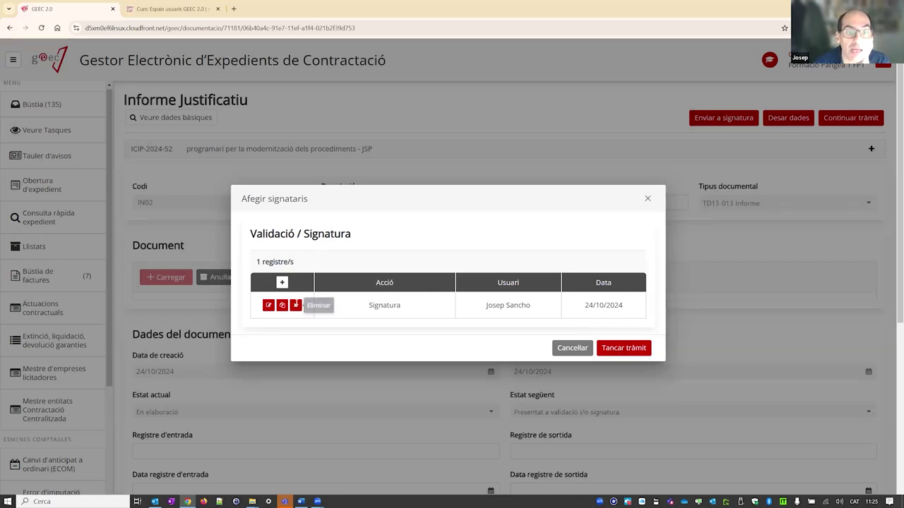
left_click(295, 305)
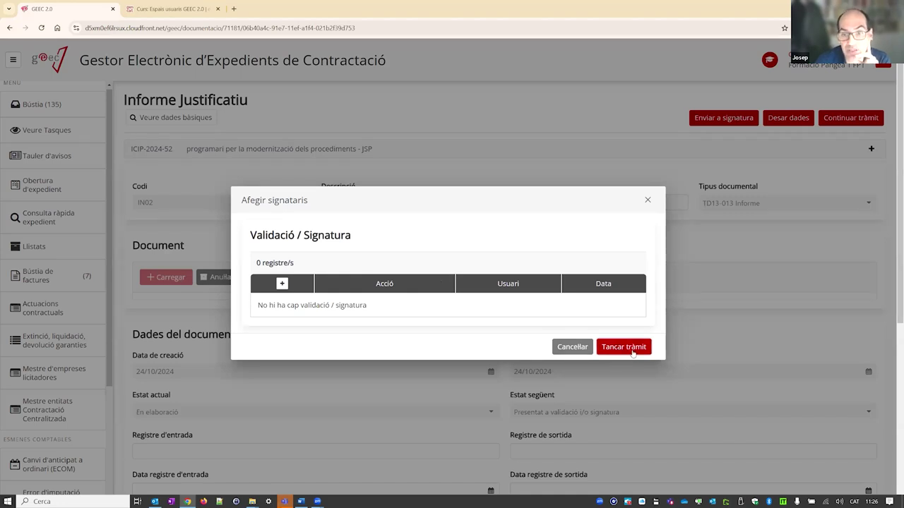
left_click(632, 351)
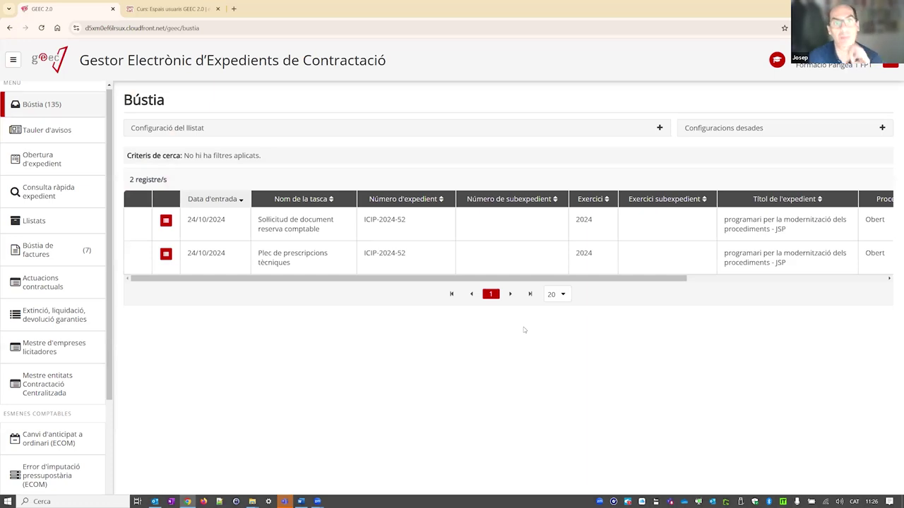
- Open the Plec de prescripcions tècniques task (PC01) for ICIP-2024-52 from the Bústia
left_click(309, 266)
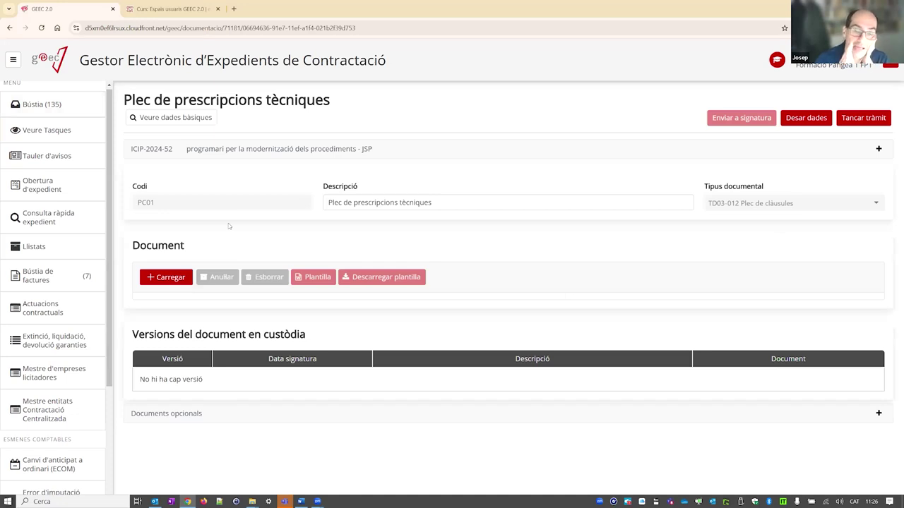
- Upload ProvaDocumentSignat.pdf from the Escriptori folder as the Plec document
left_click(169, 277)
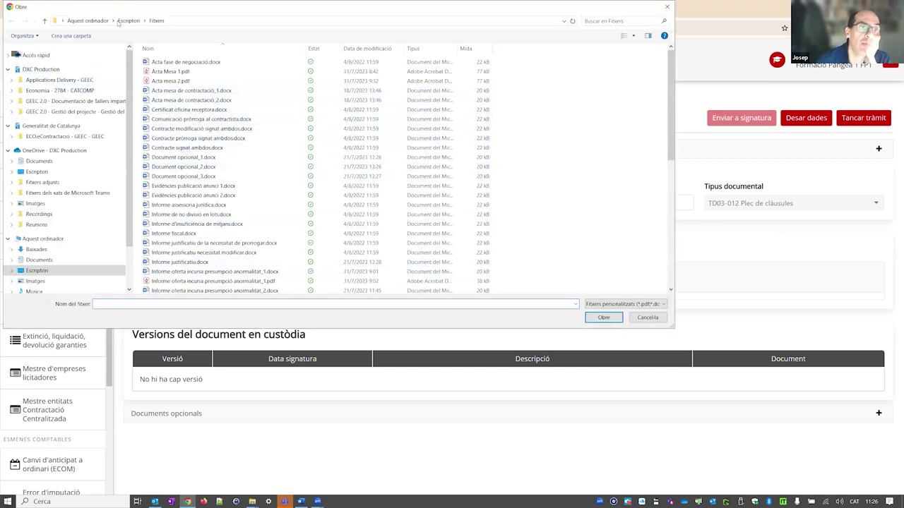
left_click(128, 21)
double_click(205, 147)
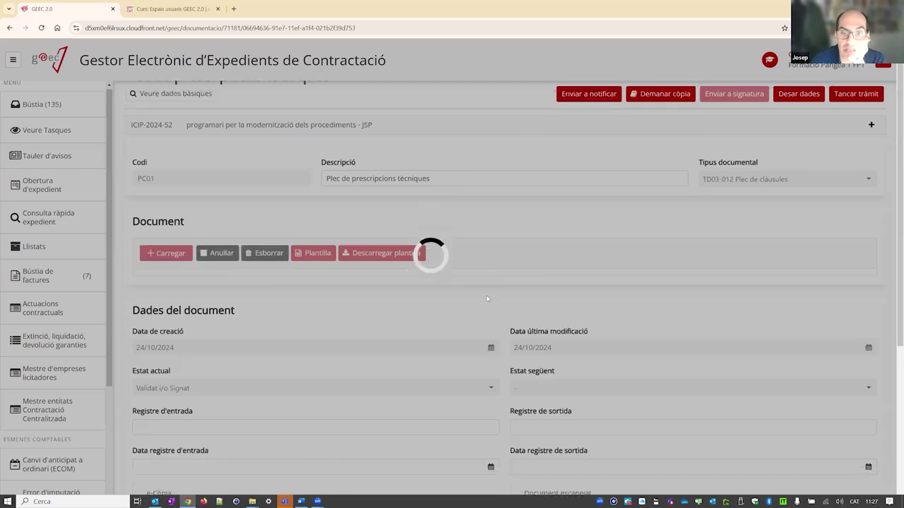
- Close the Plec de prescripcions tècniques tràmit
scroll(486, 296, "down", 3)
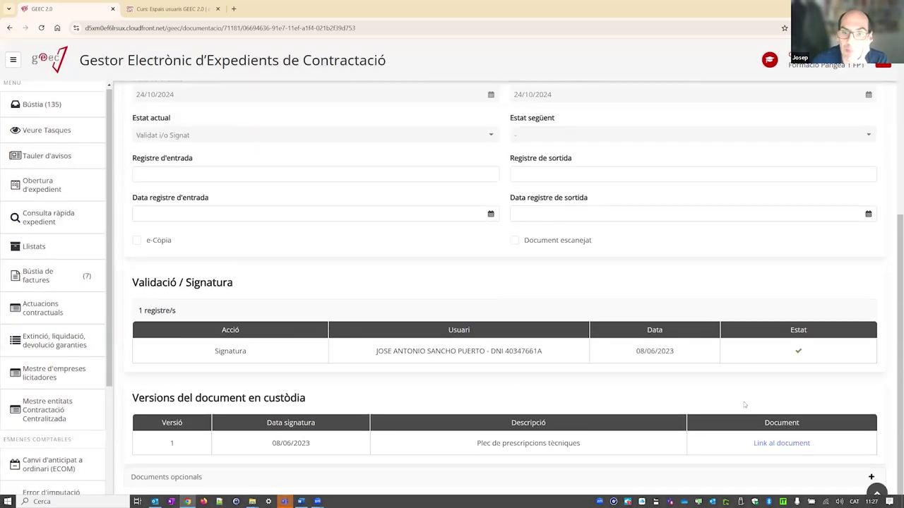
scroll(669, 331, "down", 3)
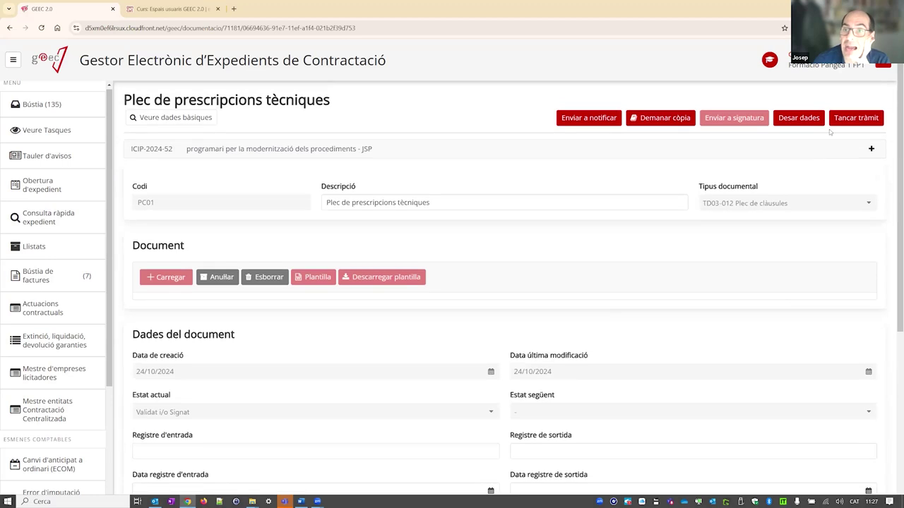
left_click(851, 118)
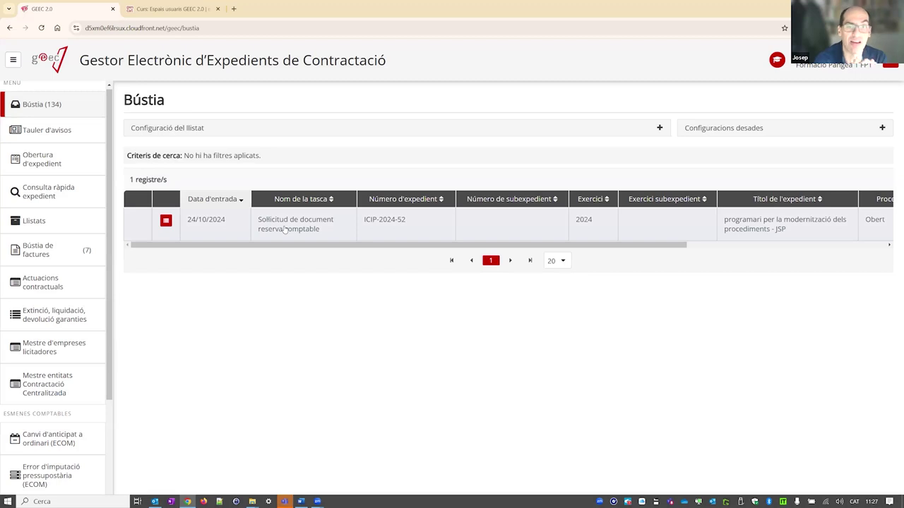
- Open the reserva comptable task and inspect lot 1's 272.250,00 budget line without changes
left_click(284, 229)
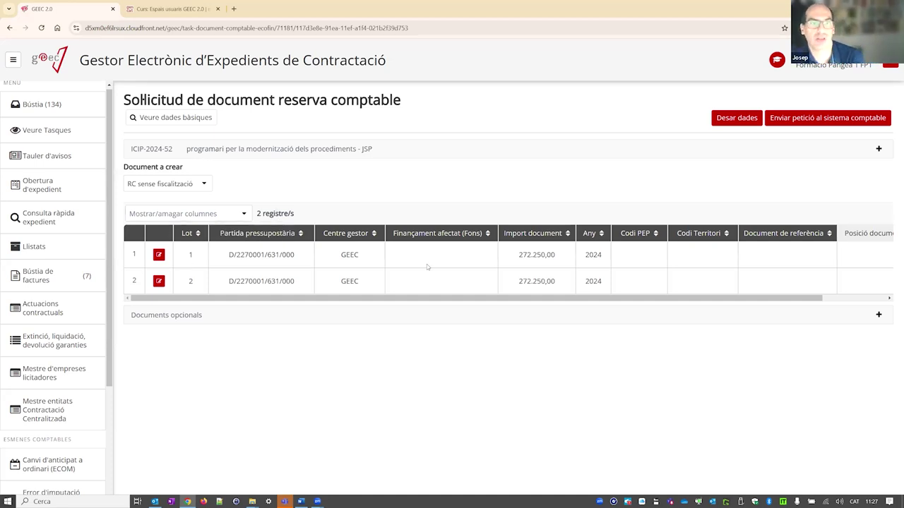
left_click(159, 255)
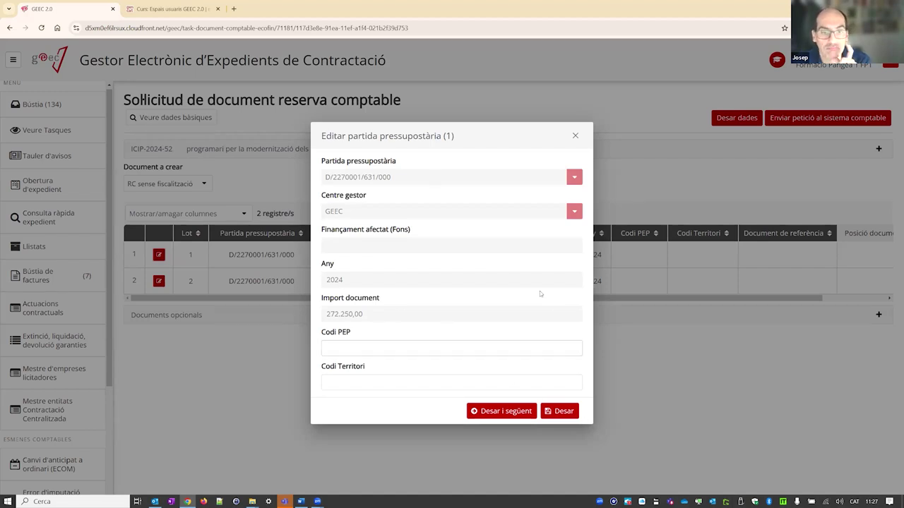
left_click(575, 136)
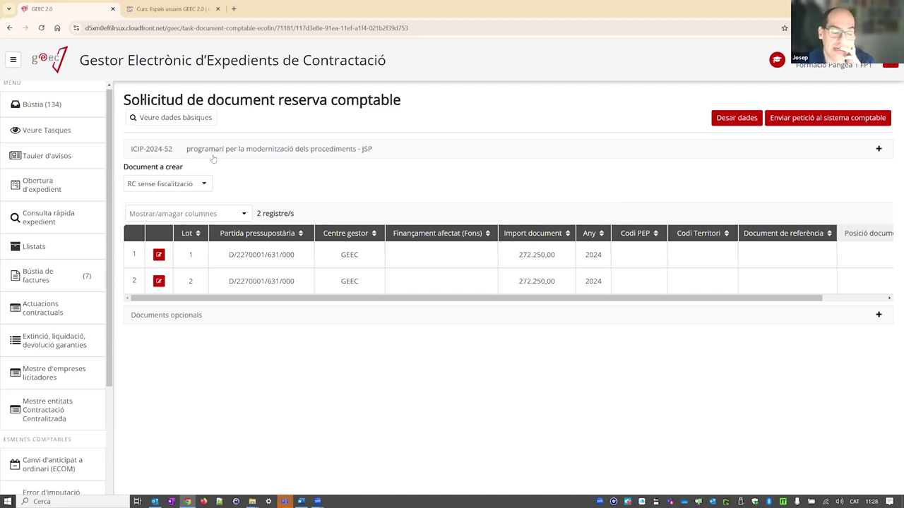
left_click(204, 183)
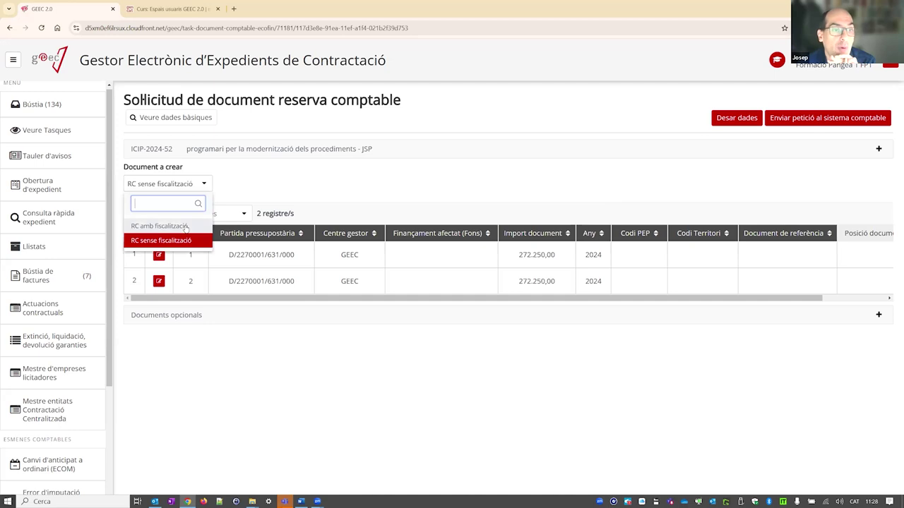
left_click(269, 169)
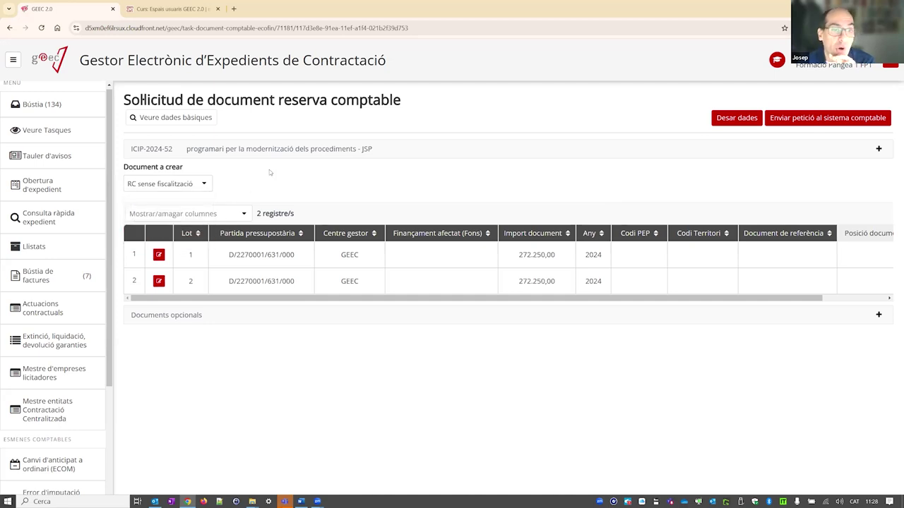
left_click(203, 184)
left_click(168, 226)
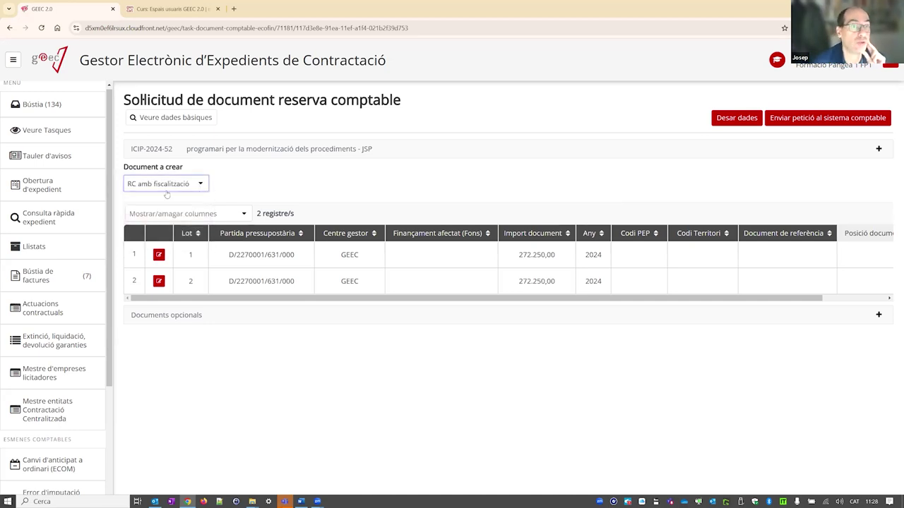
left_click(202, 185)
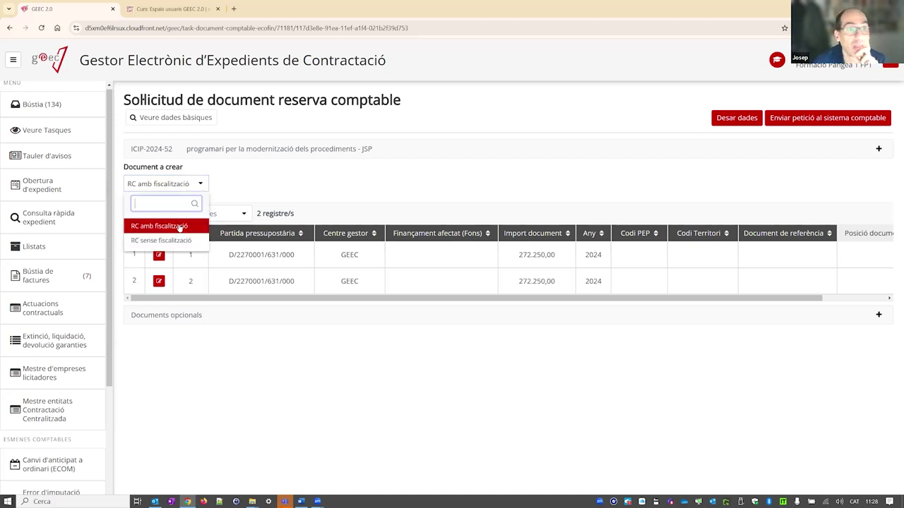
left_click(245, 165)
left_click(201, 185)
left_click(183, 241)
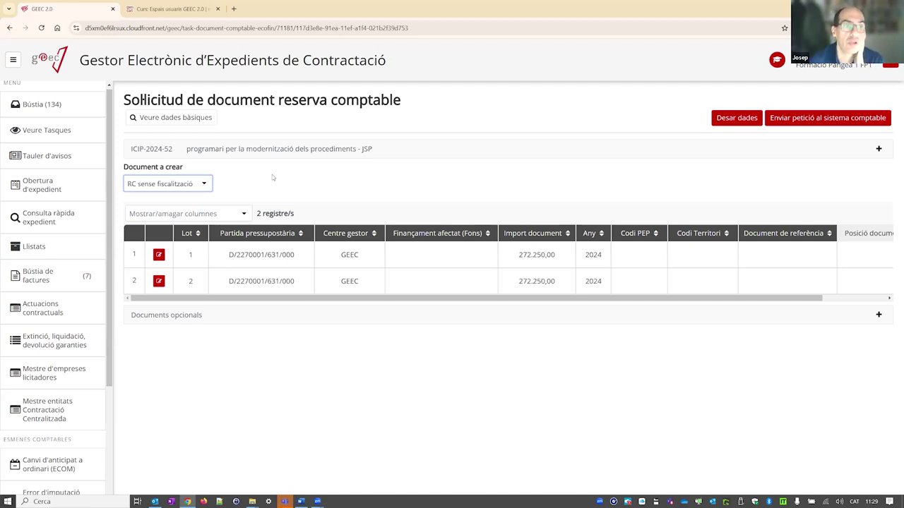
- Send the reservation request to accounting, check both lots' entry codes, and view lot 1's document details
left_click(831, 118)
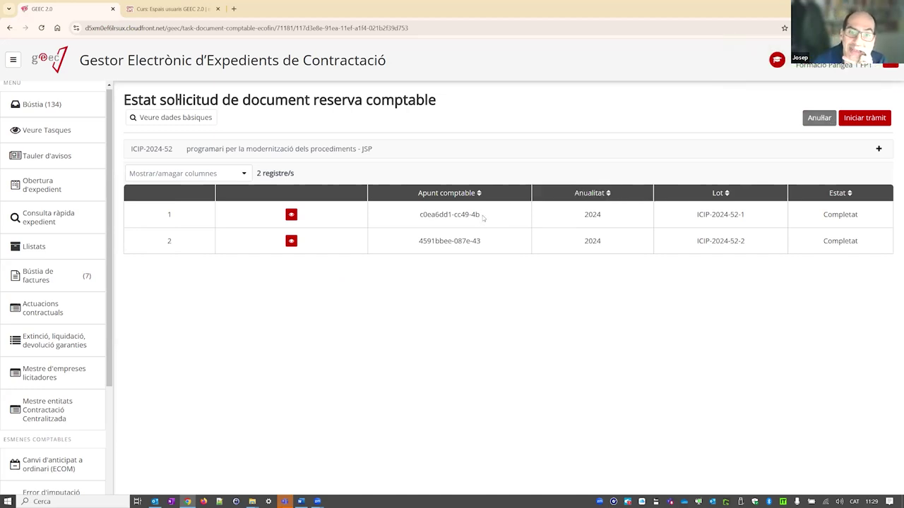
left_click_drag(482, 242, 417, 241)
left_click_drag(482, 214, 418, 216)
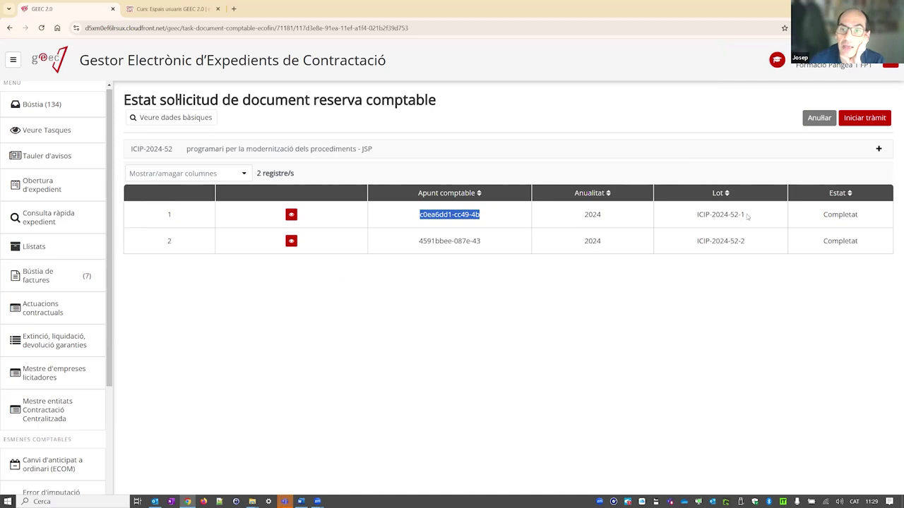
left_click_drag(747, 216, 739, 215)
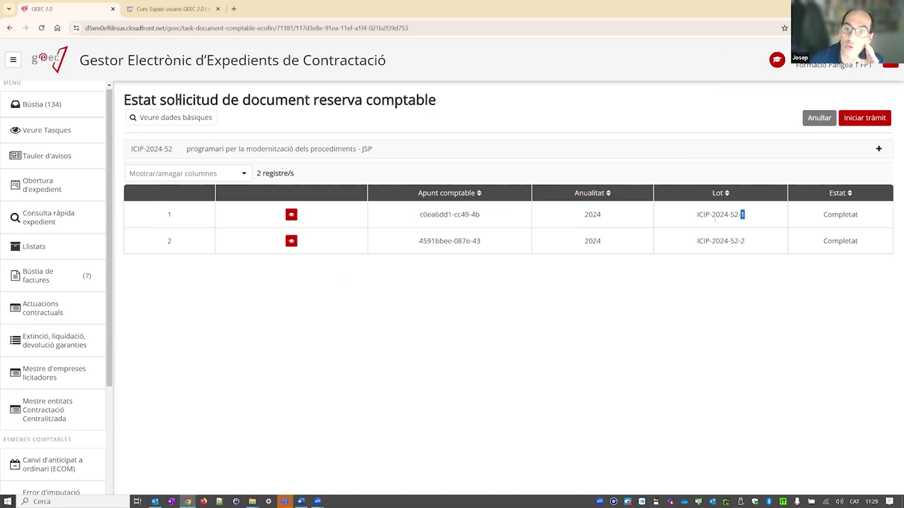
left_click(743, 241)
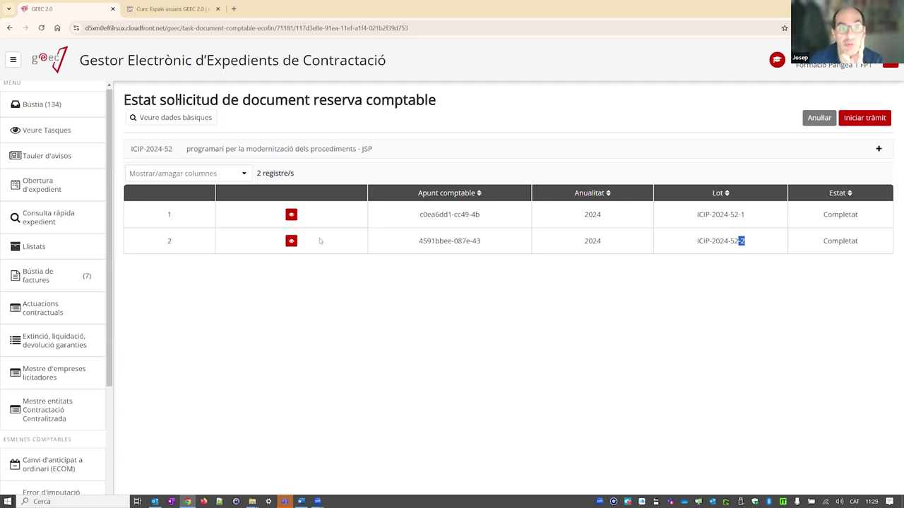
left_click(292, 215)
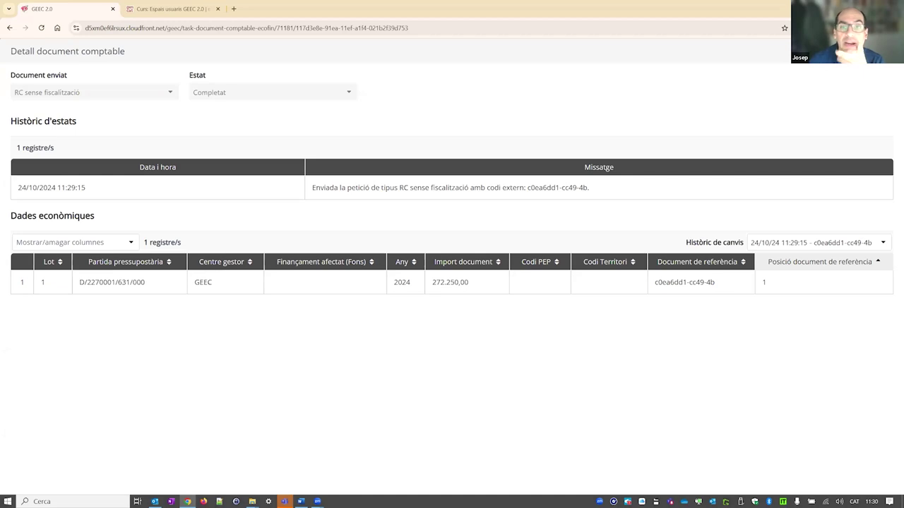
key("Escape")
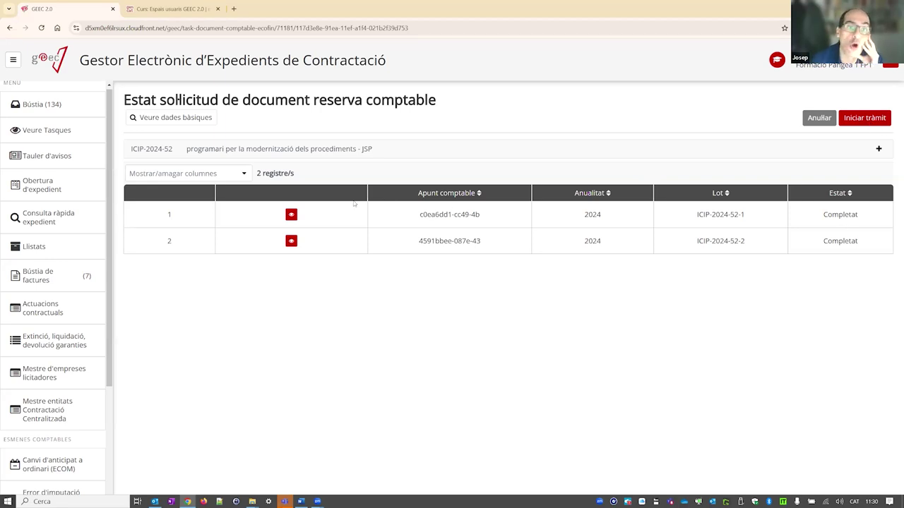
- Reopen the Sol·licitud de document reserva comptable task from Bústia and start the next tràmit
left_click(63, 105)
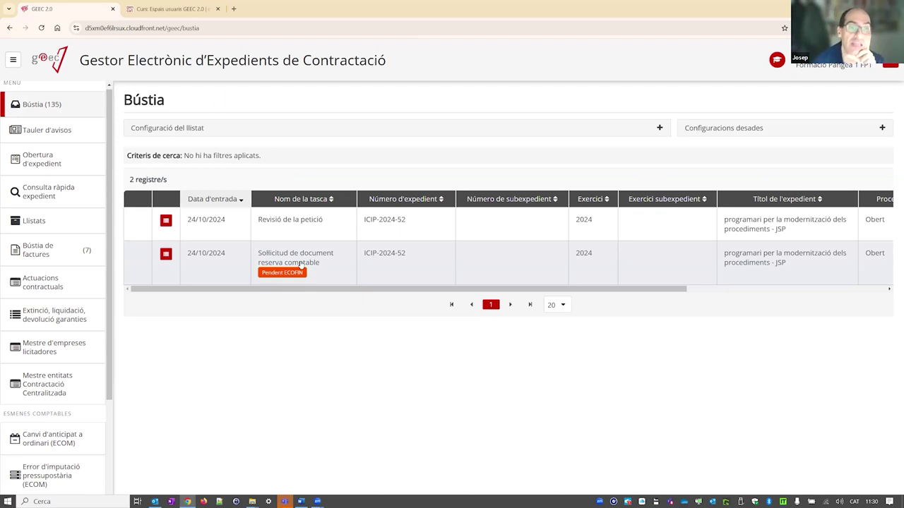
left_click(300, 265)
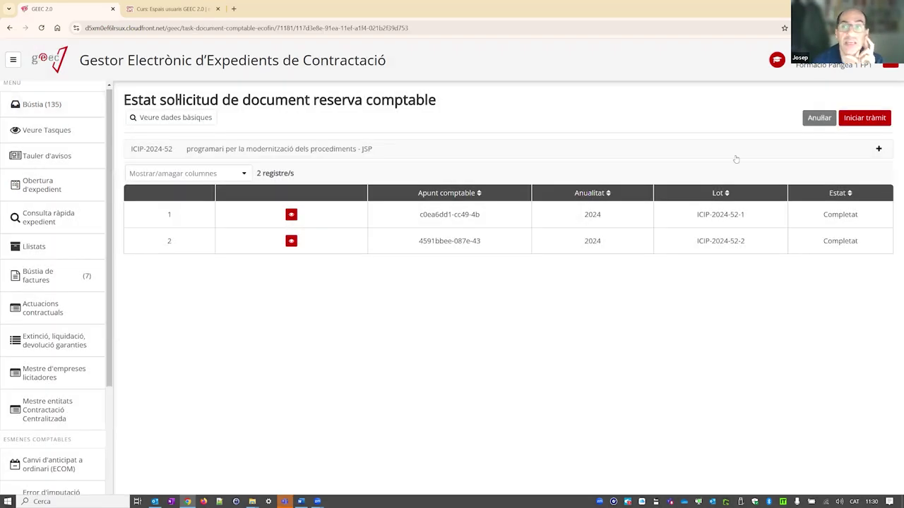
left_click(860, 121)
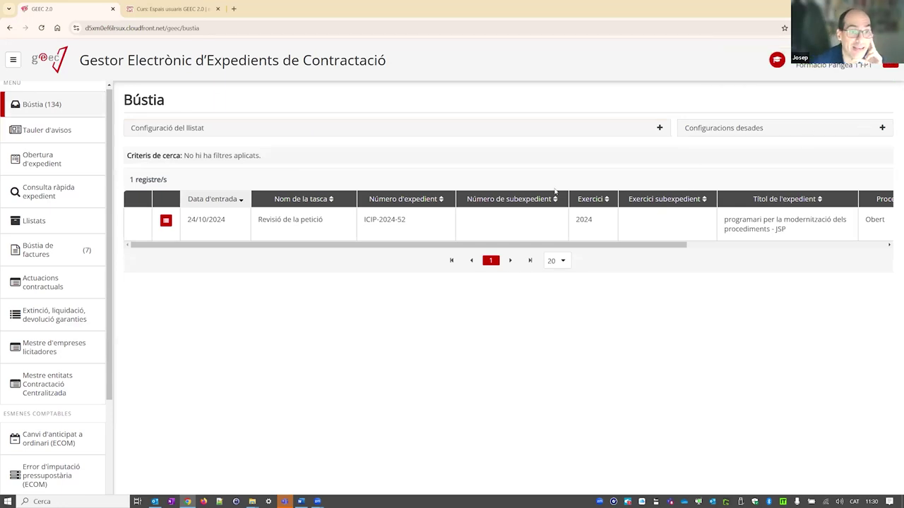
- Browse ICIP-2024-52's processing tree, expanding Elaboració de la documentació and Revisió de dades folders
left_click(166, 221)
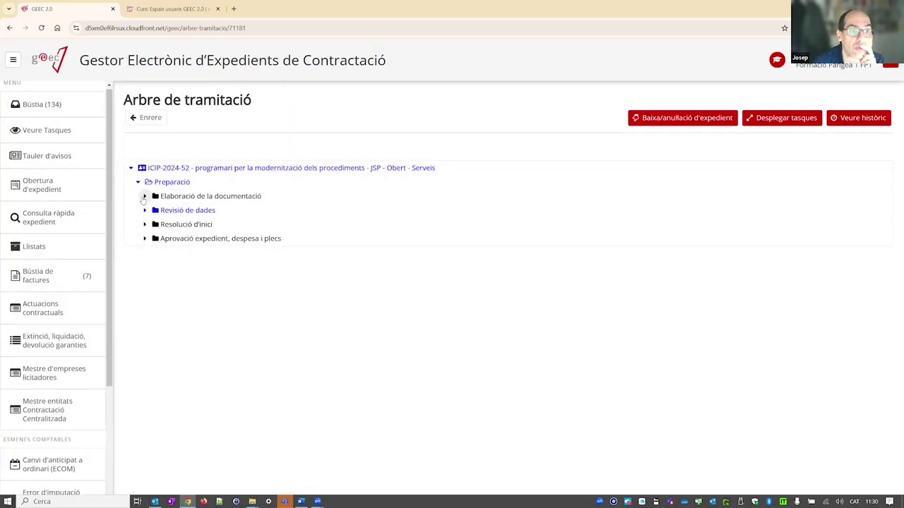
left_click(144, 197)
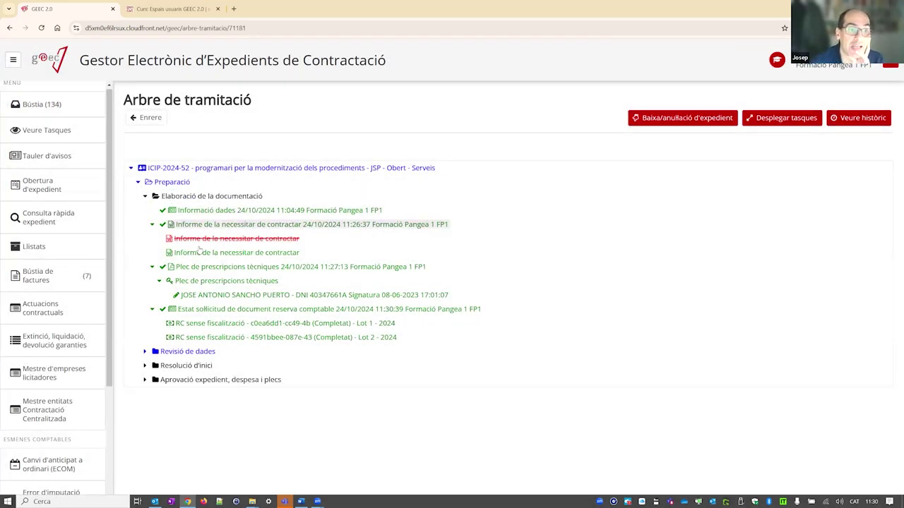
left_click_drag(416, 341, 176, 217)
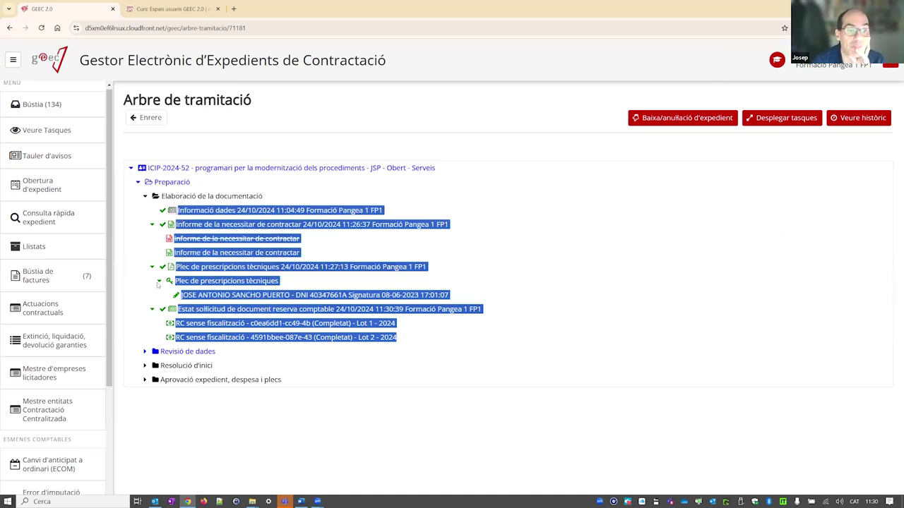
left_click(144, 351)
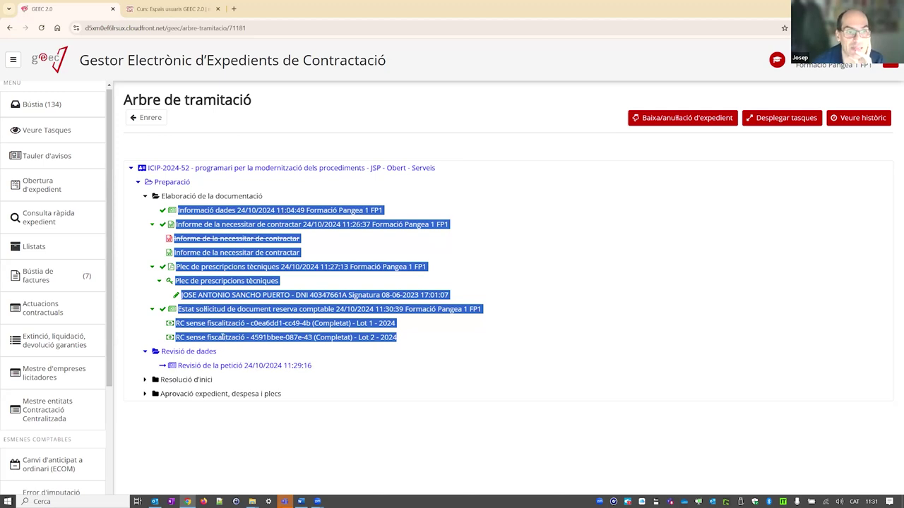
left_click(70, 130)
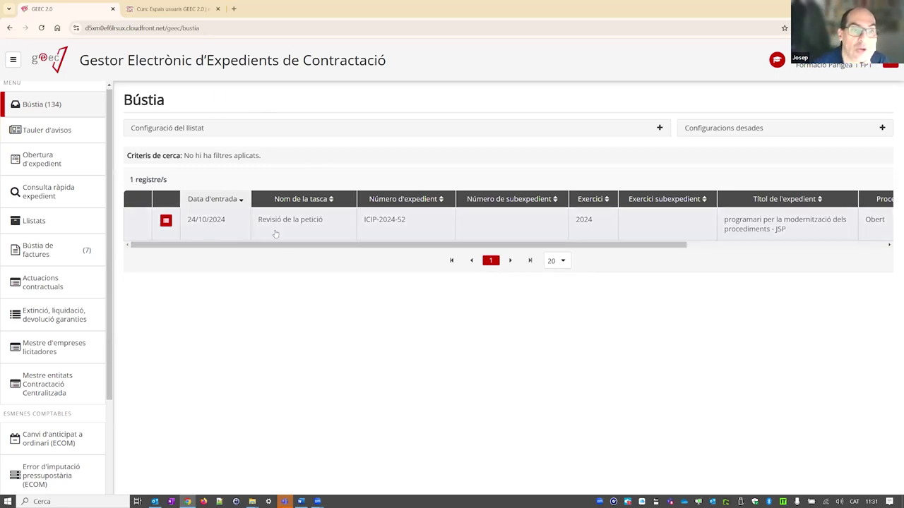
- Expand Preparació in the tree and view the signed Plec de prescripcions tècniques PDF
left_click(165, 221)
left_click(137, 182)
left_click(145, 197)
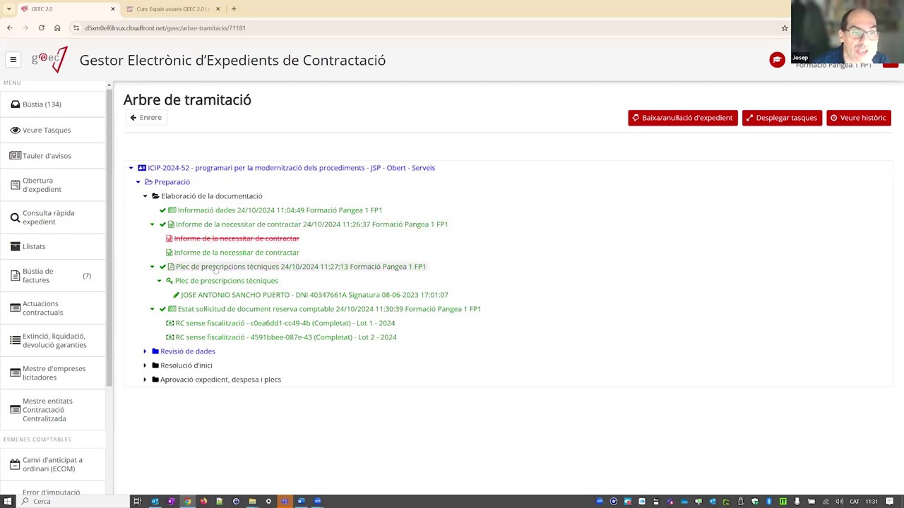
left_click(209, 282)
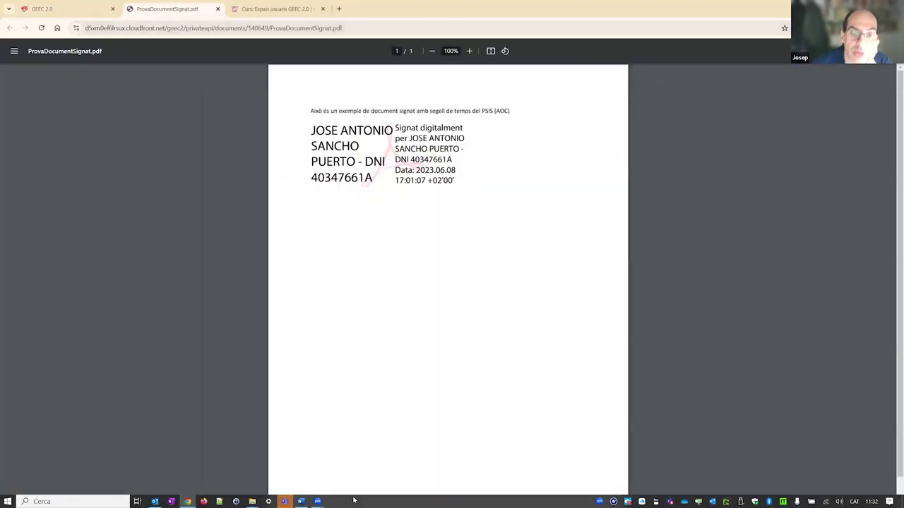
left_click(217, 9)
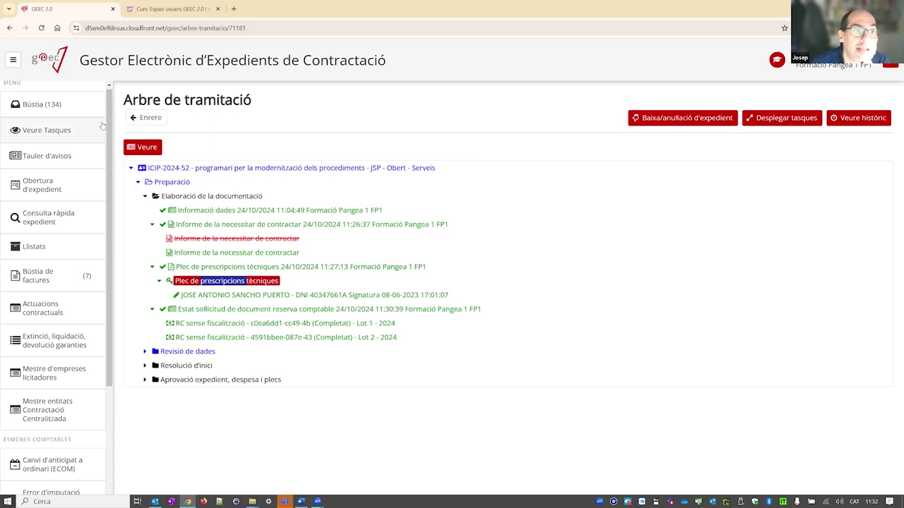
left_click(146, 117)
- Open the Revisió de la petició task and briefly expand the Dades generals section
left_click(303, 228)
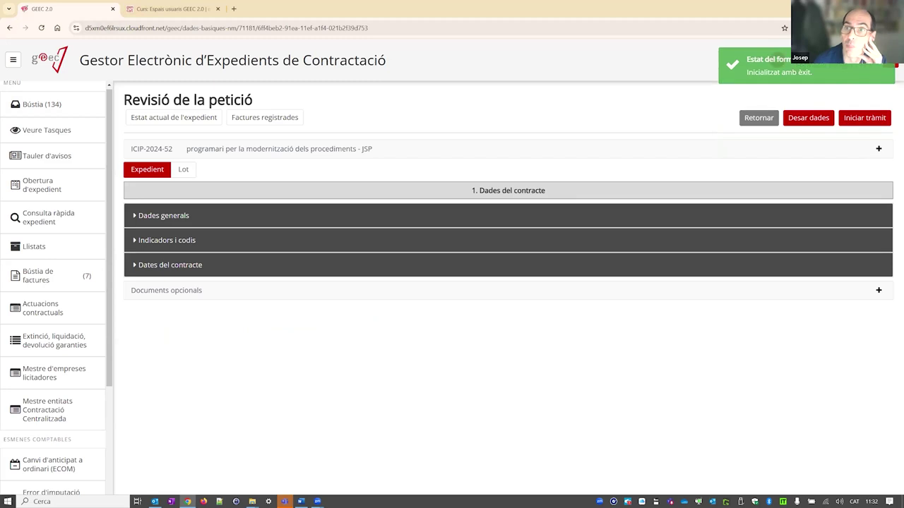
left_click(180, 215)
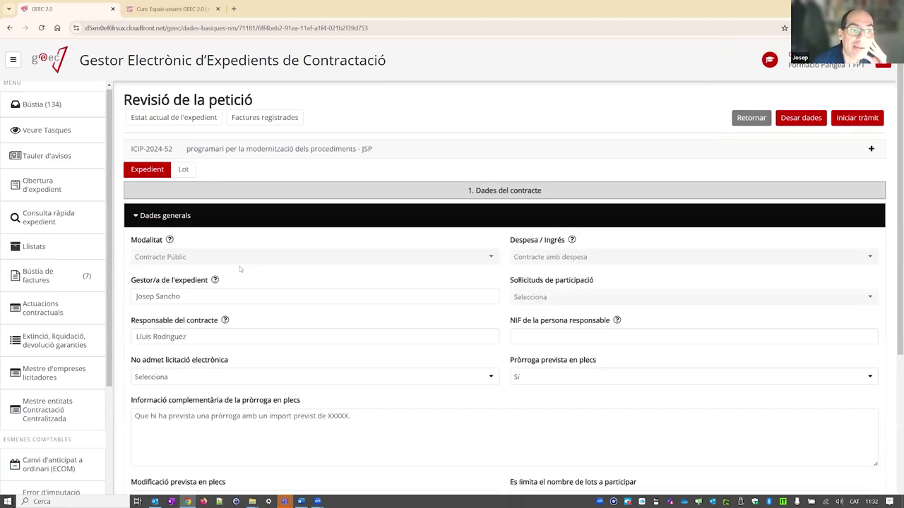
scroll(240, 266, "down", 2)
scroll(240, 267, "up", 2)
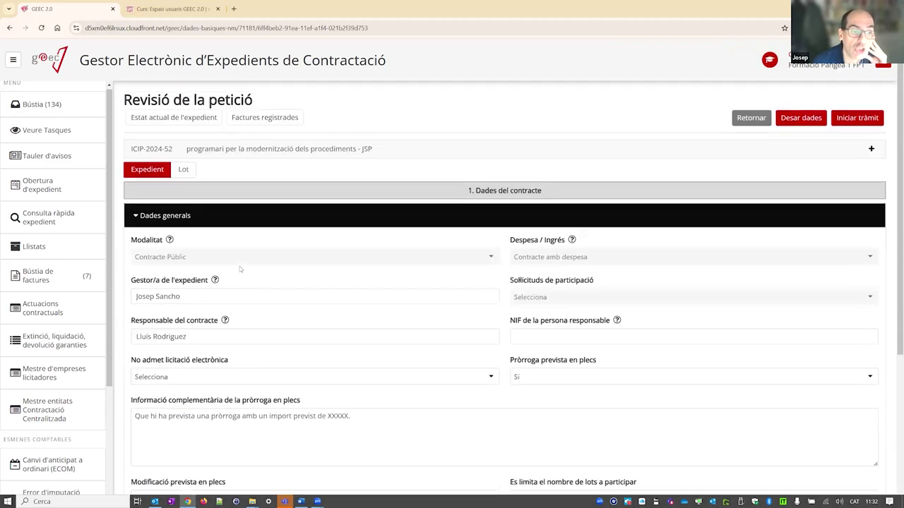
left_click(147, 214)
- Expand the ICIP-2024-52 summary, review its fields, and collapse it again
left_click(203, 152)
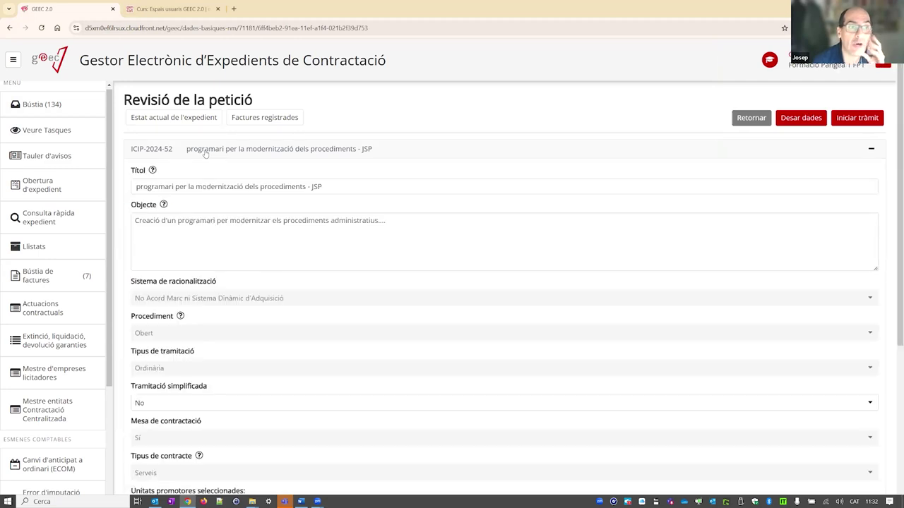
scroll(213, 220, "down", 3)
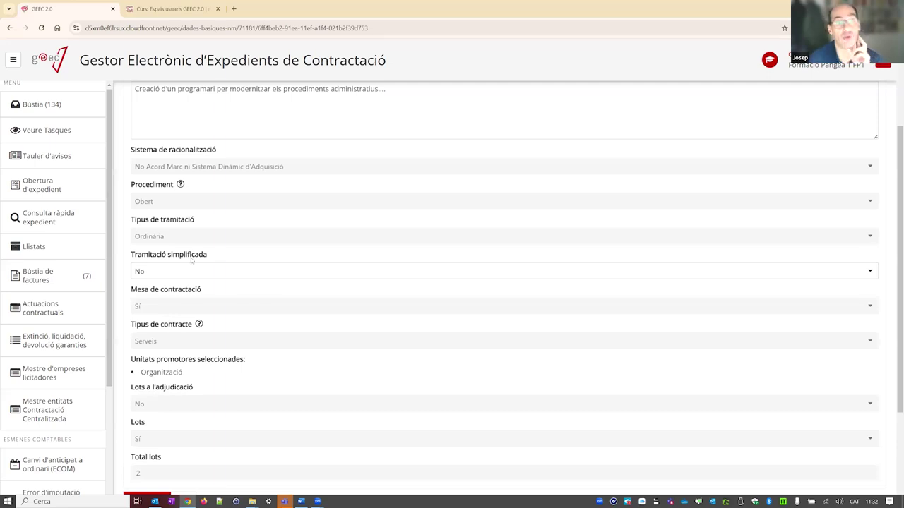
scroll(181, 297, "up", 3)
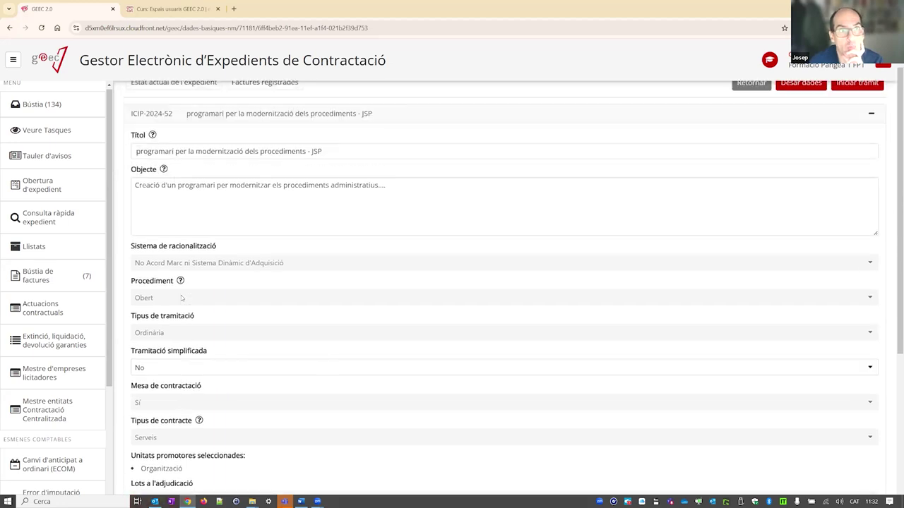
scroll(181, 298, "down", 3)
scroll(181, 298, "up", 1)
scroll(181, 298, "up", 2)
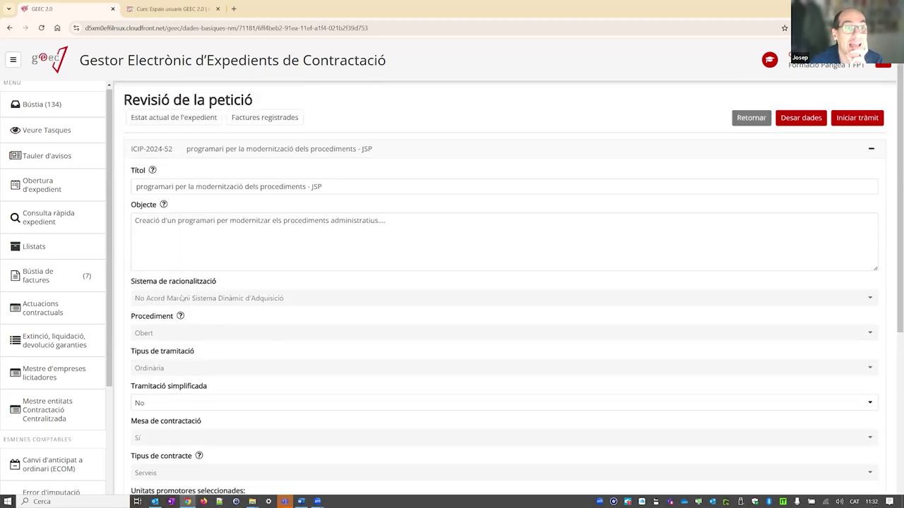
left_click(197, 155)
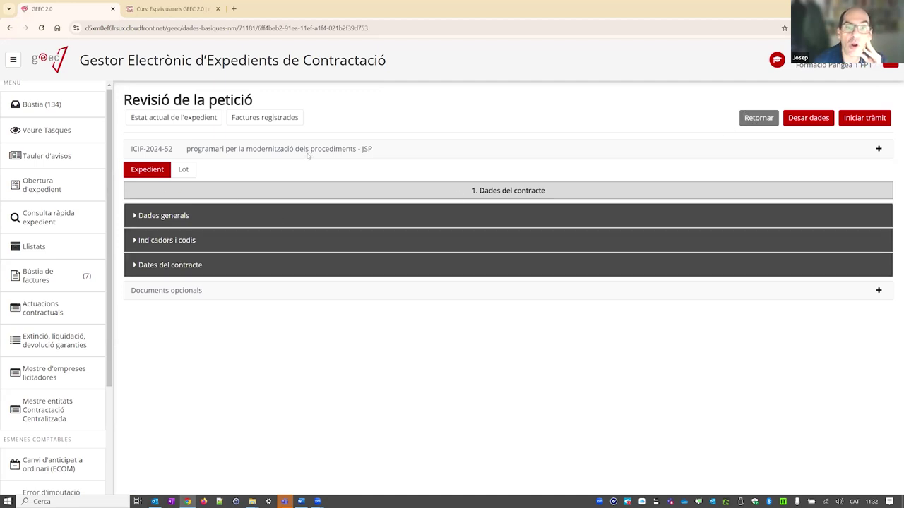
- Return the petició with reason 'L'expedient ha de ser amb meses' and a description requesting months
left_click(759, 118)
left_click(350, 243)
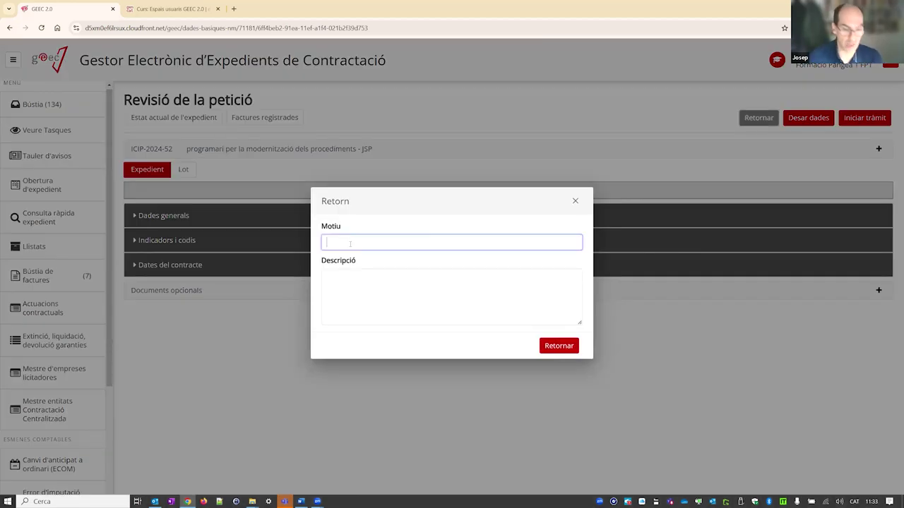
type("Es aa")
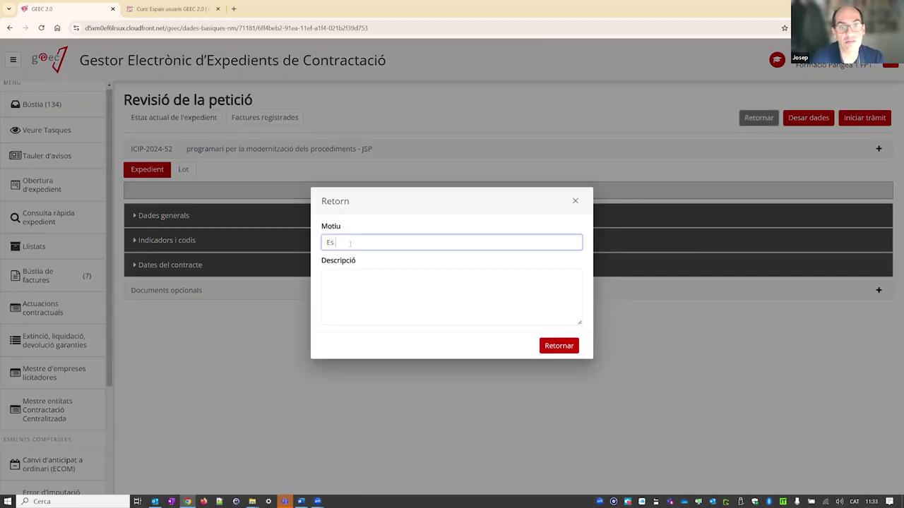
key("BackSpace")
type("mb la")
key("BackSpace")
key("BackSpace")
key("BackSpace")
key("BackSpace")
key("BackSpace")
key("BackSpace")
key("BackSpace")
key("BackSpace")
key("BackSpace")
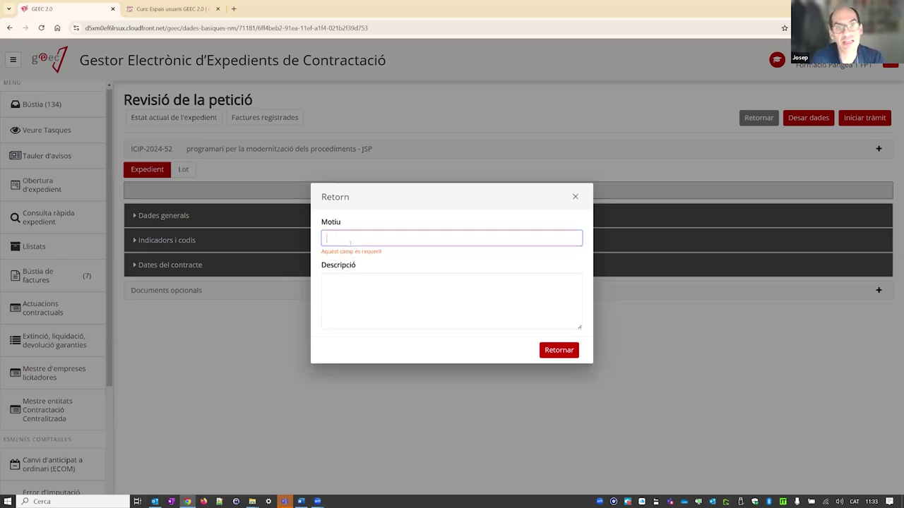
type("L'expedient ")
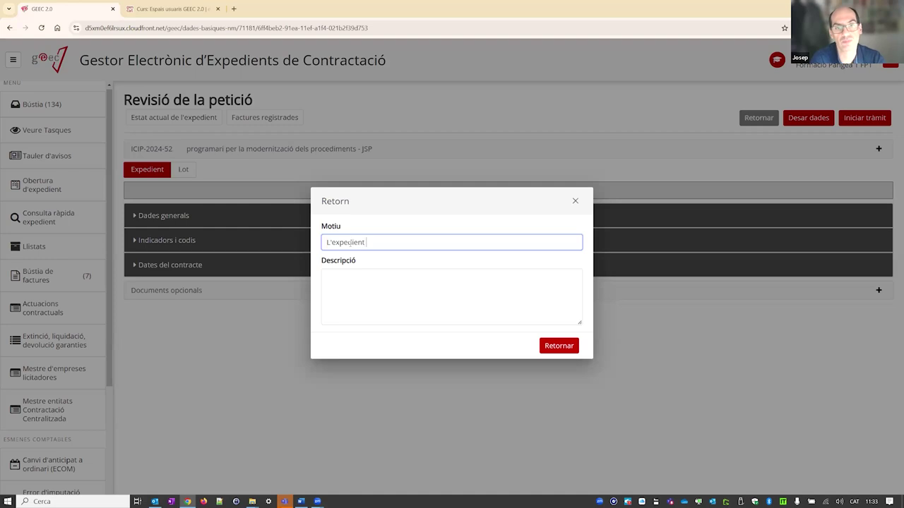
type("ha de ser amb meses")
key("Tab")
type("Si us p")
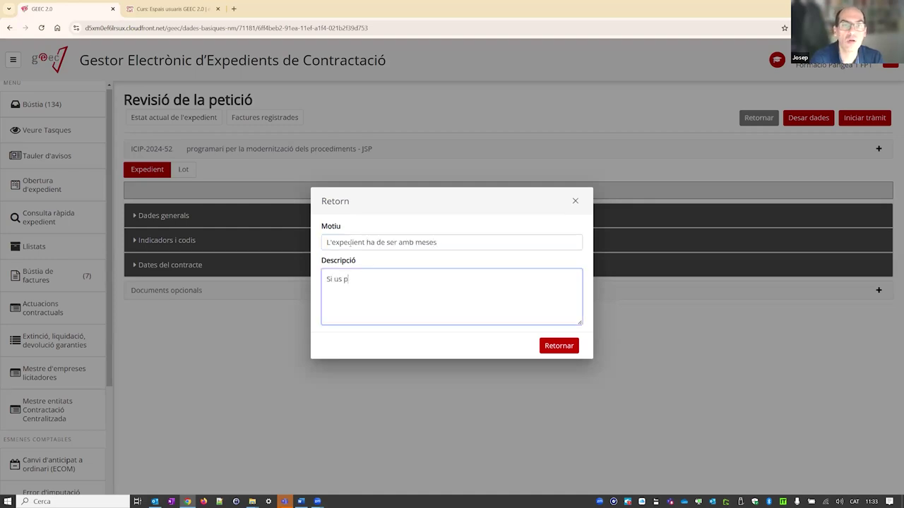
type("lau, canvia a mes")
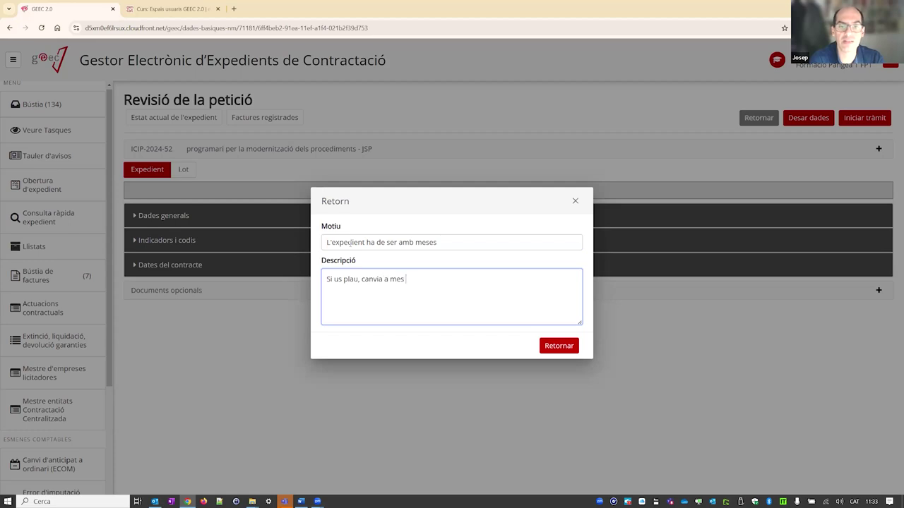
key("BackSpace")
type("es sí")
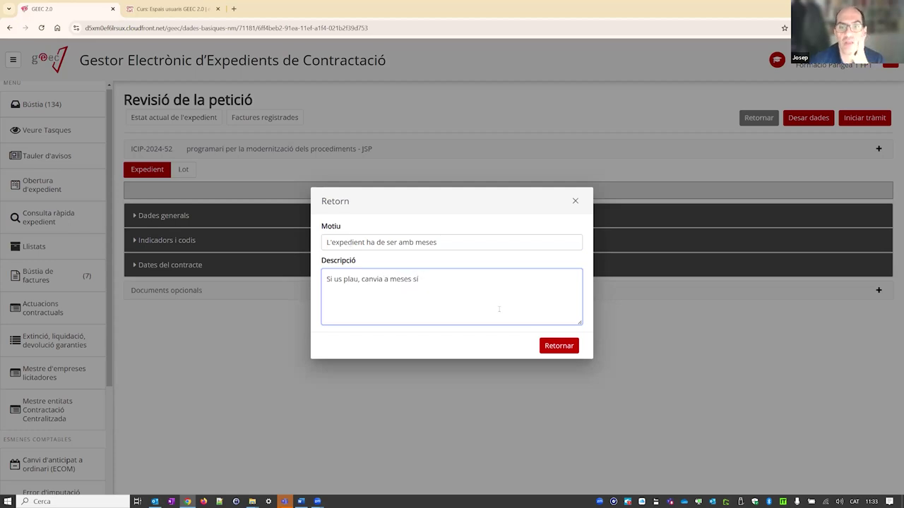
left_click(565, 347)
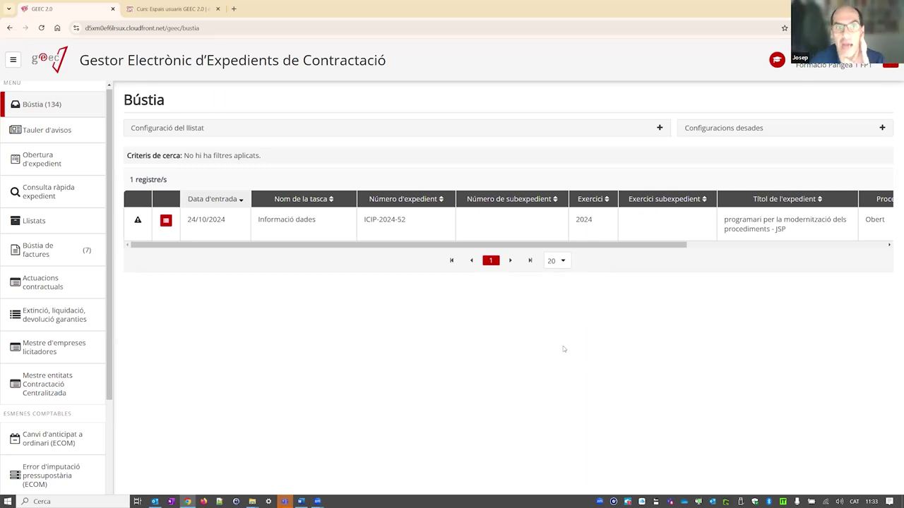
- Open the returned Informació dades task, view its return reason, and expand the ICIP-2024-52 summary
mouse_move(137, 223)
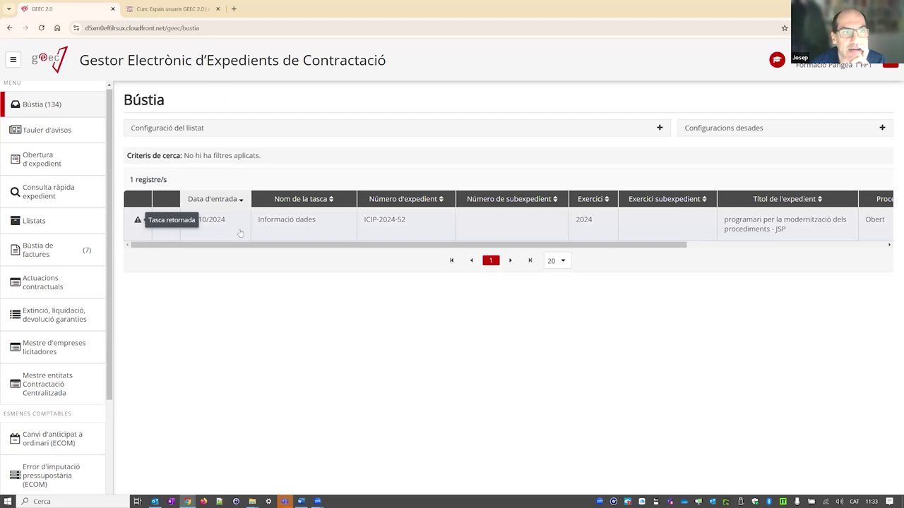
left_click(266, 226)
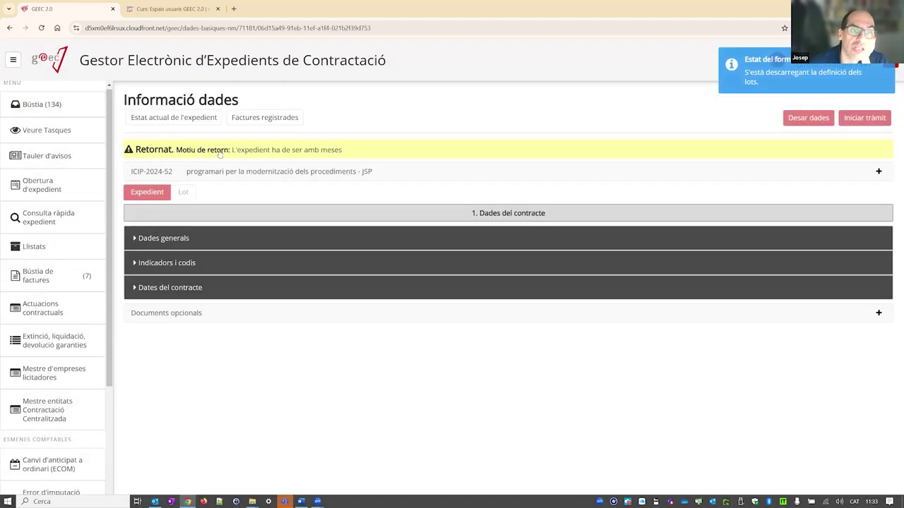
left_click(332, 150)
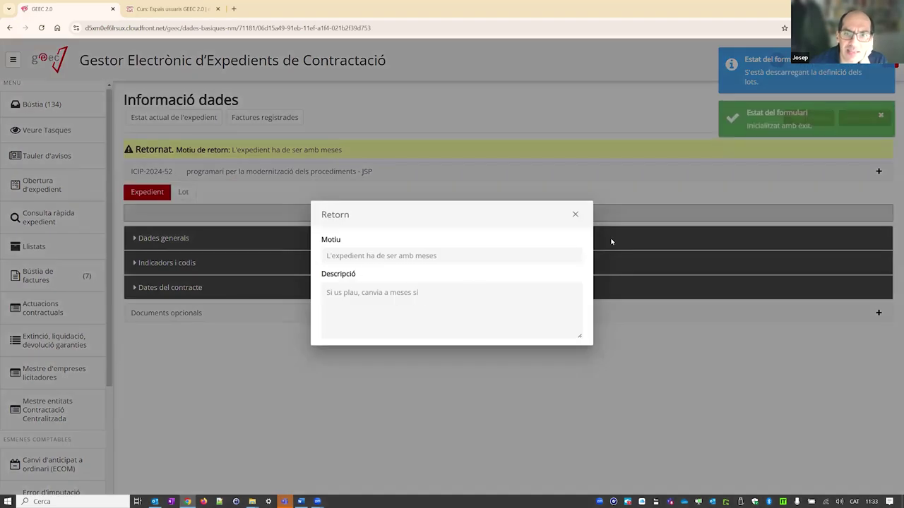
left_click(575, 214)
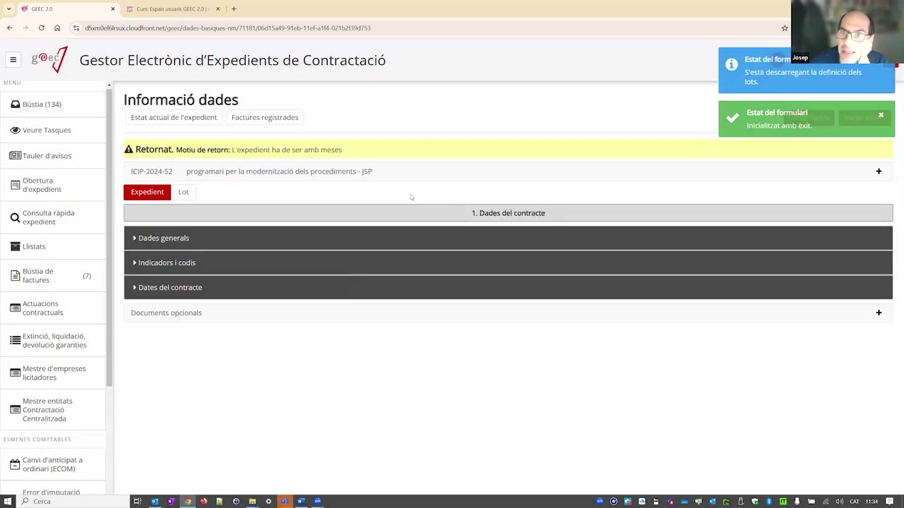
left_click(186, 176)
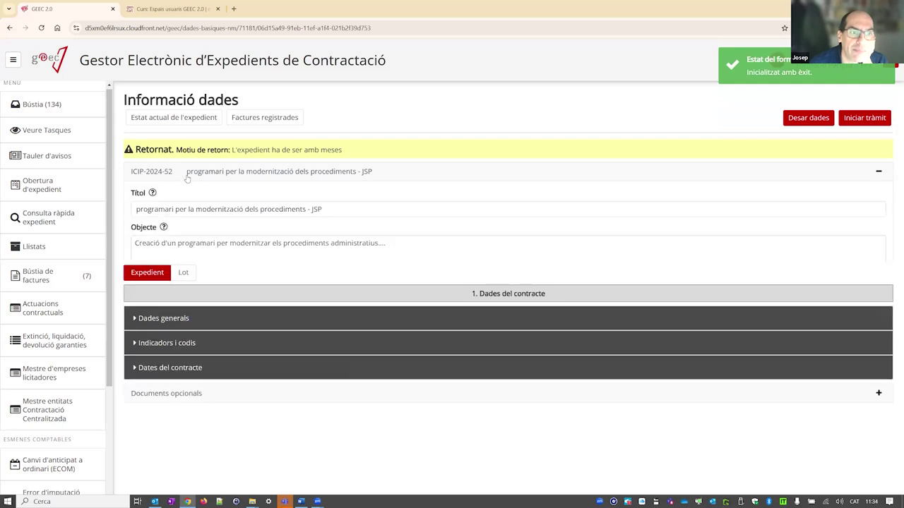
- Review the expanded ICIP-2024-52 summary fields, then collapse the header again
scroll(214, 292, "down", 2)
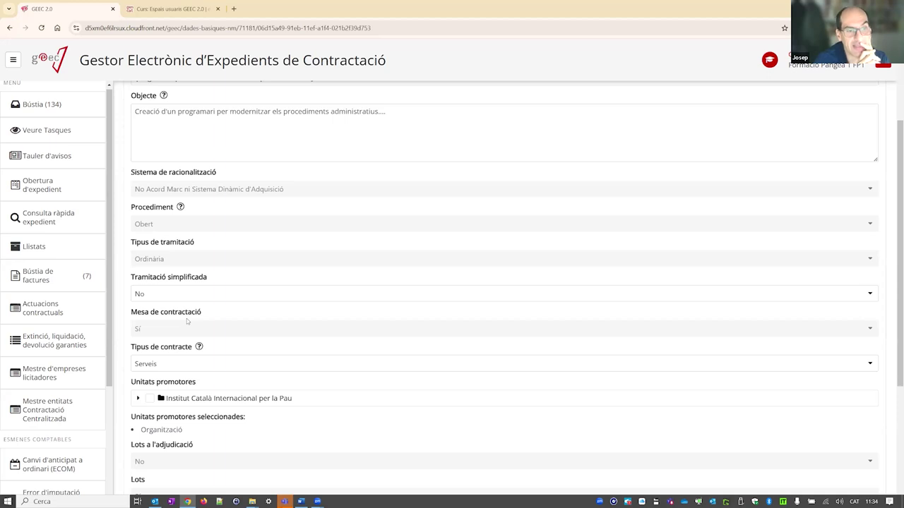
scroll(247, 302, "up", 2)
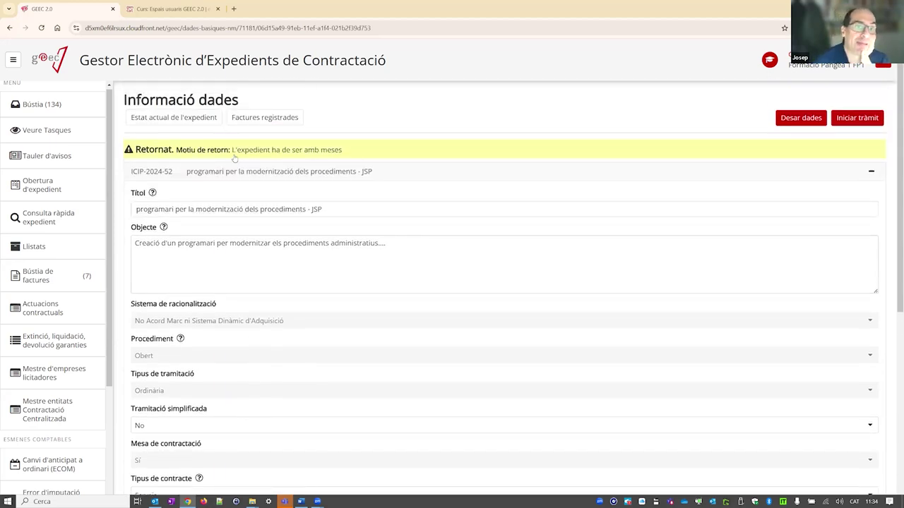
left_click(230, 174)
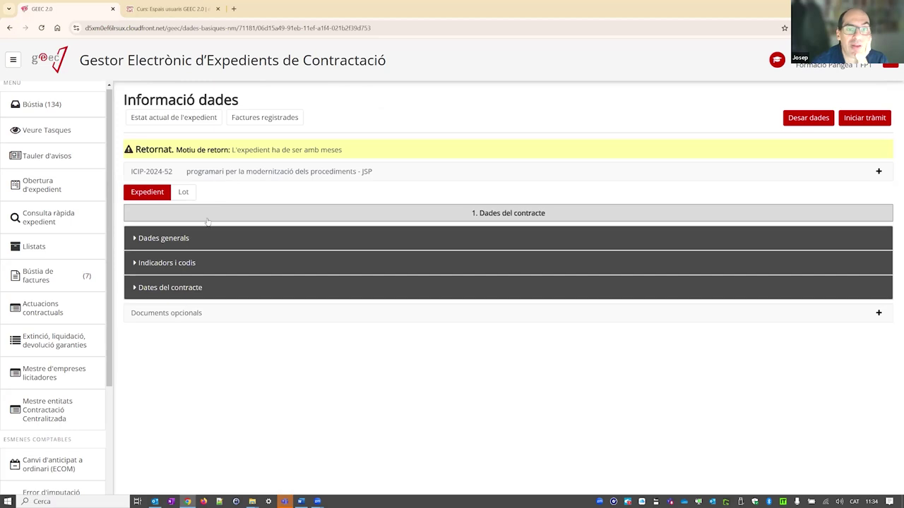
- Show lot 1's Dades econòmiques with its 225.000,00 import de licitació
left_click(183, 192)
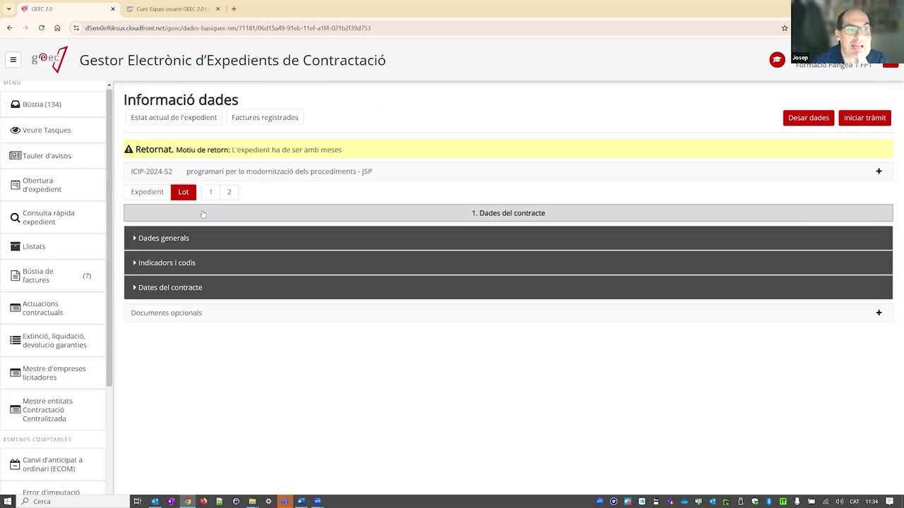
left_click(213, 193)
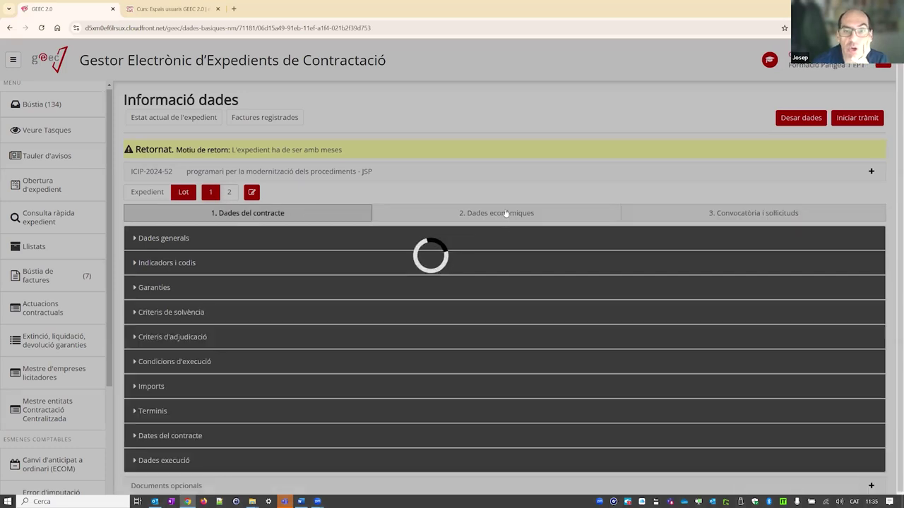
left_click(503, 211)
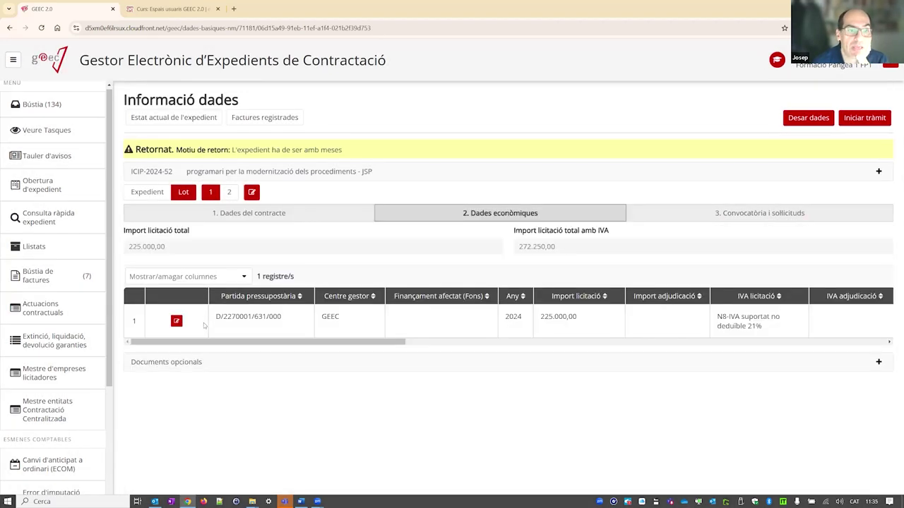
- Inspect partida D/2270001/631/000 in the budget line editor and close it without saving
left_click_drag(283, 317, 200, 316)
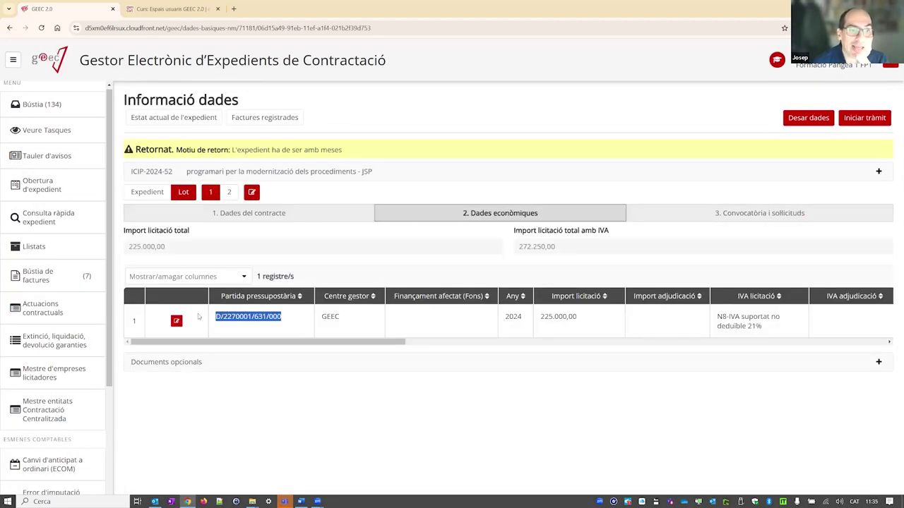
left_click(176, 321)
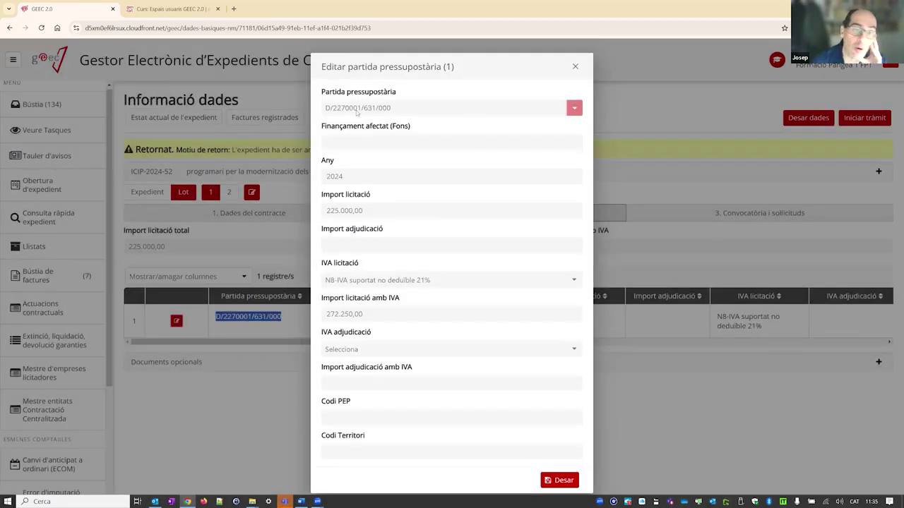
left_click(574, 67)
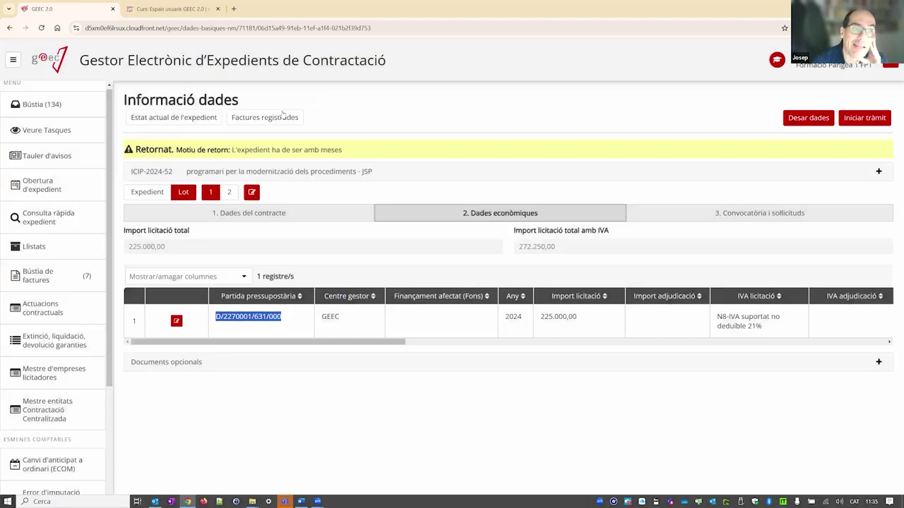
right_click(175, 122)
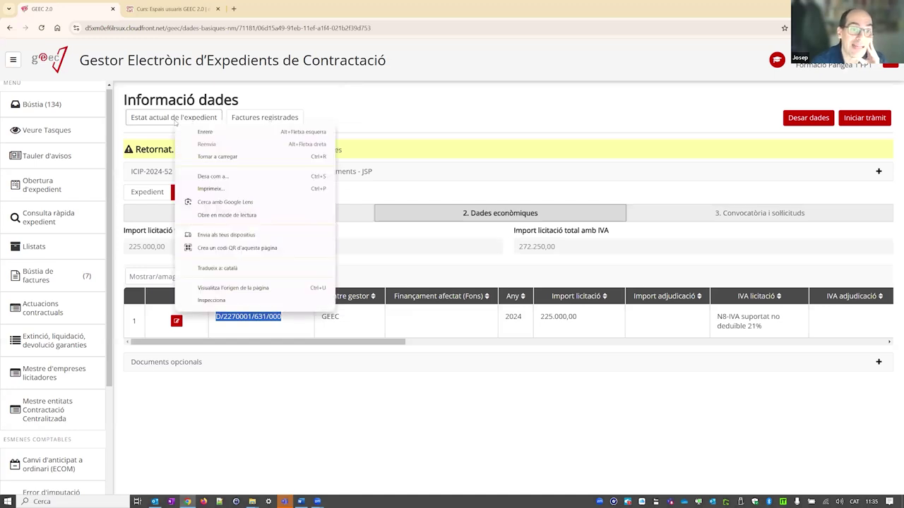
left_click(371, 109)
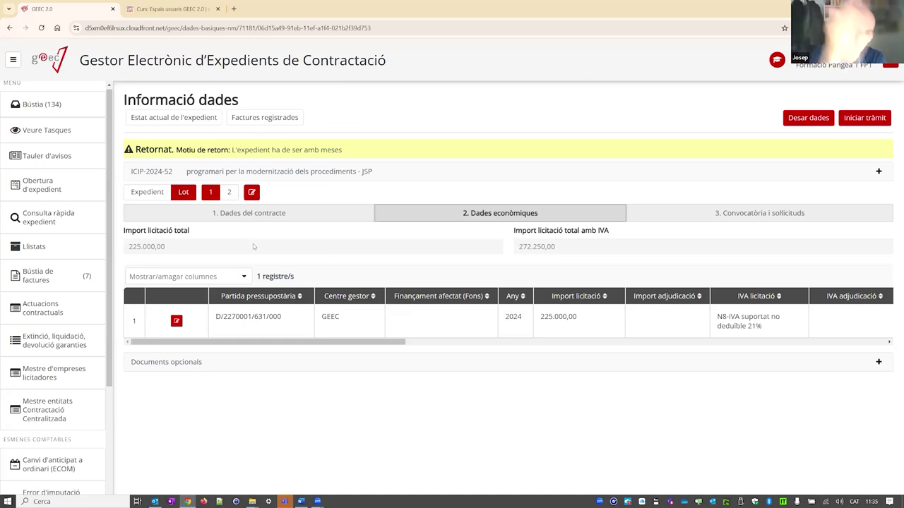
- Open ICIP-2024-52's processing tree and expand Preparació down to Revisió de la petició and Resolució d'inici
left_click(49, 110)
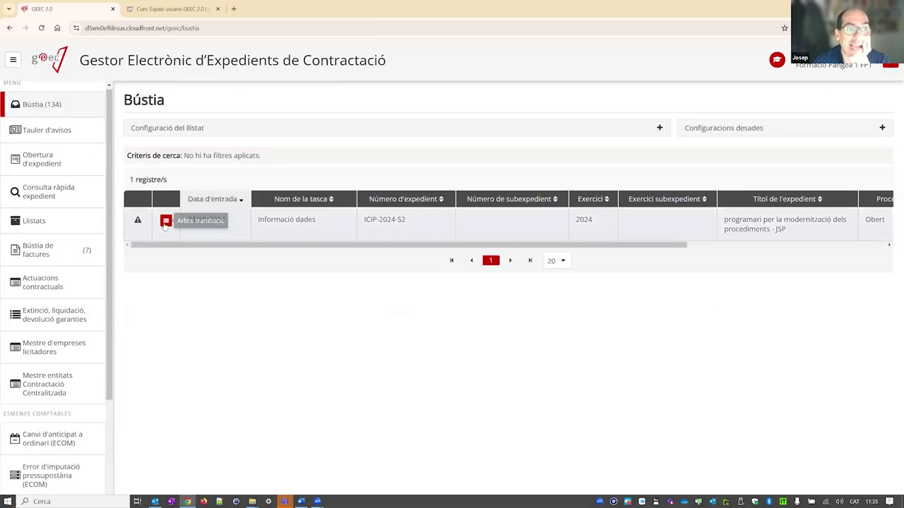
left_click(164, 222)
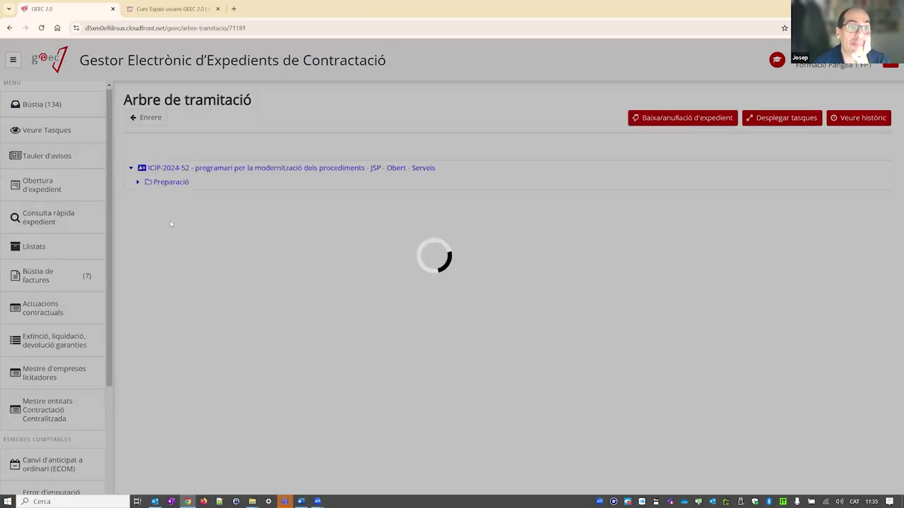
left_click(136, 182)
left_click(145, 196)
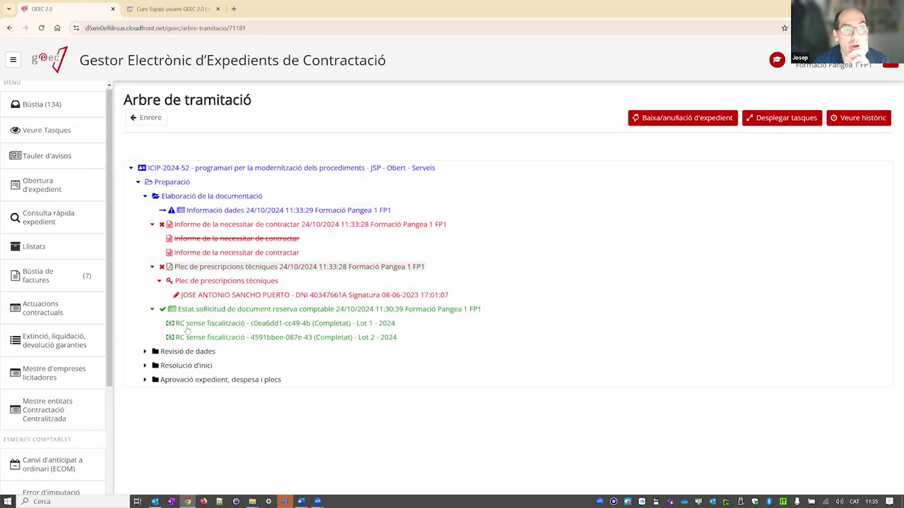
left_click(145, 351)
left_click(144, 380)
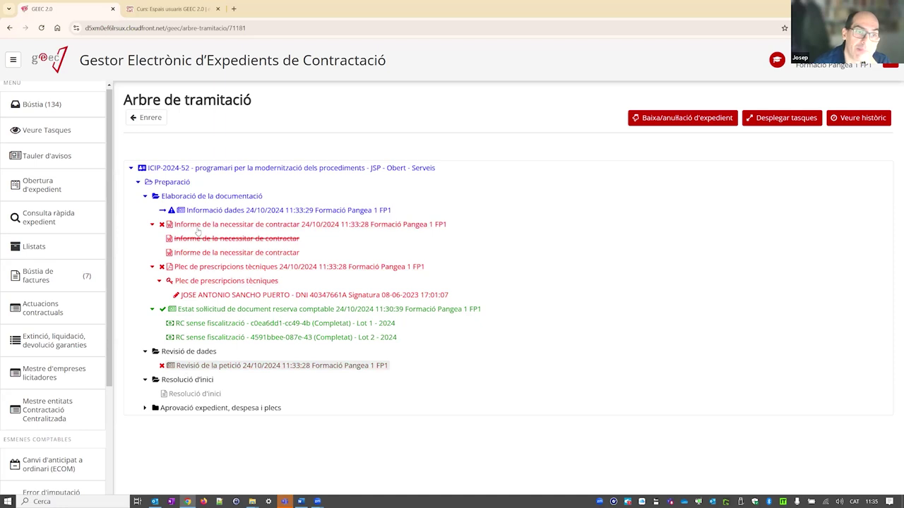
left_click(190, 366)
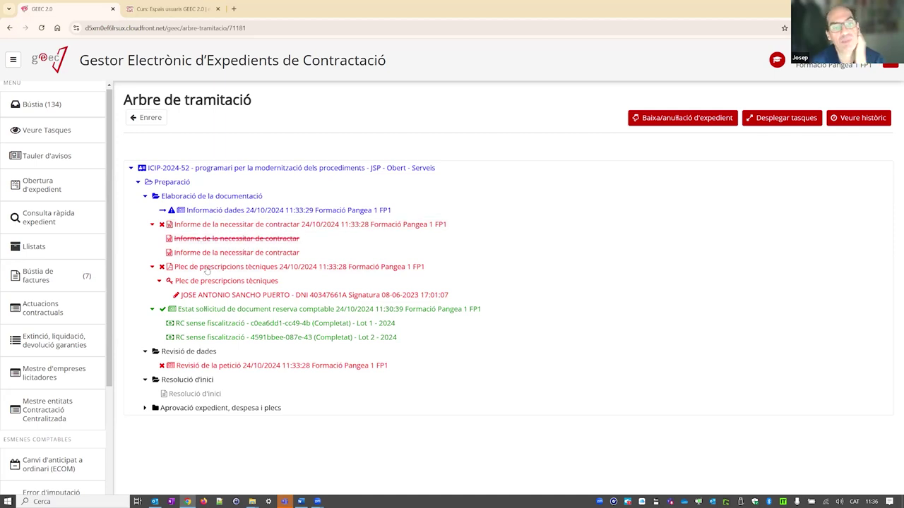
- Reopen the Estat sol·licitud task, confirming with Sí, and open it again from the tree
left_click(230, 310)
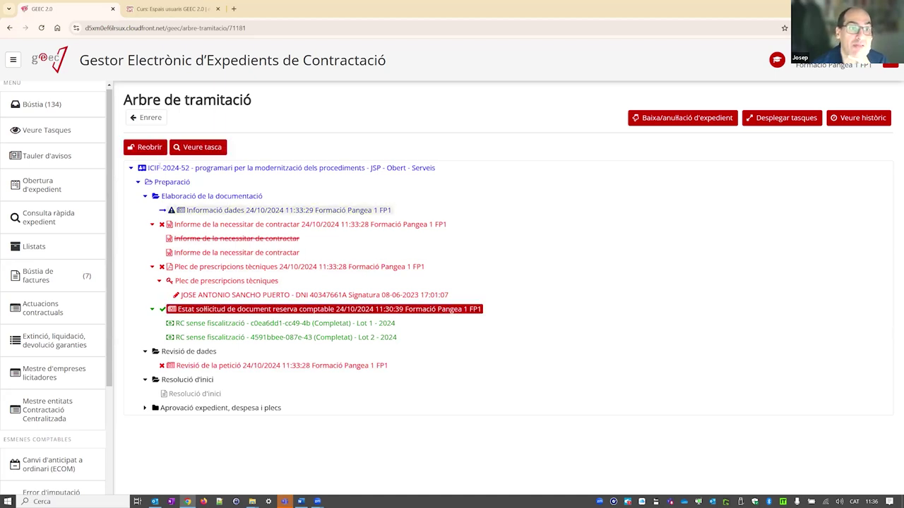
left_click(149, 148)
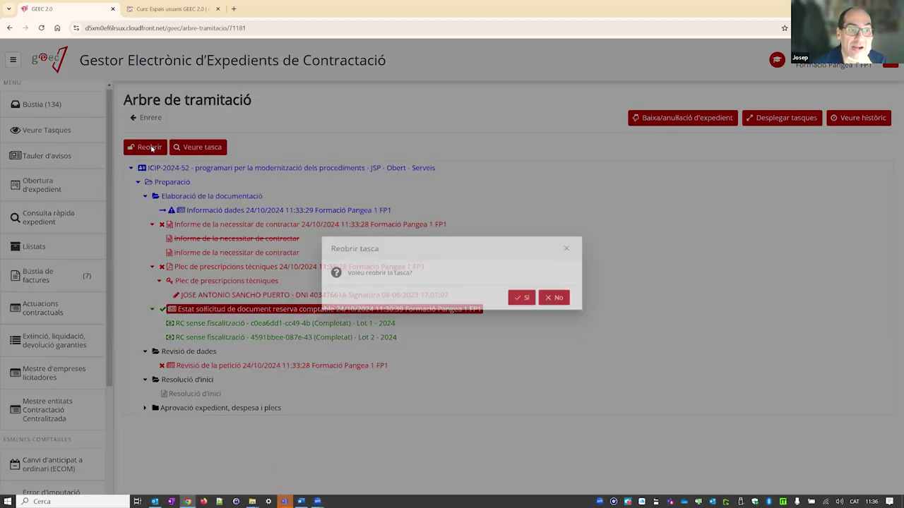
left_click(531, 302)
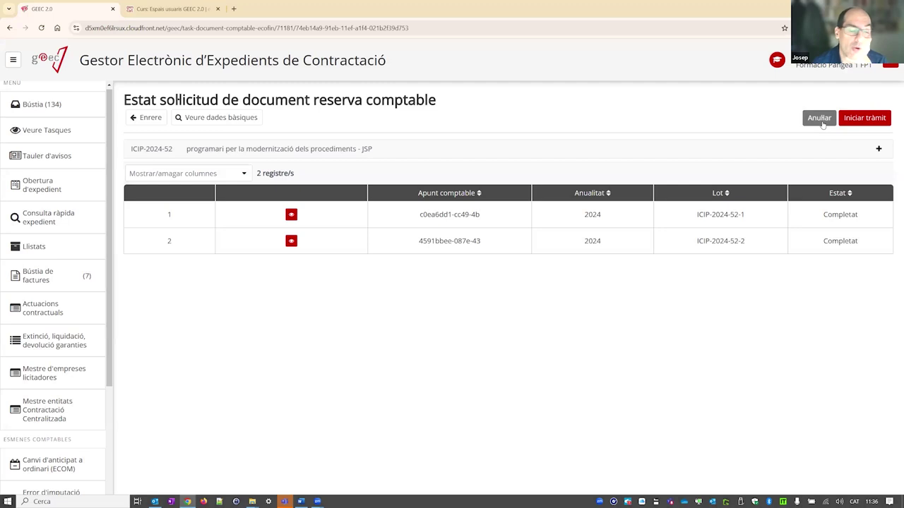
left_click(156, 119)
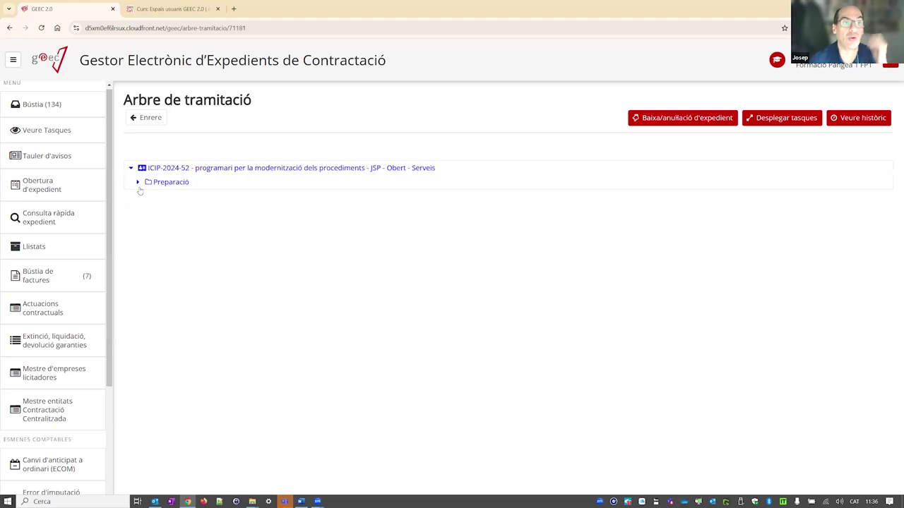
left_click(139, 182)
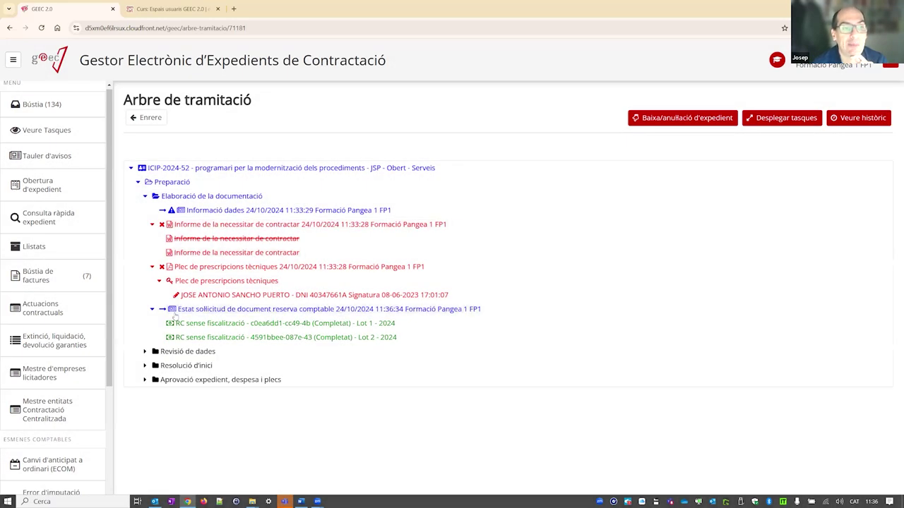
double_click(230, 312)
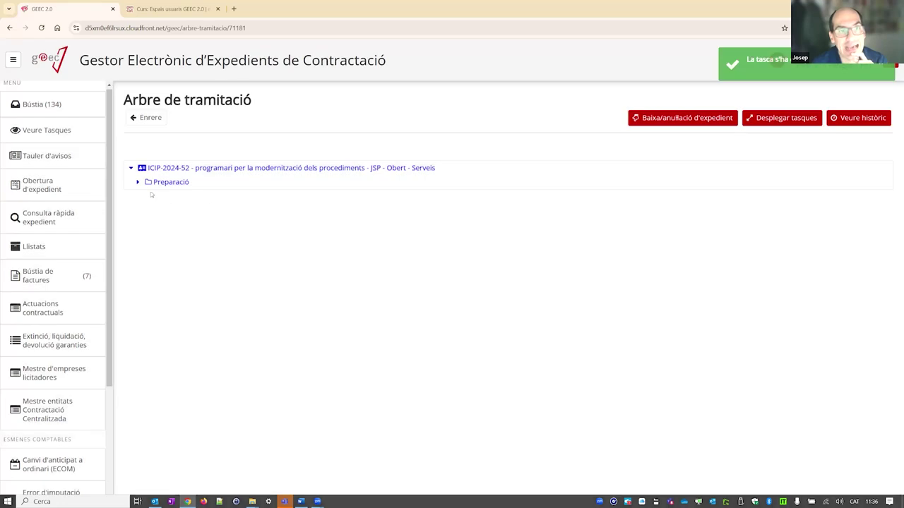
- Open the Informació dades task under Preparació > Elaboració de la documentació
left_click(139, 182)
left_click(145, 195)
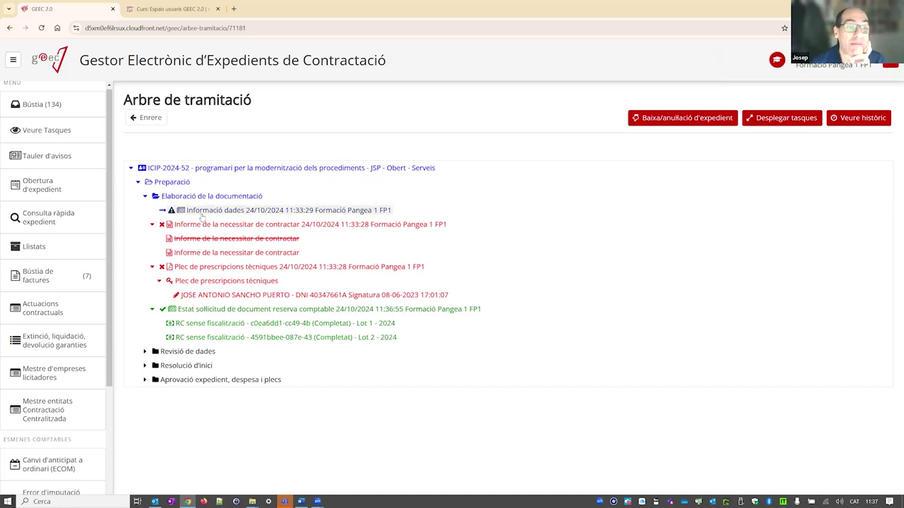
left_click(204, 212)
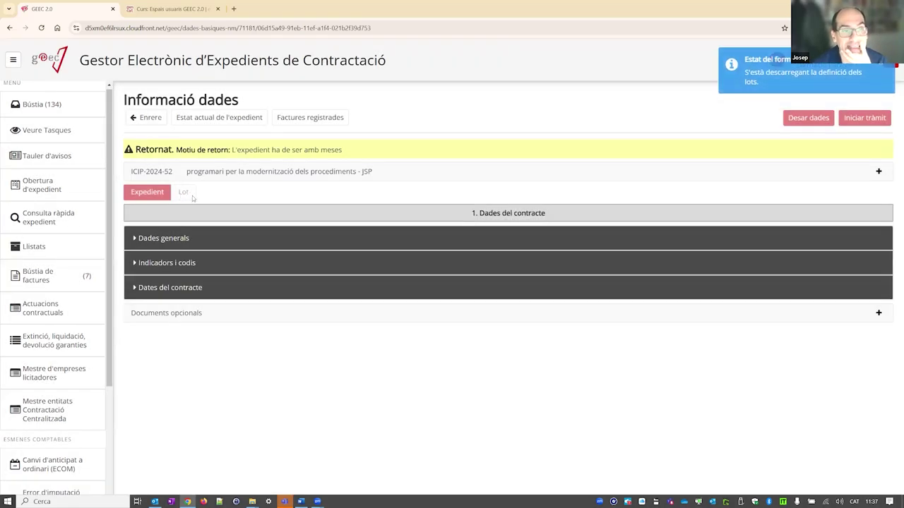
- Recheck the lot's Dades econòmiques budget line, then submit the Informació dades tràmit
left_click(185, 193)
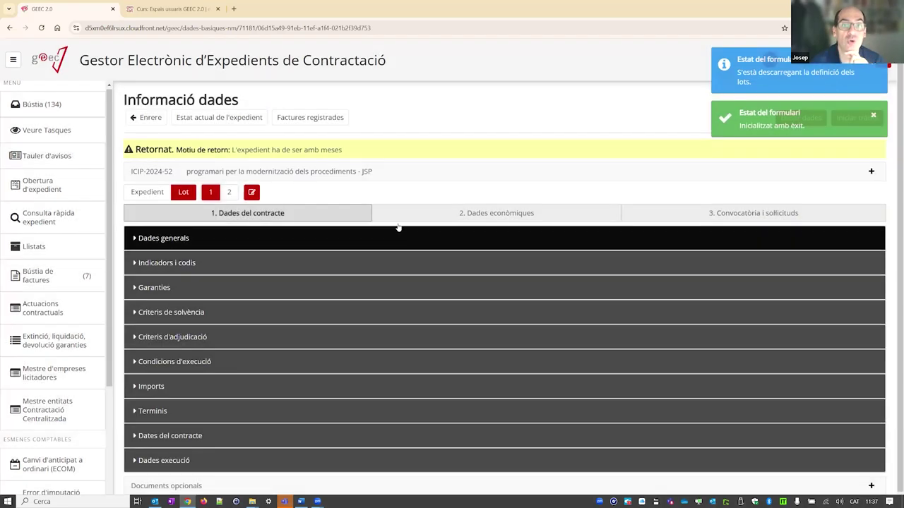
left_click(399, 215)
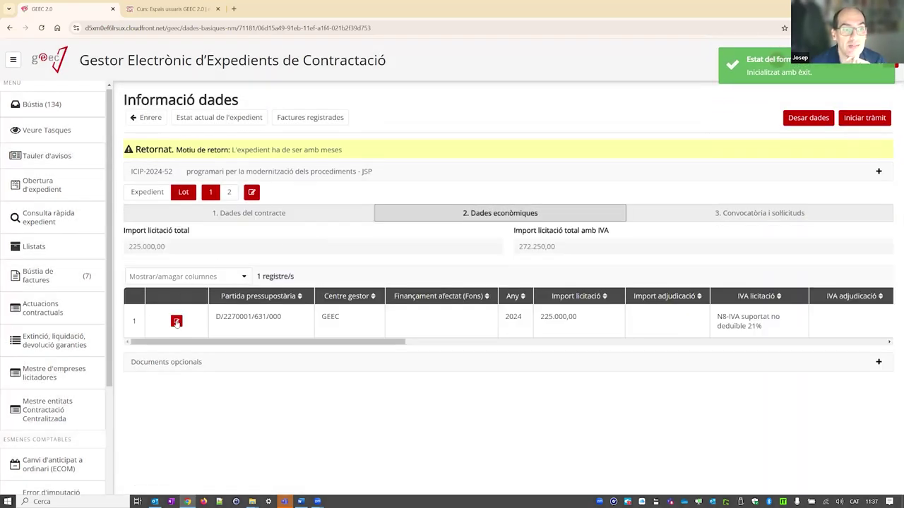
left_click(177, 322)
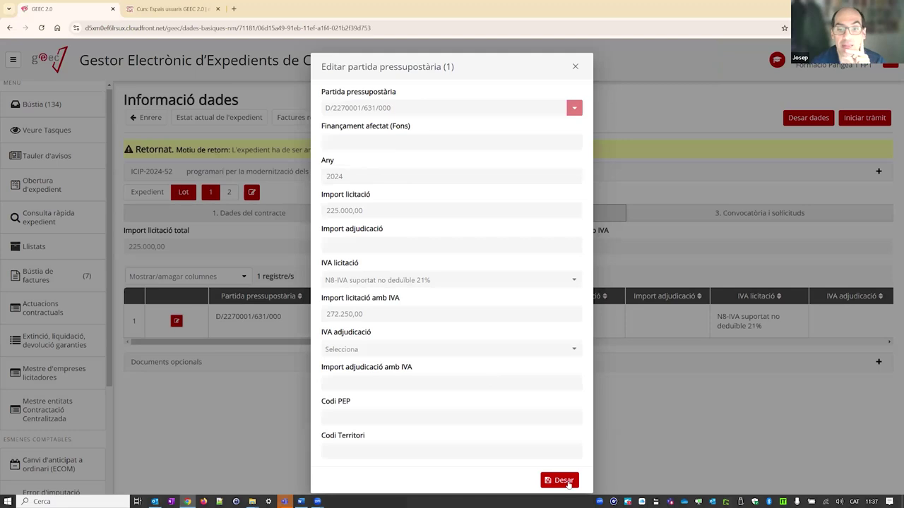
left_click(574, 67)
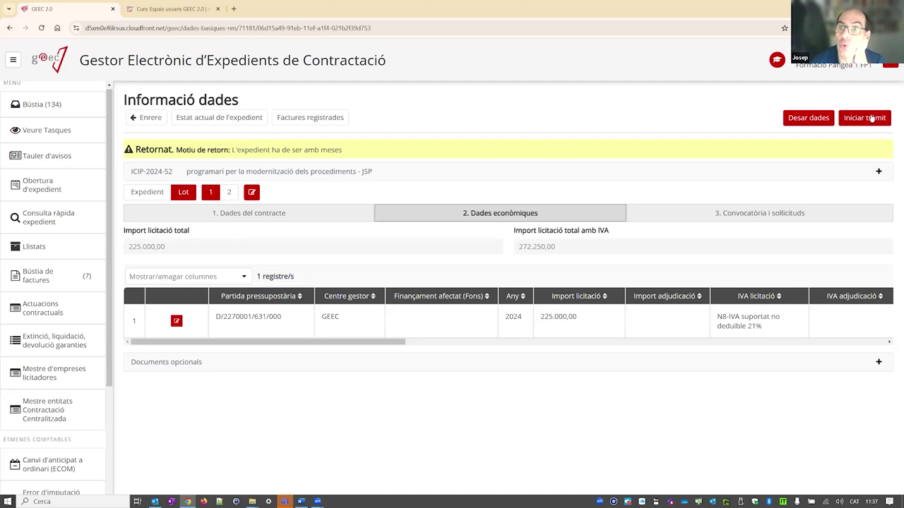
left_click(866, 117)
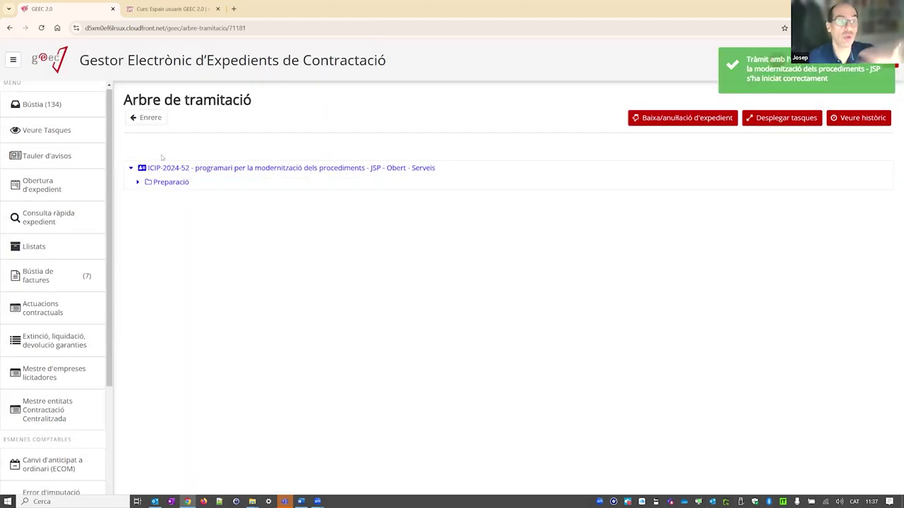
left_click(14, 100)
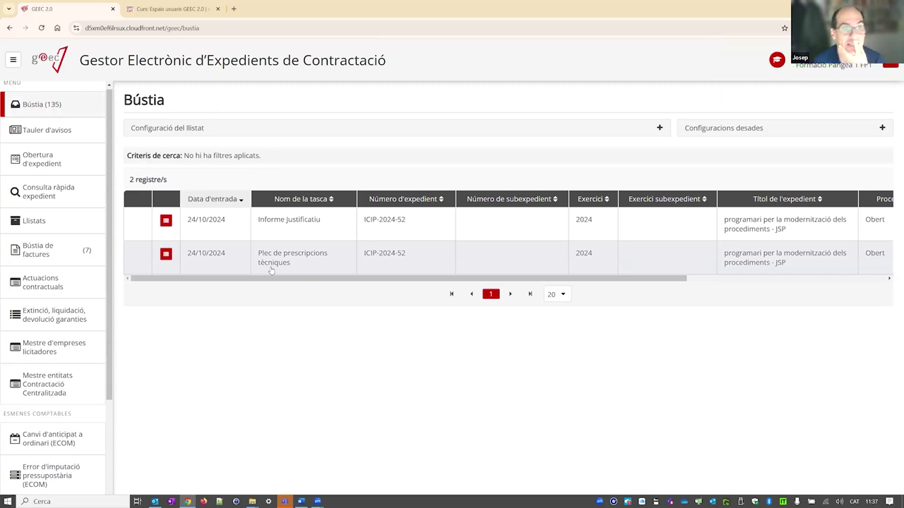
- Close the Informe Justificatiu tràmit without signatories, then open the Plec de prescripcions tècniques task
left_click(261, 235)
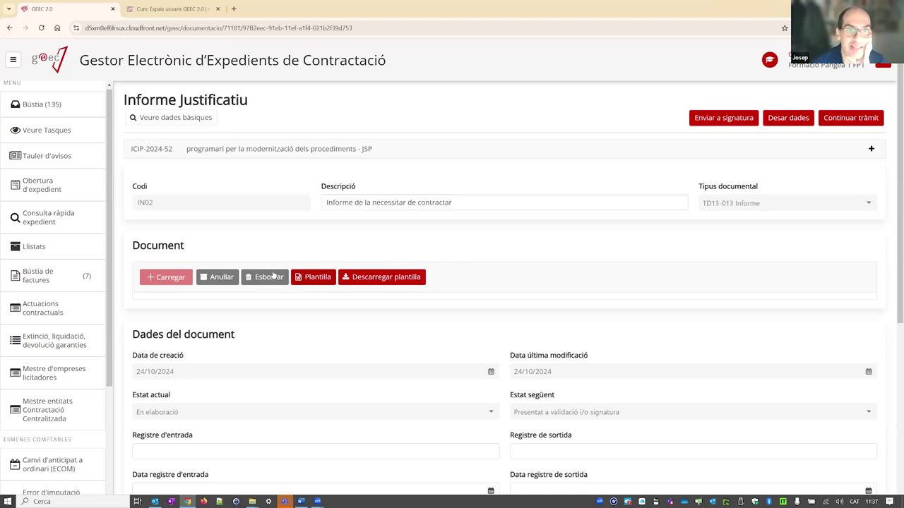
left_click(873, 118)
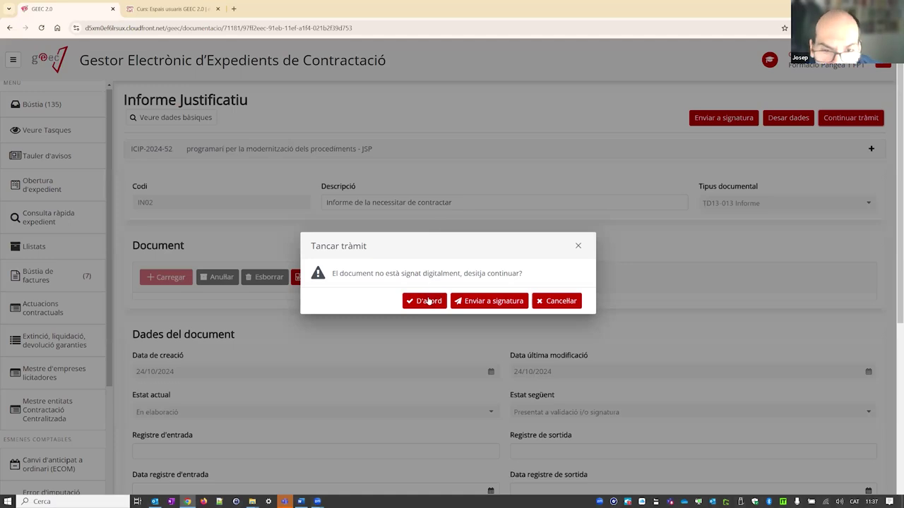
left_click(428, 301)
left_click(629, 348)
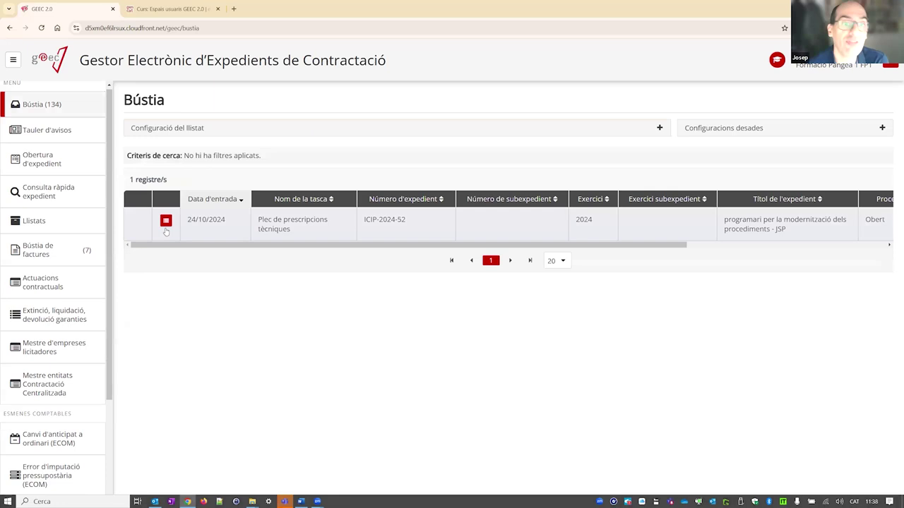
left_click(166, 228)
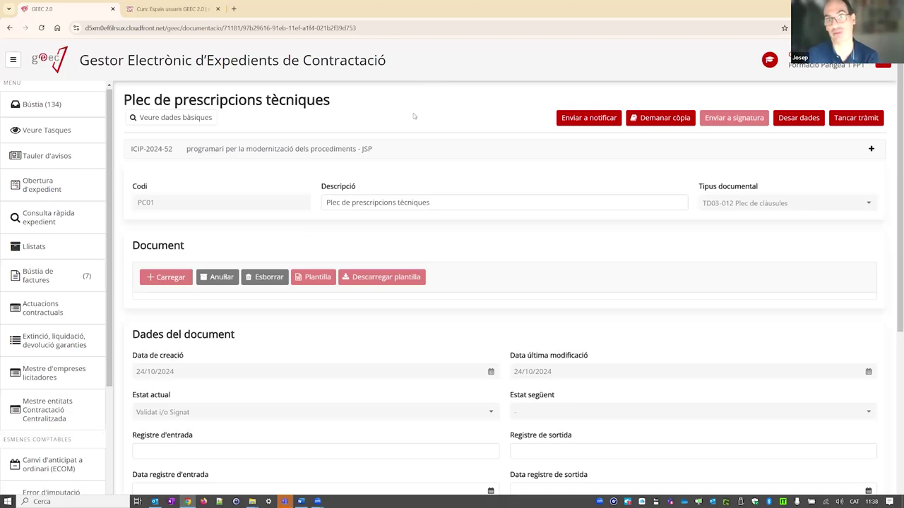
- Close the Plec de prescripcions tècniques tràmit, leaving only Revisió de la petició in Bústia
left_click(851, 121)
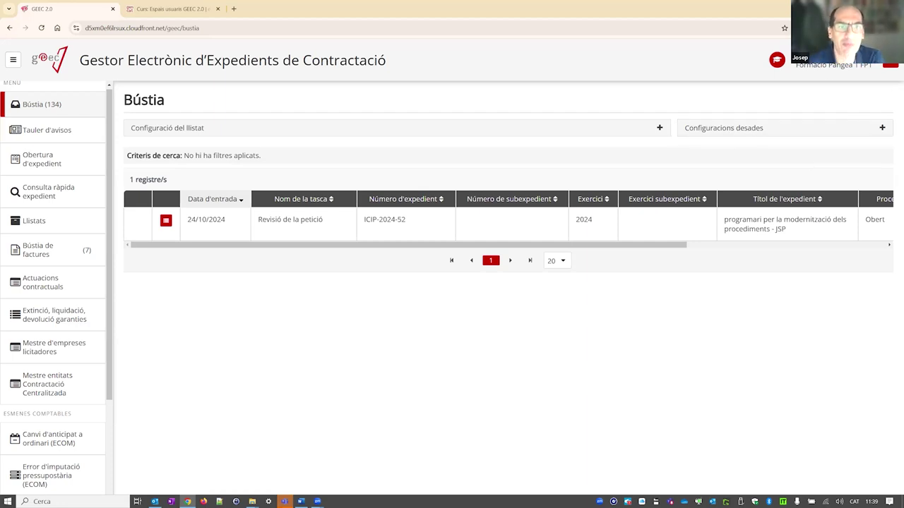
- Open Revisió de la petició, save its data from the Lot tab, and view lot 1
left_click(278, 225)
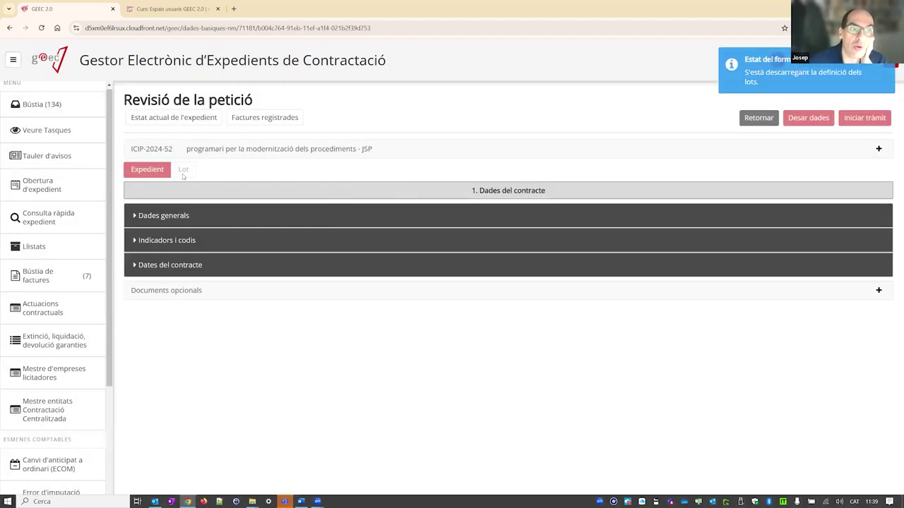
left_click(185, 171)
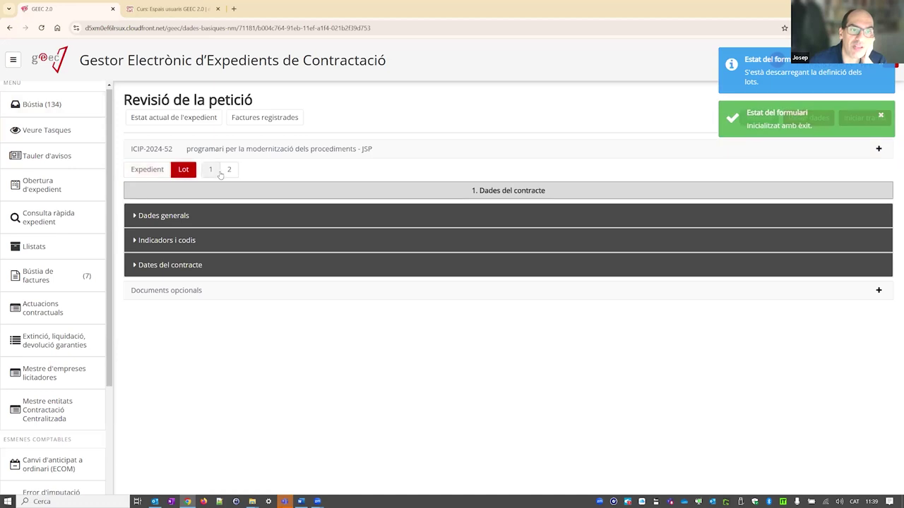
left_click(879, 115)
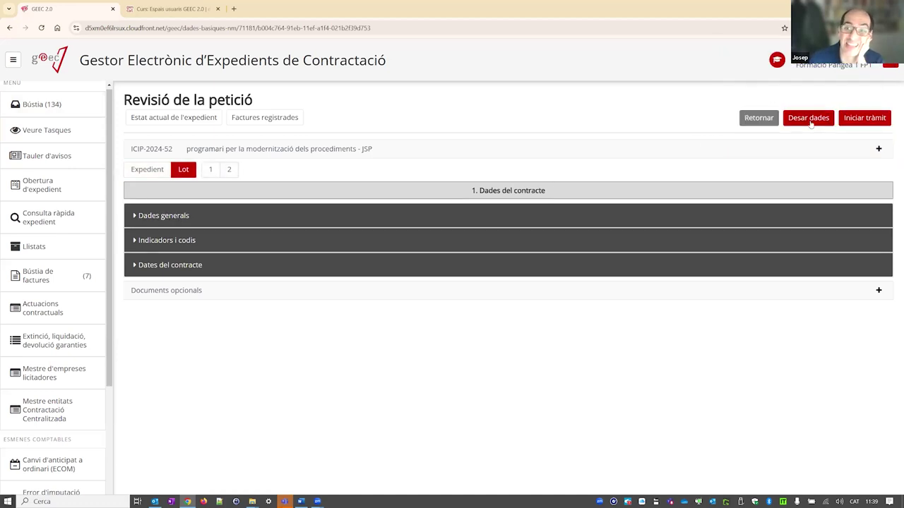
left_click(809, 120)
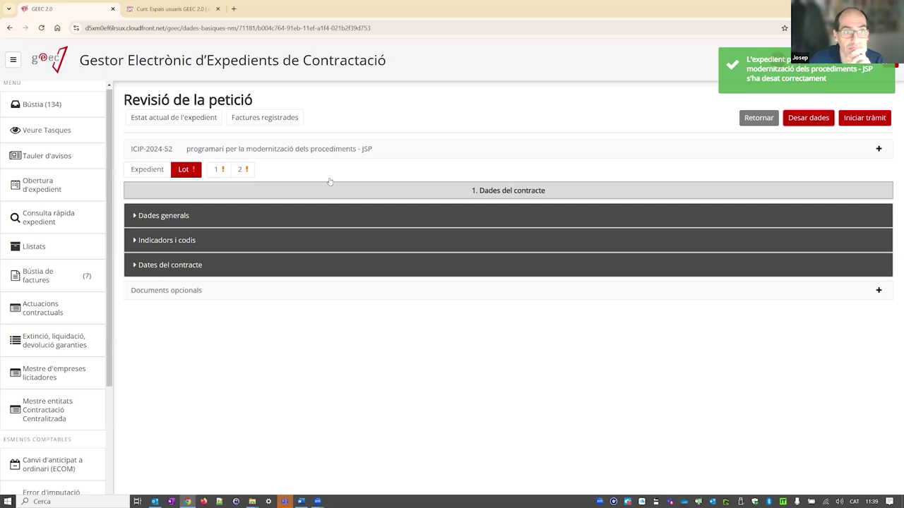
left_click(219, 171)
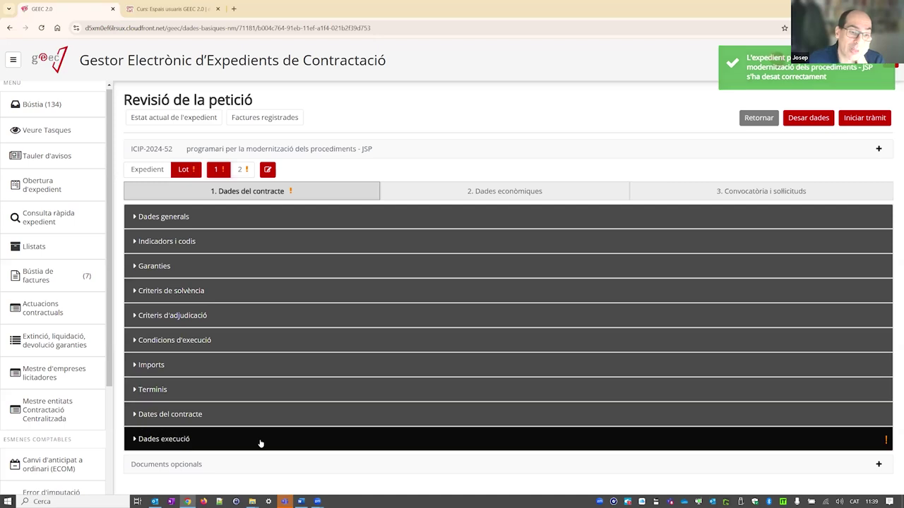
- Set lot 1's Província Execució to Catalunya in Dades execució
left_click(260, 433)
scroll(279, 321, "down", 3)
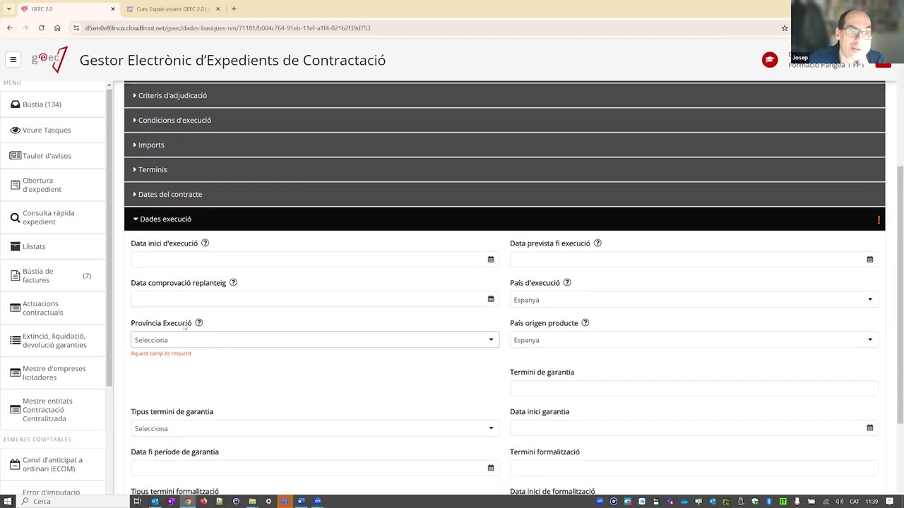
left_click(191, 340)
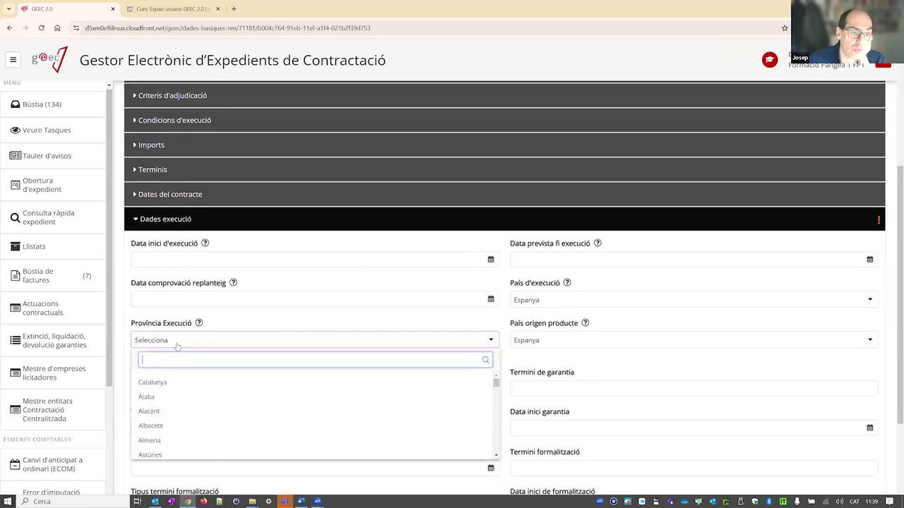
left_click(165, 380)
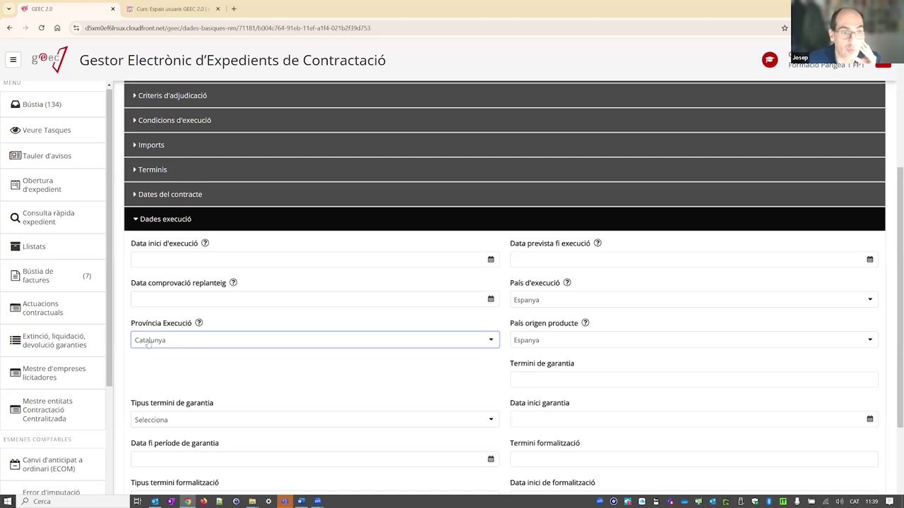
scroll(365, 331, "up", 3)
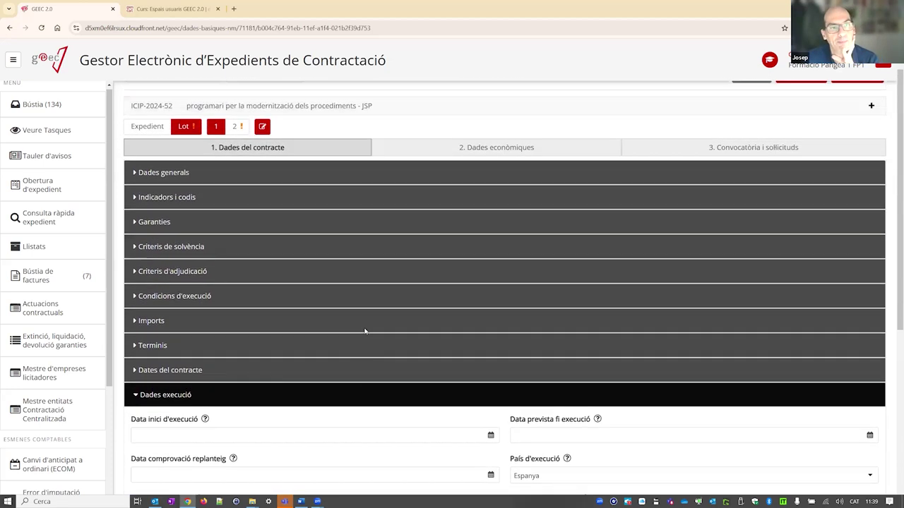
scroll(365, 331, "down", 5)
scroll(364, 328, "up", 5)
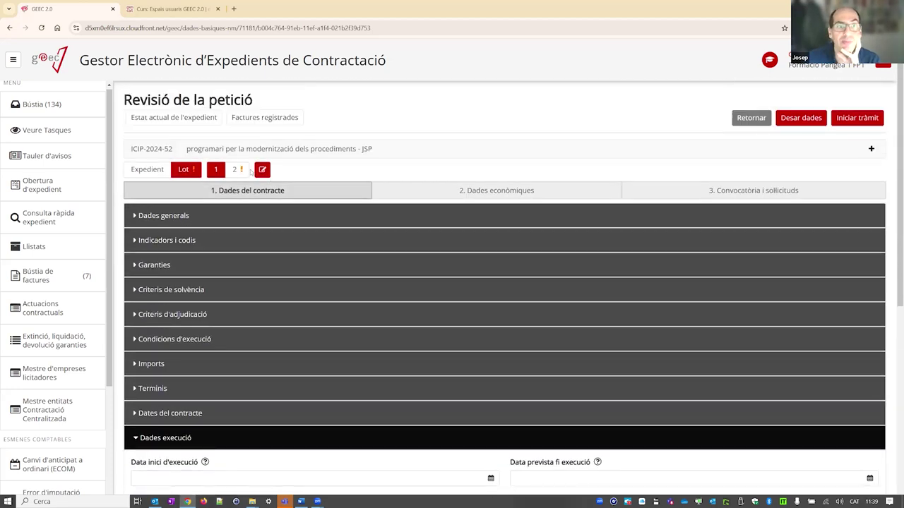
- Start entering lot 2's principal CPV code under Indicadors i codis
left_click(240, 171)
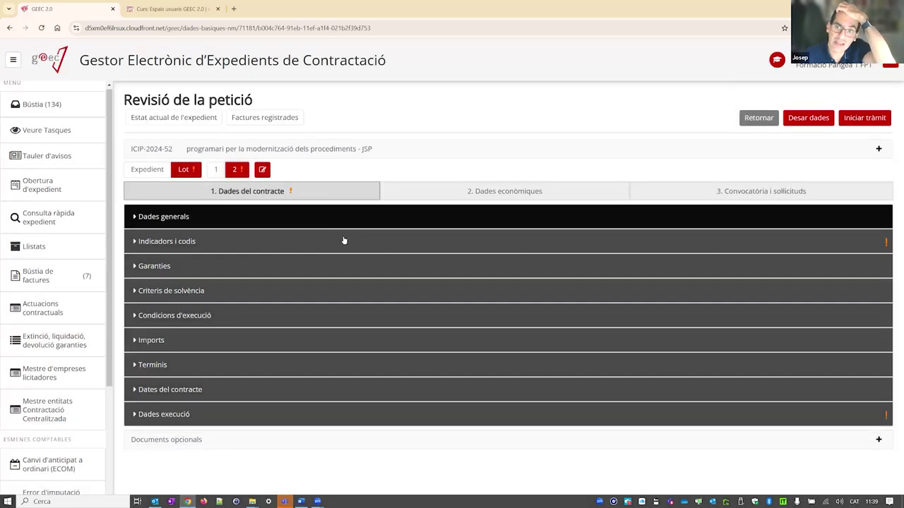
left_click(343, 241)
left_click(208, 282)
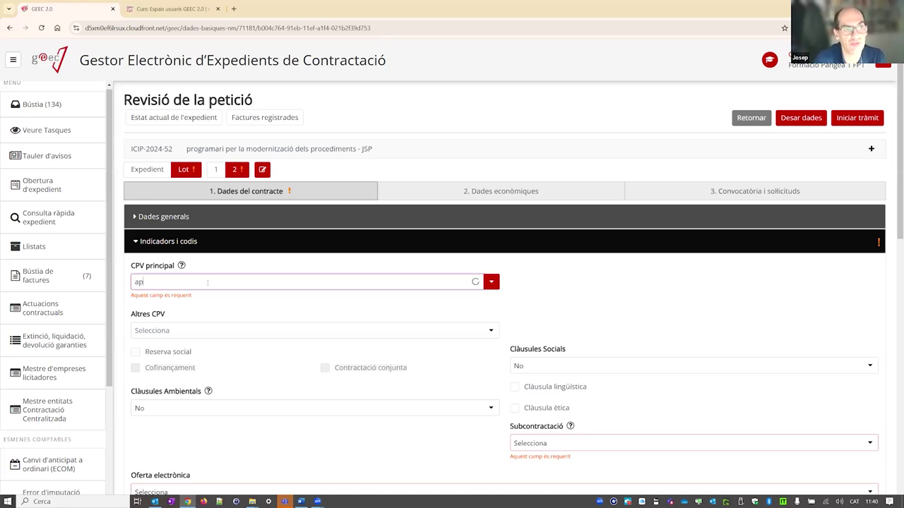
- Step away to the Campus Virtual tab and Word, then return to the GEEC expedient form
key("ctrl+Tab")
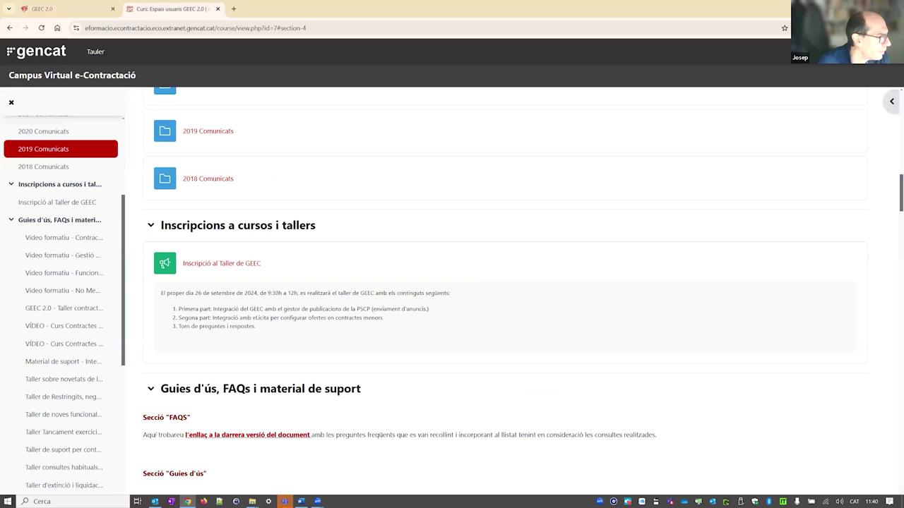
key("alt+Tab")
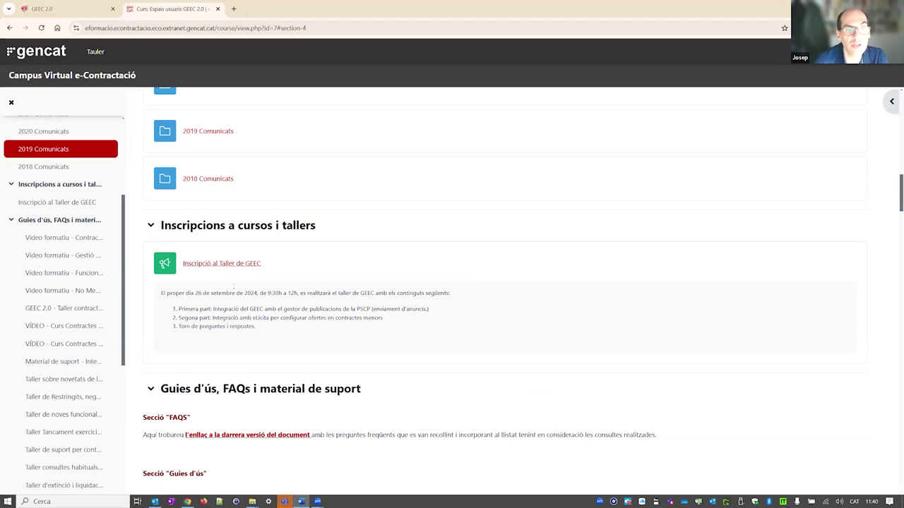
left_click(80, 7)
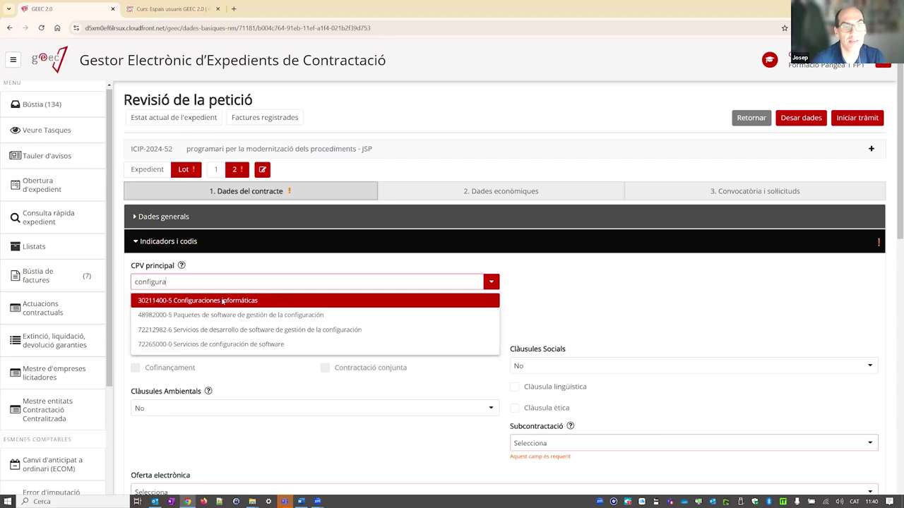
- Give lot 2 CPV 30211400-5, Subcontractació No, and Sobre digital electronic offers
left_click(223, 301)
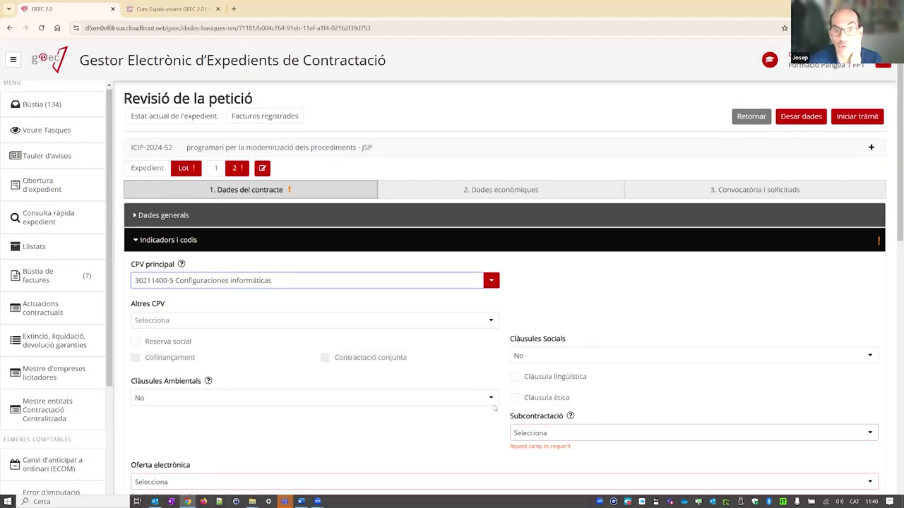
scroll(469, 403, "down", 1)
left_click(565, 347)
left_click(534, 379)
left_click(192, 388)
left_click(175, 421)
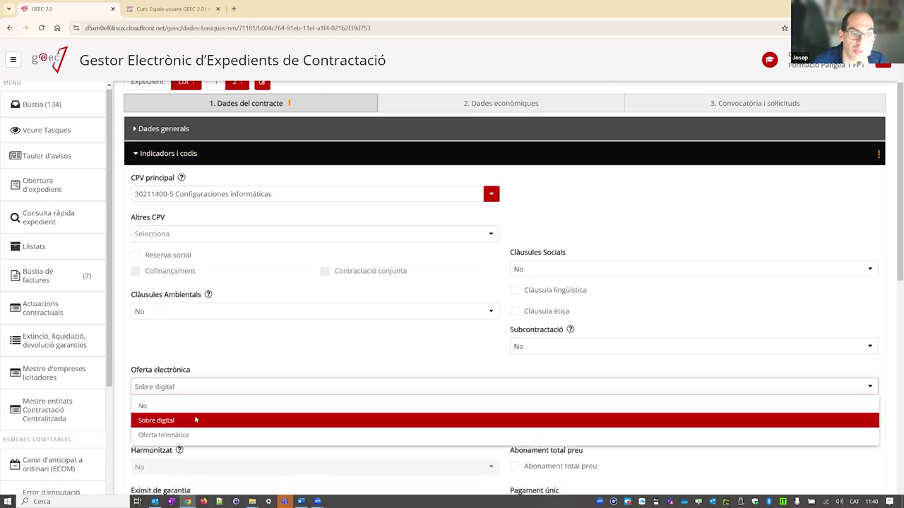
- Set lot 2's personal data processing and multiple award criteria both to No
scroll(214, 210, "down", 5)
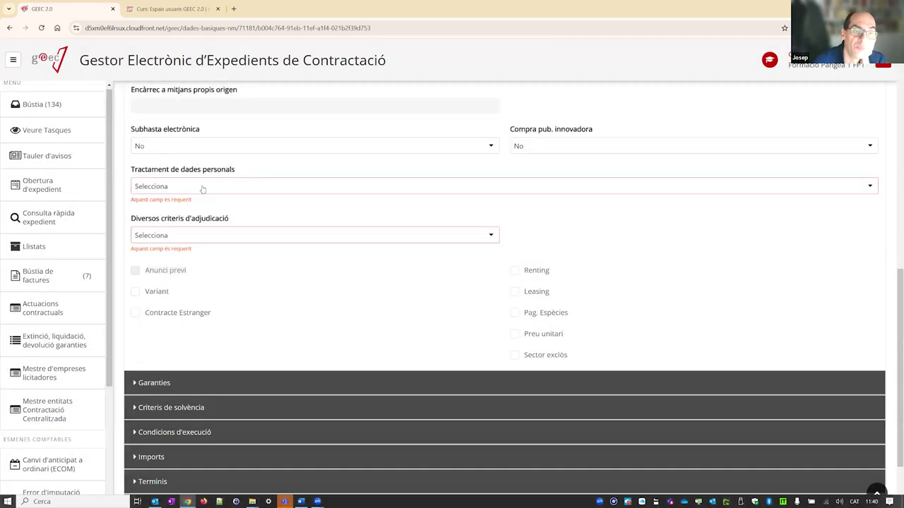
left_click(200, 187)
left_click(188, 221)
left_click(186, 227)
left_click(181, 257)
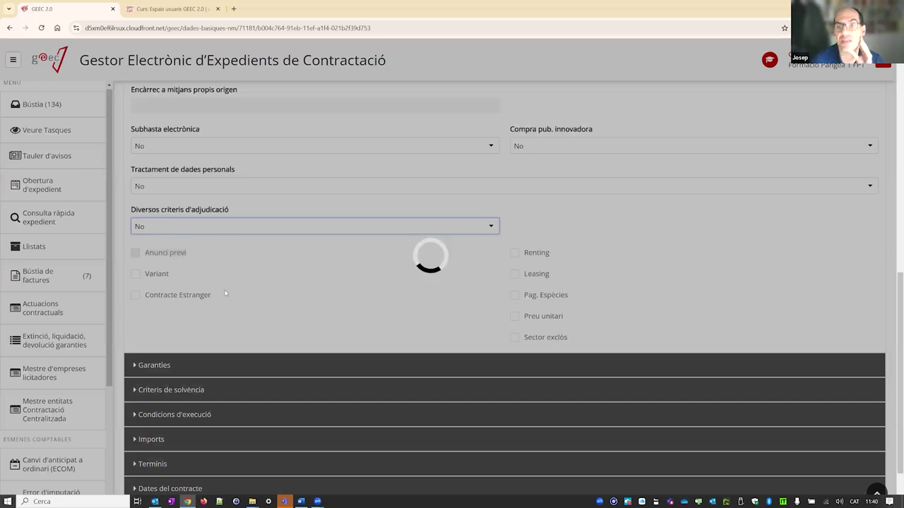
scroll(241, 327, "down", 1)
scroll(245, 331, "up", 6)
scroll(254, 325, "up", 2)
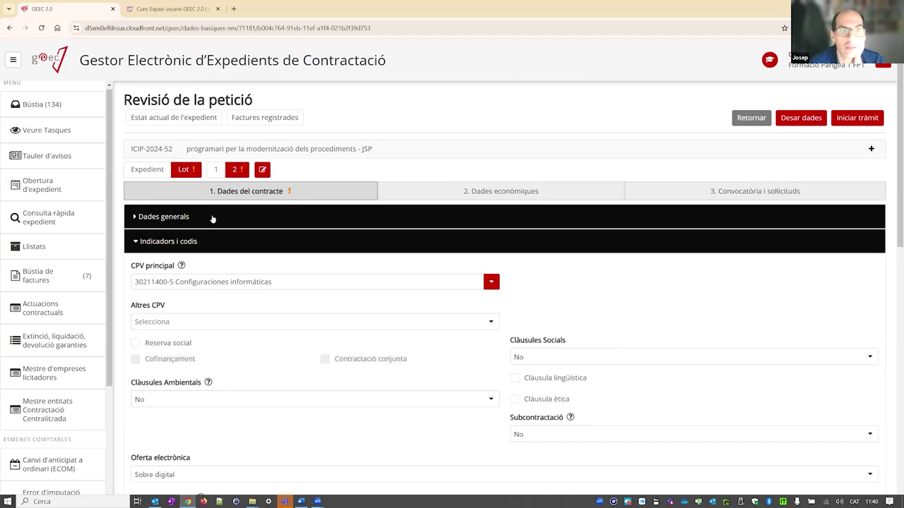
- Set lot 2's execution province to Catalunya and save the expedient data
left_click(162, 241)
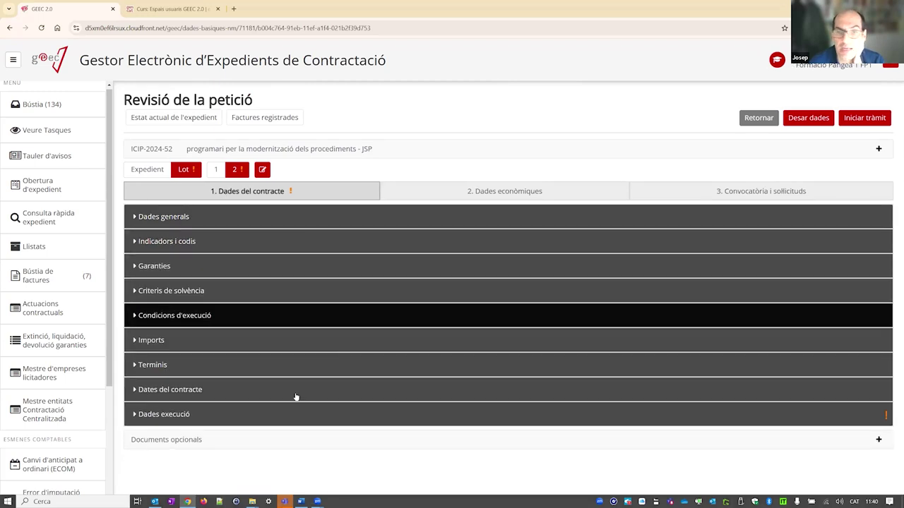
left_click(284, 414)
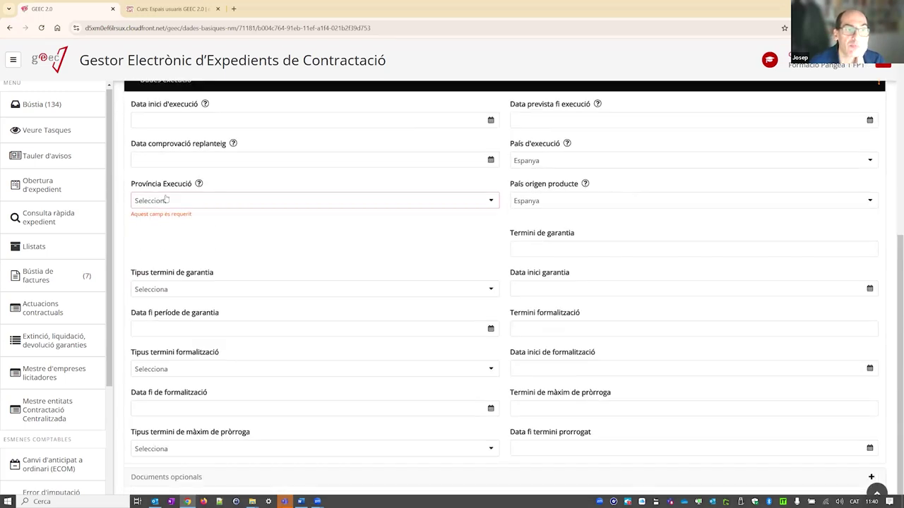
left_click(165, 203)
left_click(168, 244)
scroll(279, 279, "up", 5)
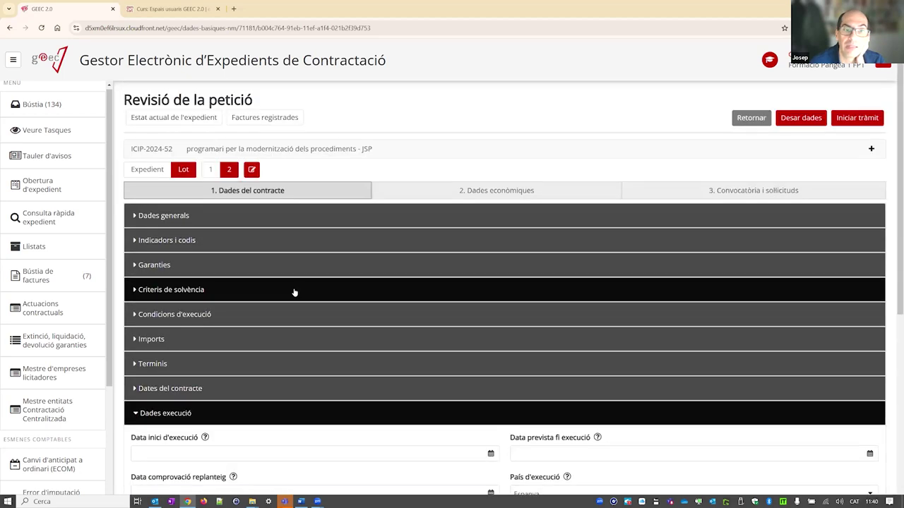
left_click(807, 118)
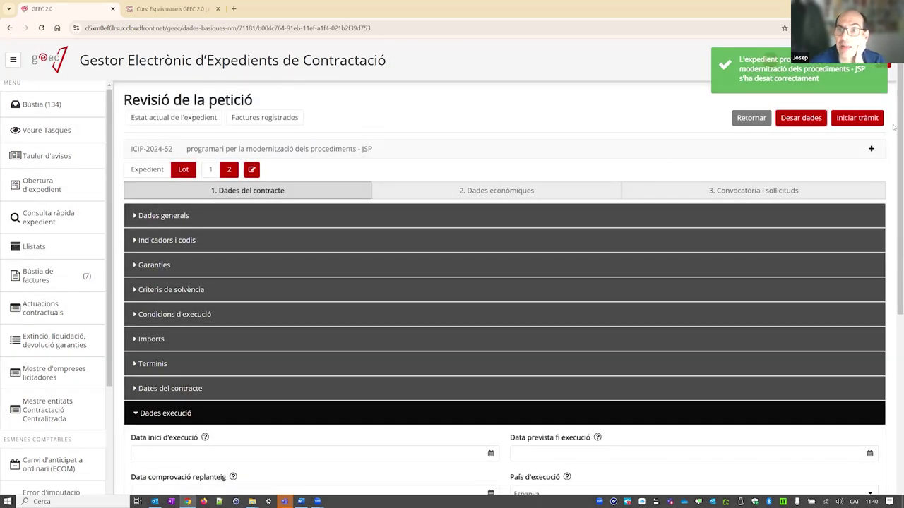
left_click(177, 414)
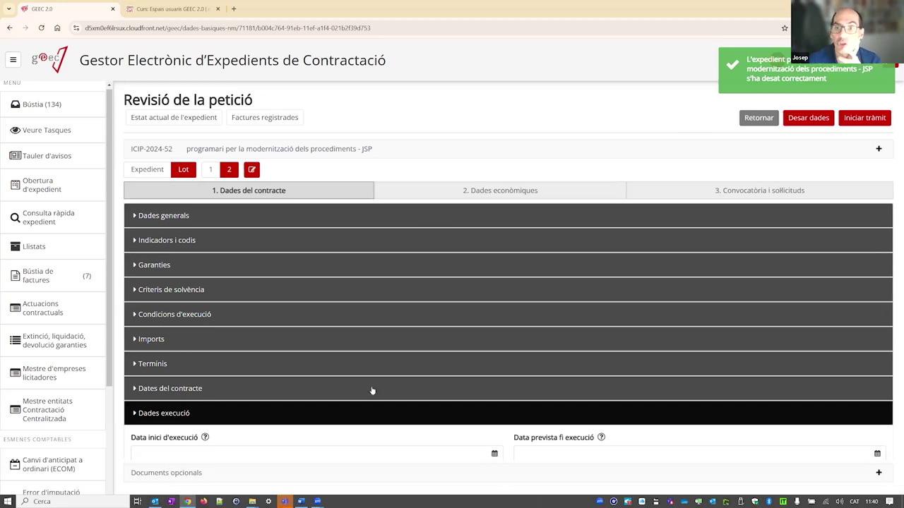
- In Convocatòria i sol·licituds, set lot 2's reception deadline to 24/10/2024 and opening date to 25/10/2024
left_click(700, 195)
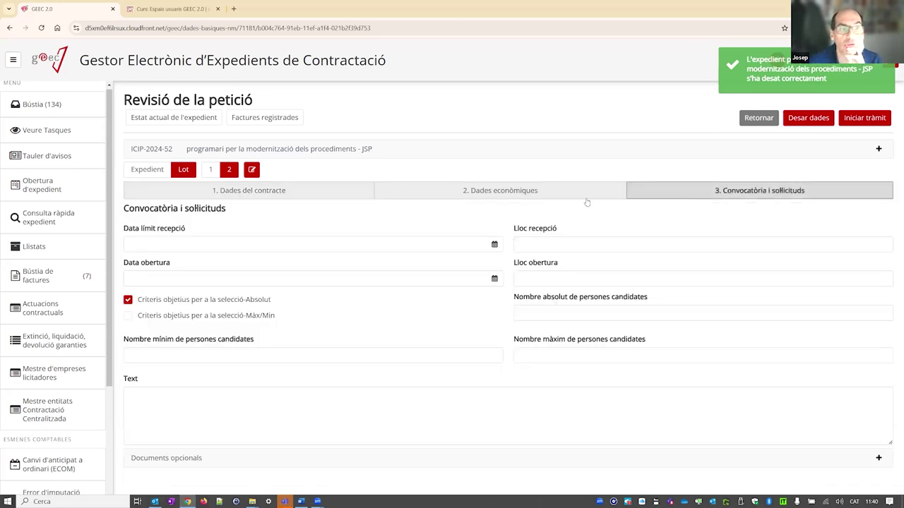
left_click(159, 243)
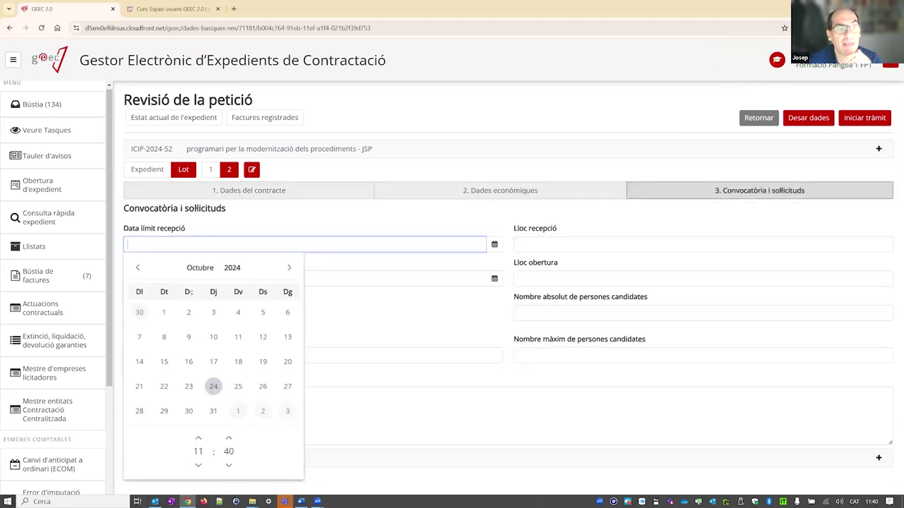
left_click(213, 388)
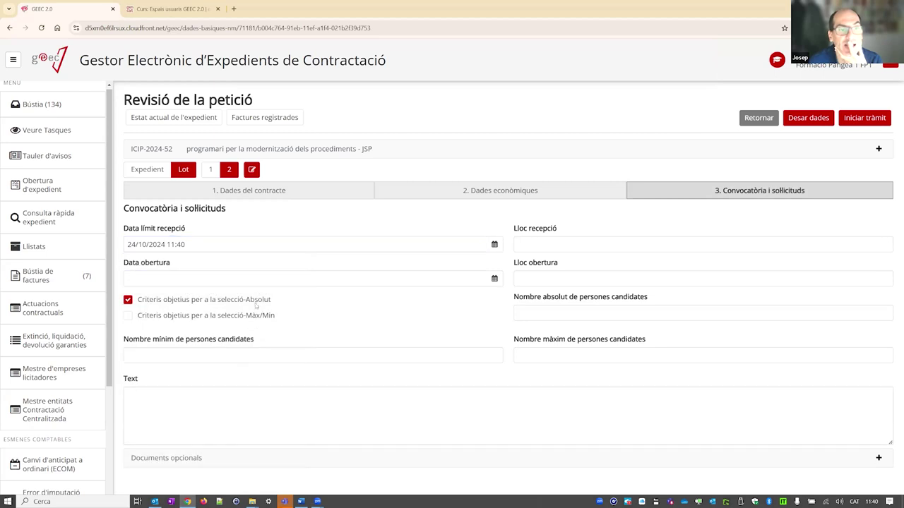
left_click(221, 280)
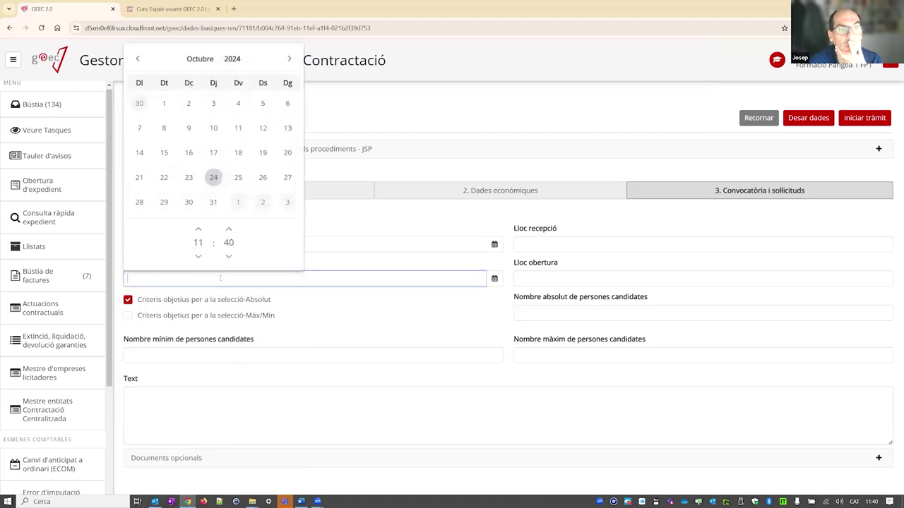
left_click(238, 178)
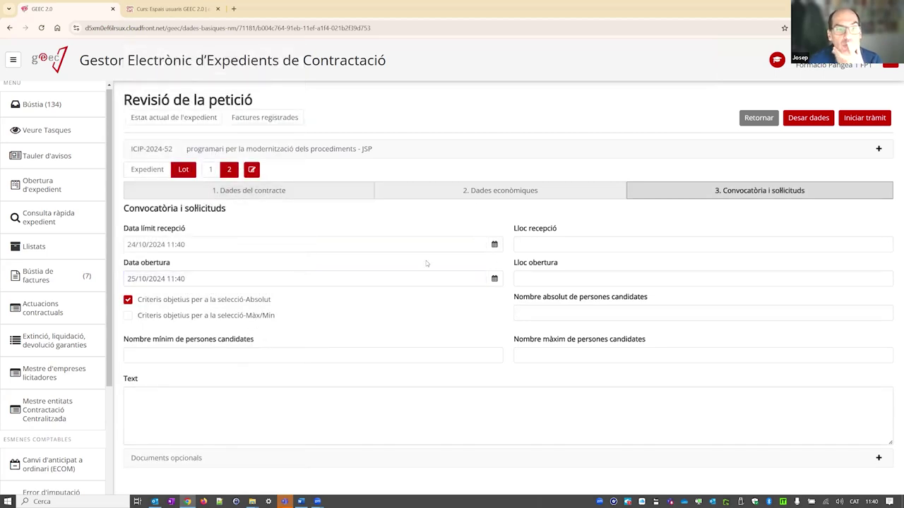
- Give lot 1 the same 24/10 and 25/10 dates, then attempt to start the tràmit
left_click(216, 172)
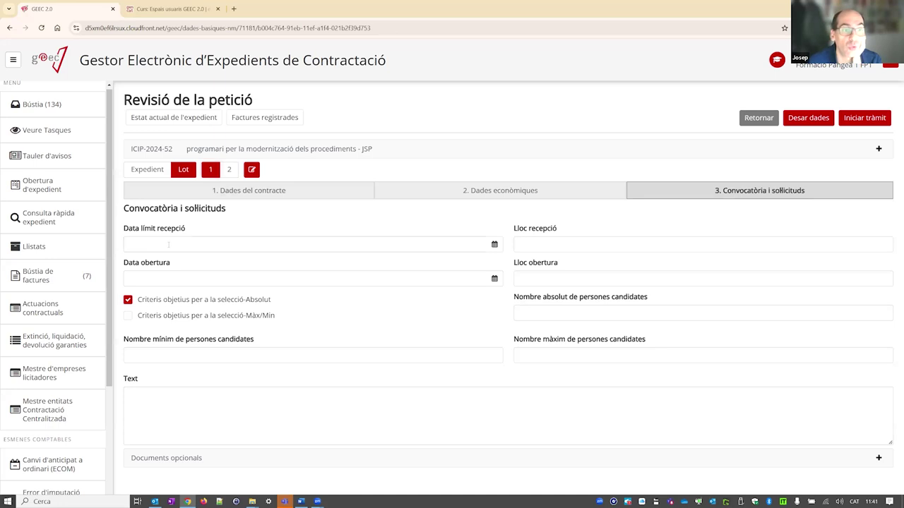
left_click(212, 244)
left_click(213, 386)
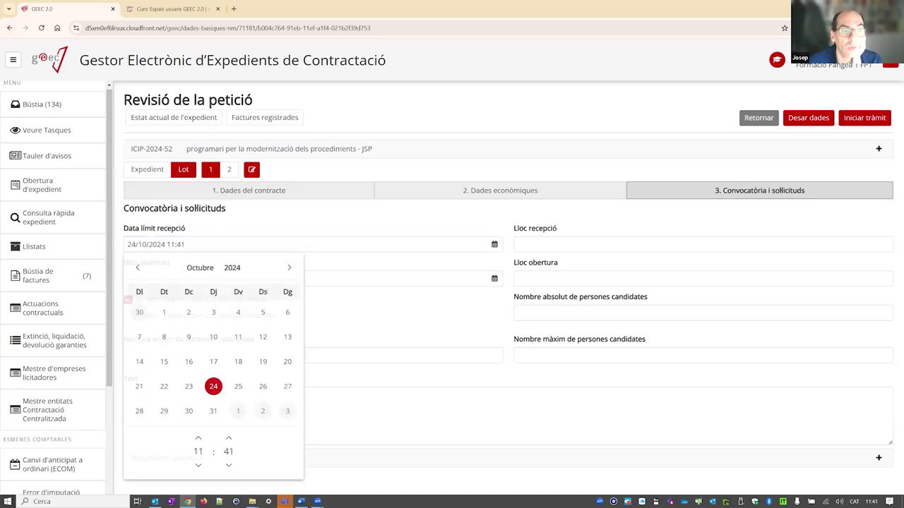
left_click(276, 278)
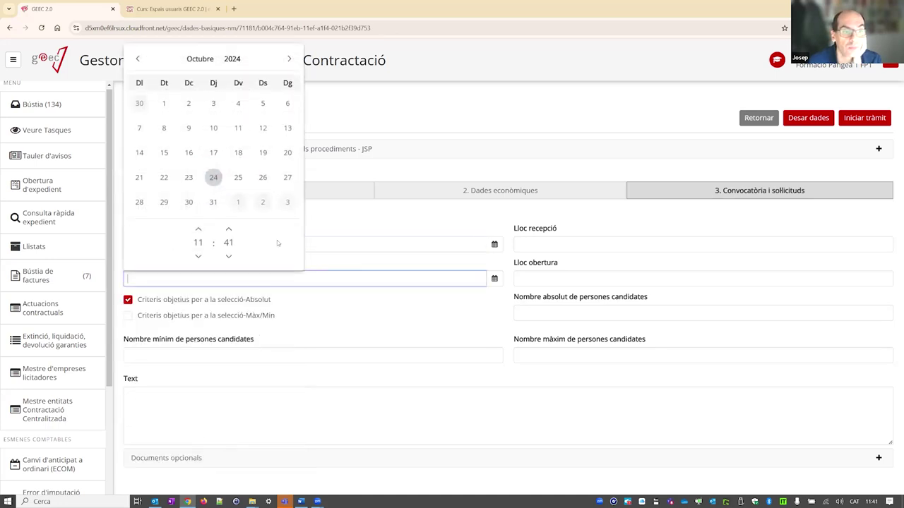
left_click(238, 178)
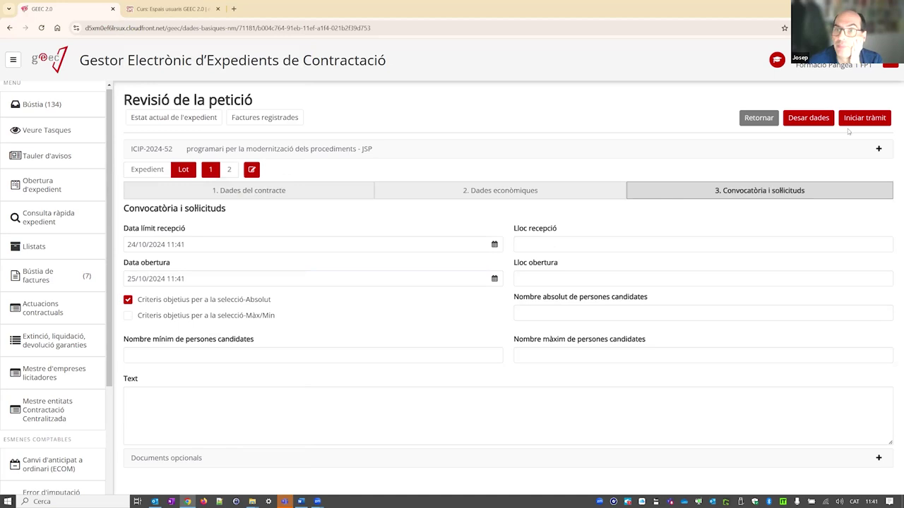
left_click(868, 121)
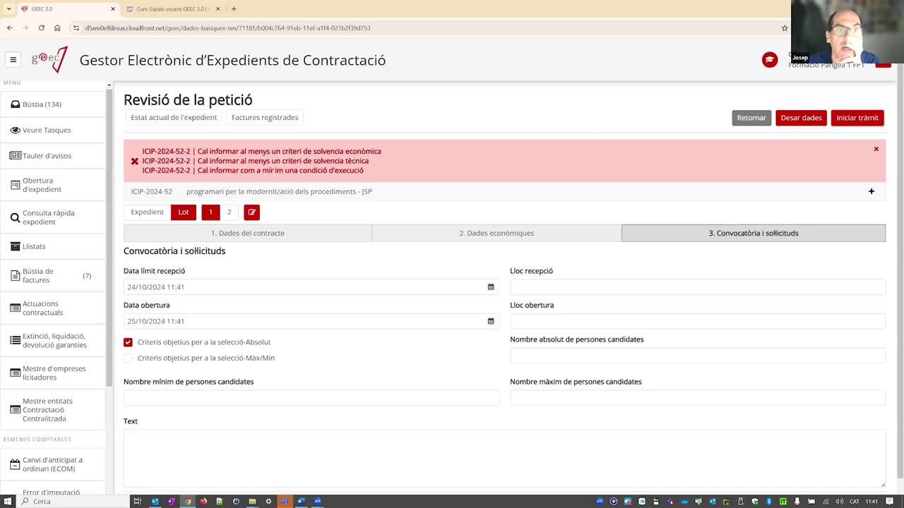
- Add lot 2's economic solvency criterion Patrimoni net o ràtio entre actius i passius, insurance proof, minimum 34
left_click(233, 215)
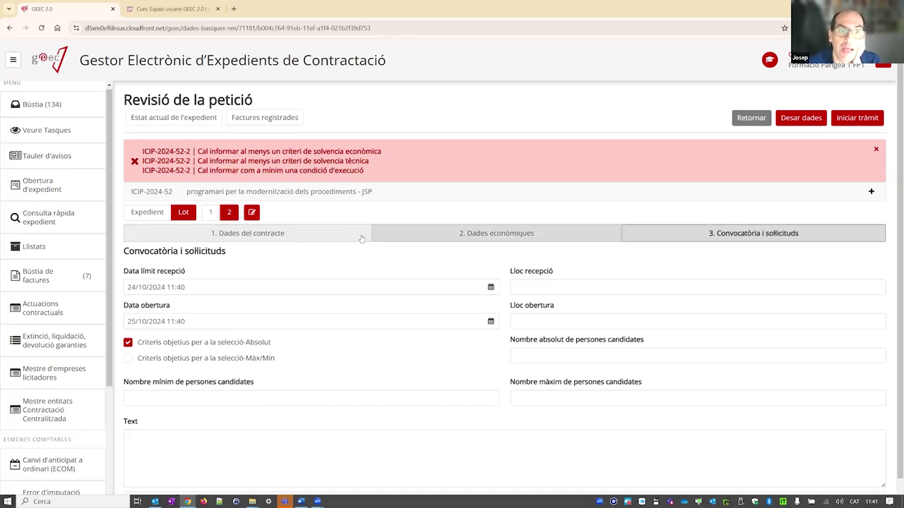
left_click(315, 235)
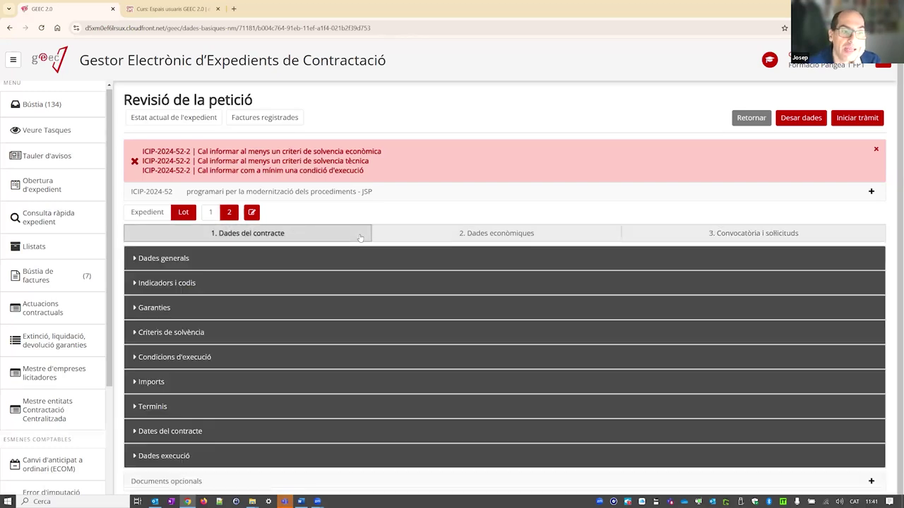
left_click(180, 331)
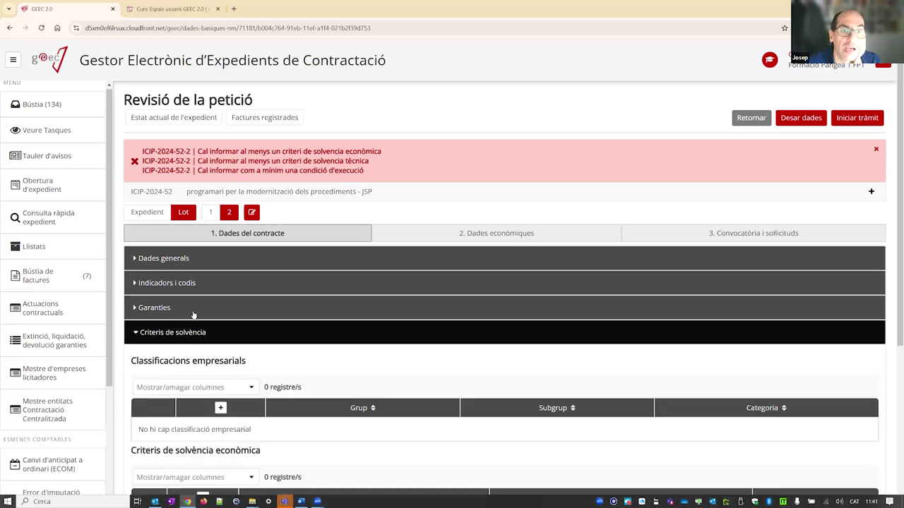
scroll(193, 316, "down", 1)
scroll(194, 315, "down", 3)
left_click(203, 365)
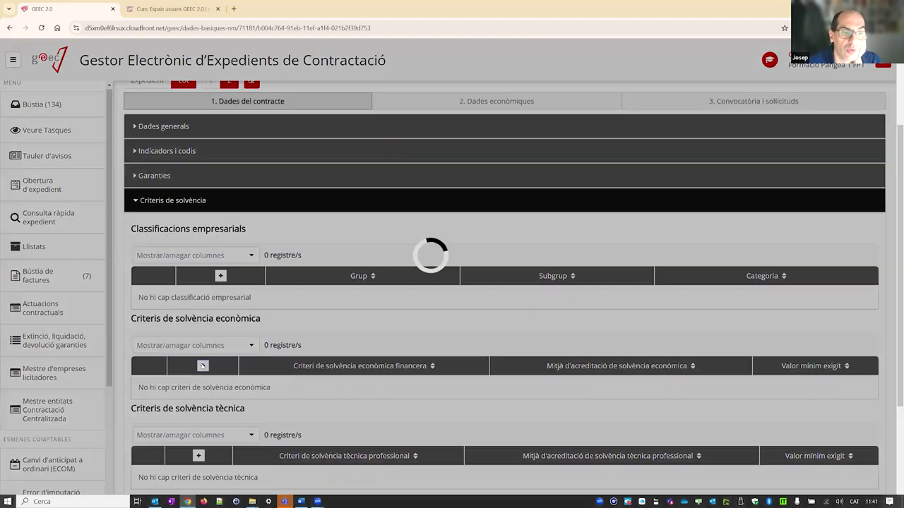
left_click(367, 246)
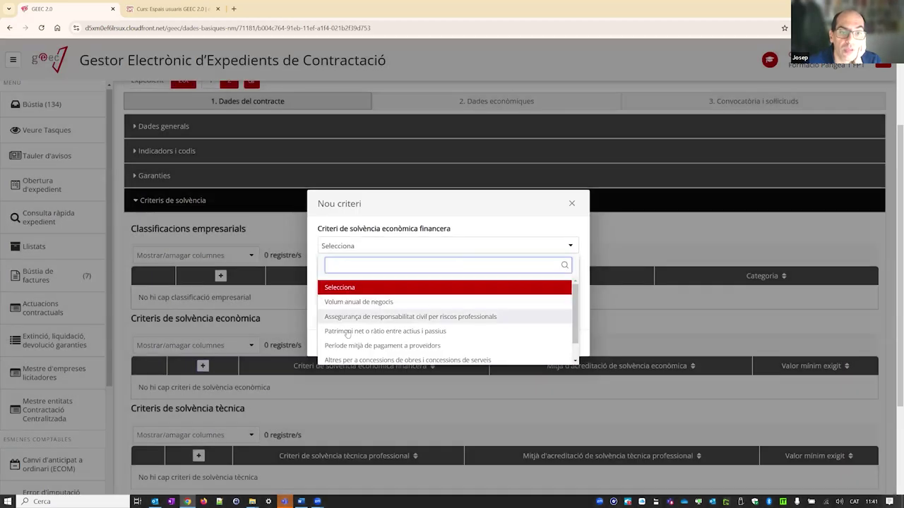
left_click(347, 331)
left_click(374, 281)
left_click(367, 348)
left_click(370, 308)
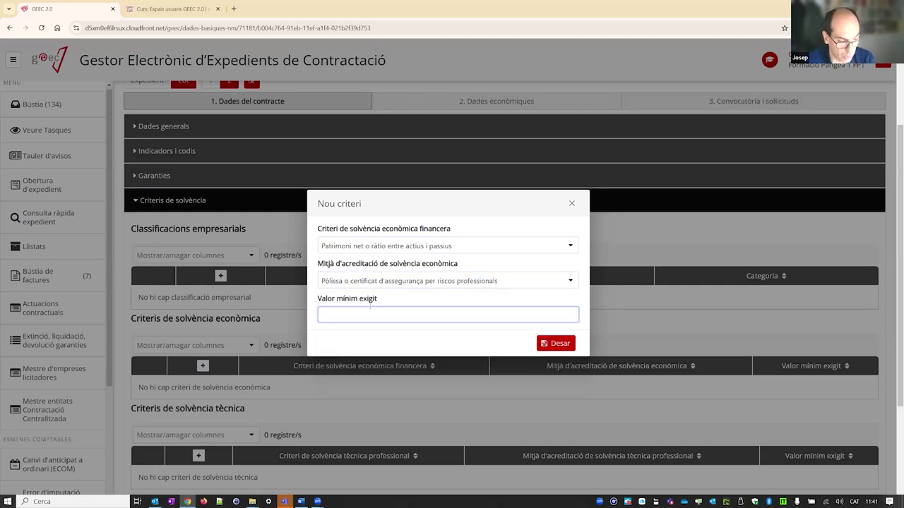
type("34")
left_click(556, 343)
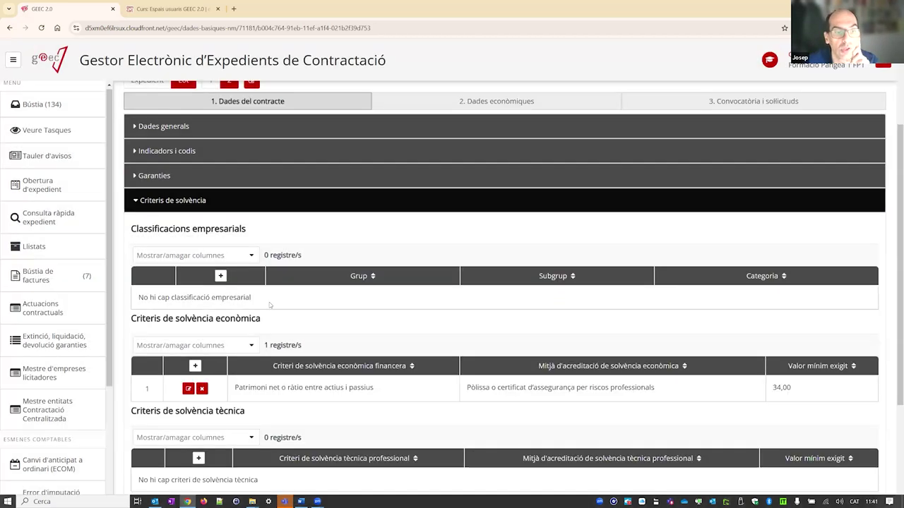
- Add a technical solvency criterion for technical staff, proved by average annual staff, minimum 20,00
scroll(218, 364, "down", 2)
left_click(199, 331)
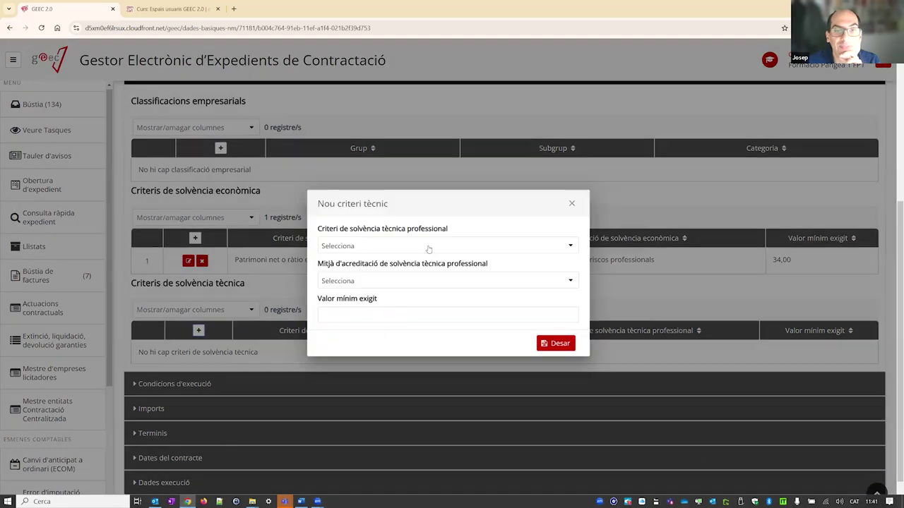
left_click(406, 247)
left_click(357, 317)
left_click(356, 281)
left_click(351, 381)
left_click(381, 318)
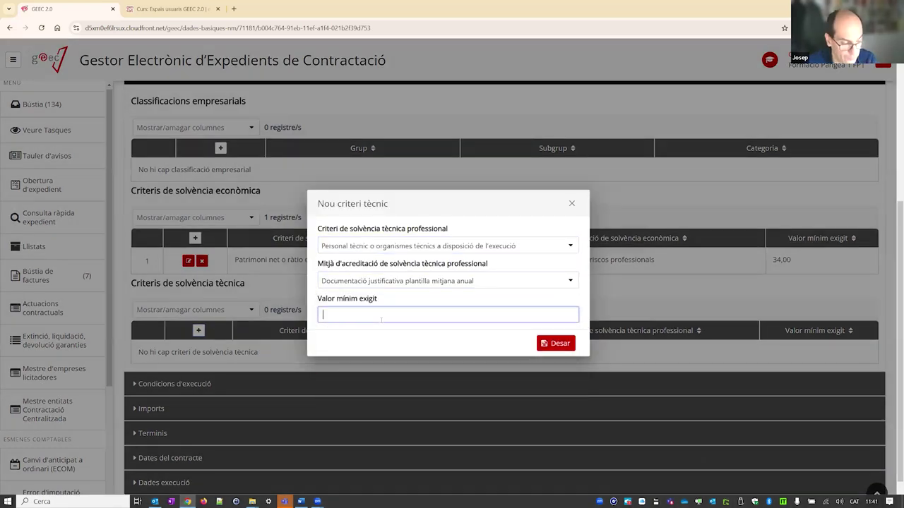
left_click(552, 344)
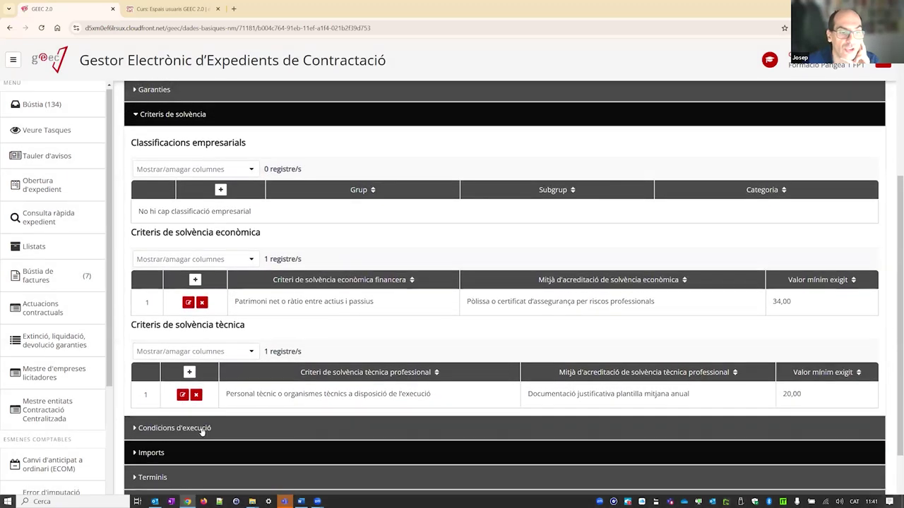
left_click(202, 429)
- Add and save an Innovació special execution condition with a description for the lot
scroll(224, 362, "down", 5)
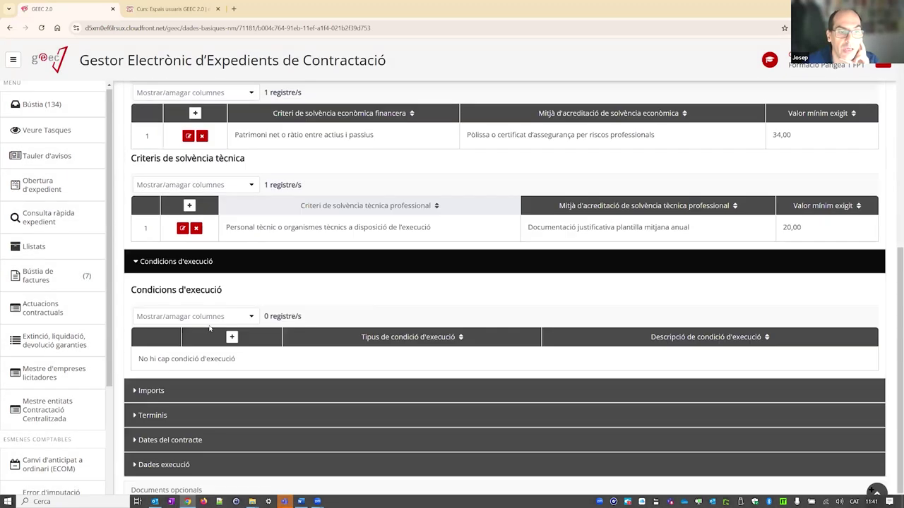
left_click(231, 328)
left_click(354, 264)
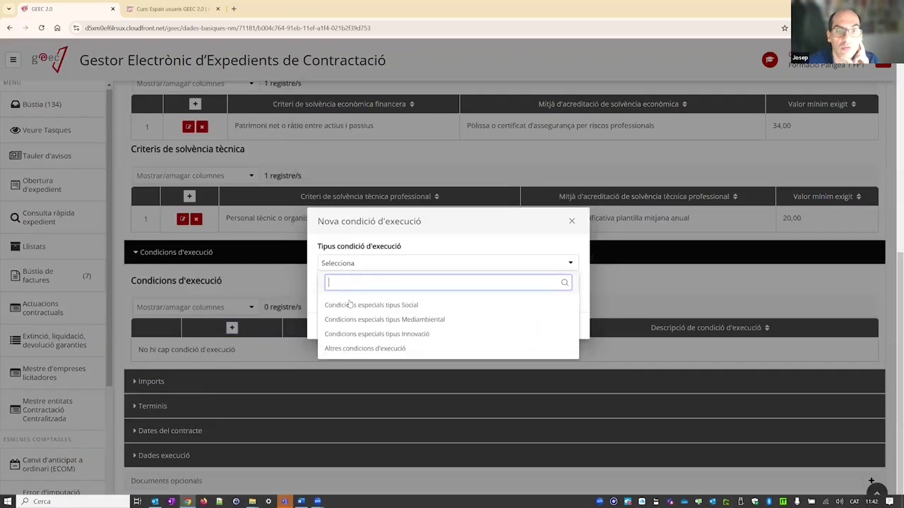
left_click(345, 333)
left_click(355, 292)
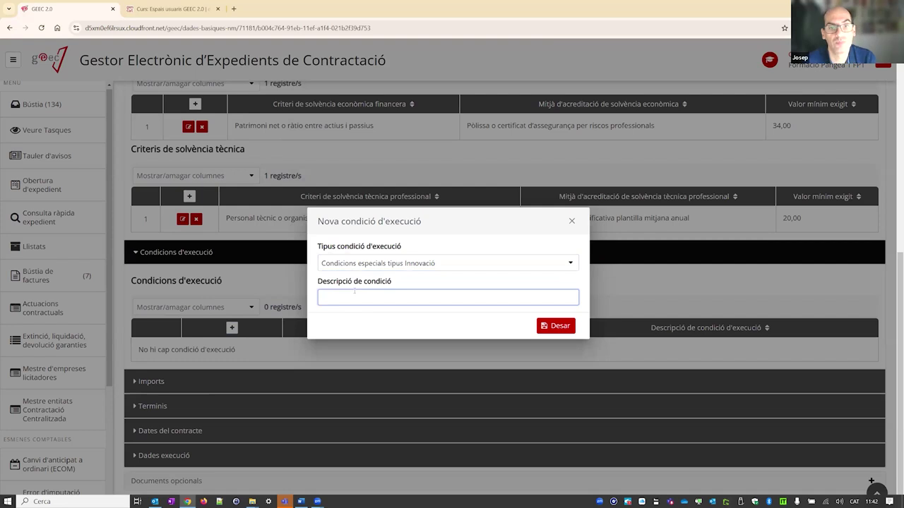
left_click(570, 327)
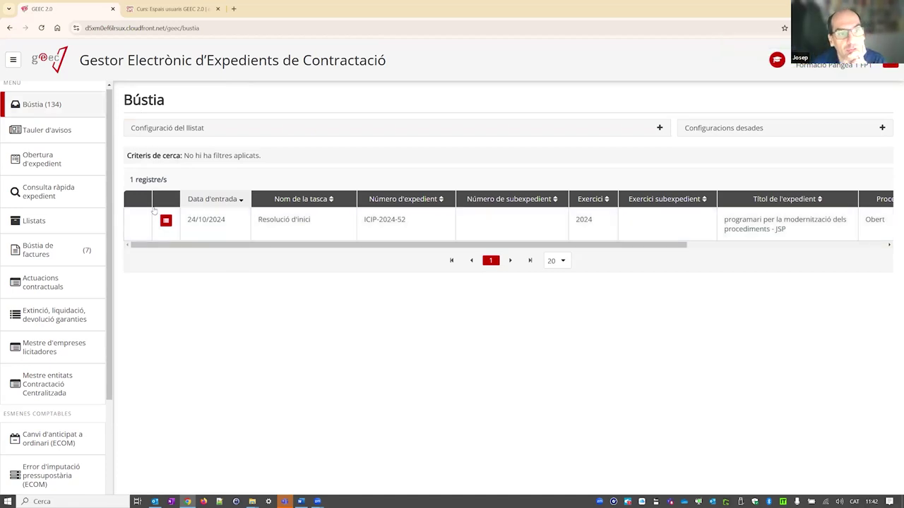
- Upload ProvaDocumentSignat.pdf to the Resolució d'inici task and close its tràmit
left_click(167, 222)
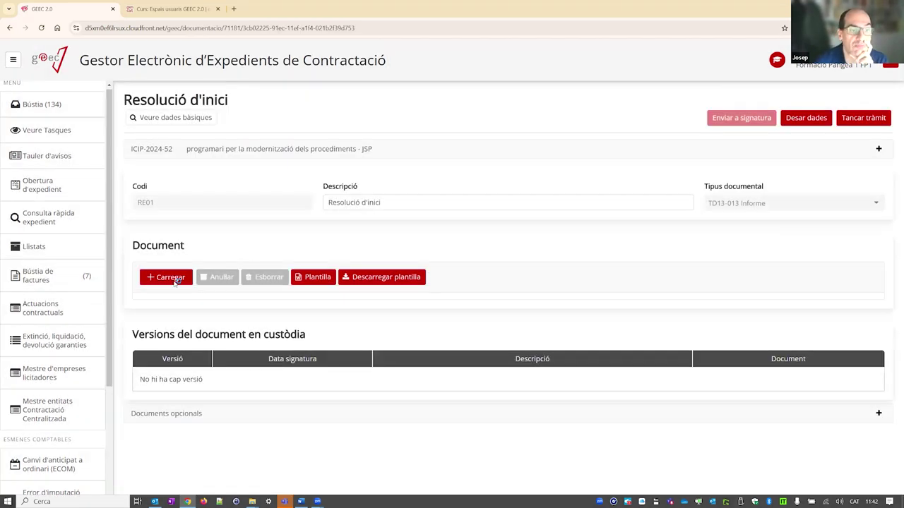
left_click(169, 277)
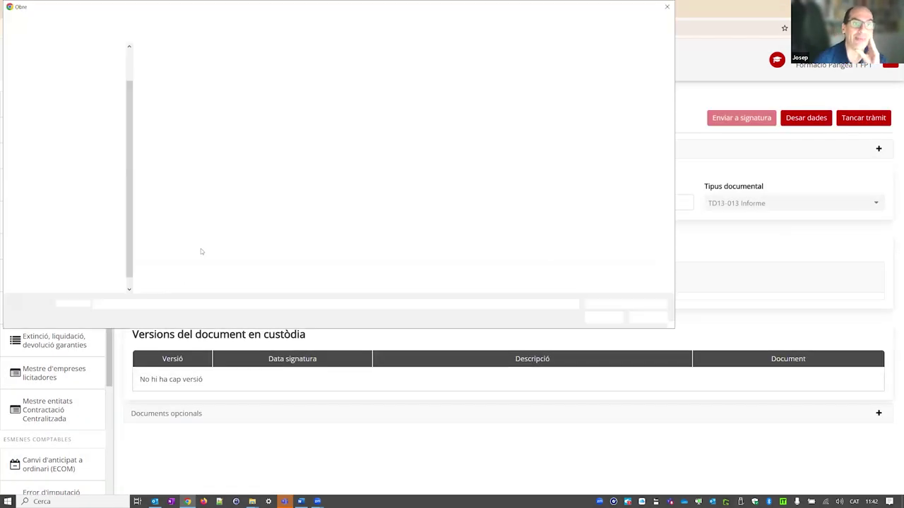
double_click(198, 148)
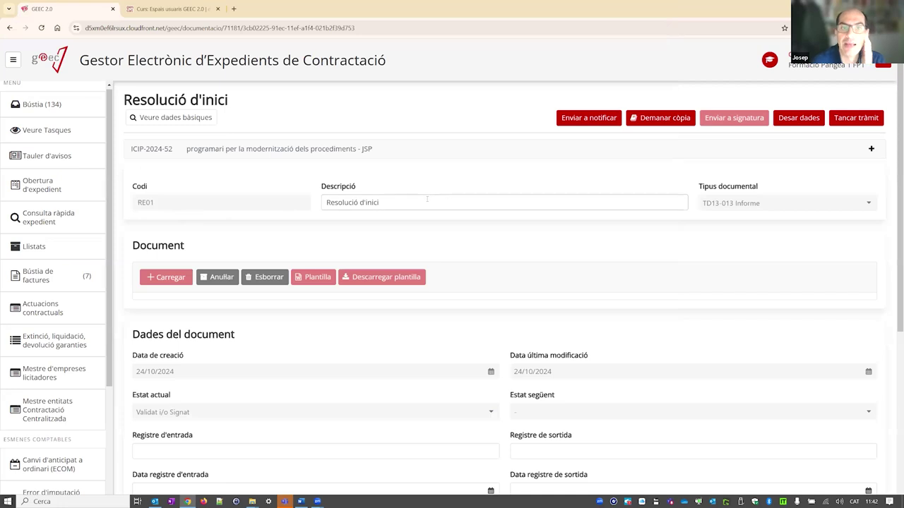
scroll(416, 207, "down", 3)
scroll(417, 207, "up", 3)
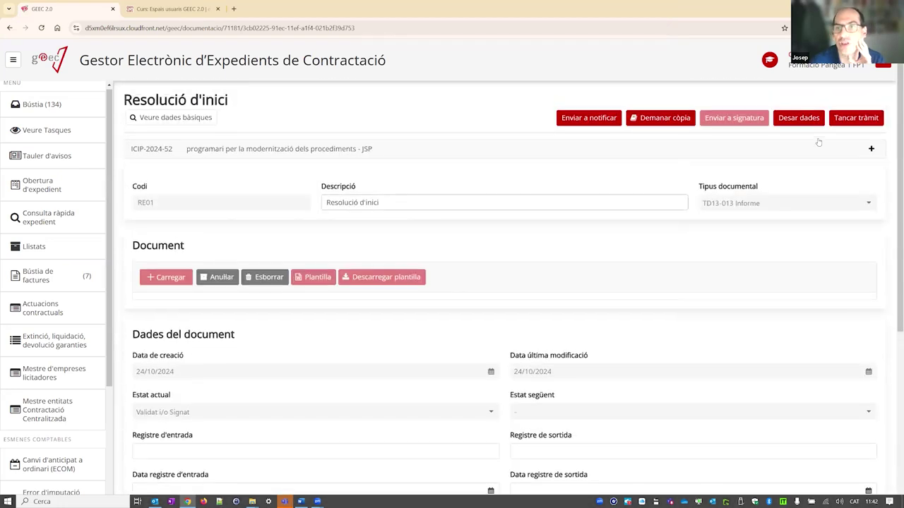
left_click(857, 120)
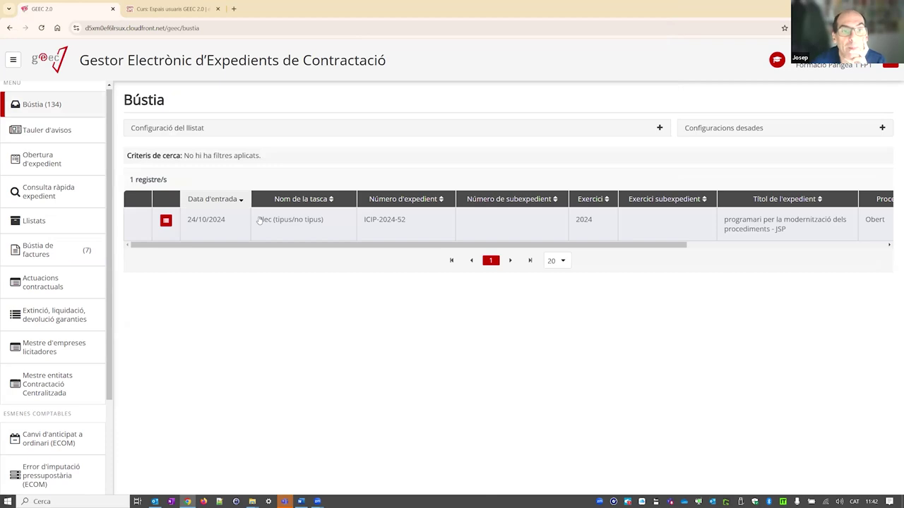
- In the Plec (tipus/no tipus) task, change the description to 'Plec de clàusules administratives'
left_click(298, 223)
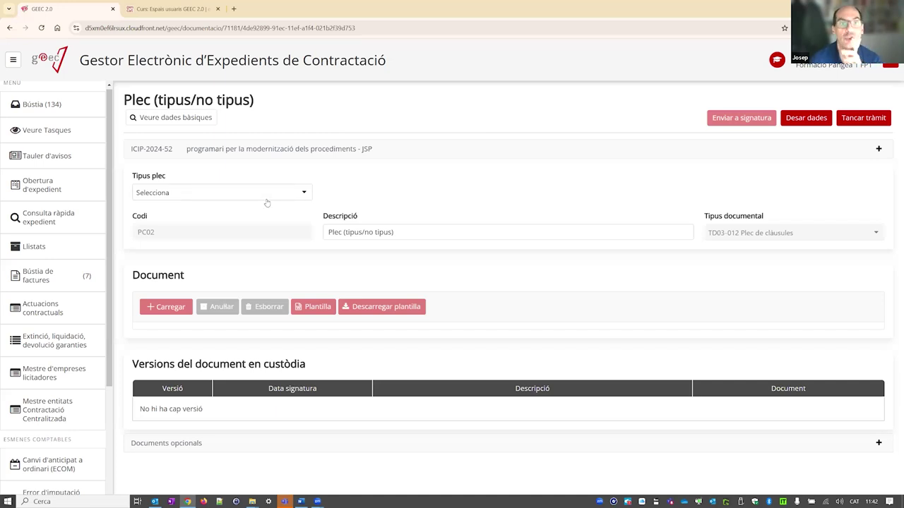
left_click(428, 232)
key("BackSpace")
key("BackSpace")
key("BackSpace")
key("BackSpace")
key("BackSpace")
key("BackSpace")
key("BackSpace")
key("BackSpace")
key("BackSpace")
key("BackSpace")
key("BackSpace")
key("BackSpace")
key("BackSpace")
key("BackSpace")
key("BackSpace")
key("BackSpace")
type("de cl")
key("BackSpace")
type("làusules administratives")
left_click(220, 194)
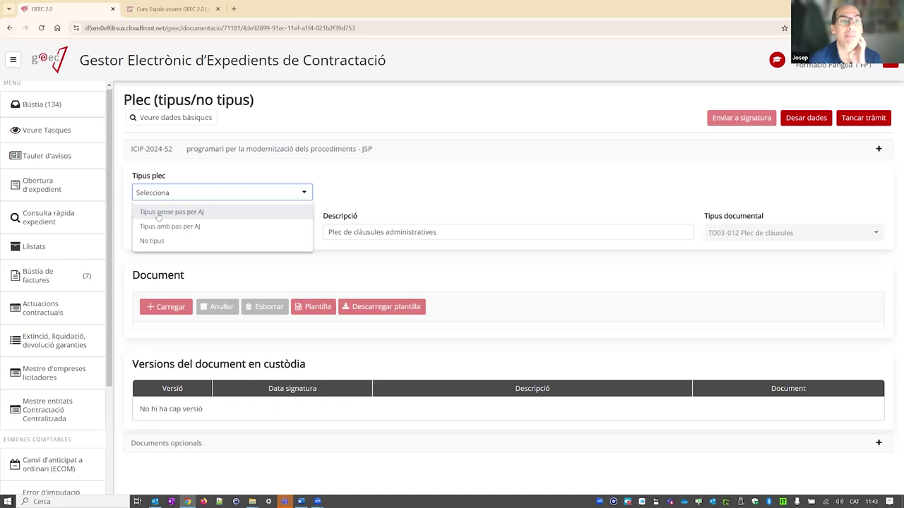
- Try each plec type, settle on No tipus, review the description and save the Plec data
left_click(197, 212)
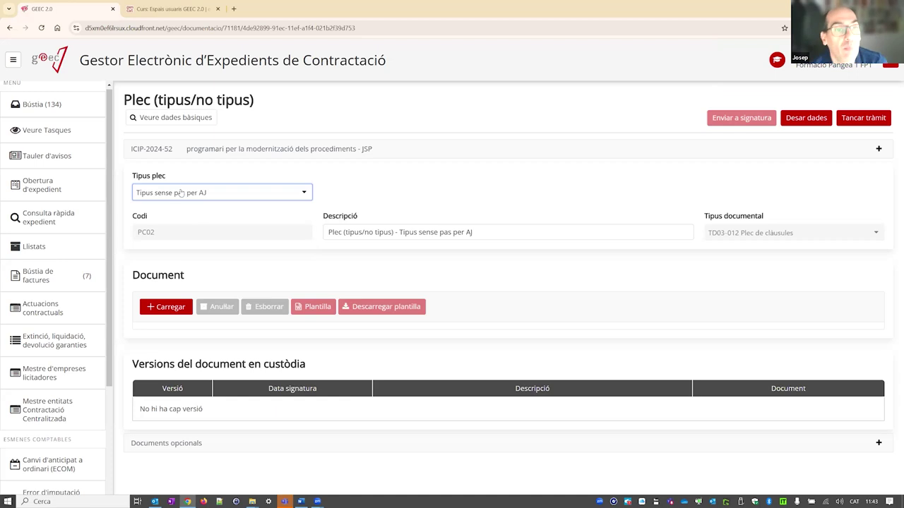
left_click(241, 195)
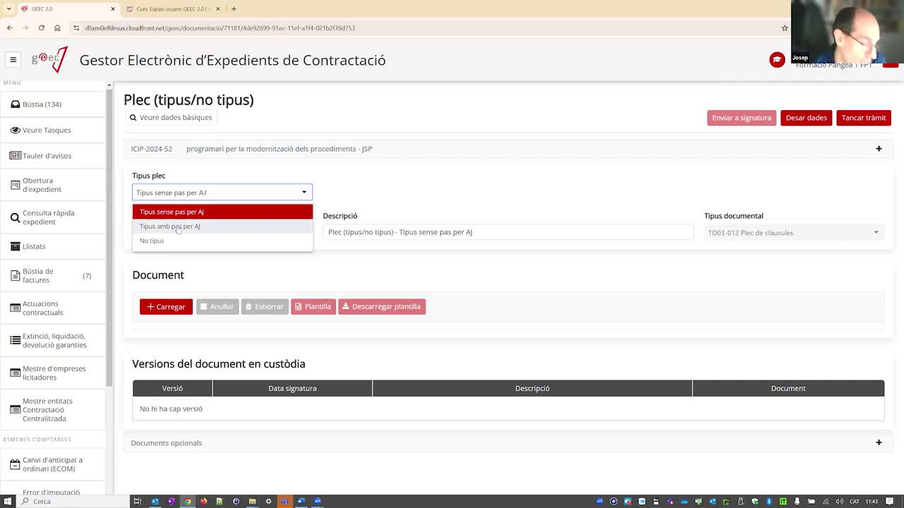
left_click(178, 226)
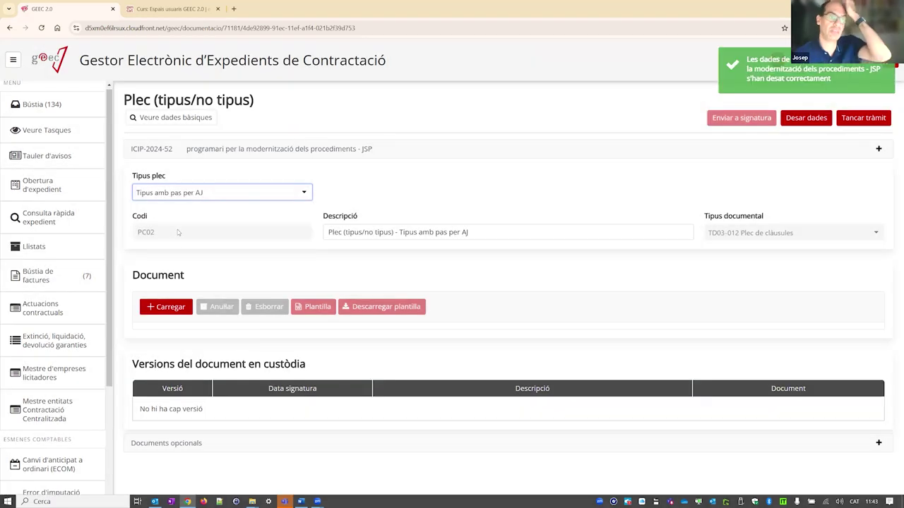
left_click(189, 193)
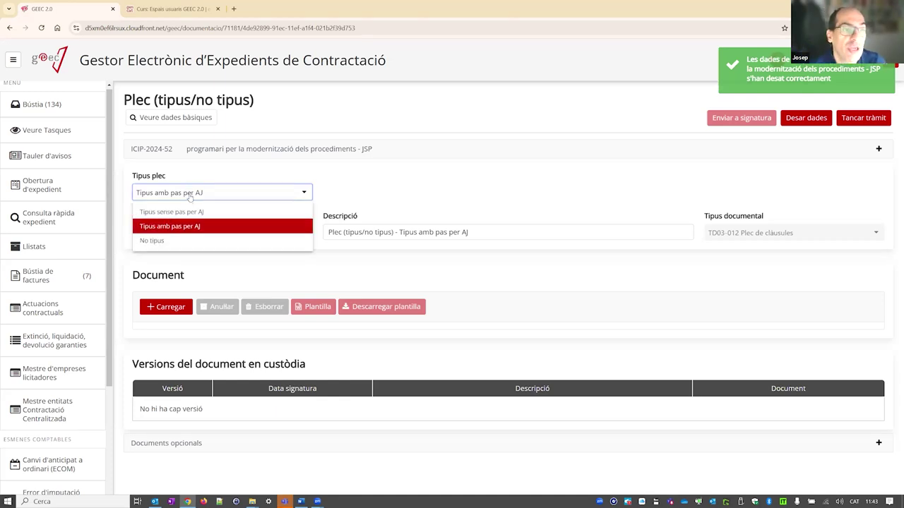
left_click(179, 241)
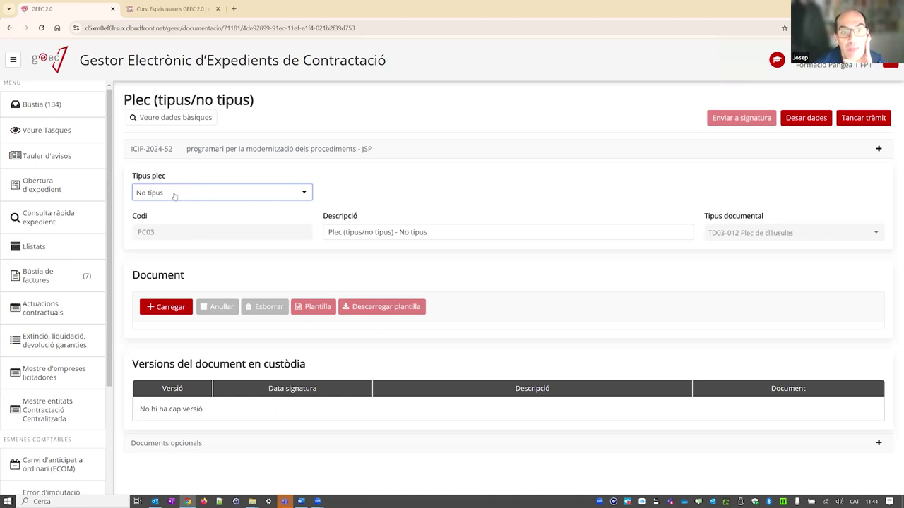
left_click(446, 231)
left_click_drag(446, 232, 301, 235)
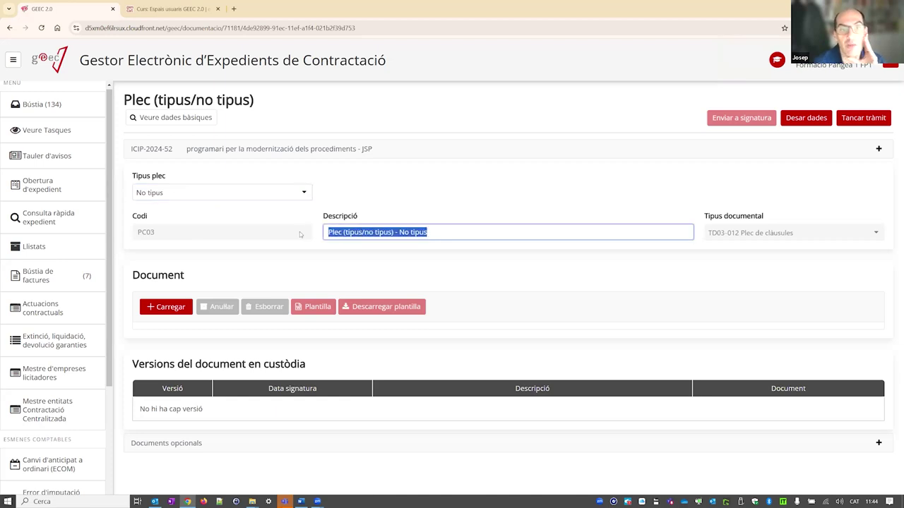
left_click(445, 231)
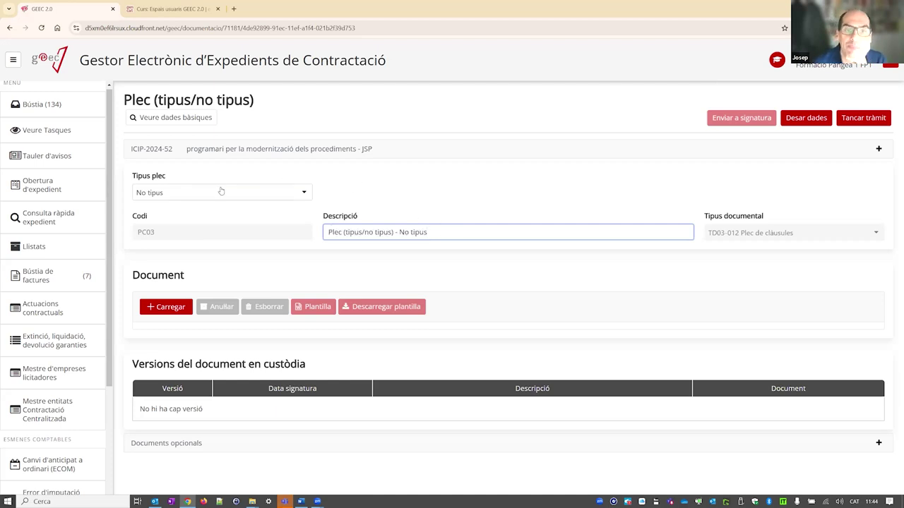
left_click(805, 117)
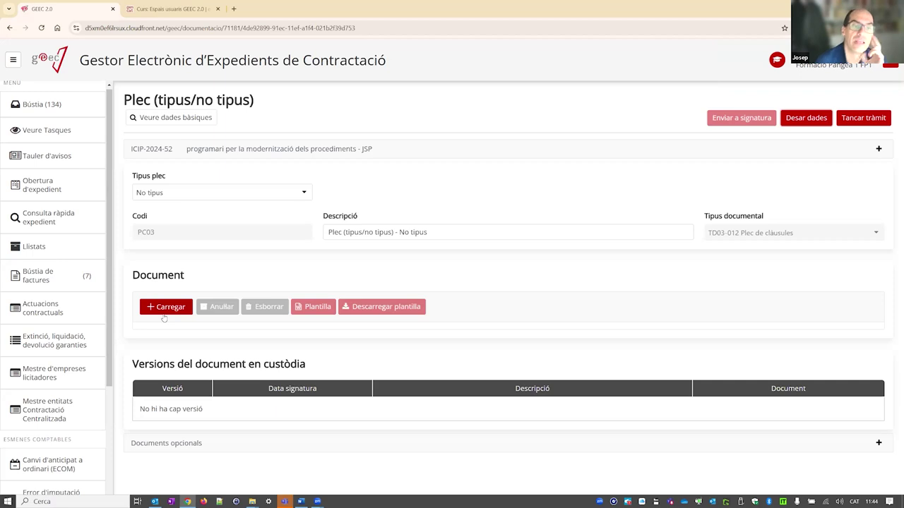
- Upload PPT.docx from the Fitxers folder as the Plec document
left_click(166, 309)
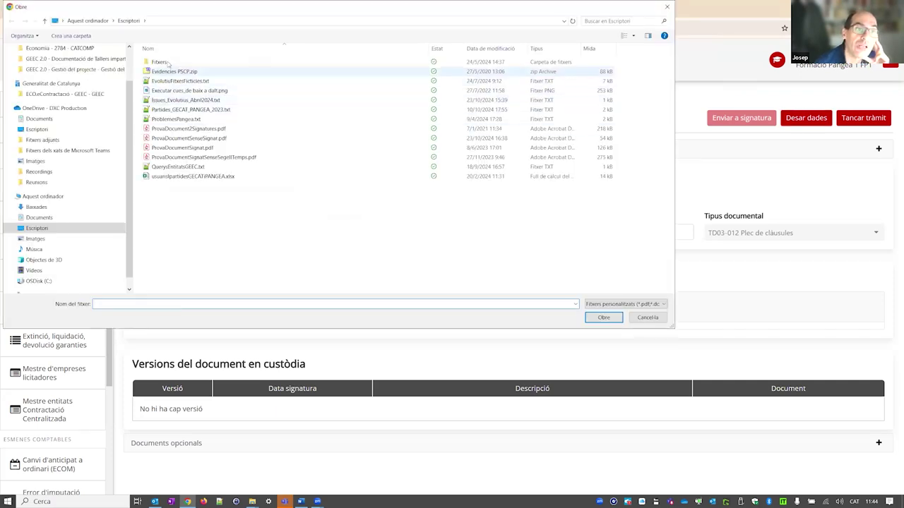
double_click(160, 63)
scroll(212, 205, "down", 10)
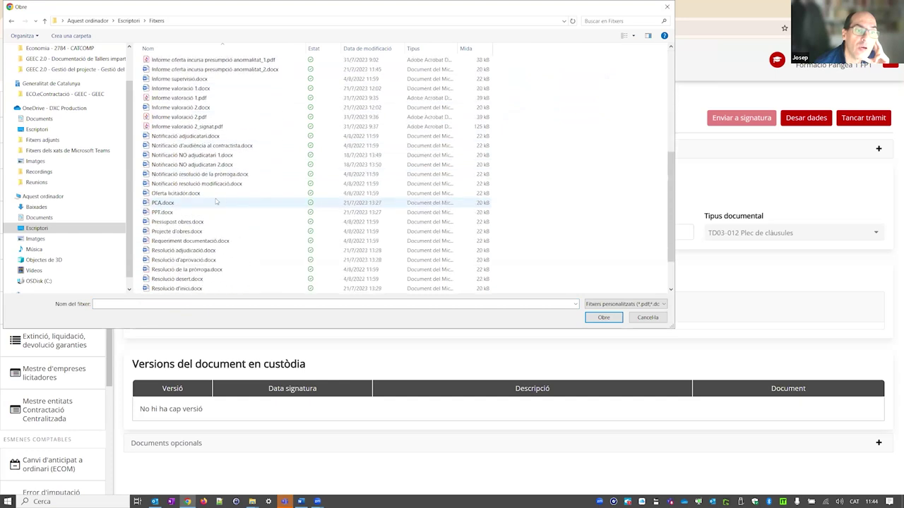
scroll(187, 219, "up", 2)
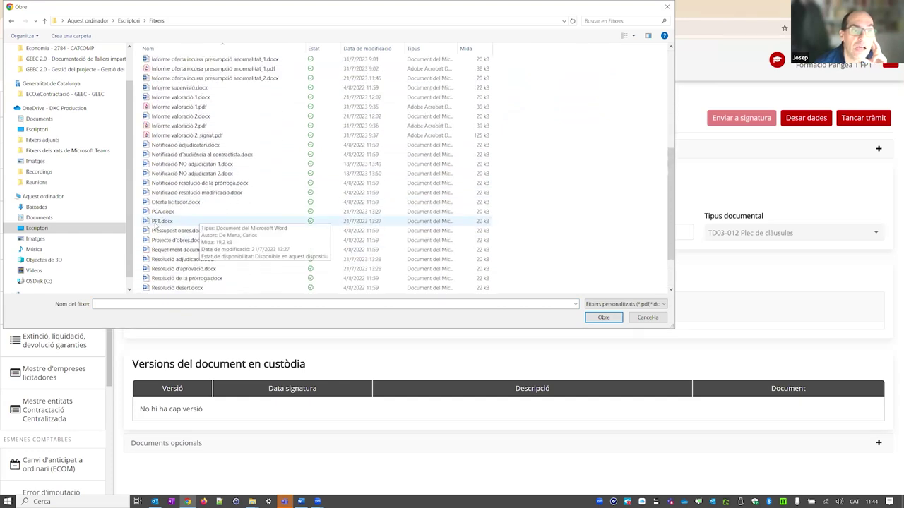
double_click(164, 221)
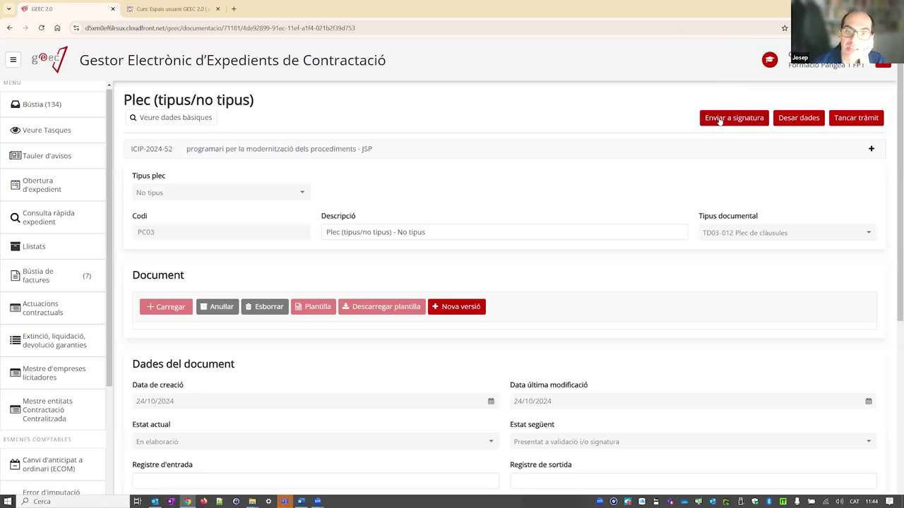
scroll(627, 181, "down", 3)
scroll(627, 181, "up", 3)
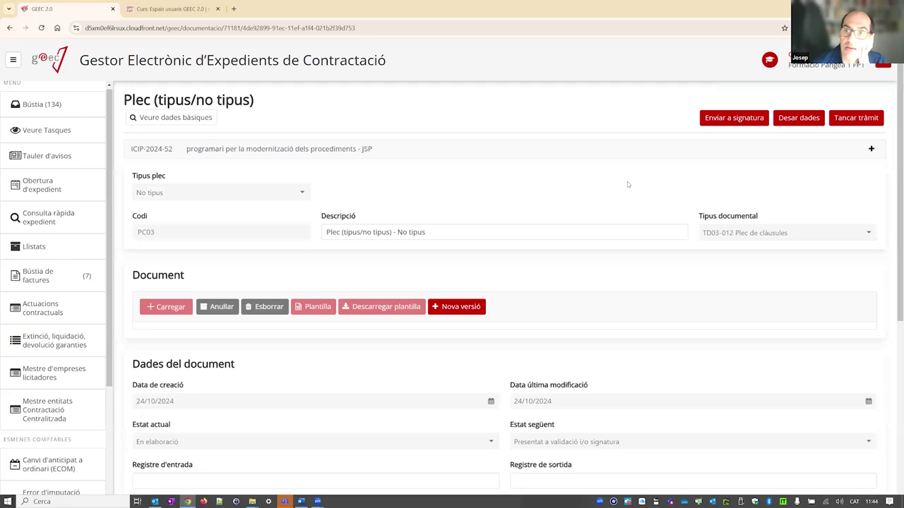
- Close the Plec tràmit without a digital signature or signatories
left_click(863, 120)
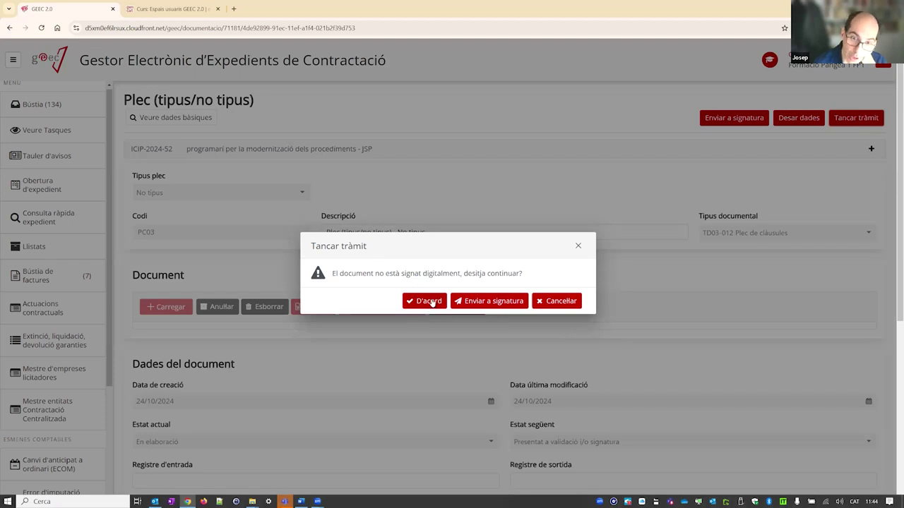
left_click(431, 301)
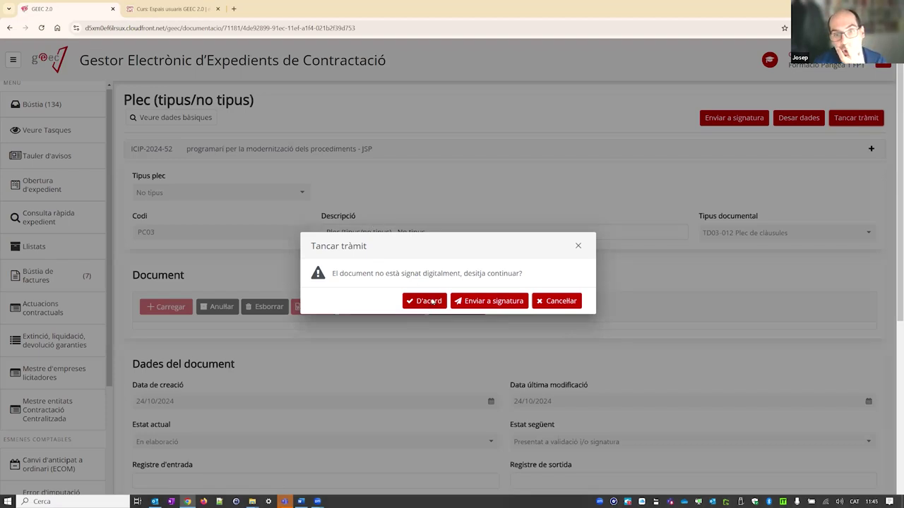
left_click(612, 350)
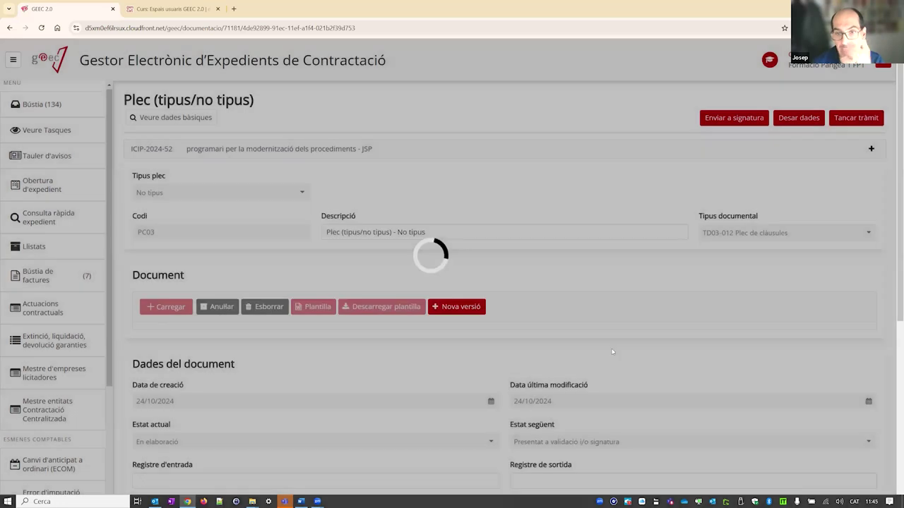
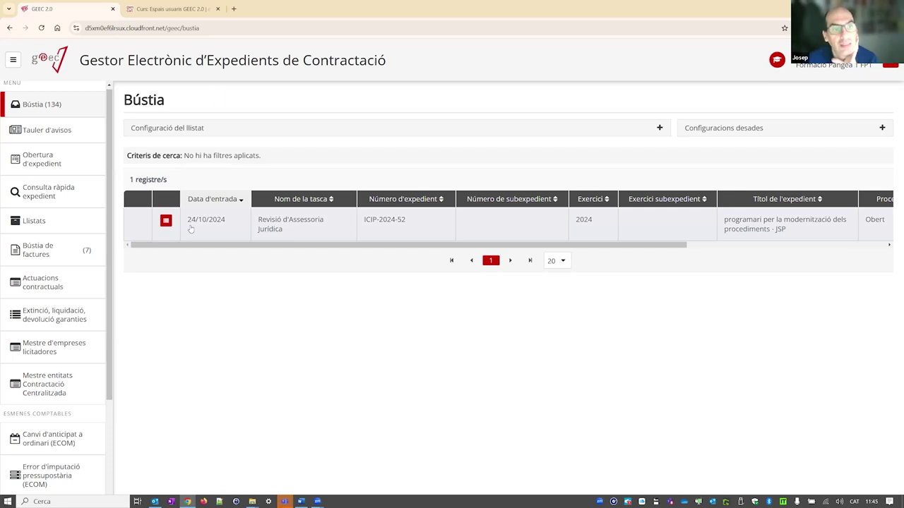
- Open ICIP-2024-52's processing tree and expand Preparació, Revisió de dades, Resolució d'inici and Aprovació expedient
left_click(166, 221)
left_click(138, 182)
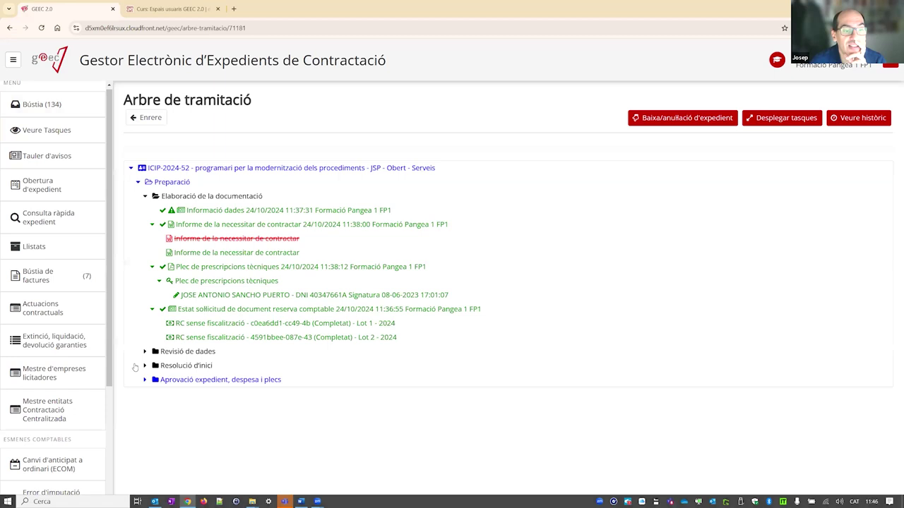
left_click(144, 351)
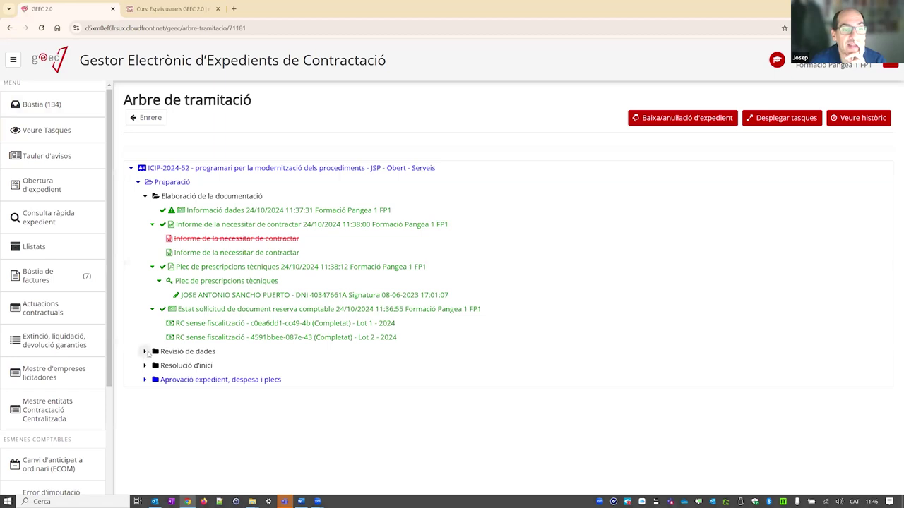
left_click(144, 379)
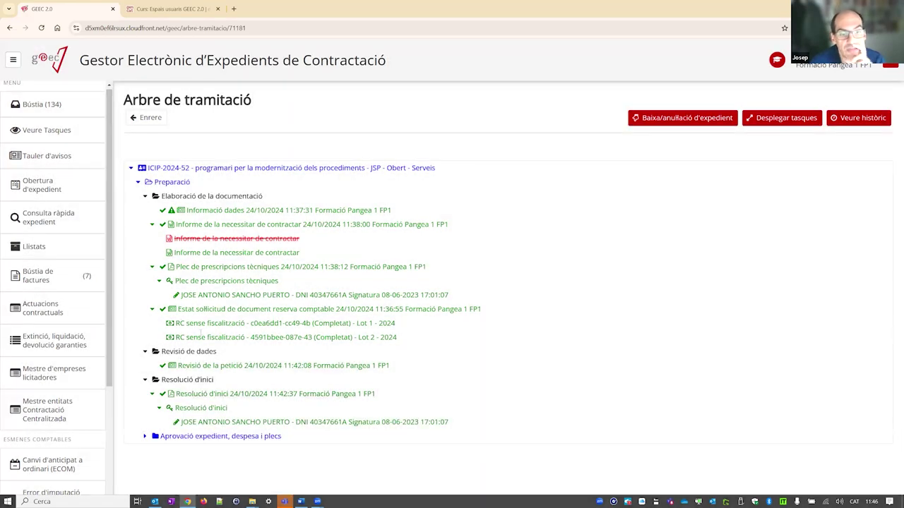
left_click(144, 435)
scroll(203, 280, "down", 2)
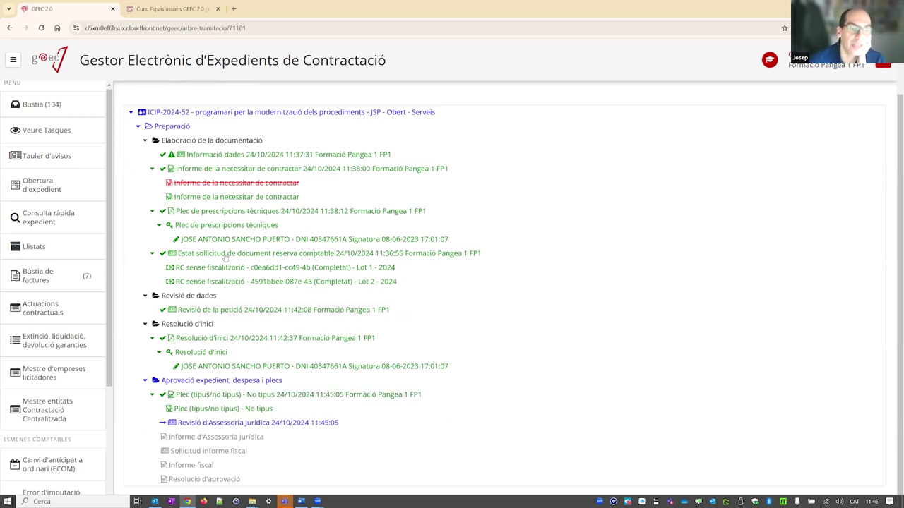
scroll(151, 126, "up", 1)
- Back in the Revisió d'Assessoria Jurídica task, review the expedient's Dades generals and Indicadors i codis
left_click(148, 118)
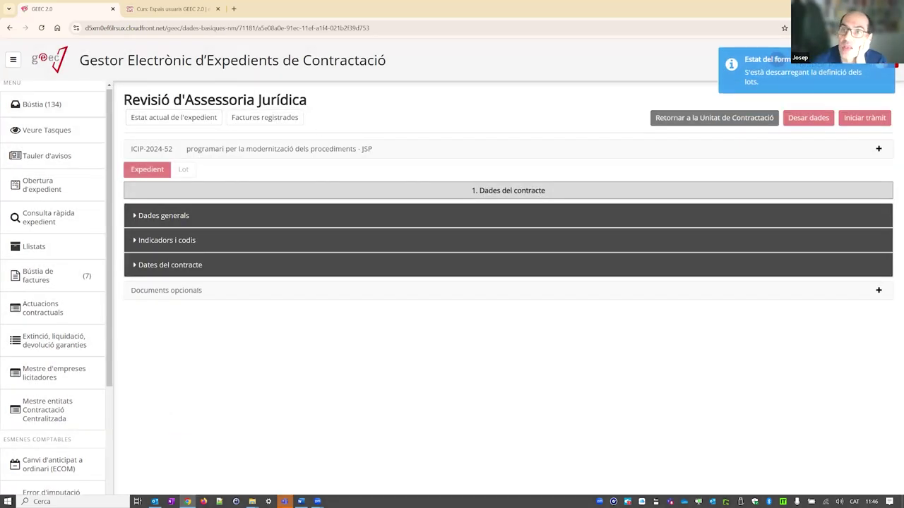
left_click(201, 221)
scroll(322, 304, "down", 3)
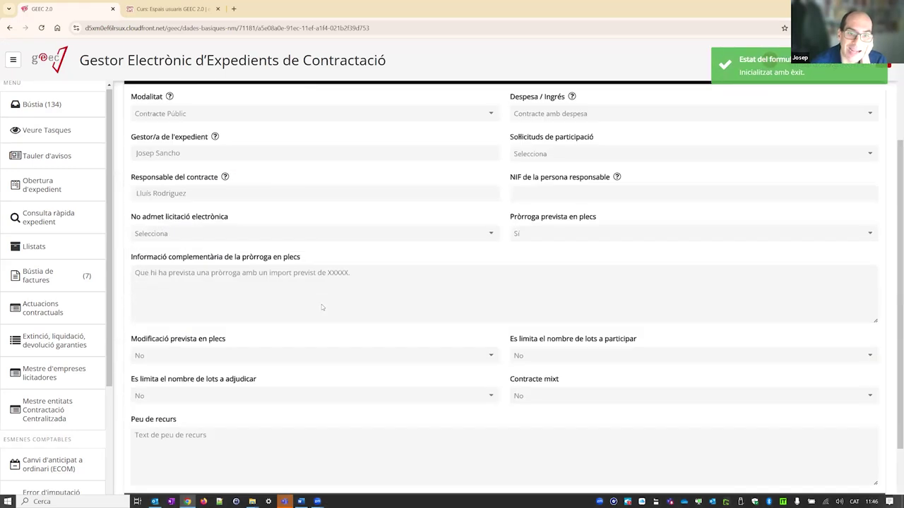
left_click(229, 426)
scroll(307, 332, "down", 4)
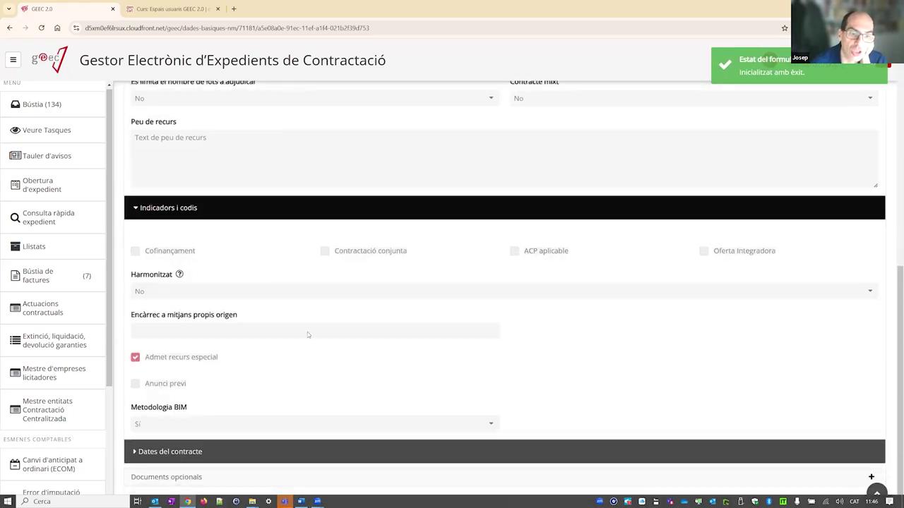
scroll(323, 262, "up", 8)
- Review the lot's Garanties and Criteris d'adjudicació sections, then start the legal review procedure
left_click(184, 170)
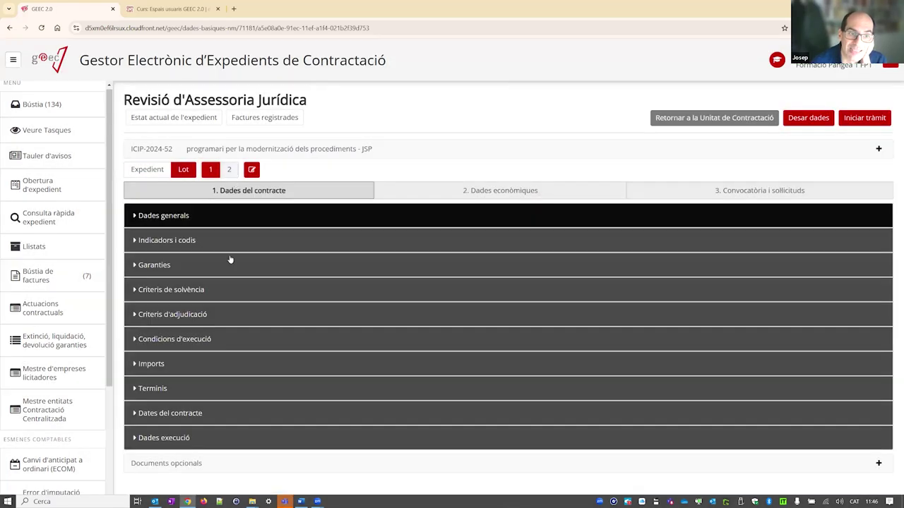
left_click(276, 264)
scroll(356, 261, "down", 1)
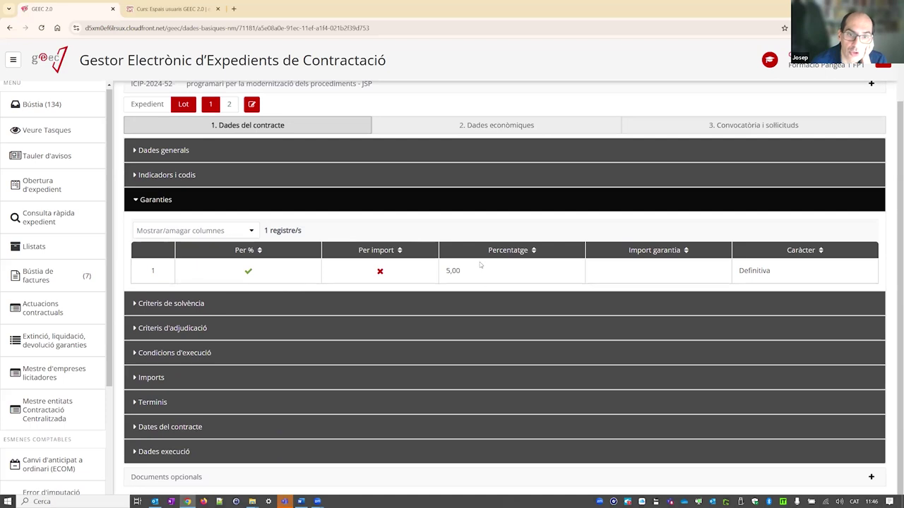
left_click(326, 328)
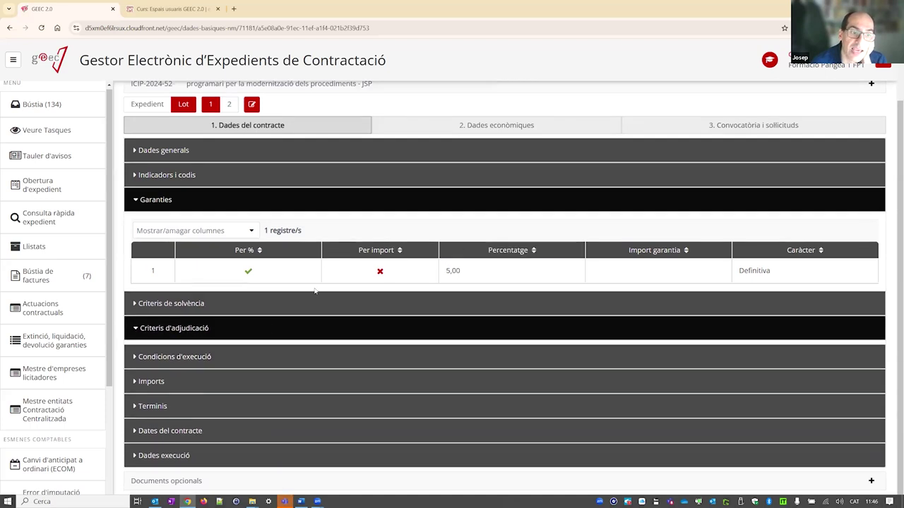
scroll(315, 290, "down", 2)
scroll(416, 307, "up", 3)
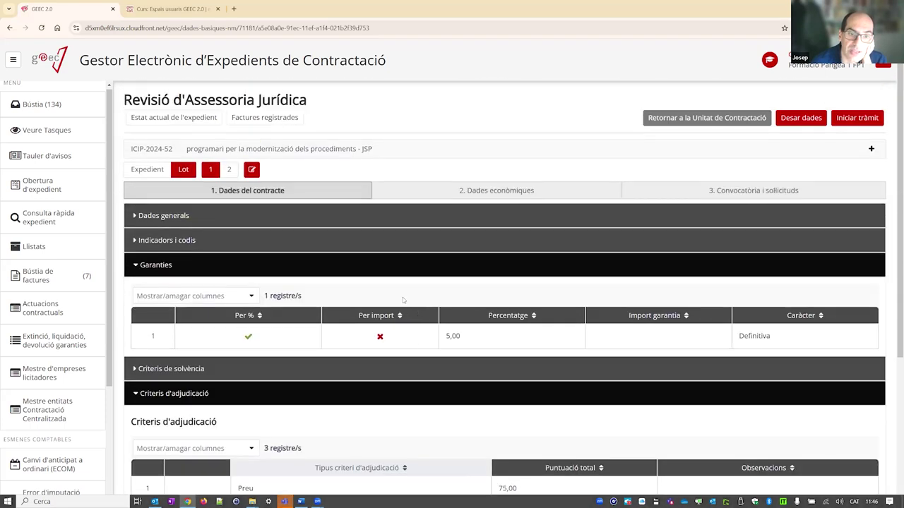
left_click(166, 273)
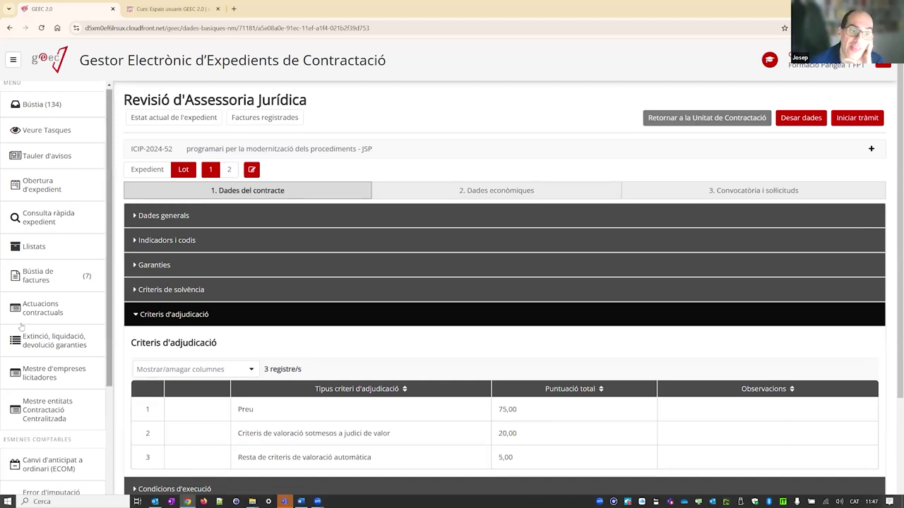
left_click(139, 315)
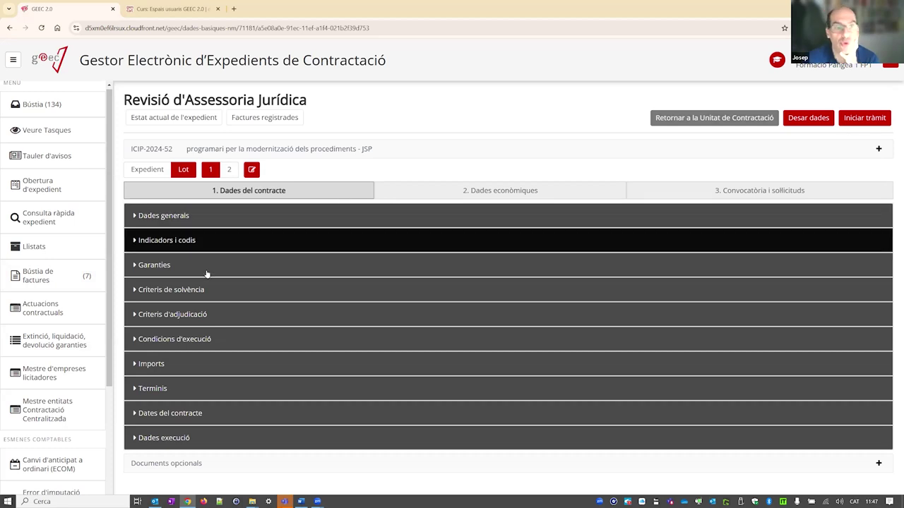
left_click(171, 315)
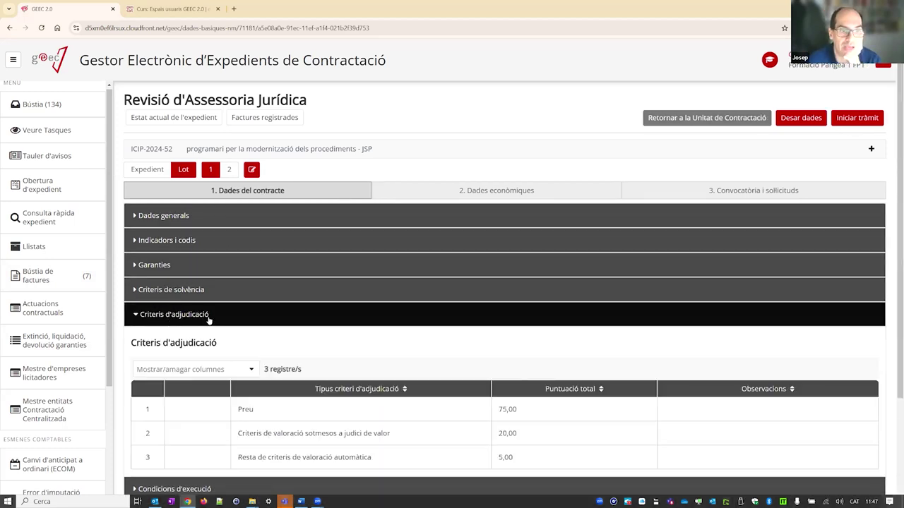
left_click(209, 317)
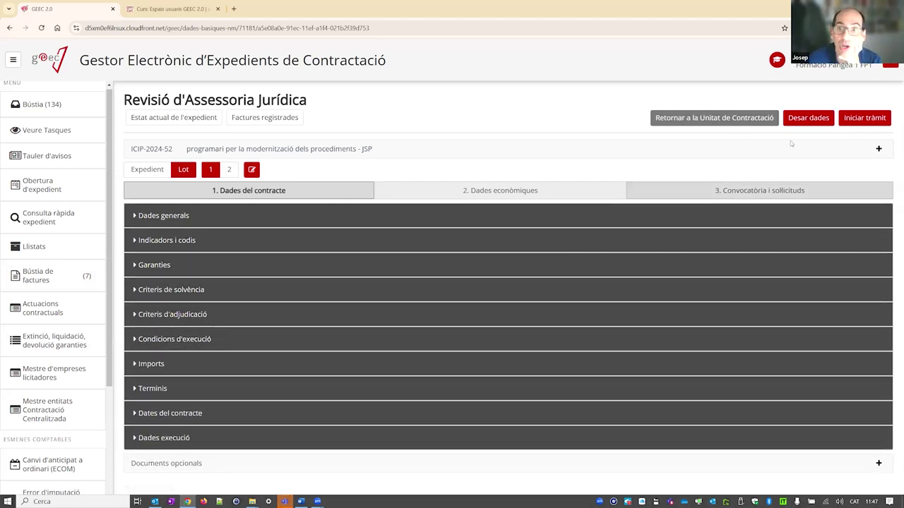
left_click(868, 120)
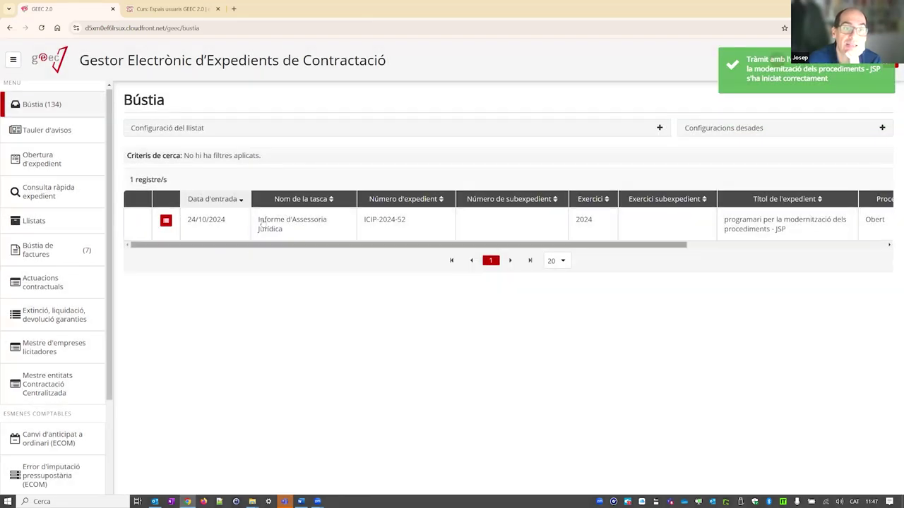
- Set the Informe d'Assessoria Jurídica verdict to Desfavorable and generate its report from the template in Word
left_click(319, 226)
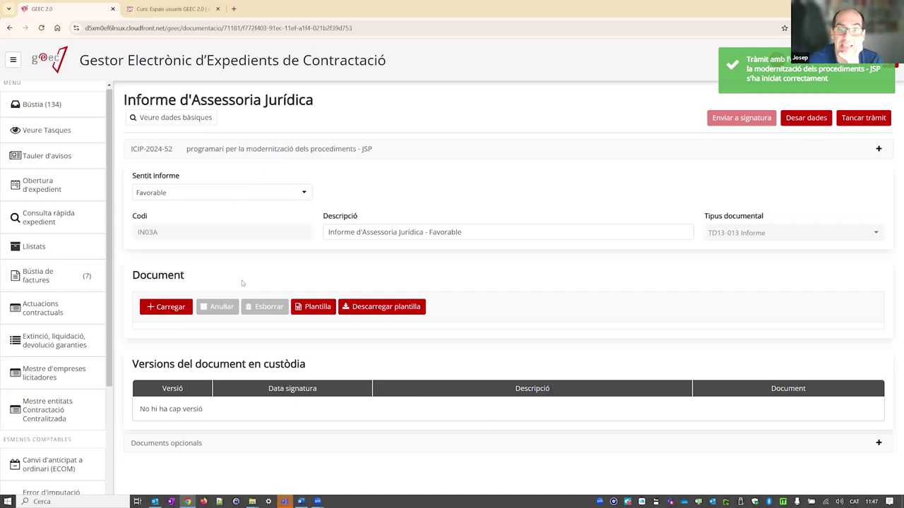
left_click(198, 193)
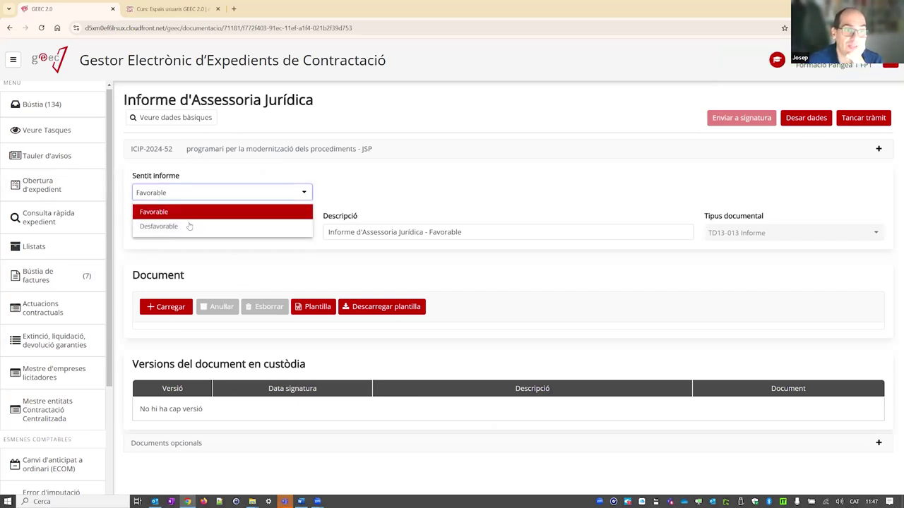
left_click(189, 226)
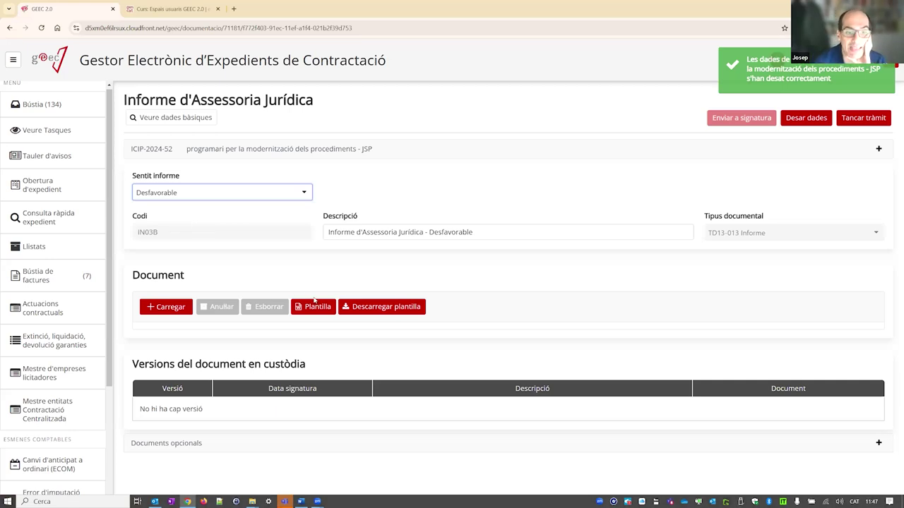
left_click(318, 305)
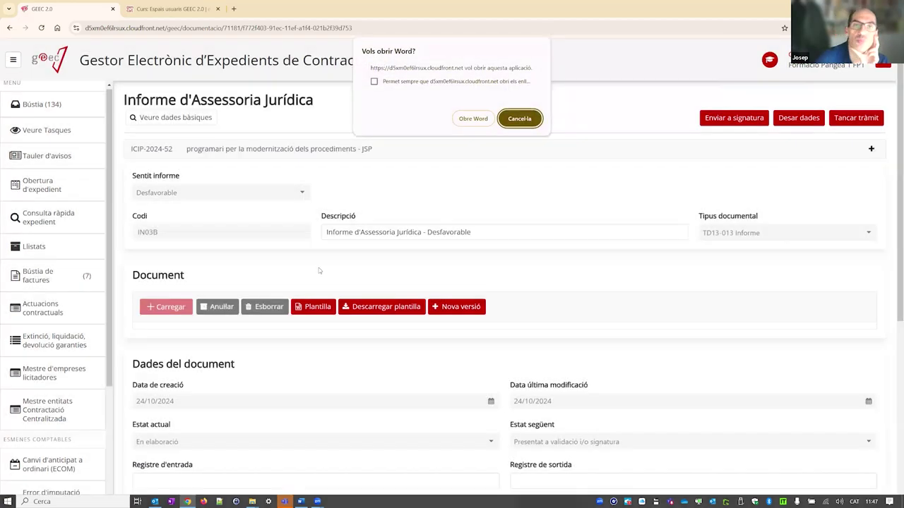
left_click(470, 117)
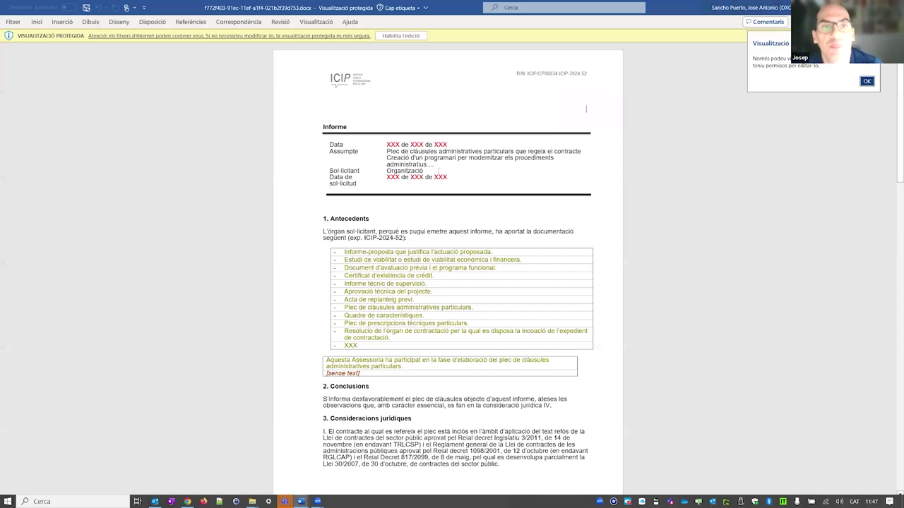
- Scroll through the Desfavorable report draft in Word, then close Word with Alt+F4
scroll(417, 192, "down", 10)
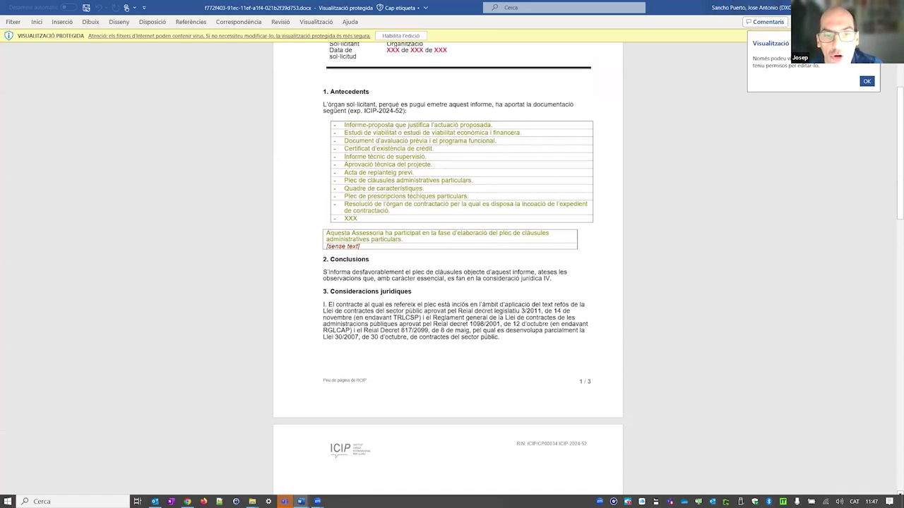
scroll(416, 192, "down", 13)
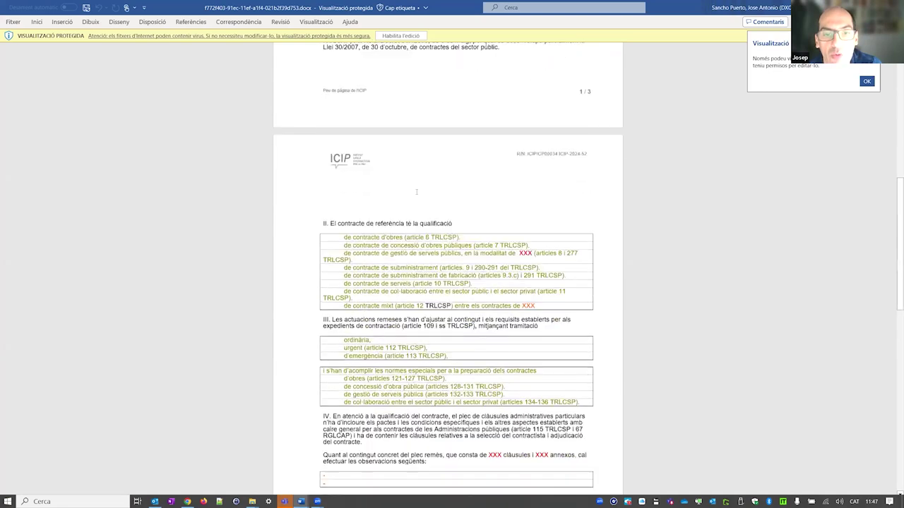
scroll(416, 192, "up", 20)
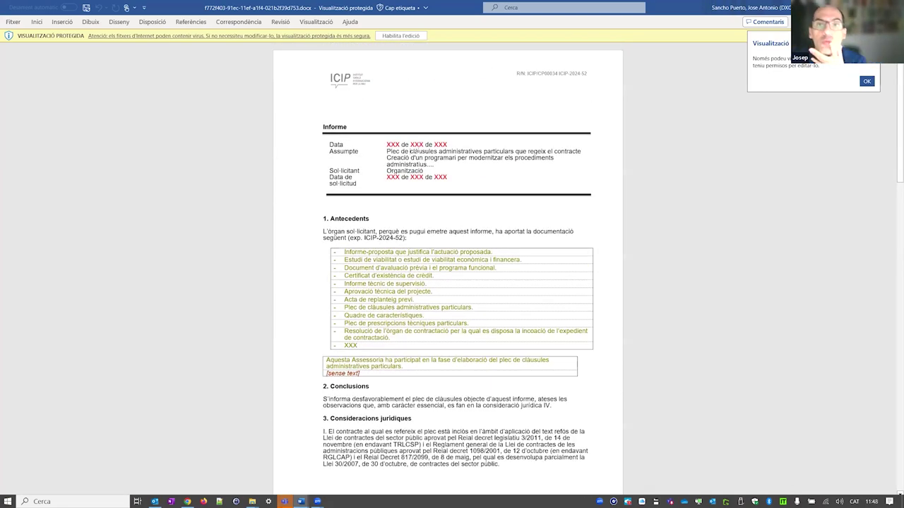
scroll(411, 151, "down", 1)
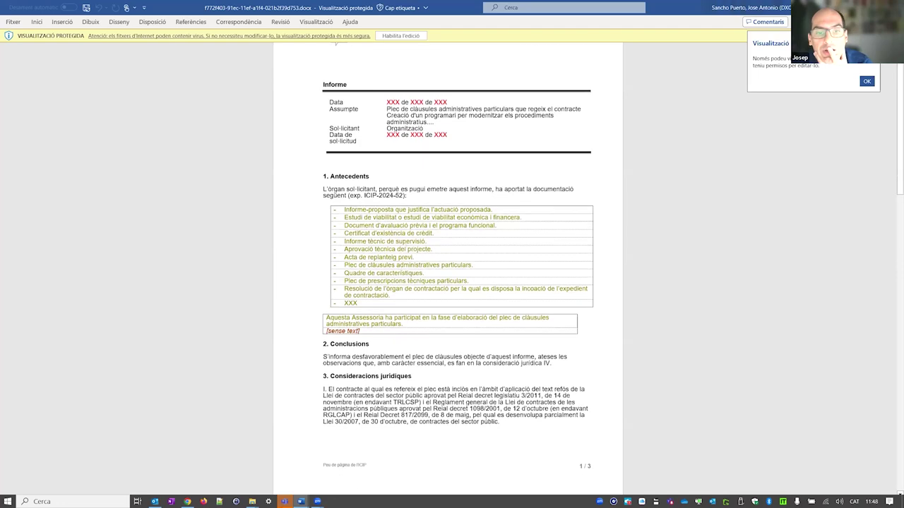
scroll(391, 276, "down", 20)
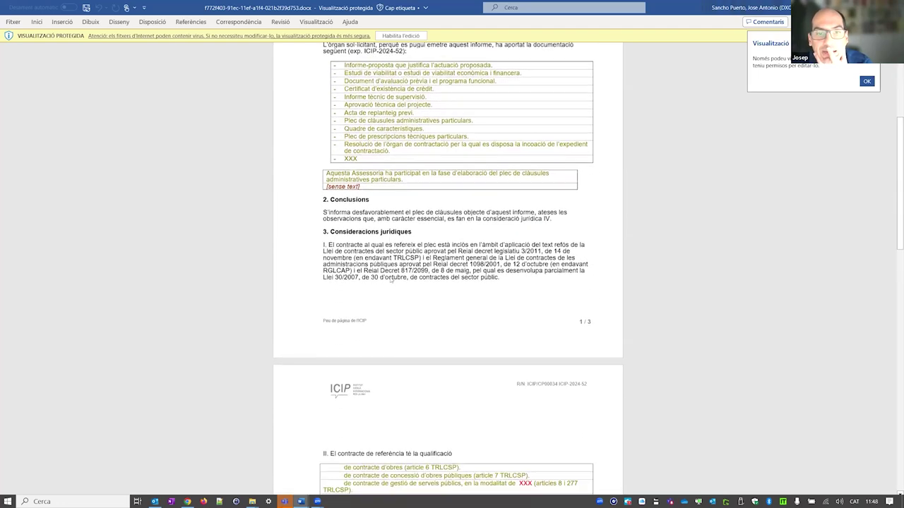
scroll(390, 276, "up", 20)
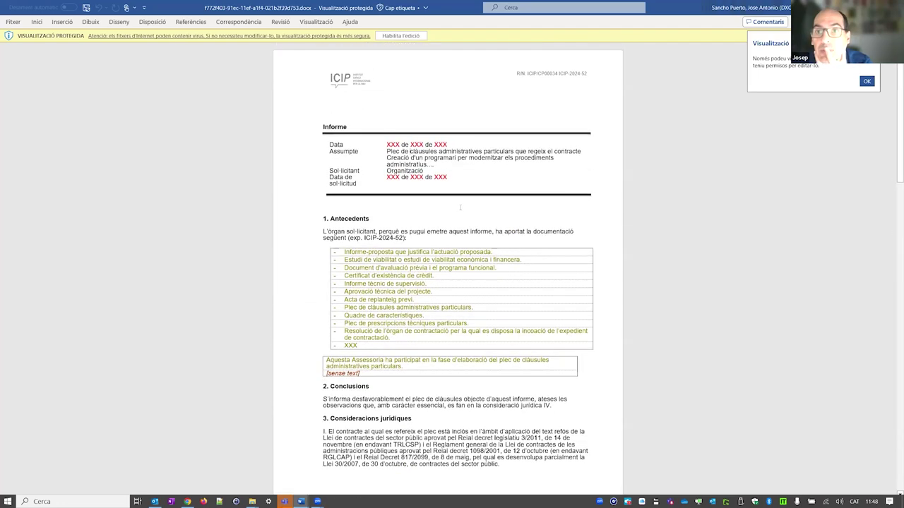
key("alt+F4")
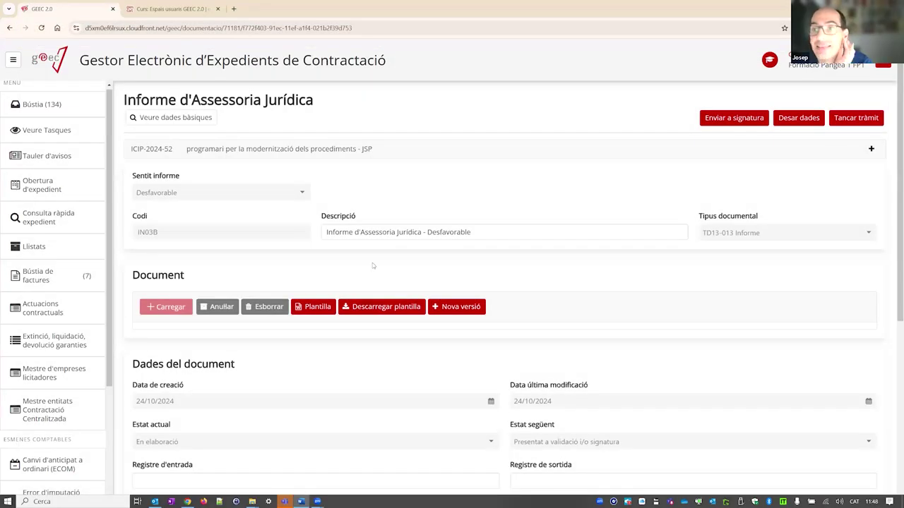
left_click(853, 119)
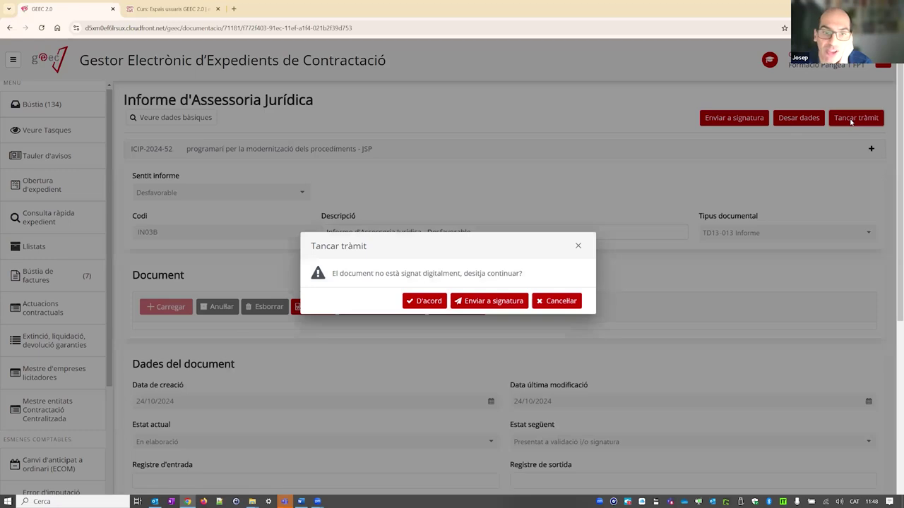
left_click(424, 301)
left_click(635, 347)
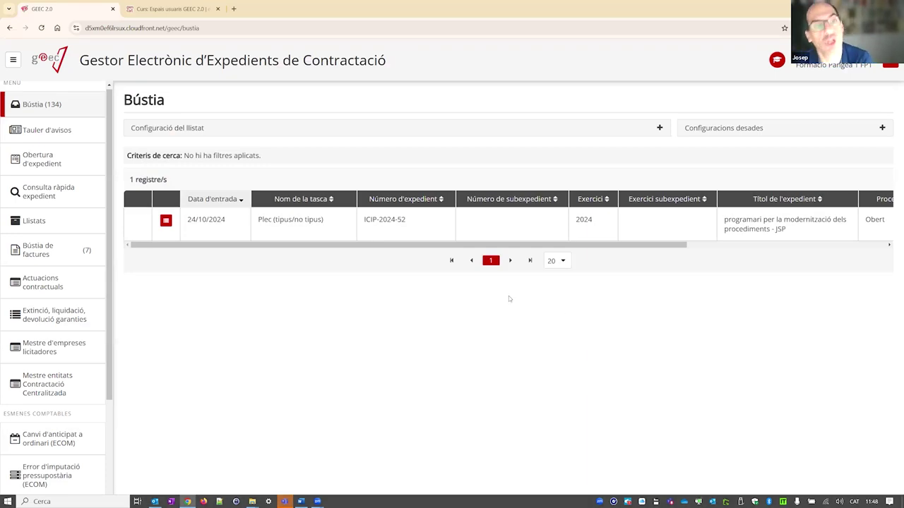
left_click(165, 220)
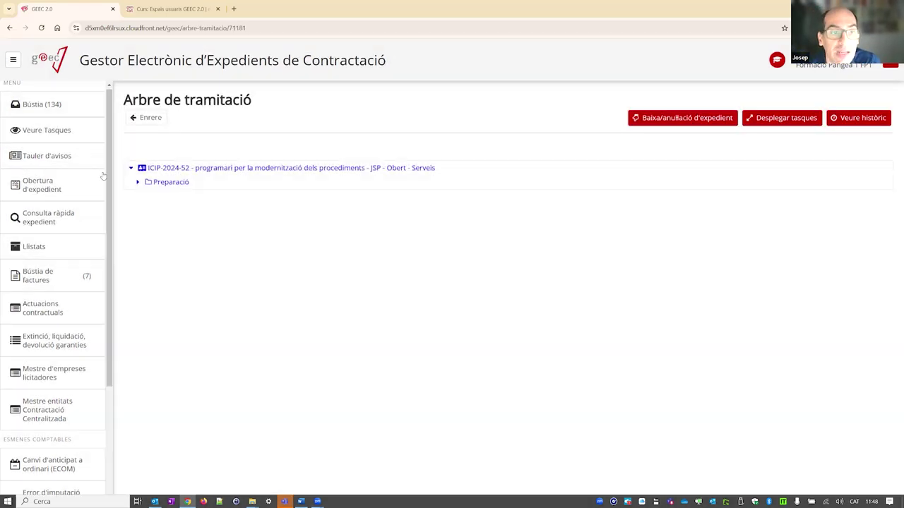
left_click(137, 183)
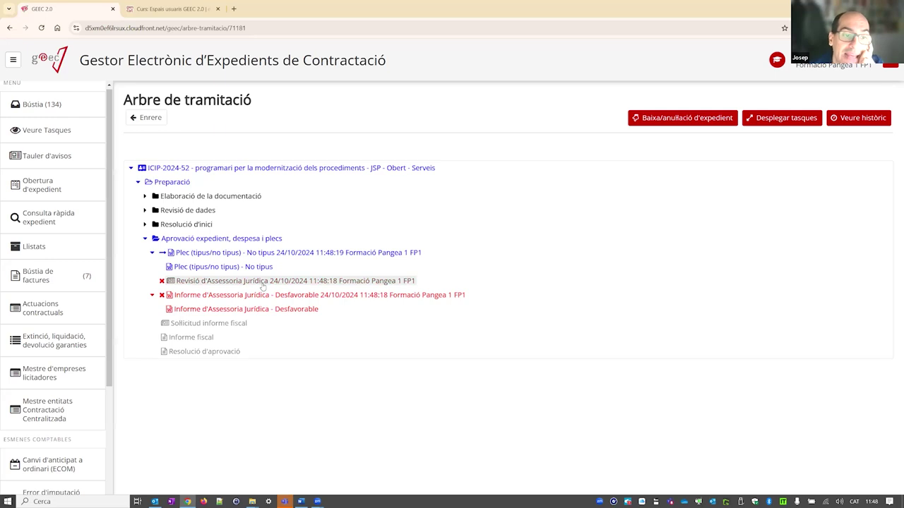
left_click(145, 209)
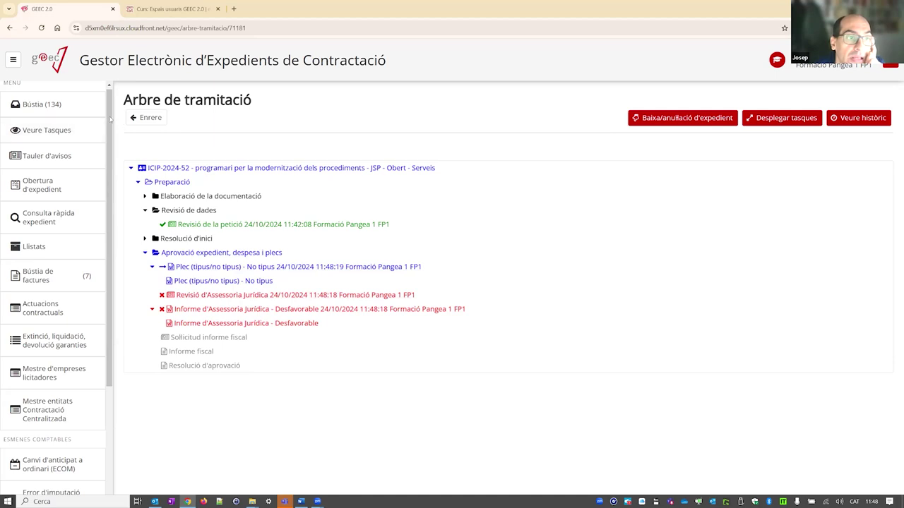
left_click(43, 105)
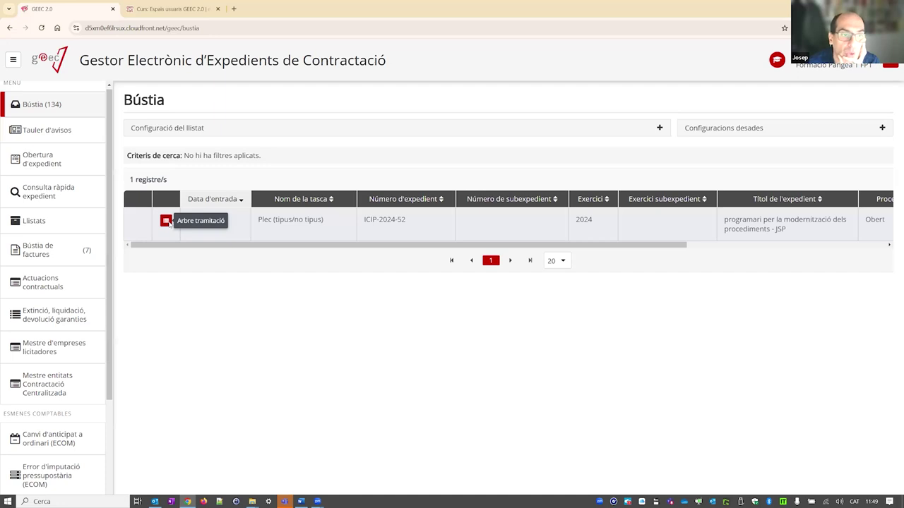
- Check the Aprovació expedient, despesa i plecs stage in ICIP-2024-52's processing tree
left_click(166, 221)
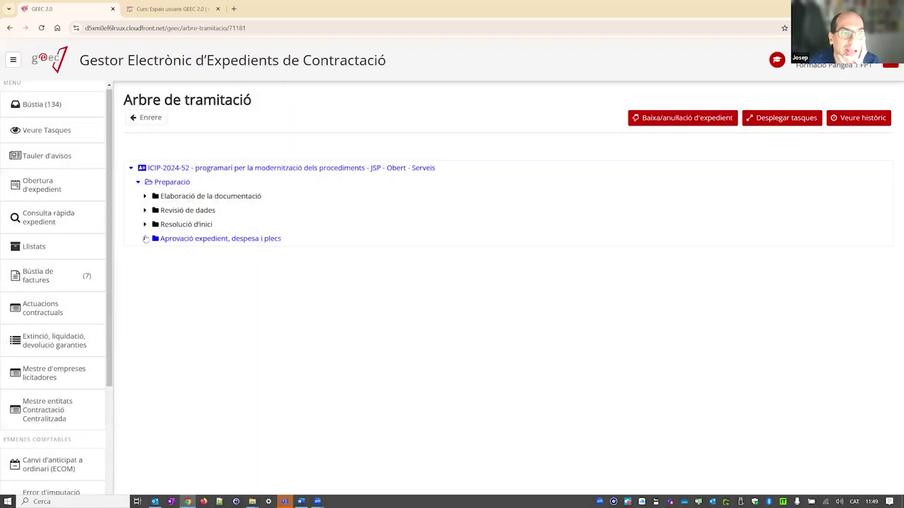
left_click(145, 238)
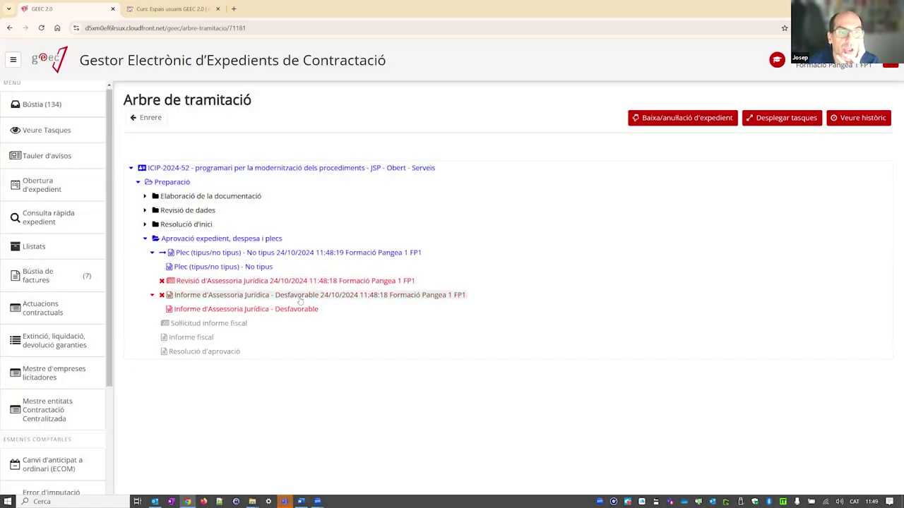
left_click(78, 106)
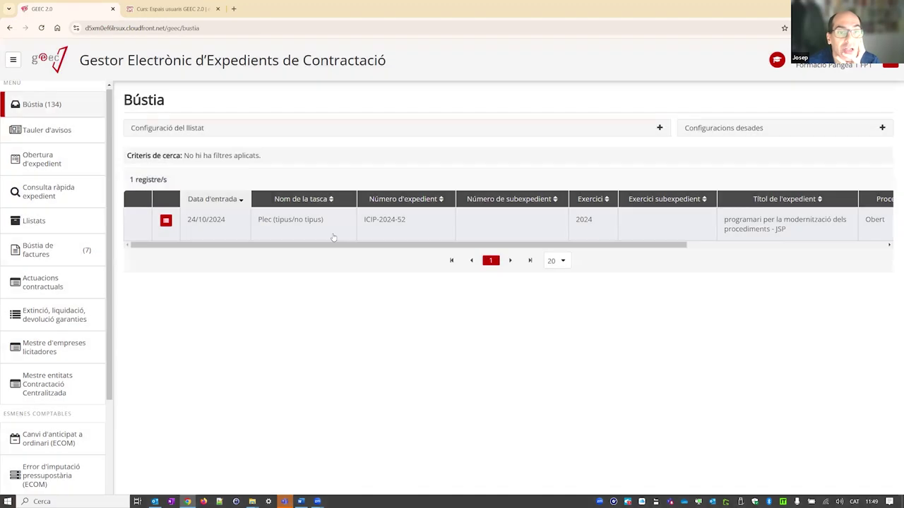
- Start a new version of the Plec (tipus/no tipus) document, confirming with Sí
left_click(334, 237)
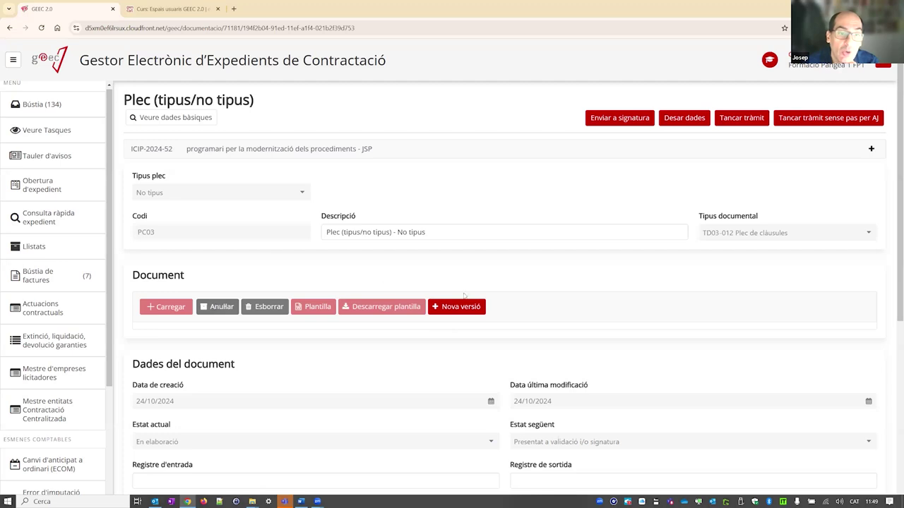
left_click(454, 307)
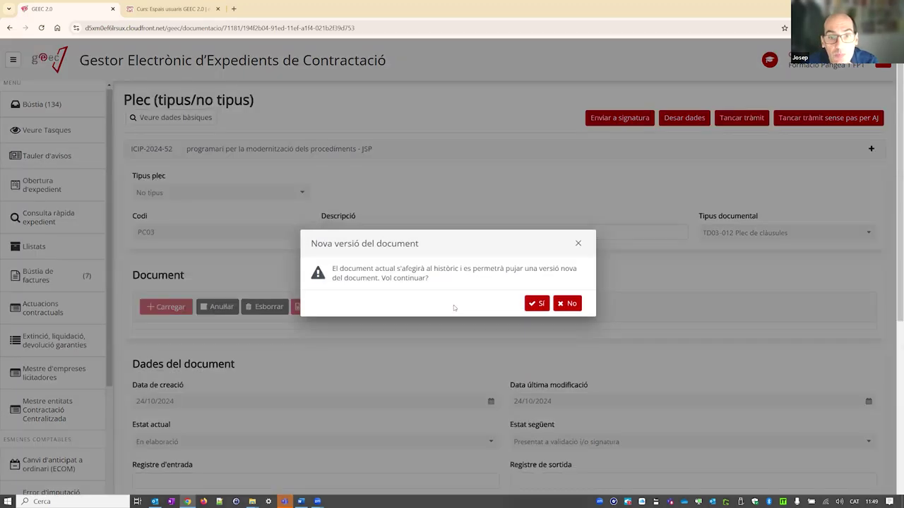
left_click(538, 304)
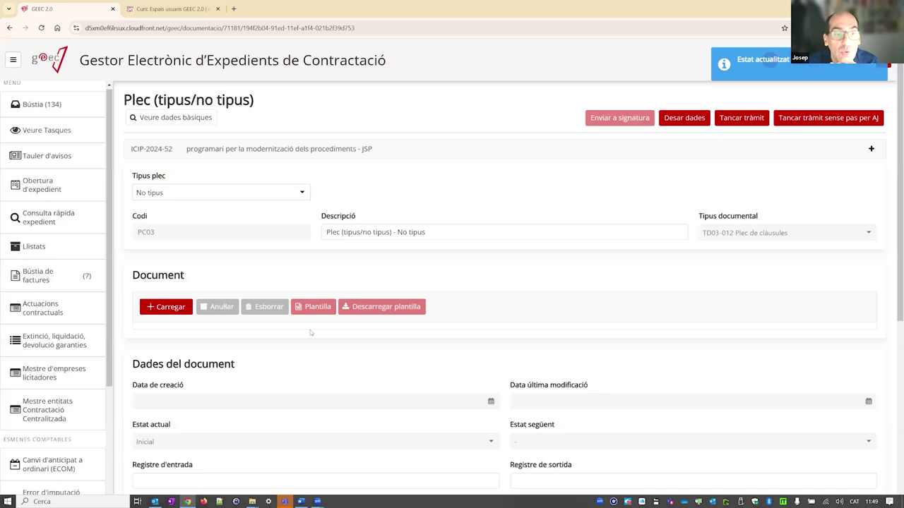
scroll(310, 330, "down", 4)
scroll(310, 329, "up", 4)
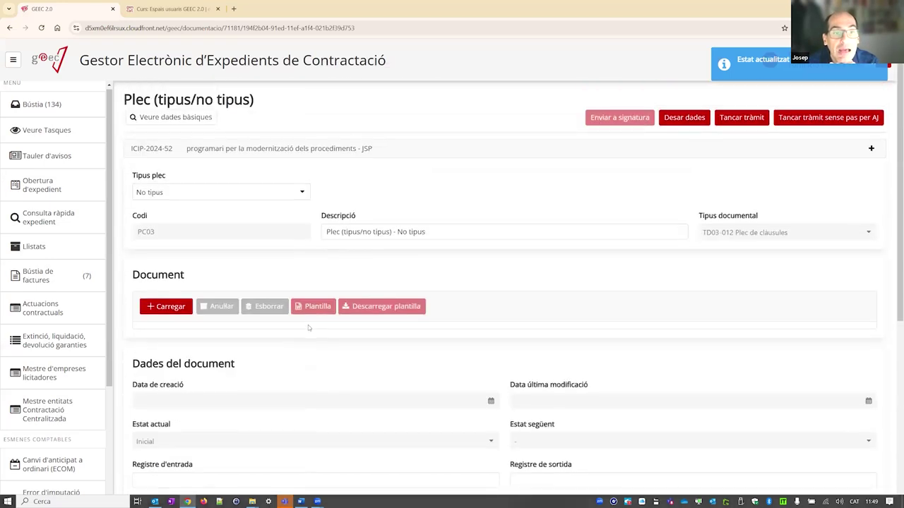
- Upload ProvaDocumentSignat.pdf from the desktop as the Plec document and close the task
left_click(182, 304)
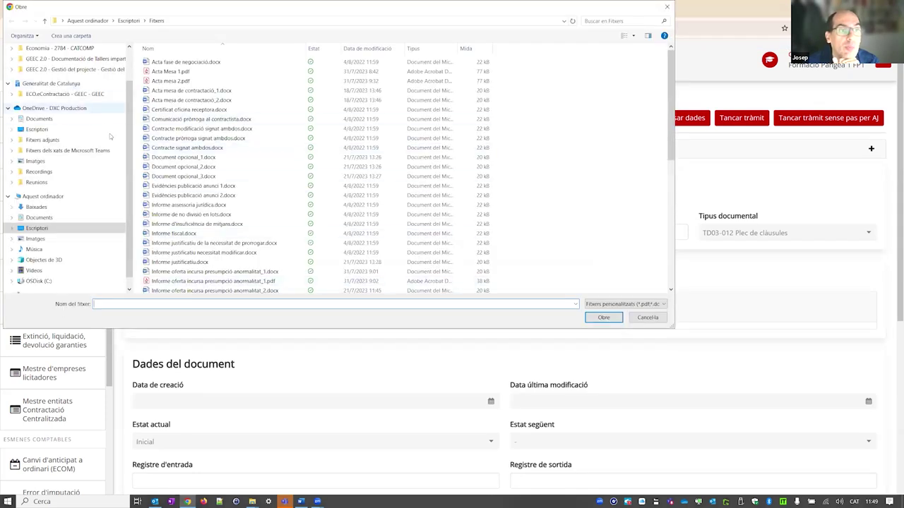
scroll(133, 78, "up", 2)
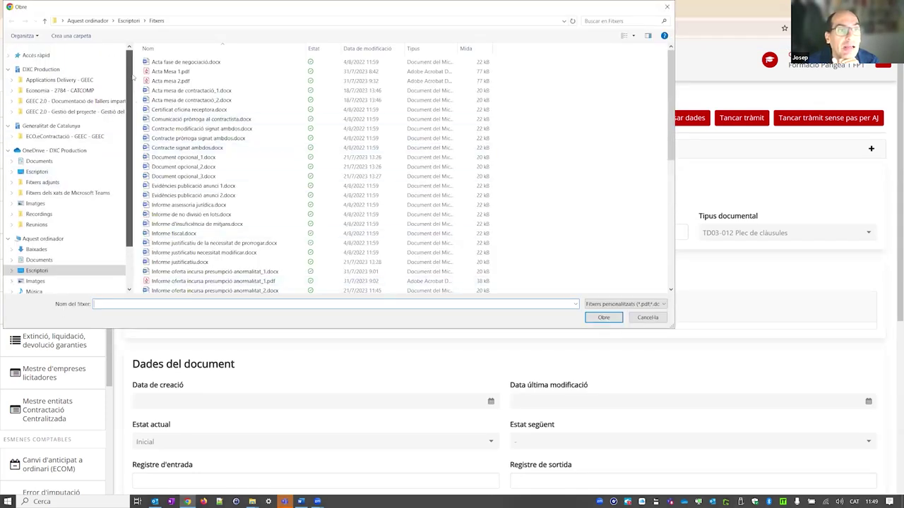
left_click(47, 171)
left_click(209, 139)
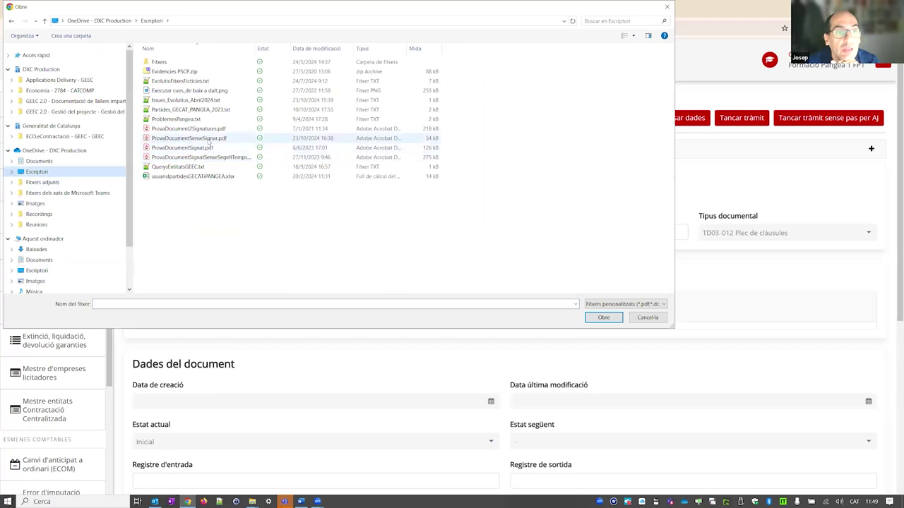
double_click(165, 149)
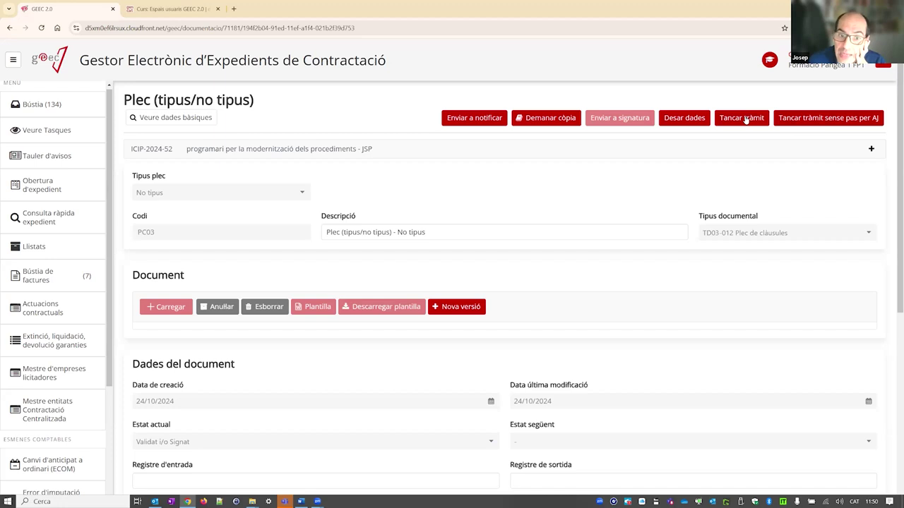
left_click(745, 118)
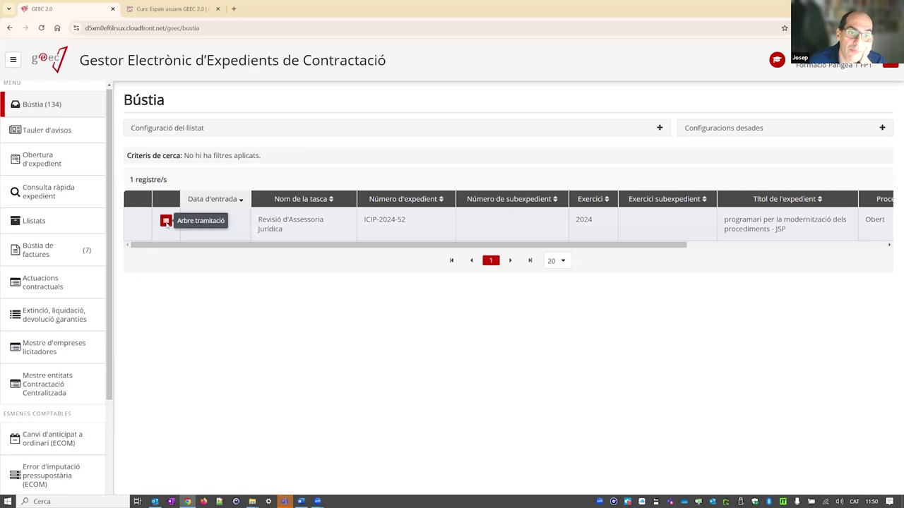
- Check the Preparació and Aprovació expedient, despesa i plecs stages in the processing tree
left_click(166, 221)
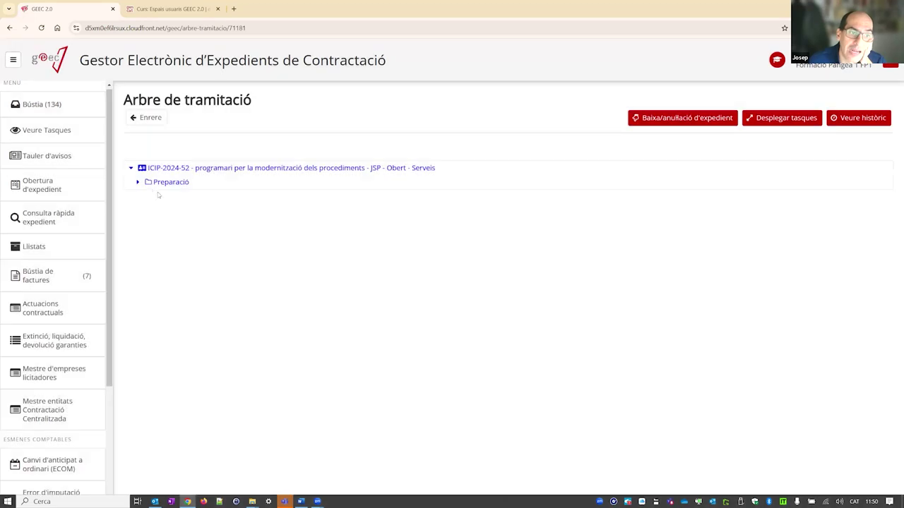
left_click(138, 182)
left_click(144, 238)
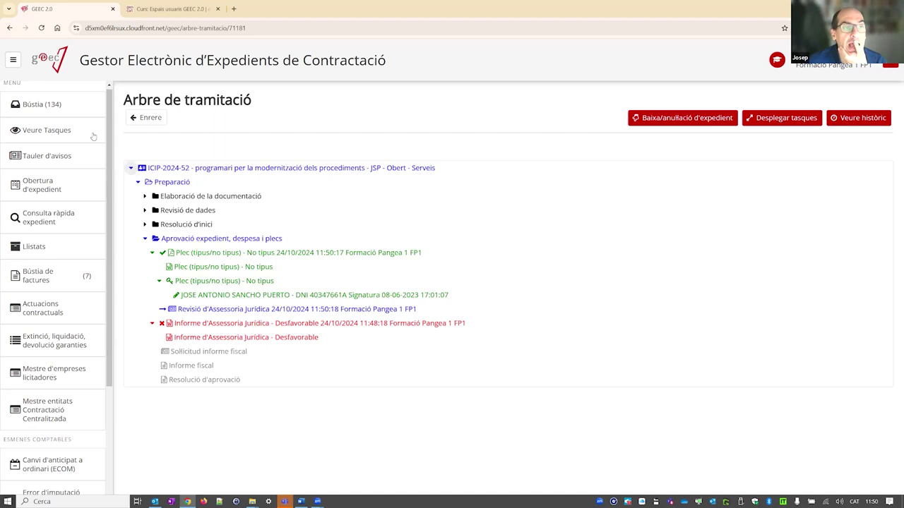
- Open the Revisió d'Assessoria Jurídica task, review Dades generals and Indicadors i codis, and start it
left_click(44, 105)
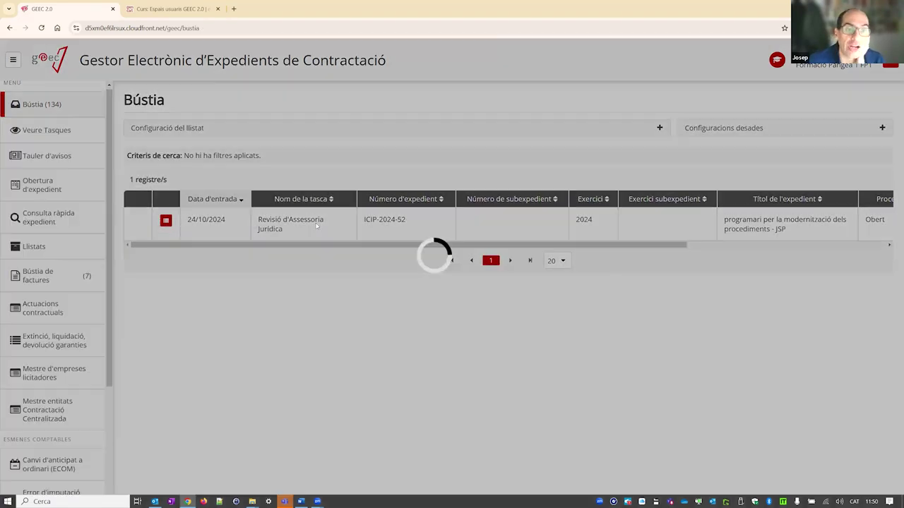
left_click(317, 224)
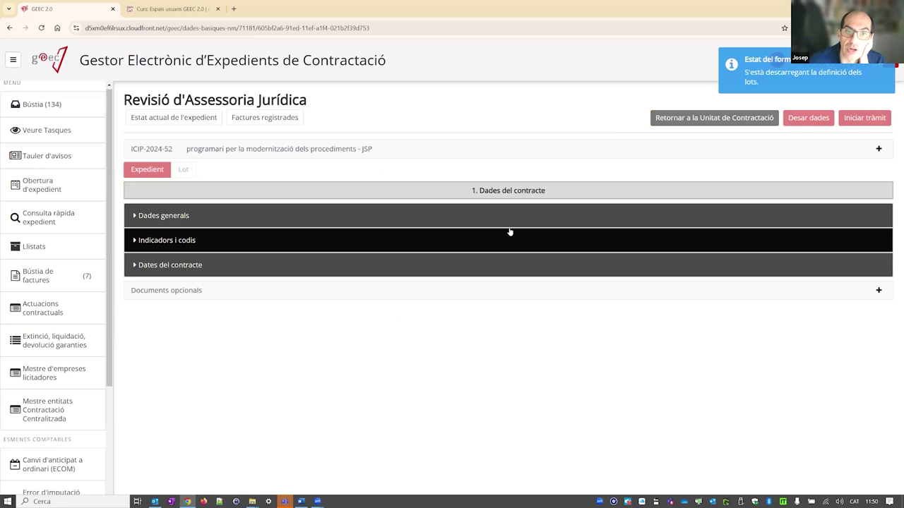
left_click(512, 236)
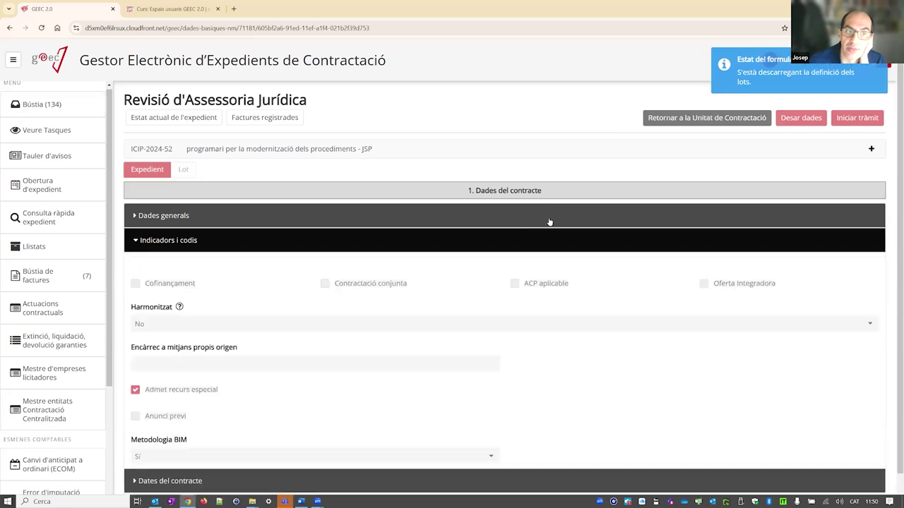
left_click(550, 221)
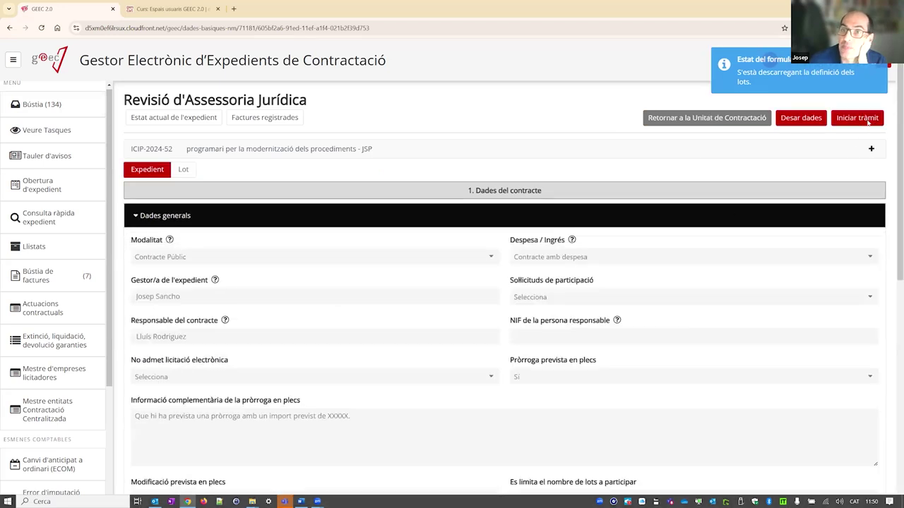
left_click(841, 122)
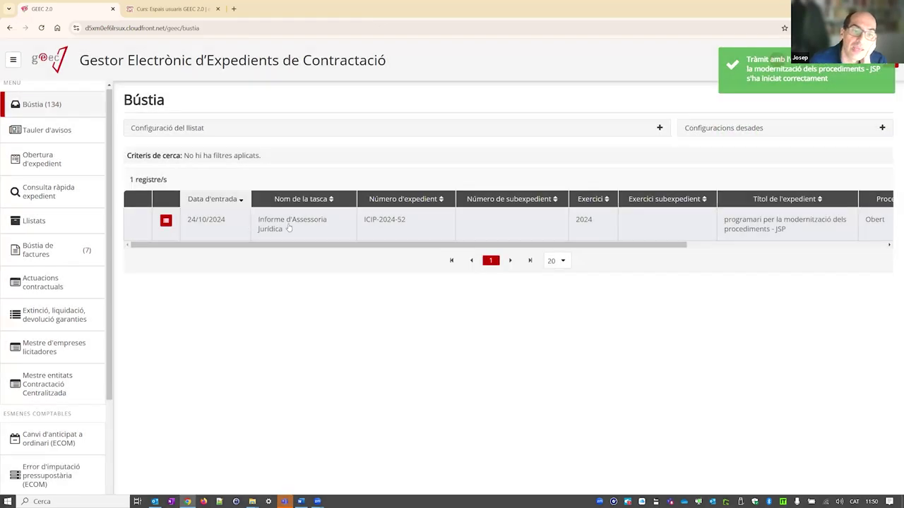
- Start a new version of the Informe d'Assessoria Jurídica and set its verdict to Favorable
left_click(288, 226)
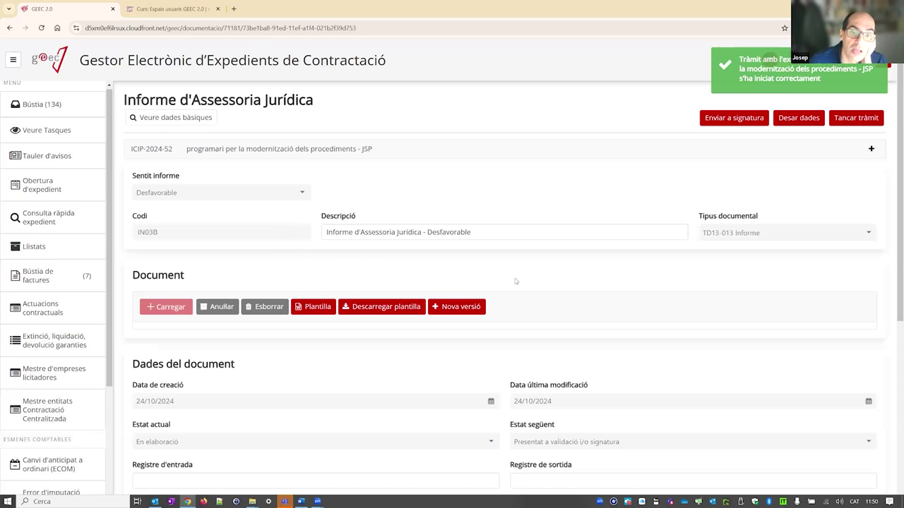
left_click(456, 308)
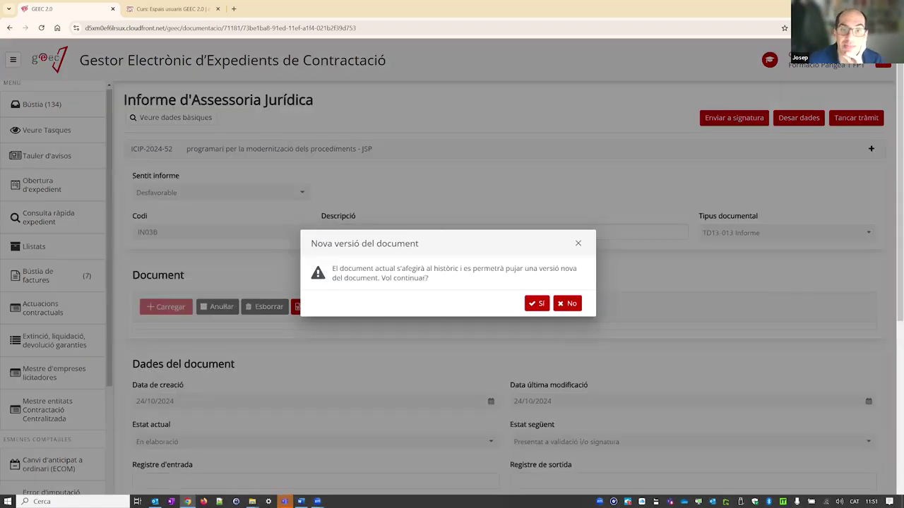
left_click(536, 304)
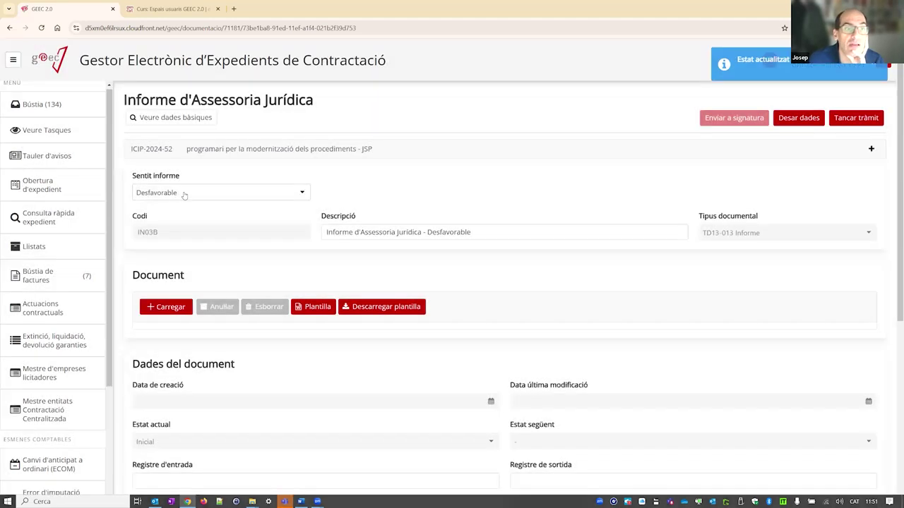
left_click(183, 193)
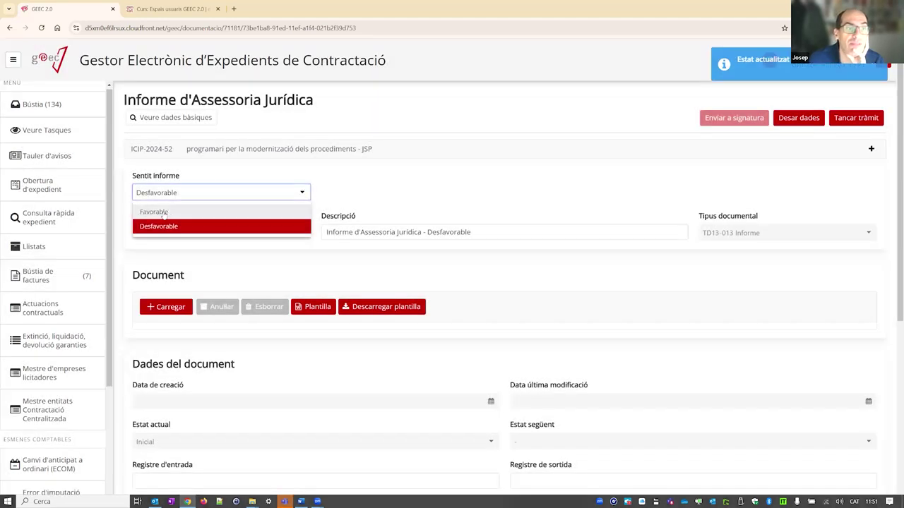
left_click(164, 211)
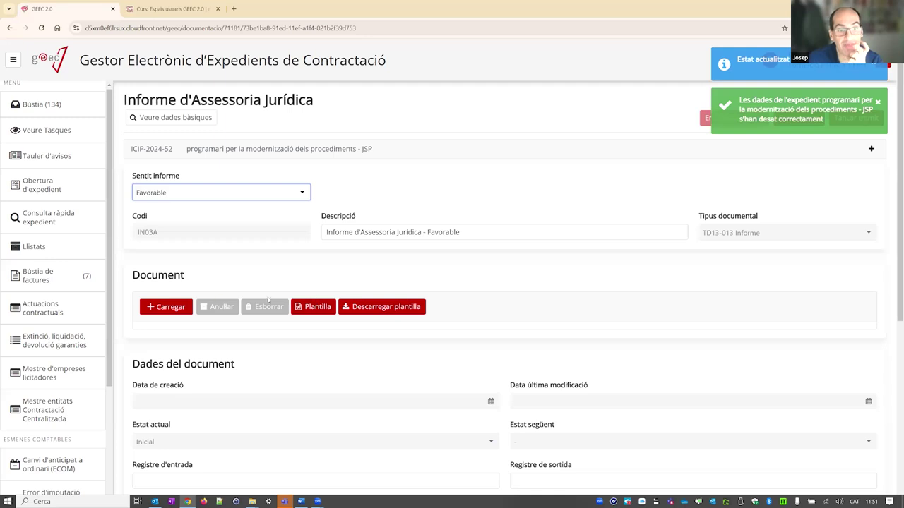
- Attach ProvaDocumentSignat.pdf as the legal report and close the task
left_click(158, 305)
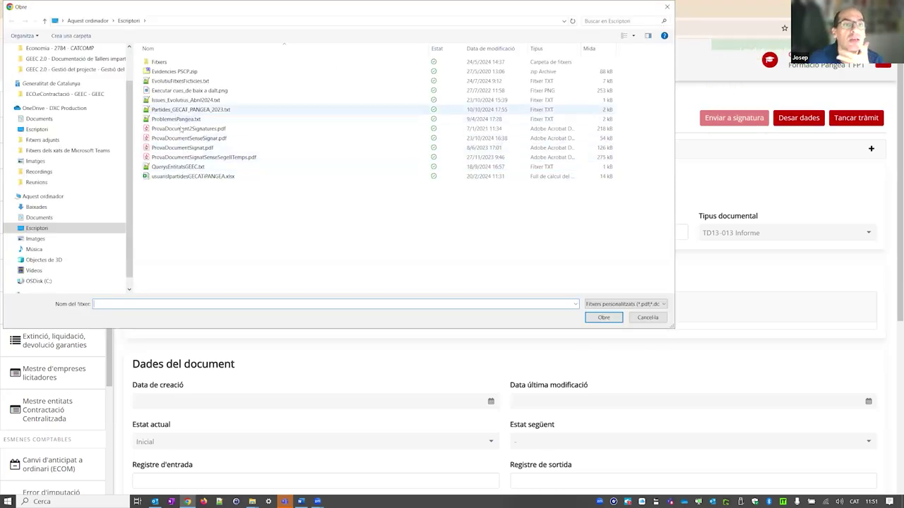
left_click(182, 148)
double_click(182, 148)
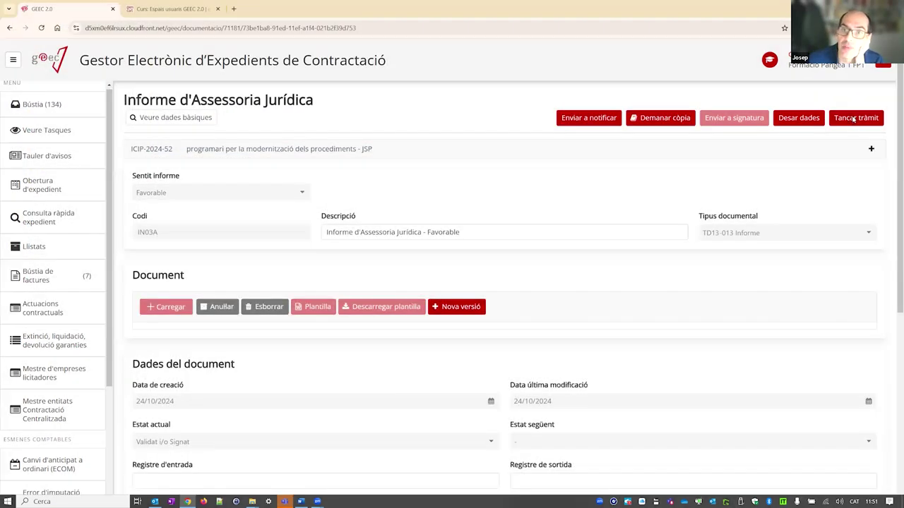
left_click(855, 119)
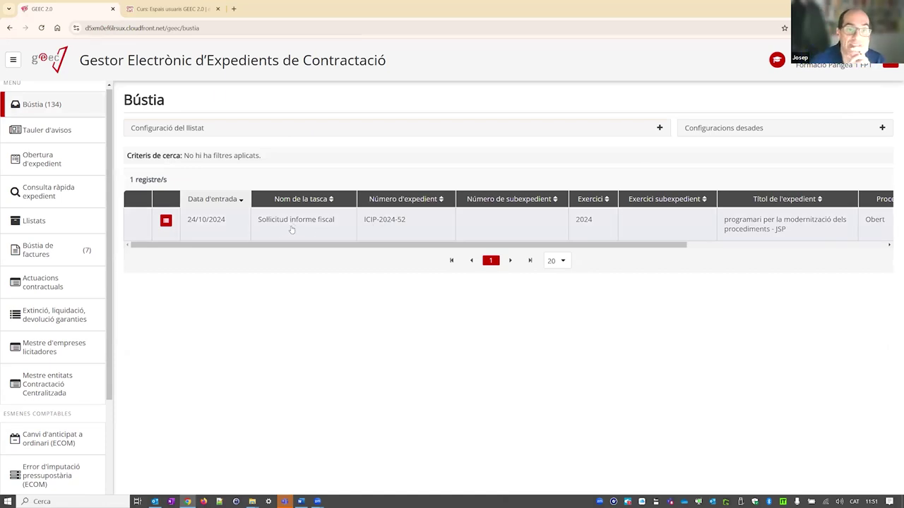
- Add the auditor's e-mail address as a recipient of the Sol·licitud informe fiscal message
left_click(288, 230)
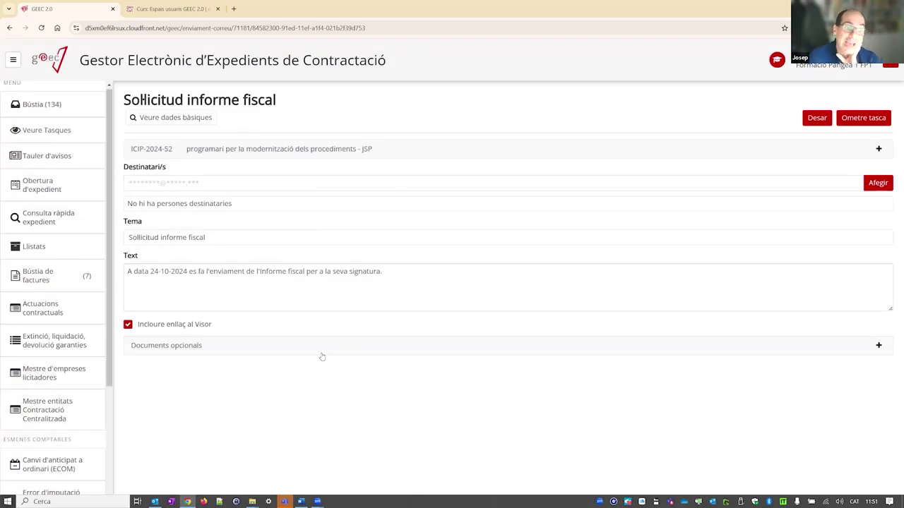
left_click(280, 188)
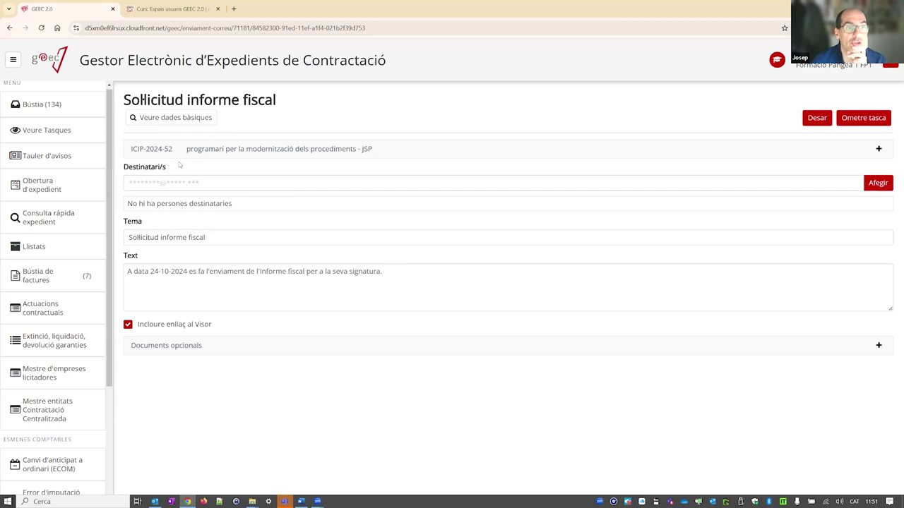
left_click(152, 183)
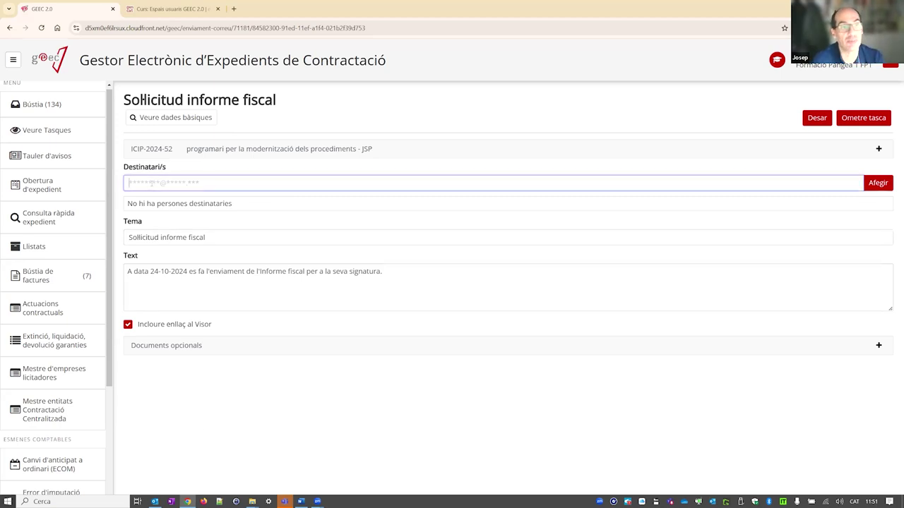
type("interventor")
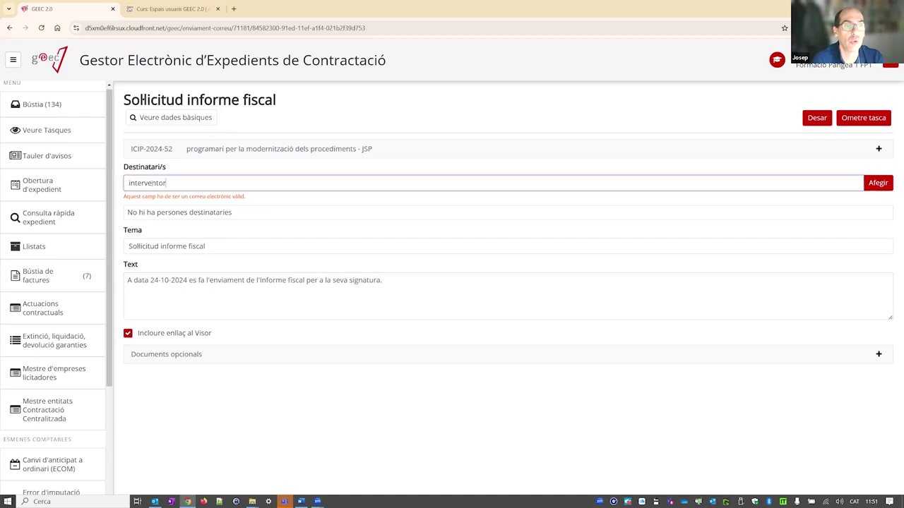
type("@prova.cat")
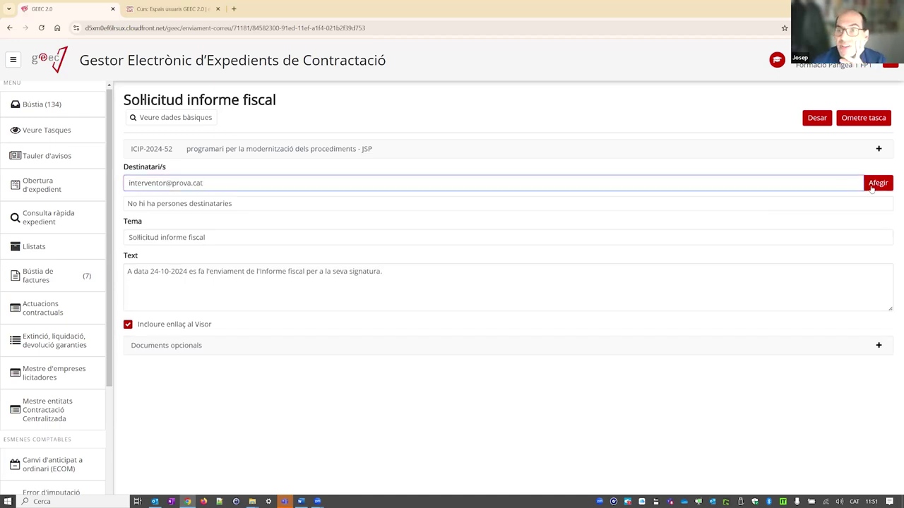
left_click(873, 187)
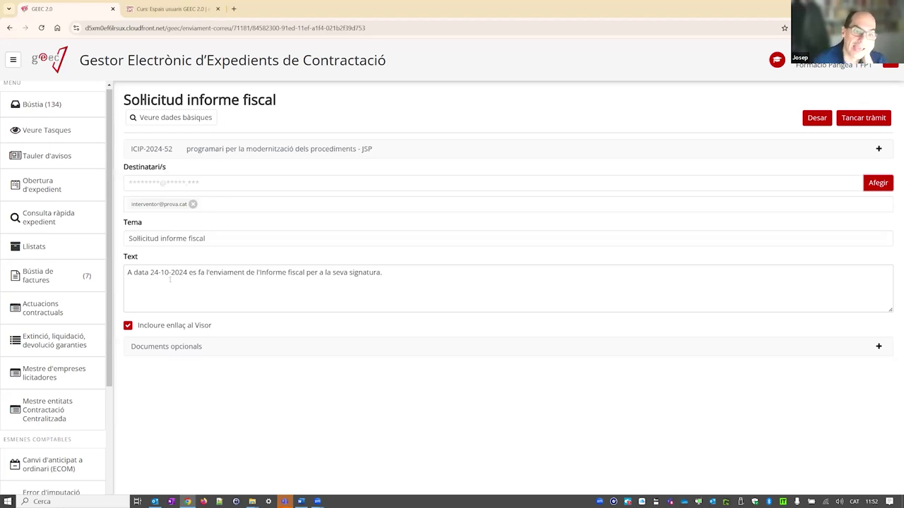
left_click_drag(383, 272, 121, 267)
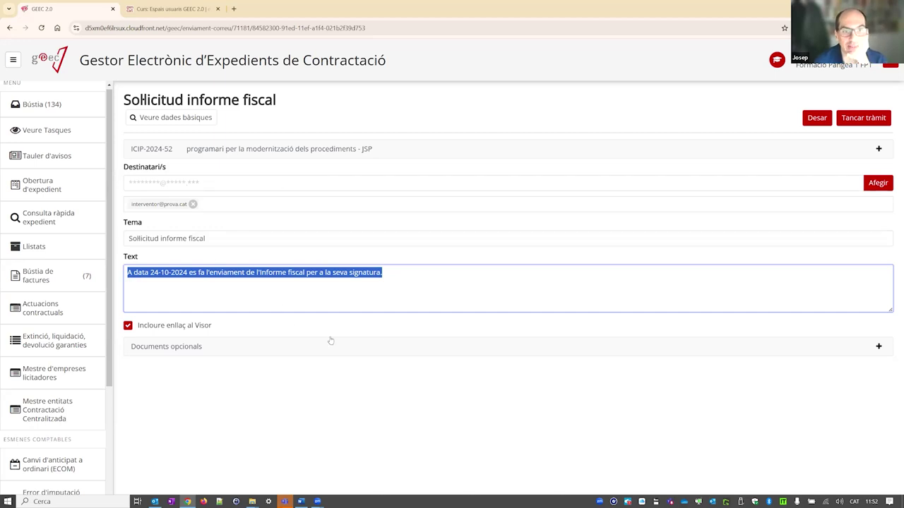
left_click(140, 329)
left_click(131, 329)
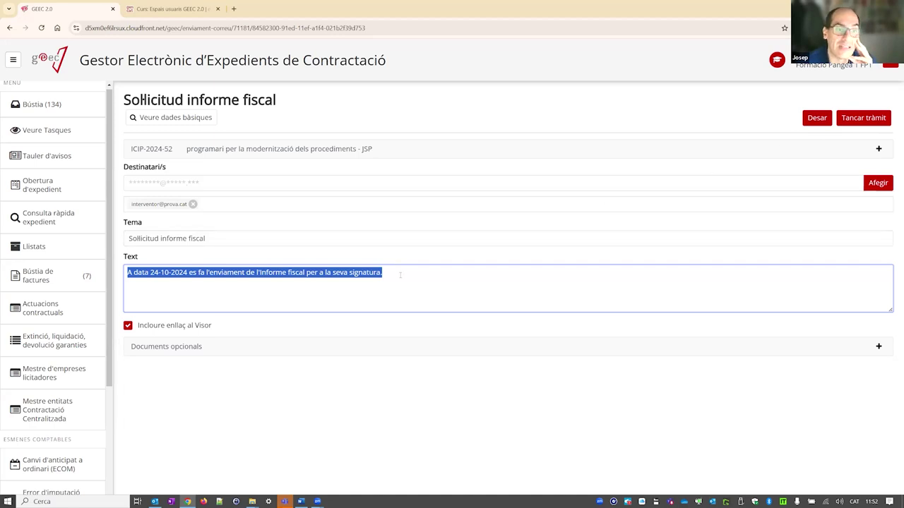
- Reopen the Sol·licitud informe fiscal task from Bústia and skip it with Ometre tasca
left_click(50, 113)
left_click(309, 220)
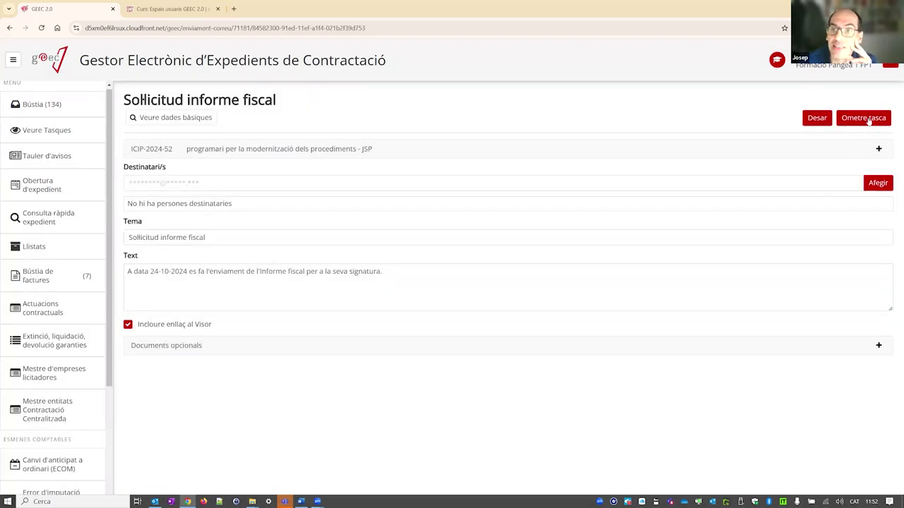
left_click(868, 120)
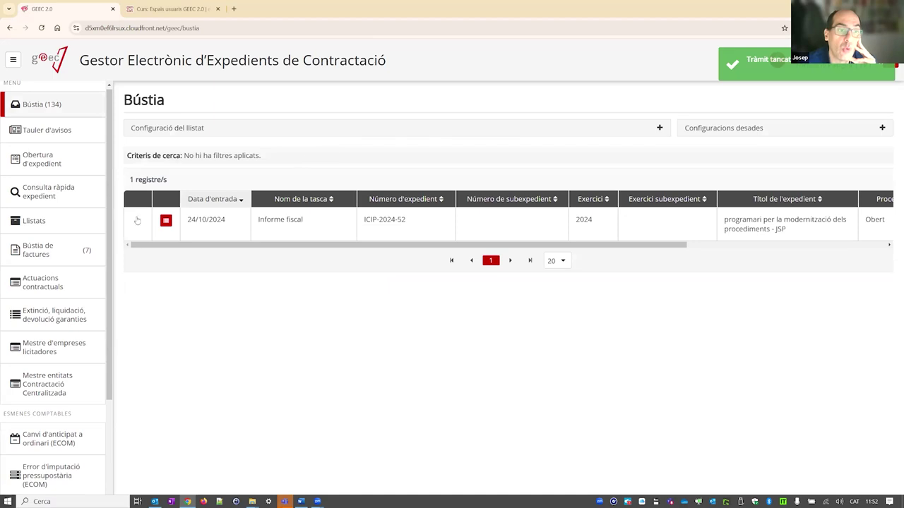
left_click(166, 220)
left_click(138, 183)
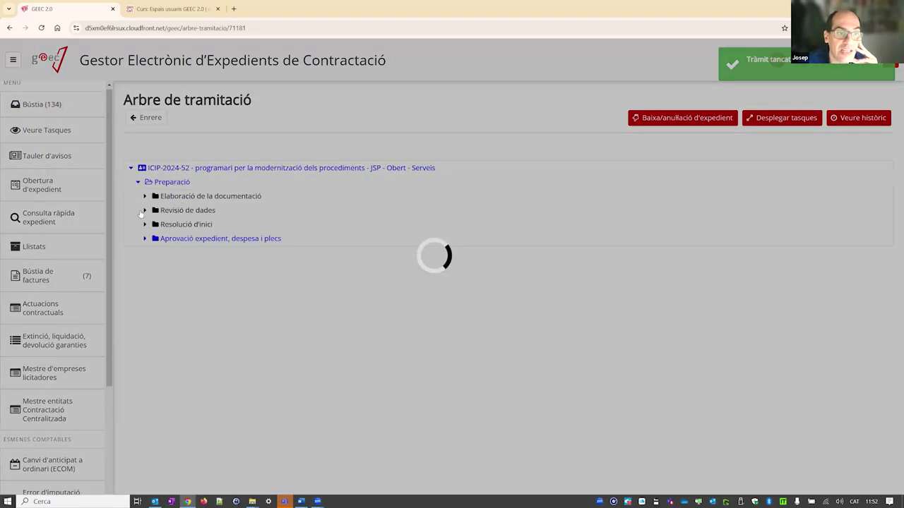
left_click(145, 238)
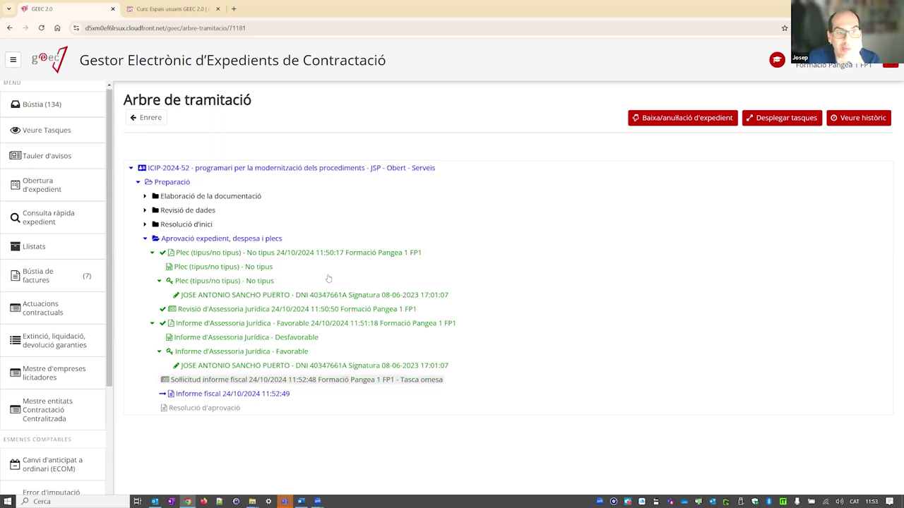
left_click(135, 120)
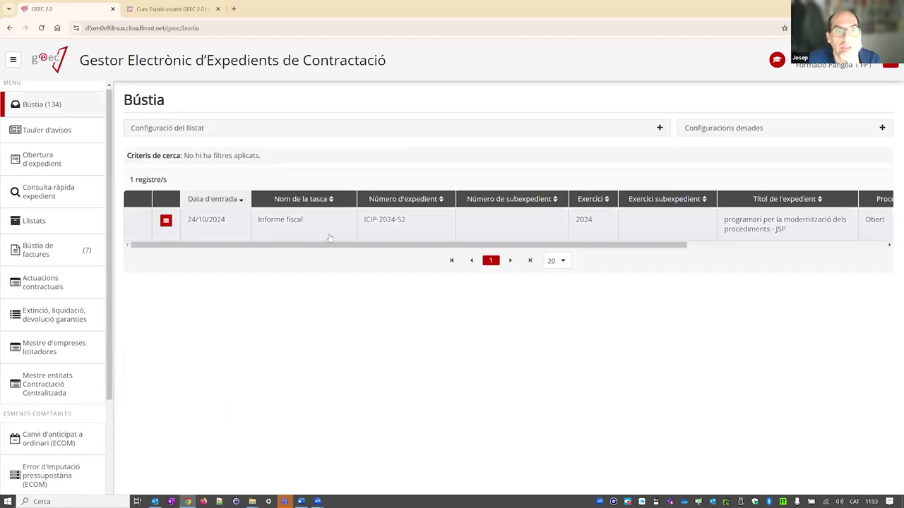
- Skip the Informe fiscal task, then upload ProvaDocumentSignat.pdf to the Resolució d'aprovació task
left_click(348, 232)
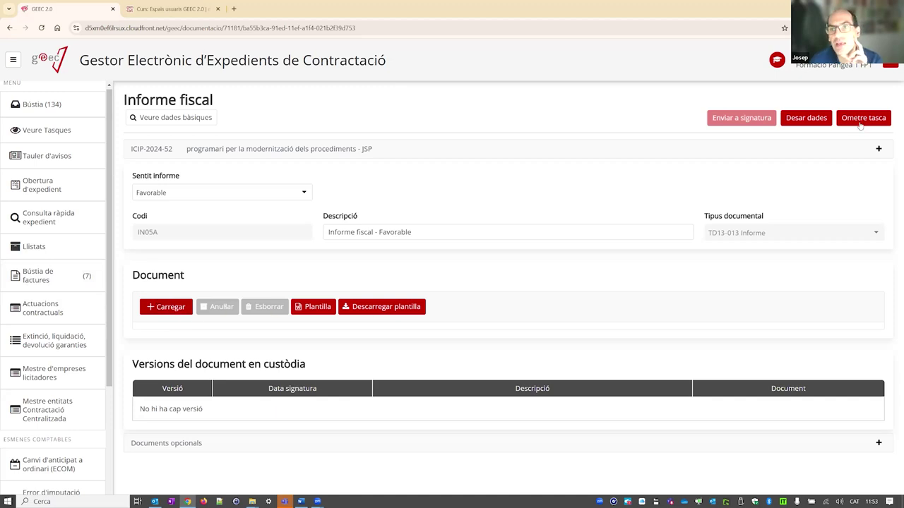
left_click(859, 125)
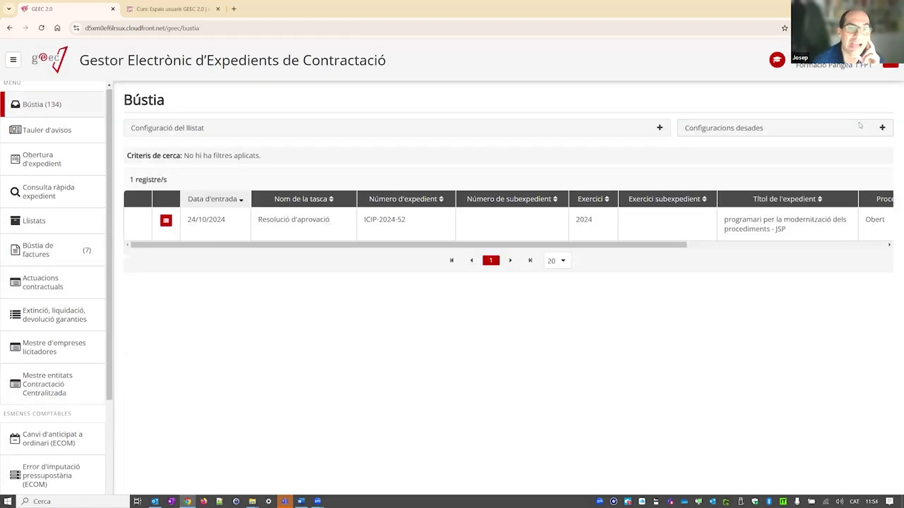
left_click(268, 229)
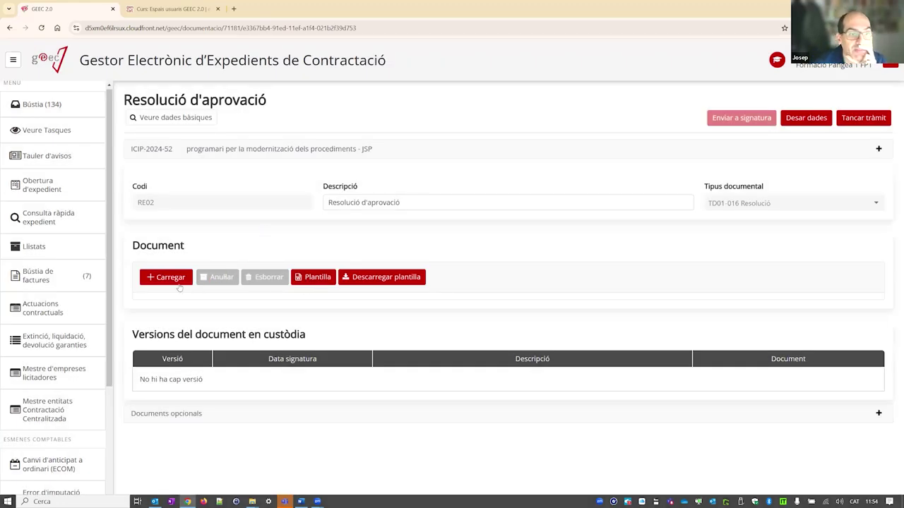
left_click(179, 278)
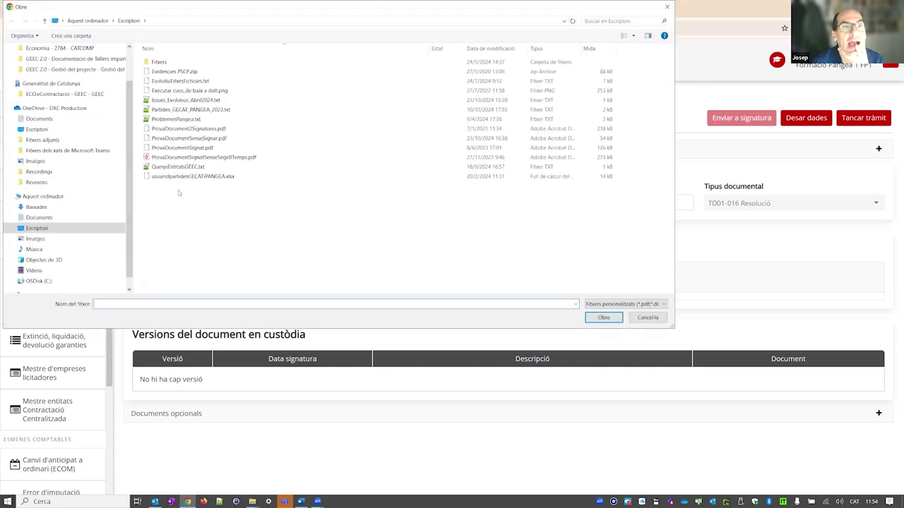
double_click(205, 150)
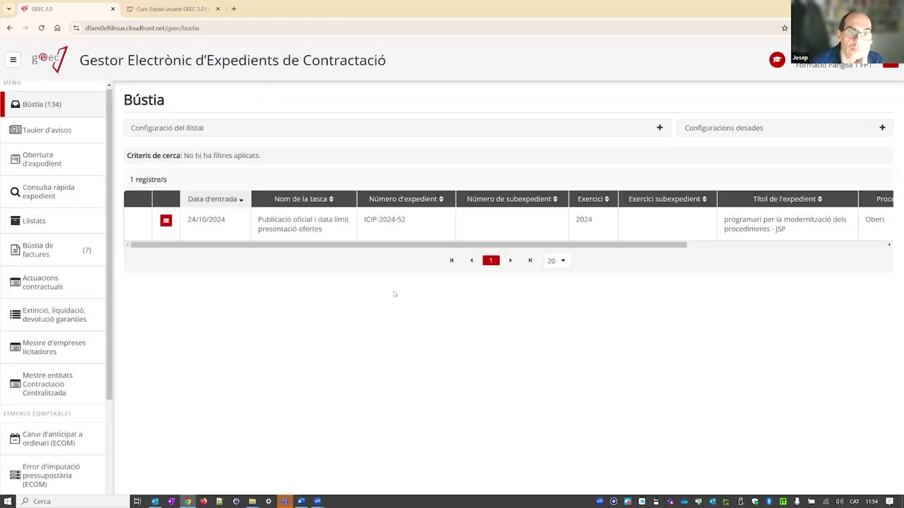
- Open the publication and offer deadline task and save lot 1's call and applications data
left_click(293, 235)
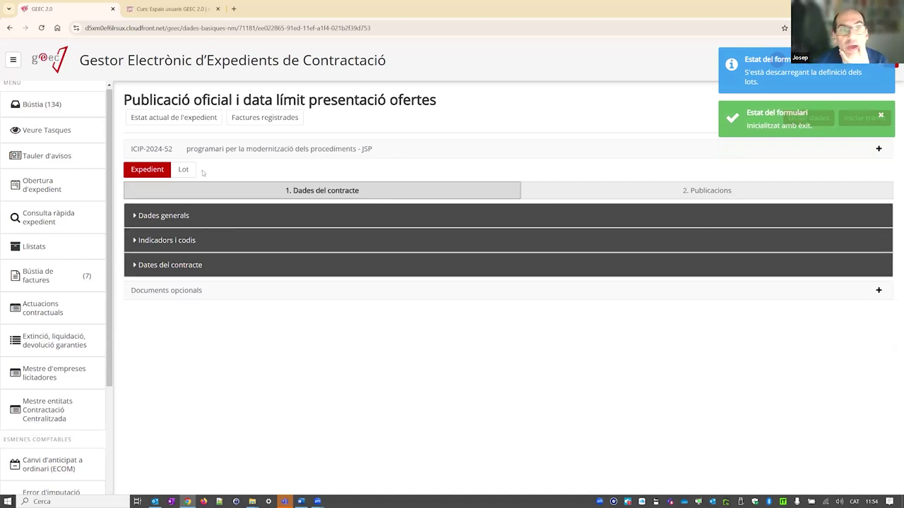
left_click(183, 170)
left_click(211, 169)
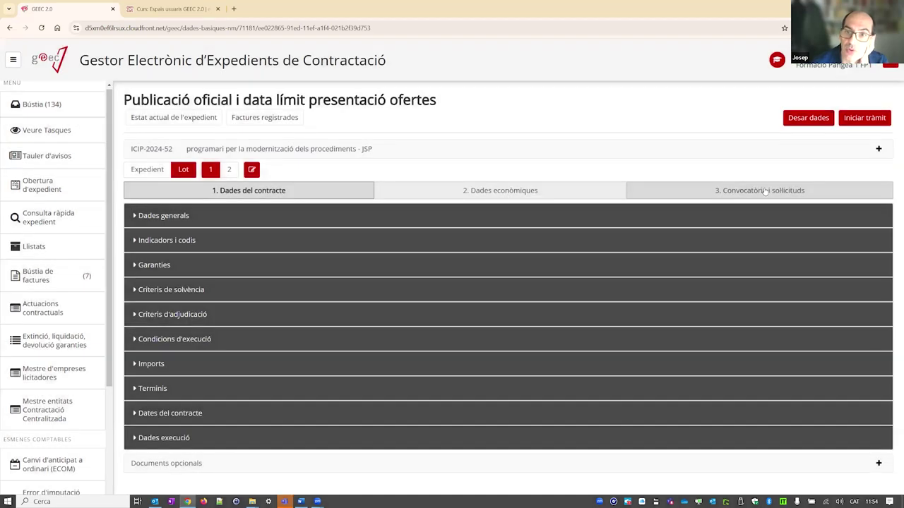
left_click(761, 195)
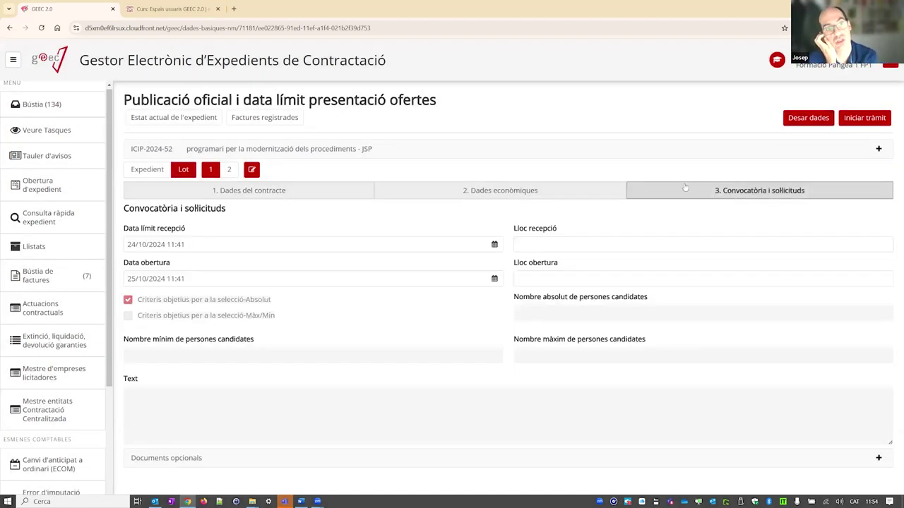
left_click(799, 119)
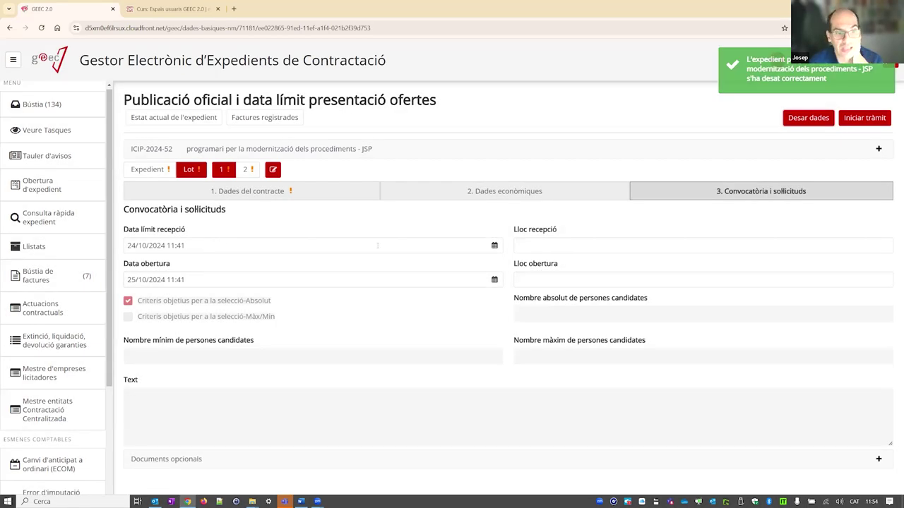
- Set lot 1's Termini formalització to 15 with period unit Dies
left_click(250, 193)
left_click(502, 437)
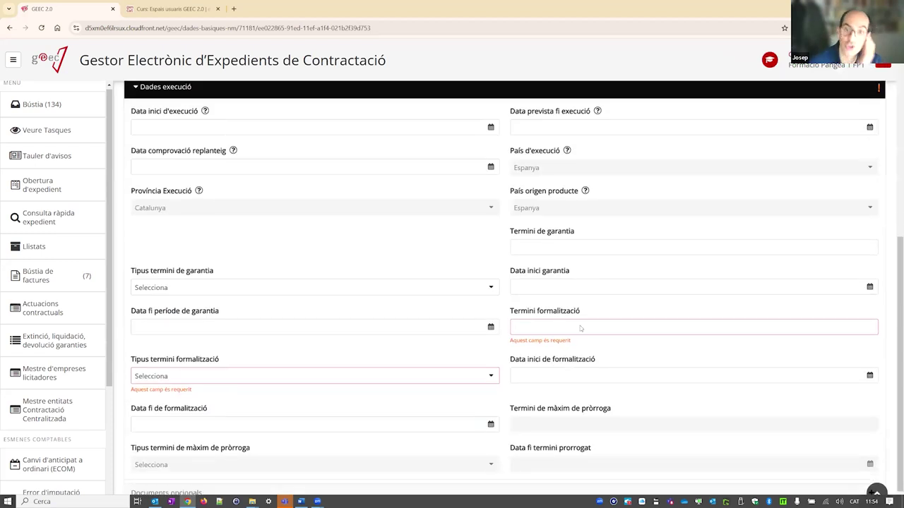
left_click(536, 326)
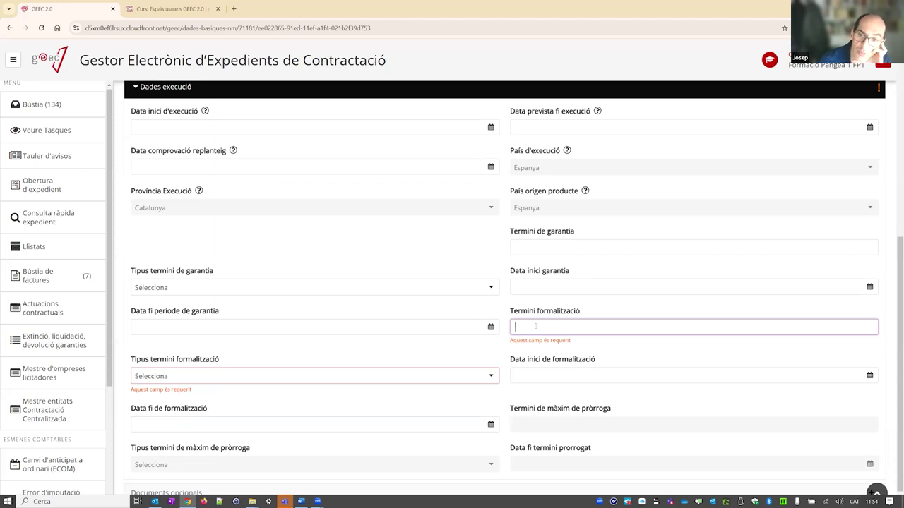
type("15")
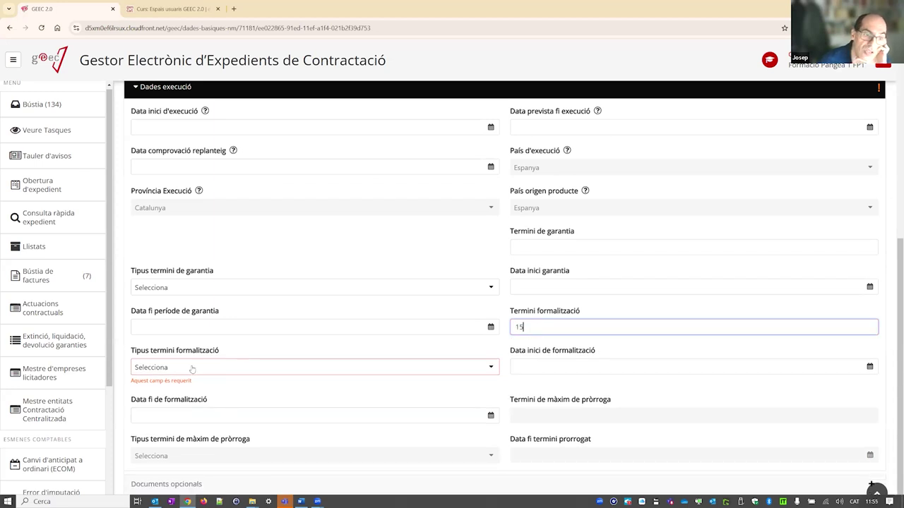
left_click(191, 368)
left_click(189, 390)
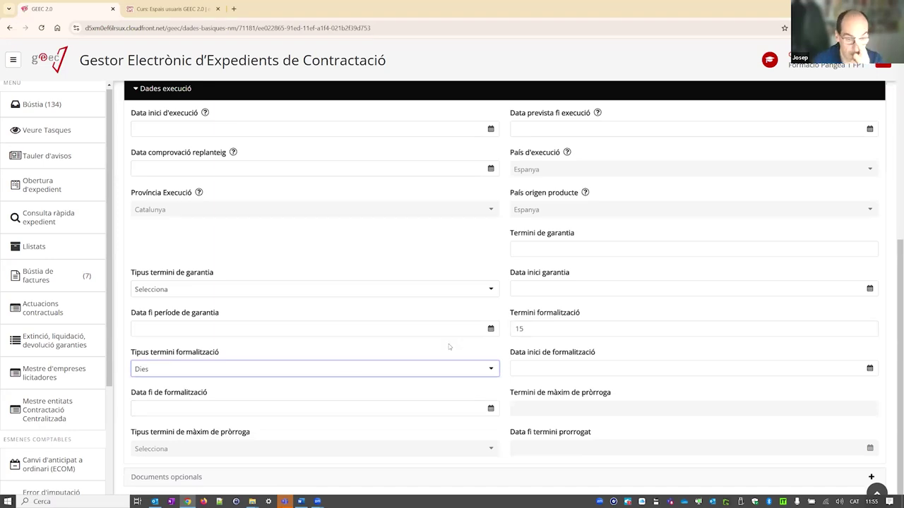
scroll(522, 328, "up", 1)
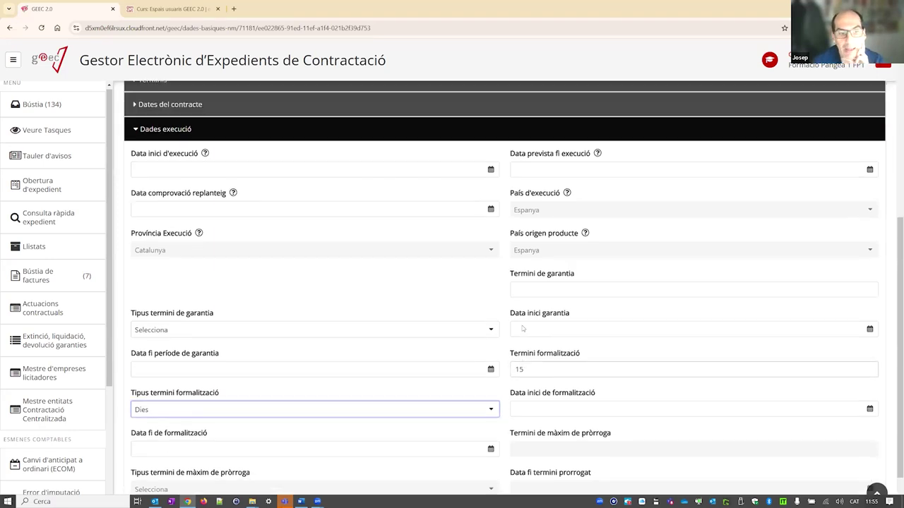
scroll(523, 328, "up", 5)
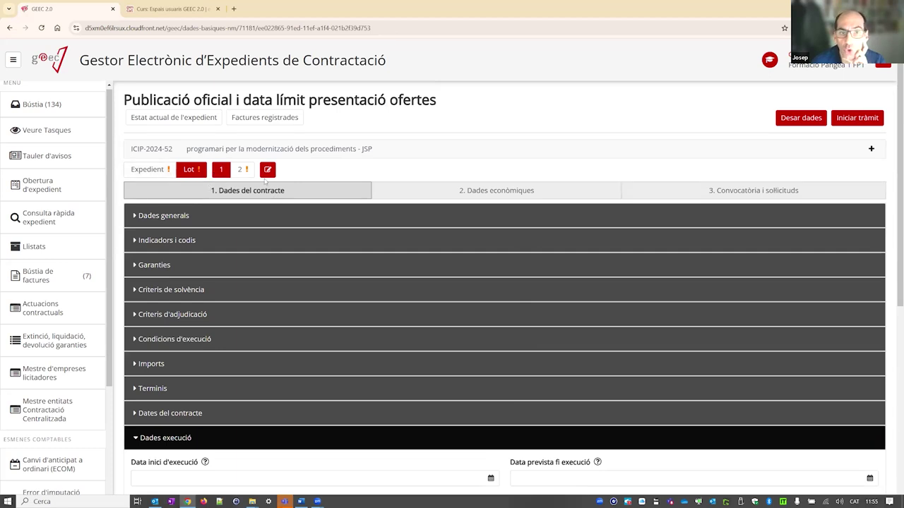
- Enter 15 in lot 2's Termini formalització, then return to the expedient-level contract data
left_click(240, 170)
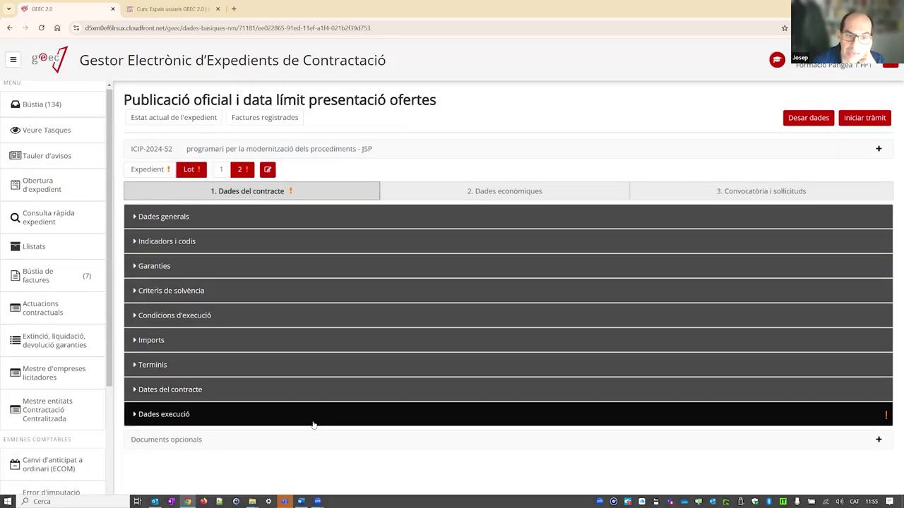
left_click(313, 422)
scroll(463, 328, "down", 5)
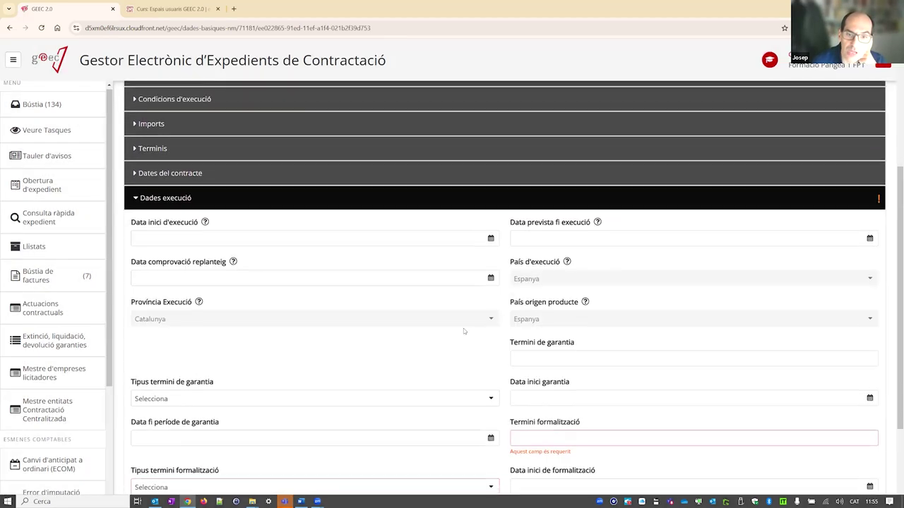
scroll(540, 374, "down", 1)
left_click(559, 308)
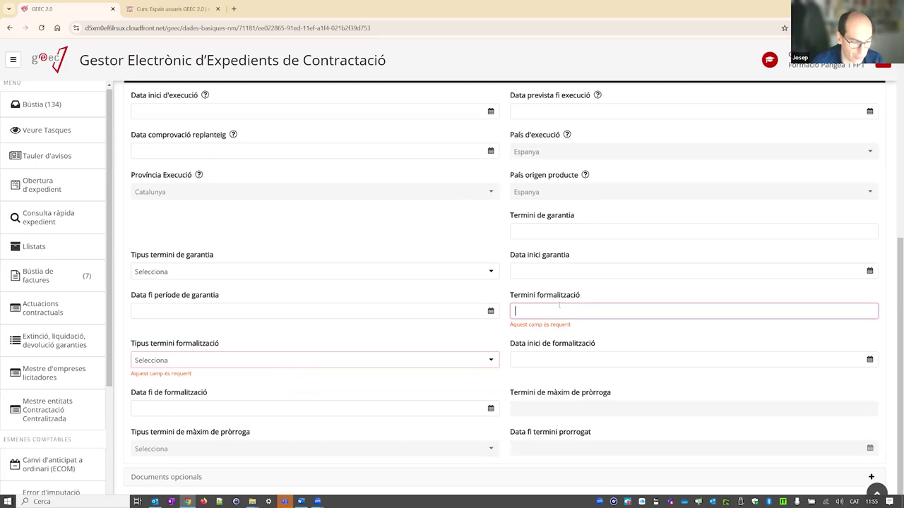
type("15")
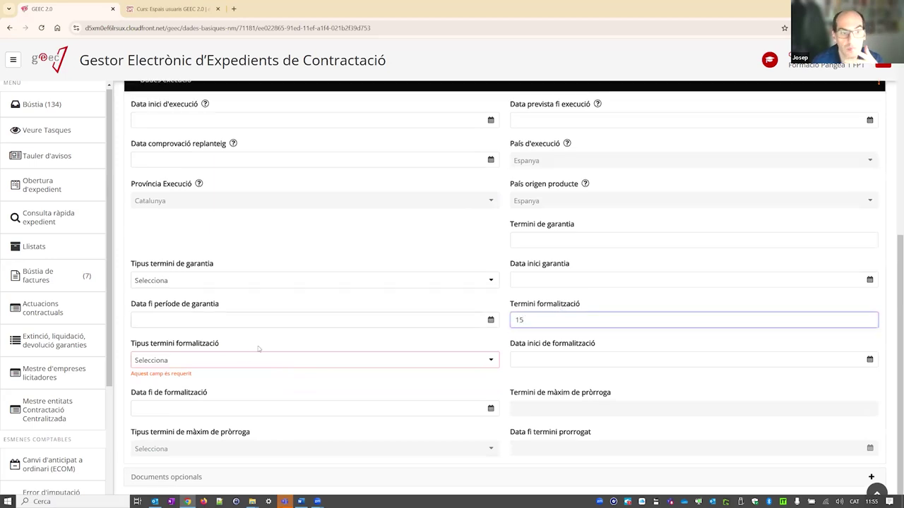
left_click(219, 360)
scroll(233, 356, "up", 6)
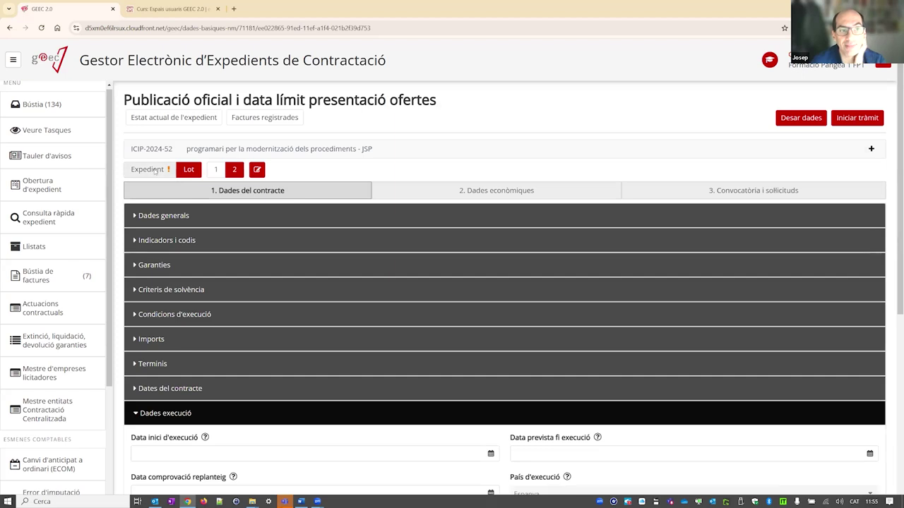
left_click(172, 171)
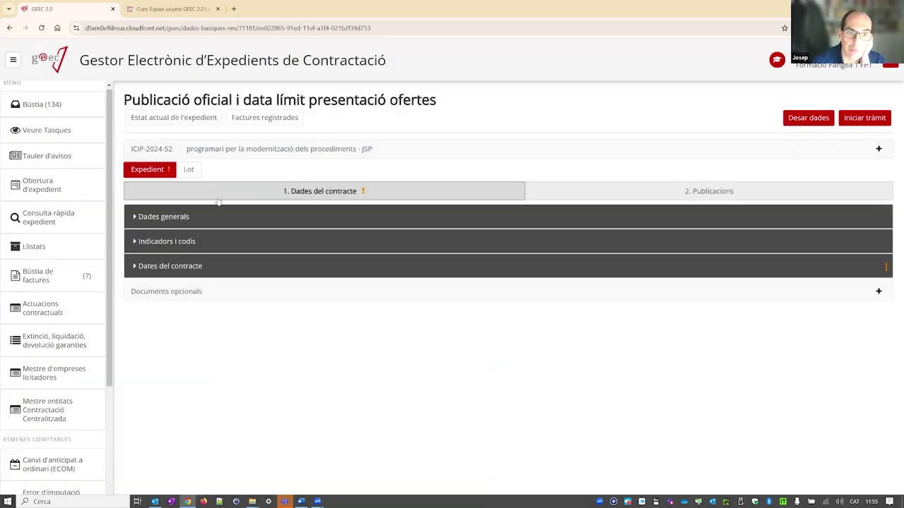
- Set Data de fiscalització to 24/10/2024 and save the expedient data
left_click(497, 272)
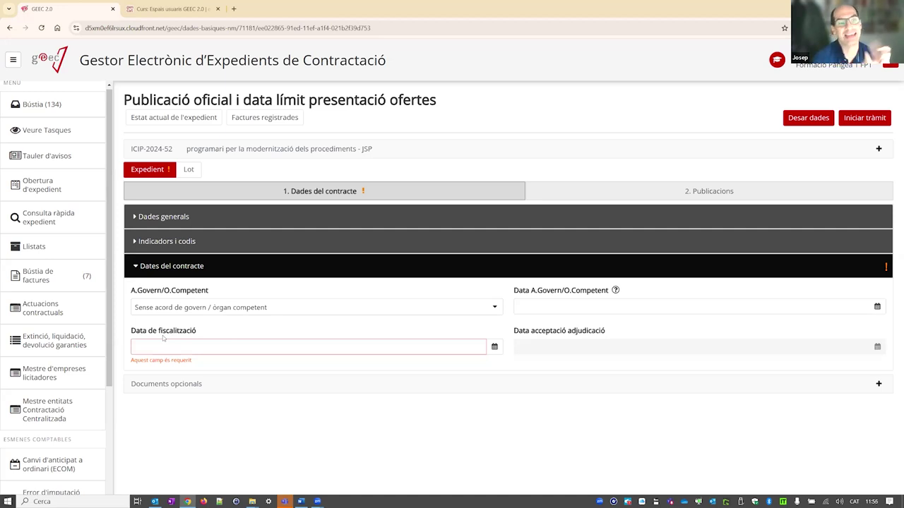
left_click(168, 348)
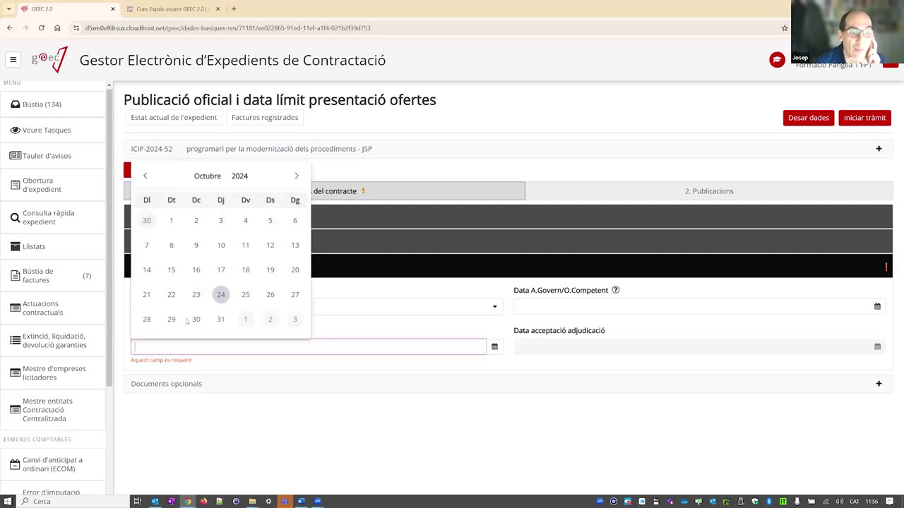
left_click(221, 297)
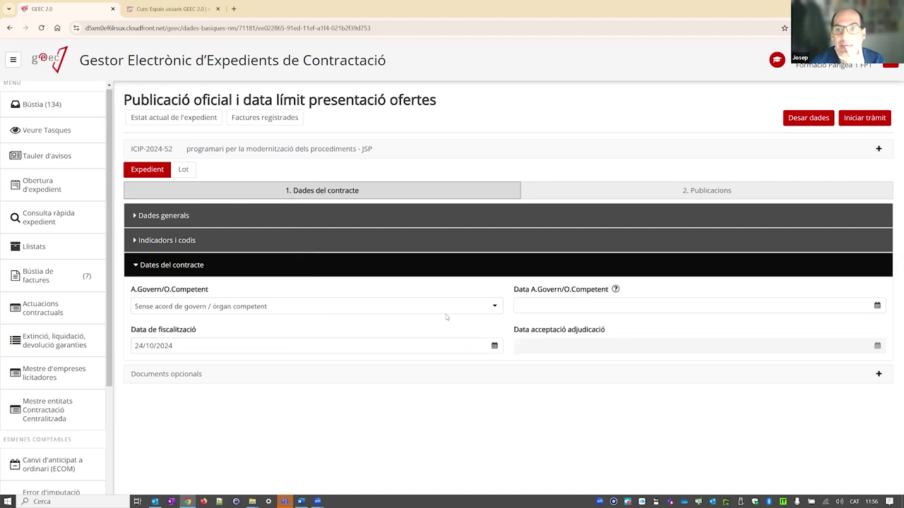
left_click(819, 121)
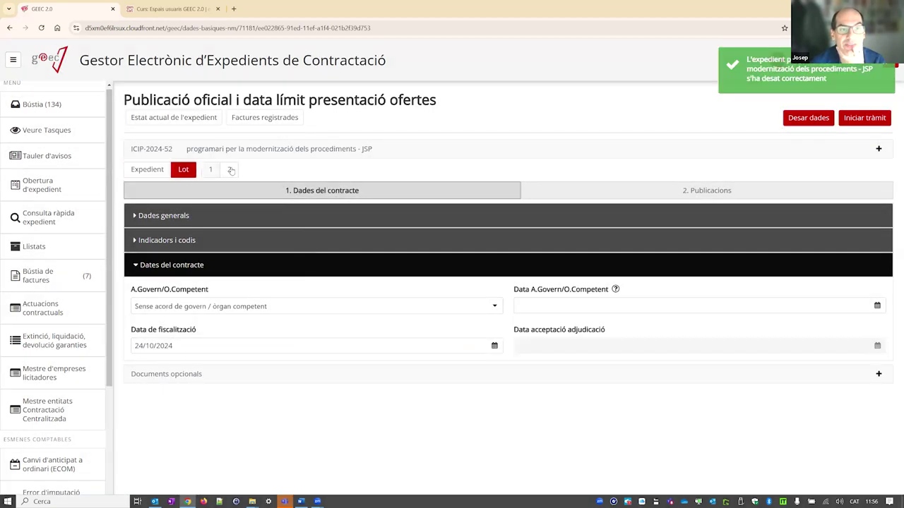
- From lot 2's Convocatòria i sol·licituds data, start the procedure's next tràmit
left_click(229, 170)
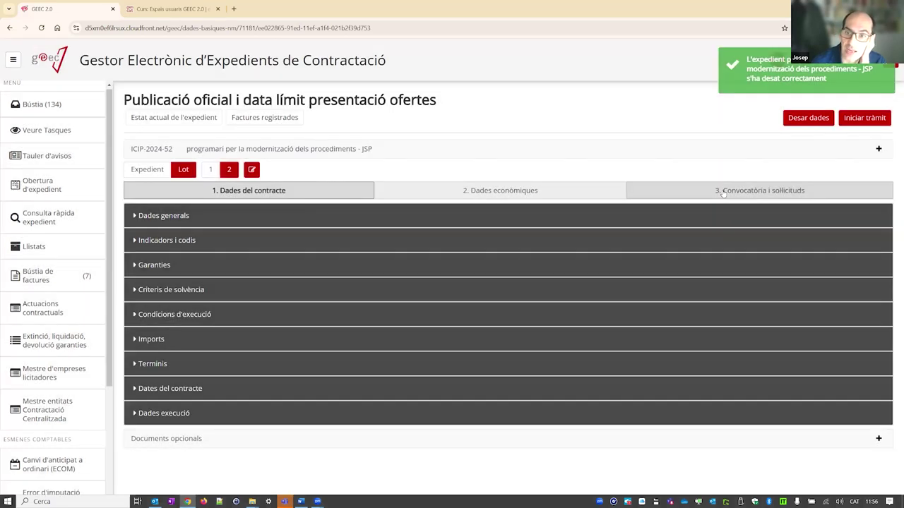
left_click(723, 192)
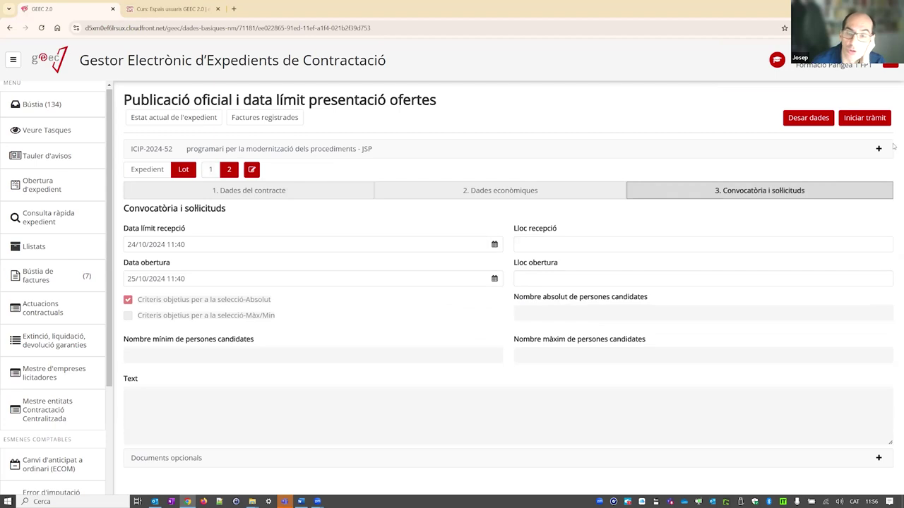
left_click(865, 118)
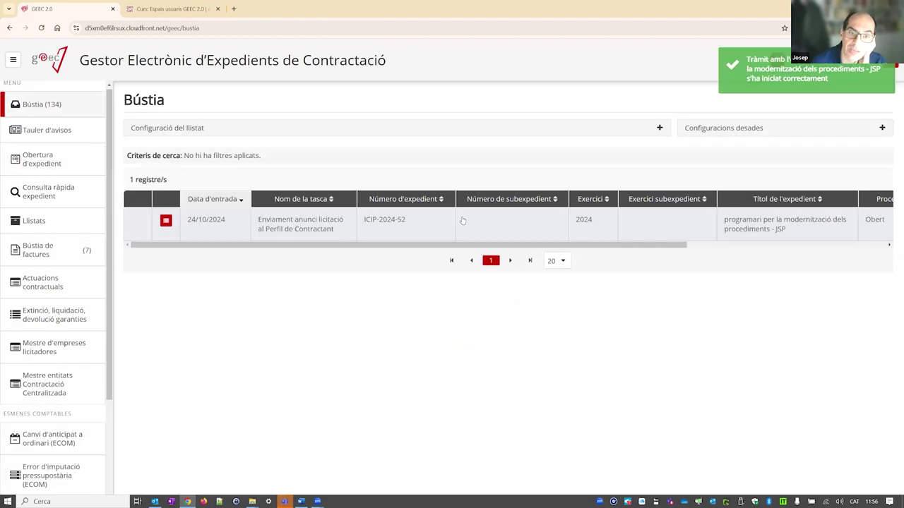
- Open the Enviament anunci licitació al Perfil de Contractant task for ICIP-2024-52 from the Bústia
left_click(295, 229)
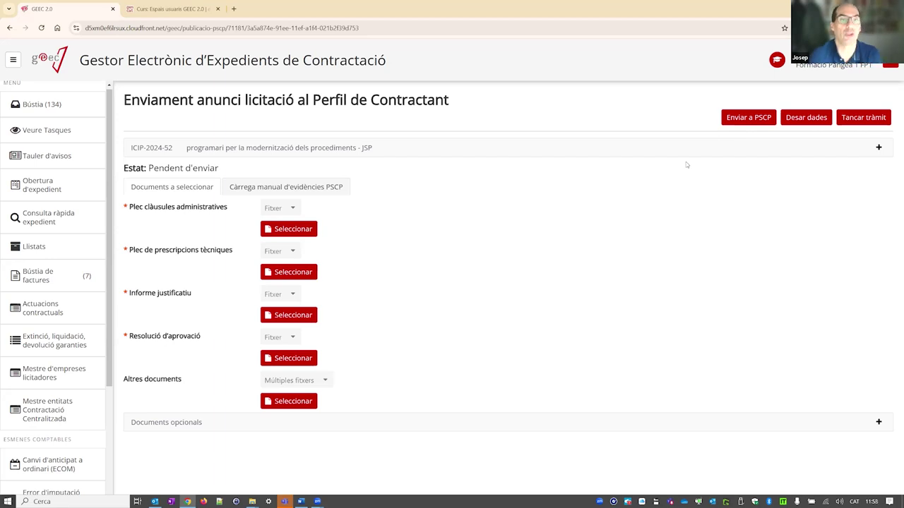
- Link PC03 to the Plec clàusules administratives slot and PC01 to Plec de prescripcions tècniques
left_click(295, 230)
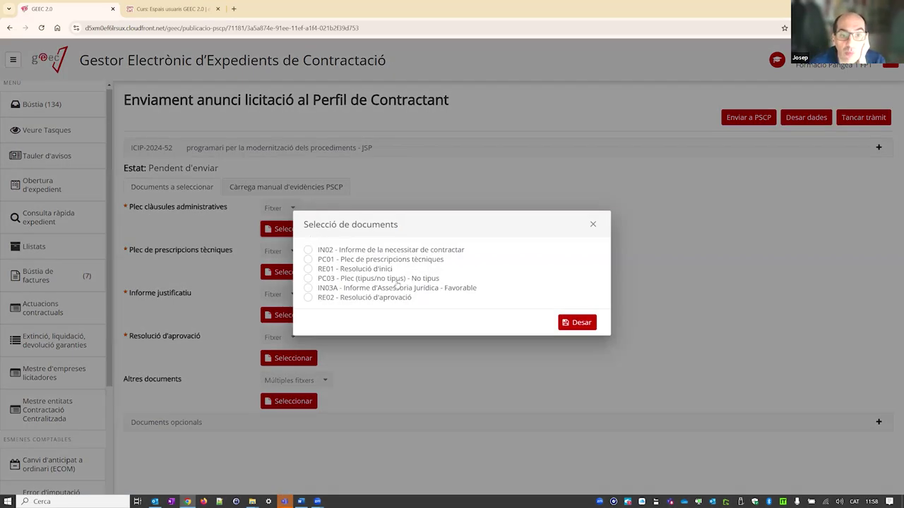
left_click(392, 279)
left_click(582, 324)
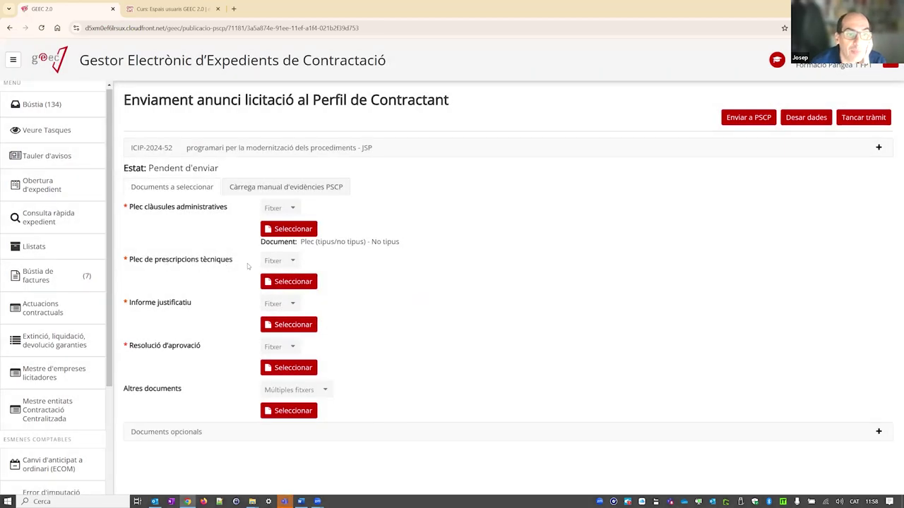
left_click(286, 285)
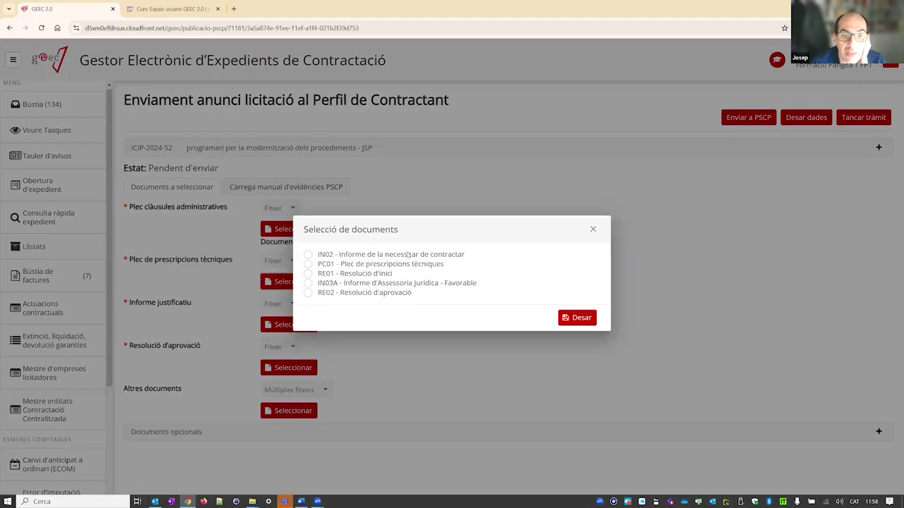
left_click(353, 264)
left_click(577, 318)
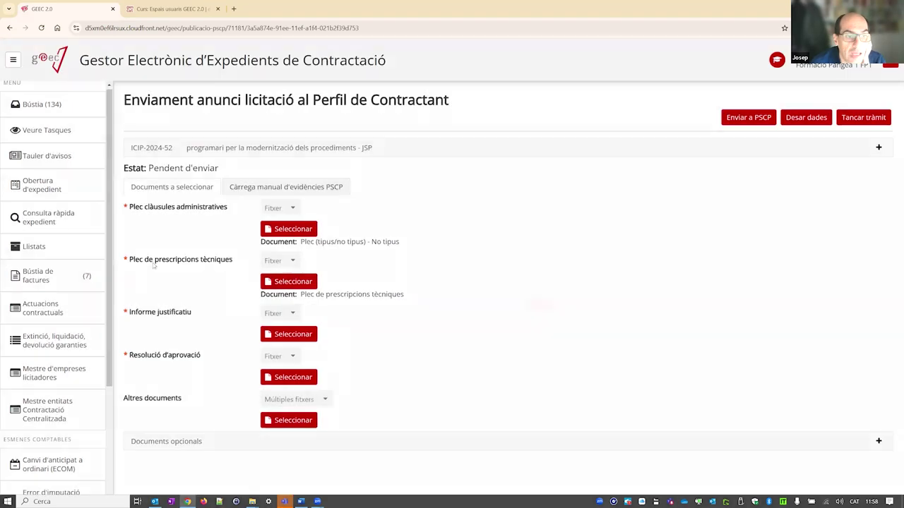
- Link IN02 to Informe justificatiu and RE02 to Resolució d'aprovació, adding no extra documents
left_click(300, 334)
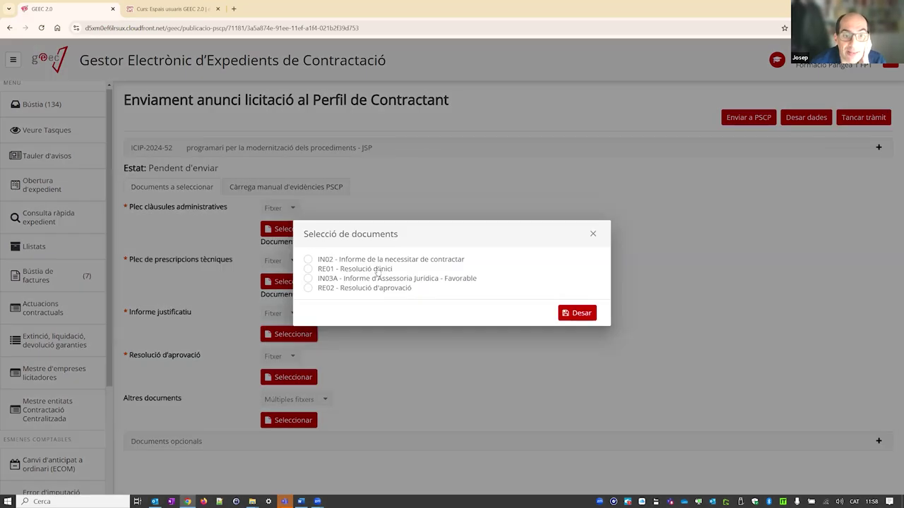
left_click(423, 259)
left_click(564, 312)
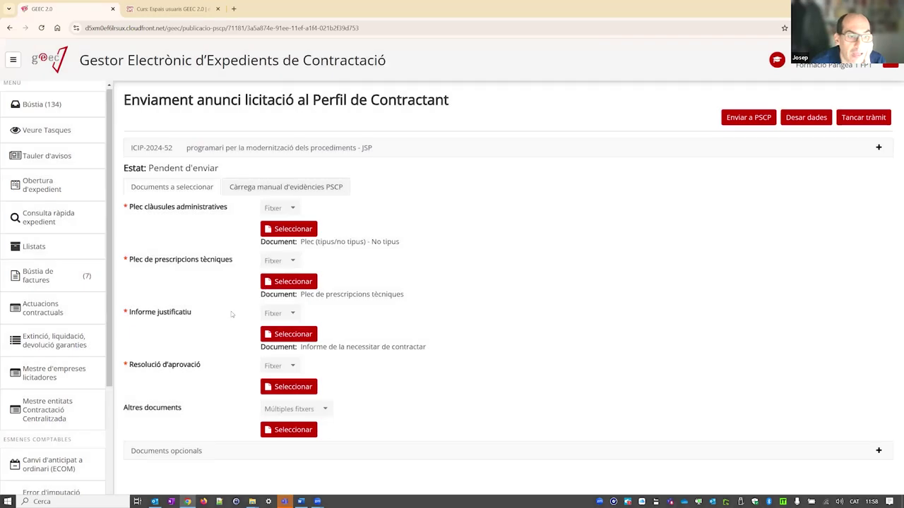
left_click(291, 386)
left_click(376, 283)
left_click(568, 311)
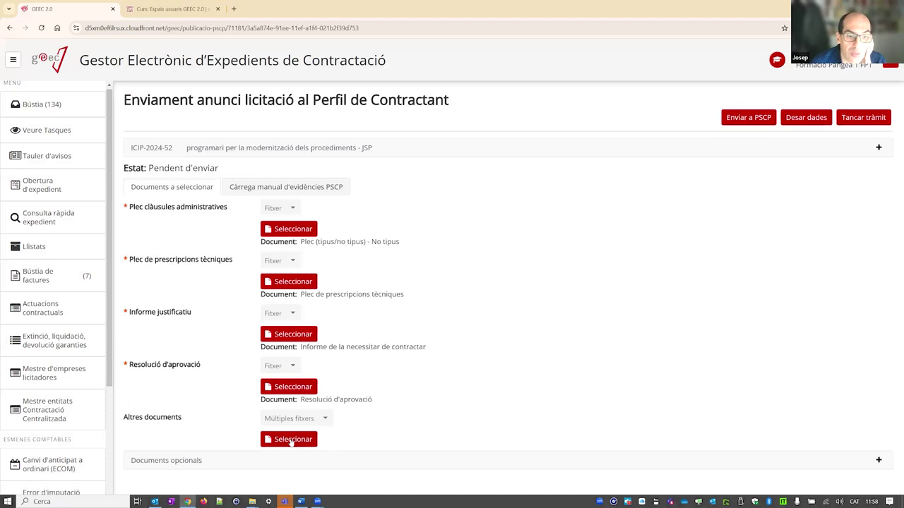
left_click(291, 441)
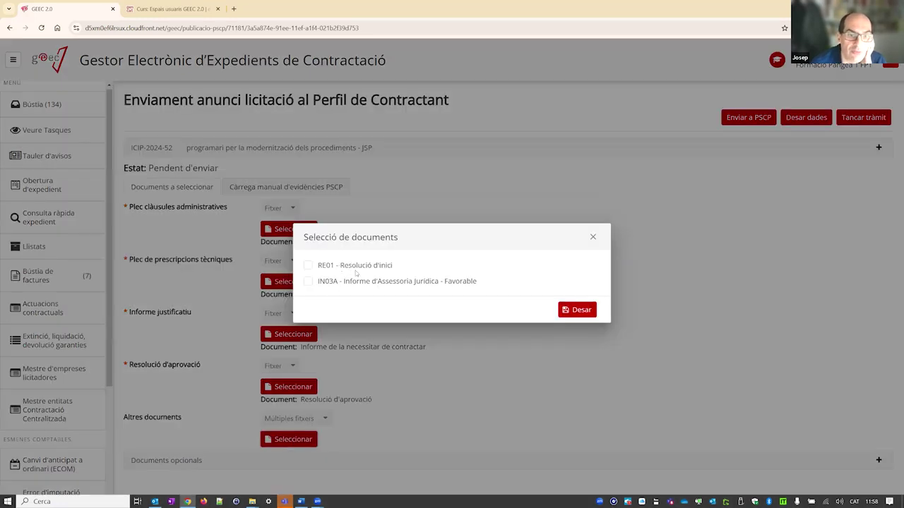
left_click(593, 238)
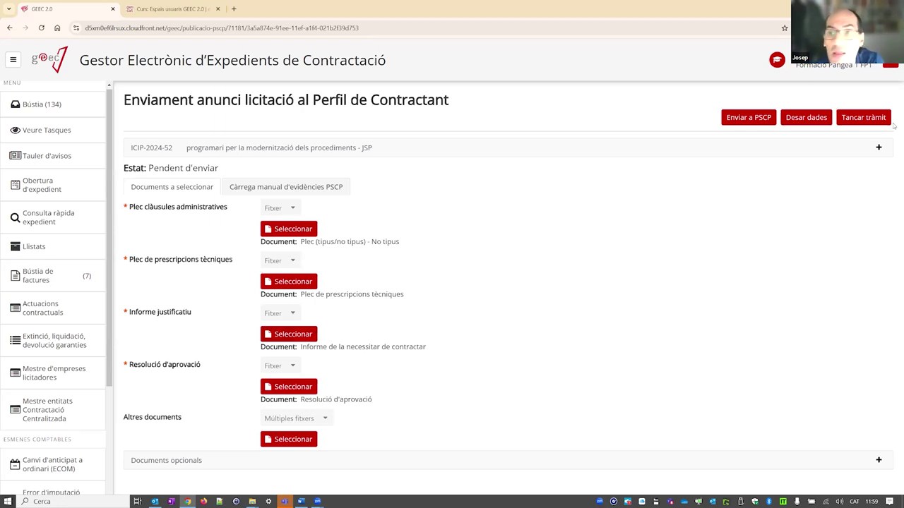
- Attempt to close the task, dismiss the validation errors, and open the manual PSCP evidence form and a new tab
left_click(866, 118)
left_click(867, 119)
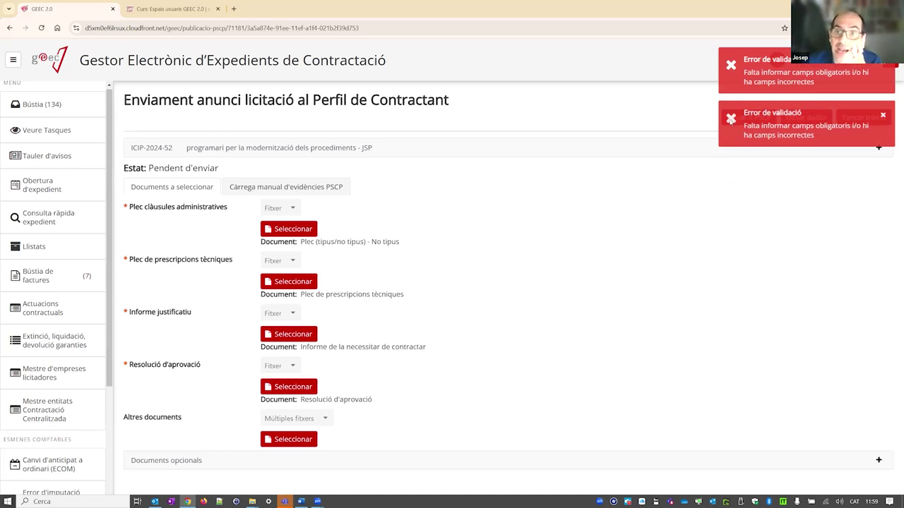
left_click(883, 115)
left_click(883, 68)
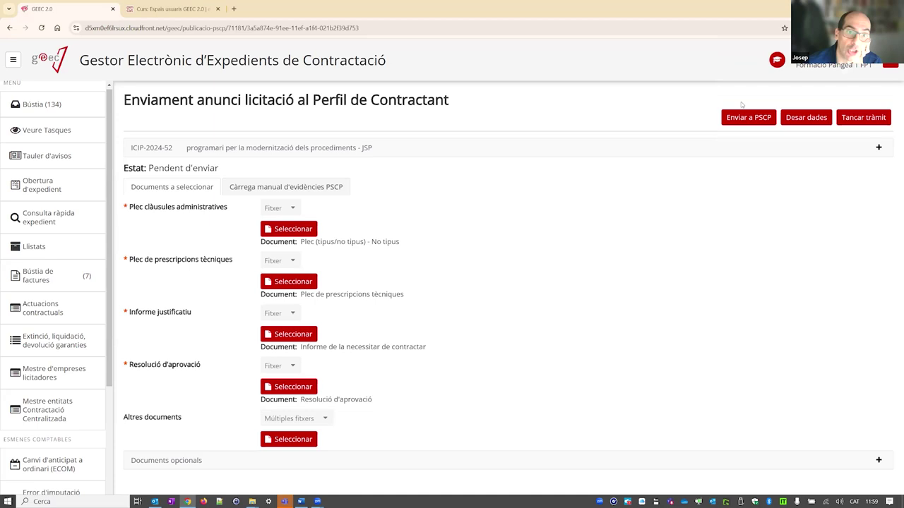
left_click(292, 195)
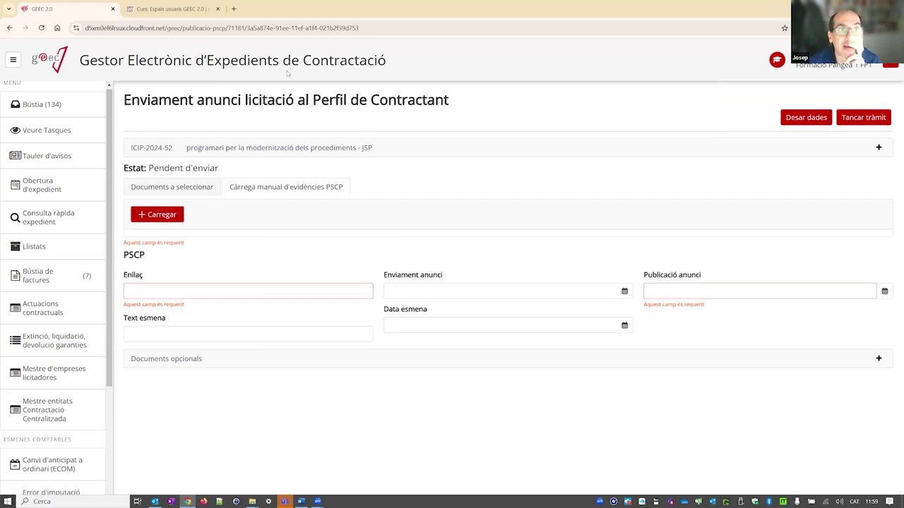
left_click(234, 9)
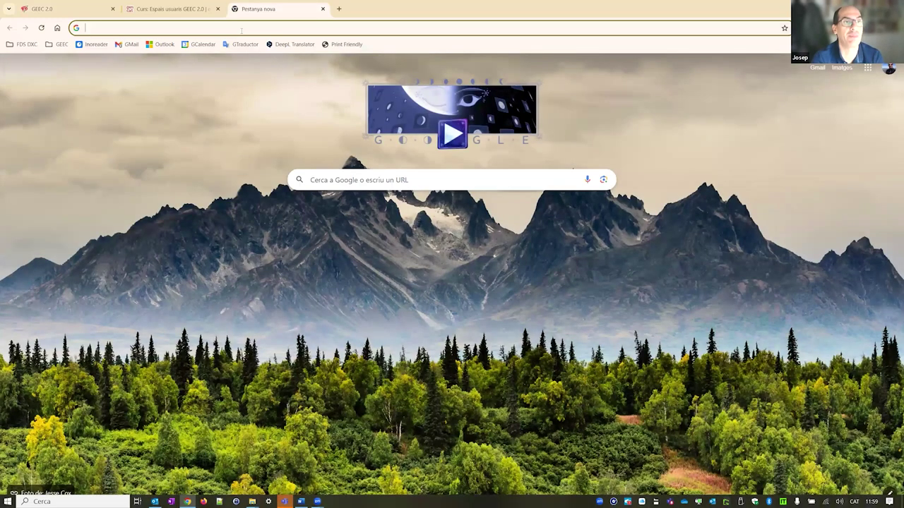
- Search 'pscp gencat', accept cookies, and open the gencat PSCP page for companies
type("pscp")
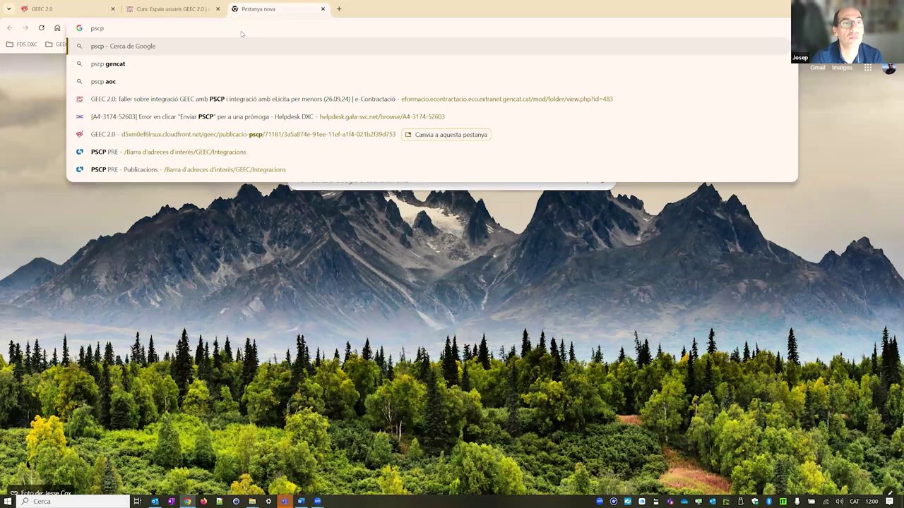
key("Down")
key("Return")
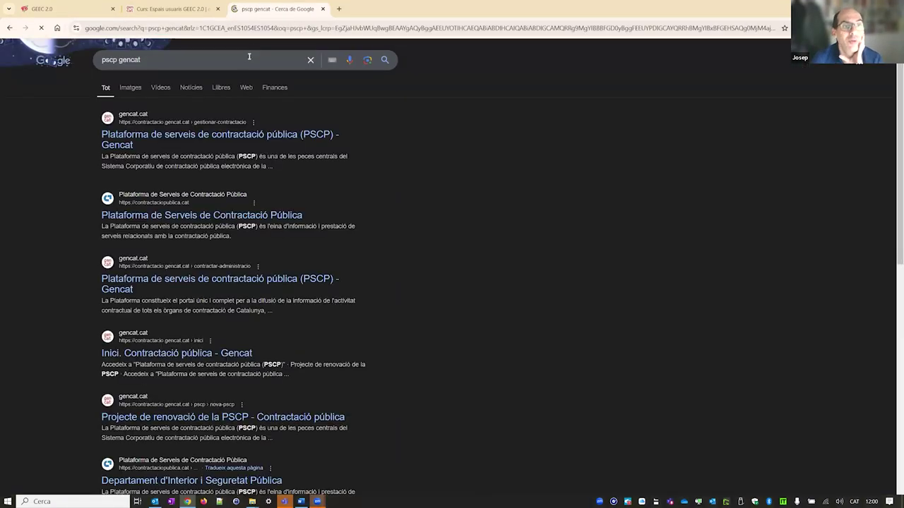
left_click(229, 137)
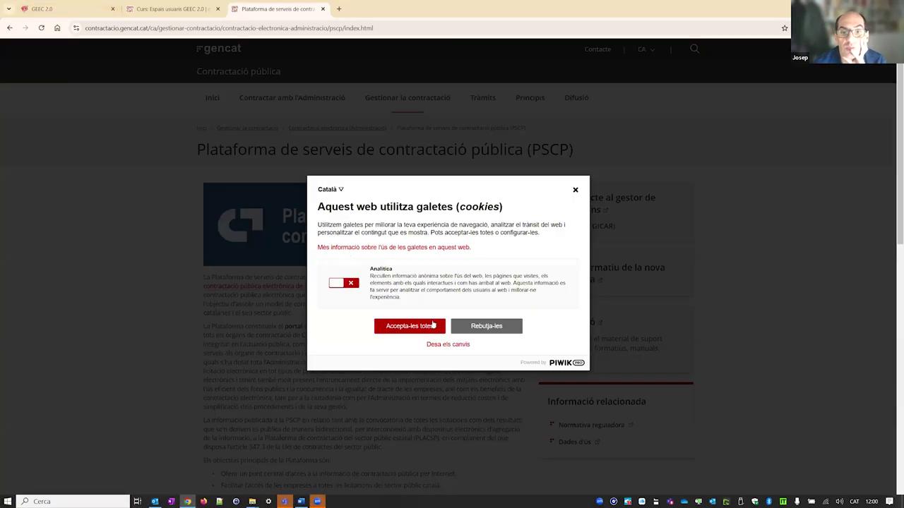
left_click(427, 327)
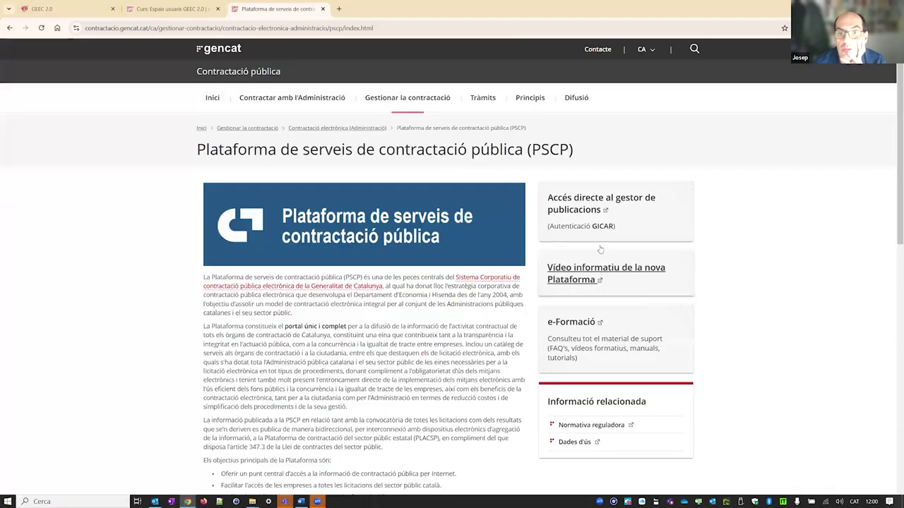
left_click(571, 207)
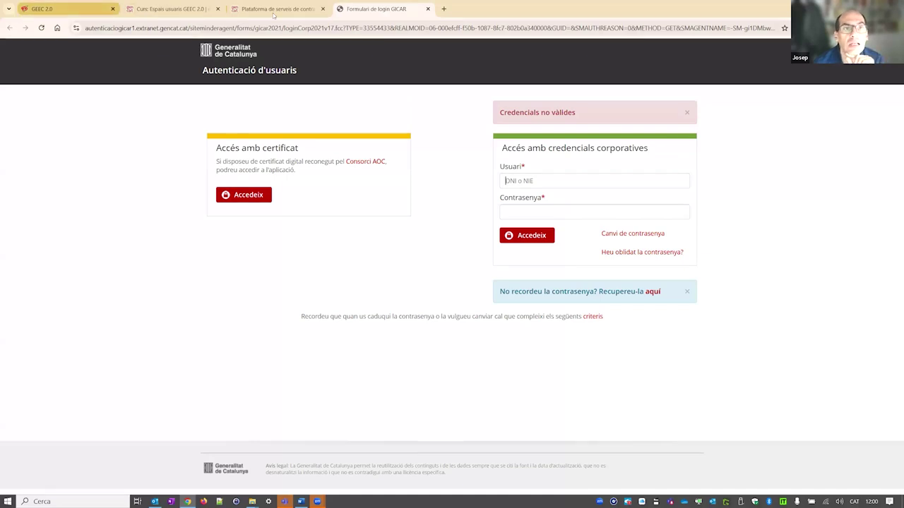
left_click(274, 10)
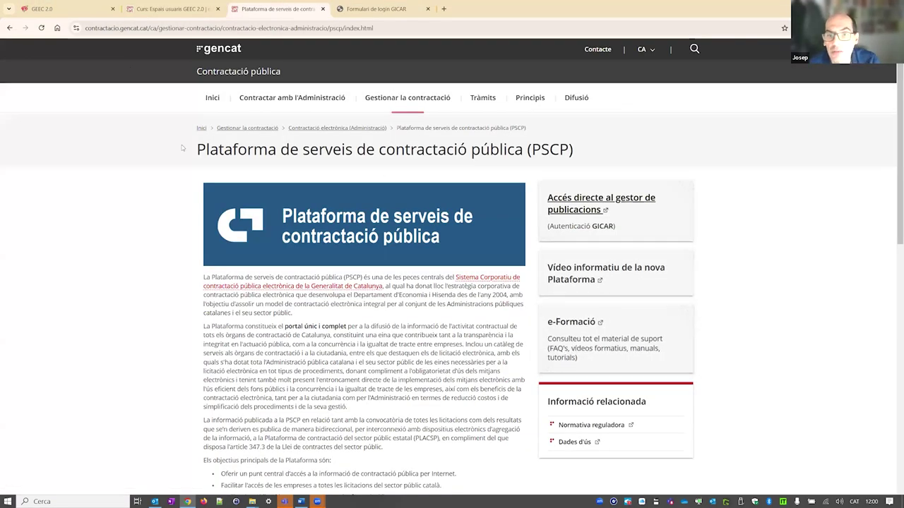
left_click(10, 28)
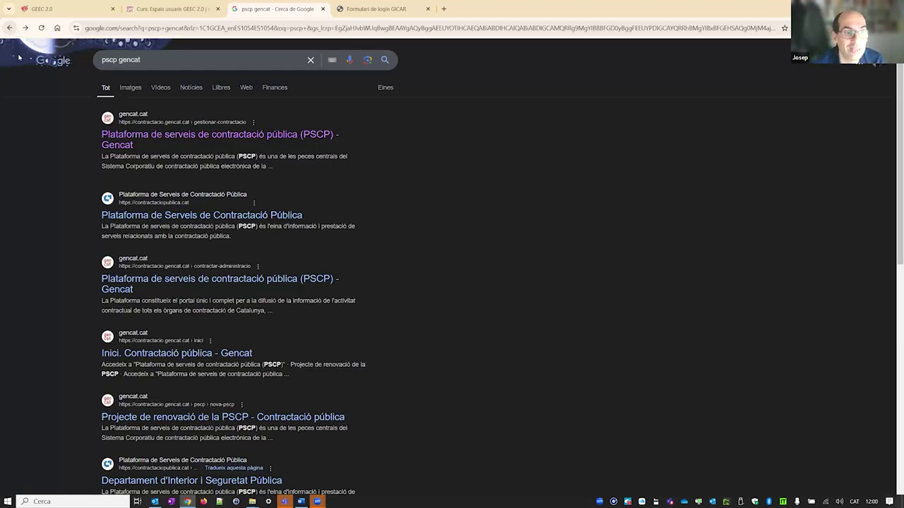
left_click(150, 277)
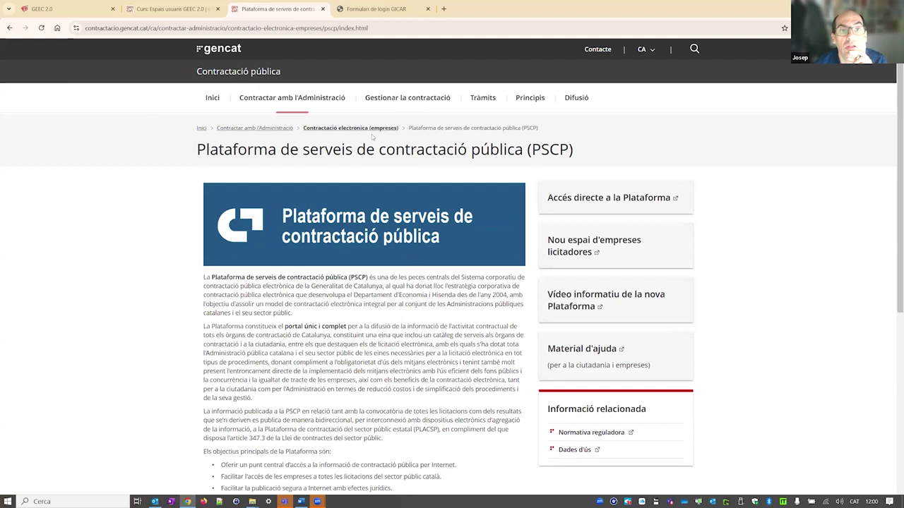
- Open the Plataforma de Serveis de Contractació Pública directly and accept all cookies
left_click(609, 198)
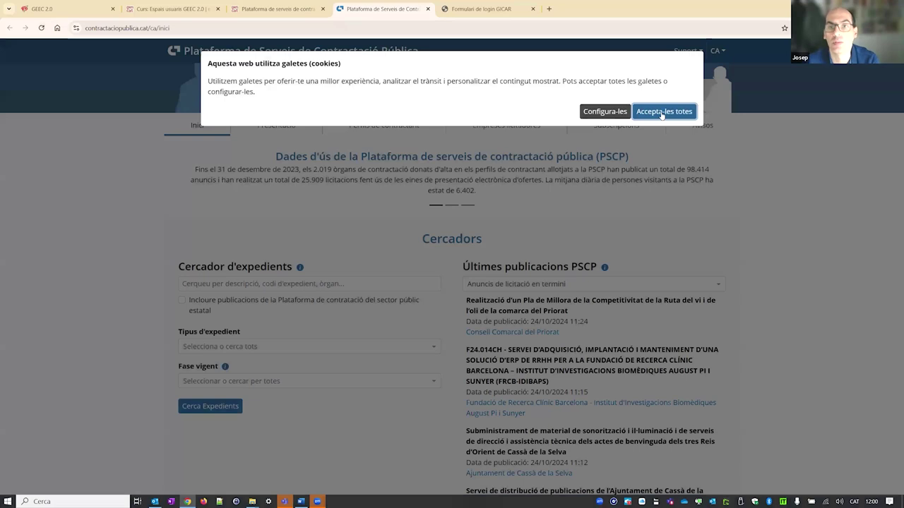
left_click(604, 111)
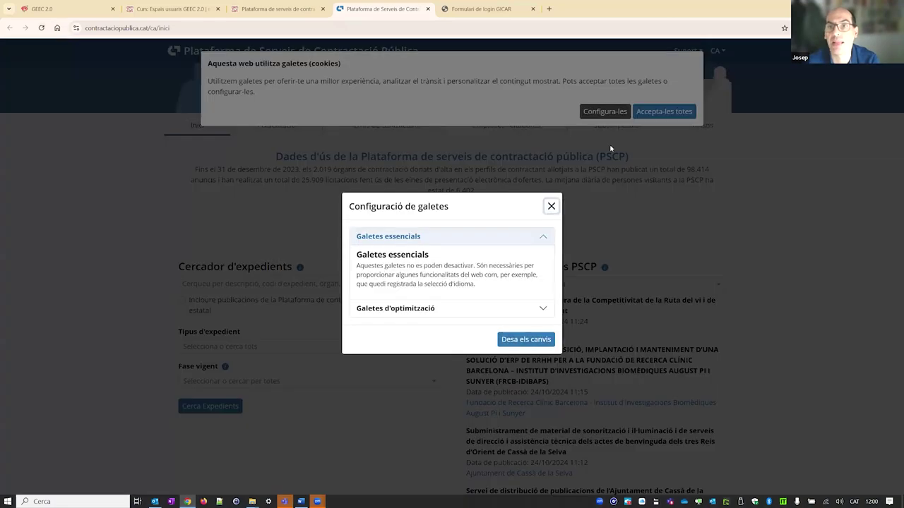
left_click(610, 149)
left_click(663, 111)
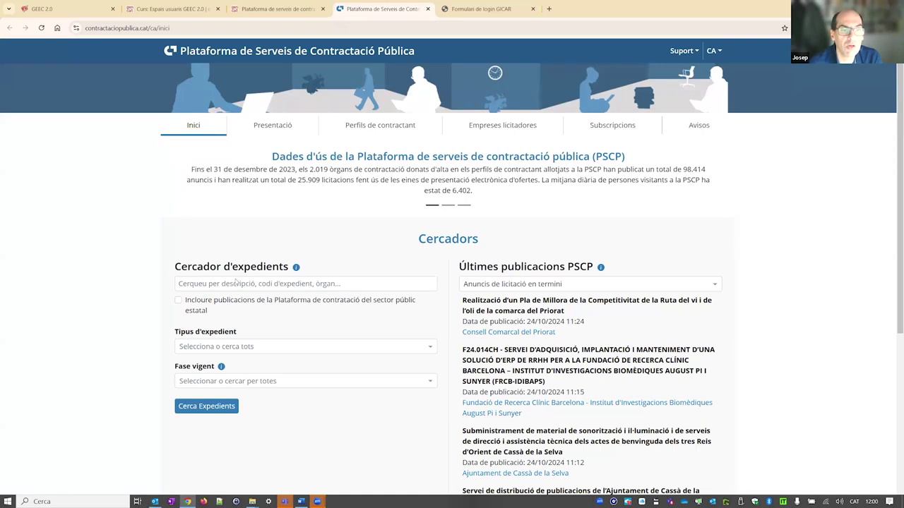
- Find the Servei d'atenció al públic tender's Anunci de licitació among published expedients, then return to GEEC
left_click(206, 407)
scroll(425, 315, "down", 4)
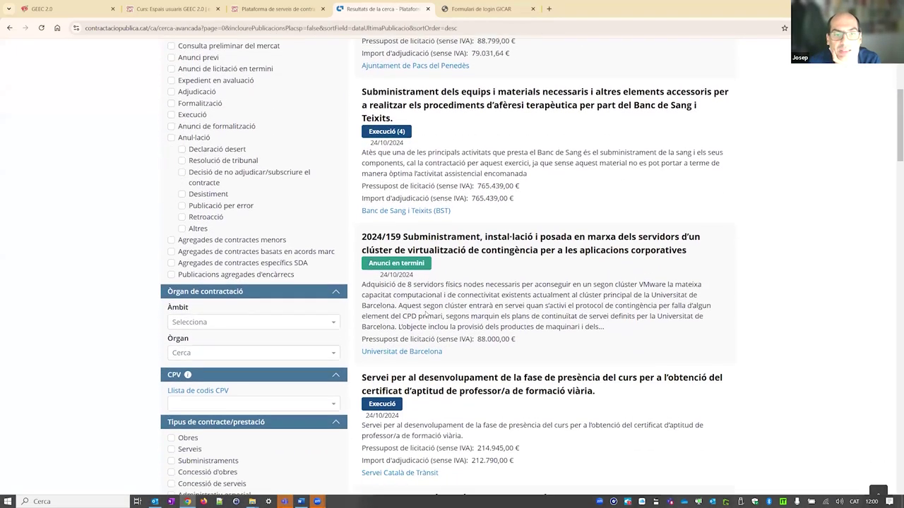
scroll(426, 315, "down", 4)
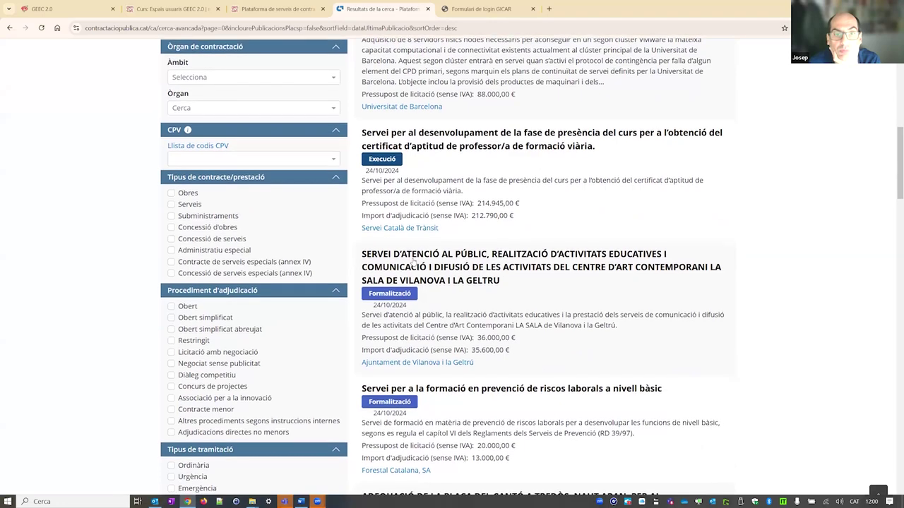
left_click(413, 261)
left_click(294, 237)
scroll(376, 277, "down", 5)
scroll(377, 281, "down", 2)
scroll(376, 281, "up", 7)
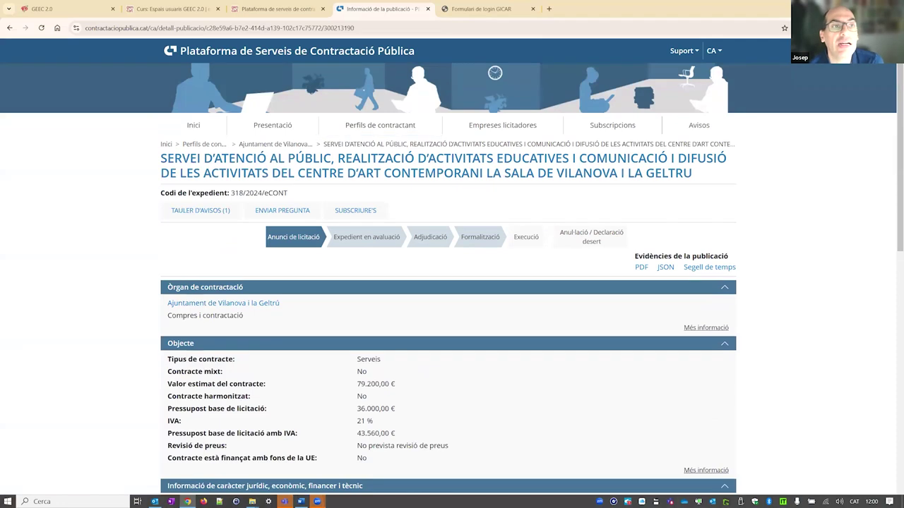
left_click(43, 8)
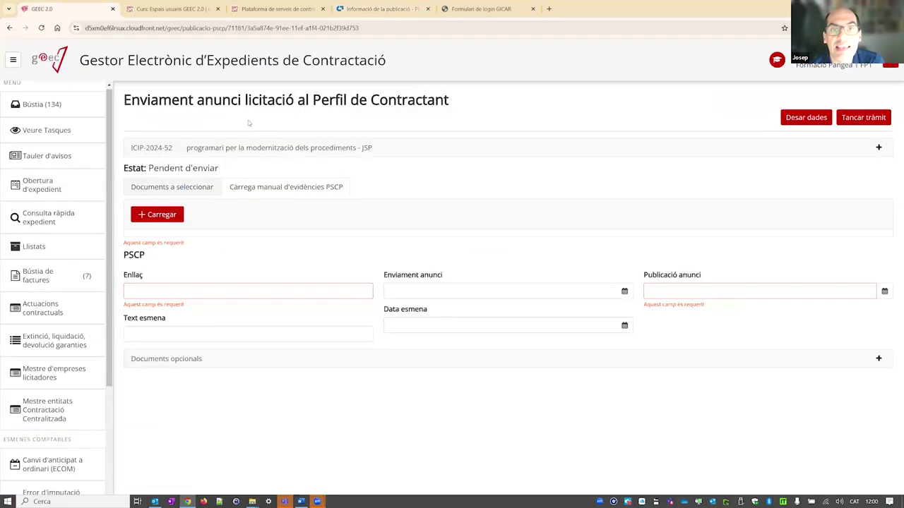
left_click(188, 189)
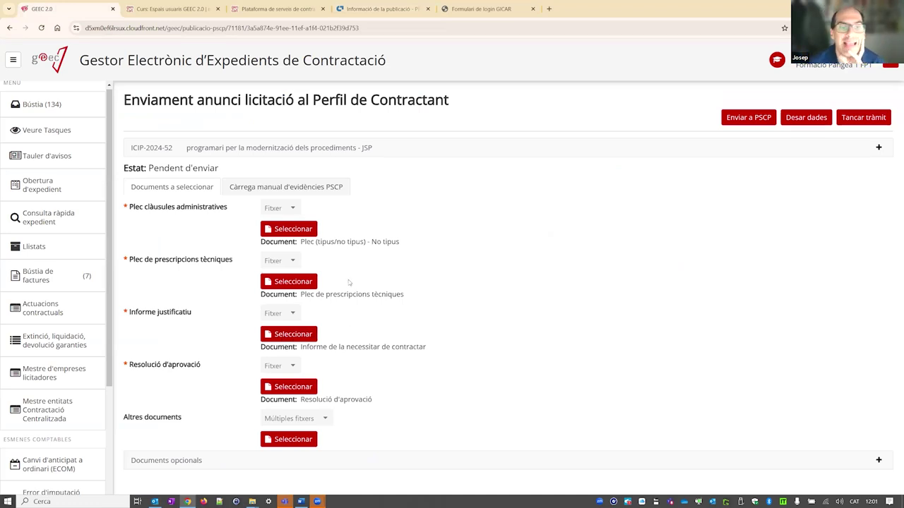
left_click(281, 187)
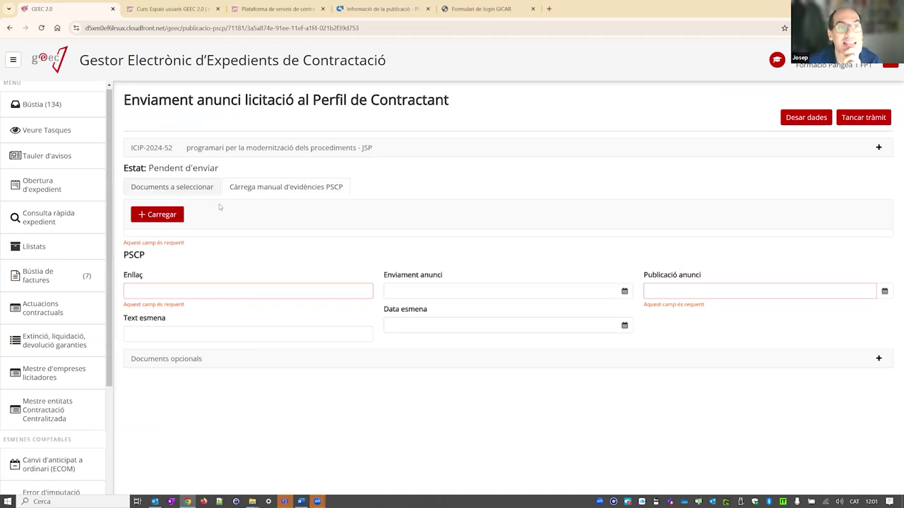
left_click(349, 9)
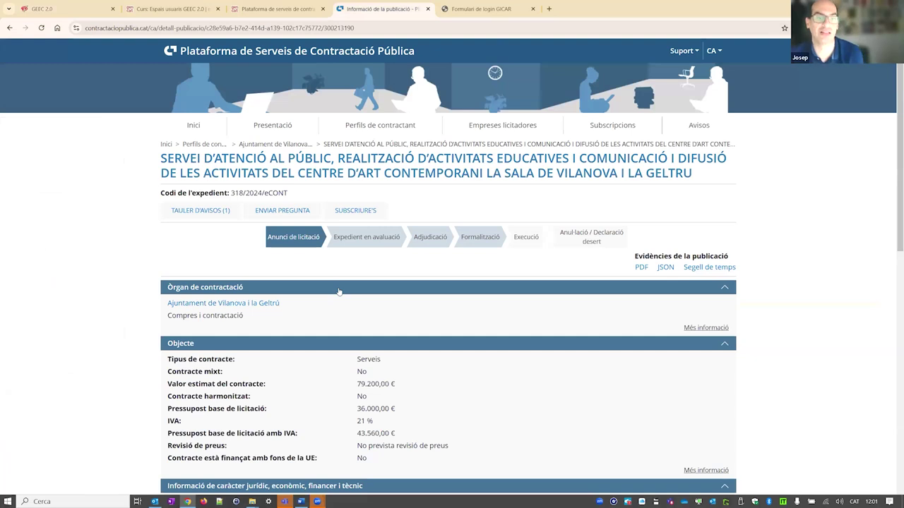
scroll(339, 292, "down", 9)
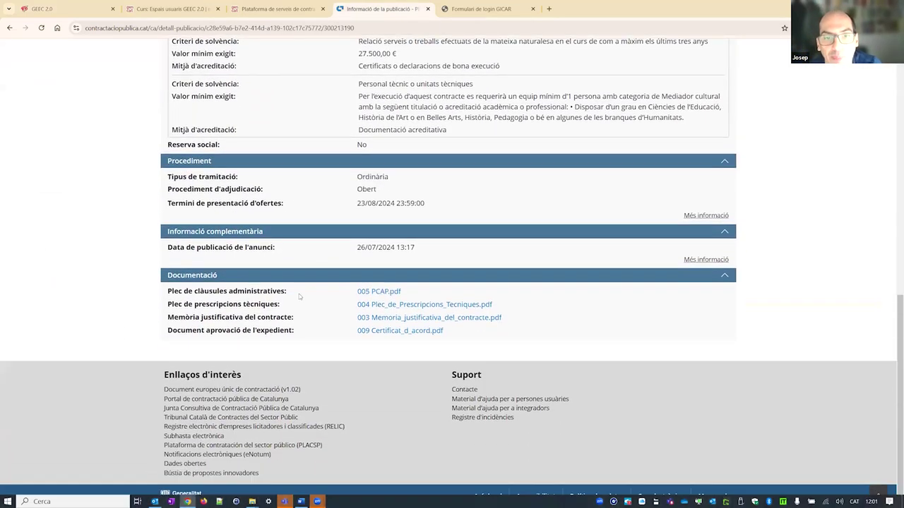
scroll(300, 296, "up", 10)
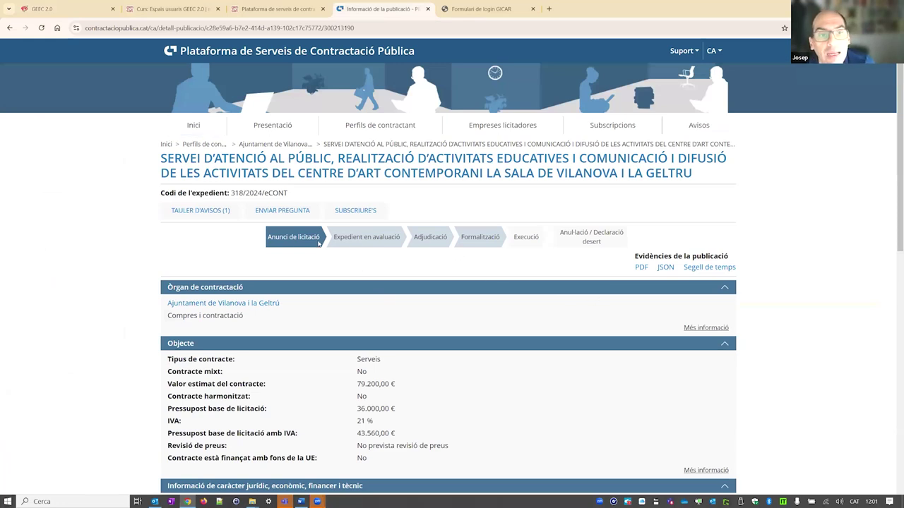
mouse_move(292, 239)
mouse_move(695, 254)
left_click_drag(633, 256, 753, 255)
left_click(681, 247)
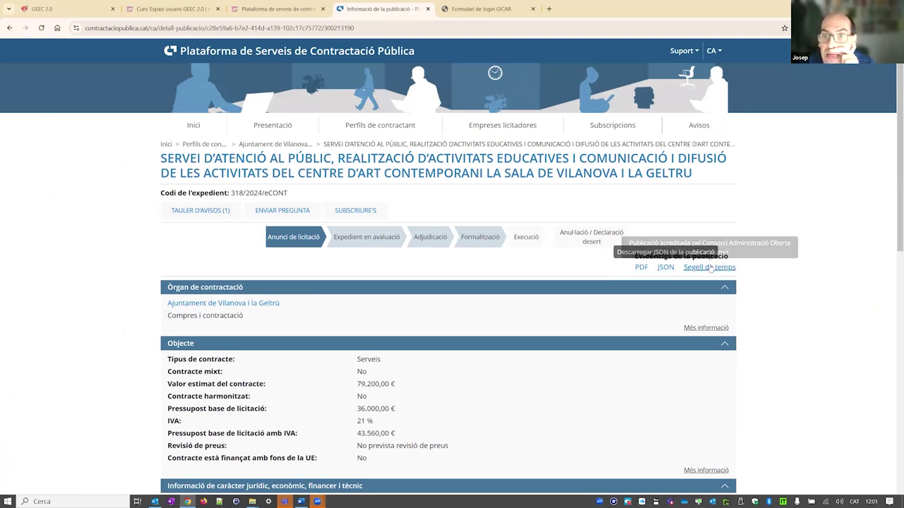
- Download the notice's JSON and Segell de temps evidence and copy its web address for GEEC
left_click(665, 269)
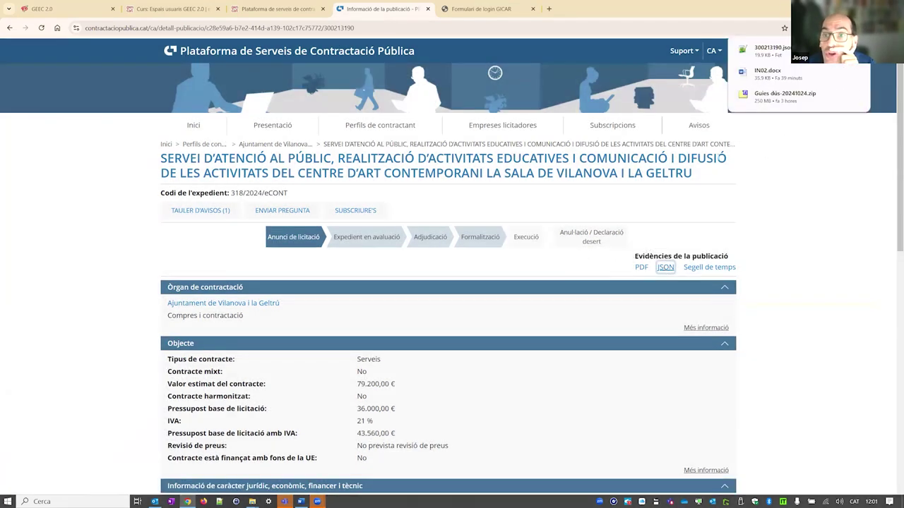
left_click(700, 270)
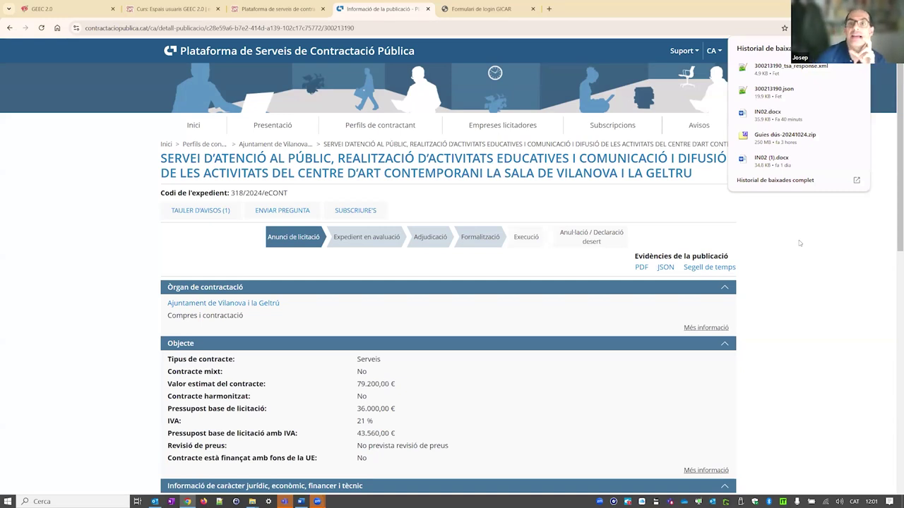
left_click(533, 290)
left_click(616, 303)
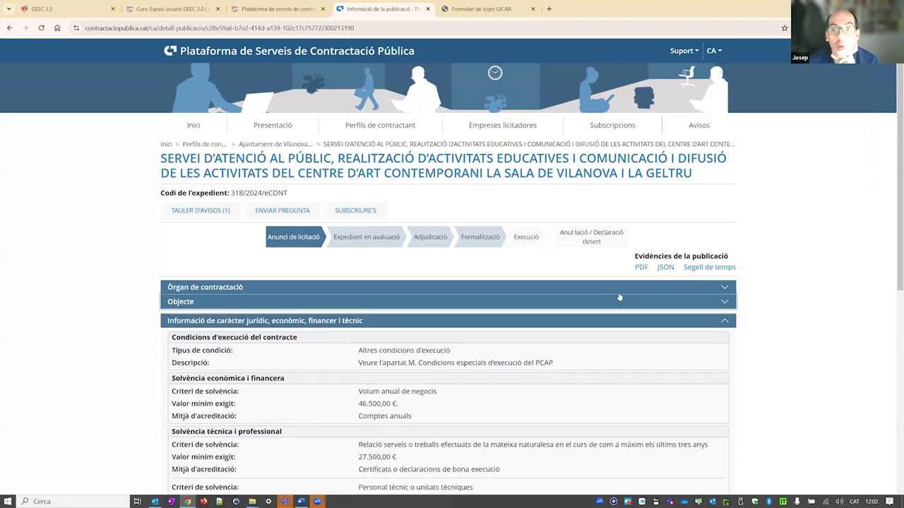
left_click(626, 320)
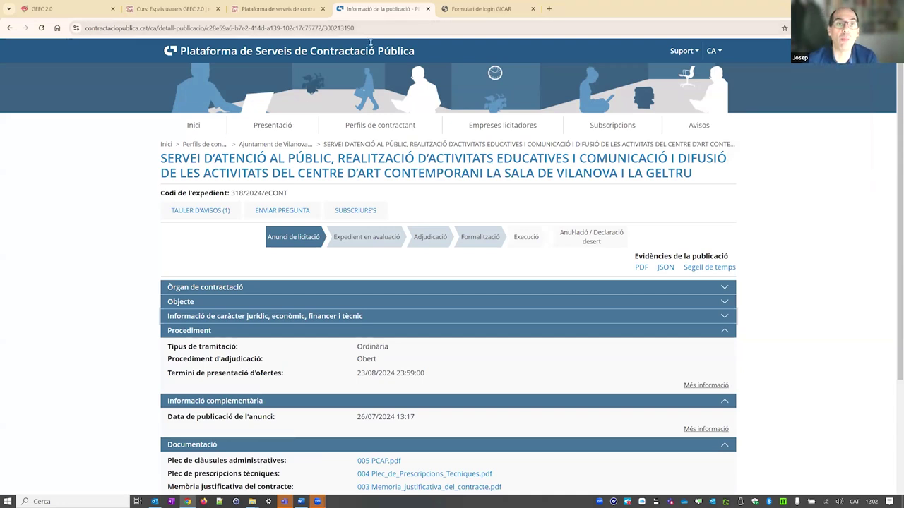
left_click(455, 25)
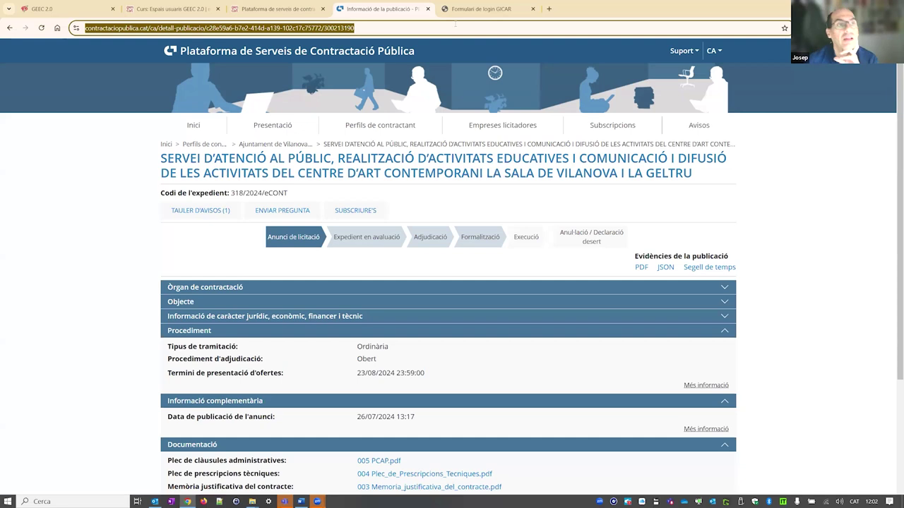
key("ctrl+1")
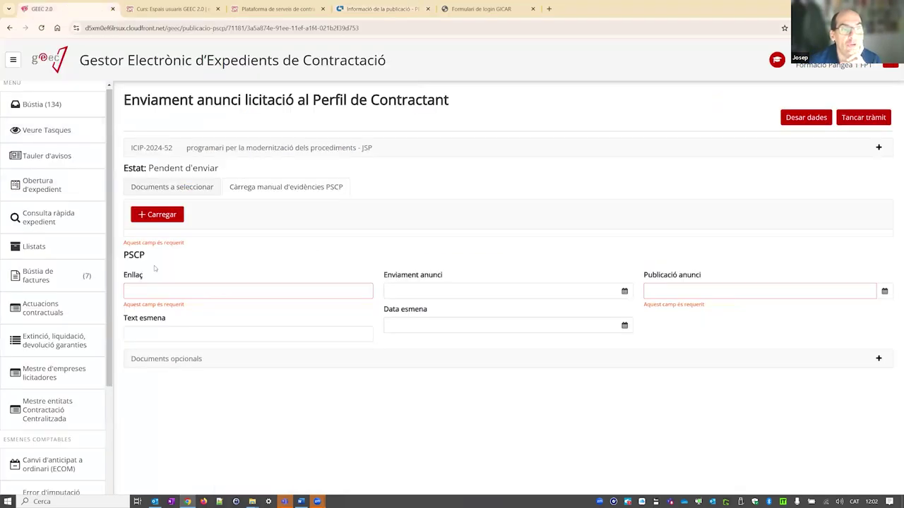
- Paste the published notice's web address into the Enllaç field
left_click(140, 286)
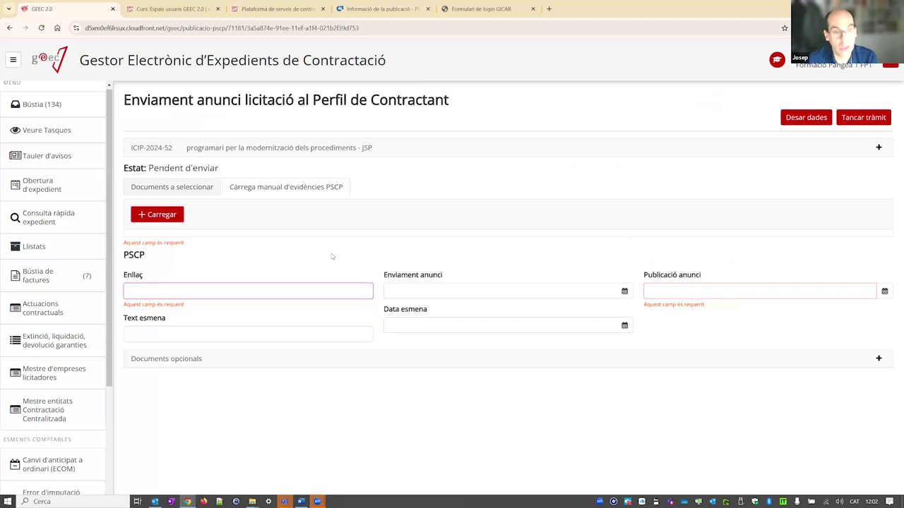
type("a/detall-publicacio/c28e59a6-b7e2-414d-a139-102c17c75772/300213190")
key("Home")
key("End")
key("Home")
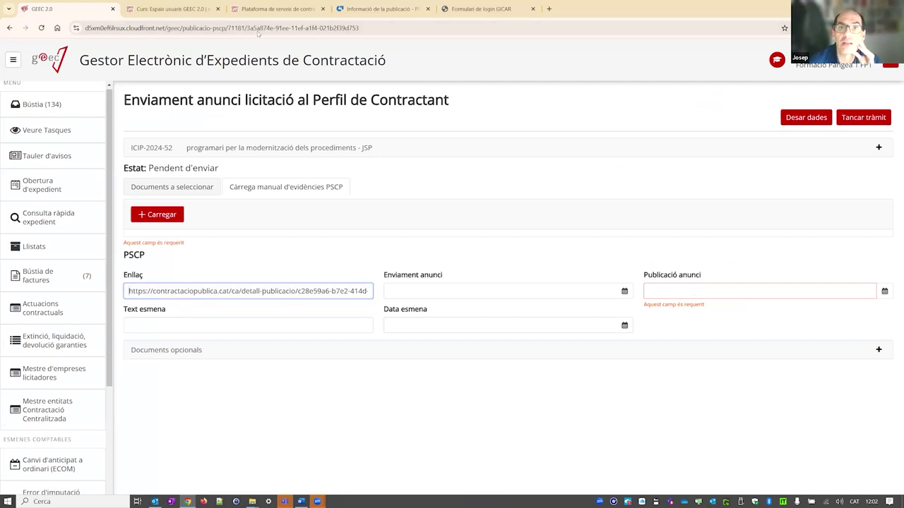
left_click(563, 90)
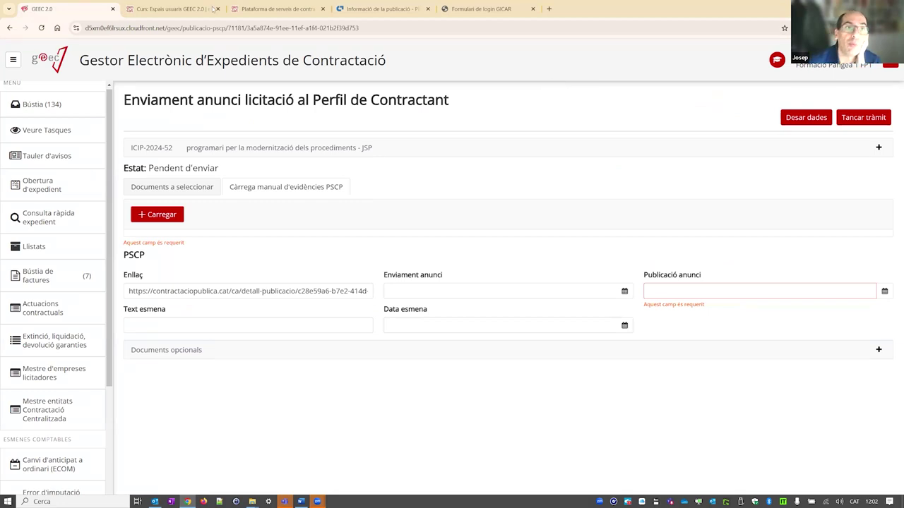
- Enter the notice's publication date 26/07/2024 in Publicació anunci
left_click(381, 8)
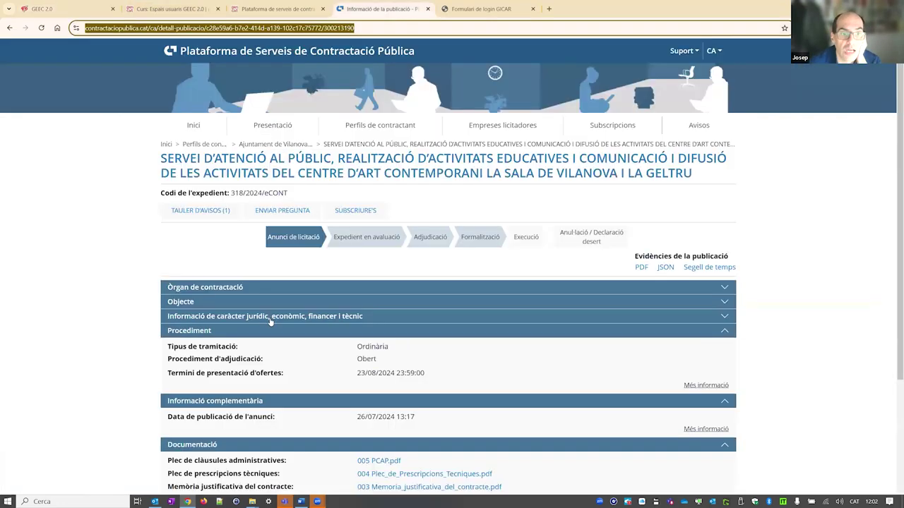
scroll(289, 249, "down", 5)
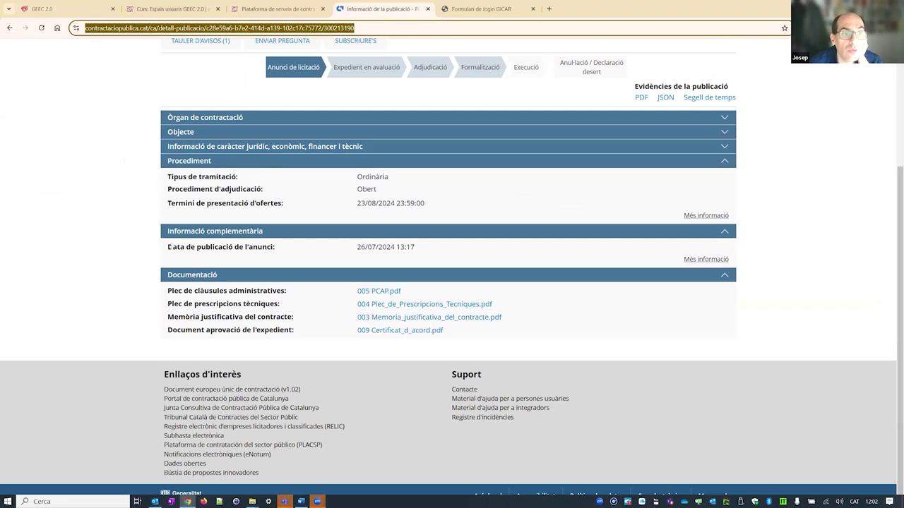
left_click_drag(356, 246, 394, 247)
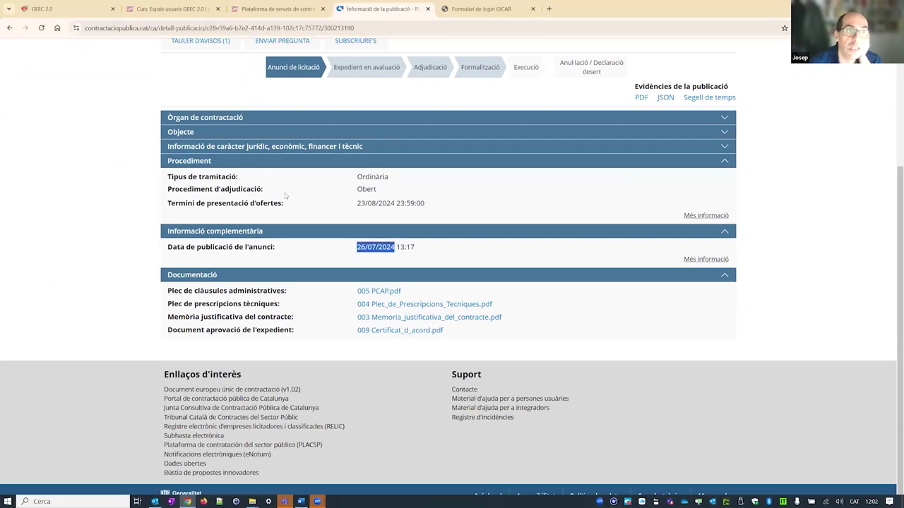
scroll(285, 196, "up", 5)
left_click(43, 9)
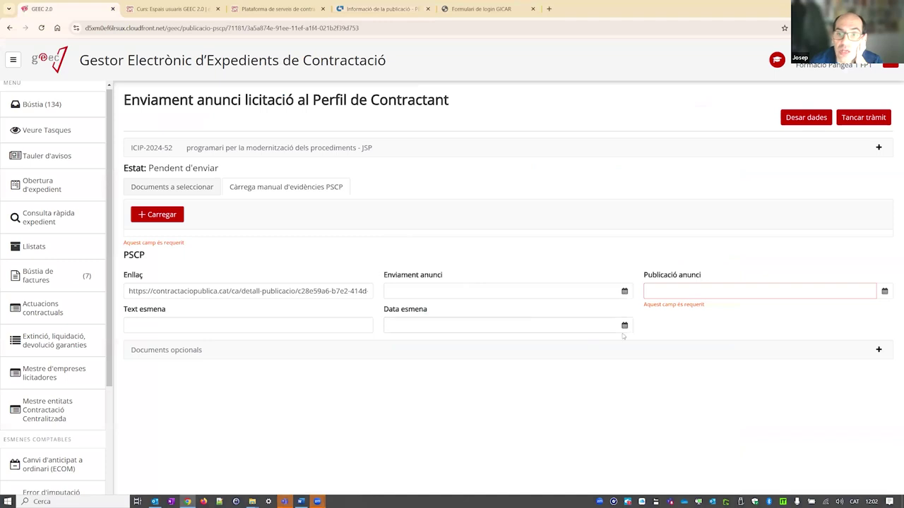
left_click(662, 290)
type("2")
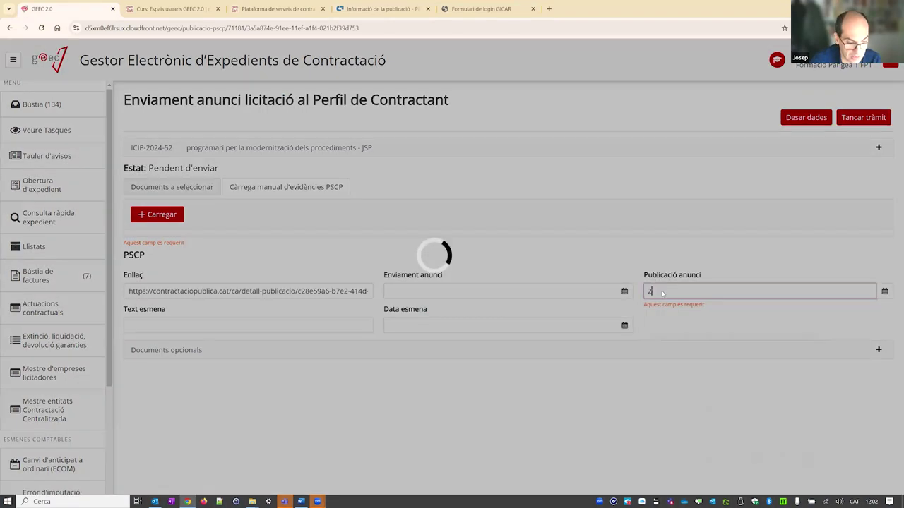
type("6/07/202")
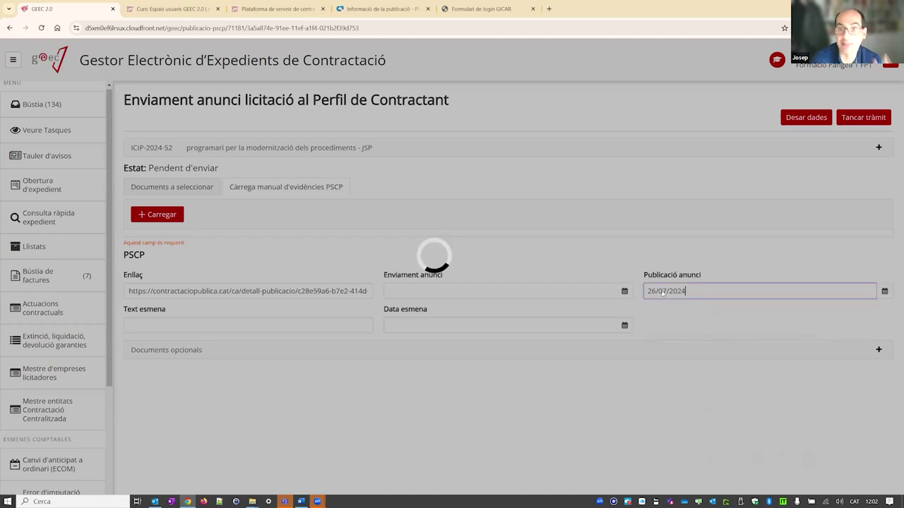
type("4")
left_click(668, 264)
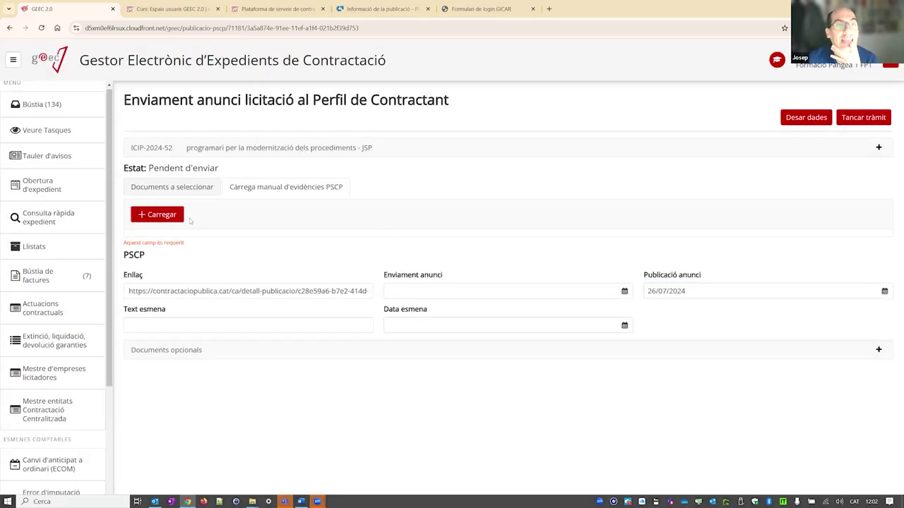
- Upload Evidencies PSCP.zip as the PSCP evidence and close the announcement step
left_click(168, 215)
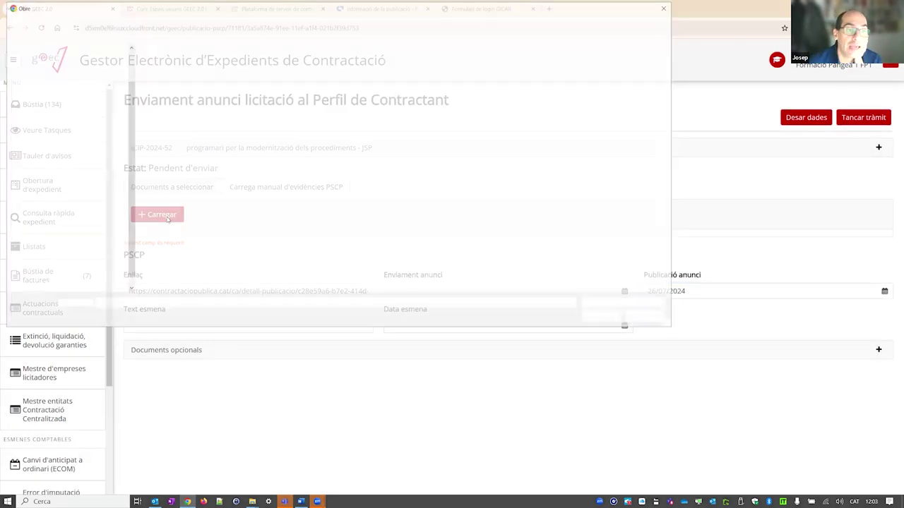
left_click(169, 72)
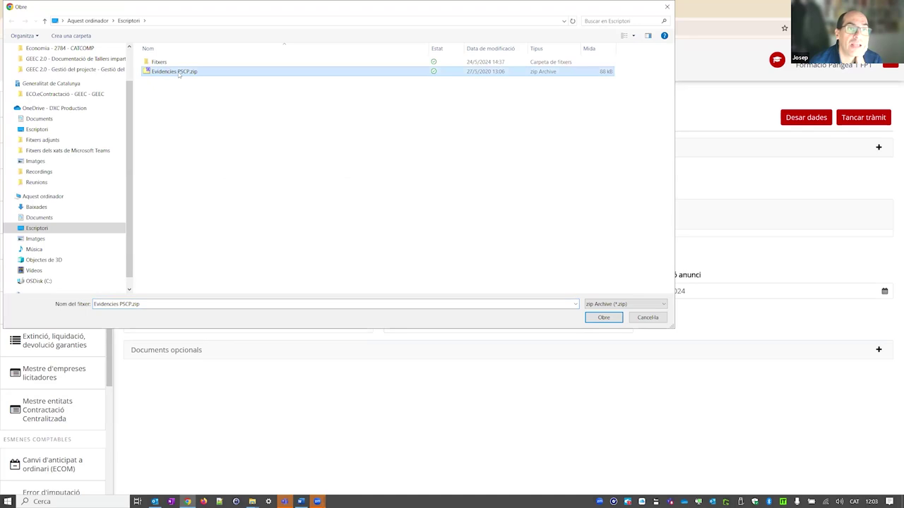
double_click(173, 72)
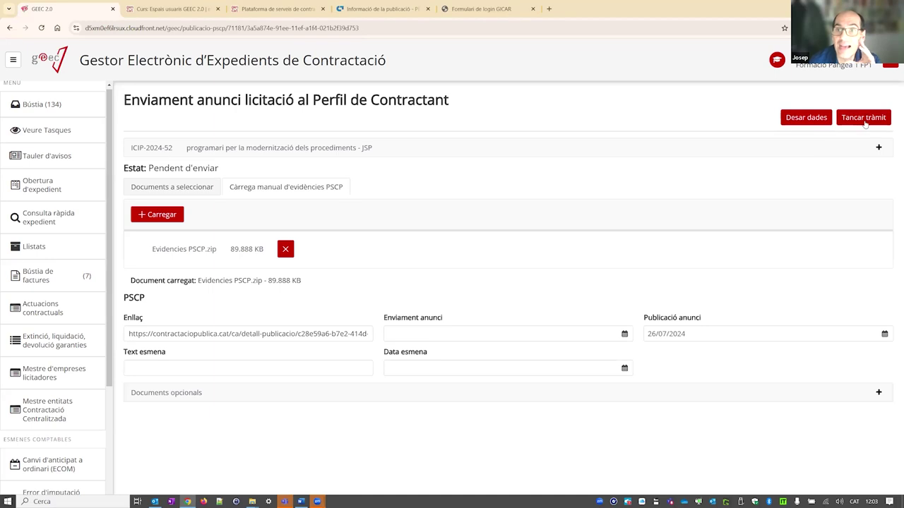
left_click(177, 187)
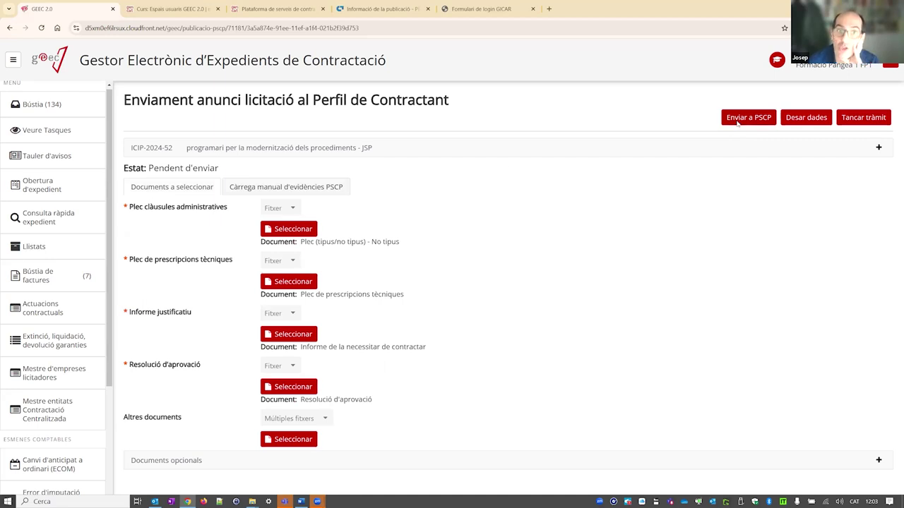
left_click(344, 191)
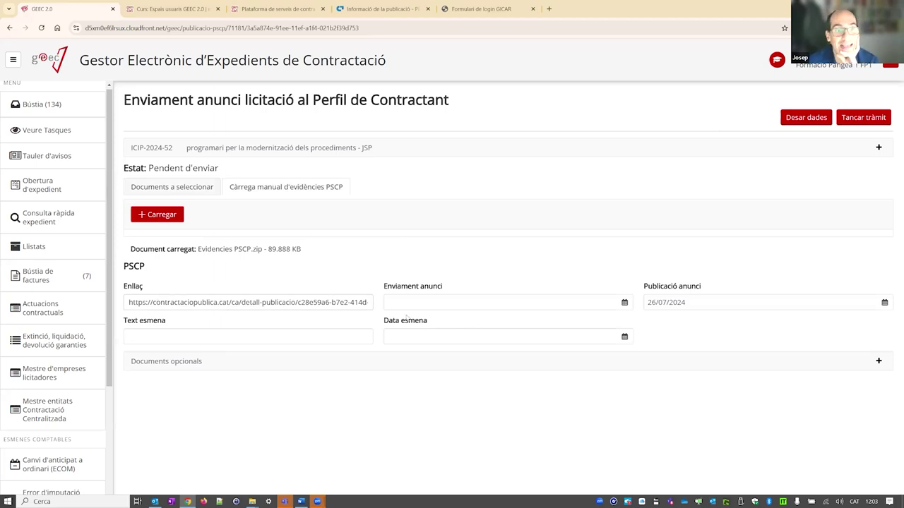
left_click(861, 120)
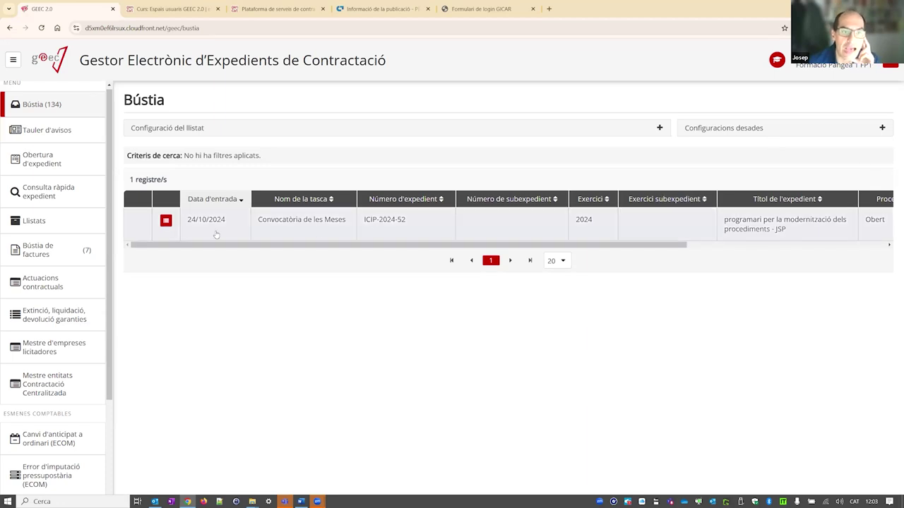
- Open the Convocatòria de les Meses task for ICIP-2024-52 and start adding a mesa member
left_click(285, 228)
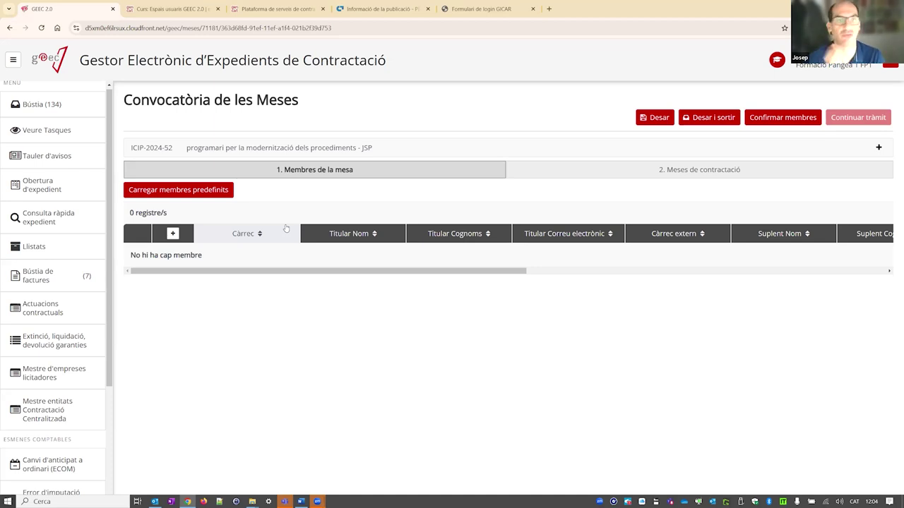
left_click(524, 168)
left_click(443, 171)
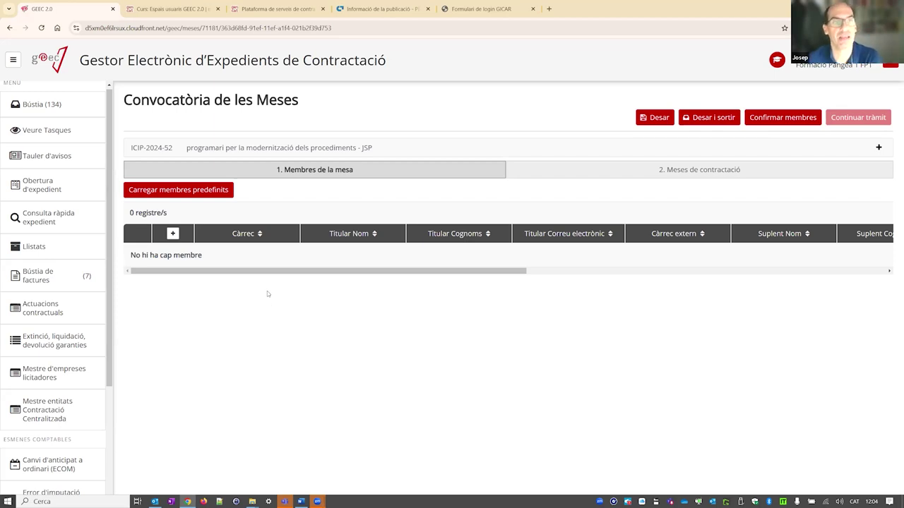
left_click(172, 234)
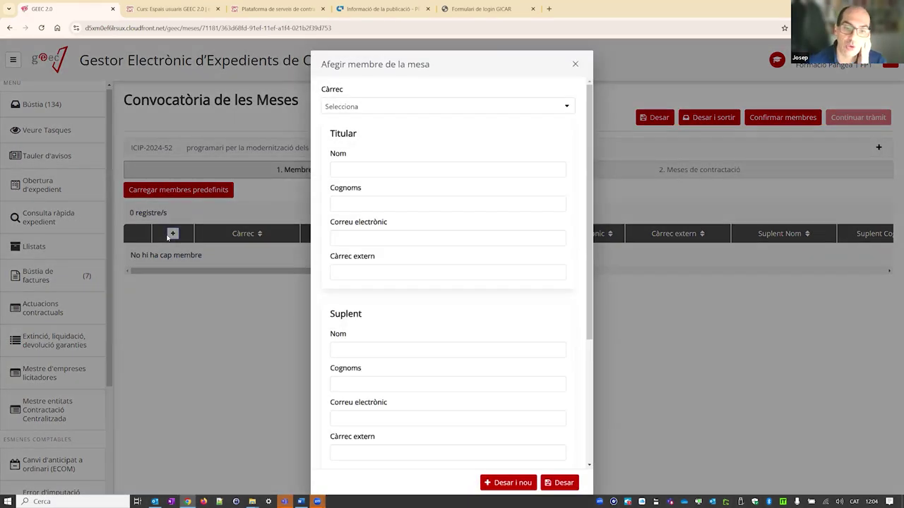
- Set the new member's Càrrec to President/a and go to the Titular name field
left_click(558, 107)
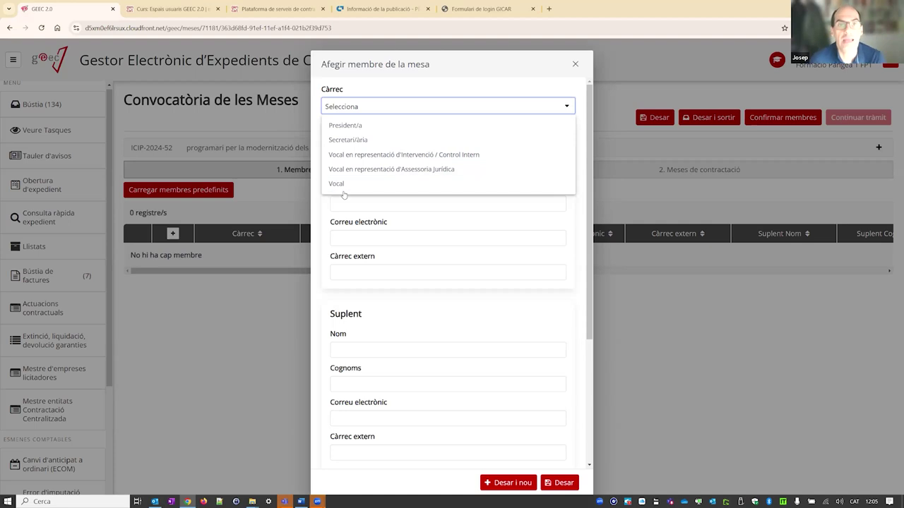
left_click(374, 127)
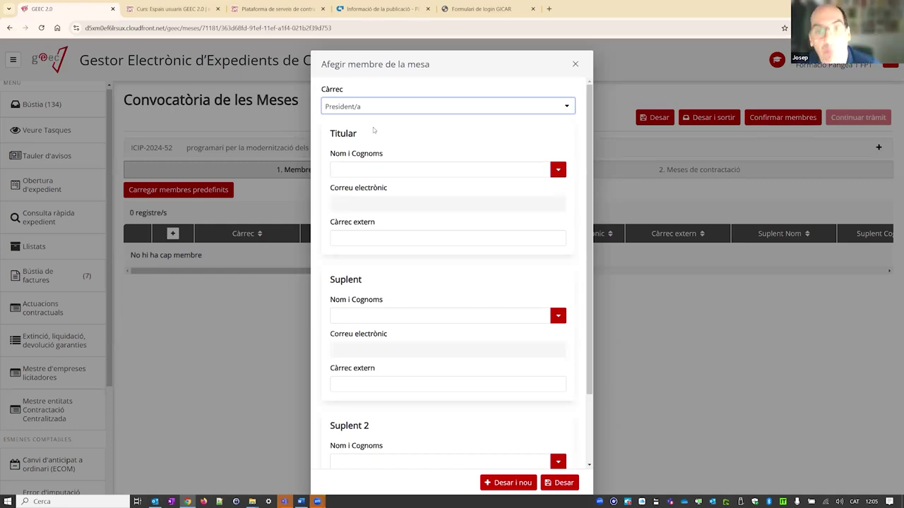
left_click(386, 170)
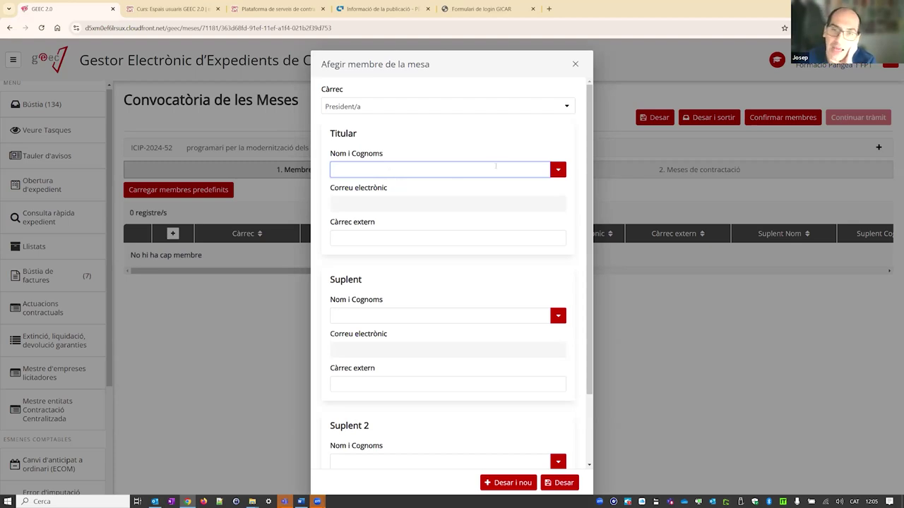
- Search the Nom i Cognoms list and pick the President/a's titular
left_click(559, 170)
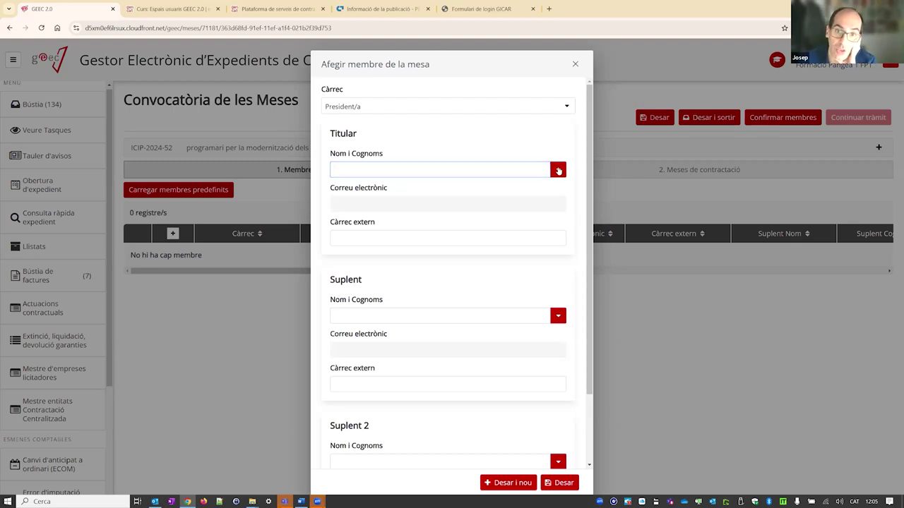
left_click_drag(562, 242, 564, 200)
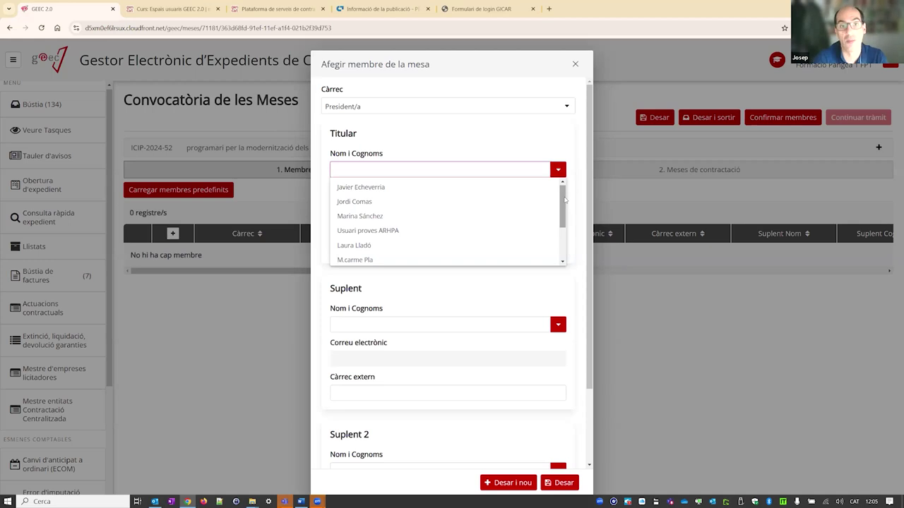
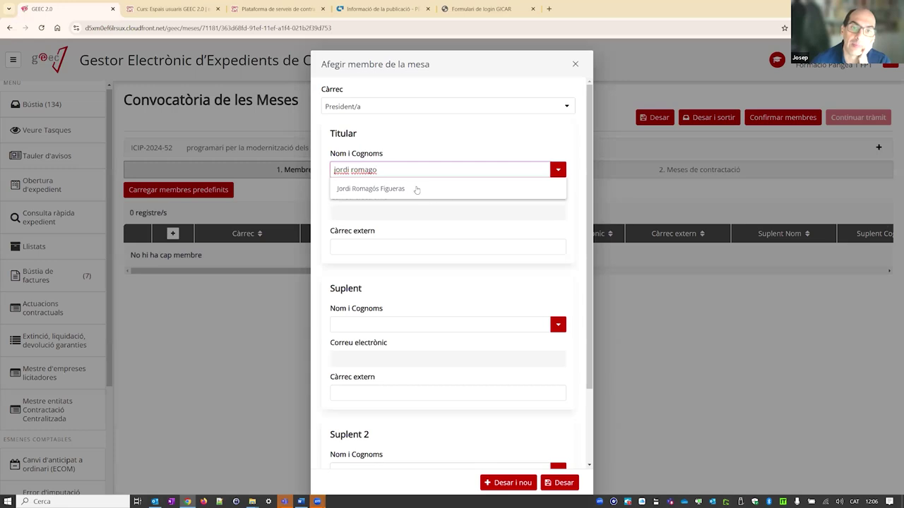
left_click(416, 190)
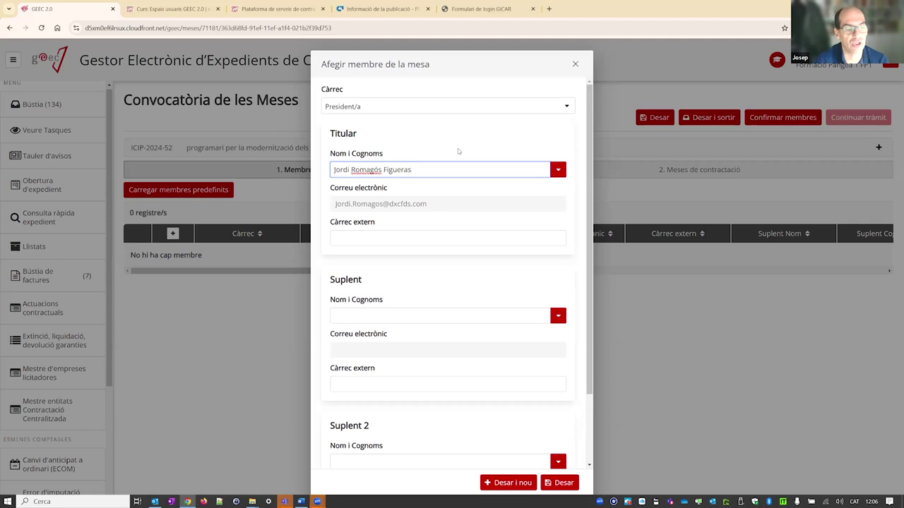
left_click(371, 223)
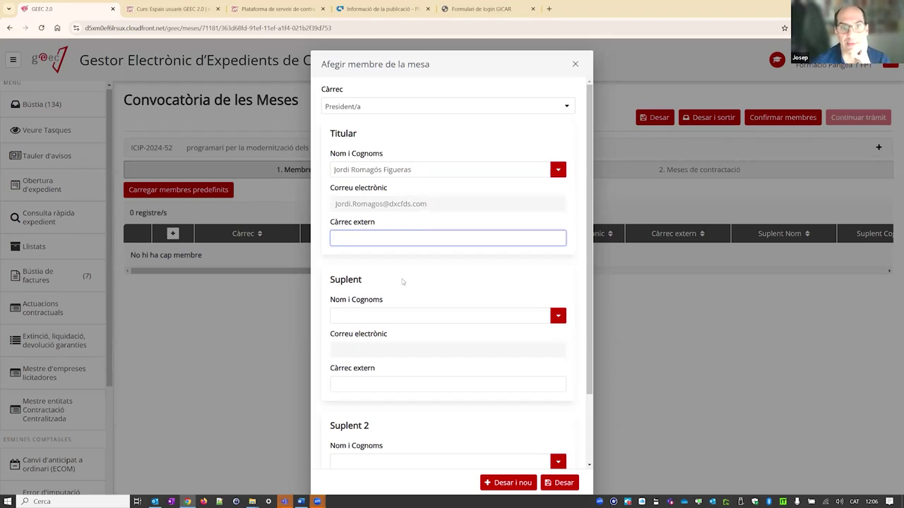
- Pick the suplent, save the President/a member, and set the next Càrrec to Secretari/ària
left_click(394, 318)
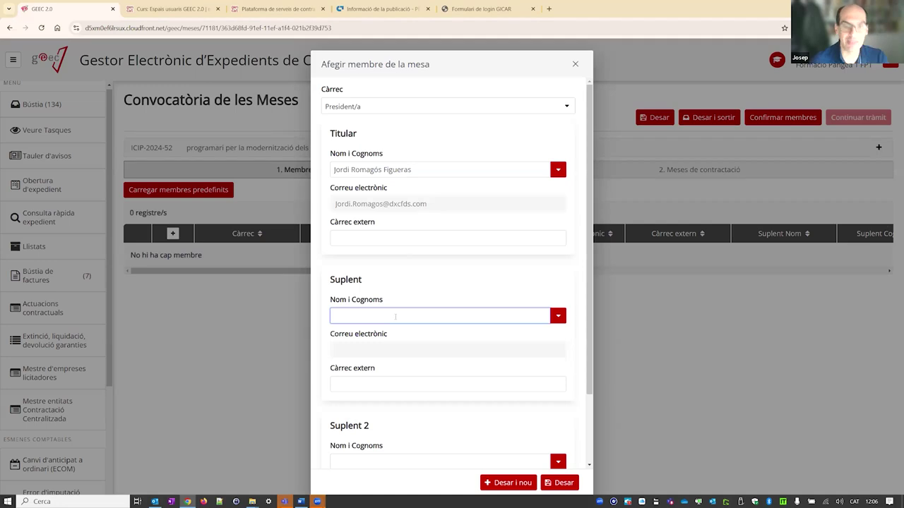
type("lluis")
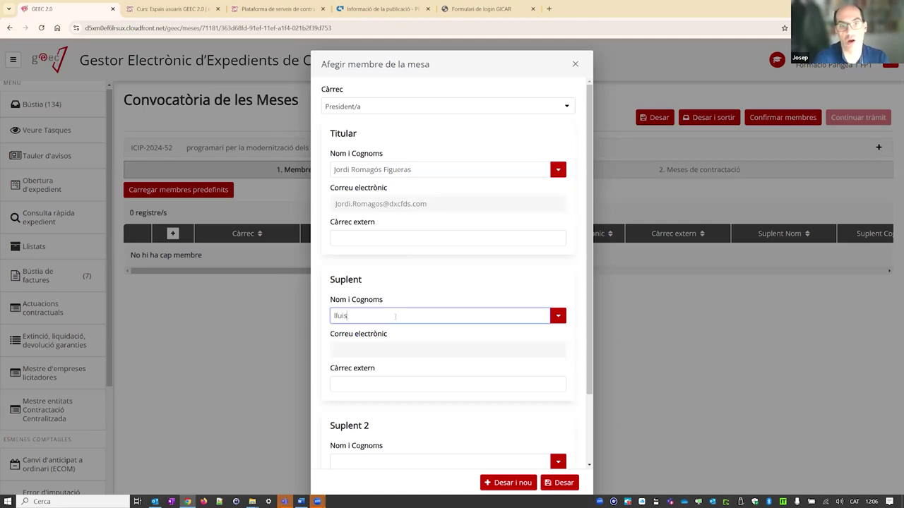
left_click(434, 334)
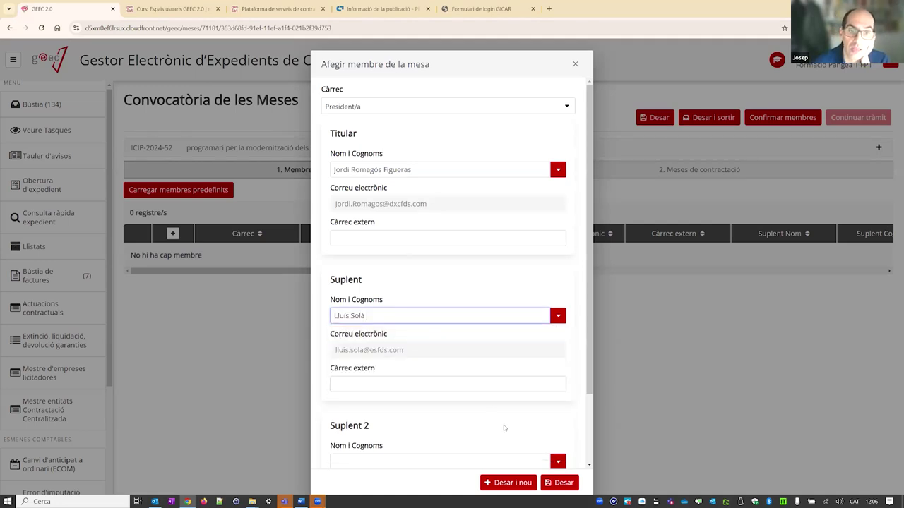
scroll(449, 321, "down", 1)
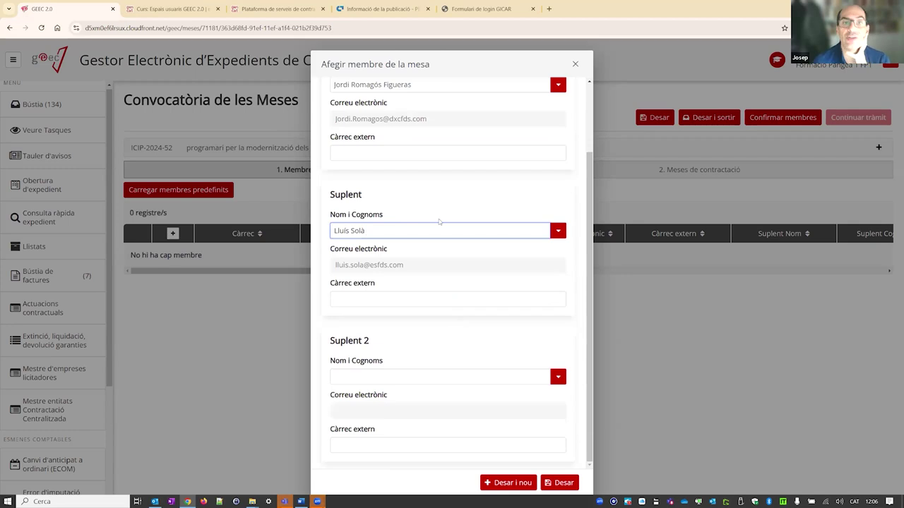
scroll(441, 222, "up", 1)
scroll(381, 159, "down", 1)
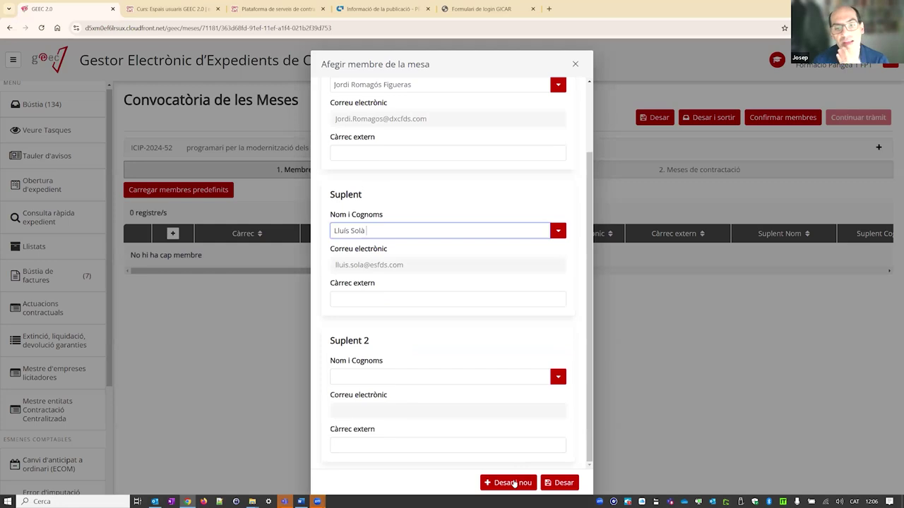
left_click(514, 483)
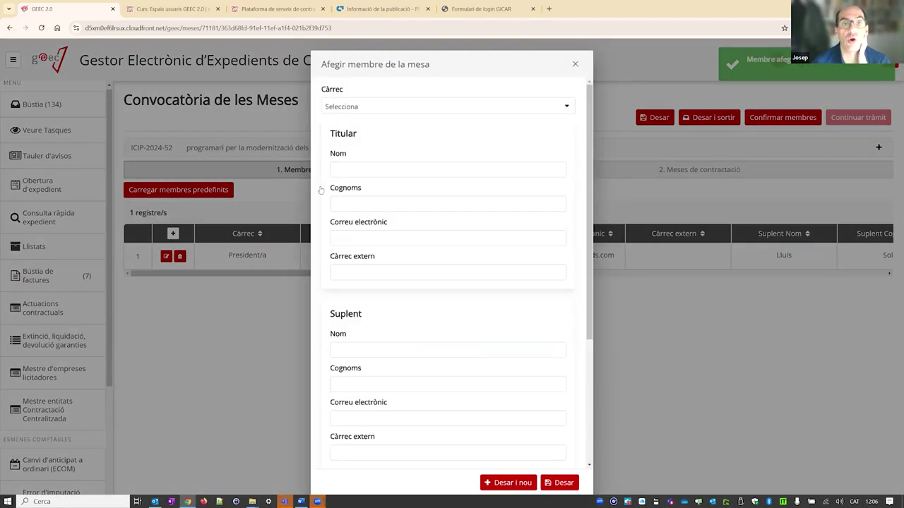
left_click(350, 106)
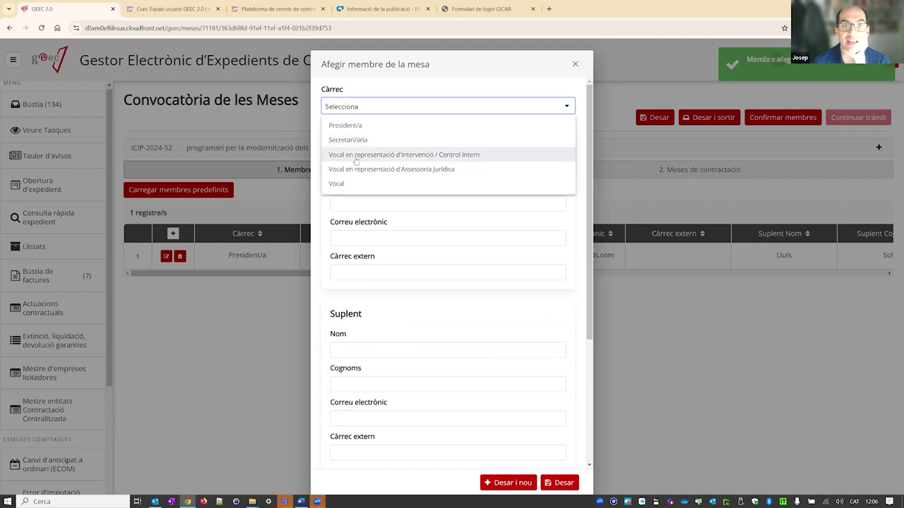
left_click(357, 139)
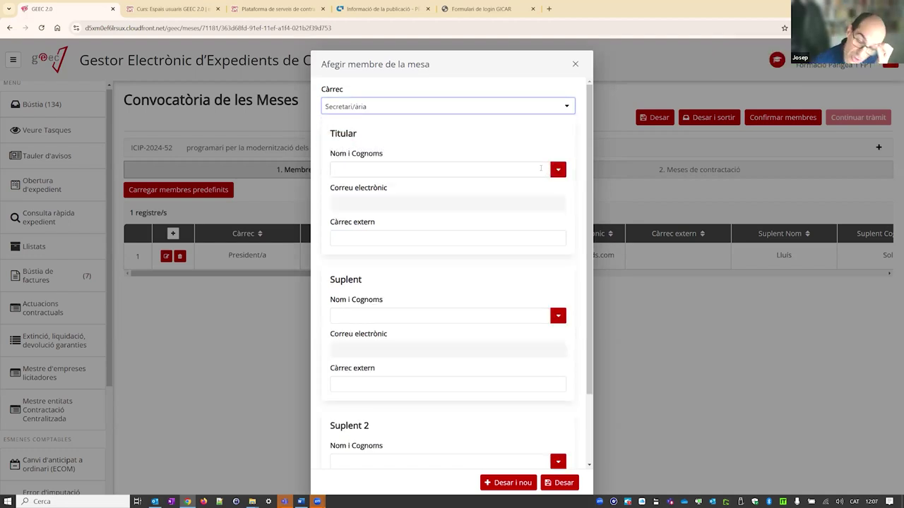
- Search the name list and pick the Secretari/ària's titular
left_click(558, 171)
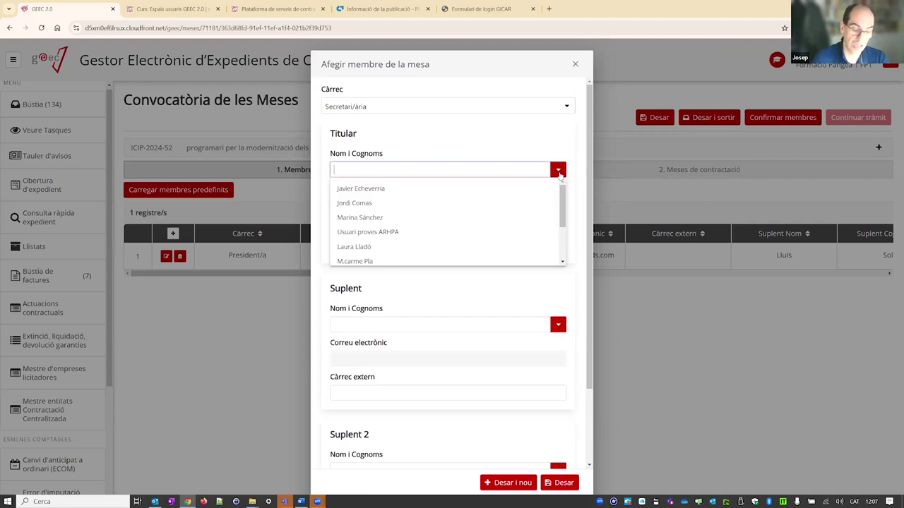
type("ma")
key("BackSpace")
key("BackSpace")
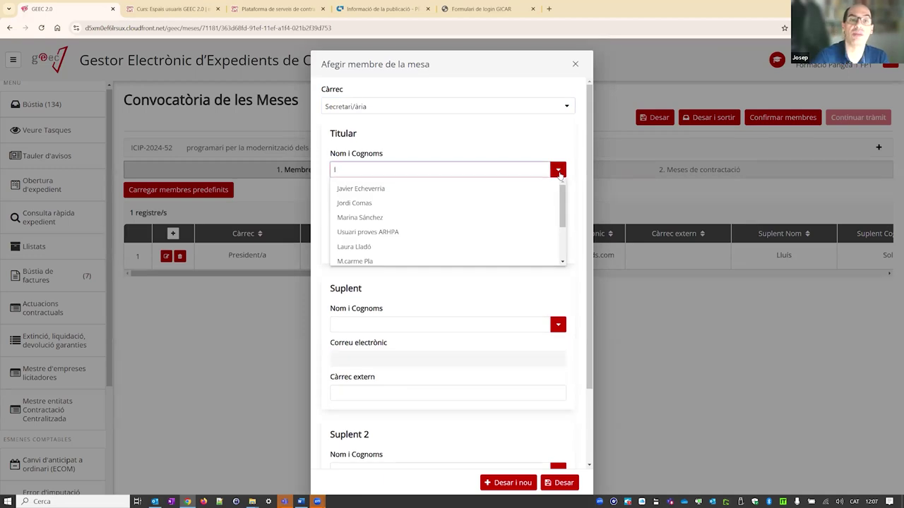
type("maria")
left_click(559, 175)
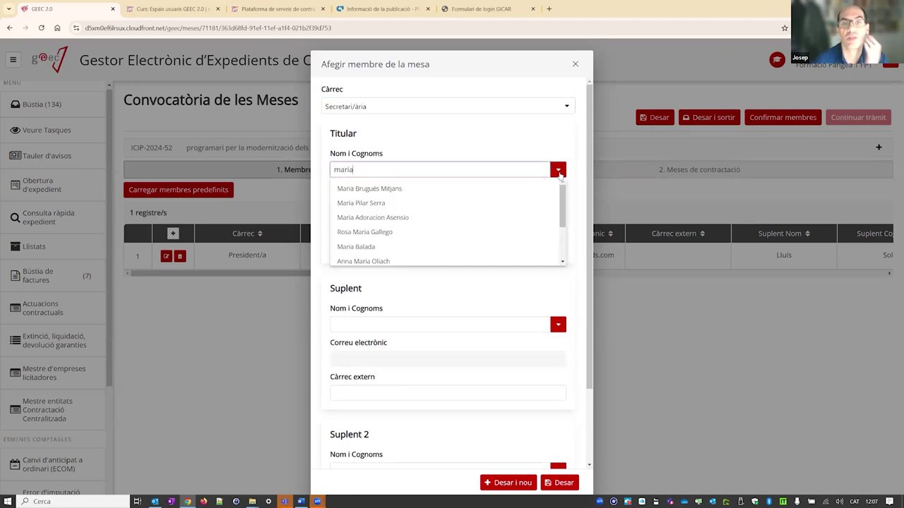
left_click(431, 200)
- Pick the substitute from the suggestions and save the Secretari/ària member with Desar i nou
left_click(379, 316)
type("joana")
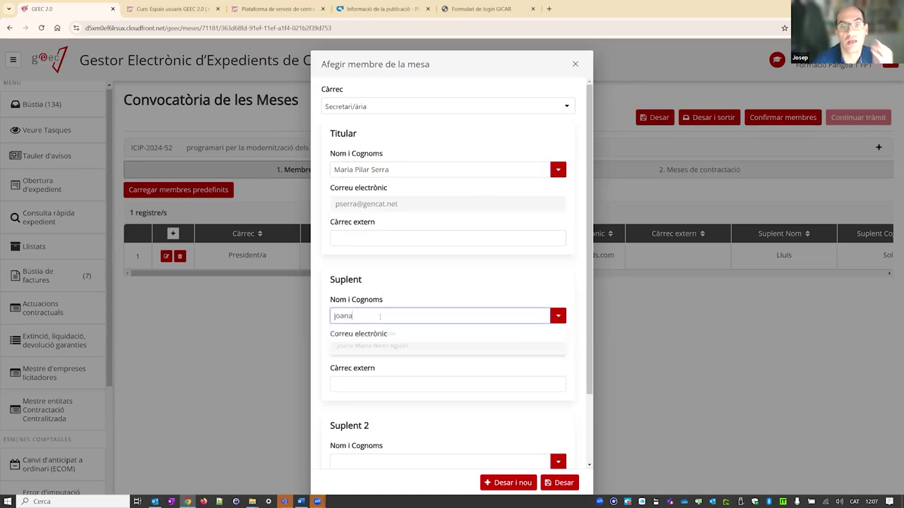
left_click(375, 335)
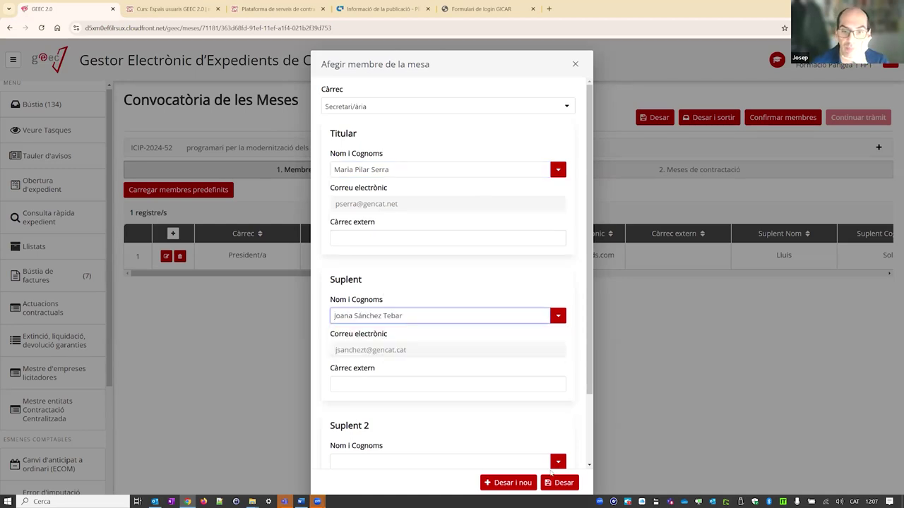
left_click(507, 481)
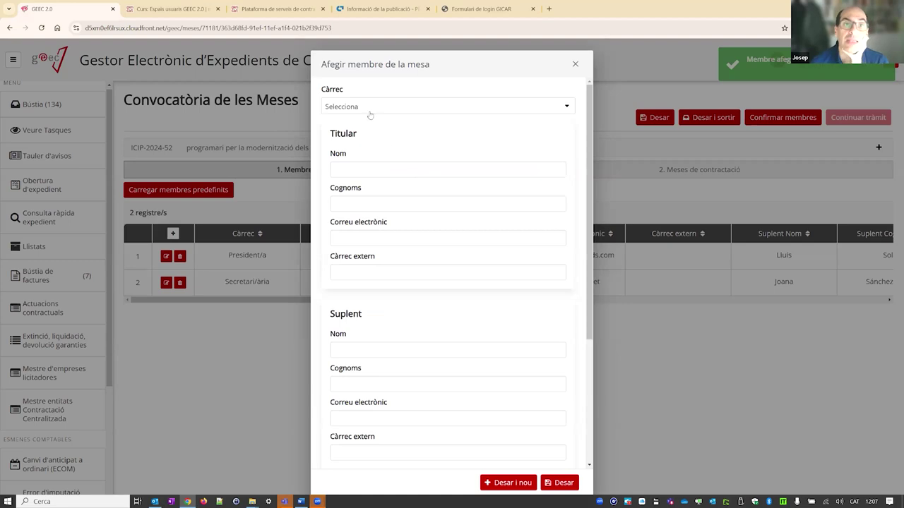
left_click(368, 107)
- Set Càrrec to Vocal en representació d'Intervenció / Control Intern and enter the titular's name, surname and e-mail
left_click(360, 153)
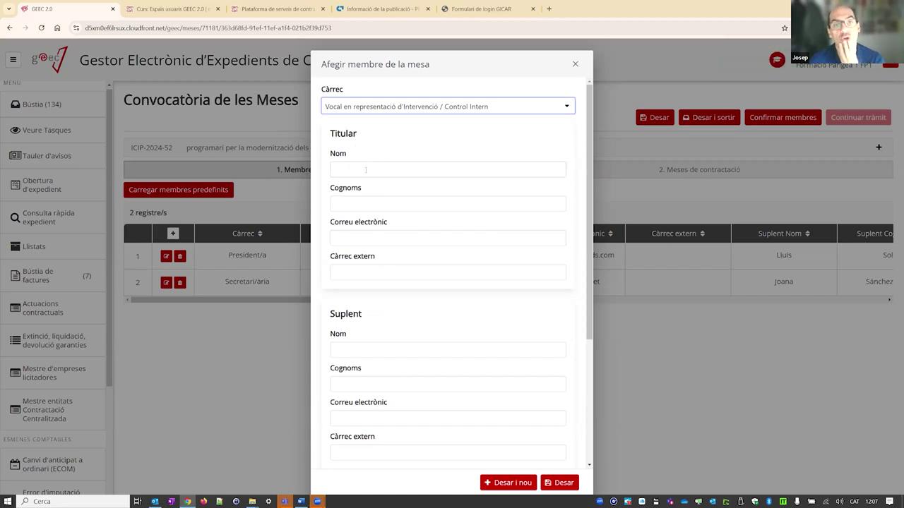
left_click(389, 174)
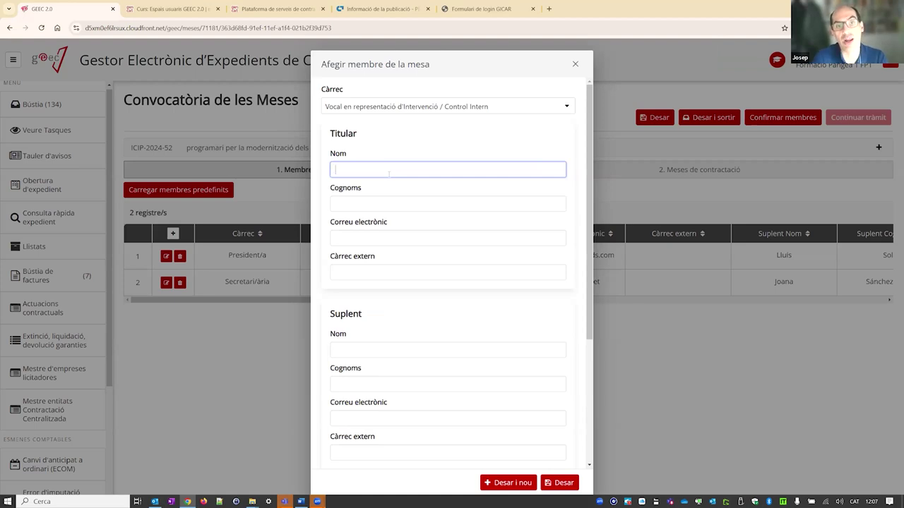
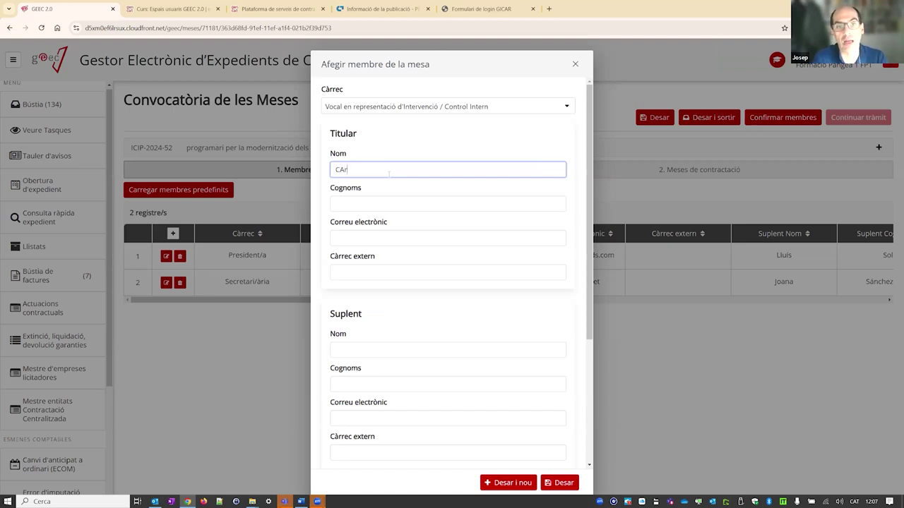
key("Tab")
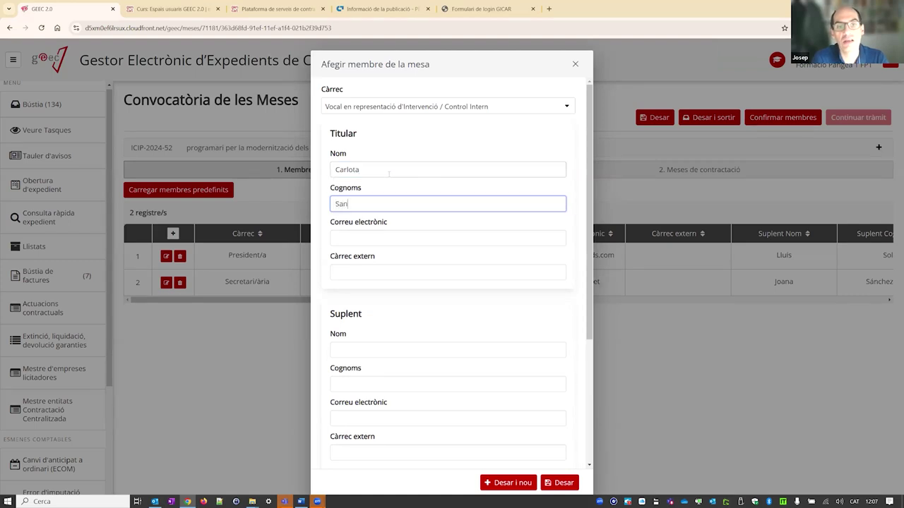
key("Tab")
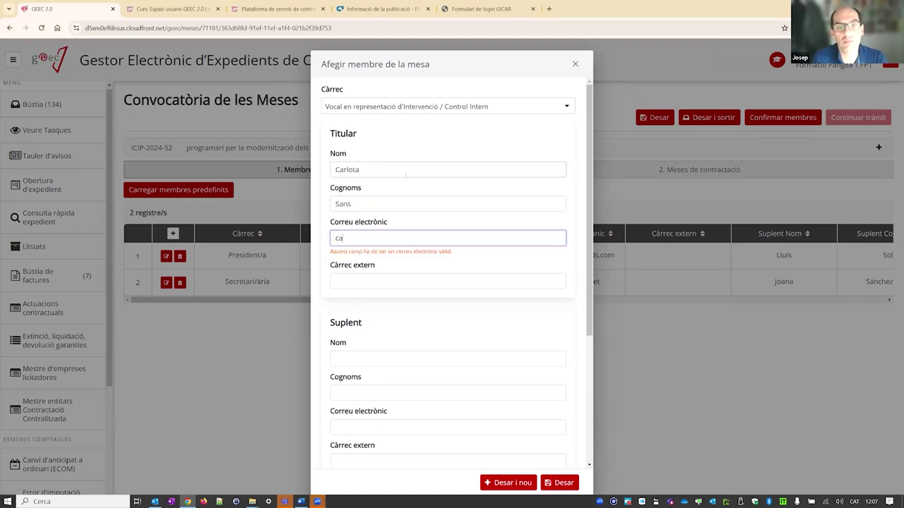
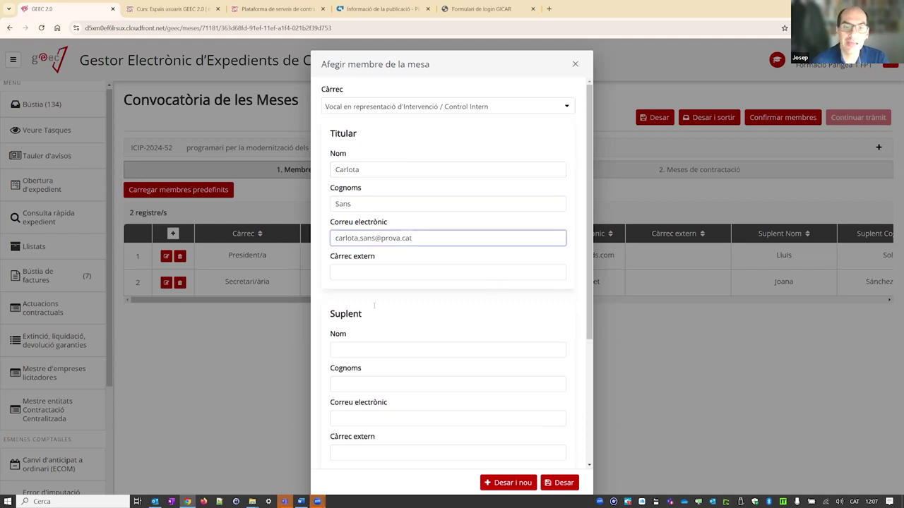
left_click(380, 350)
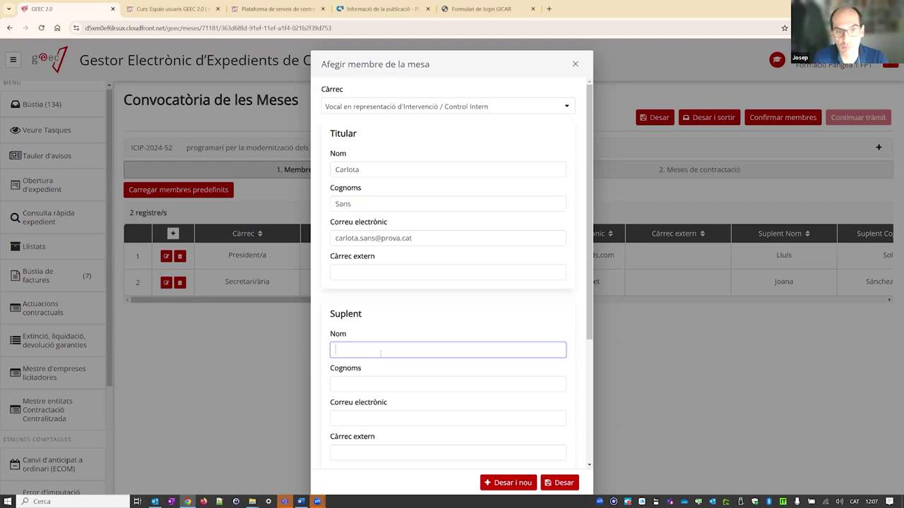
key("Tab")
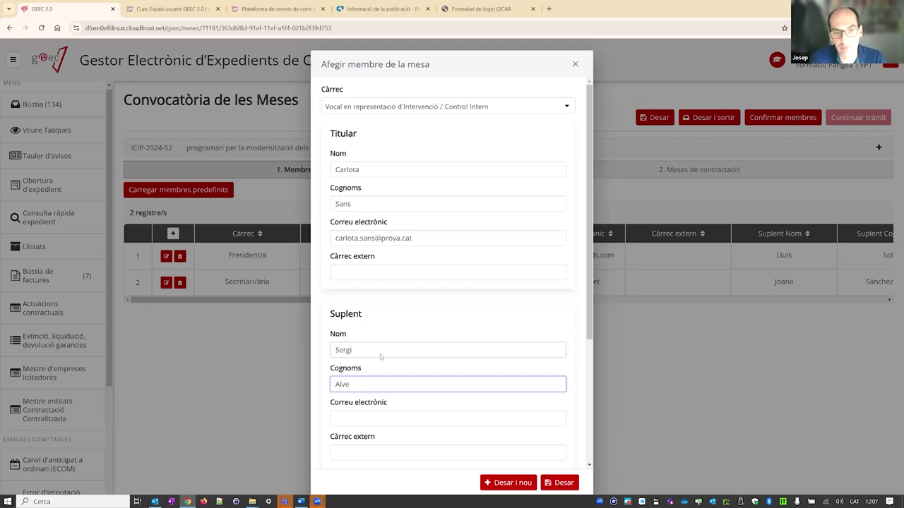
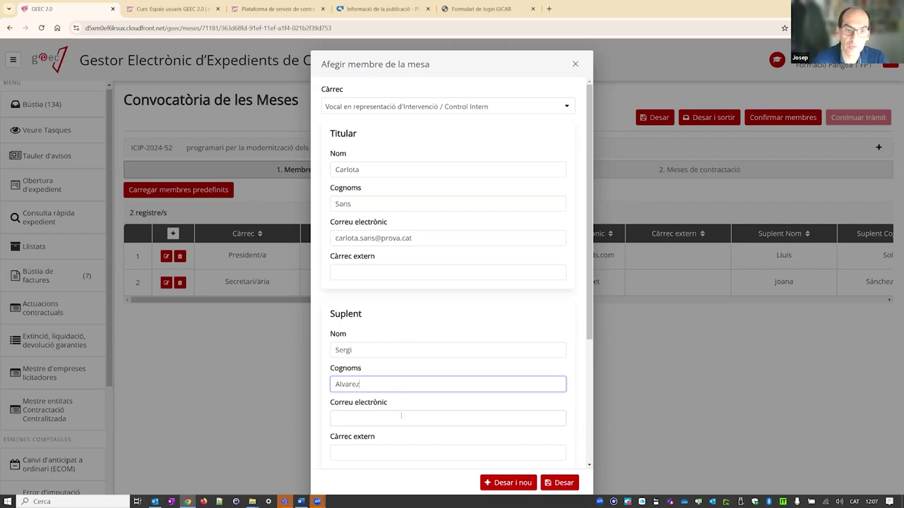
key("Tab")
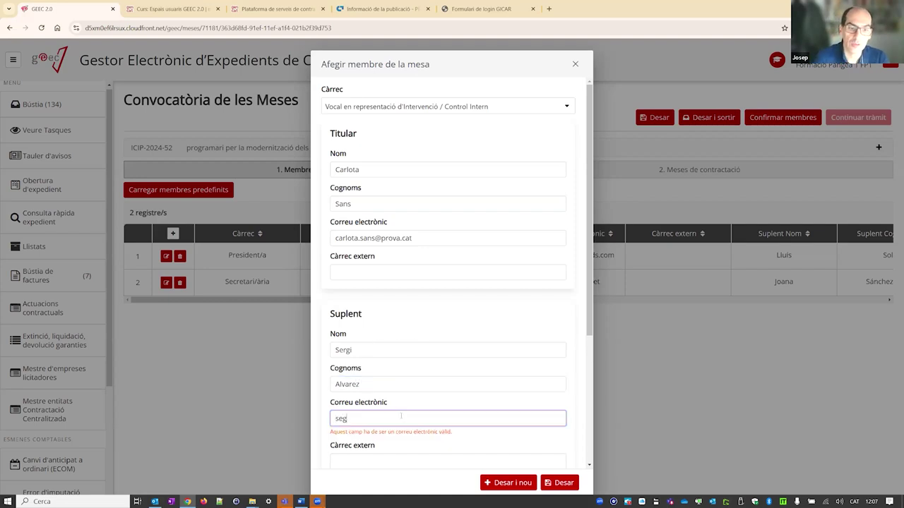
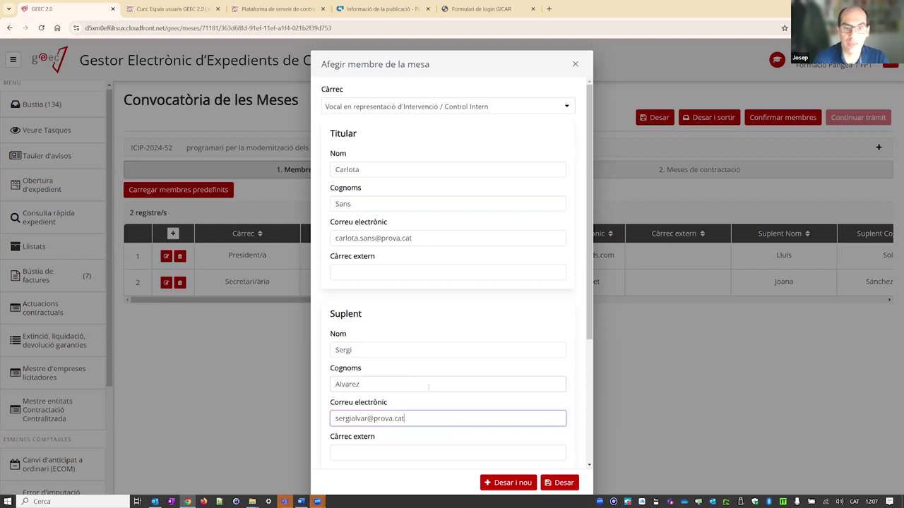
scroll(431, 437, "down", 3)
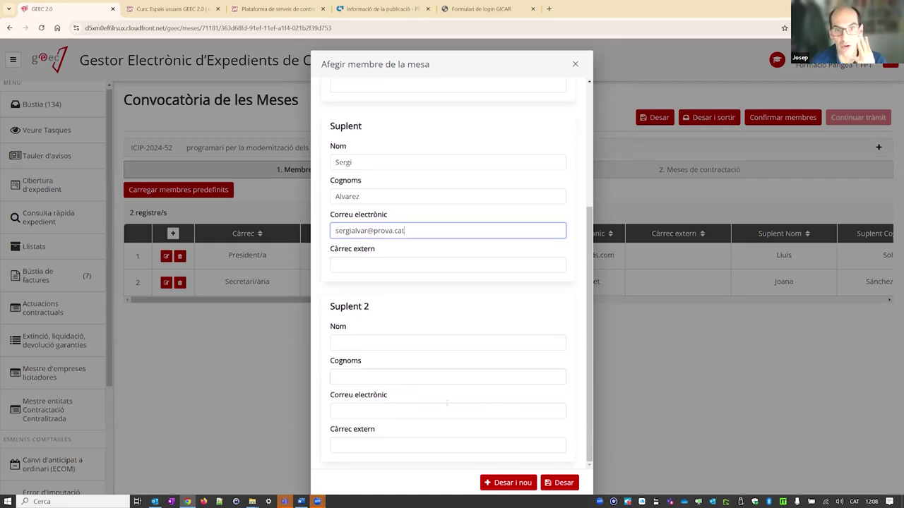
left_click(508, 487)
- Set Càrrec to Vocal en representació d'Assessoria Jurídica and enter the titular's name, surname and e-mail
left_click(387, 106)
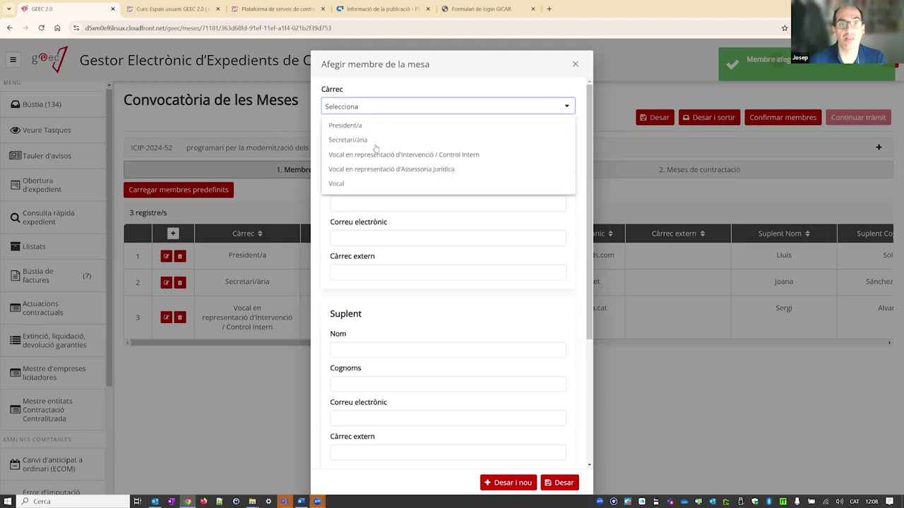
left_click(370, 169)
left_click(417, 169)
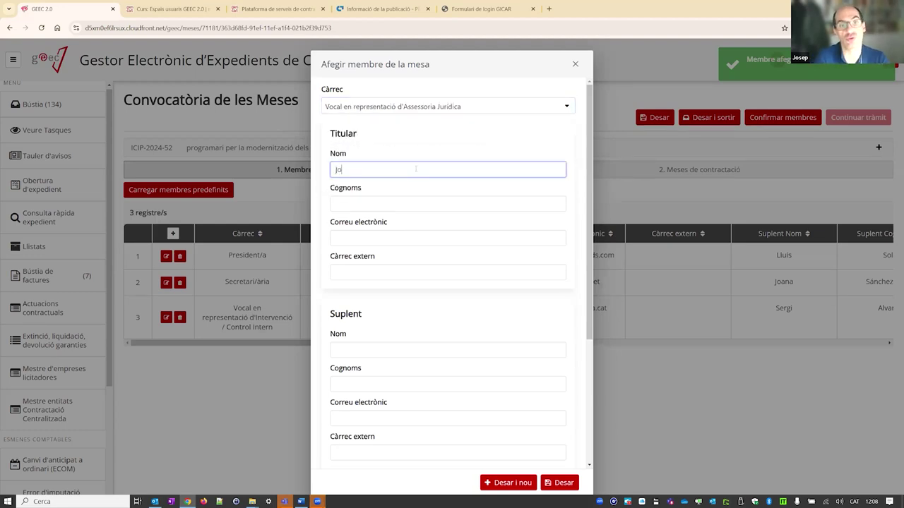
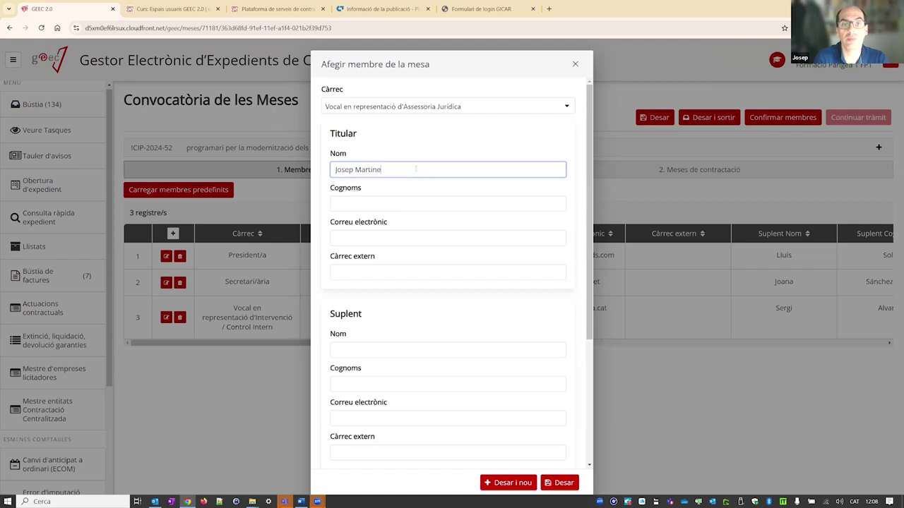
key("Tab")
type("ez")
key("BackSpace")
key("BackSpace")
left_click(416, 168)
type("z")
key("BackSpace")
key("BackSpace")
key("BackSpace")
key("BackSpace")
key("BackSpace")
key("BackSpace")
key("BackSpace")
key("BackSpace")
key("BackSpace")
key("Tab")
type("ez")
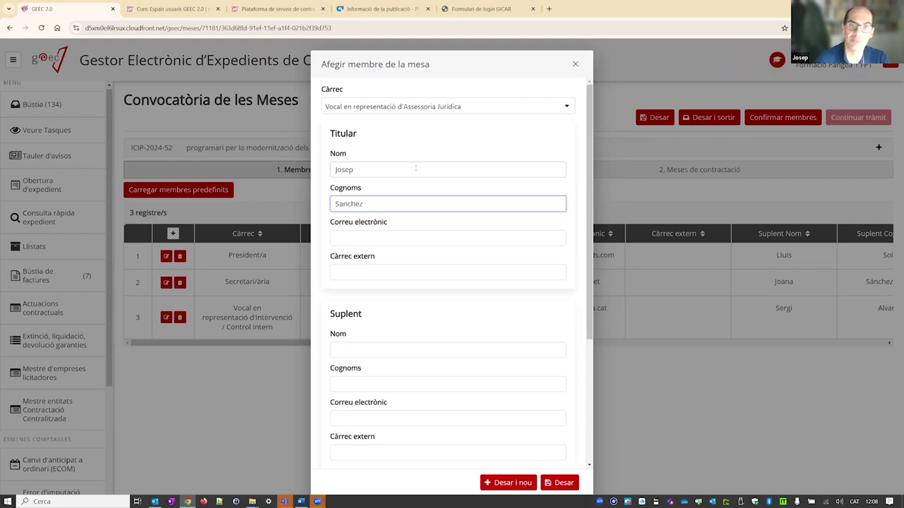
key("Tab")
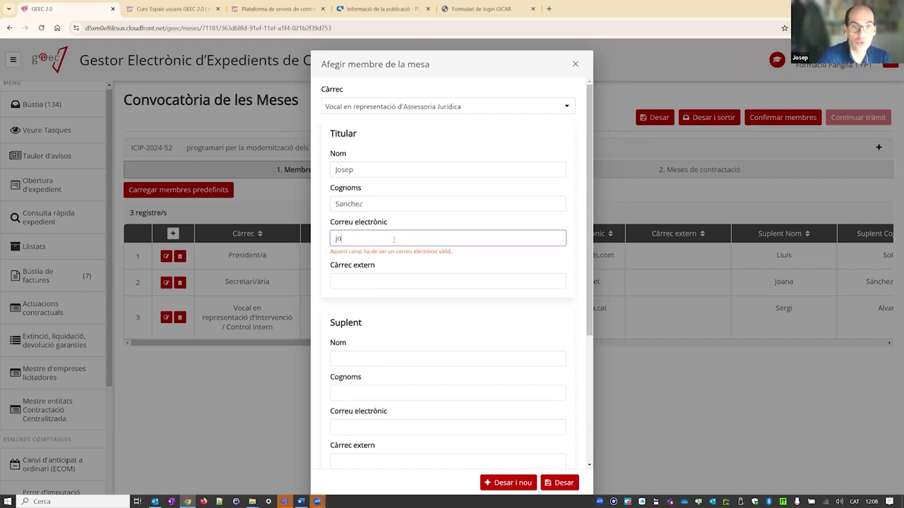
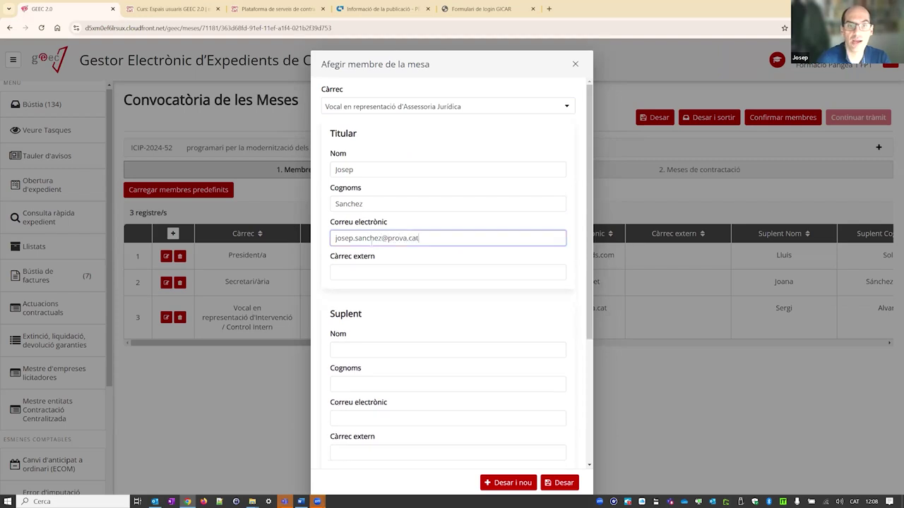
left_click(390, 348)
key("Tab")
left_click(390, 351)
key("BackSpace")
key("BackSpace")
key("BackSpace")
key("Tab")
type("Me")
key("BackSpace")
key("BackSpace")
type("Merlo")
key("Tab")
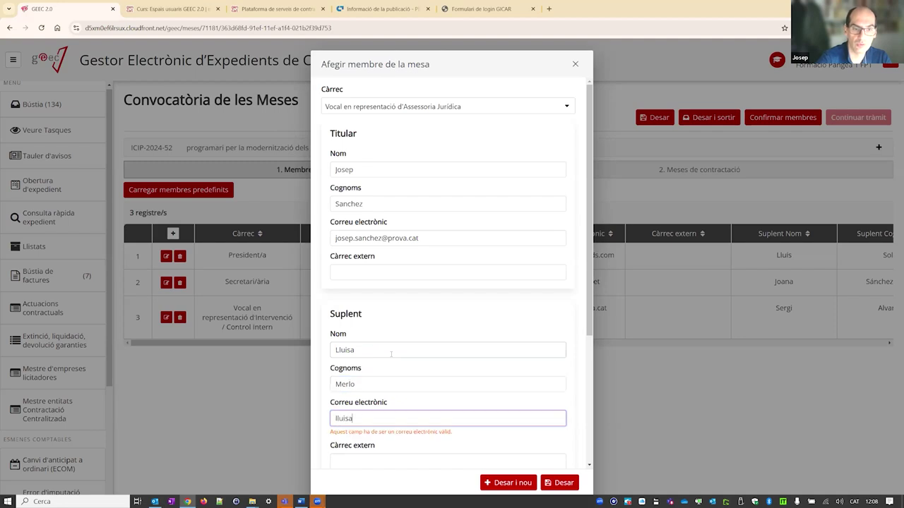
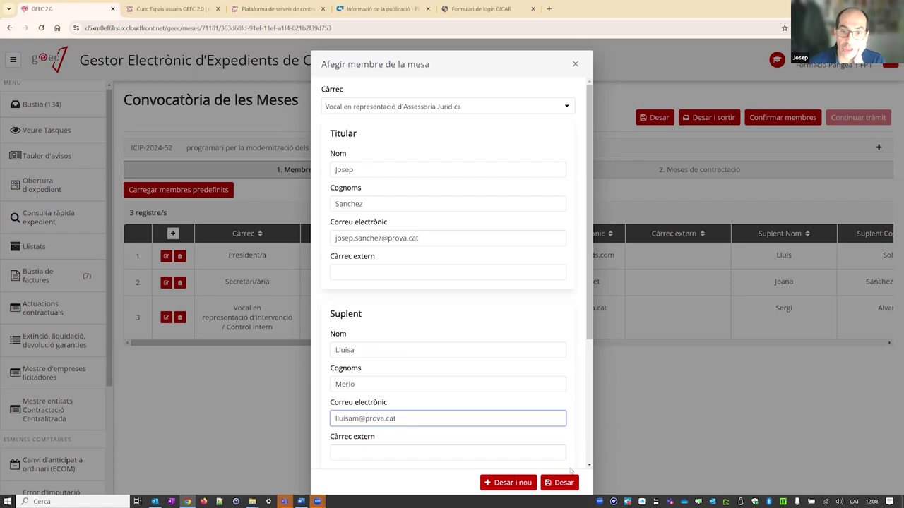
left_click(558, 486)
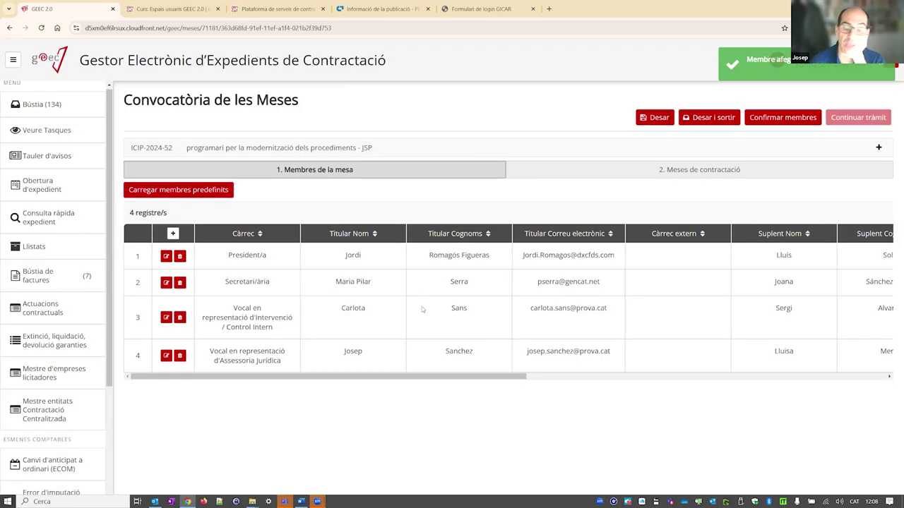
- Save and confirm the mesa member list, then reopen the Secretari/ària row for editing
left_click(657, 118)
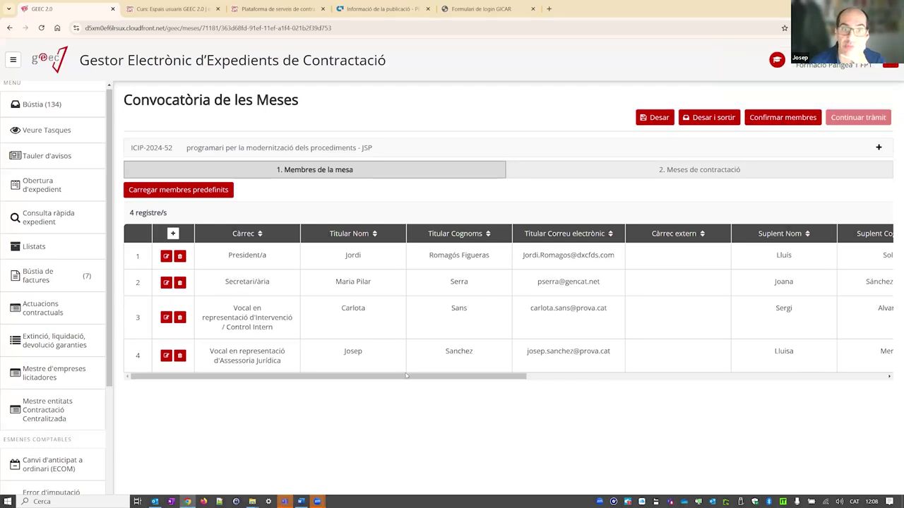
left_click(760, 122)
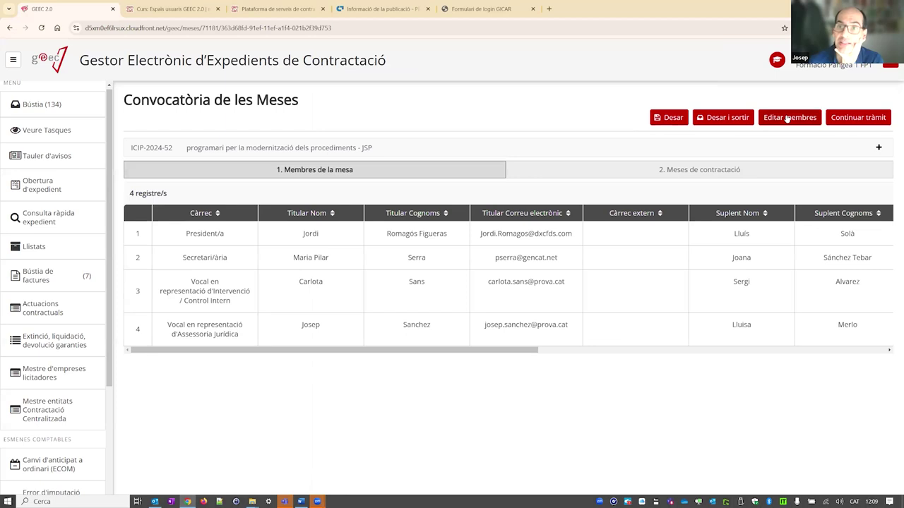
left_click(787, 117)
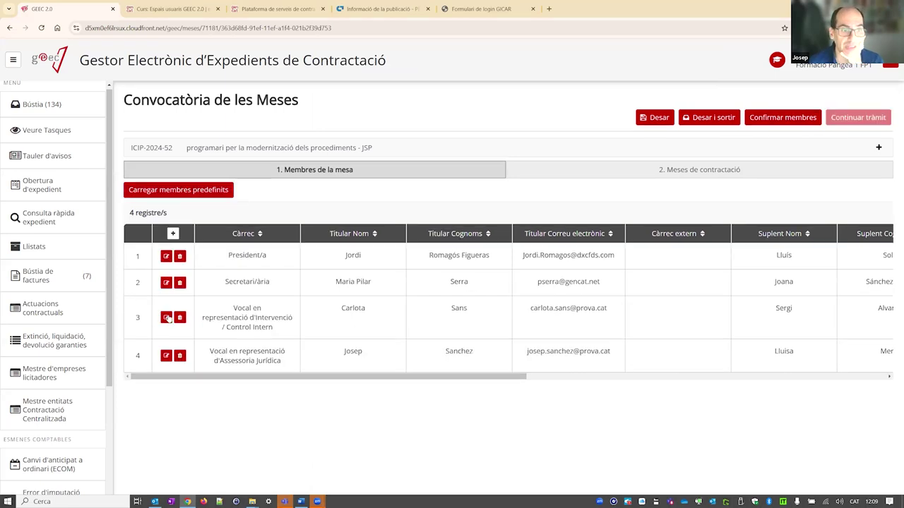
left_click(167, 283)
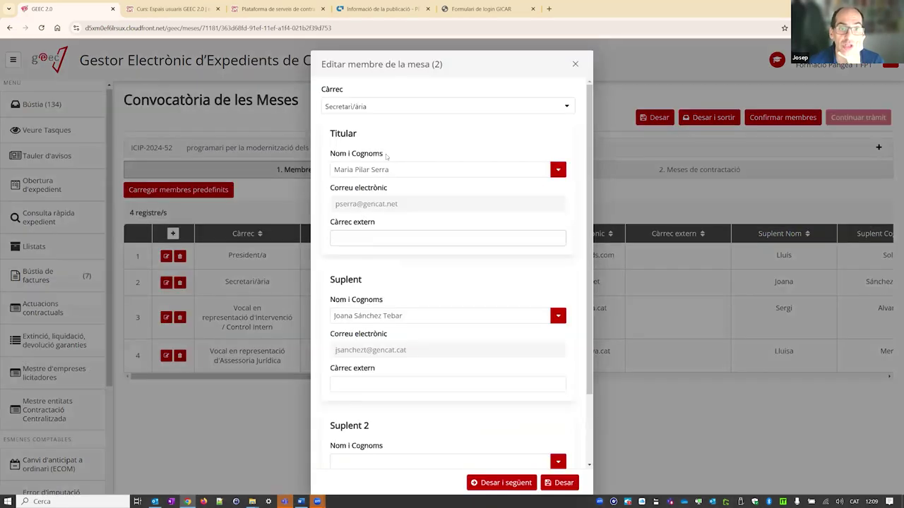
scroll(456, 320, "down", 2)
scroll(451, 345, "up", 2)
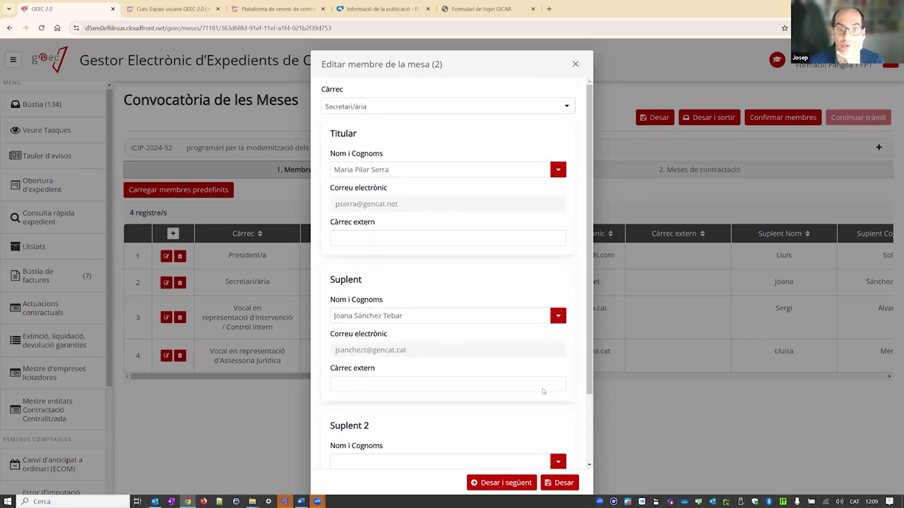
- Re-save members 2, 3 and 4 and confirm the mesa members
left_click(492, 480)
left_click(506, 482)
left_click(554, 483)
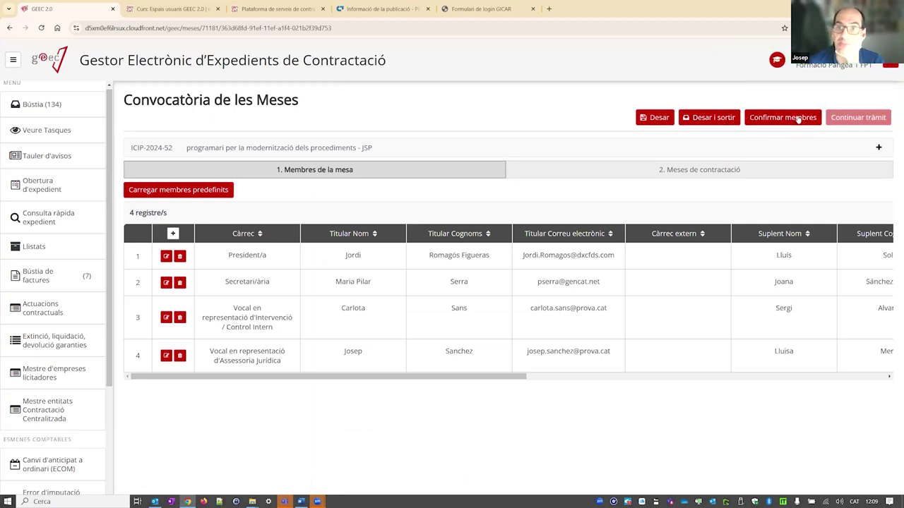
left_click(798, 119)
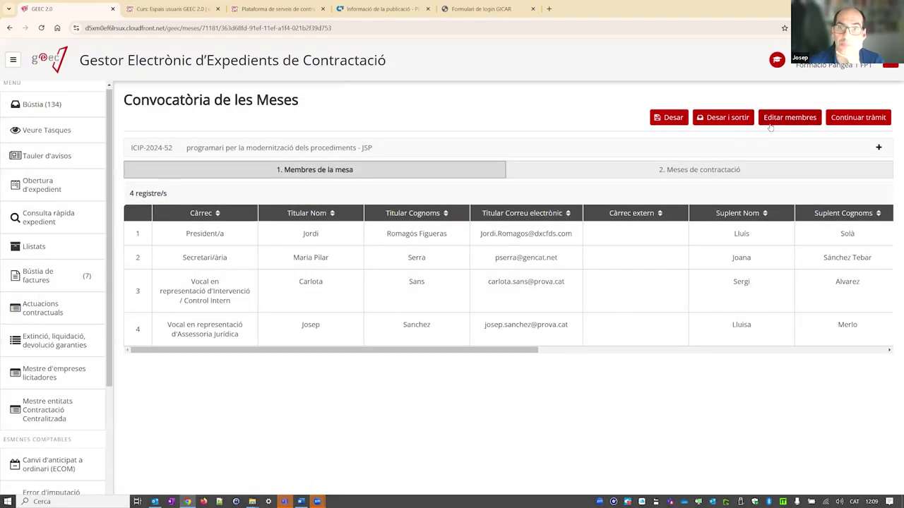
left_click(666, 168)
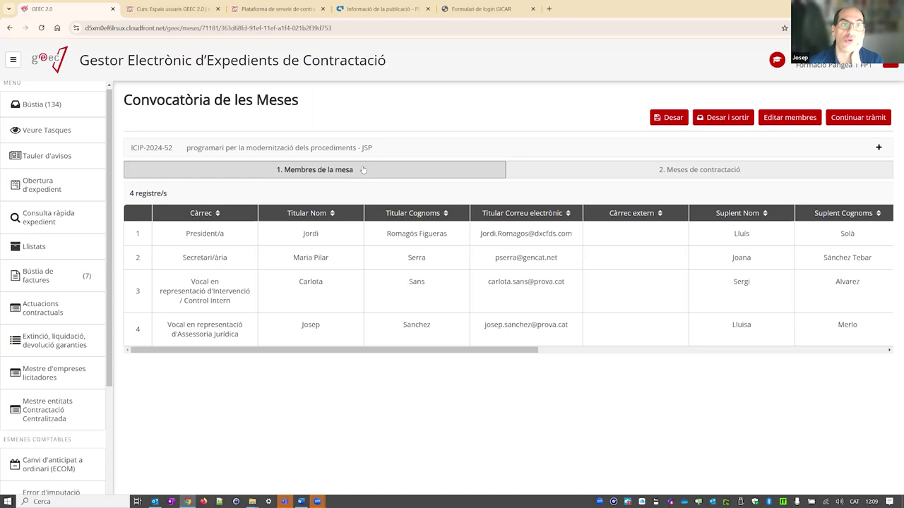
- Open ICIP-2024-52's processing tree with Recepció i registre d'ofertes and Meses de contractació expanded
left_click_drag(124, 100, 302, 106)
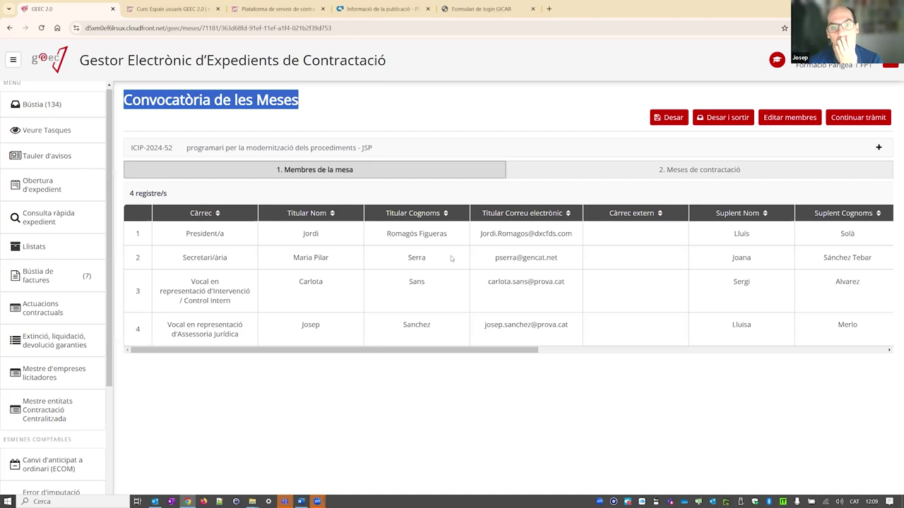
left_click(630, 171)
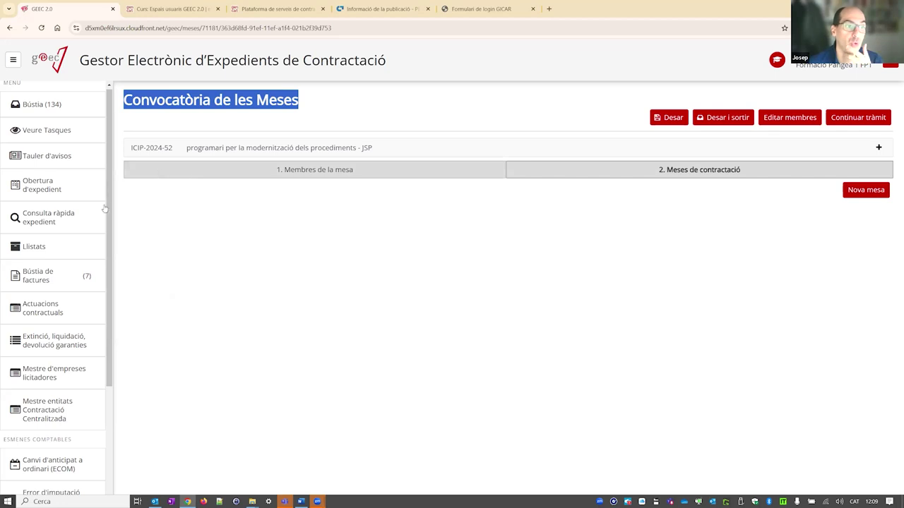
left_click(47, 105)
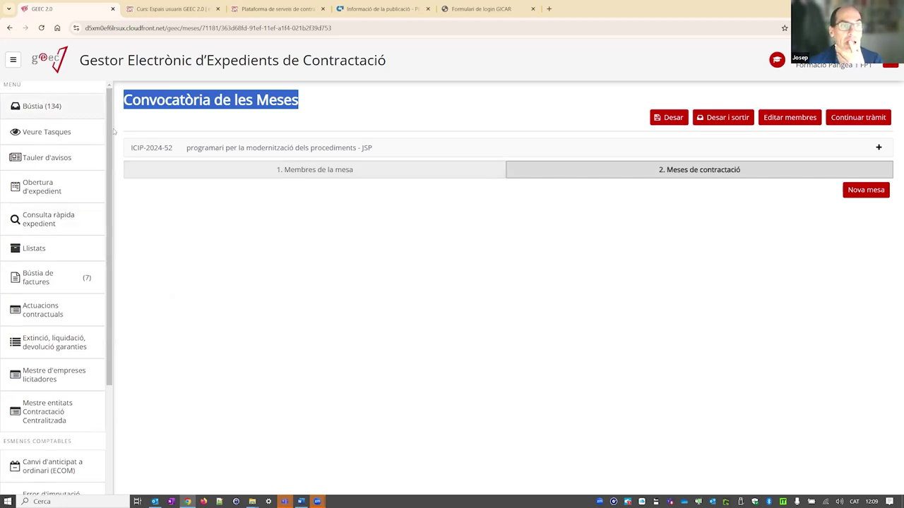
left_click(168, 221)
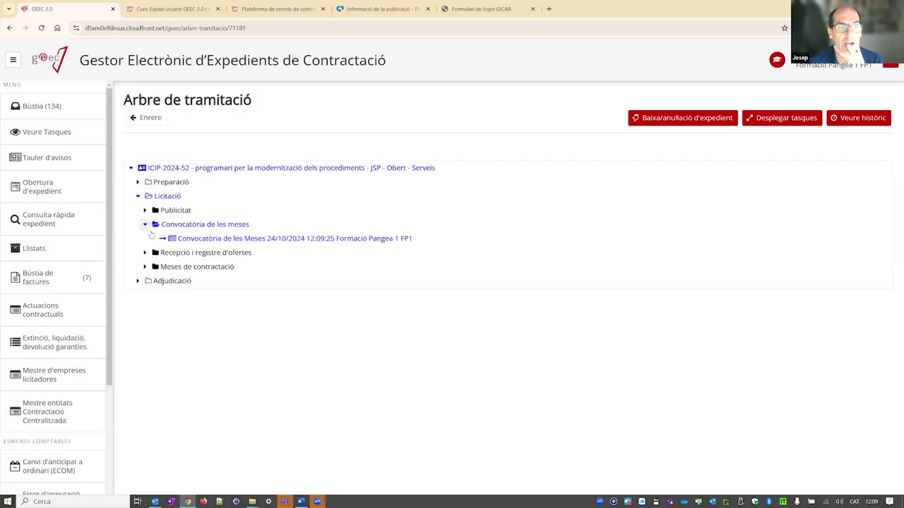
left_click(144, 252)
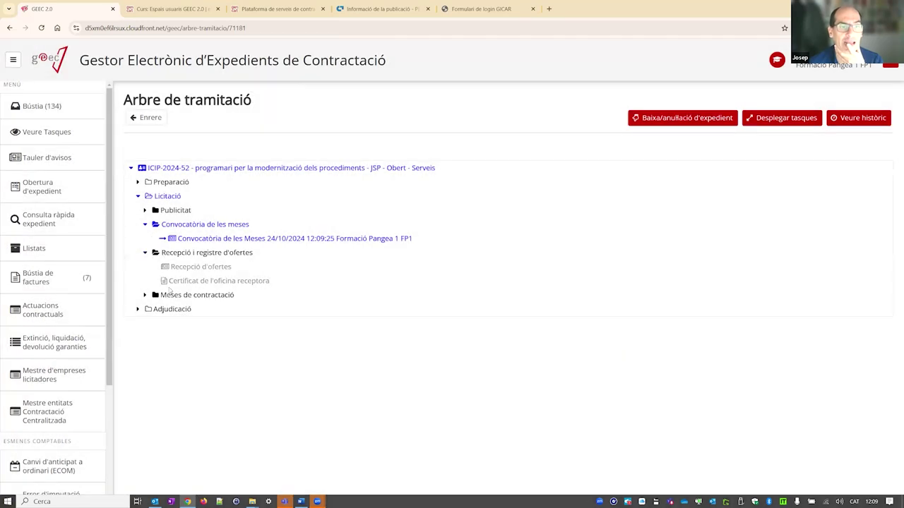
left_click(145, 295)
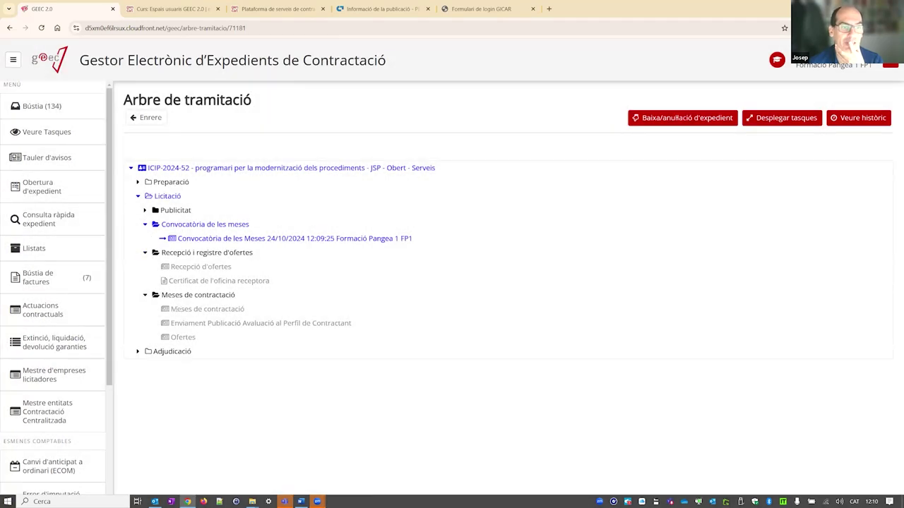
- Highlight the Meses de contractació task name in the processing tree
left_click_drag(171, 311, 248, 313)
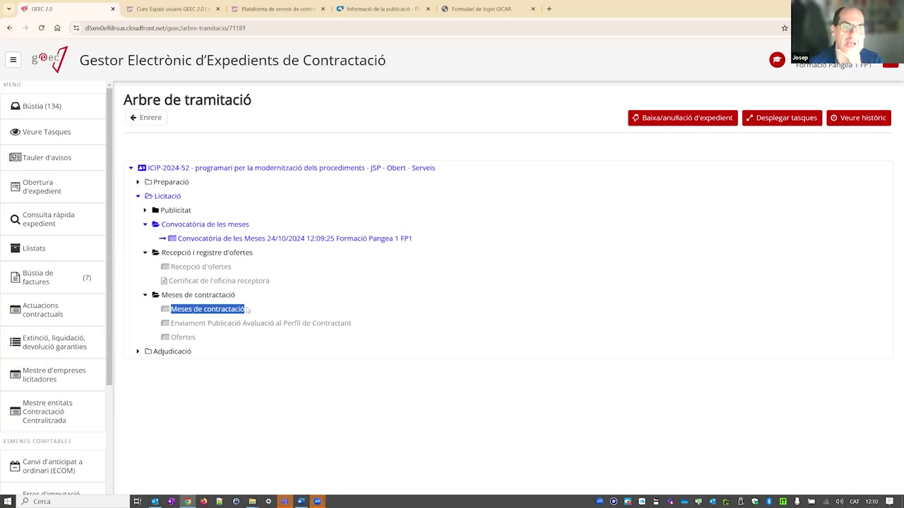
left_click_drag(254, 312, 169, 310)
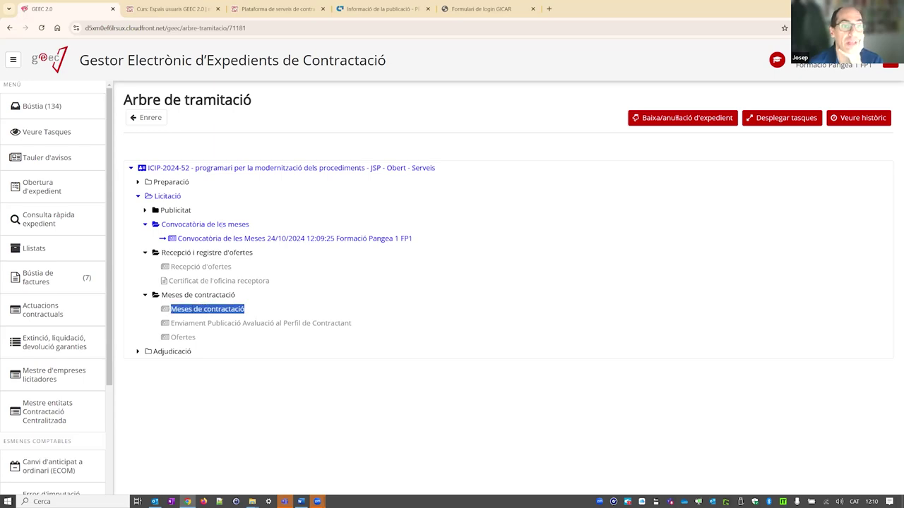
left_click(179, 311)
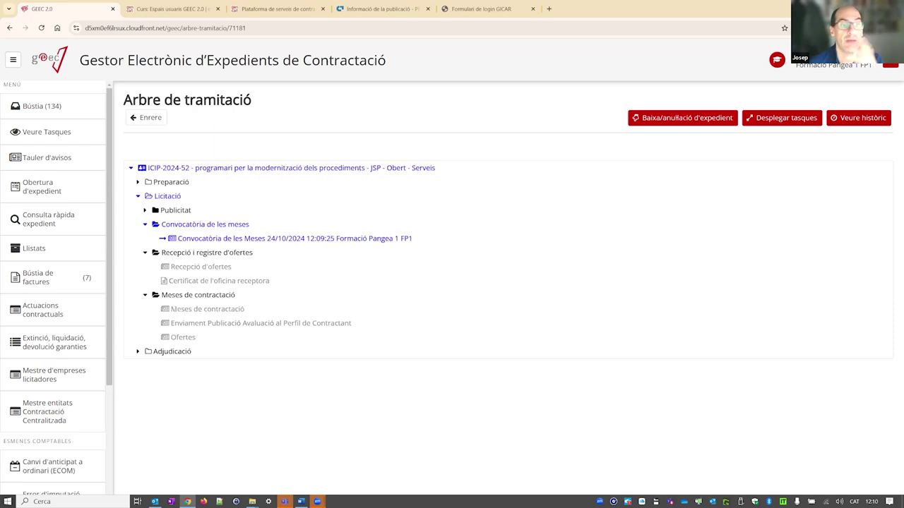
left_click_drag(169, 311, 255, 310)
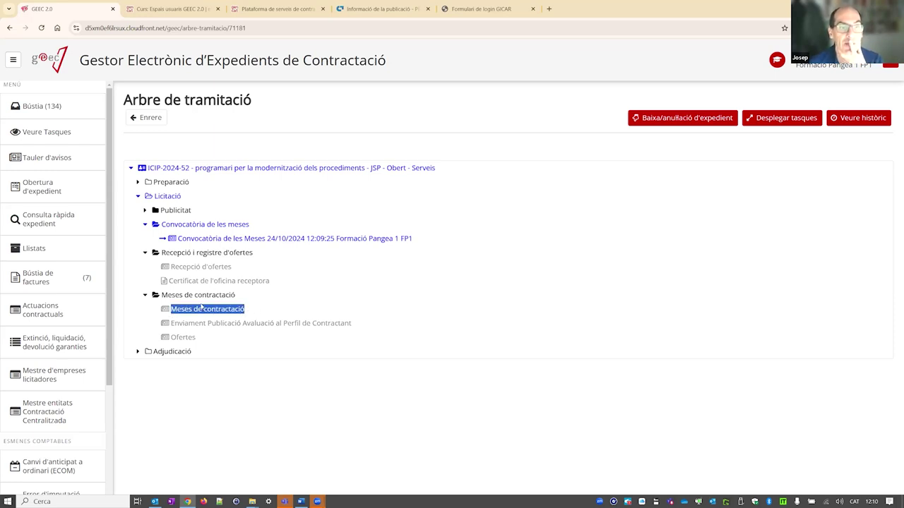
left_click_drag(252, 313, 168, 311)
left_click(41, 106)
- Continue the Convocatòria de les Meses task so ICIP-2024-52 moves on to Recepció d'ofertes
left_click(352, 224)
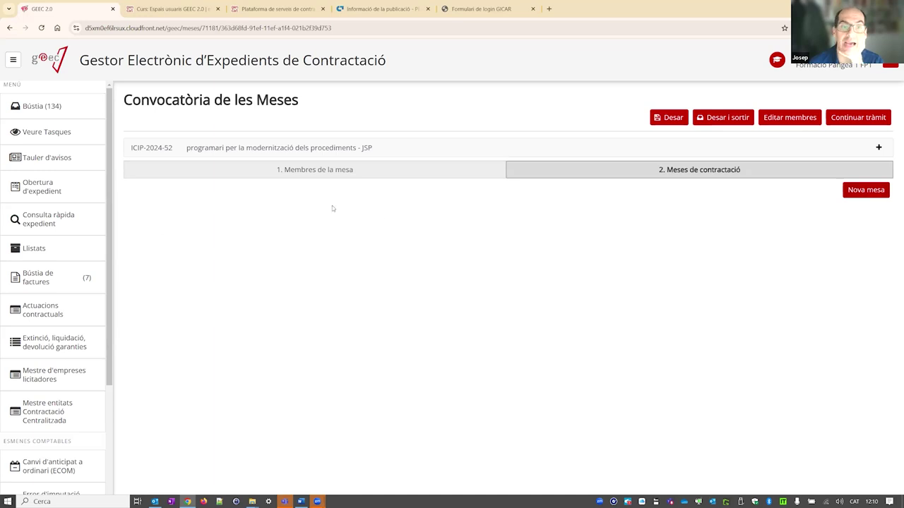
left_click(853, 119)
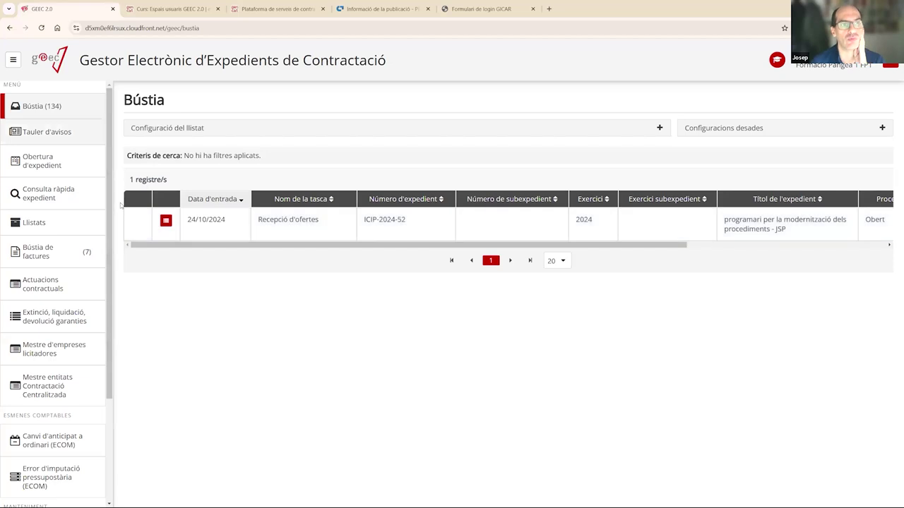
- Open the completed Convocatòria de les Meses task under Licitació in ICIP-2024-52's processing tree
left_click(166, 221)
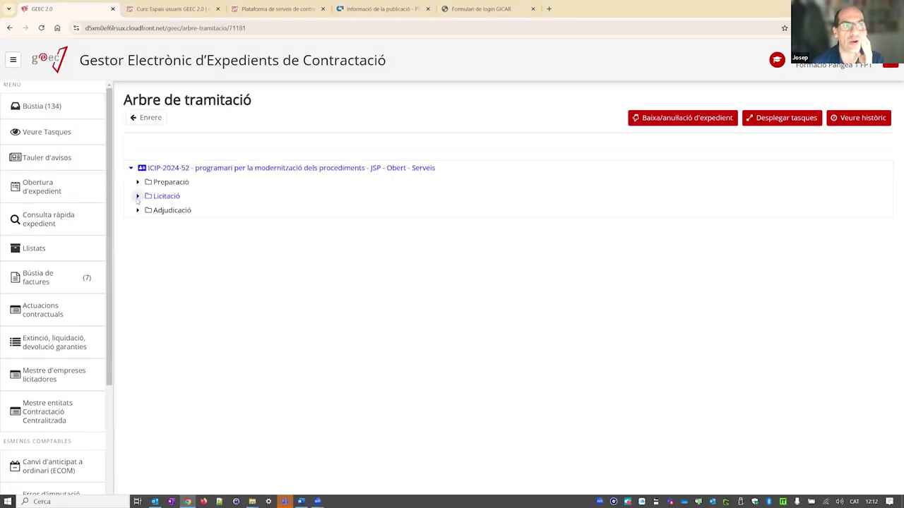
left_click(138, 196)
left_click(144, 239)
left_click(145, 224)
left_click(196, 239)
double_click(196, 239)
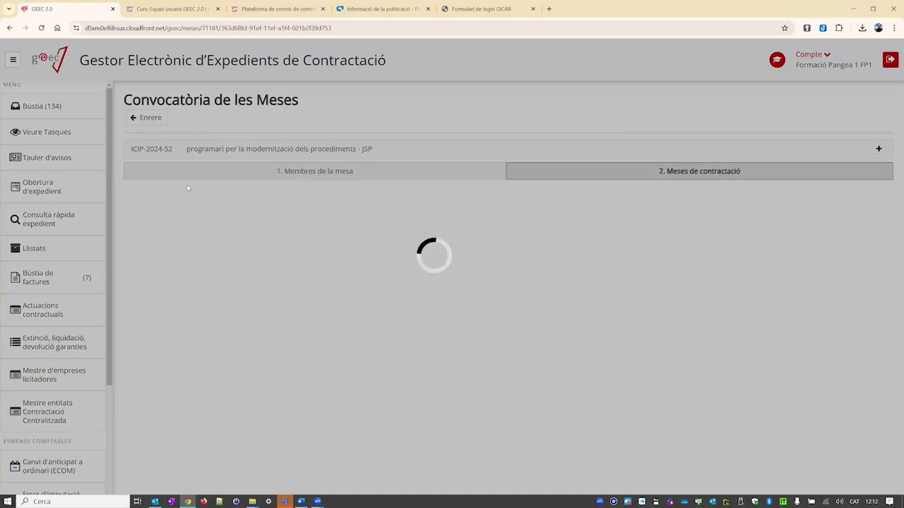
- Reopen the Convocatòria de les Meses task, confirming Sí, and view its four mesa members
left_click(142, 120)
left_click(138, 196)
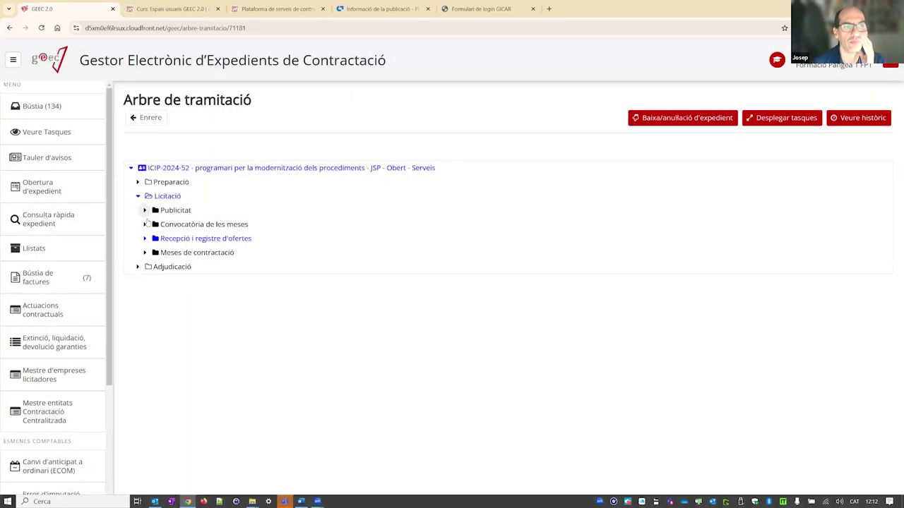
left_click(144, 225)
left_click(212, 239)
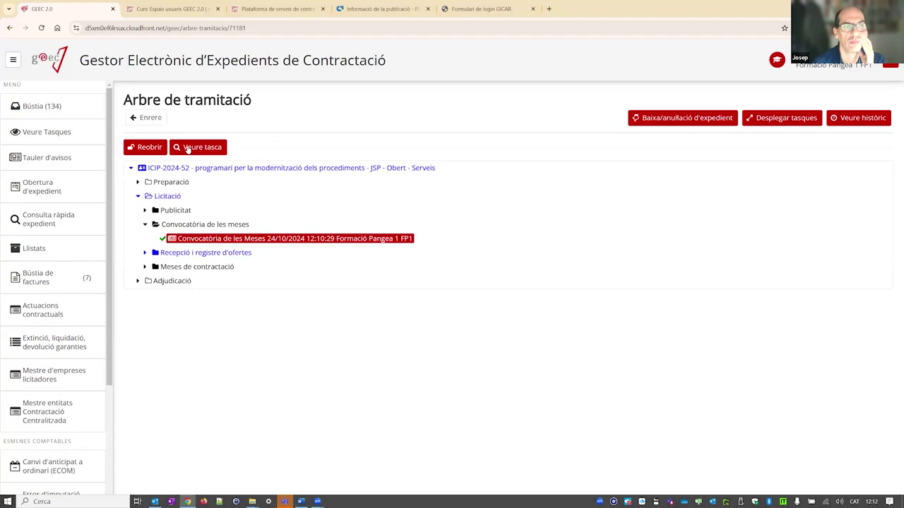
left_click(161, 148)
left_click(523, 302)
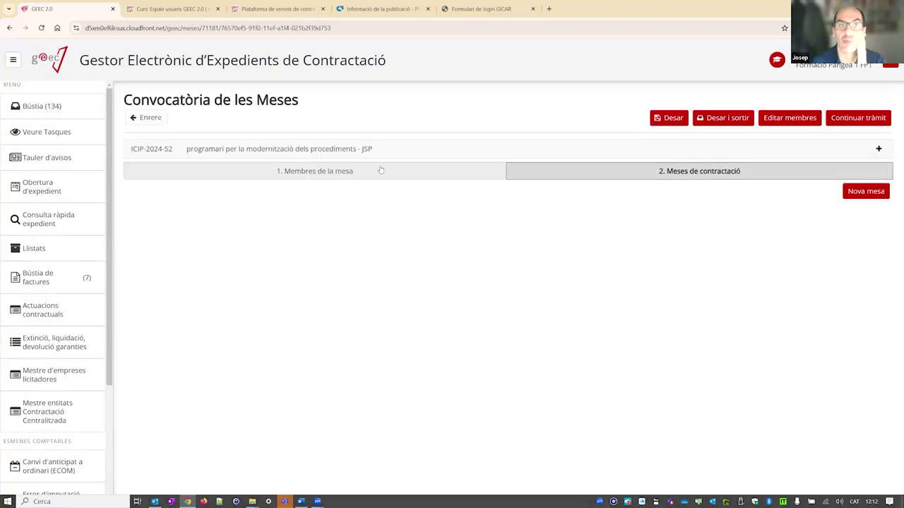
left_click(477, 170)
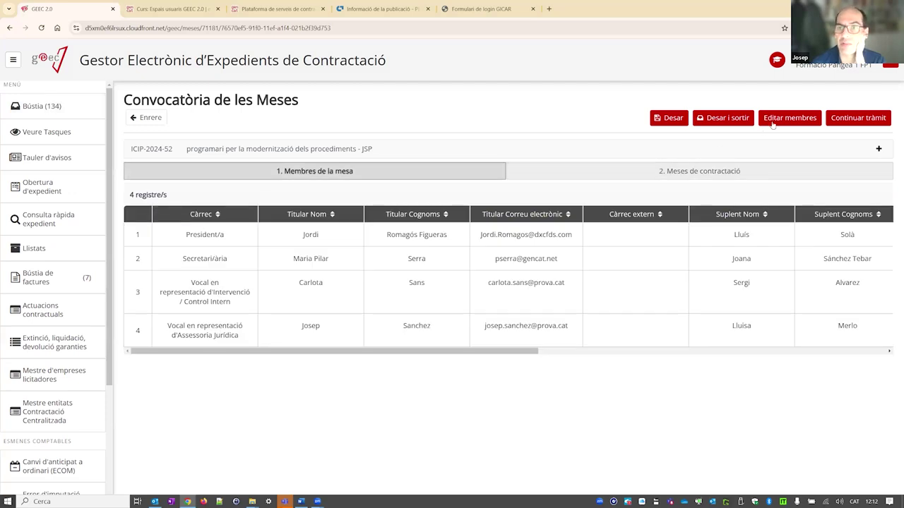
- Make the members table editable and add a member with role Vocal en representació d'Assessoria Jurídica
left_click(774, 125)
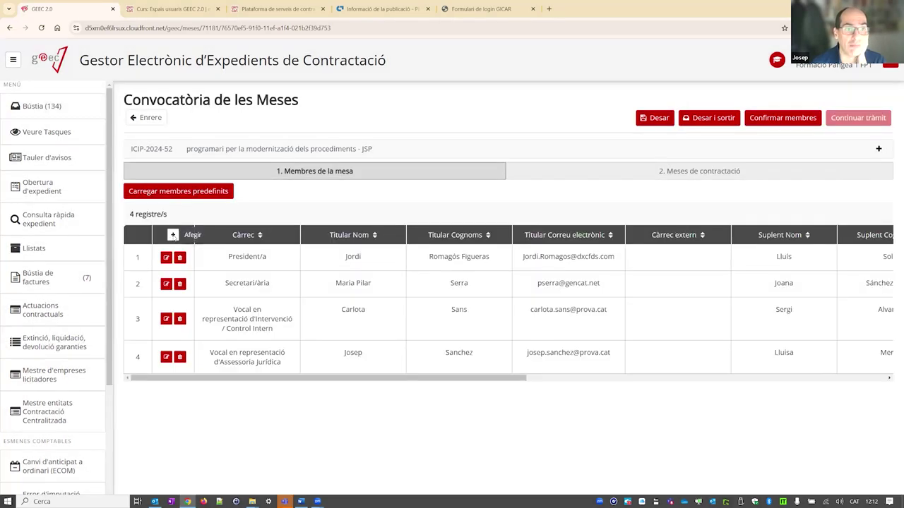
left_click(172, 235)
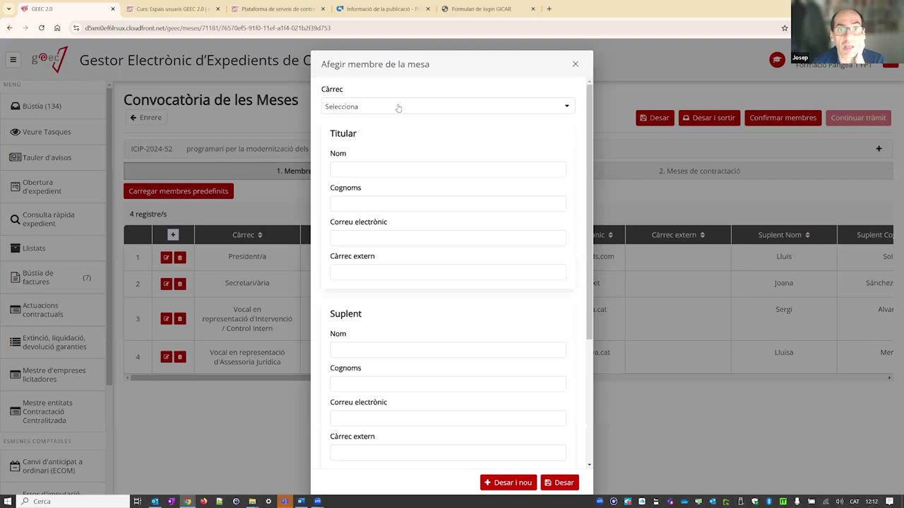
left_click(398, 107)
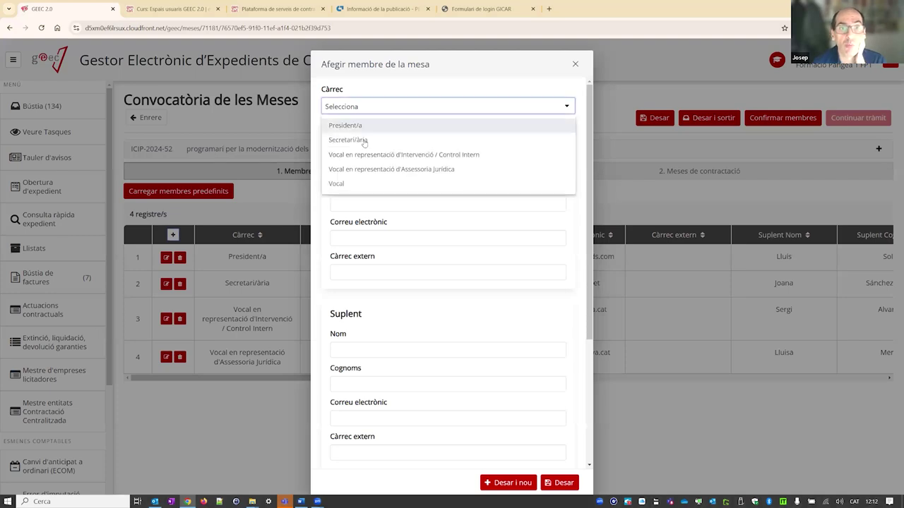
left_click(353, 183)
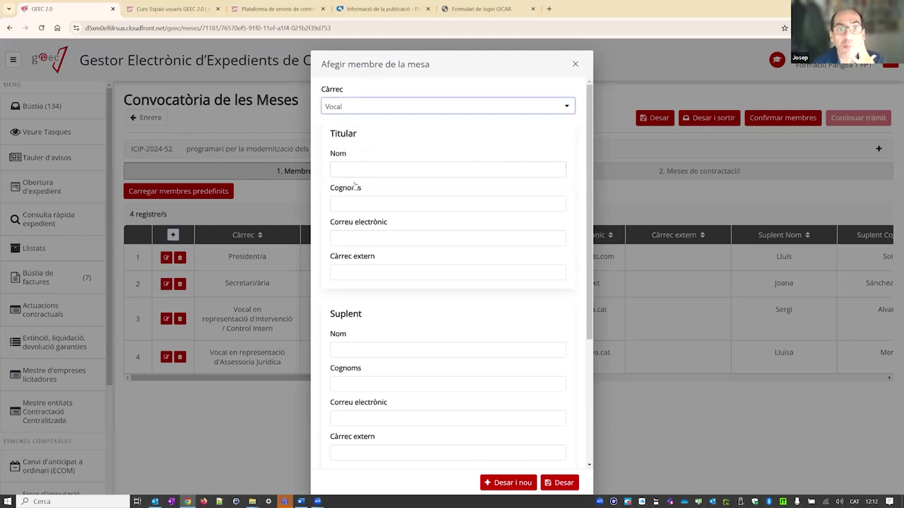
left_click(396, 106)
left_click(399, 163)
- Type test text in the titular's Nom field, then clear it
key("Tab")
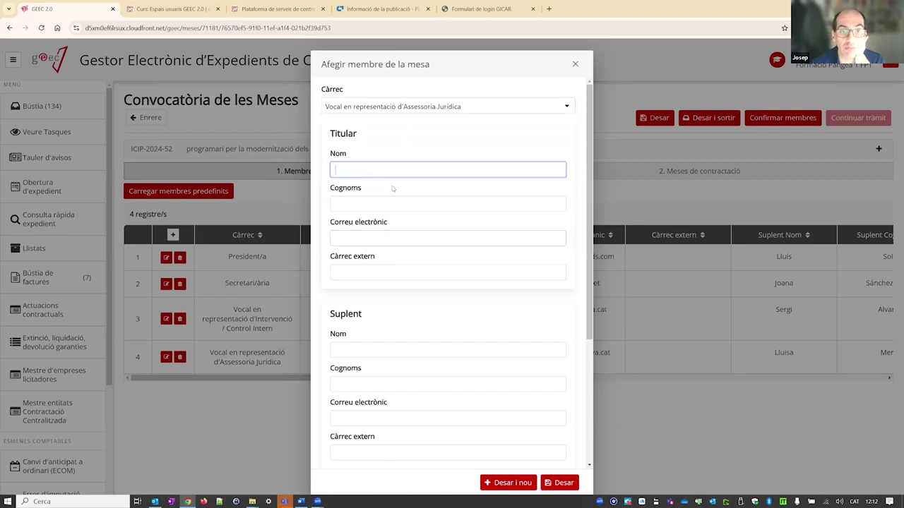
type("gvfsdgrsdfg")
key("BackSpace")
key("BackSpace")
key("BackSpace")
key("BackSpace")
key("BackSpace")
key("BackSpace")
key("BackSpace")
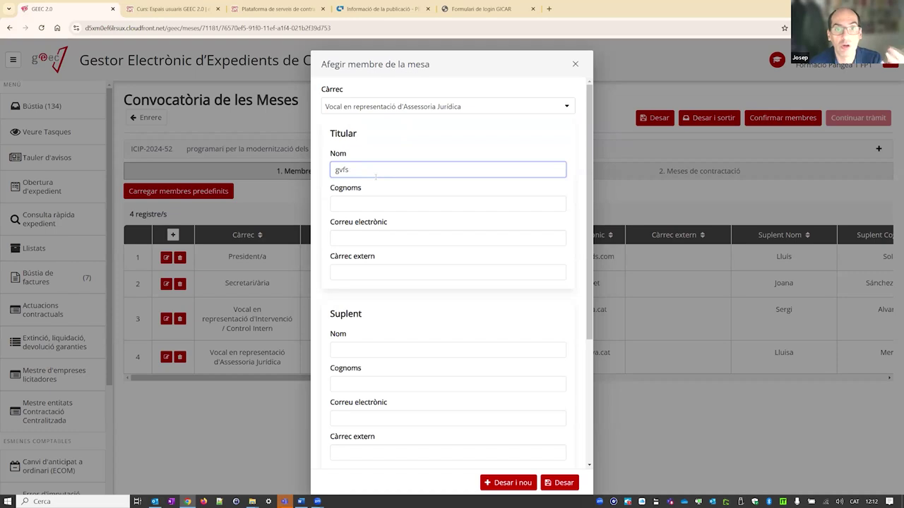
key("BackSpace")
key("BackSpace")
key("BackSpace")
key("BackSpace")
key("Tab")
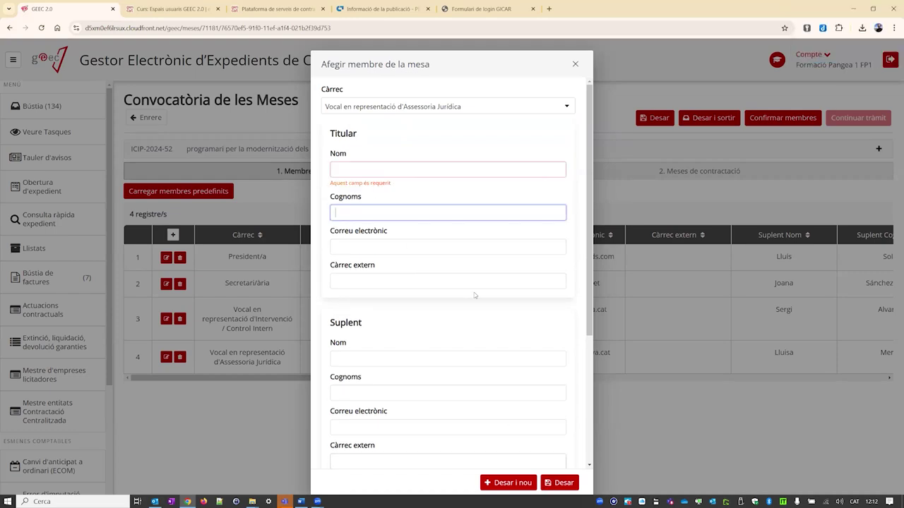
scroll(474, 291, "down", 1)
scroll(474, 294, "down", 3)
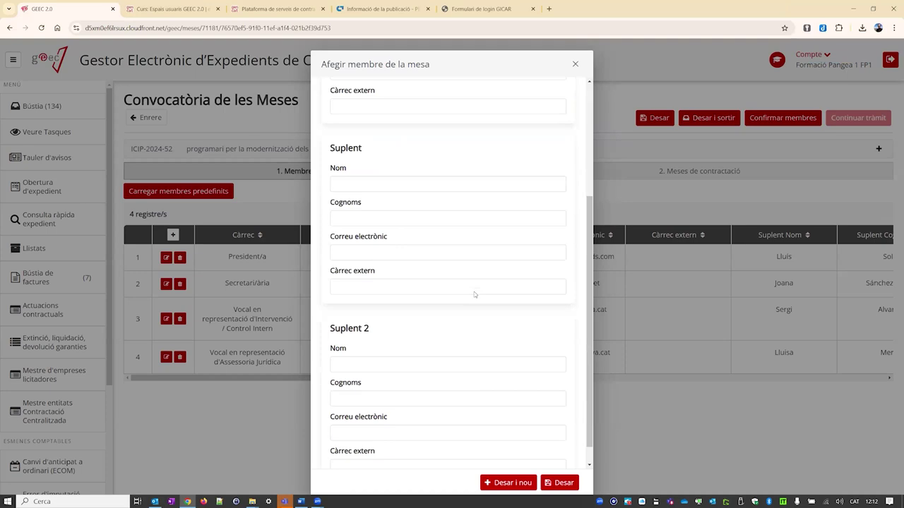
scroll(473, 292, "up", 4)
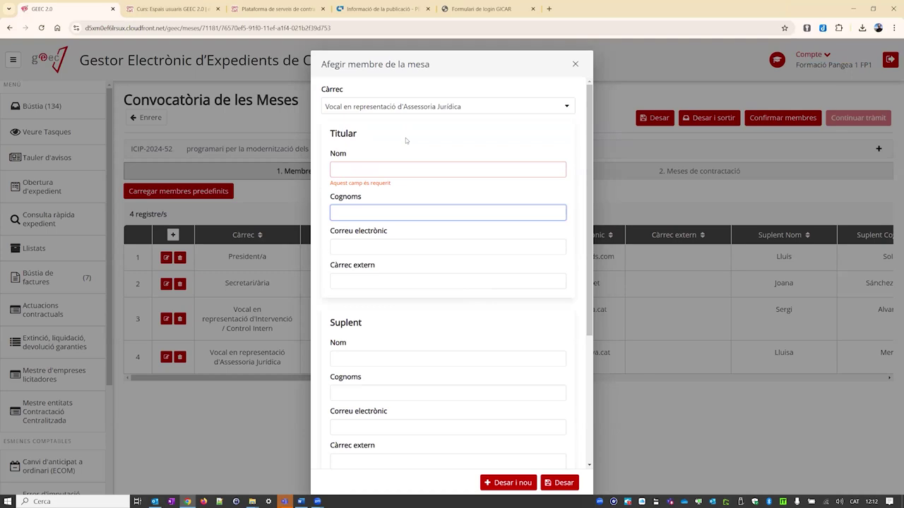
- Enter the titular's and the substitute's first names and surnames
left_click(372, 162)
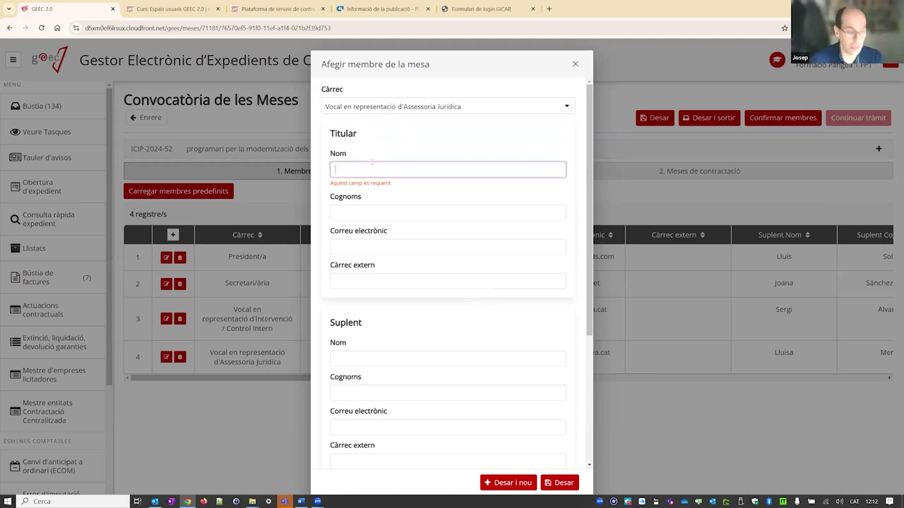
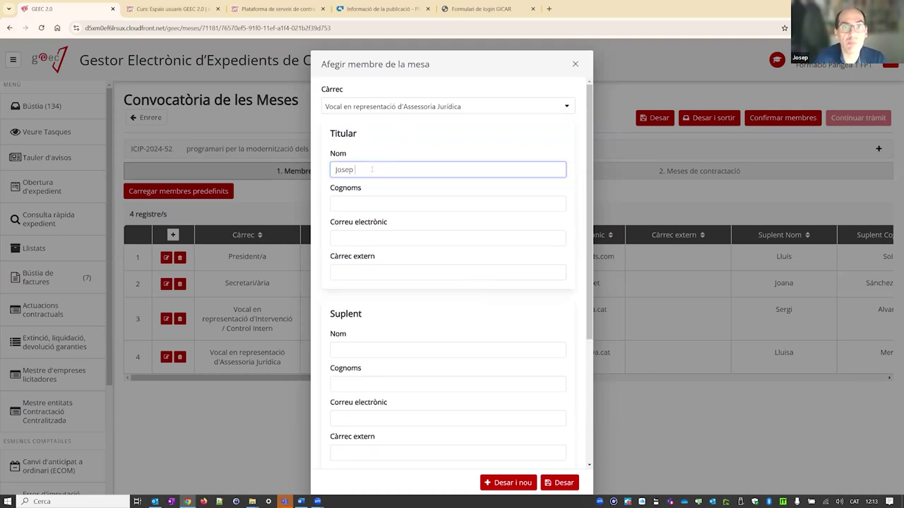
key("Tab")
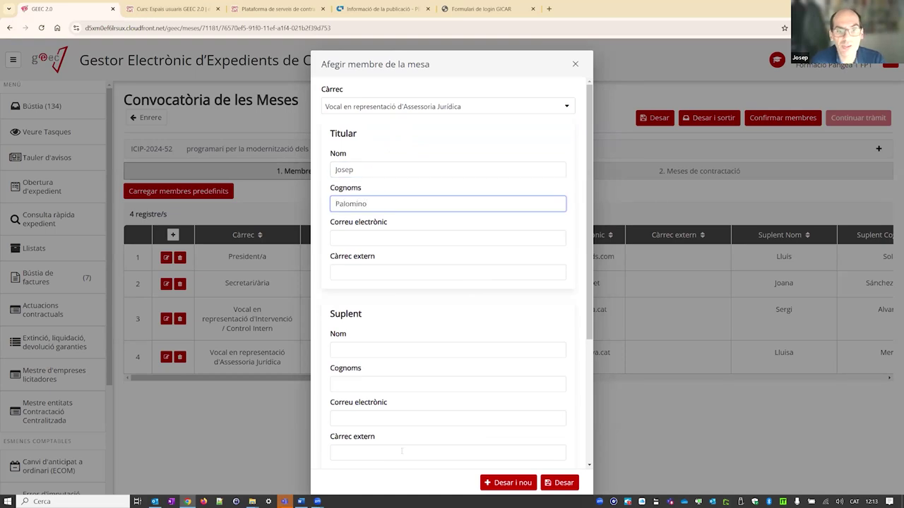
left_click(374, 348)
key("Tab")
key("Tab")
- Try to save the member, then fill in the required titular and substitute e-mail addresses
left_click(552, 484)
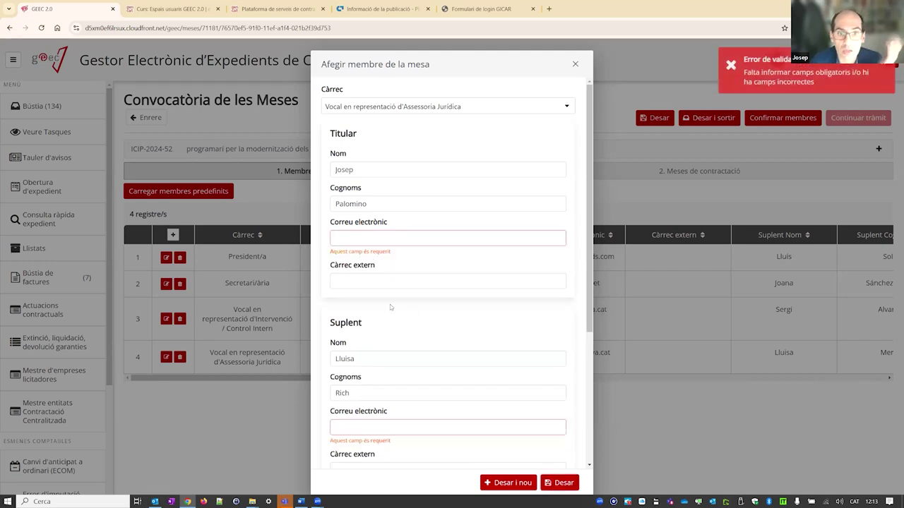
left_click(351, 237)
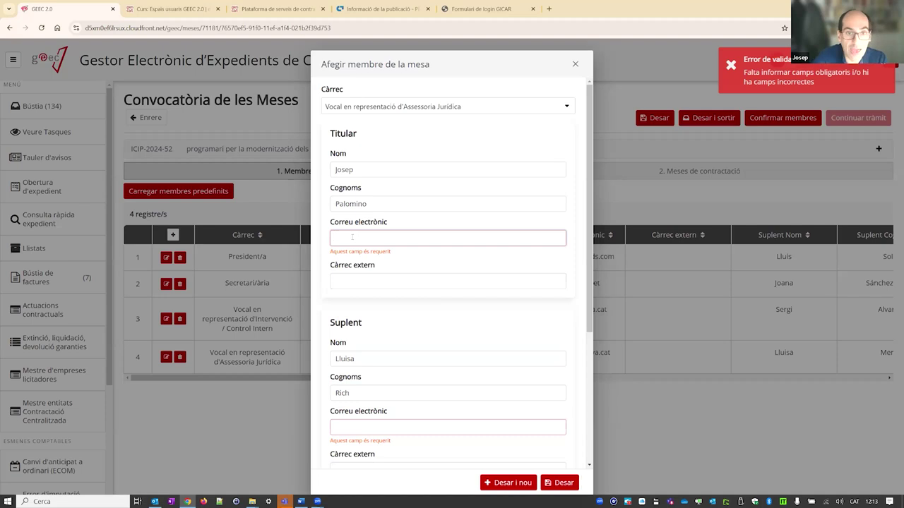
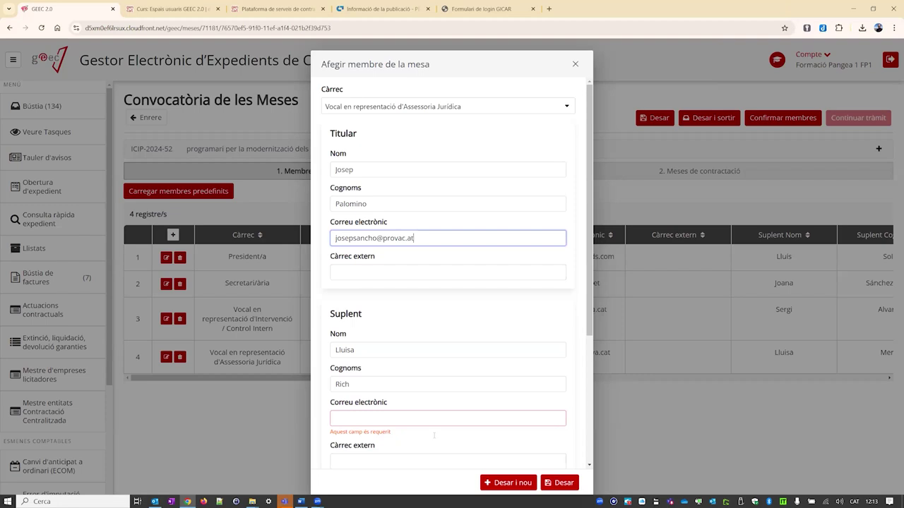
left_click(382, 418)
type("josepsa")
key("BackSpace")
key("BackSpace")
type("p")
key("BackSpace")
key("BackSpace")
key("BackSpace")
key("BackSpace")
key("BackSpace")
key("BackSpace")
type("df@p")
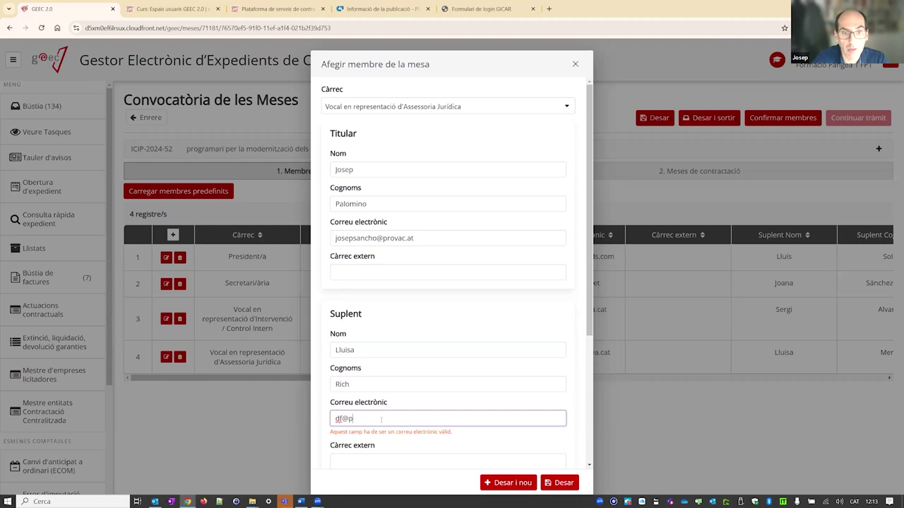
type("rova.cat")
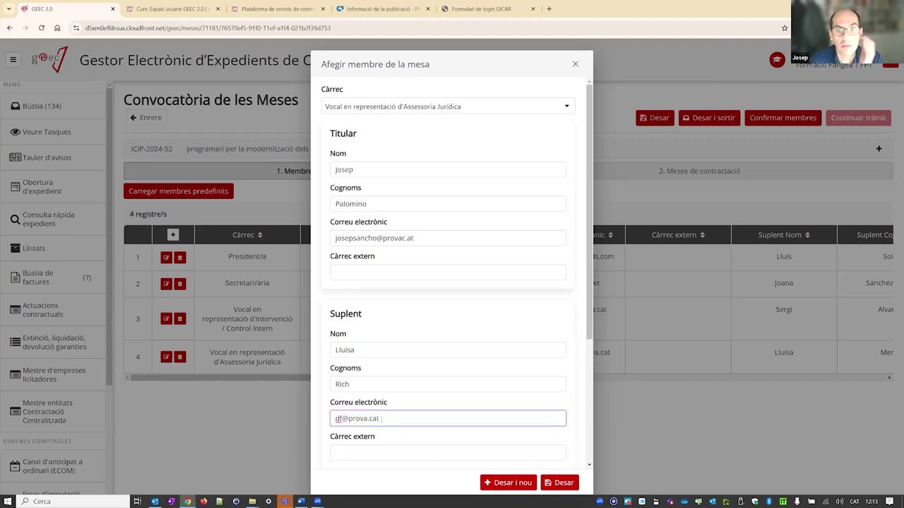
- Set the role to Vocal and enter the titular's name, surname and e-mail address
left_click(431, 112)
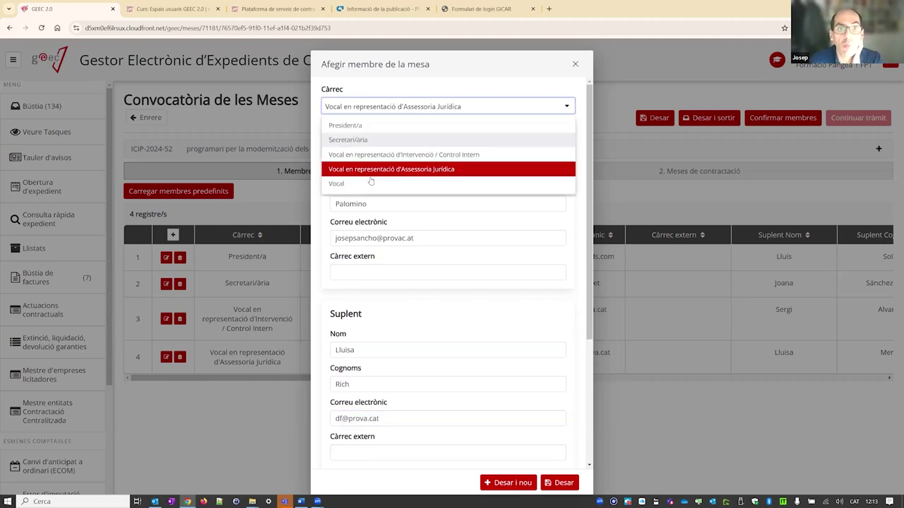
left_click(431, 177)
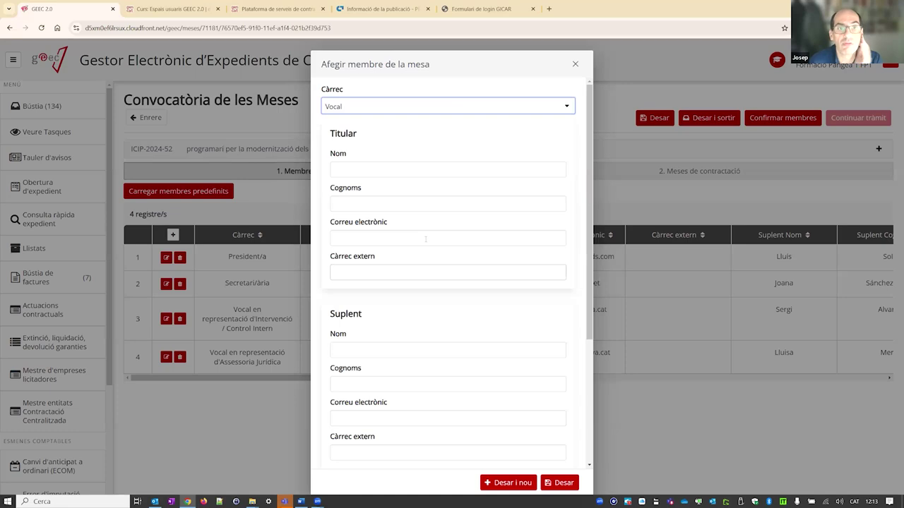
left_click(361, 165)
key("Tab")
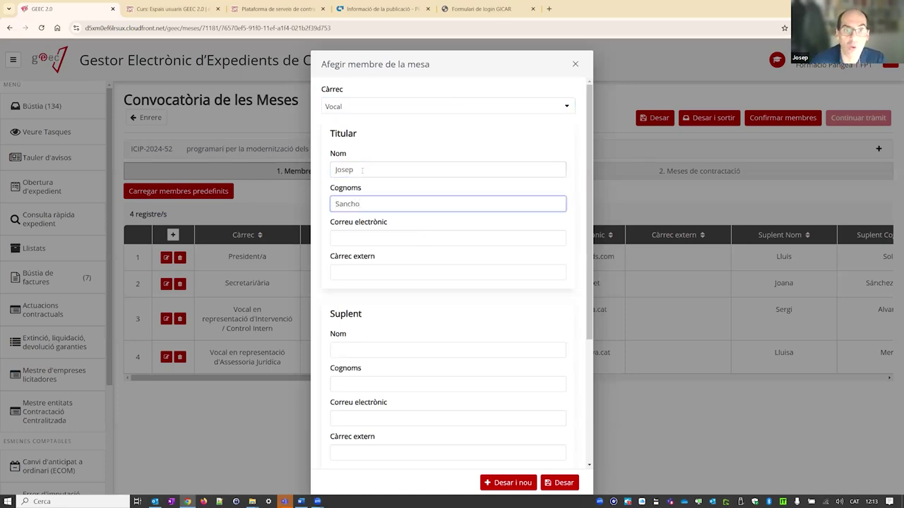
left_click(370, 237)
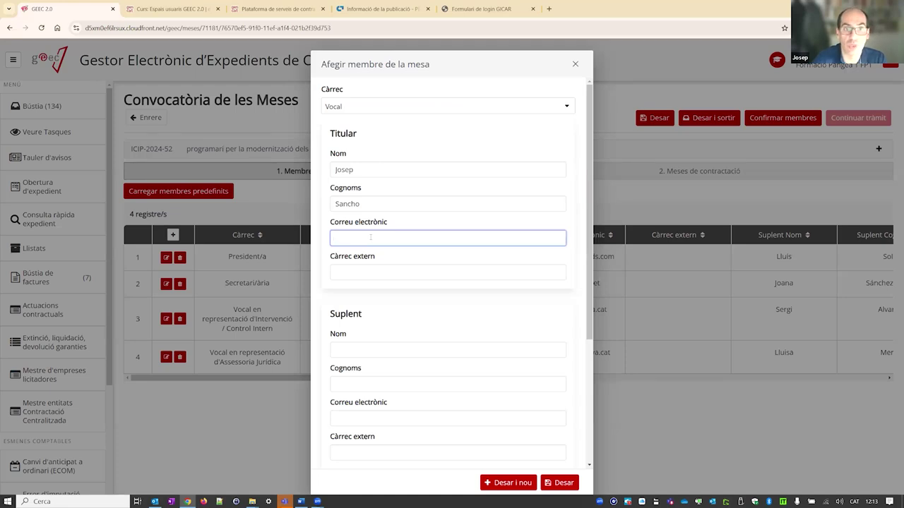
type("prova@")
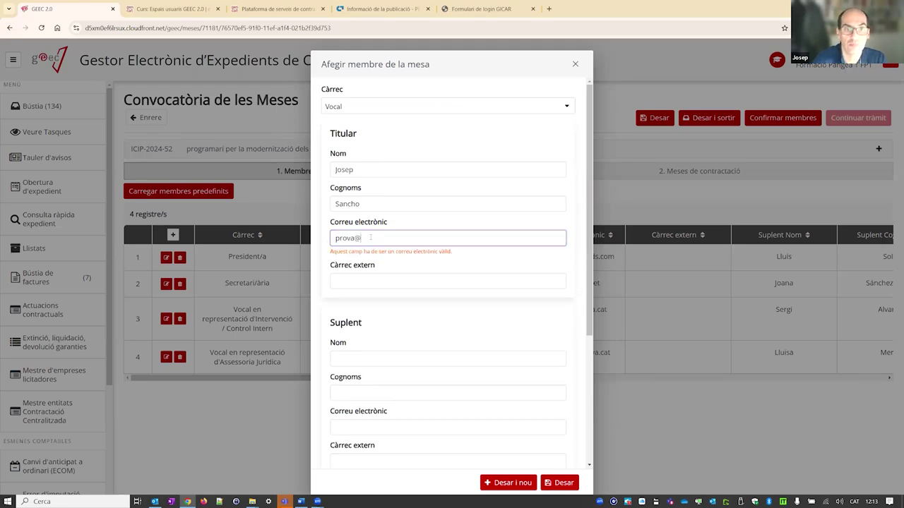
type("prova.cat")
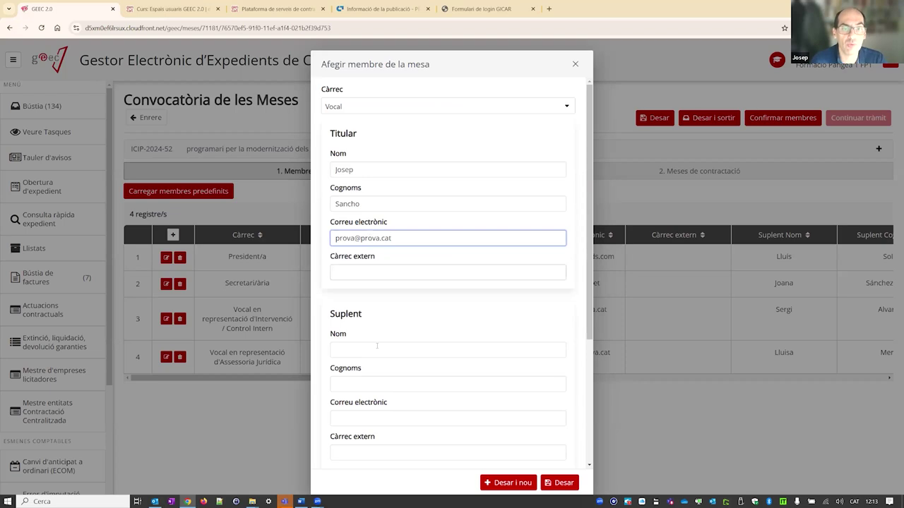
- Enter the substitute's name, surname and e-mail, save the member, and confirm the members list
left_click(368, 349)
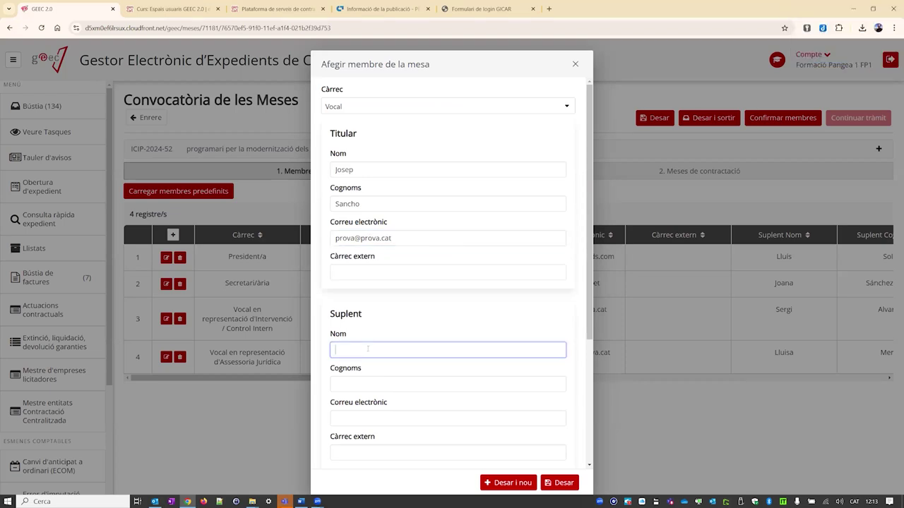
key("Tab")
key("Tab")
type("prova@prova.cat")
left_click(565, 483)
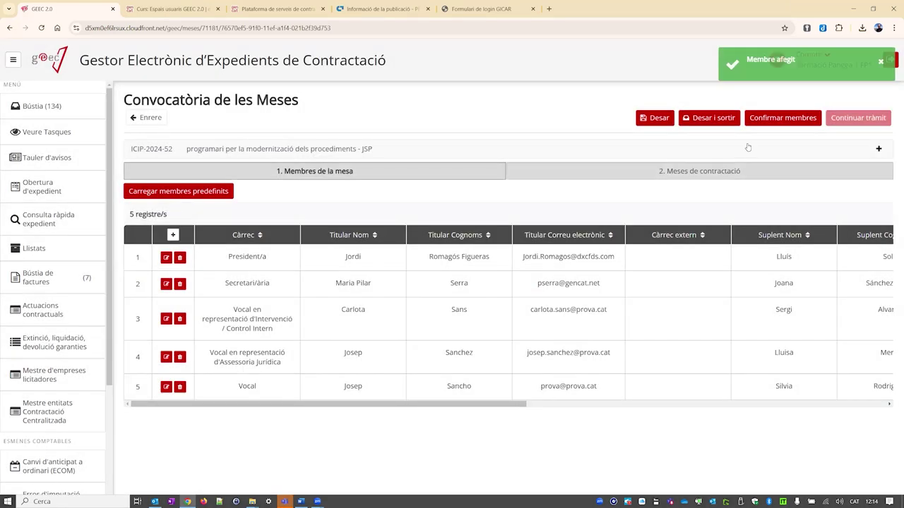
left_click(755, 122)
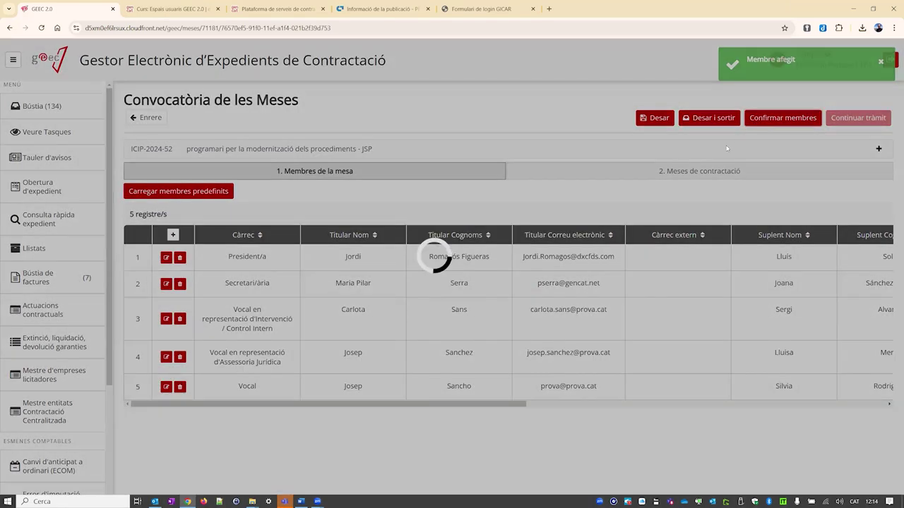
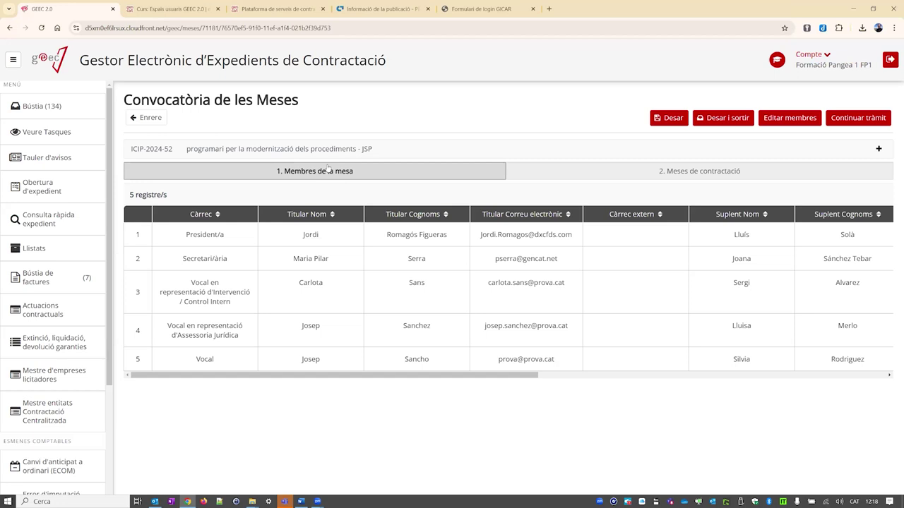
- Open the Portasignatures digital page from Chrome's GEEC > Rollout bookmarks folder
left_click(894, 27)
left_click(799, 125)
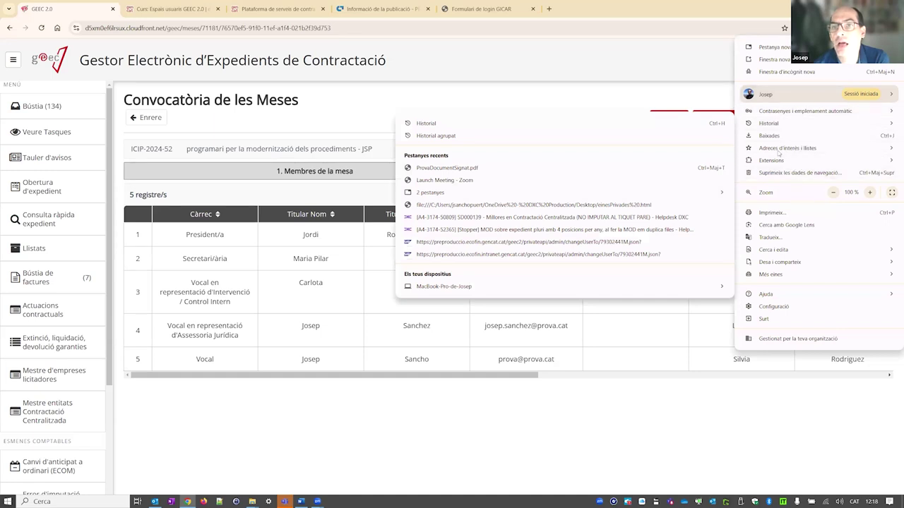
mouse_move(780, 151)
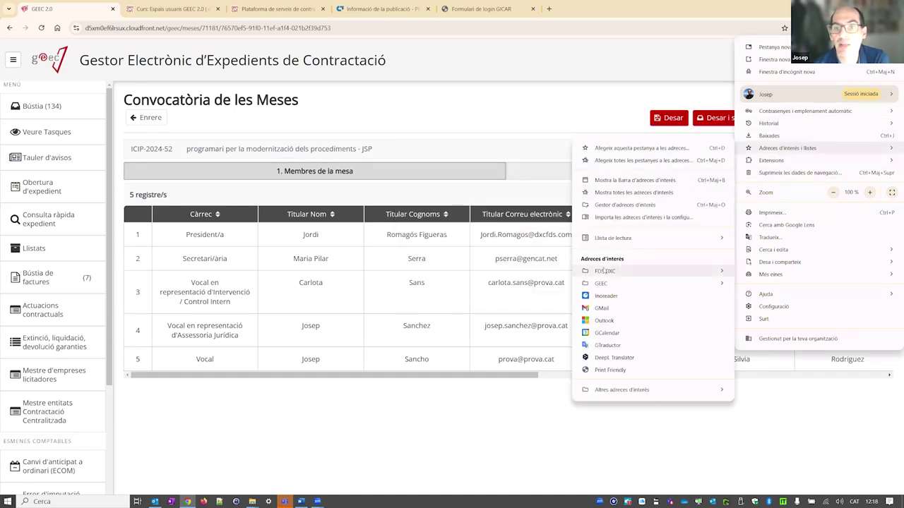
mouse_move(606, 271)
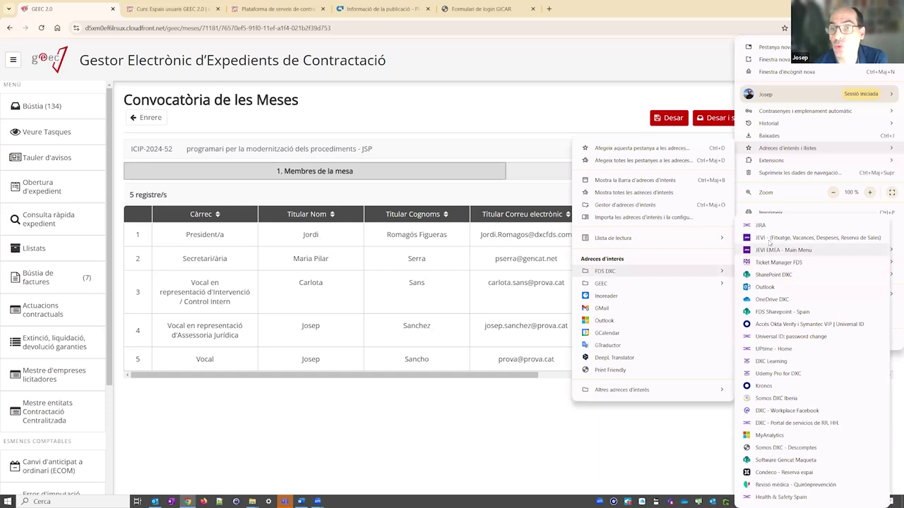
mouse_move(662, 284)
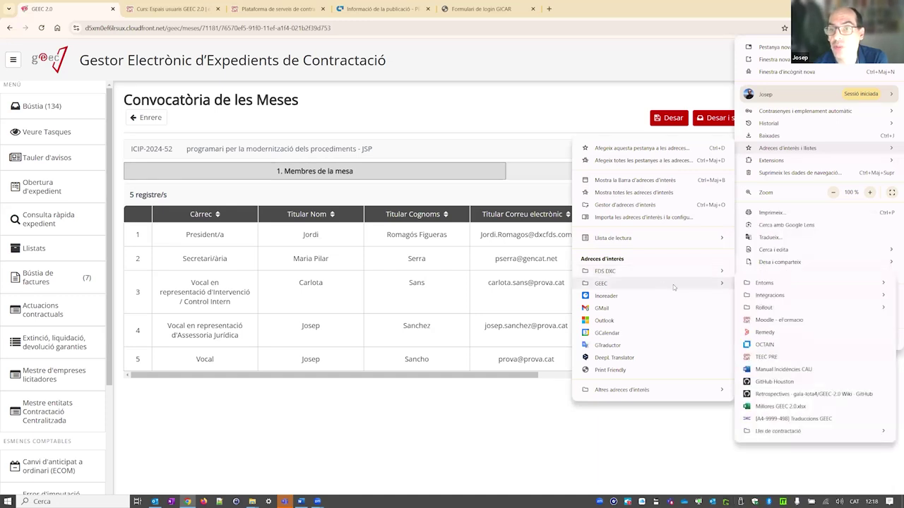
mouse_move(774, 296)
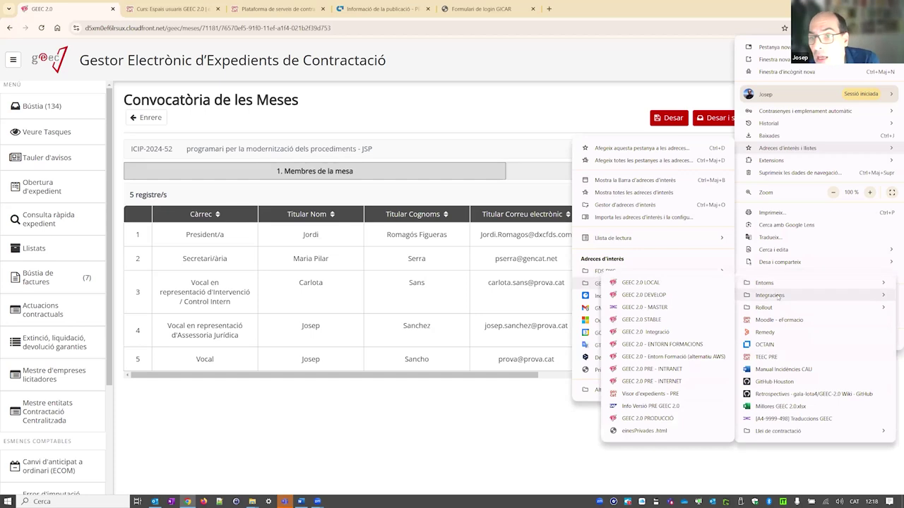
left_click(664, 319)
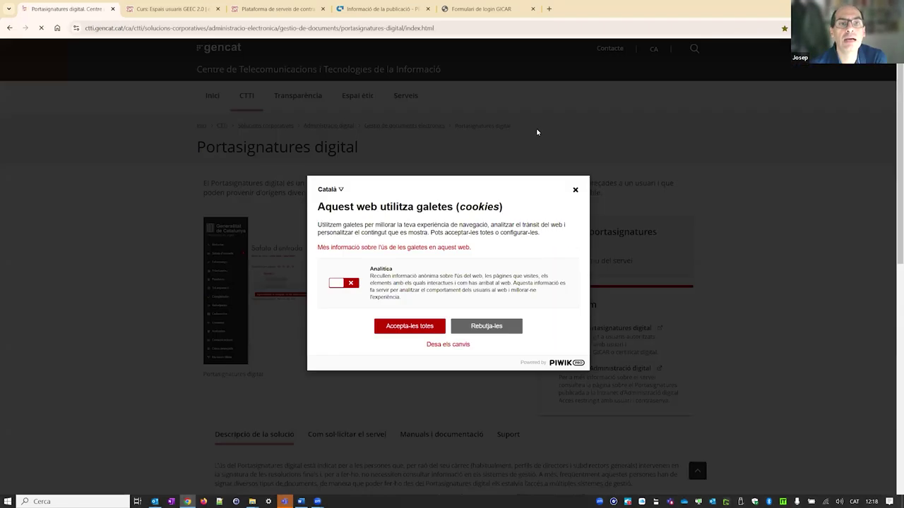
- Accept all cookies and read the 'Com sol·licitar el servei' section of Portasignatures digital
left_click(409, 327)
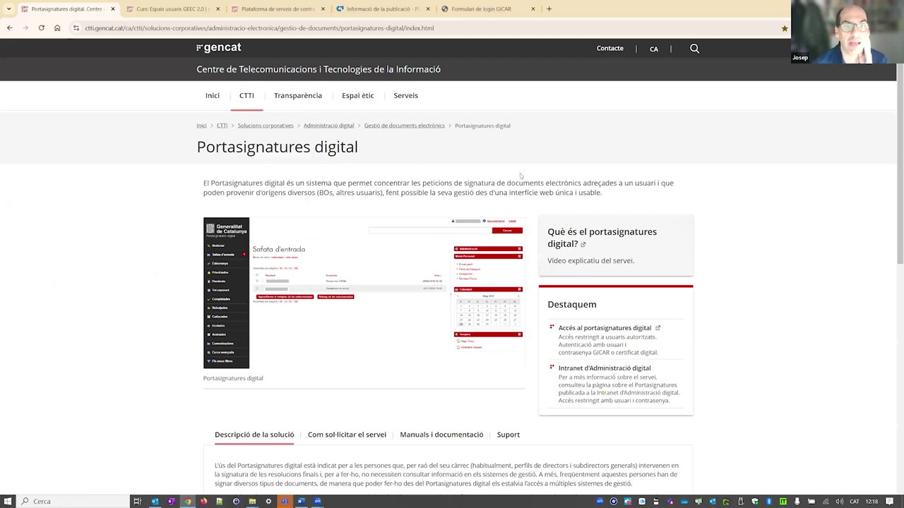
scroll(374, 275, "down", 2)
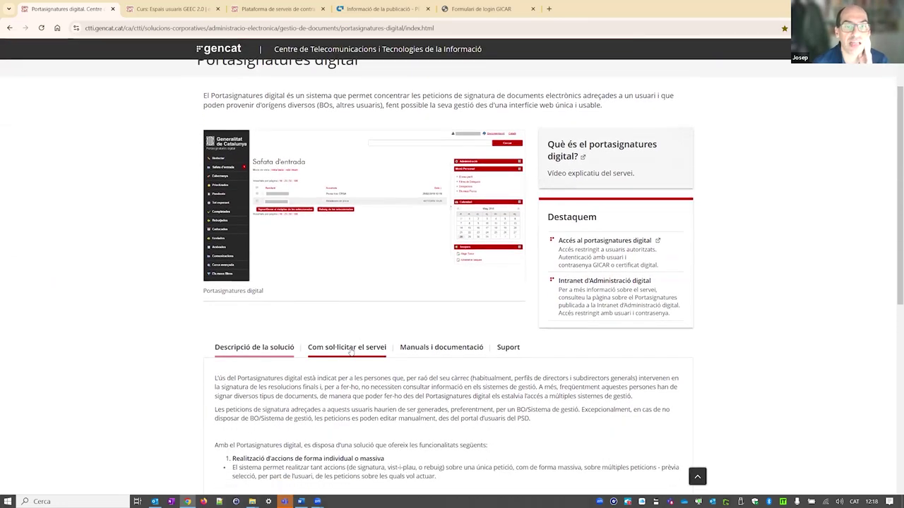
left_click(351, 354)
scroll(242, 313, "down", 2)
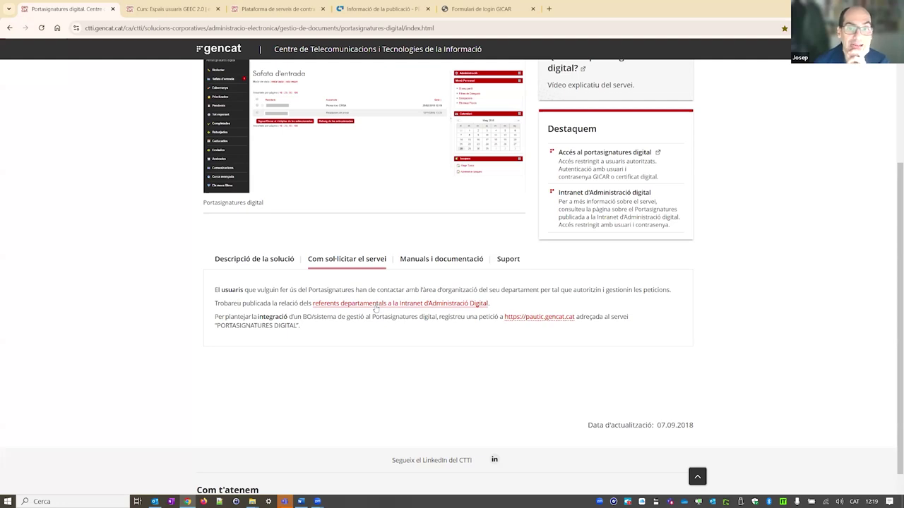
scroll(373, 306, "up", 3)
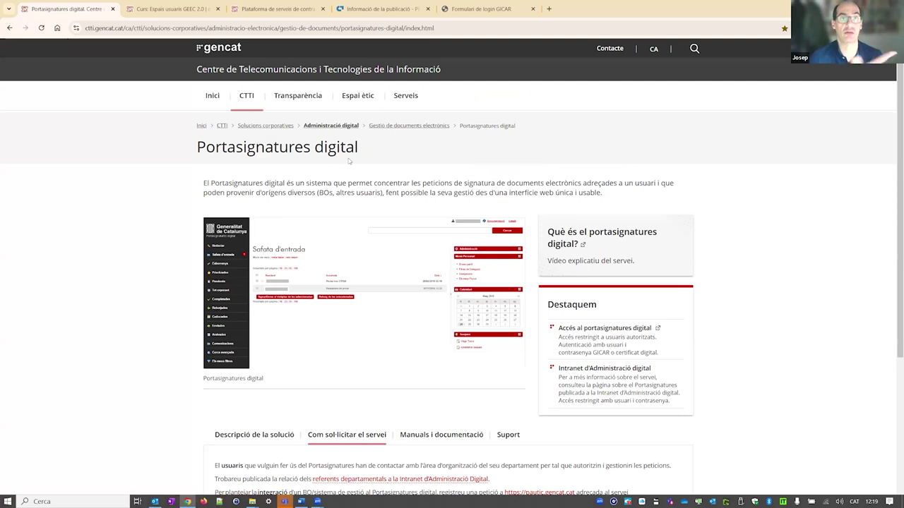
scroll(349, 180, "down", 1)
- Scroll further down the Portasignatures digital service page
scroll(349, 180, "down", 3)
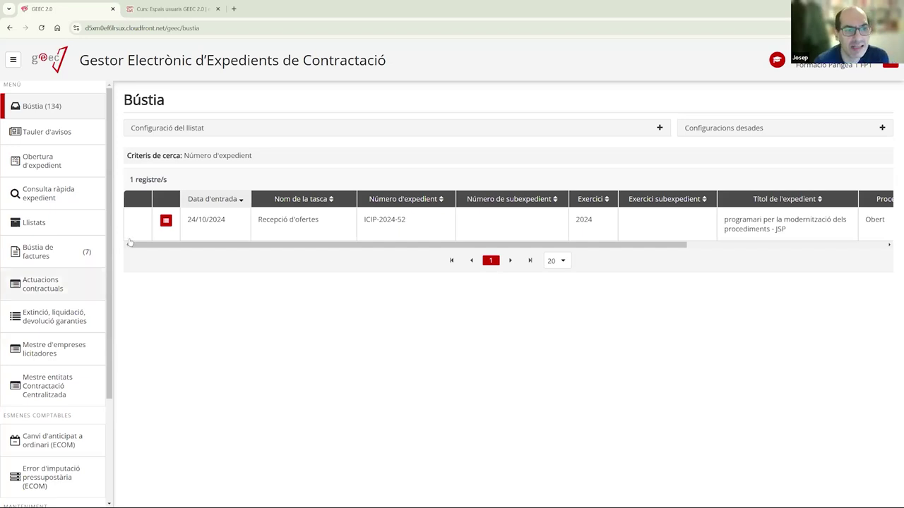
- Open the ICIP-2024-52 tree and expand Preparació, Elaboració de la documentació and Revisió de dades
left_click(159, 223)
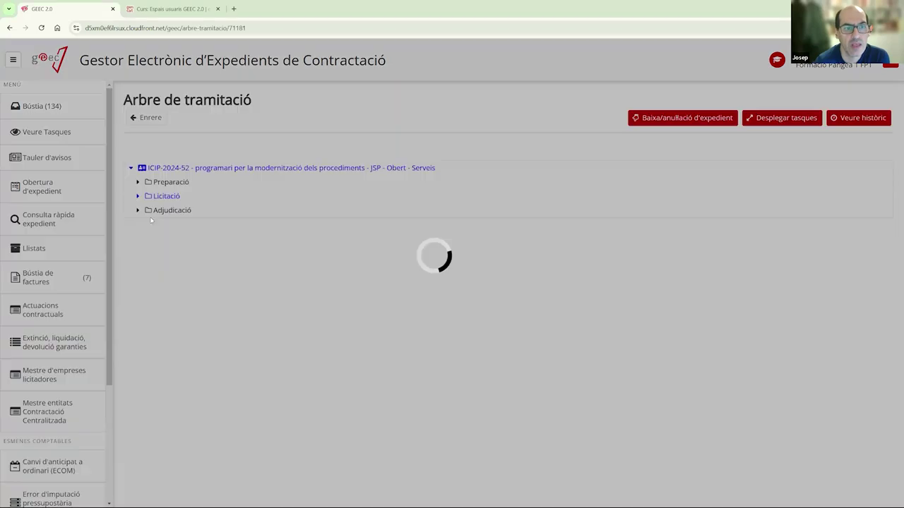
left_click(138, 182)
left_click(144, 196)
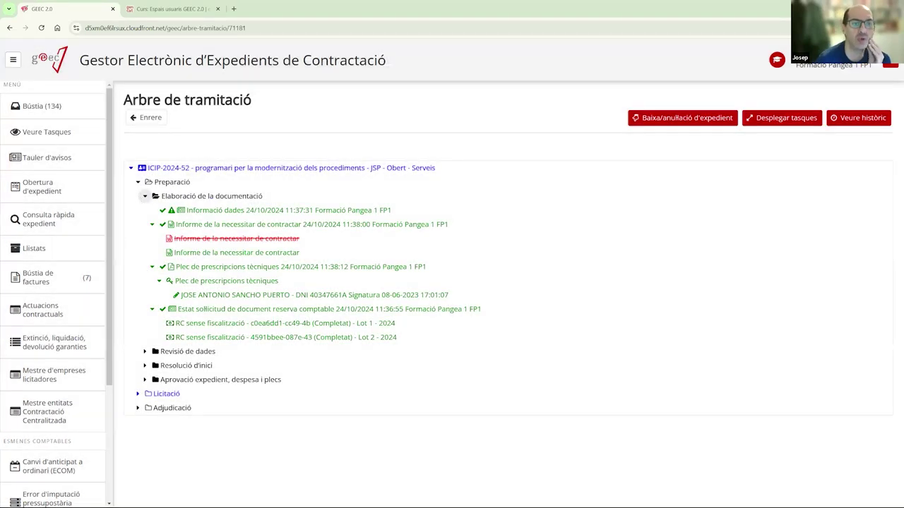
left_click(198, 283)
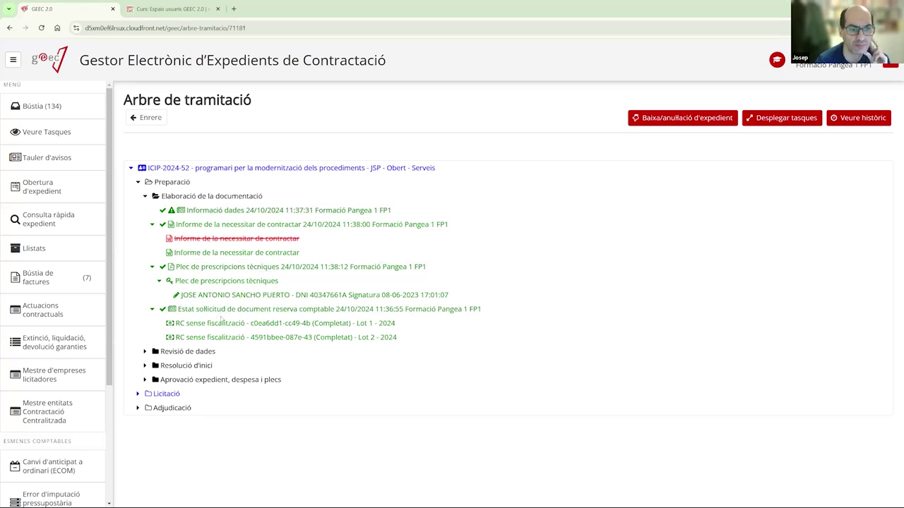
left_click(145, 351)
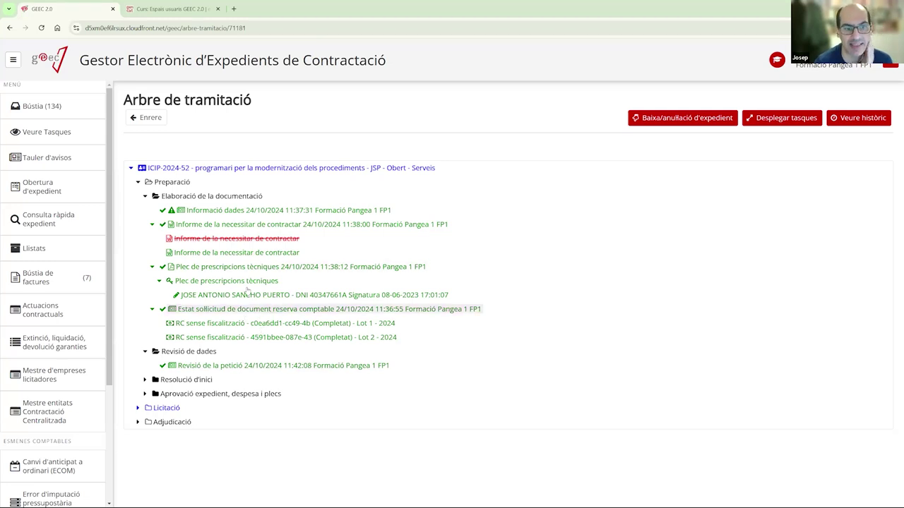
- Expand the Resolució d'inici and Aprovació expedient, despesa i plecs nodes to review their tasks
left_click(145, 379)
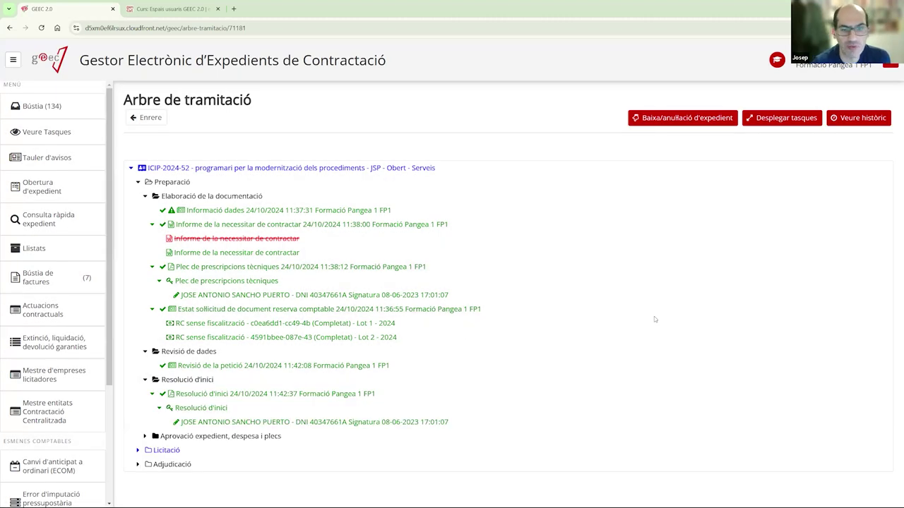
left_click(145, 436)
scroll(184, 349, "down", 3)
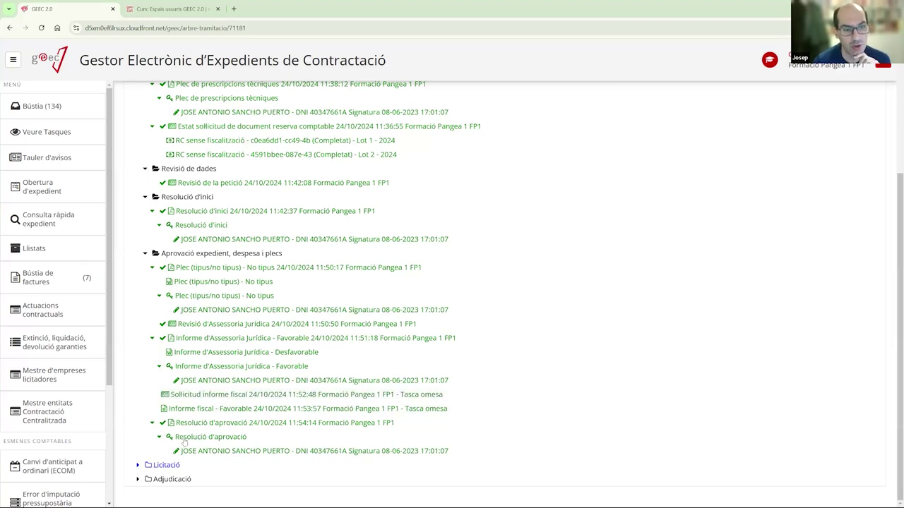
- Expand Licitació's Publicitat, Convocatòria de les meses and Recepció i registre d'ofertes nodes, then return to Bústia
left_click(137, 464)
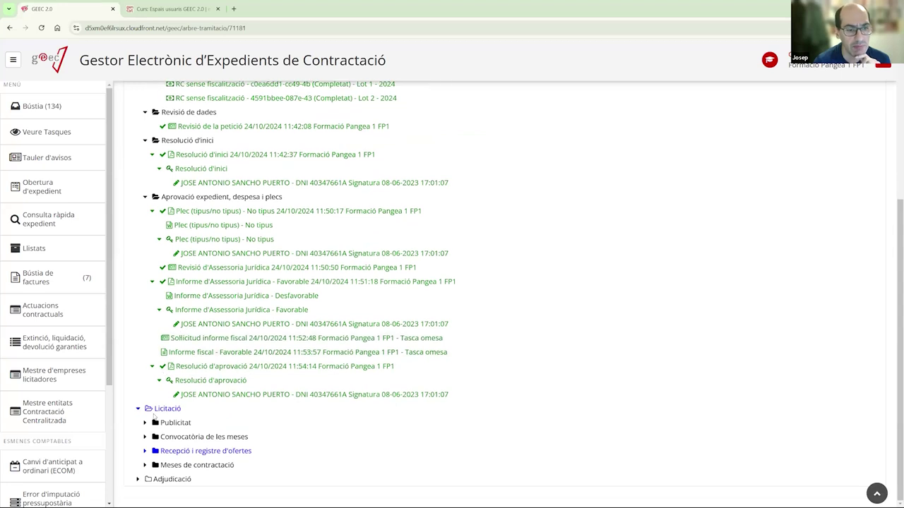
left_click(145, 422)
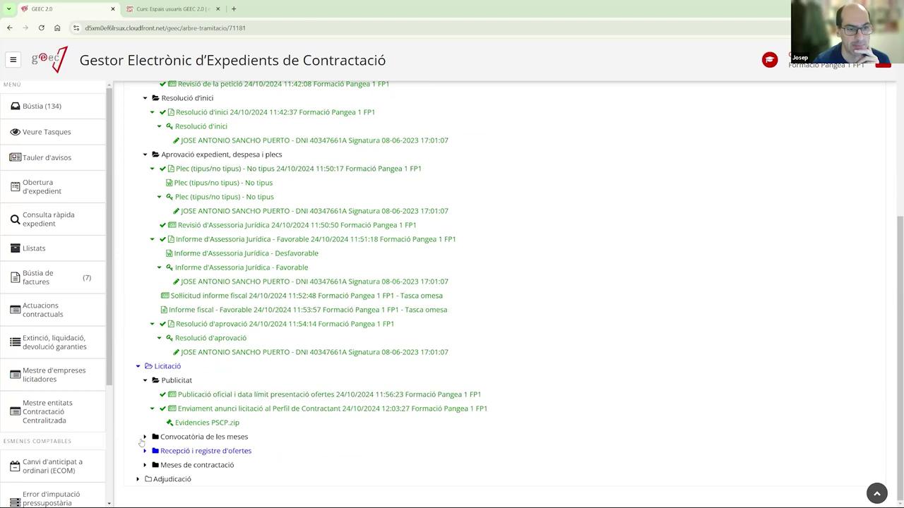
left_click(144, 438)
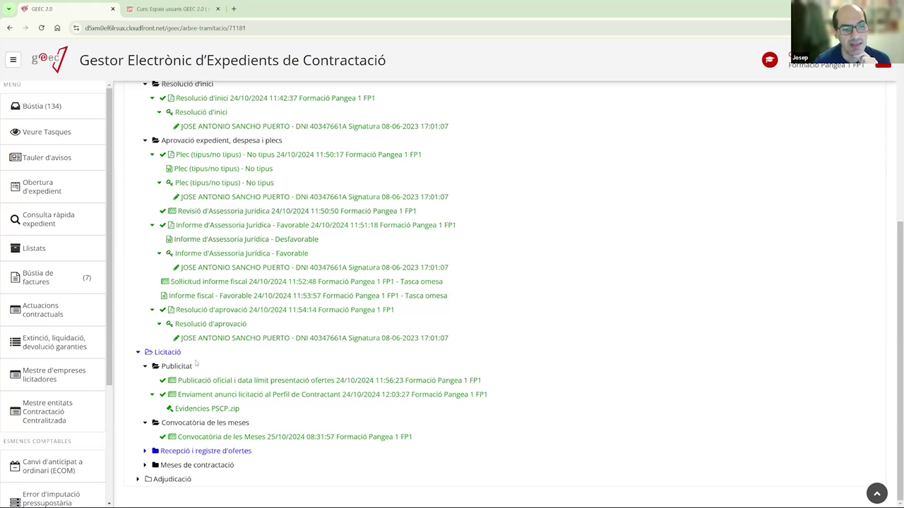
left_click(145, 451)
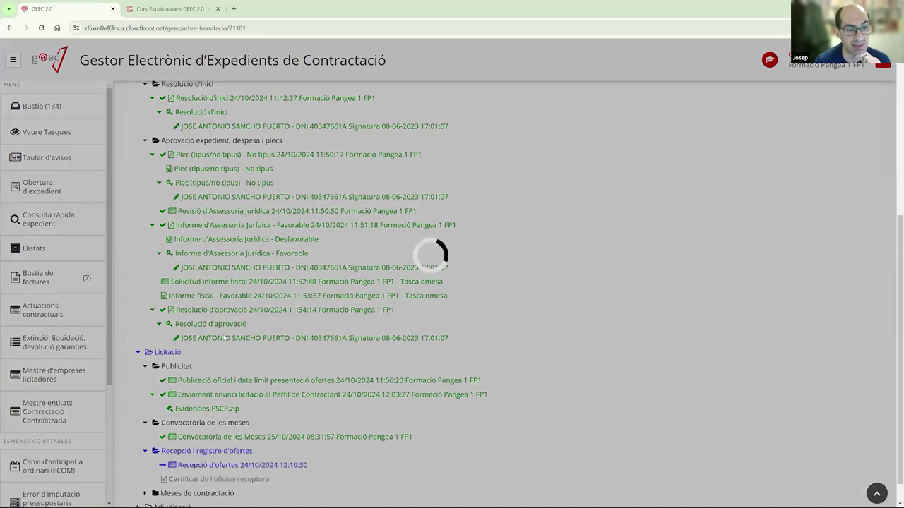
scroll(171, 225, "up", 3)
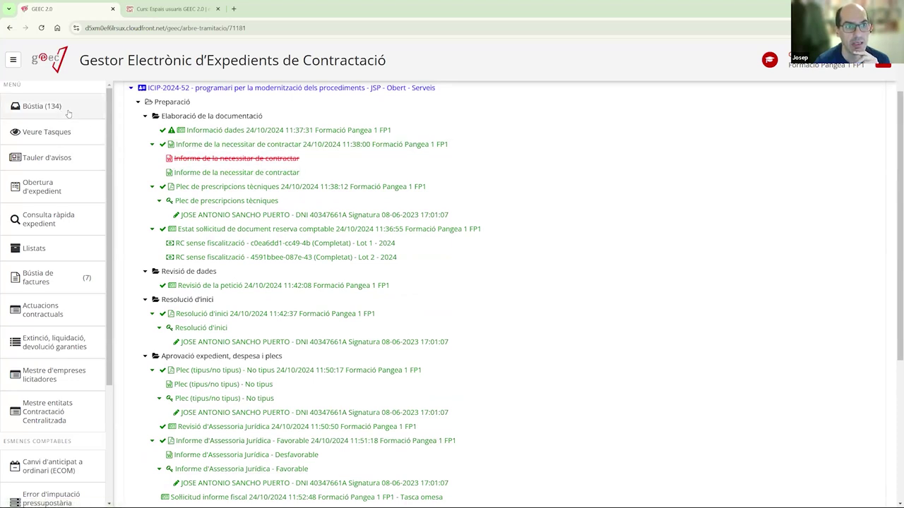
left_click(68, 112)
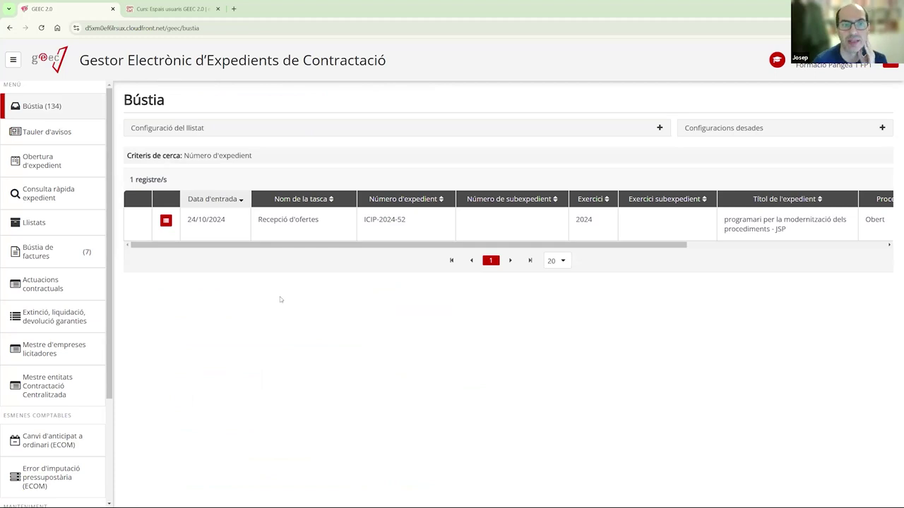
- Open the pending Recepció d'ofertes task for ICIP-2024-52 from the inbox
left_click(297, 232)
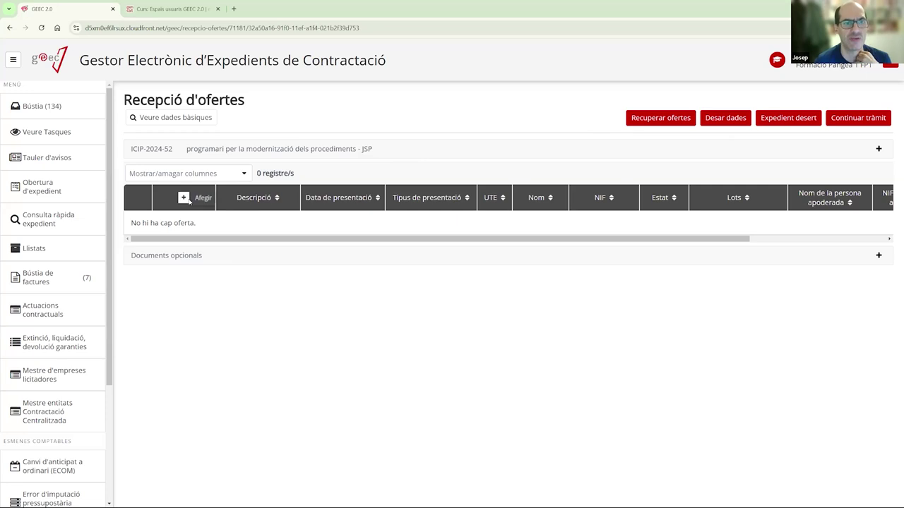
- Start a new offer with '+ Afegir' and place the cursor in Descripció de l'oferta
left_click(183, 198)
left_click(430, 125)
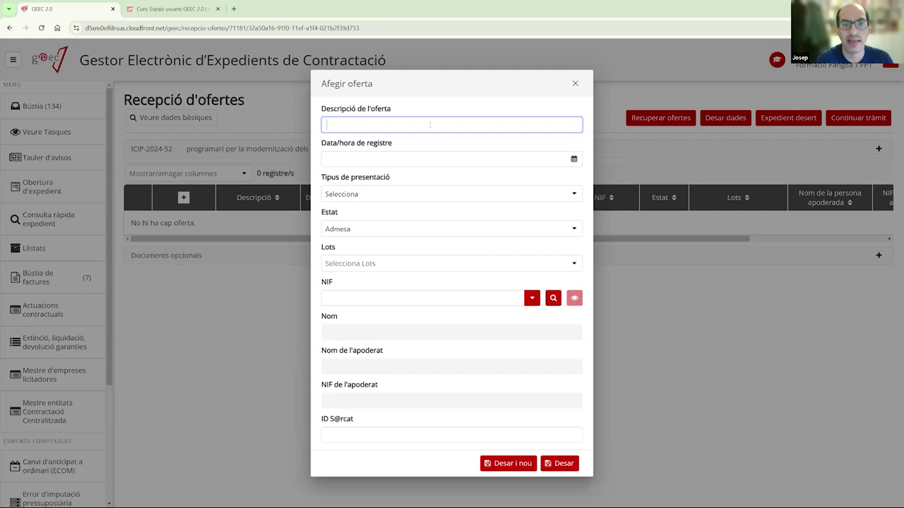
- Enter 'Ganvam' as the offer description and set the registration date to 25/10/2024 09:36:00
type("O")
key("BackSpace")
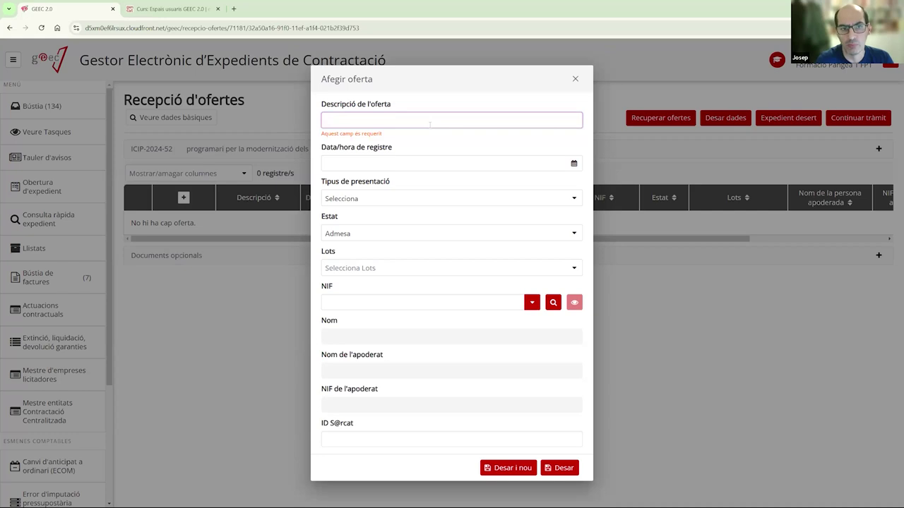
type("G")
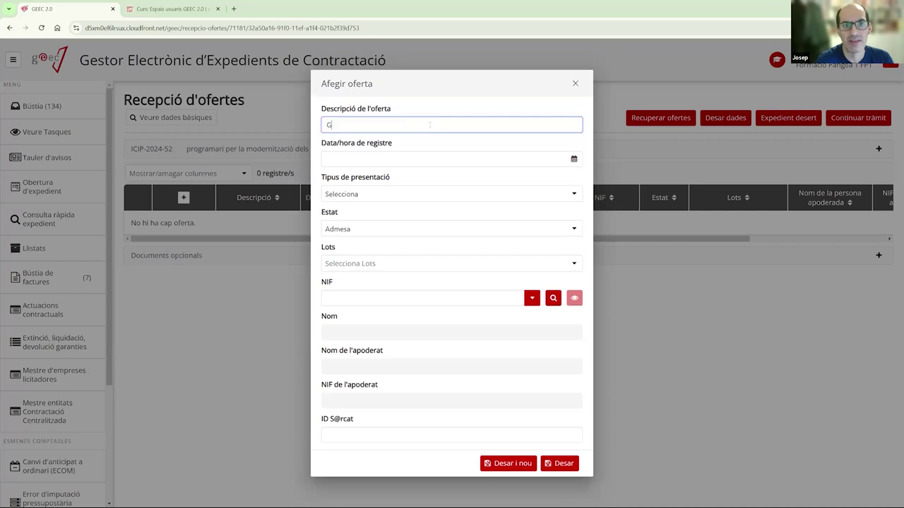
type("anvam")
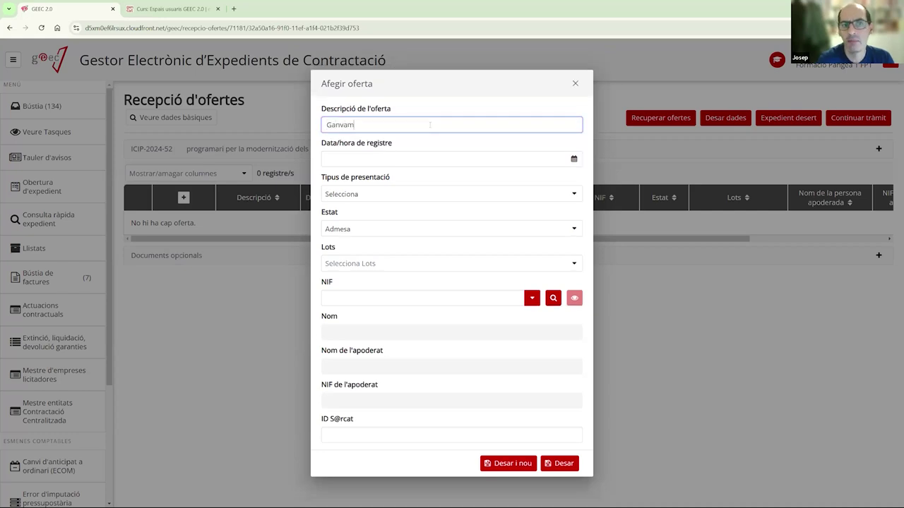
left_click(353, 159)
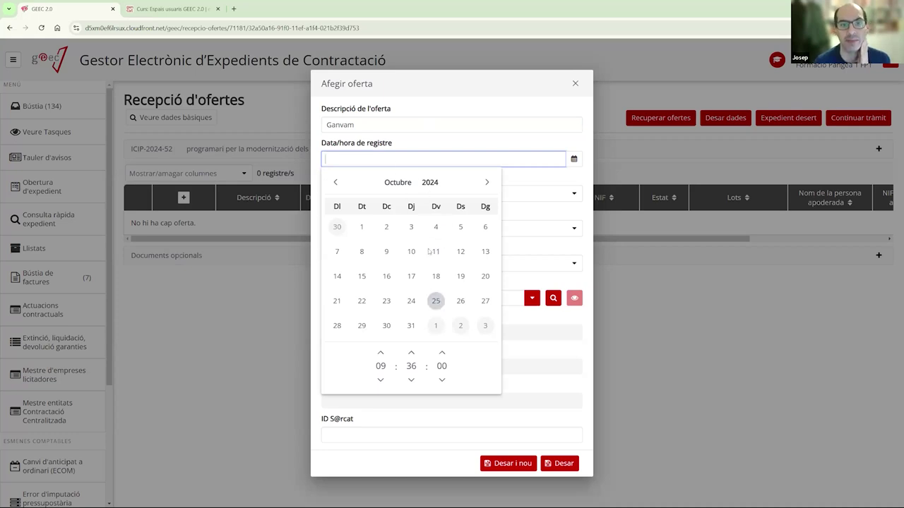
left_click(435, 302)
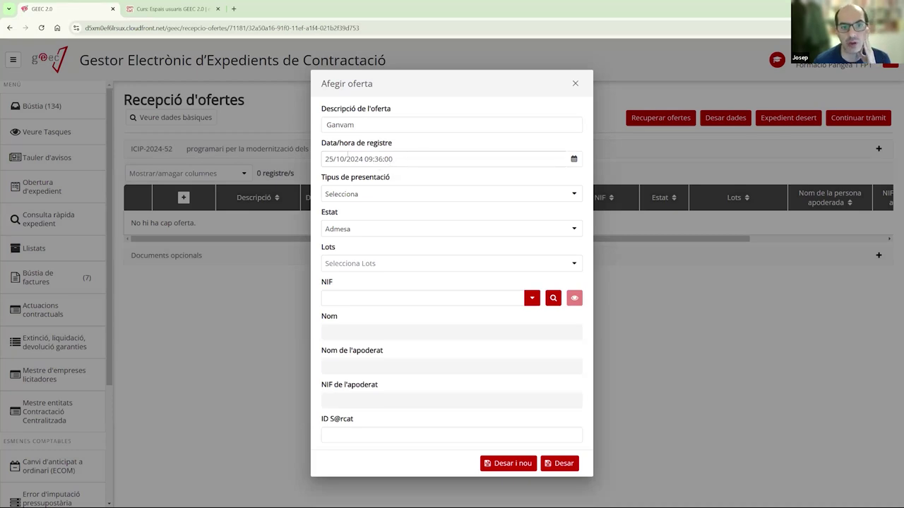
left_click(377, 194)
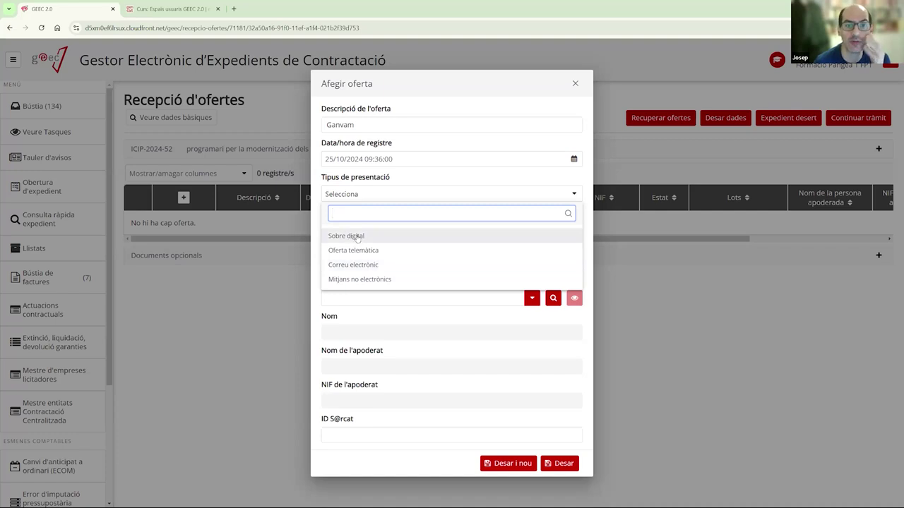
- Set the presentation type to Sobre digital and confirm the offer status as Admesa
left_click(360, 238)
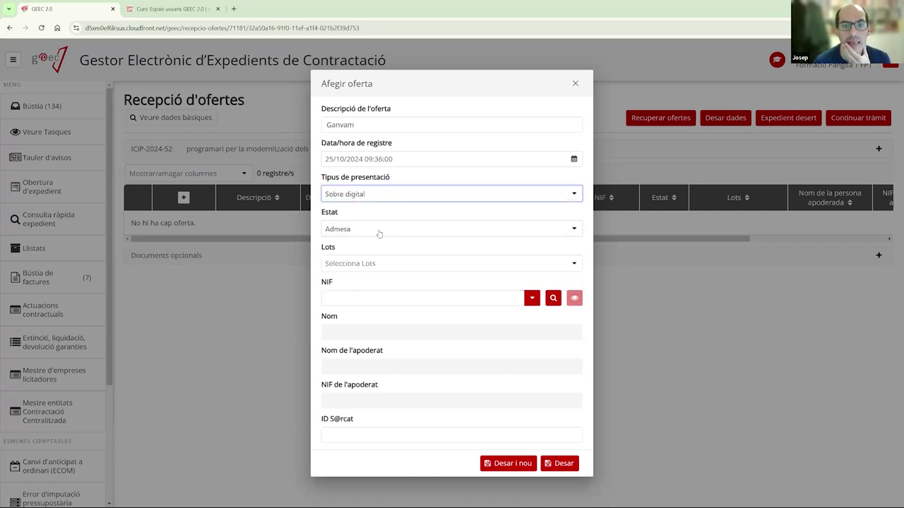
left_click(377, 233)
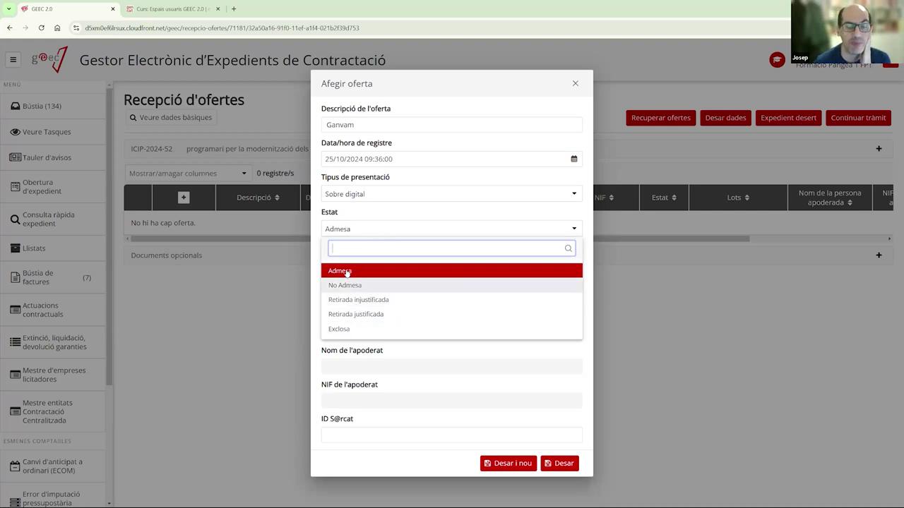
left_click(344, 270)
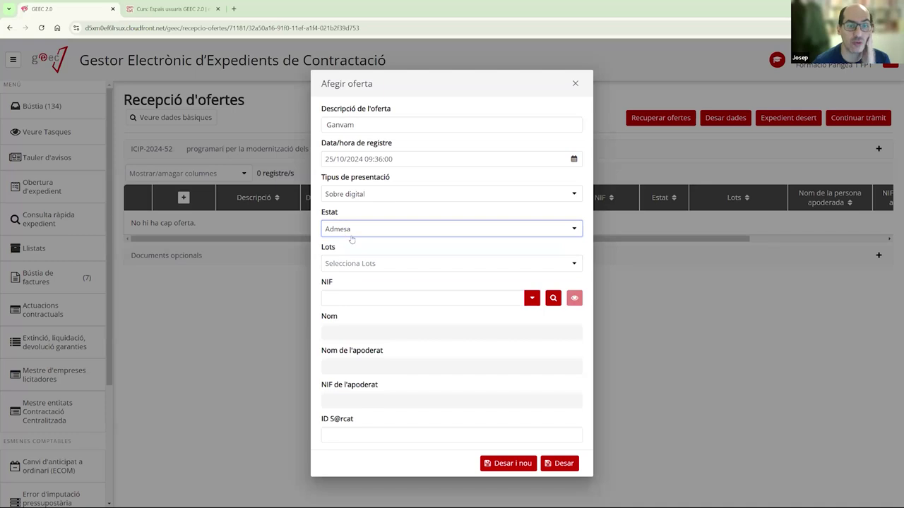
left_click(354, 231)
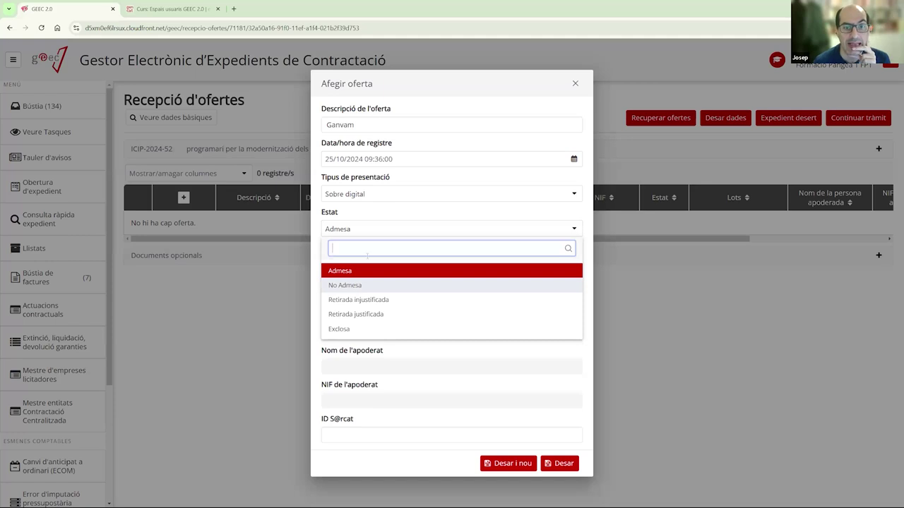
left_click(377, 229)
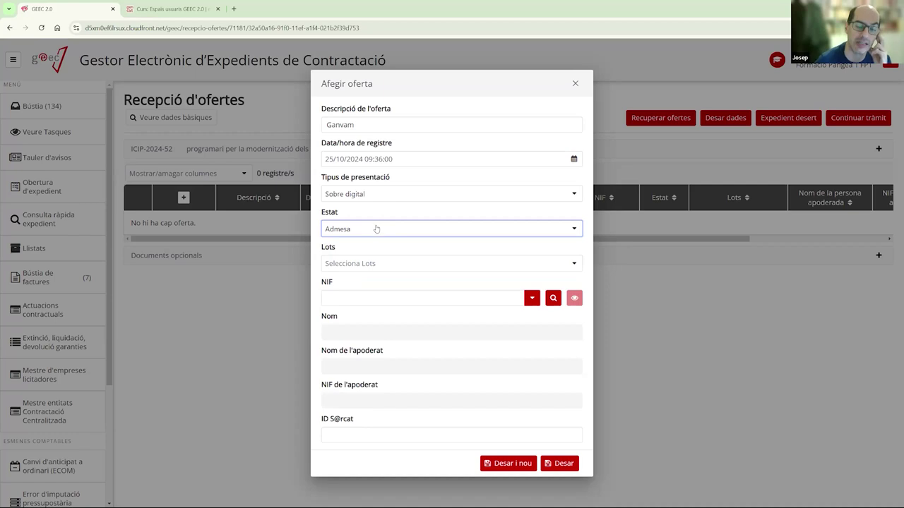
left_click(377, 229)
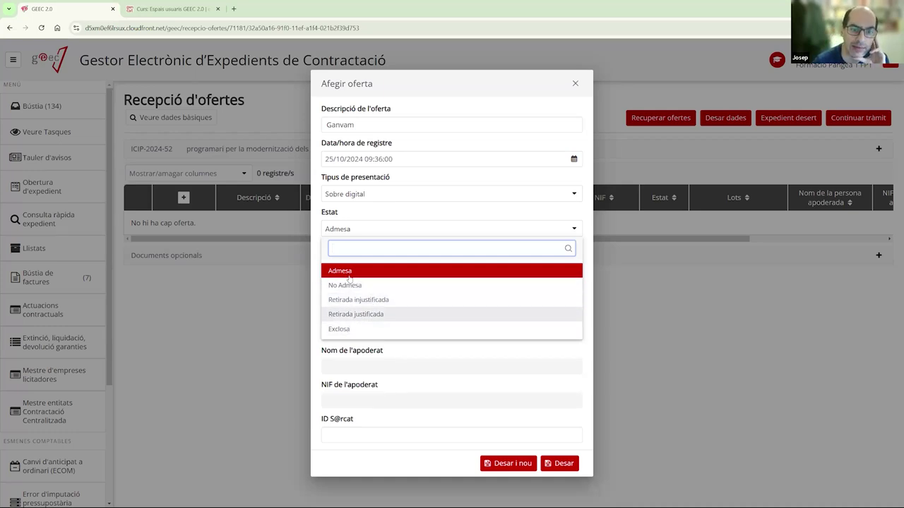
left_click(388, 273)
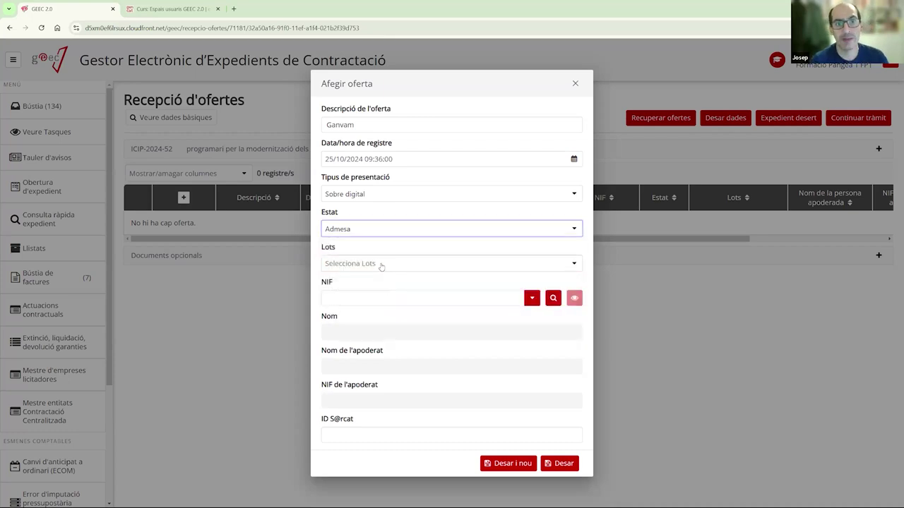
- Tick lots 1 and 2 in the Ganvam offer's Lots list
left_click(381, 264)
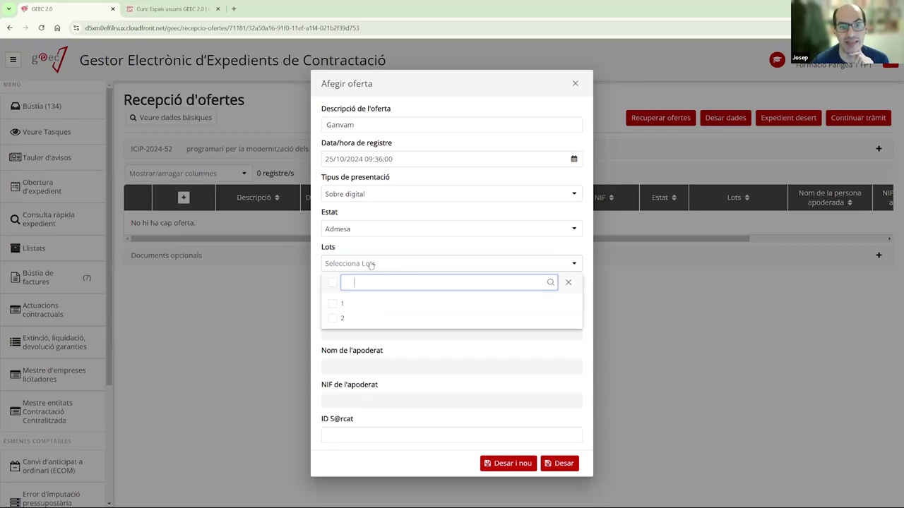
left_click(335, 304)
left_click(370, 317)
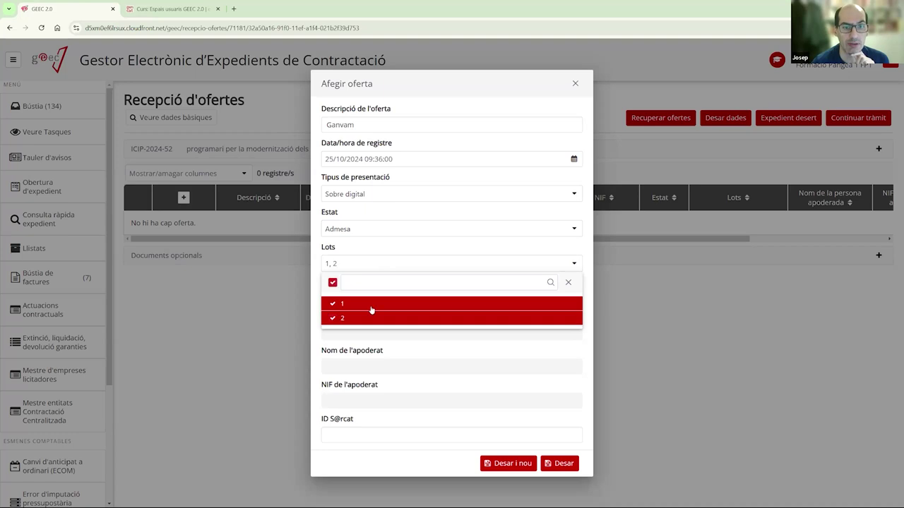
left_click(433, 250)
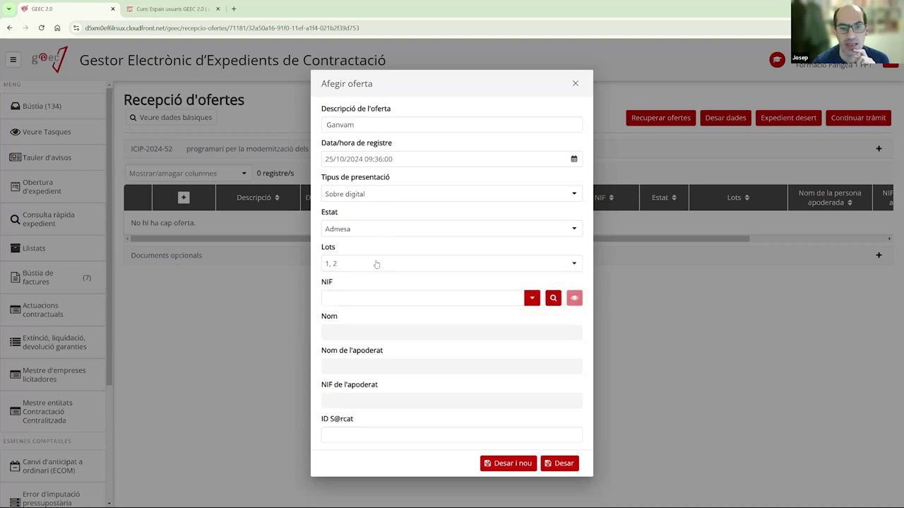
left_click(342, 299)
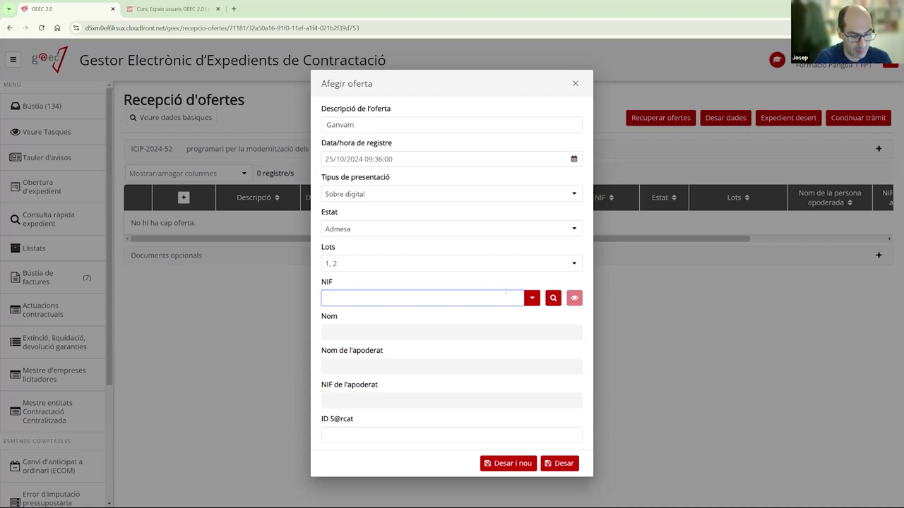
type("ganva")
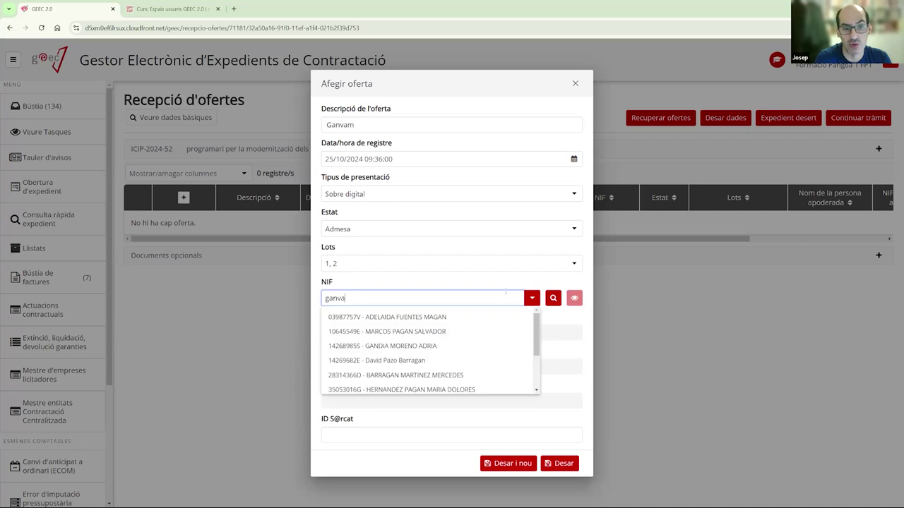
key("Down")
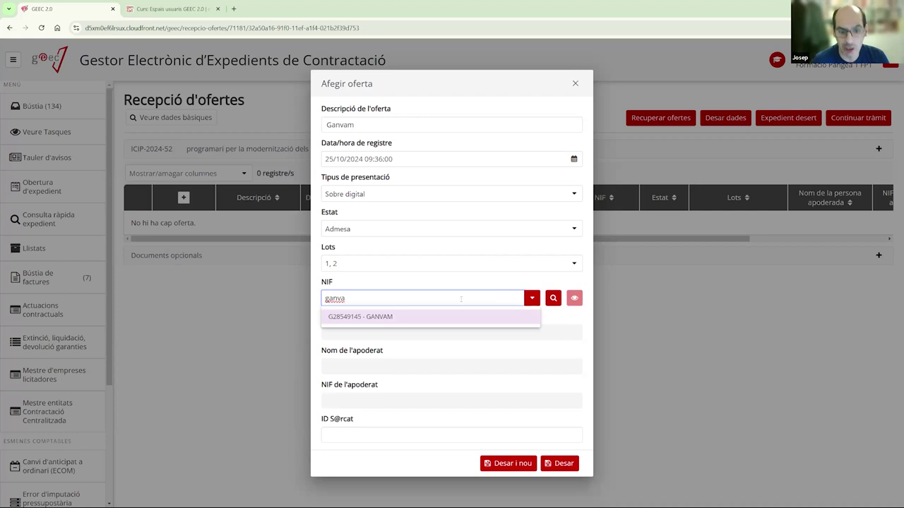
key("BackSpace")
key("BackSpace")
key("BackSpace")
key("BackSpace")
key("BackSpace")
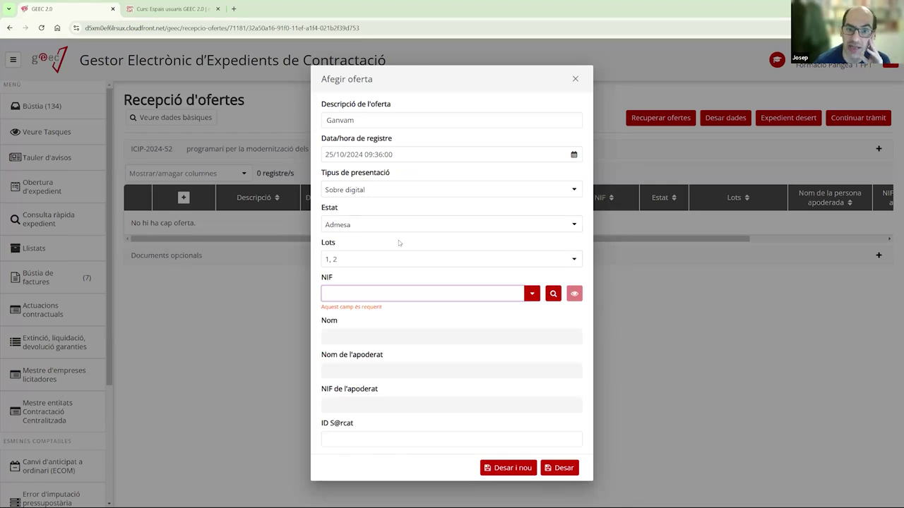
left_click(552, 294)
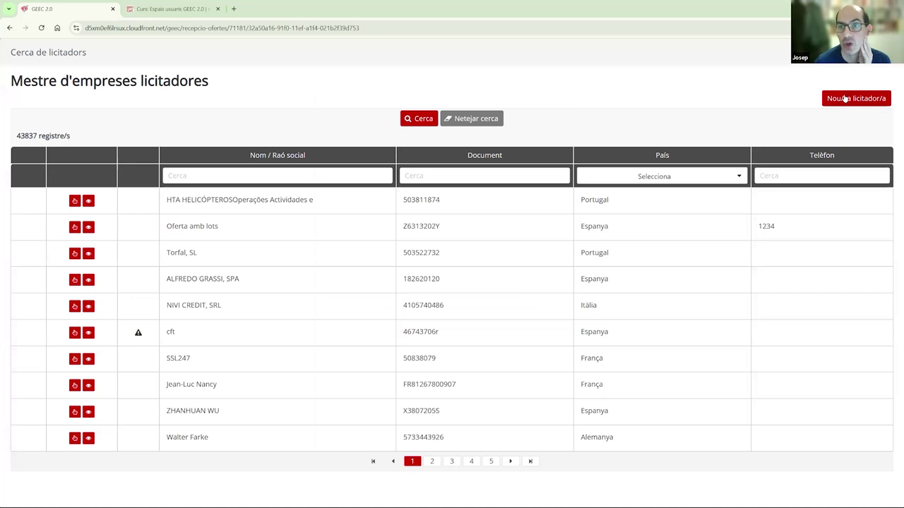
left_click(844, 99)
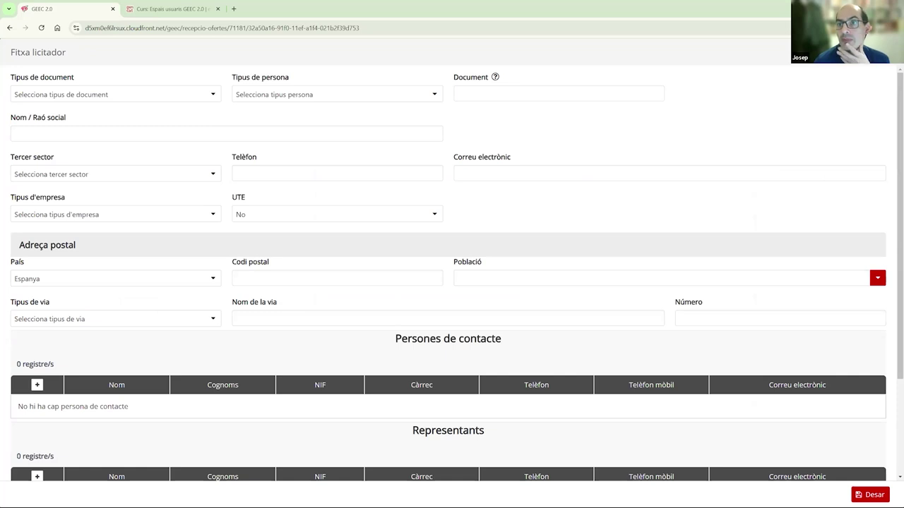
key("Escape")
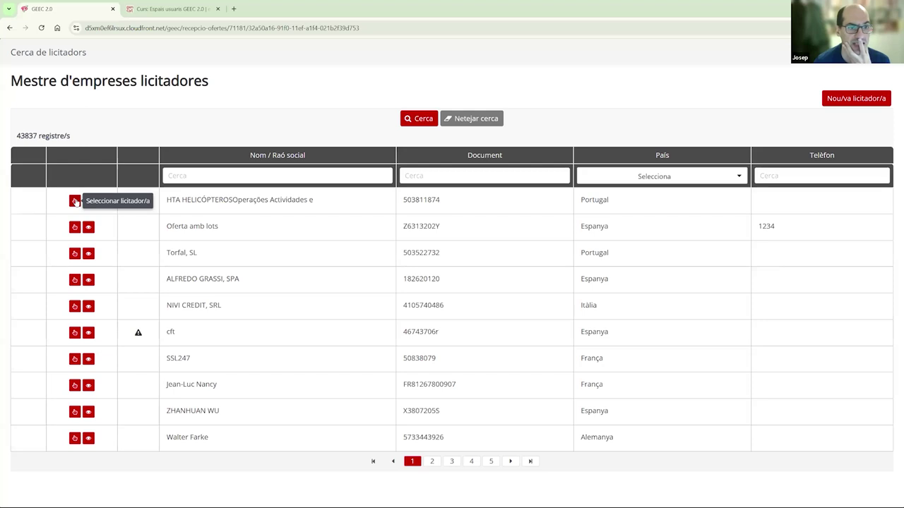
left_click(222, 179)
type("ganvam")
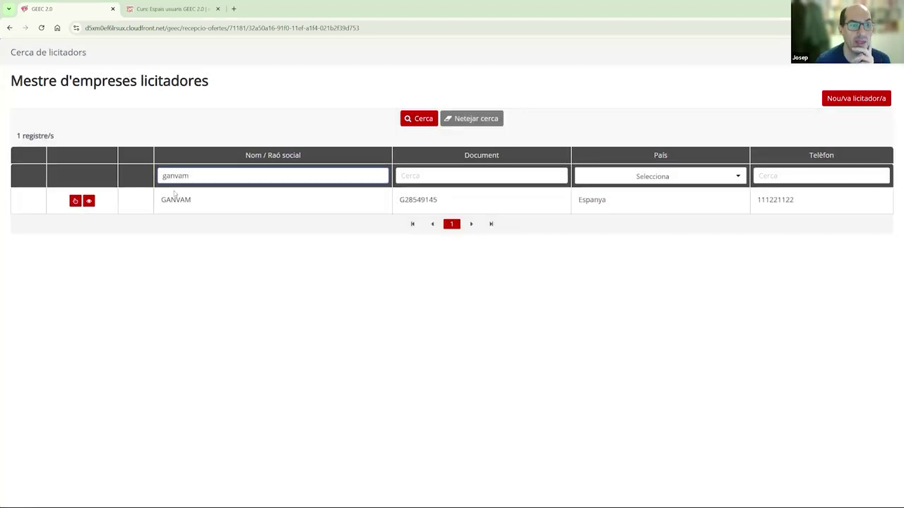
left_click(75, 202)
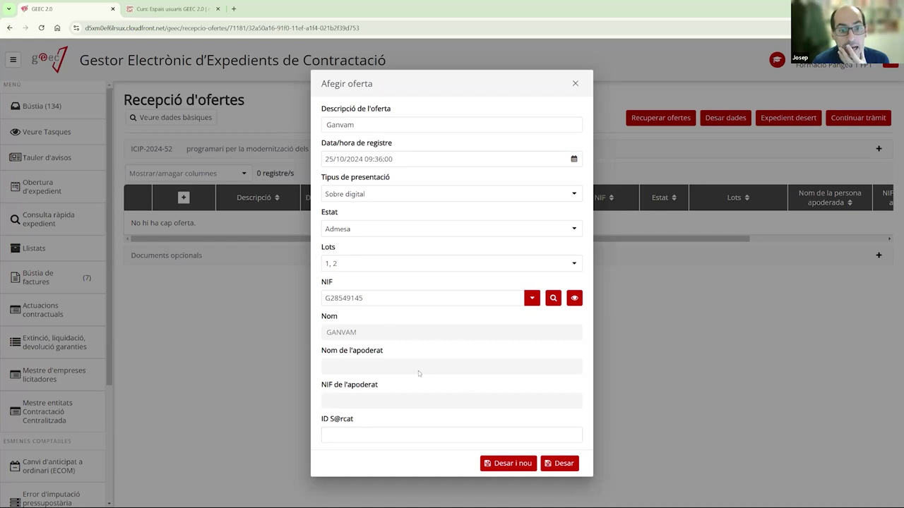
- Save the Ganvam offer and start a new offer described as 'pricewaterhouse'
left_click(501, 465)
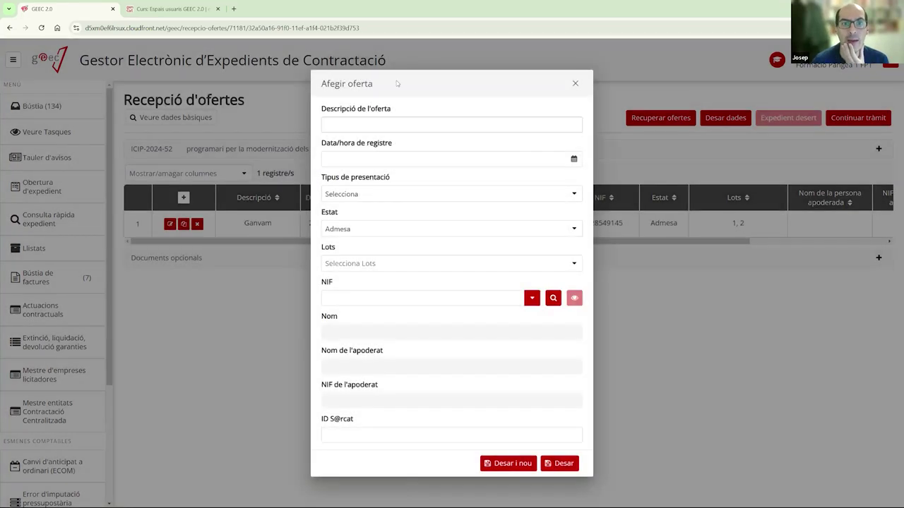
left_click(360, 127)
type("pricewaterhouse")
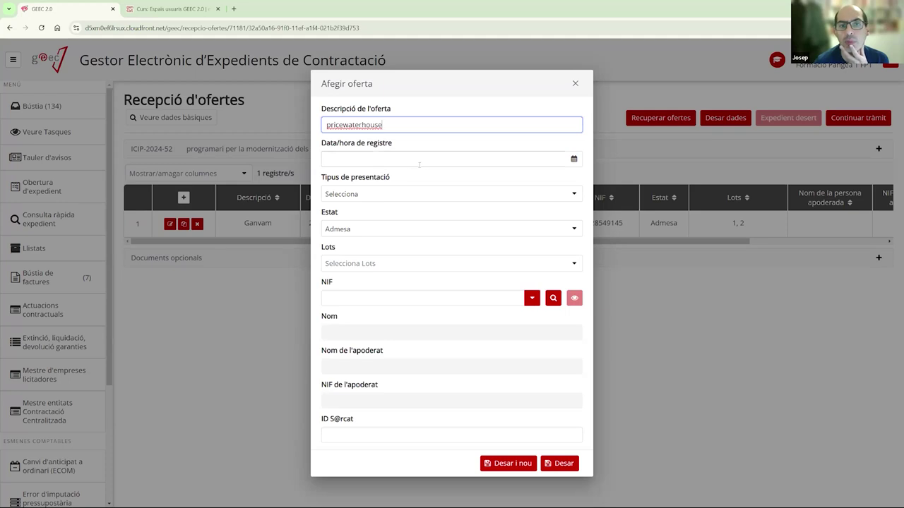
- Set the registration date to 25 October 2024 and presentation type to Sobre digital
left_click(572, 160)
left_click(436, 302)
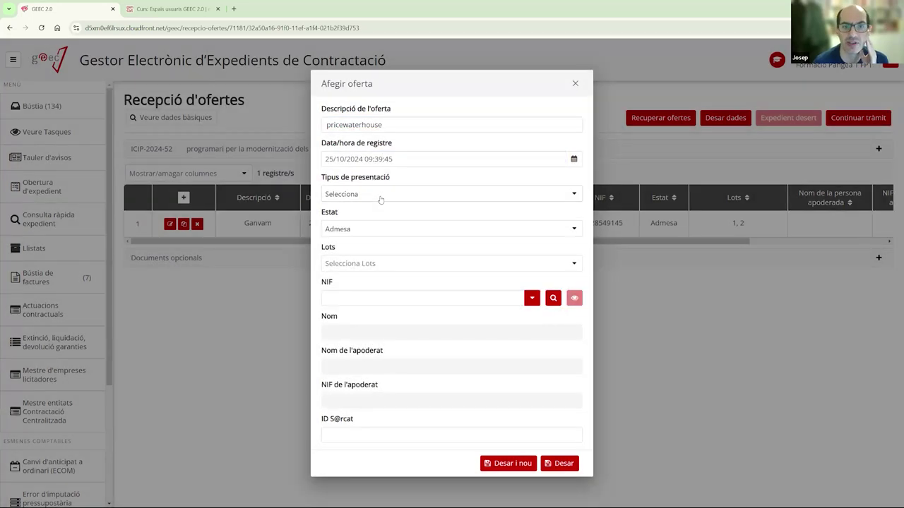
left_click(375, 194)
left_click(369, 235)
- Assign the new offer to lots 1 and 2
left_click(377, 267)
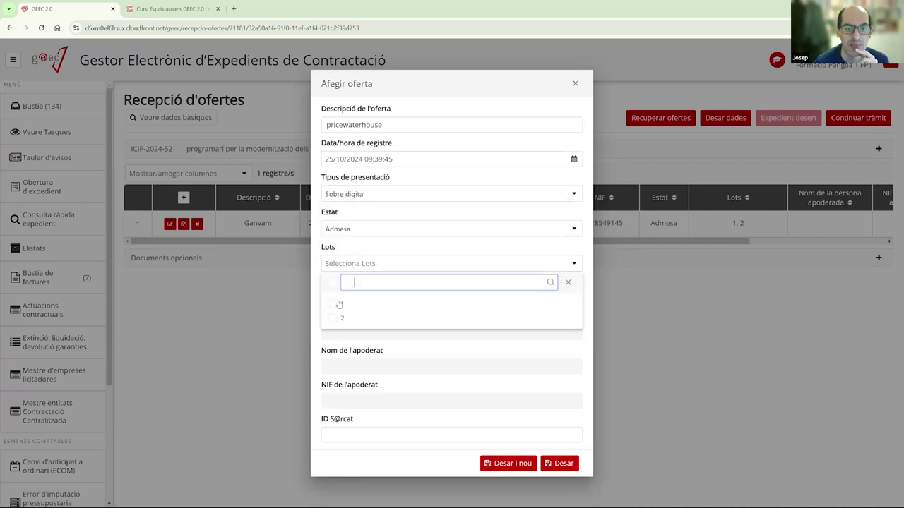
left_click(363, 303)
left_click(363, 318)
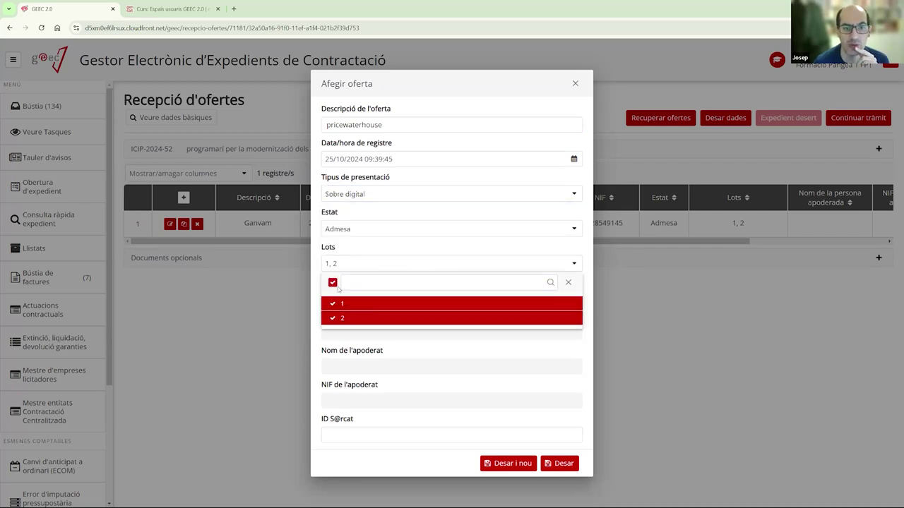
left_click(333, 284)
left_click(333, 284)
left_click(334, 305)
left_click(334, 317)
left_click(335, 304)
left_click(336, 318)
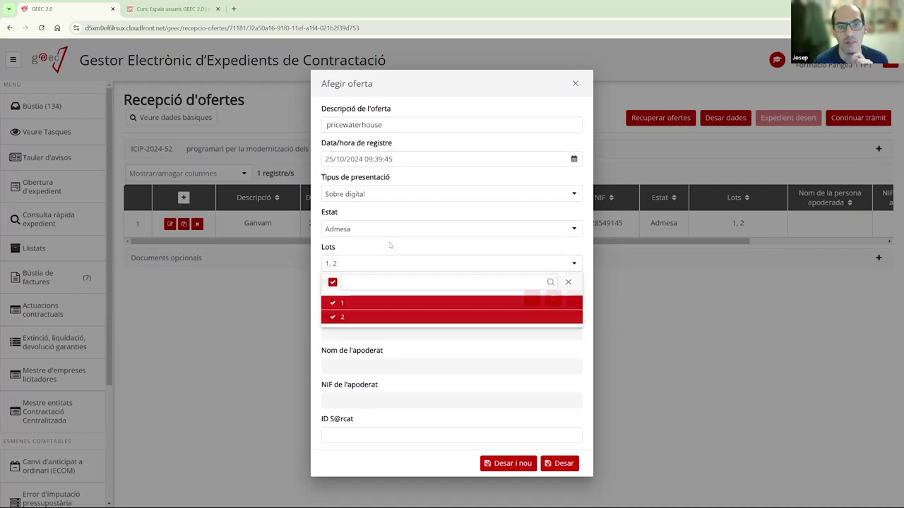
left_click(389, 242)
left_click(387, 296)
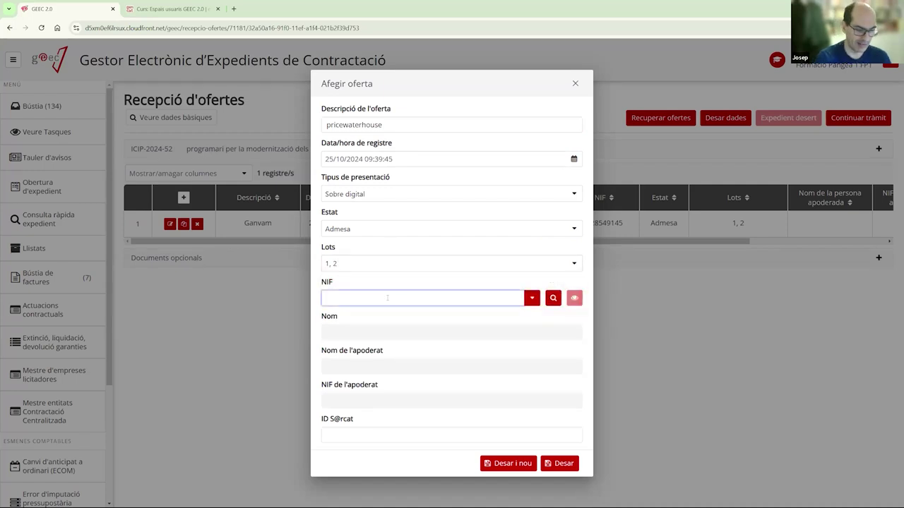
type("pricewater")
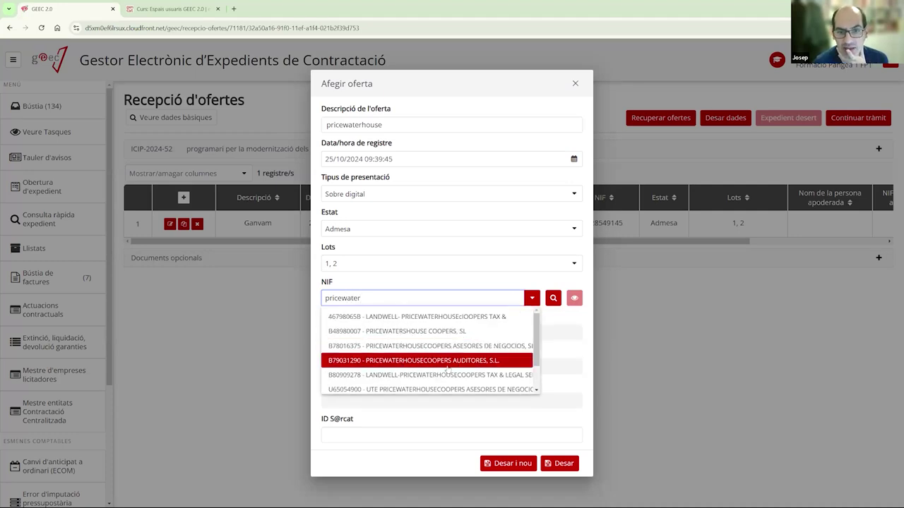
left_click(498, 364)
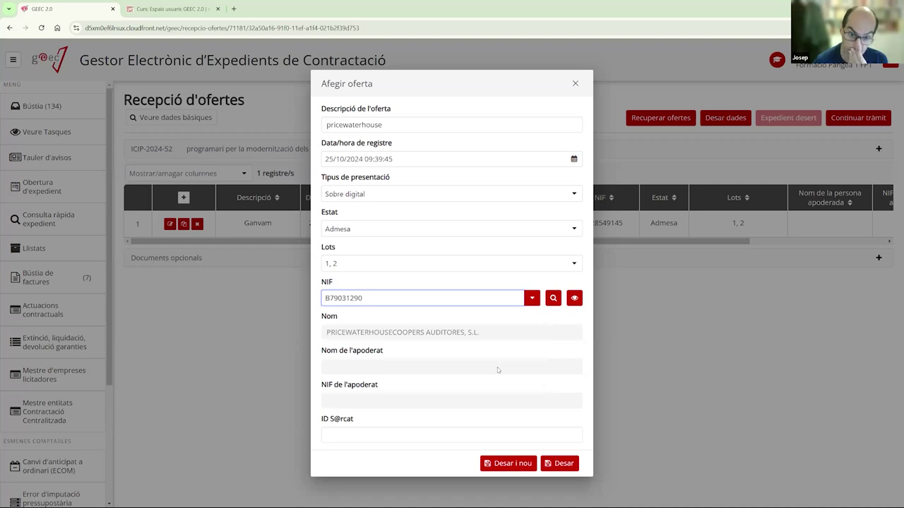
left_click(558, 466)
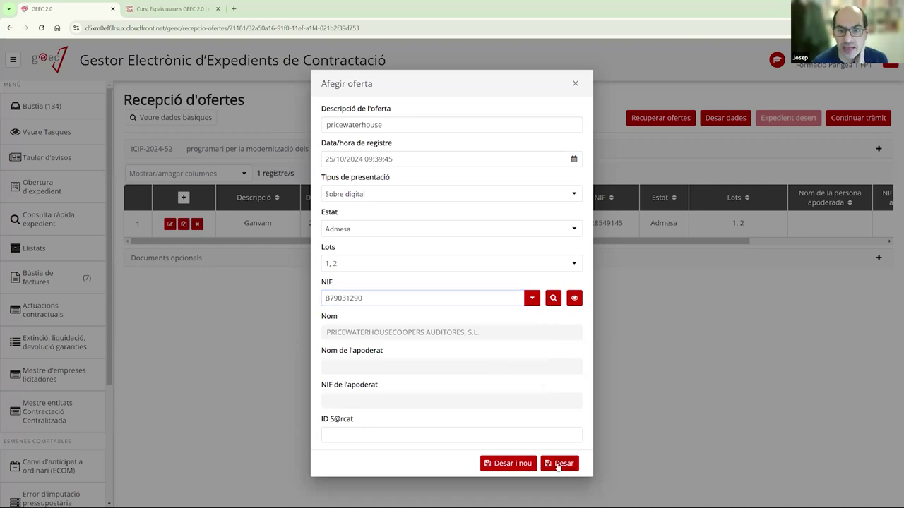
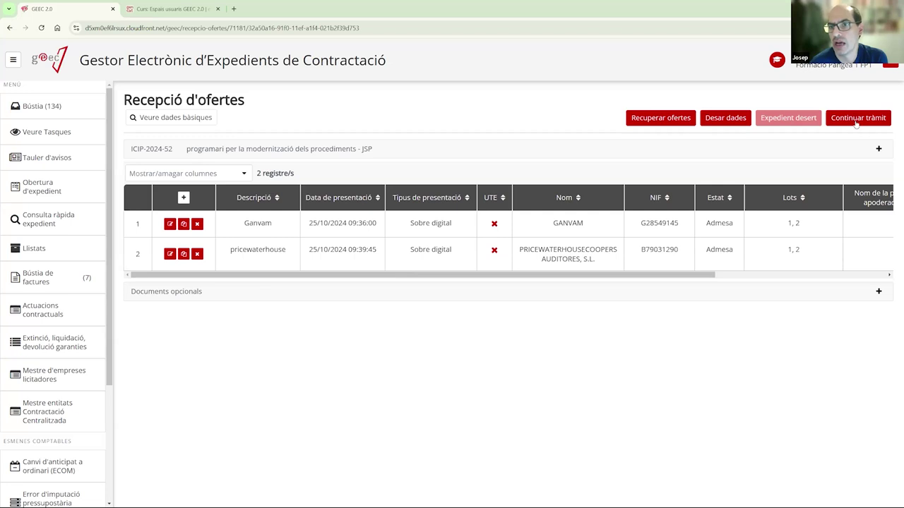
- Advance ICIP-2024-52 past offer reception, answering No to the survey and dismissing it
left_click(856, 122)
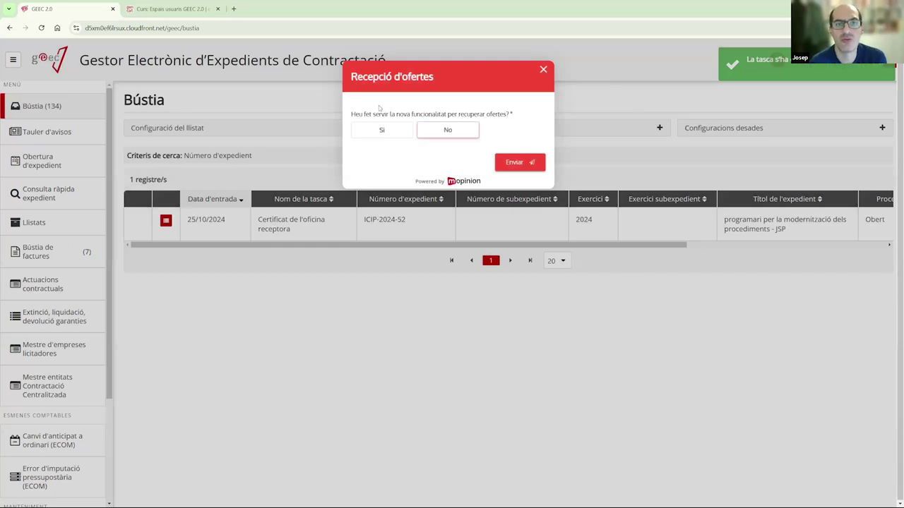
left_click(445, 127)
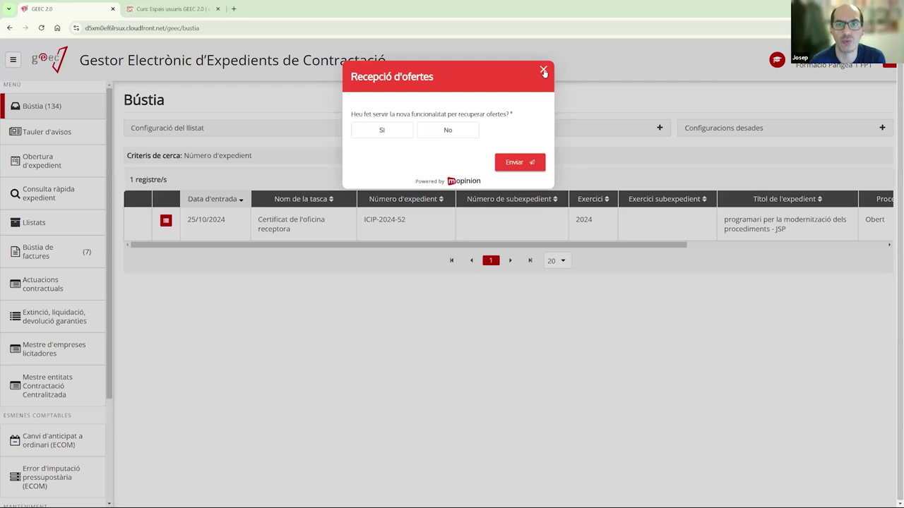
left_click(543, 70)
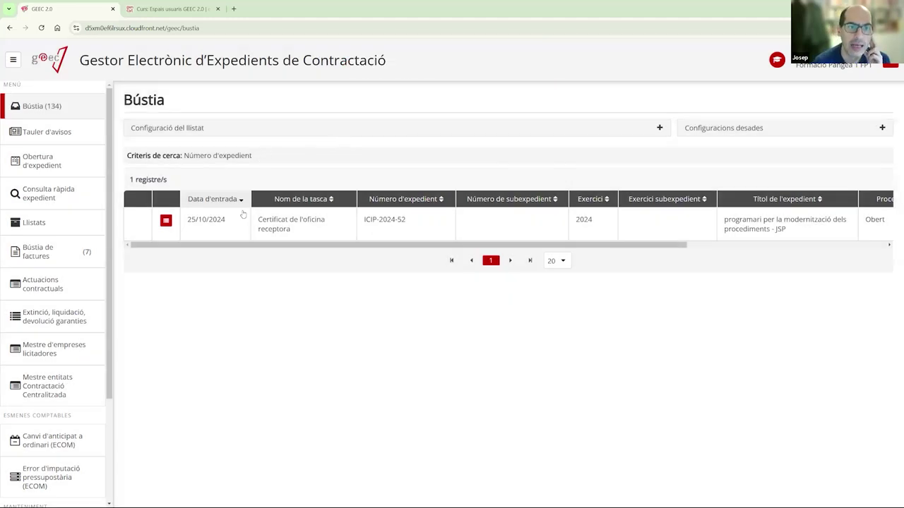
- Open the Certificat de l'oficina receptora task and skip it with Ometre tasca
left_click(280, 231)
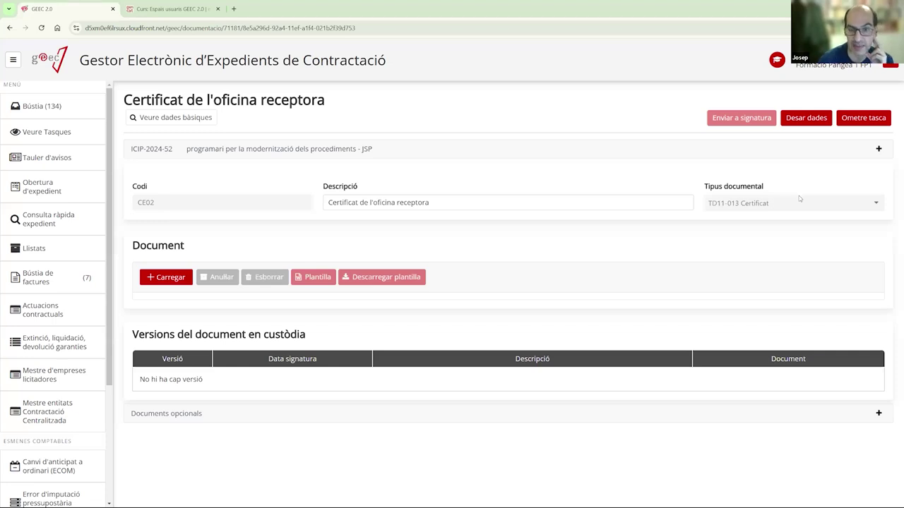
left_click(859, 119)
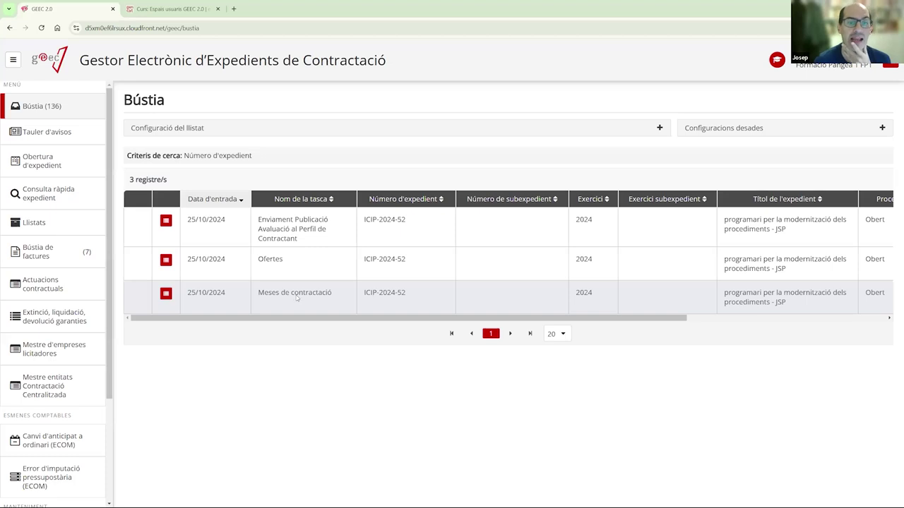
- Open the Meses de contractació task, check its board members, then go to the meetings section
left_click(296, 299)
key("ctrl+Tab")
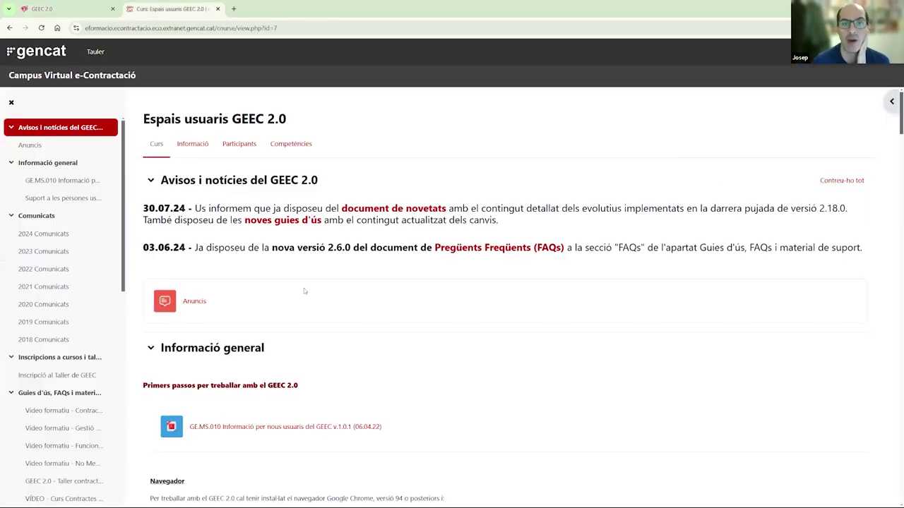
key("ctrl+Tab")
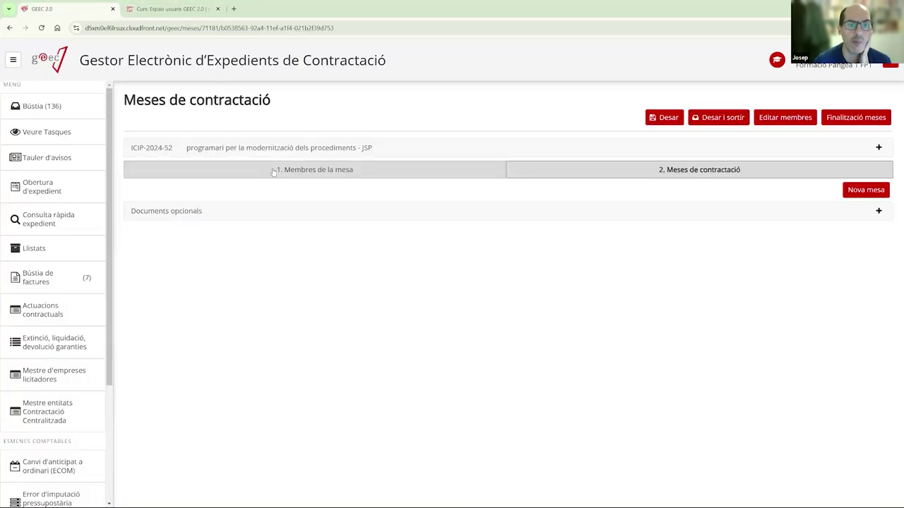
left_click(273, 171)
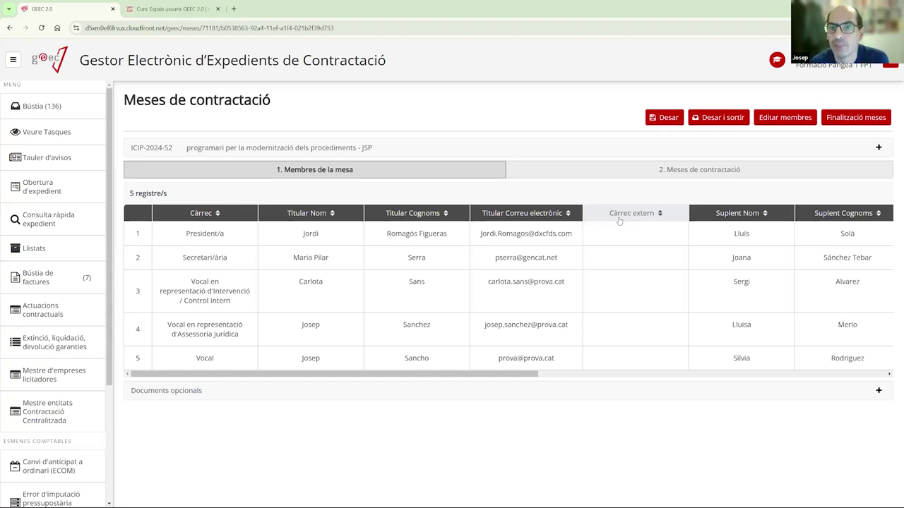
left_click(577, 174)
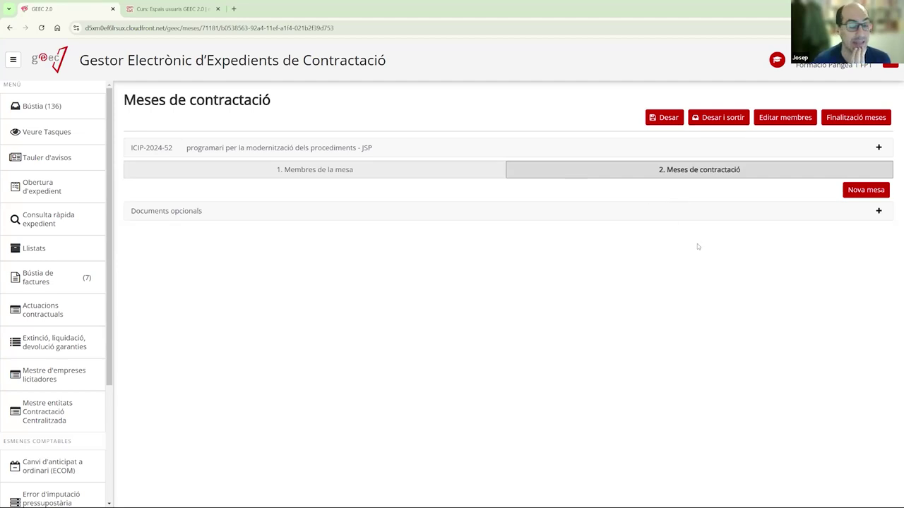
- Create Mesa 1 described as 'Obertura de sobres' and dated 25 October 2024
left_click(859, 192)
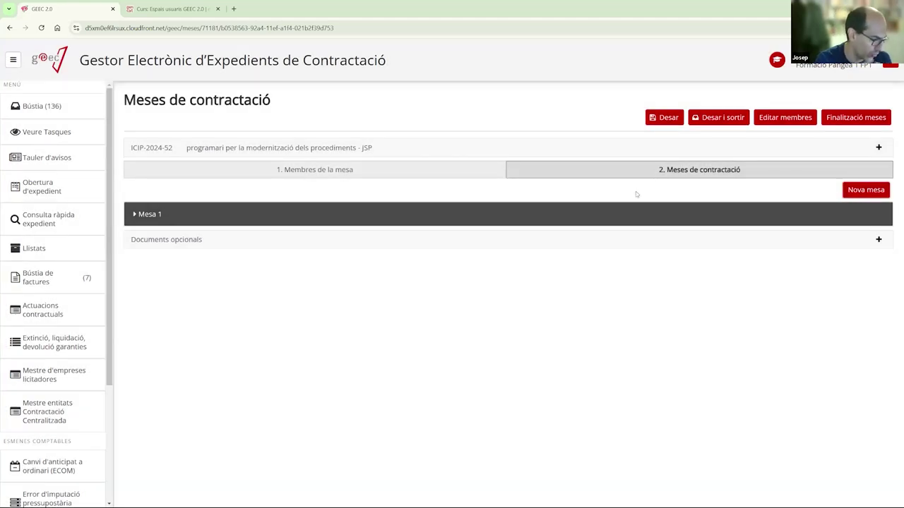
left_click(154, 221)
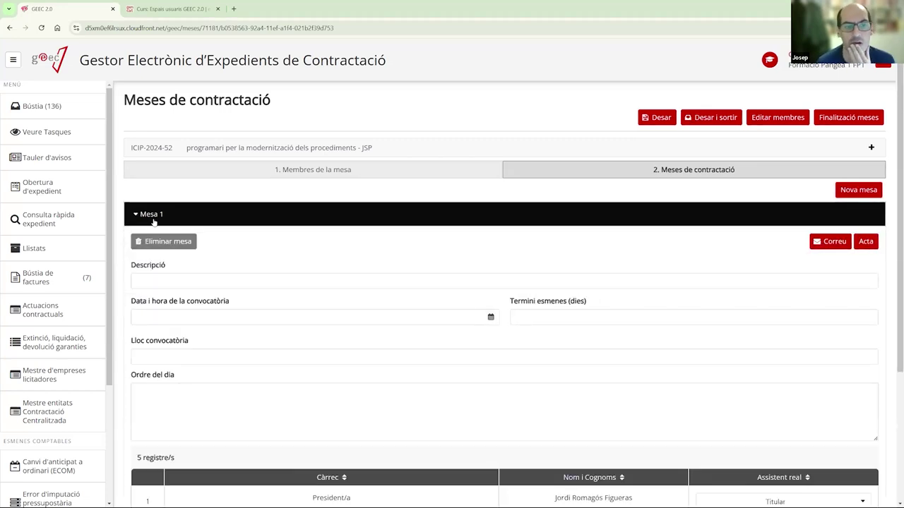
left_click(164, 279)
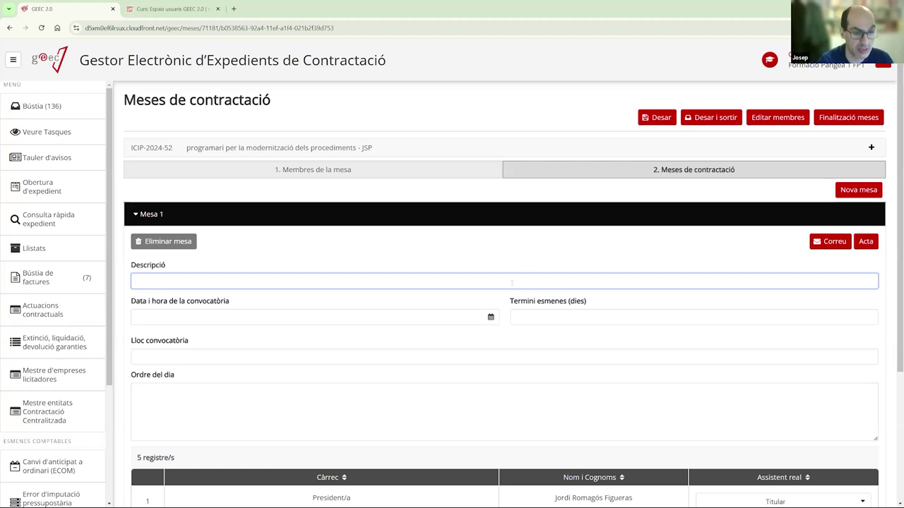
type("Obertura de sobres")
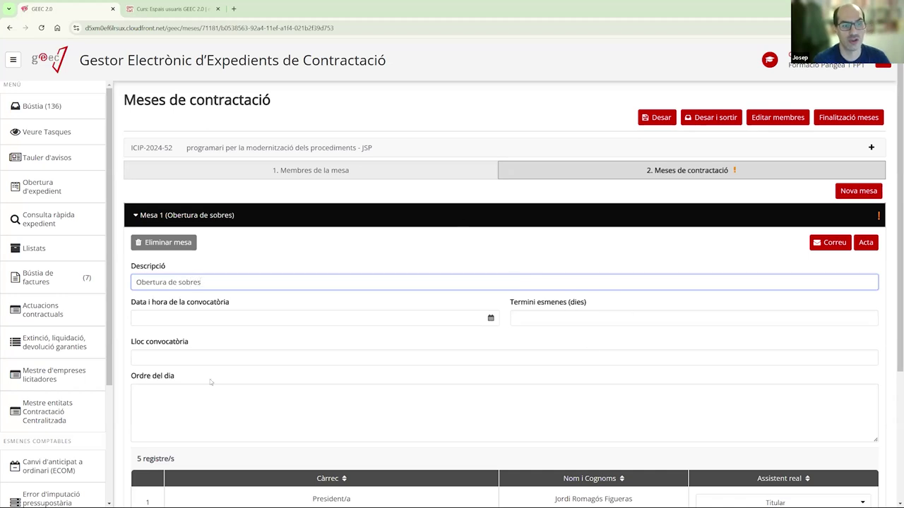
left_click(192, 316)
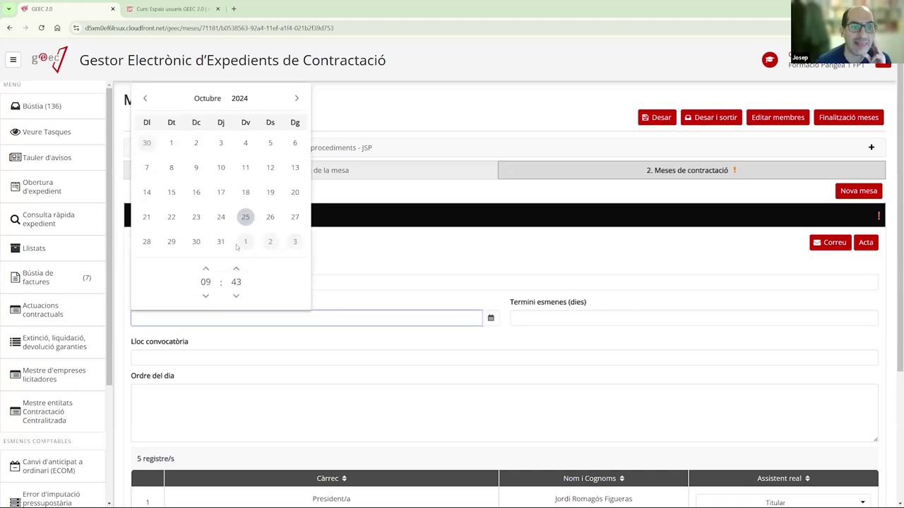
left_click(245, 218)
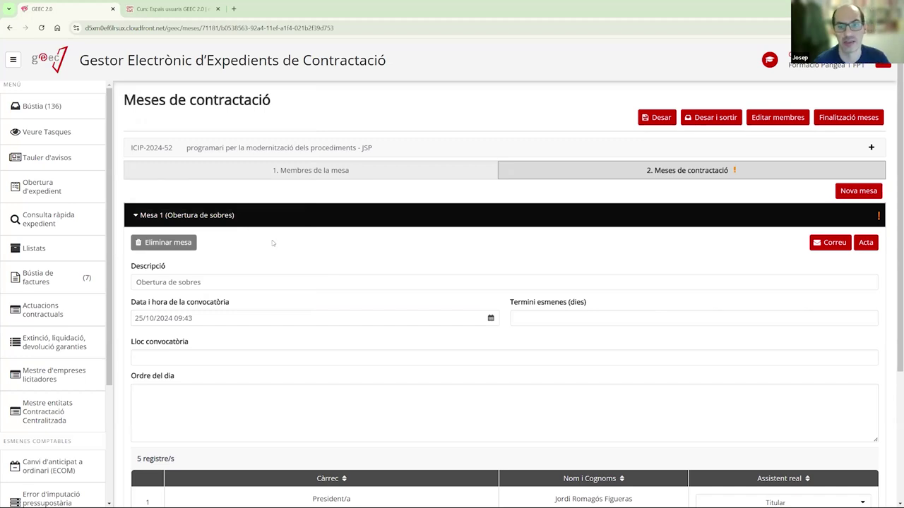
- Give Mesa 1 a 15-day correction period, venue 'Sala de plens de l'entitat' and its agenda
left_click(553, 322)
left_click(550, 318)
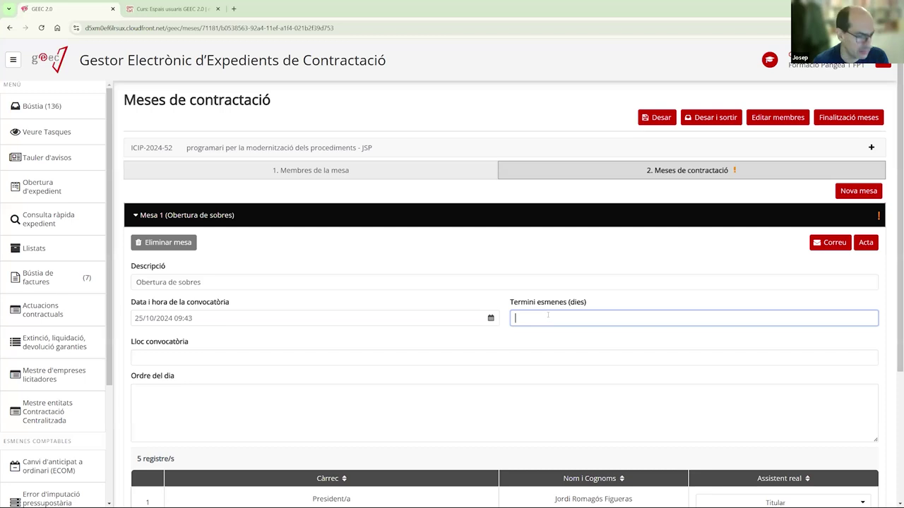
type("15")
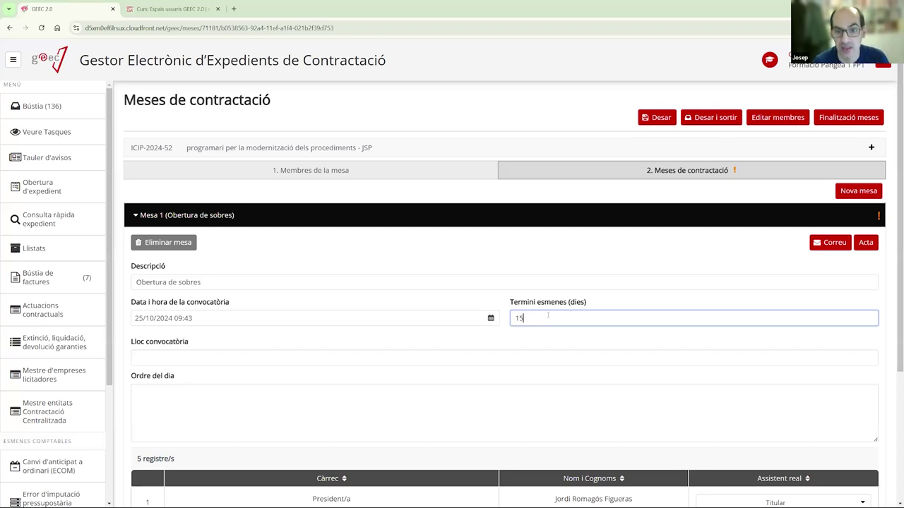
left_click(180, 356)
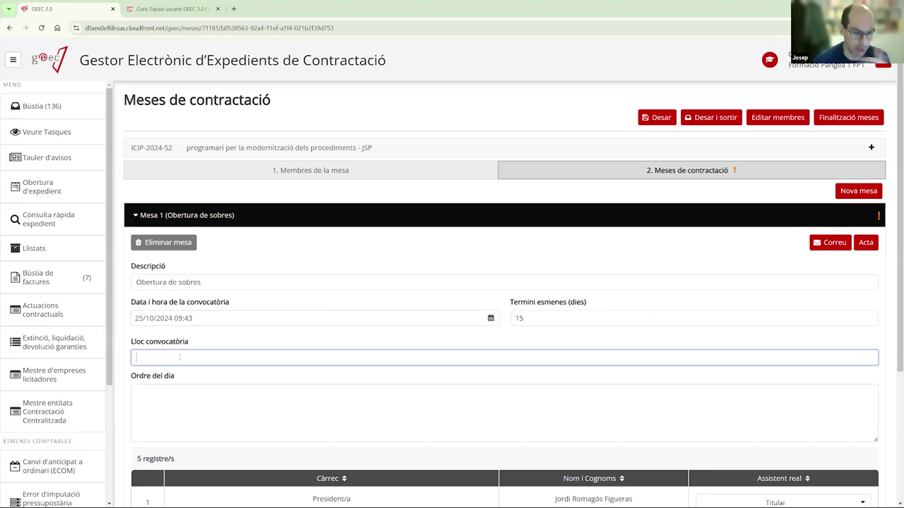
type("Sala de ")
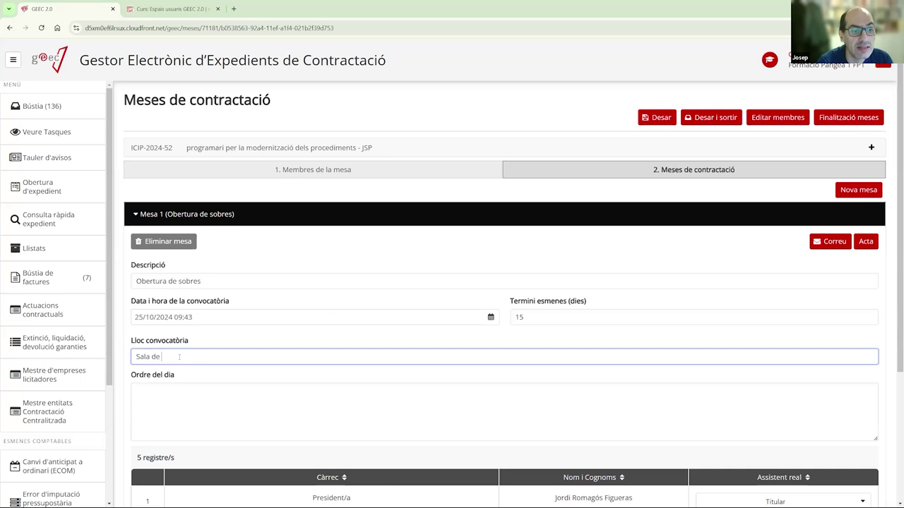
type("plens de l'entit")
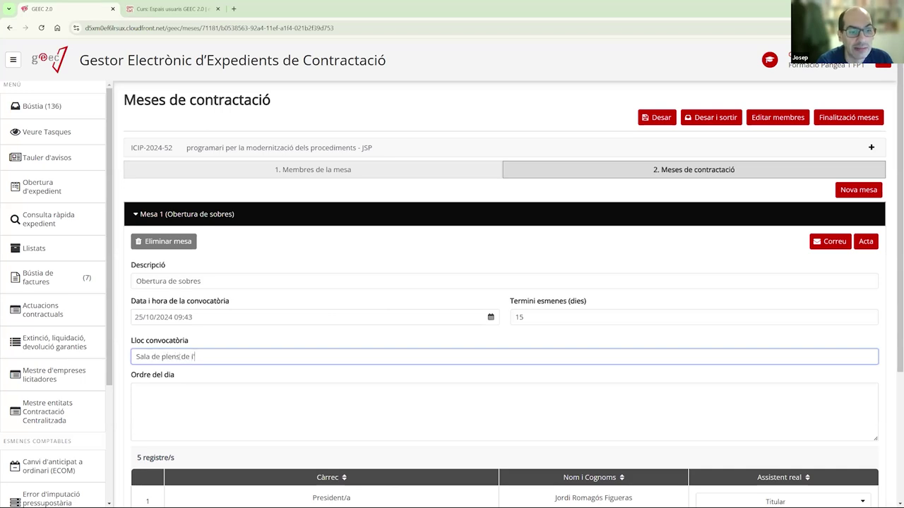
type("at")
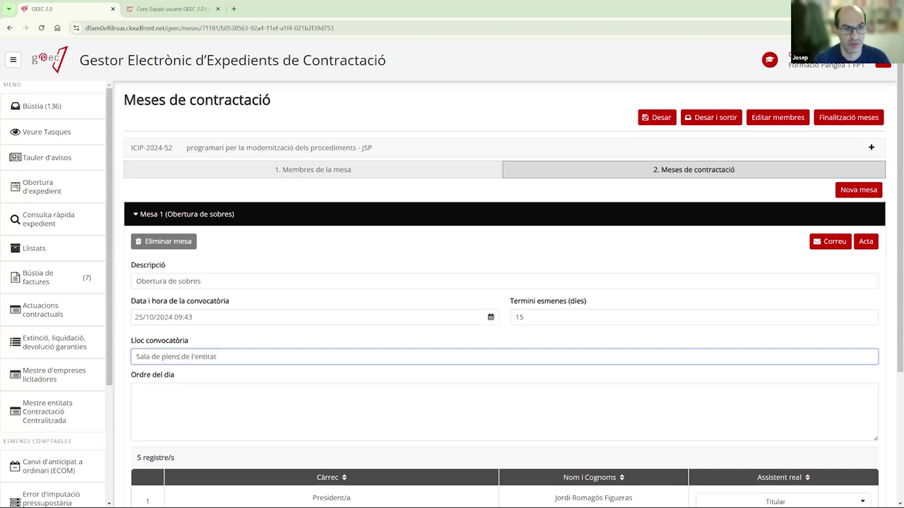
left_click(209, 408)
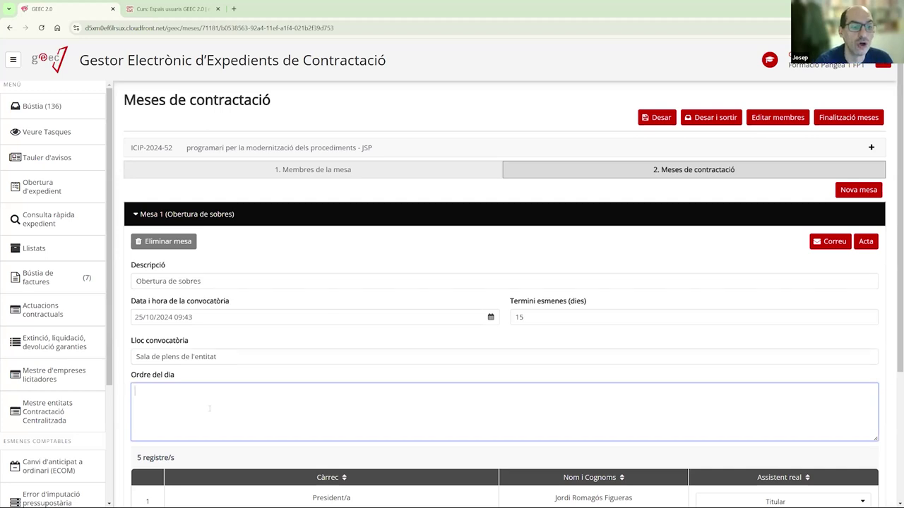
type("Obertura de")
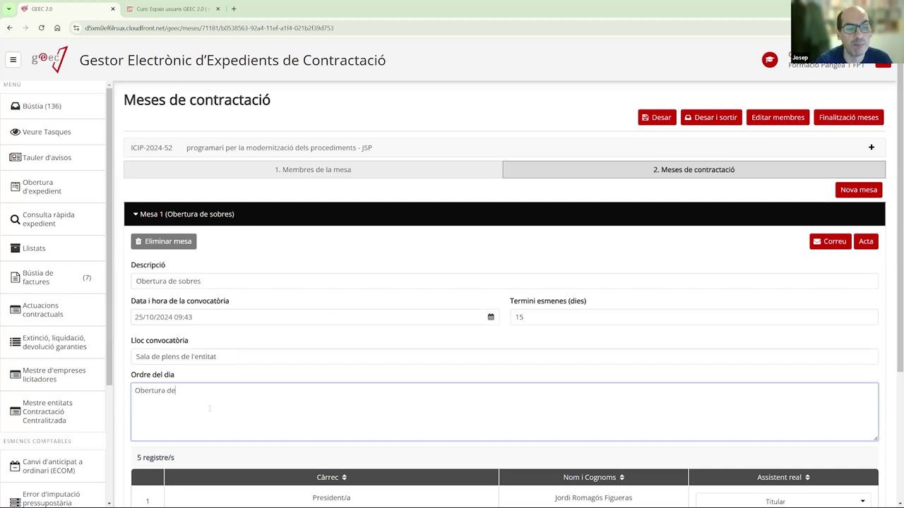
type("ls sobres ")
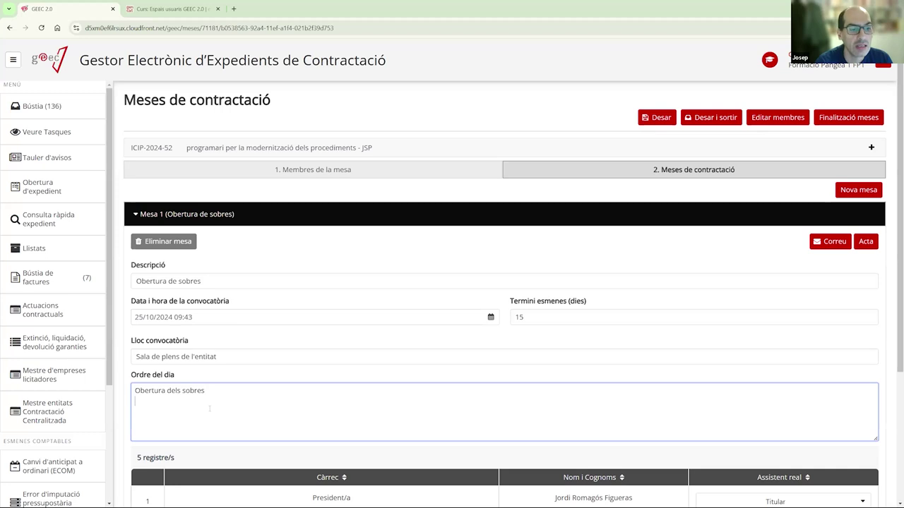
type("Valoració del sobre A, sobre B....")
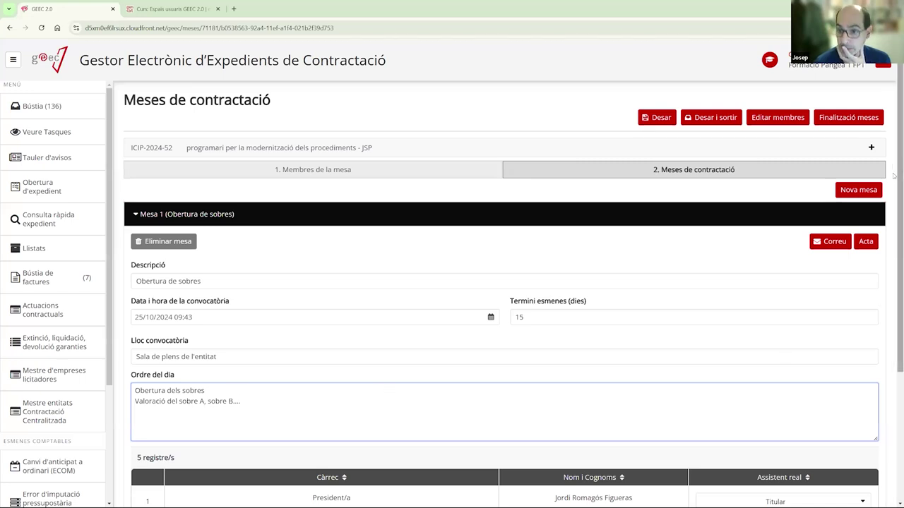
- Review the Mesa 1 Obertura de sobres form and save it with Desar
scroll(893, 258, "down", 2)
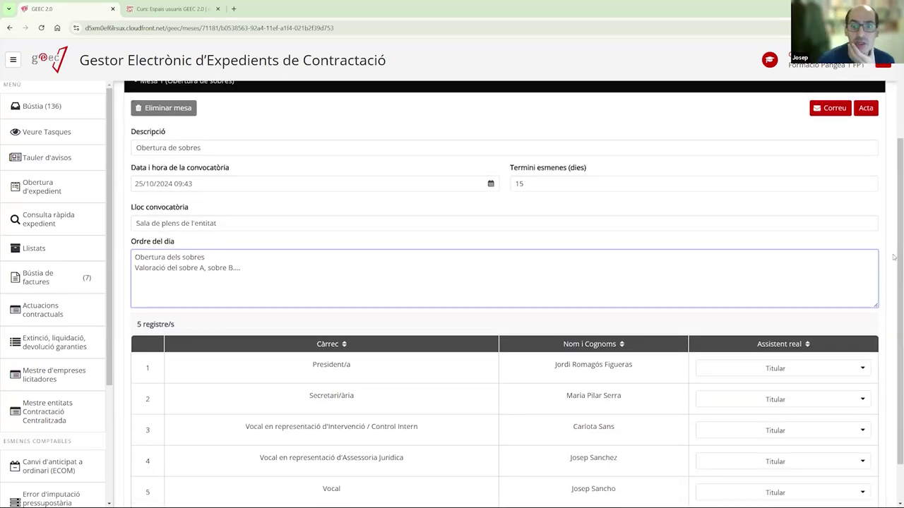
scroll(893, 265, "down", 1)
scroll(893, 270, "down", 1)
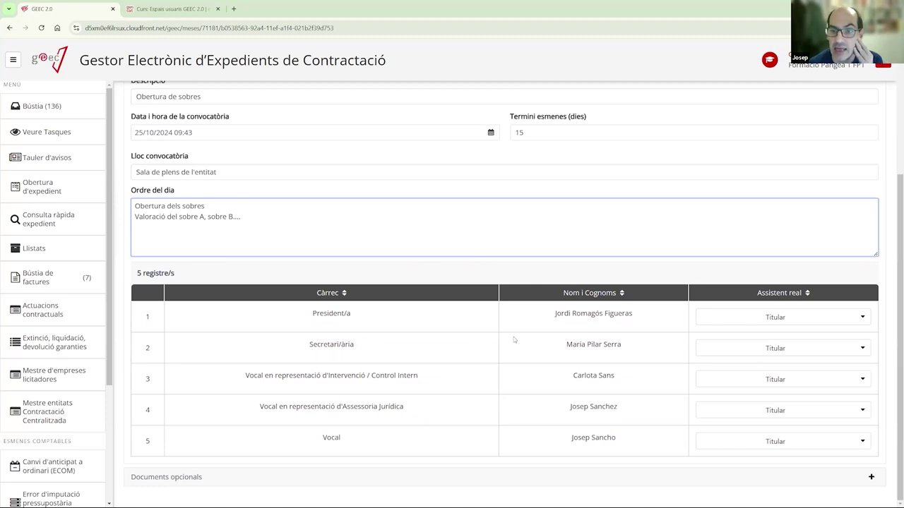
scroll(515, 344, "up", 3)
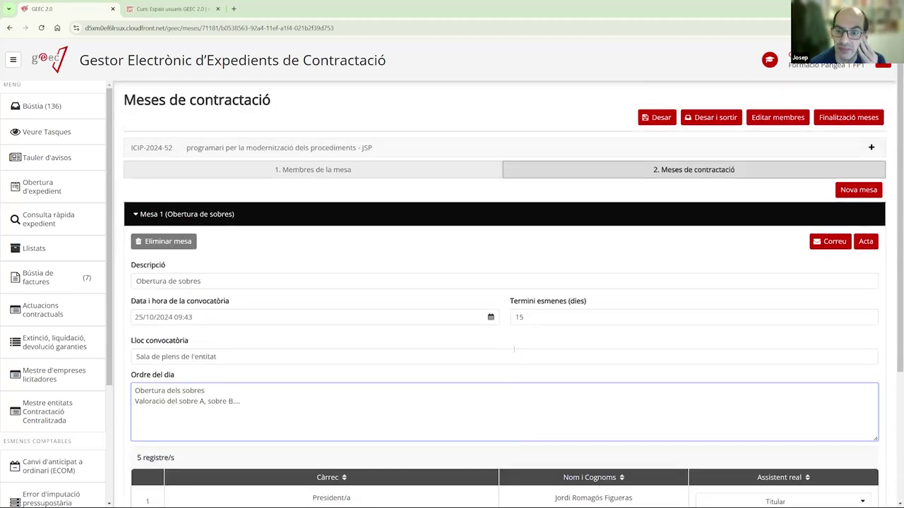
scroll(514, 349, "down", 3)
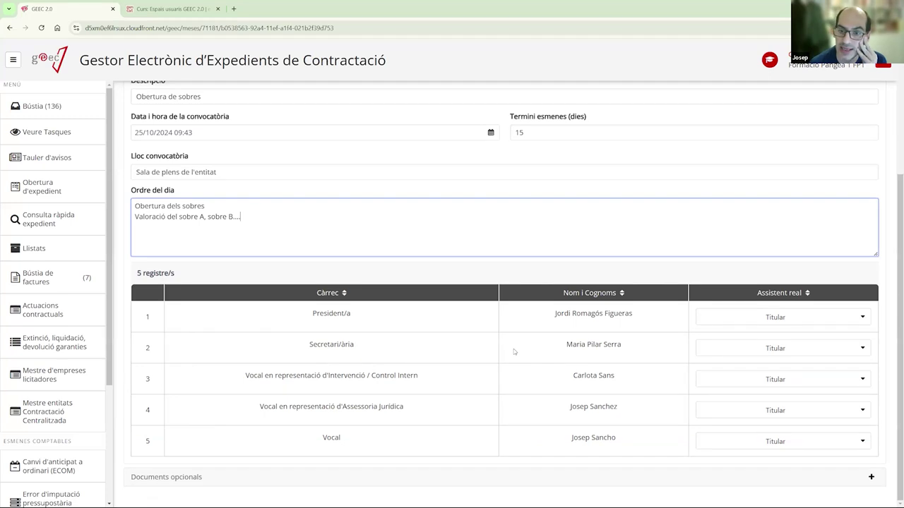
scroll(514, 348, "up", 3)
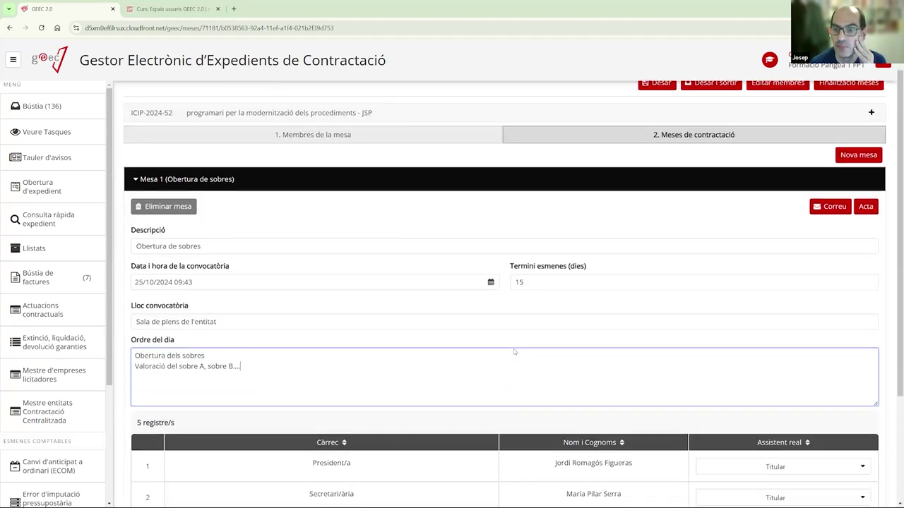
scroll(513, 349, "down", 3)
scroll(513, 348, "up", 3)
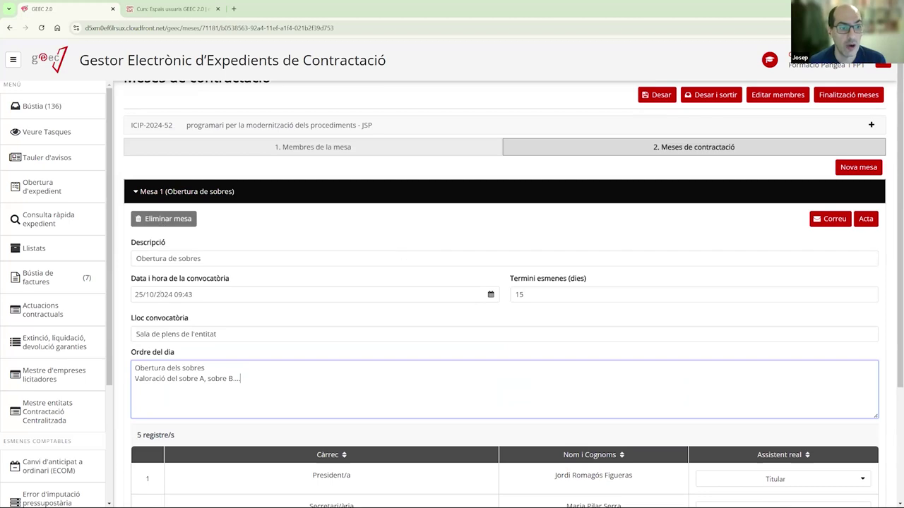
left_click(656, 99)
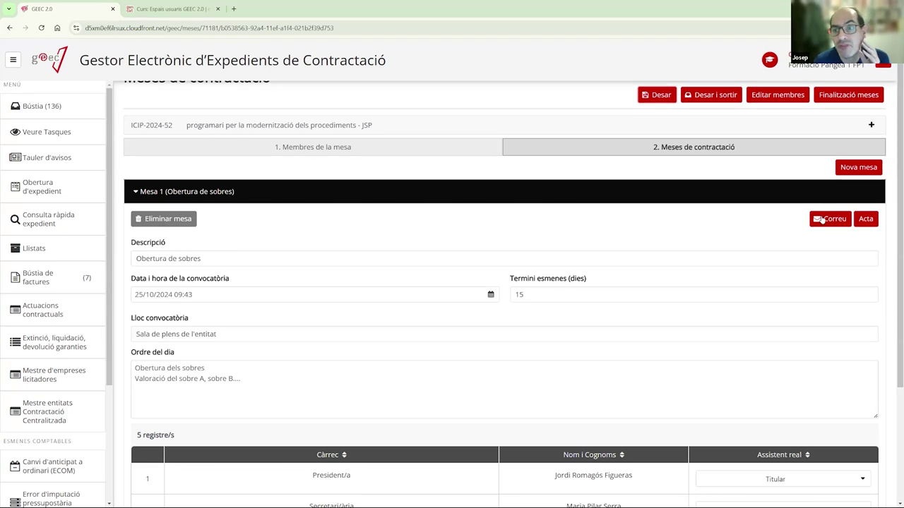
- Open the Mesa 1 convening email and check its title, session name and contract details
left_click(821, 220)
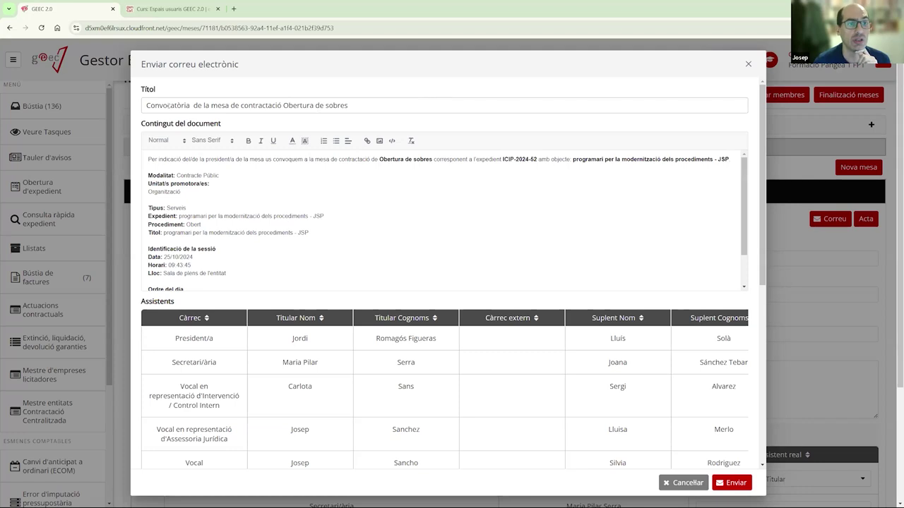
left_click_drag(285, 105, 349, 106)
left_click(315, 105)
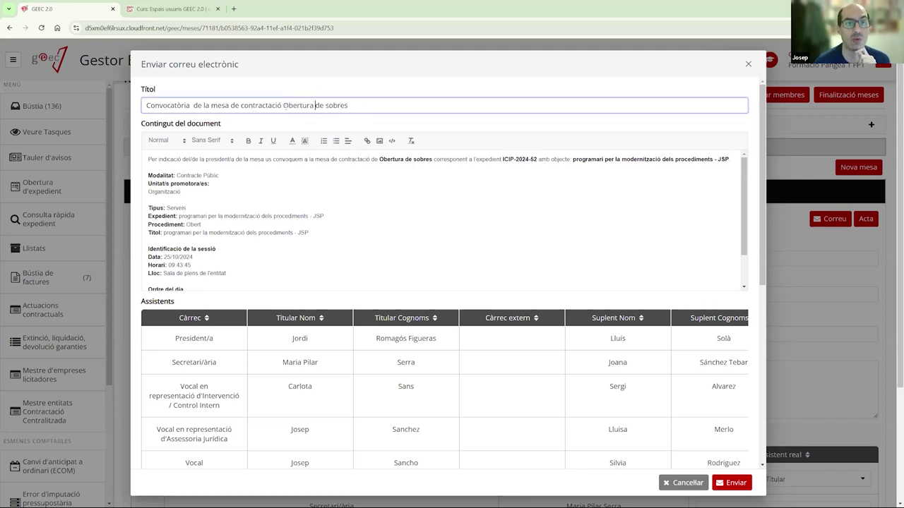
left_click_drag(283, 105, 359, 111)
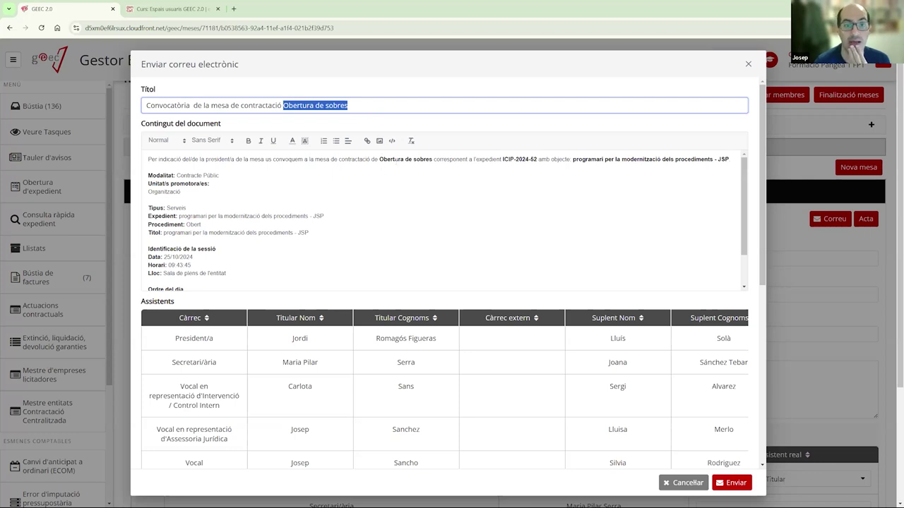
left_click_drag(379, 159, 433, 159)
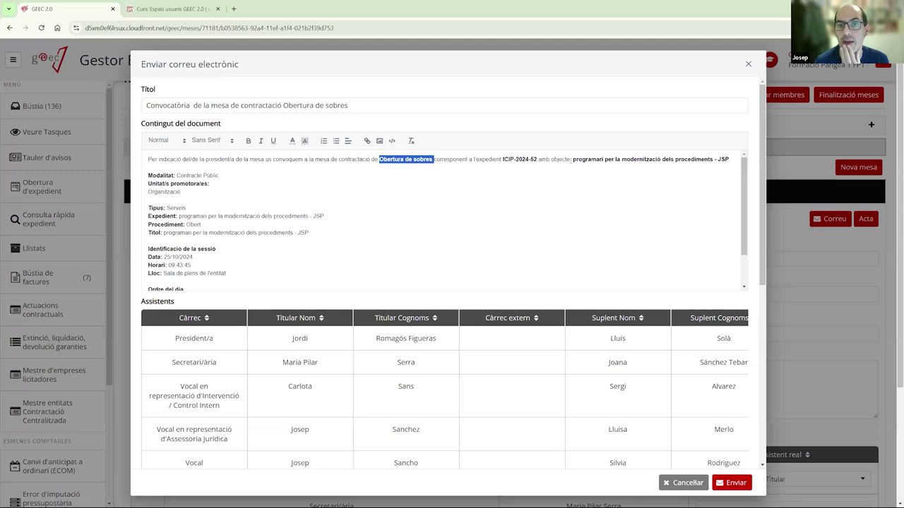
left_click_drag(571, 159, 596, 160)
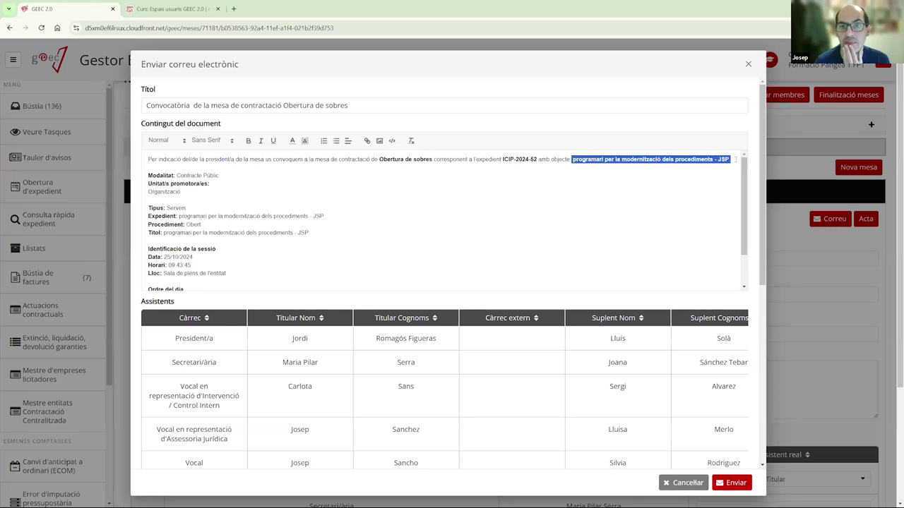
left_click(599, 160)
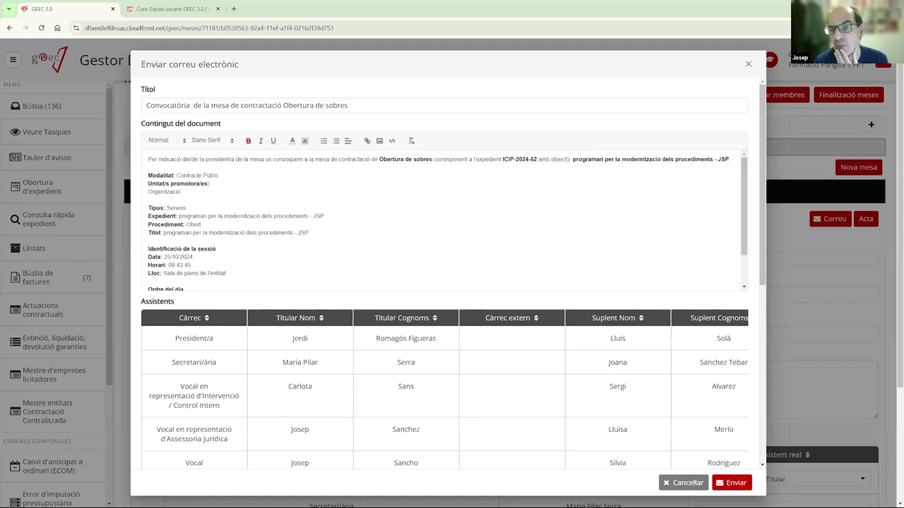
left_click_drag(567, 160, 731, 159)
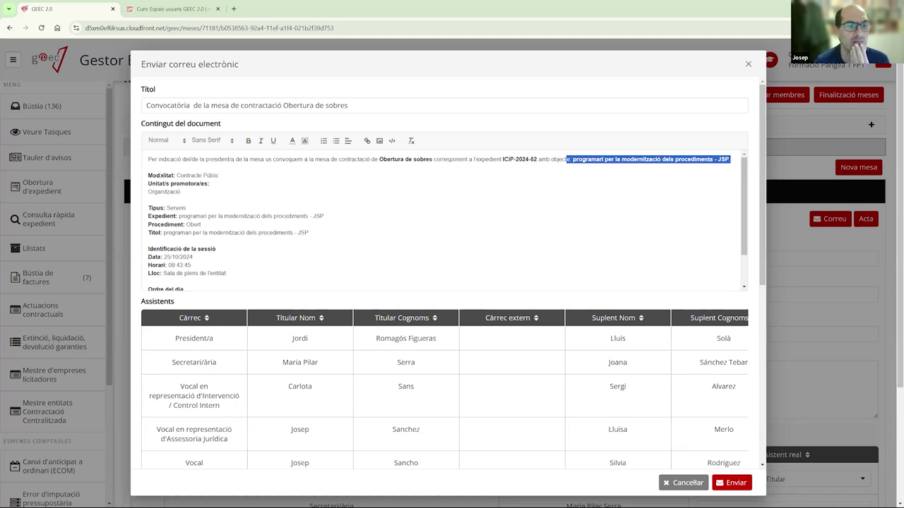
left_click_drag(151, 175, 337, 231)
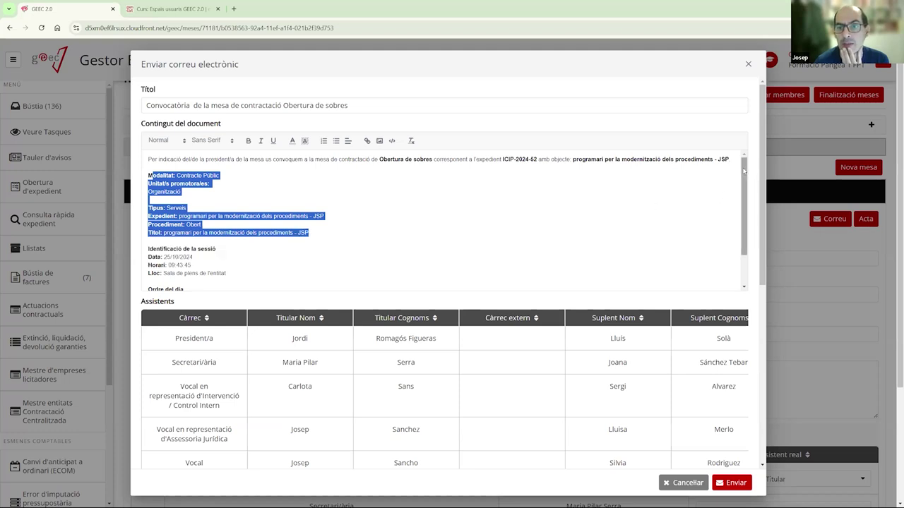
- Review the email's session date, agenda and signature, then reach the ten-recipient list
scroll(373, 190, "down", 2)
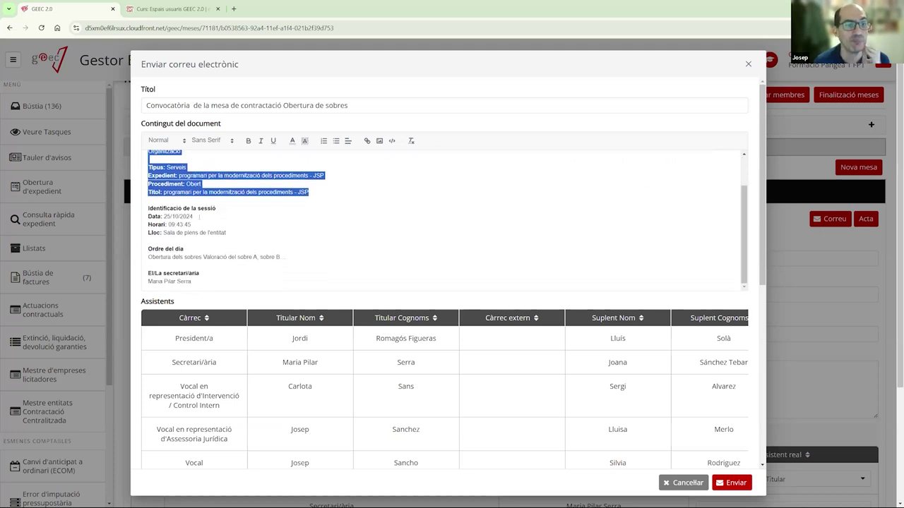
left_click(198, 217)
left_click_drag(189, 223, 314, 241)
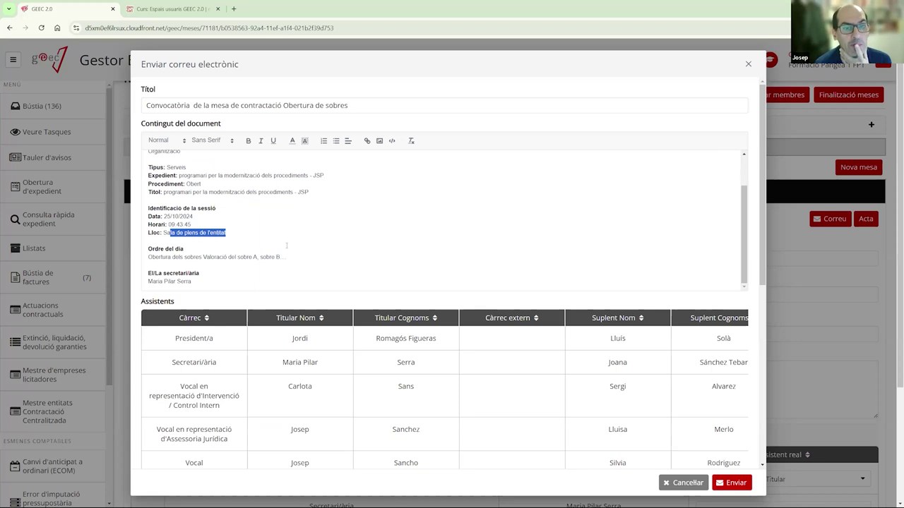
left_click_drag(151, 257, 322, 265)
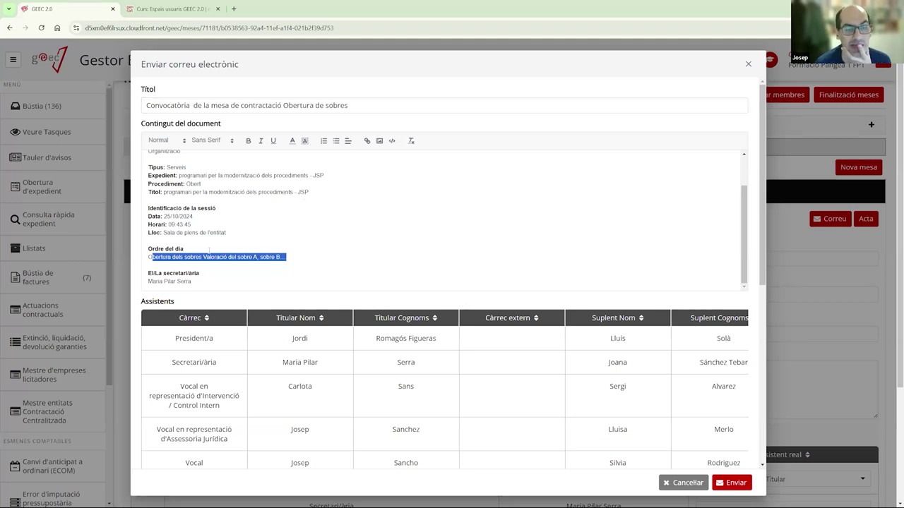
left_click_drag(206, 281, 144, 277)
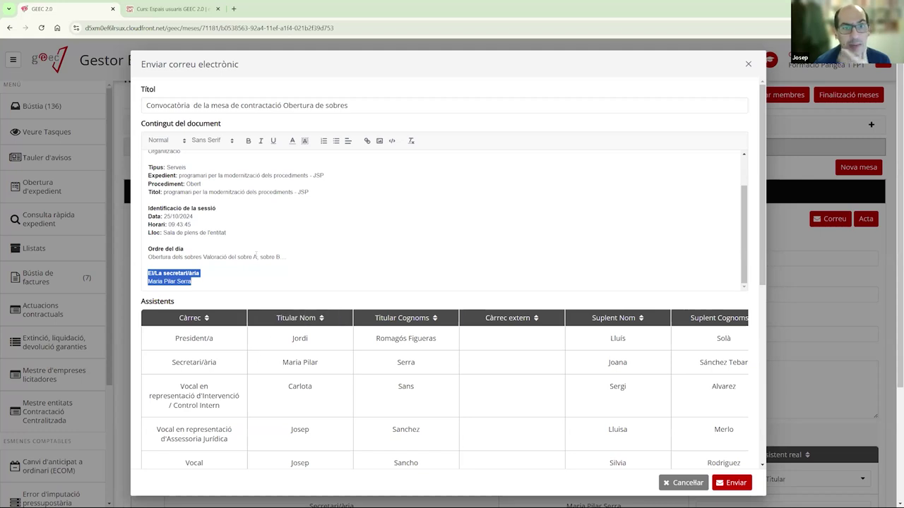
left_click(459, 233)
left_click_drag(761, 198, 779, 322)
scroll(635, 297, "down", 2)
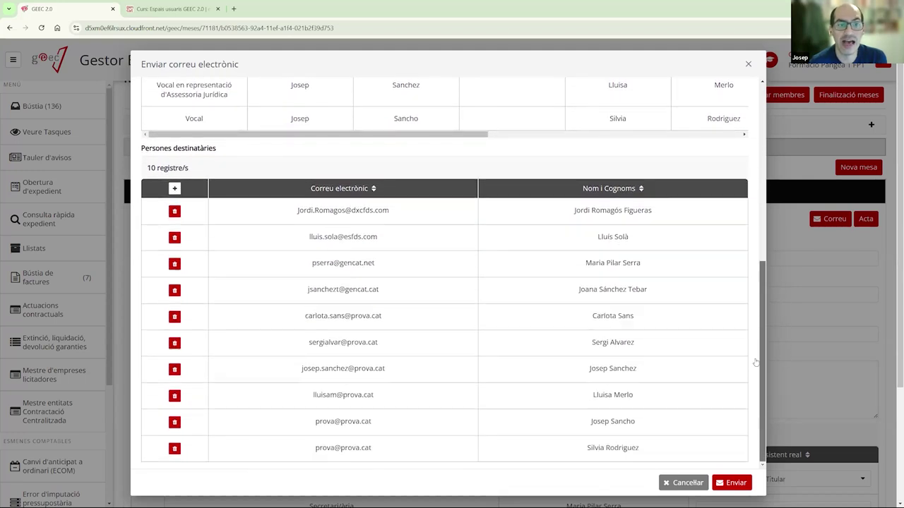
scroll(330, 161, "up", 2)
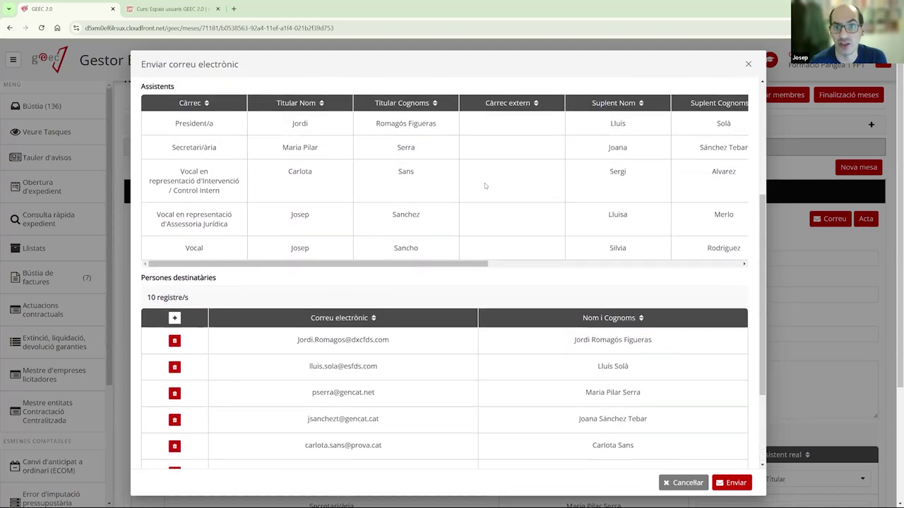
scroll(399, 224, "down", 2)
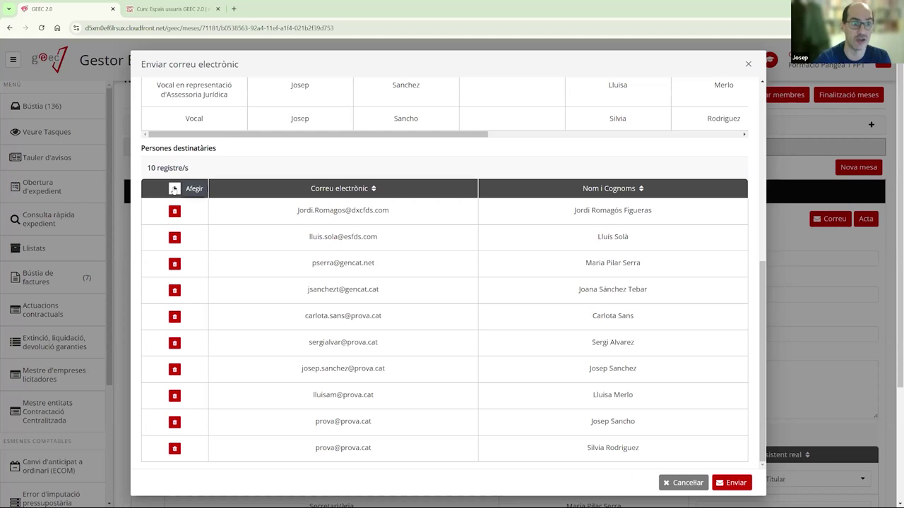
- Abandon adding a recipient and cancel the convening email without sending it
left_click(173, 189)
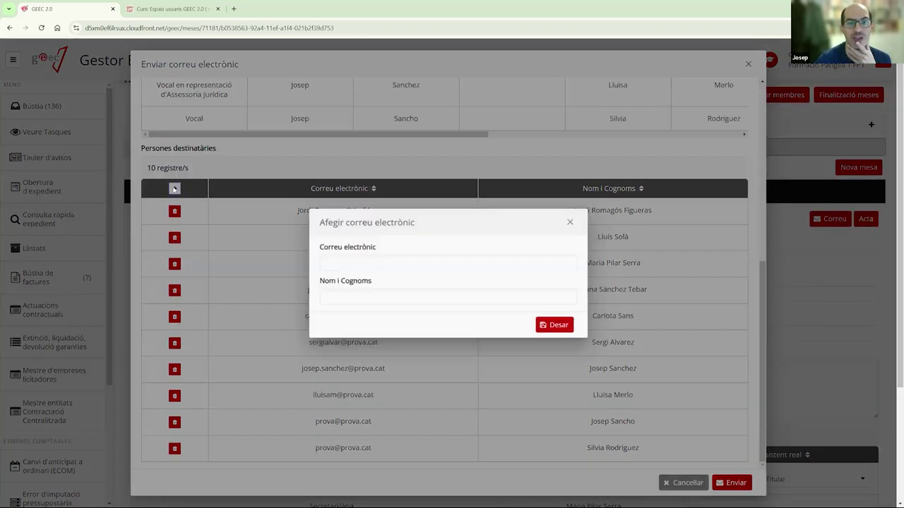
left_click(398, 263)
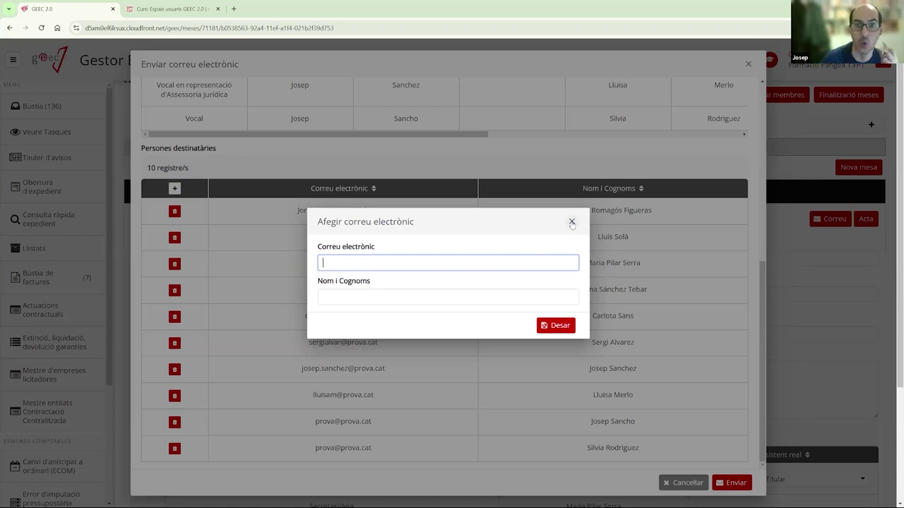
left_click(572, 223)
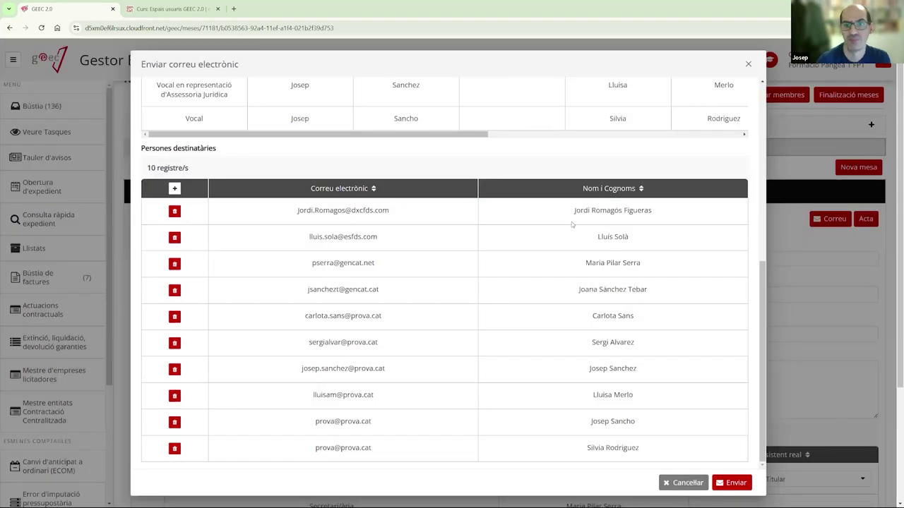
scroll(575, 317, "up", 3)
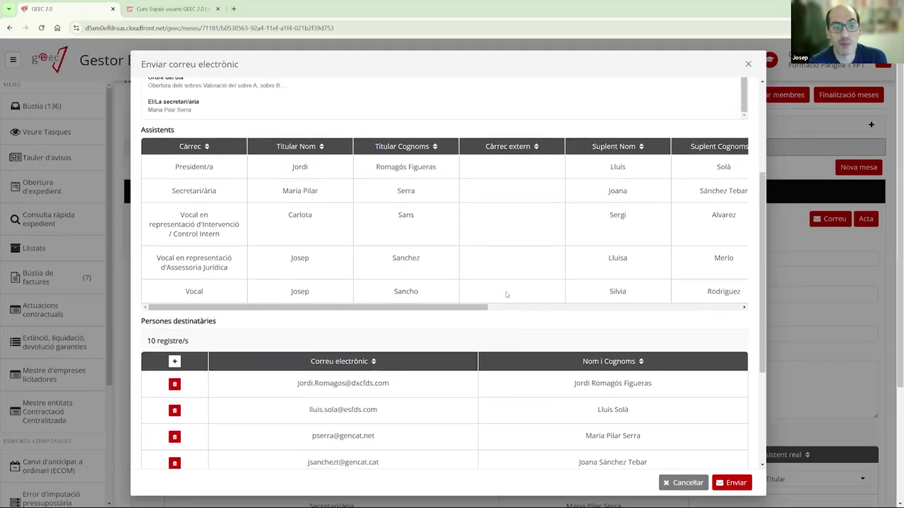
scroll(505, 292, "down", 3)
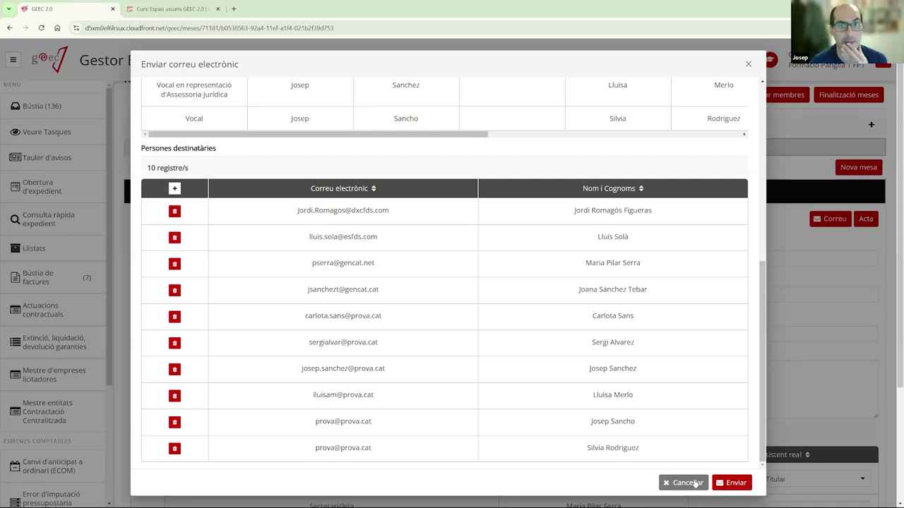
left_click(685, 483)
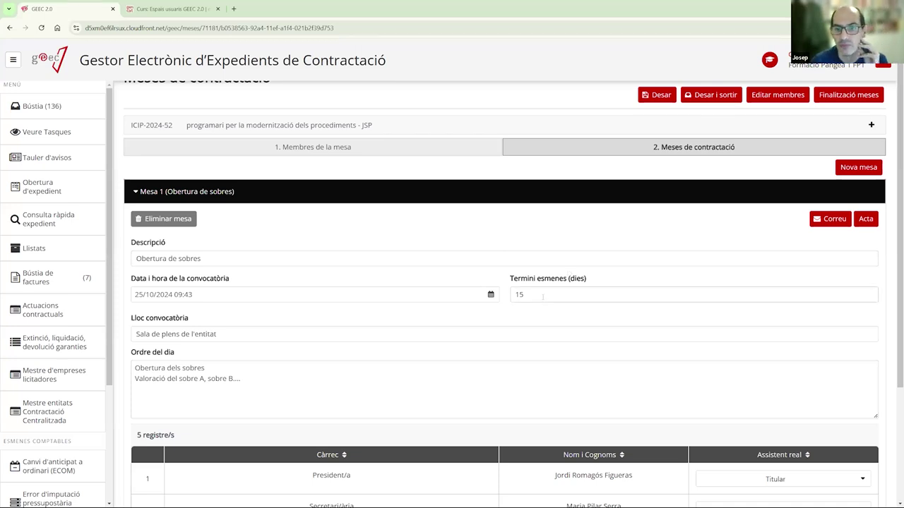
- Save the Mesa 1 details again from the top of the Meses de contractació page
scroll(513, 275, "up", 1)
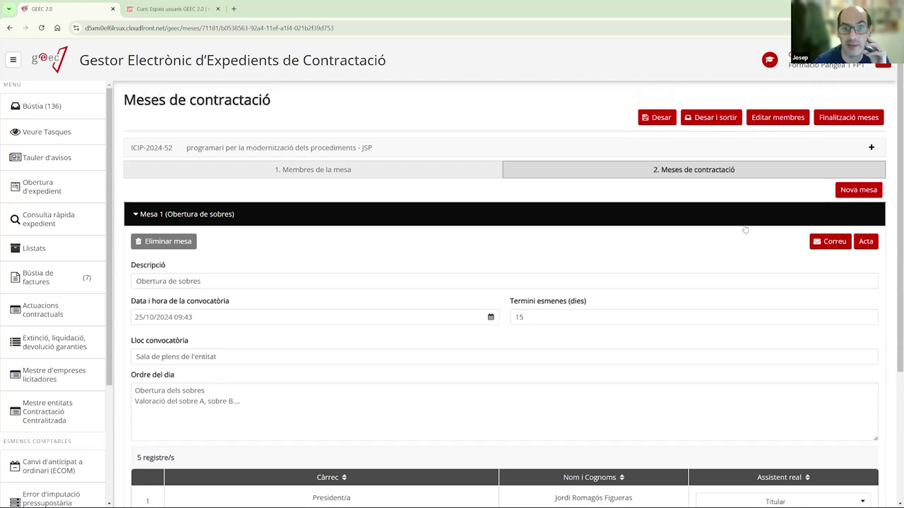
left_click(660, 118)
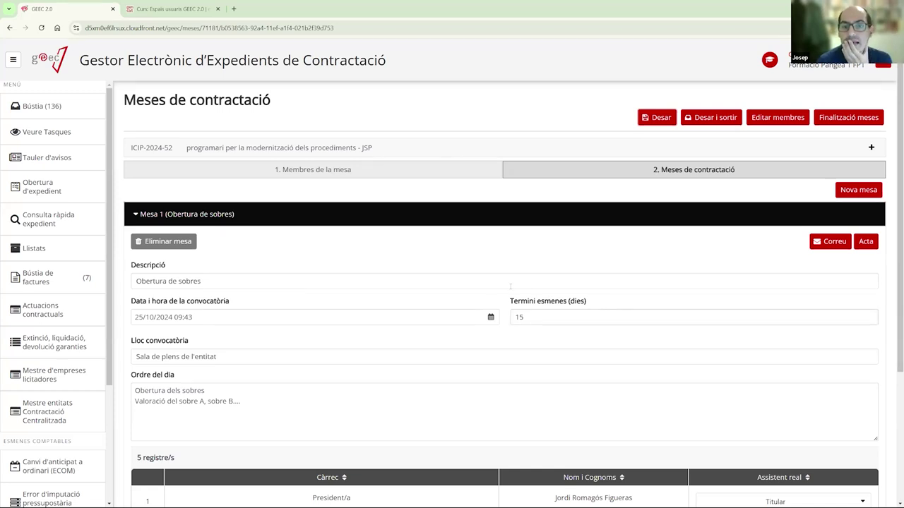
scroll(454, 288, "down", 1)
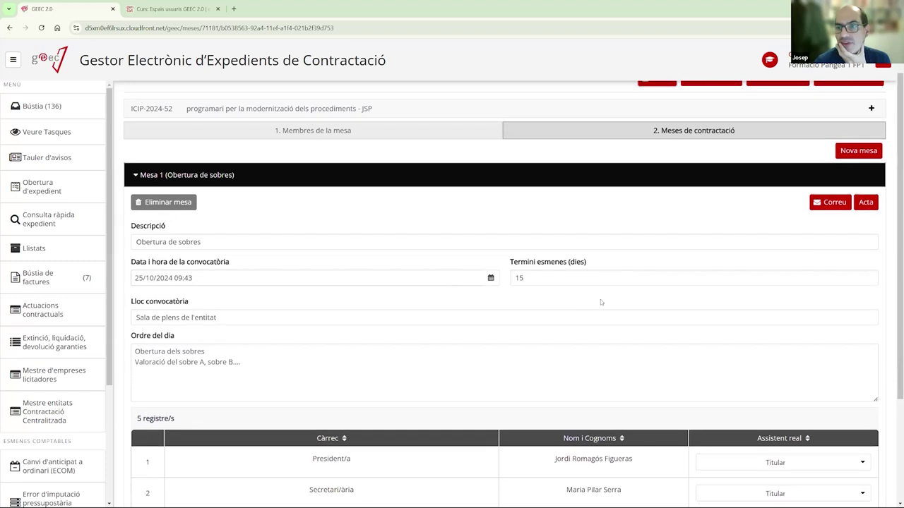
scroll(454, 288, "up", 1)
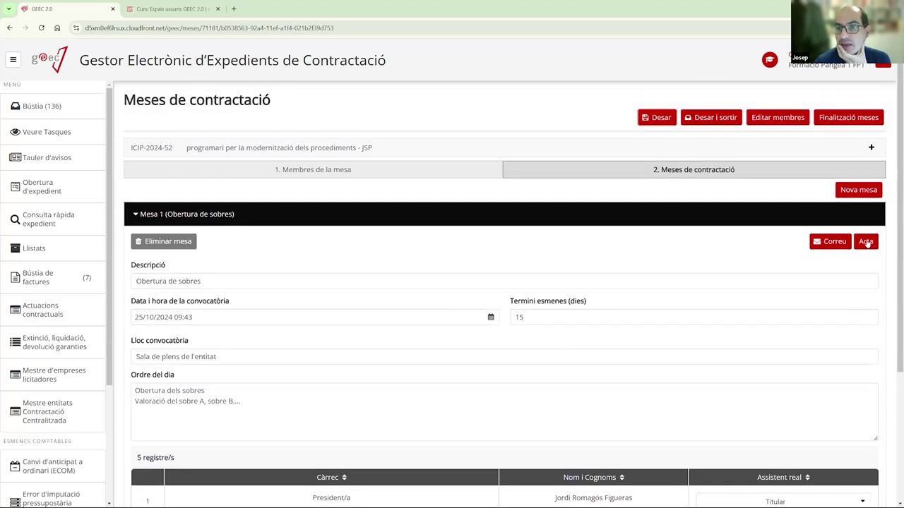
- Open Mesa 1's Acta record and generate the Acta Obertura de sobres from its template
left_click(865, 241)
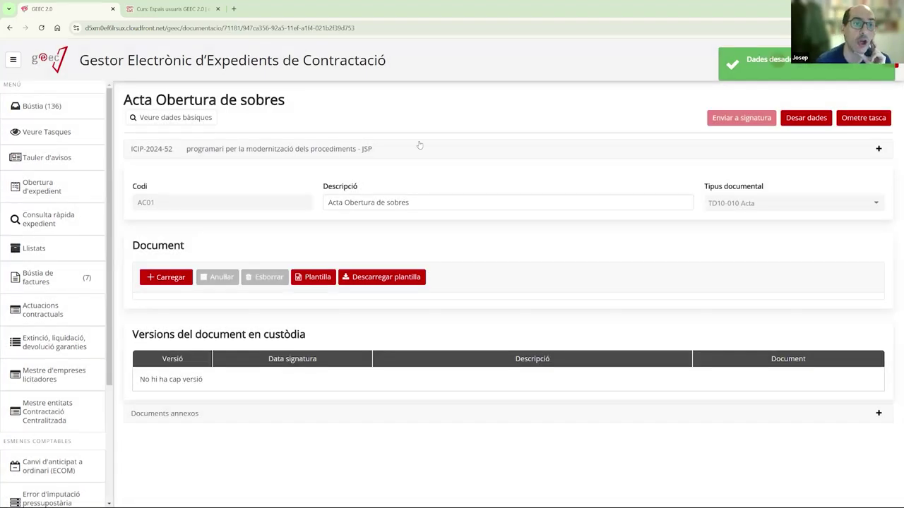
left_click_drag(156, 100, 285, 100)
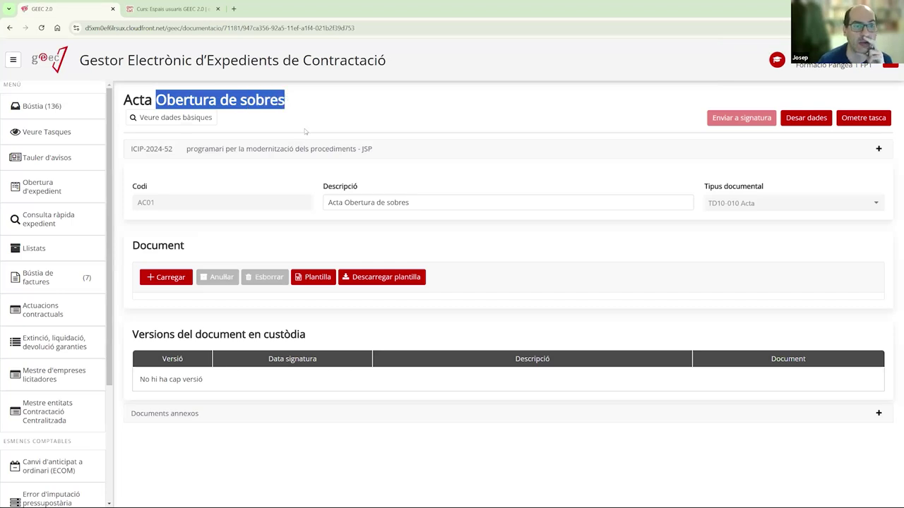
left_click(293, 96)
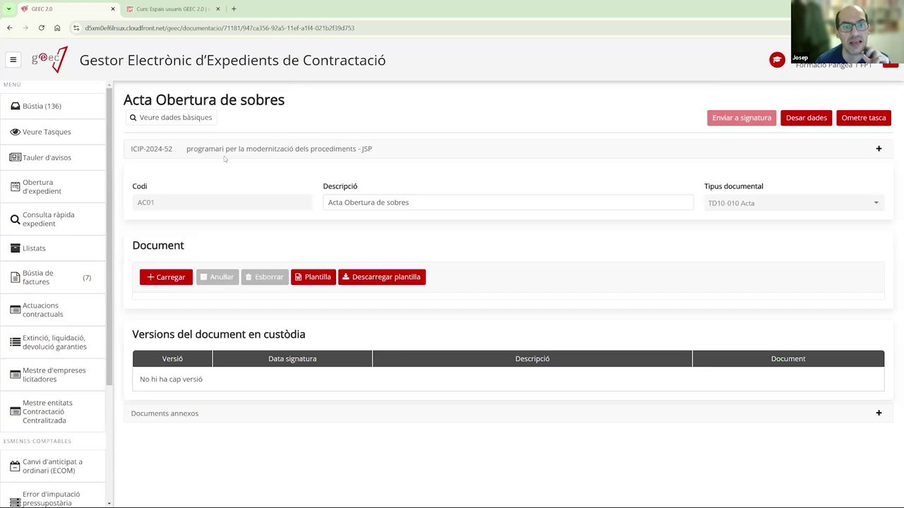
left_click(307, 278)
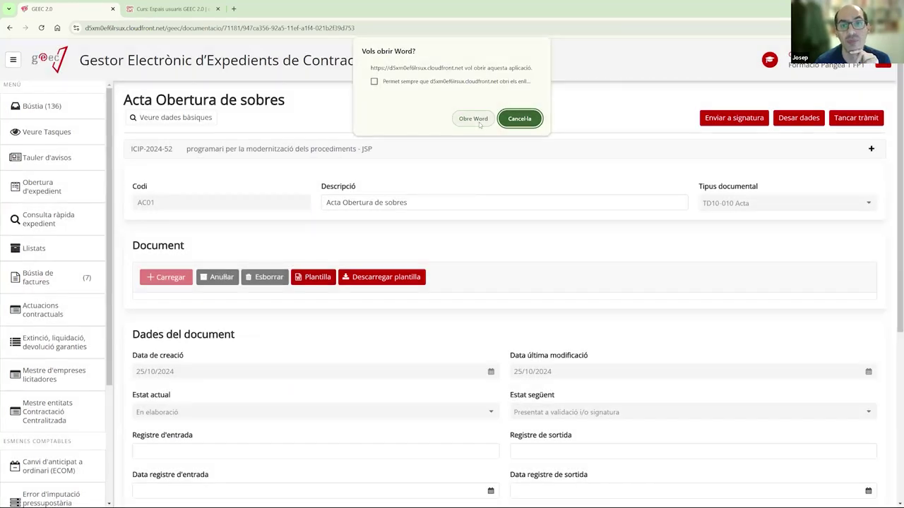
- Review both pages of the generated Obertura de sobres acta in Word, then close Word
left_click(475, 119)
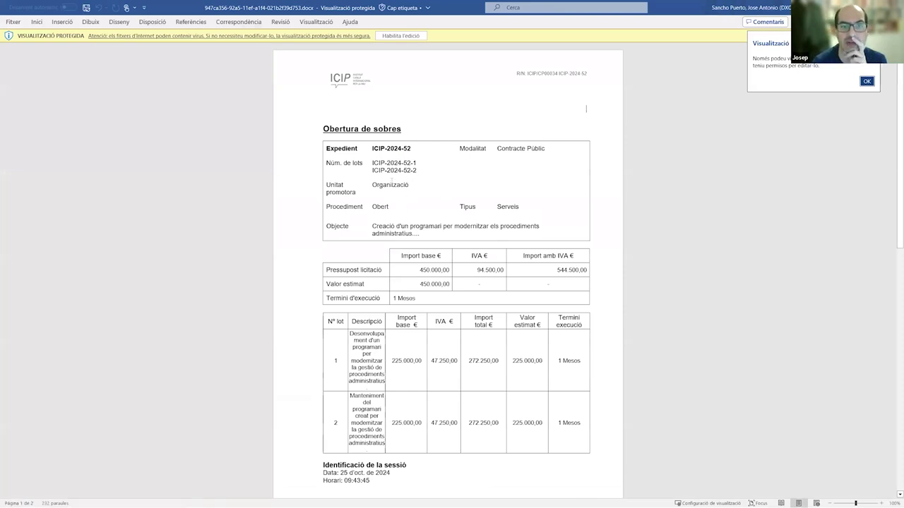
scroll(440, 183, "down", 5)
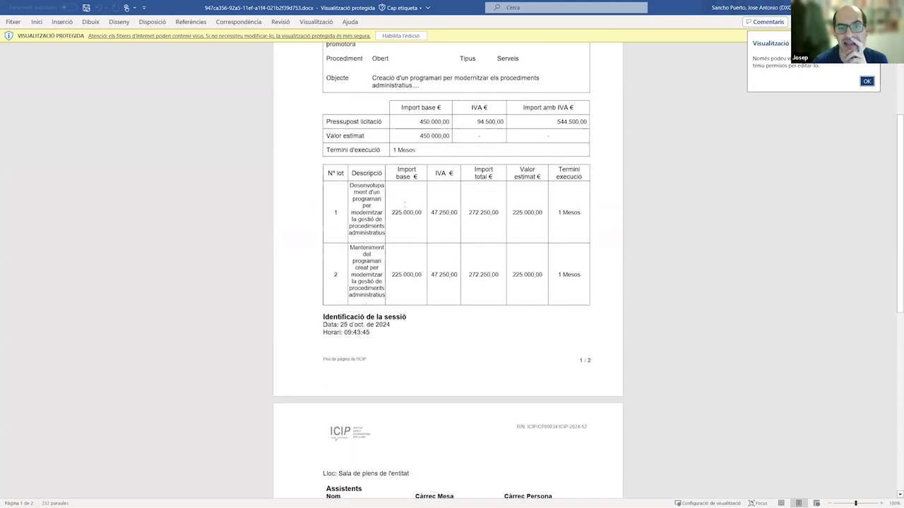
scroll(443, 212, "down", 5)
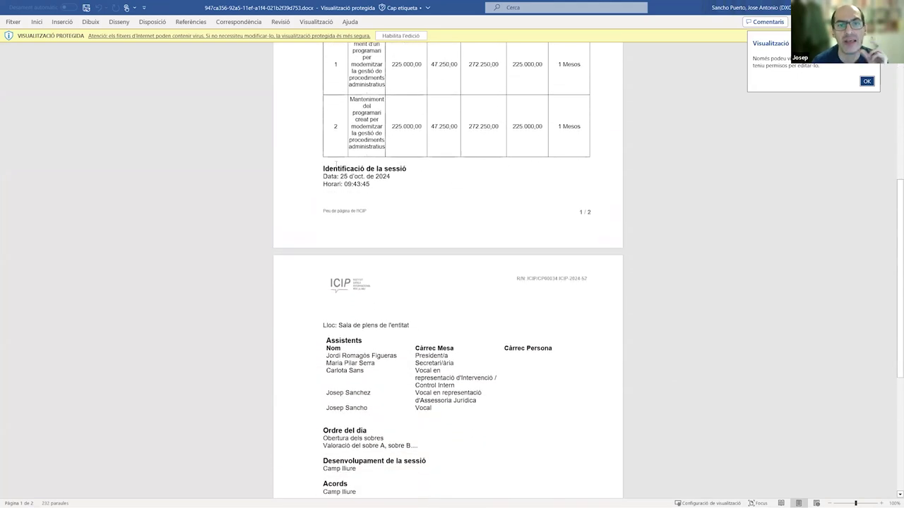
scroll(345, 193, "down", 2)
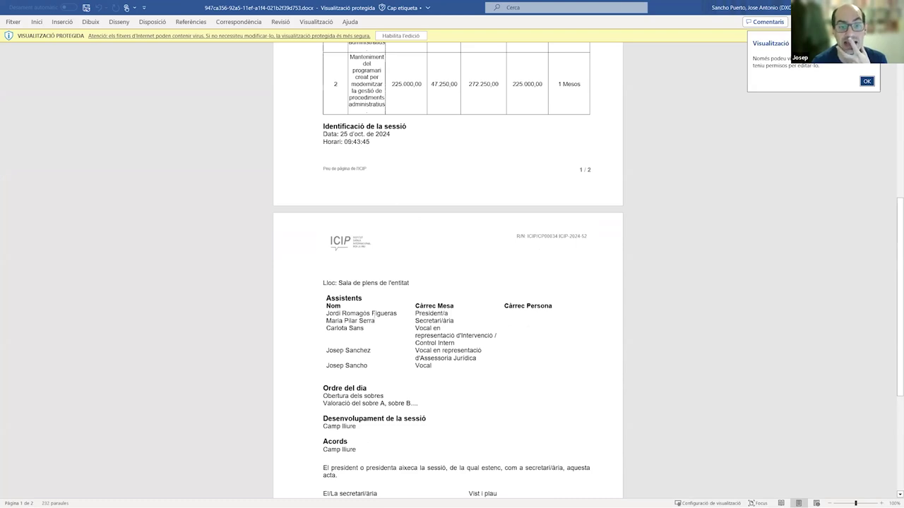
scroll(427, 292, "down", 1)
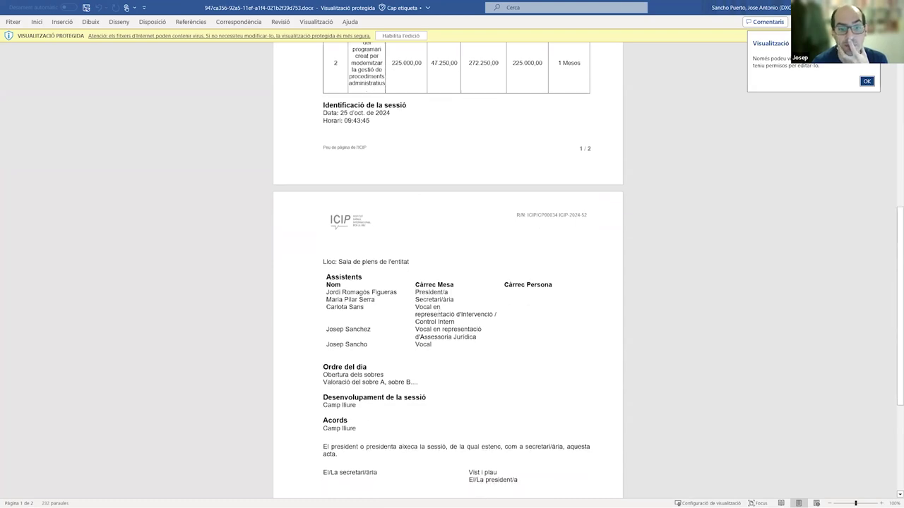
scroll(416, 300, "down", 1)
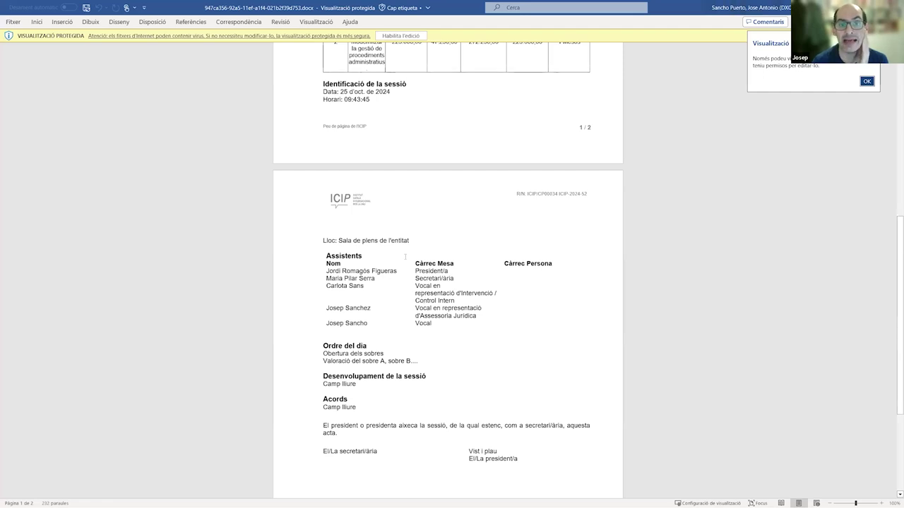
scroll(404, 256, "up", 4)
scroll(428, 309, "up", 4)
scroll(425, 262, "down", 3)
scroll(425, 262, "up", 4)
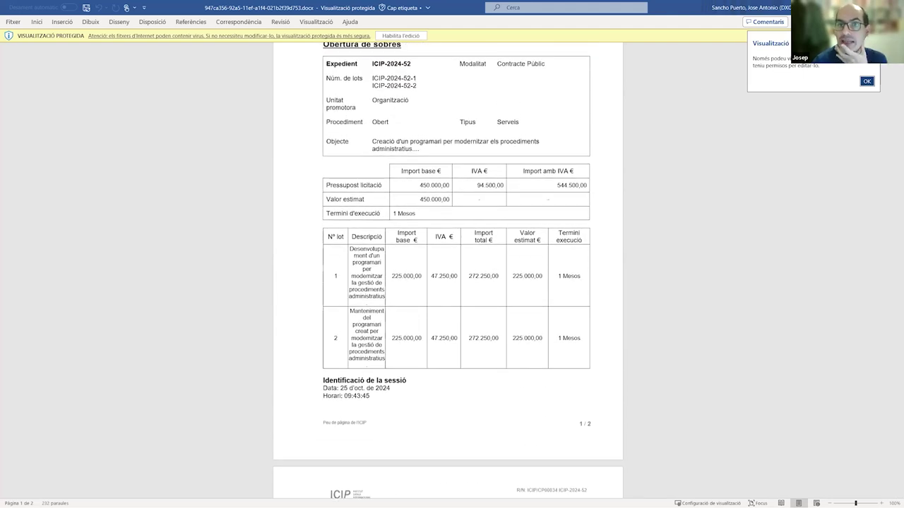
key("alt+F4")
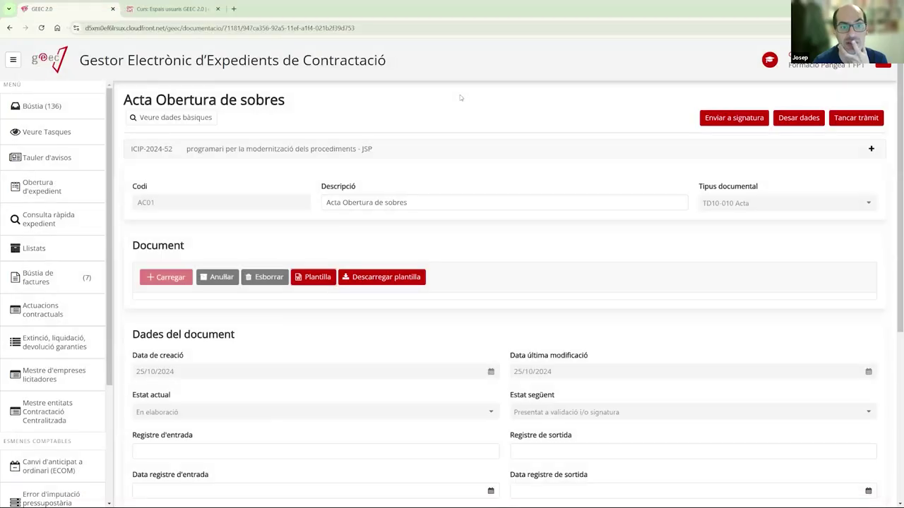
- Delete the generated acta document and open the Meses de contractació task from the inbox
left_click(263, 278)
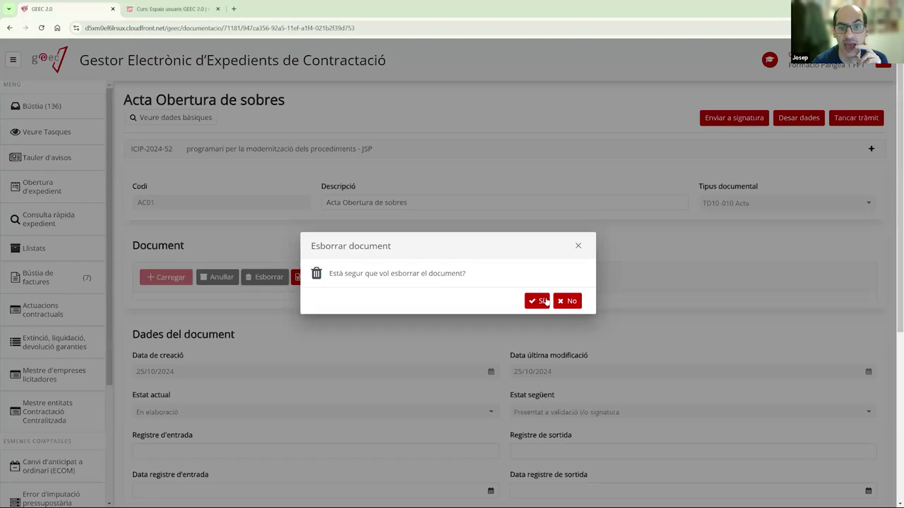
left_click(545, 300)
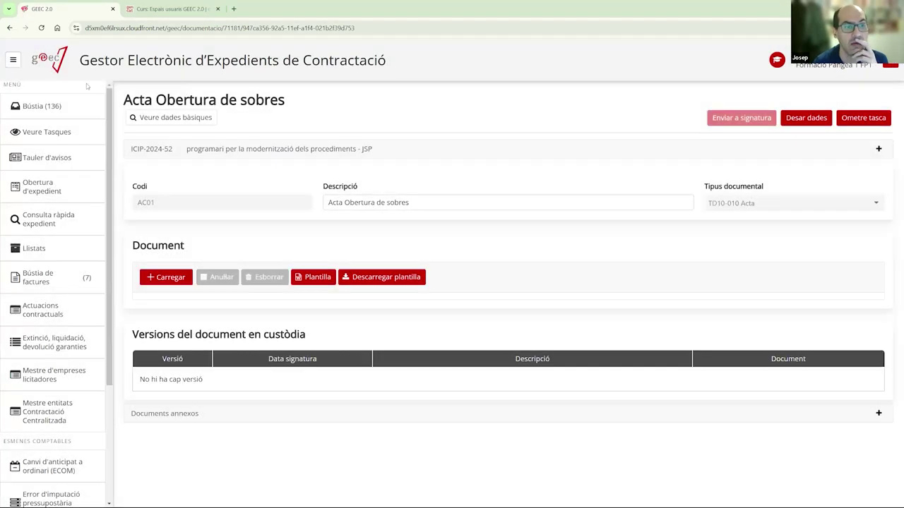
left_click(39, 105)
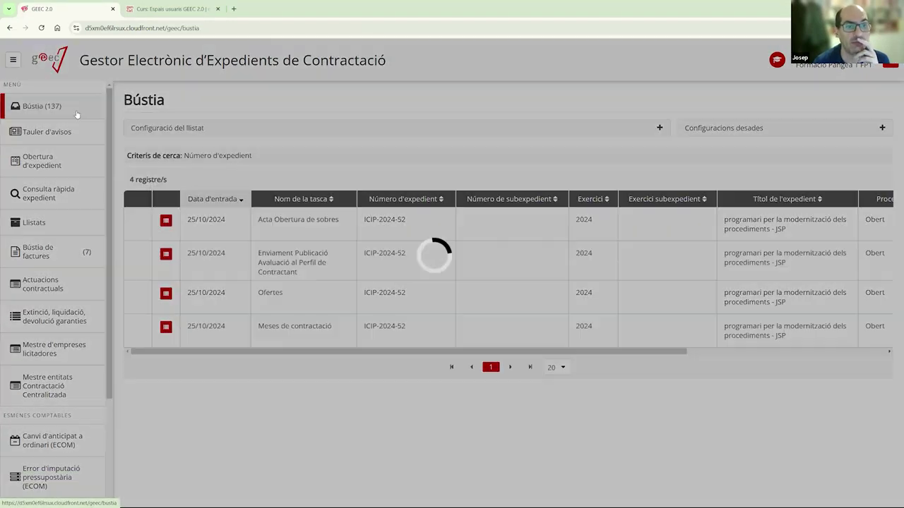
left_click(296, 326)
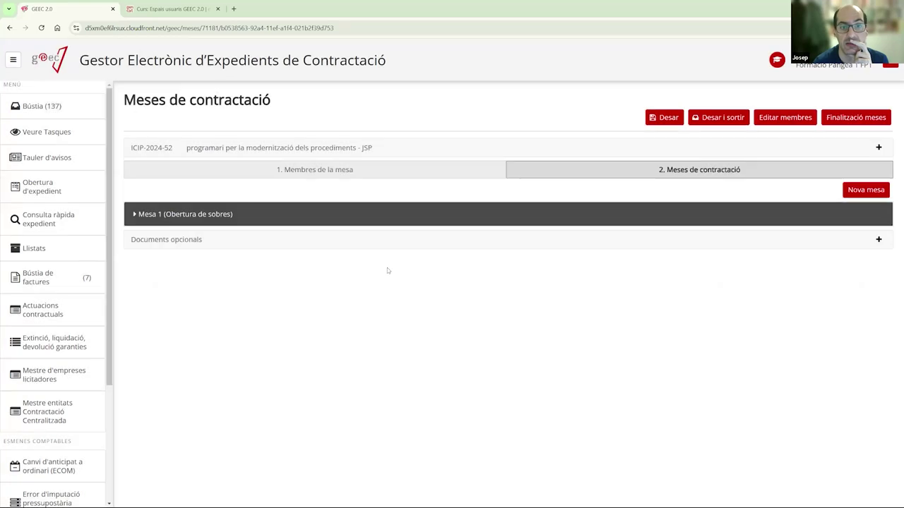
- Expand Mesa 1 (Obertura de sobres) and review its five Titular board members
left_click(331, 219)
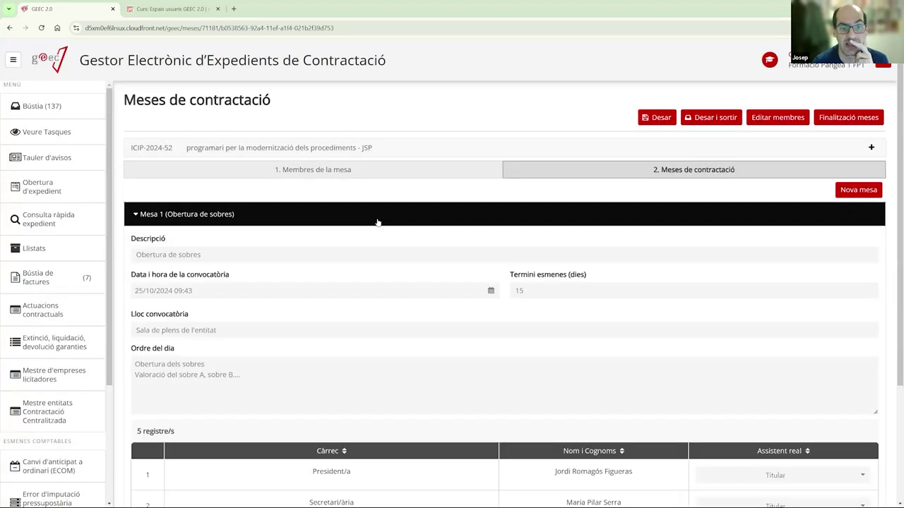
scroll(530, 244, "down", 2)
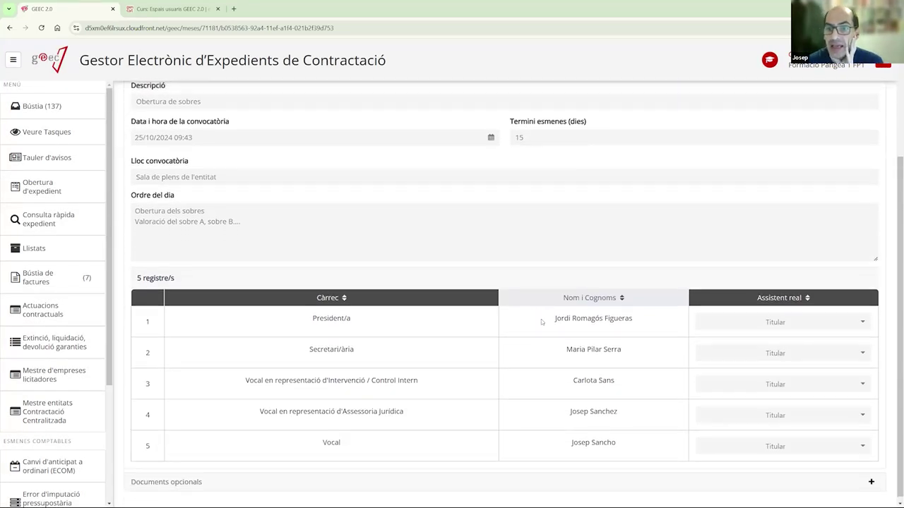
scroll(540, 322, "up", 3)
scroll(541, 322, "down", 3)
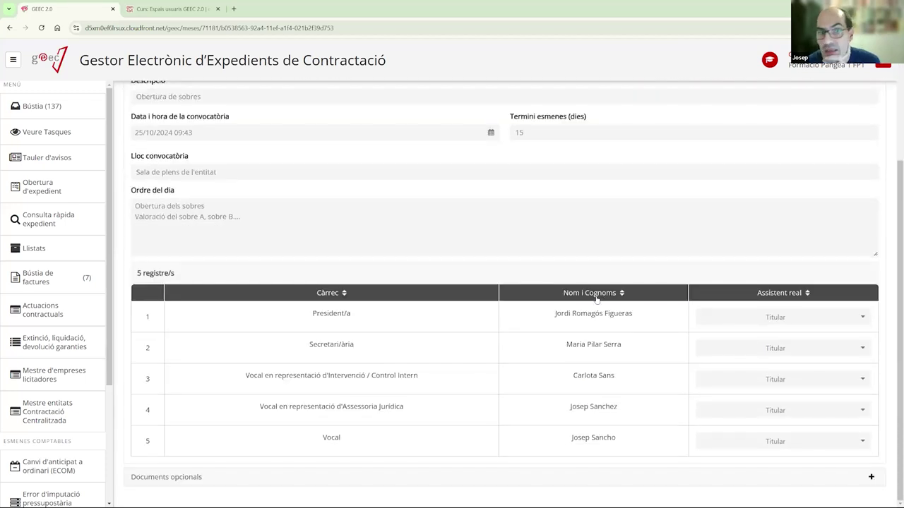
scroll(593, 300, "up", 3)
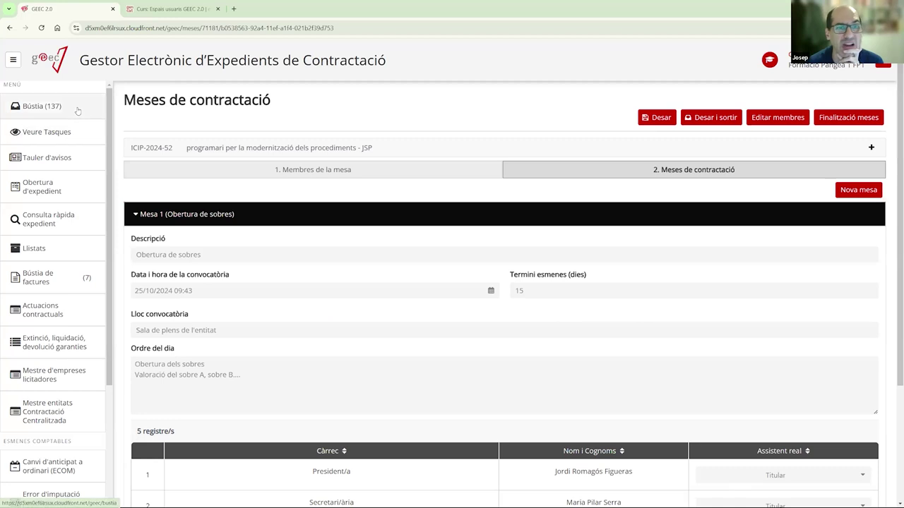
scroll(742, 302, "down", 1)
scroll(742, 302, "down", 2)
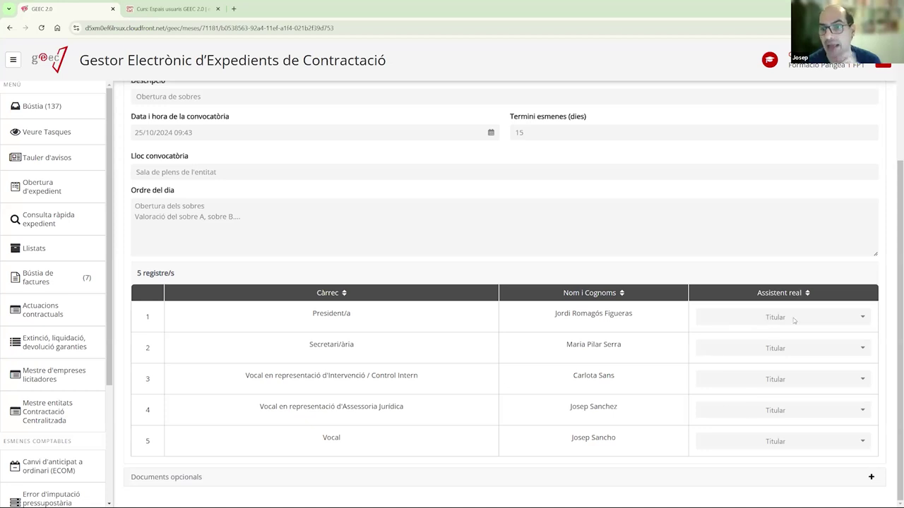
scroll(684, 325, "up", 3)
scroll(683, 325, "down", 3)
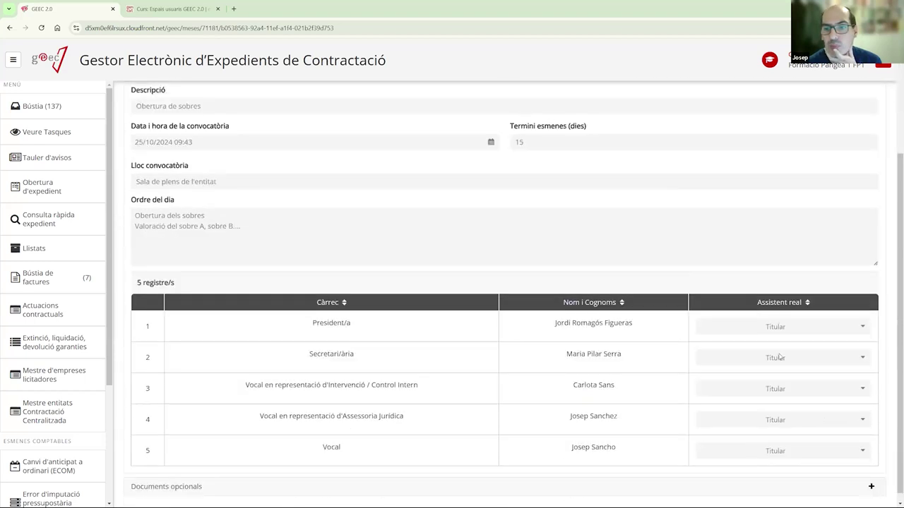
scroll(515, 347, "up", 3)
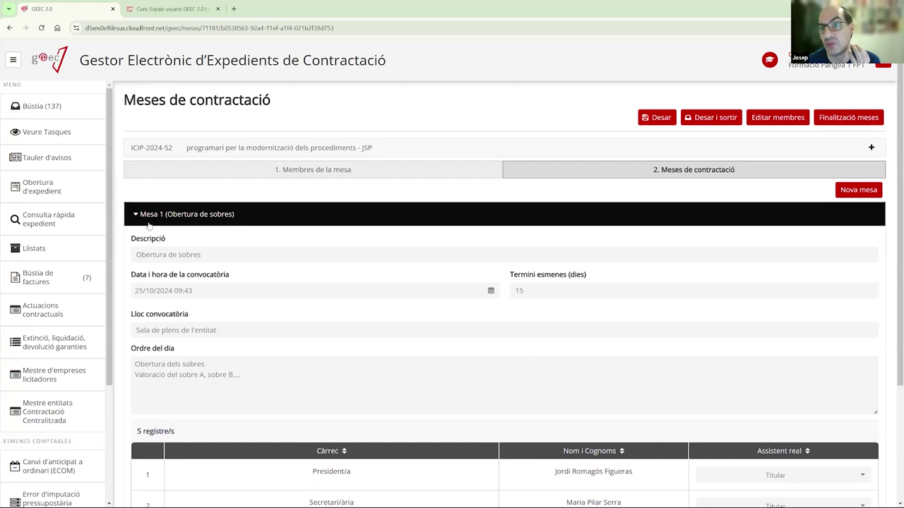
scroll(528, 300, "down", 3)
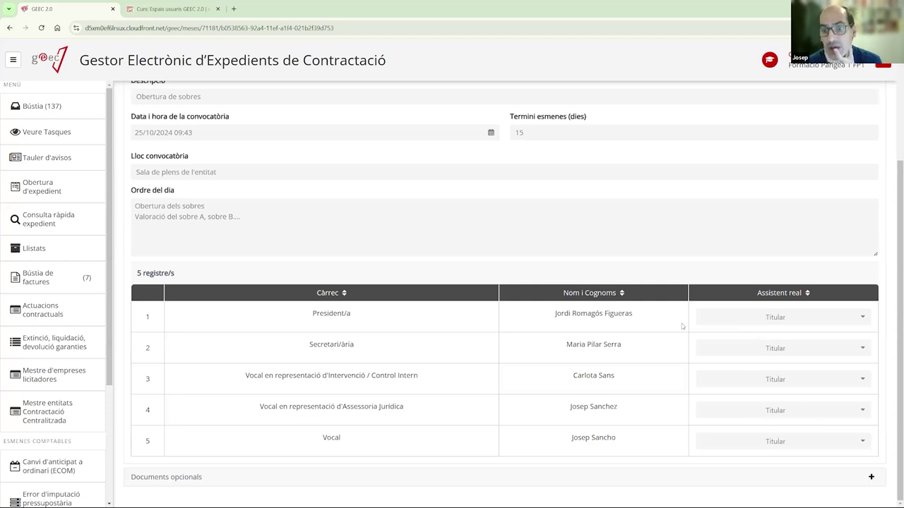
scroll(559, 282, "up", 3)
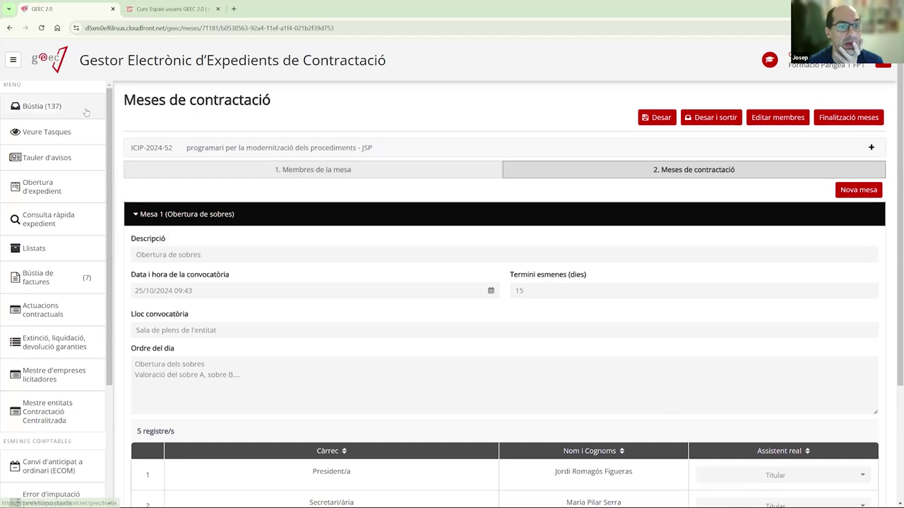
- Reopen the Acta Obertura de sobres task from the inbox and launch its acta document in Word
left_click(42, 106)
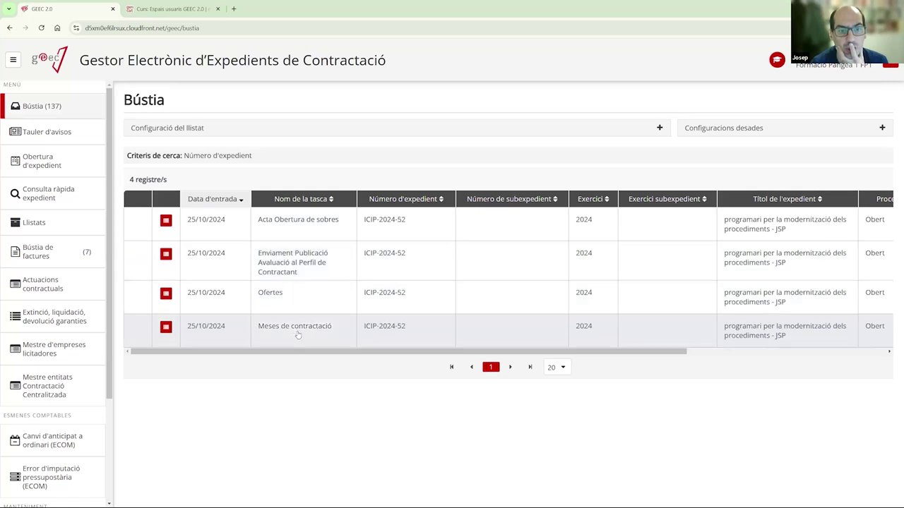
left_click(298, 336)
left_click(35, 108)
left_click(322, 223)
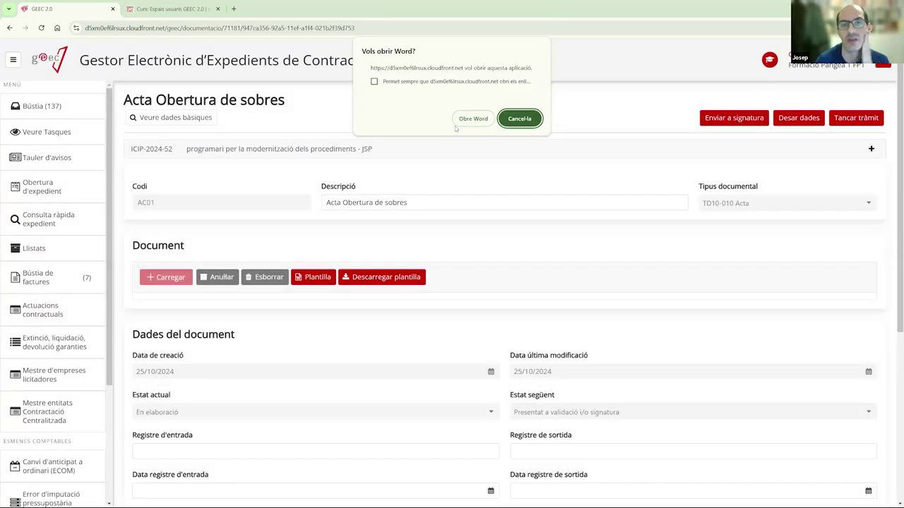
left_click(476, 118)
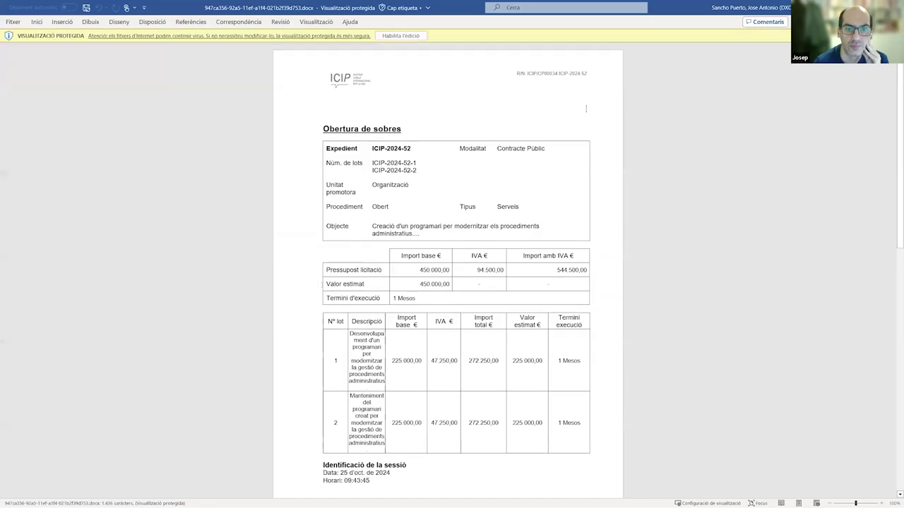
- Enable editing in Word, inspect an attendee name and the Acords and Desenvolupament free-text fields, then close
scroll(419, 272, "down", 6)
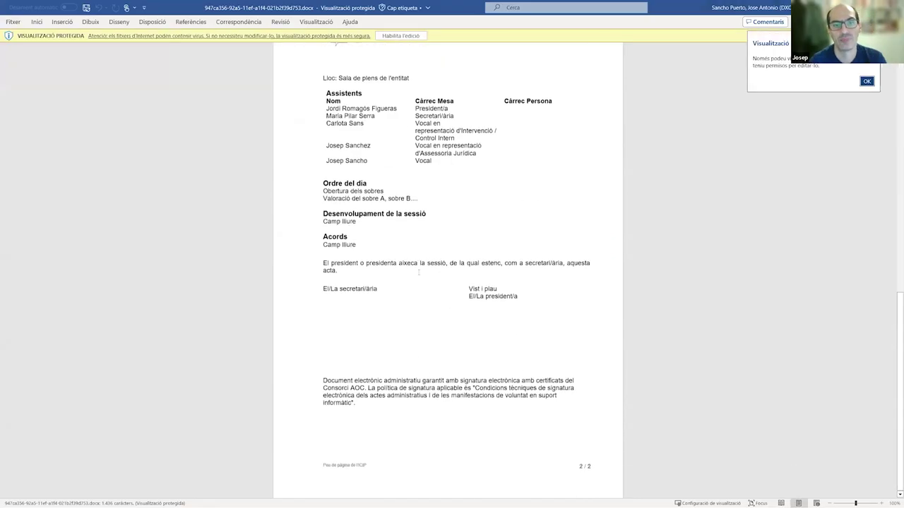
left_click(401, 36)
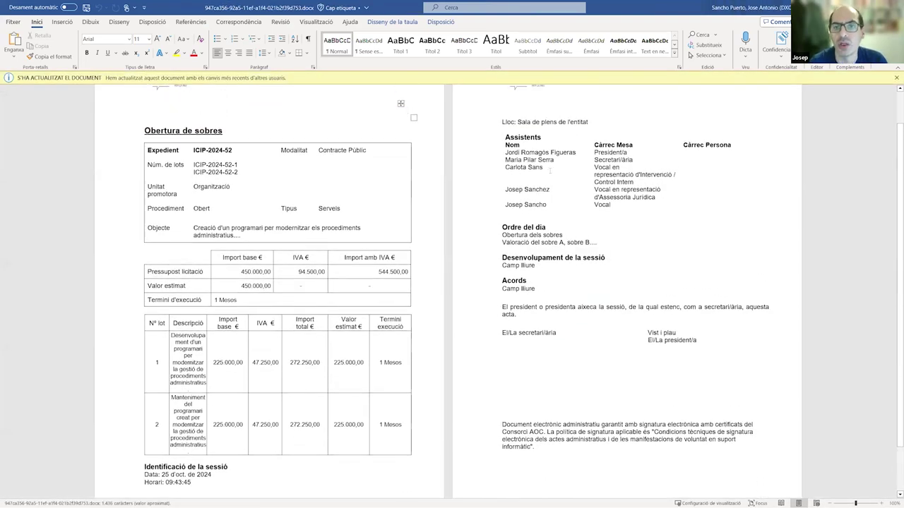
left_click_drag(550, 171, 504, 170)
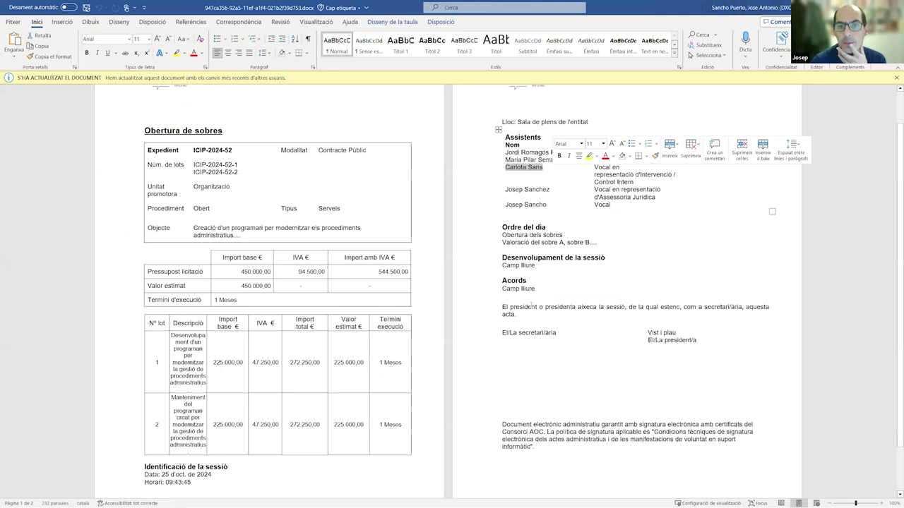
scroll(531, 303, "down", 1)
scroll(531, 303, "up", 1)
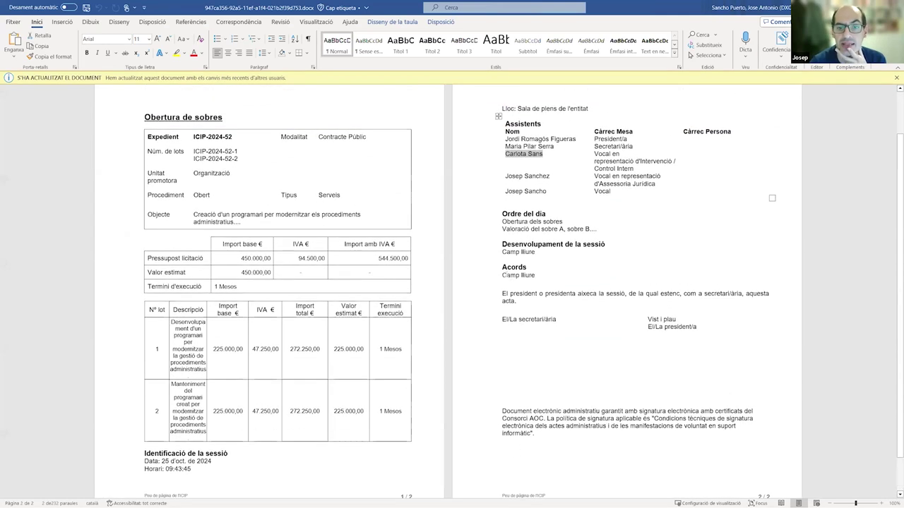
left_click(519, 275)
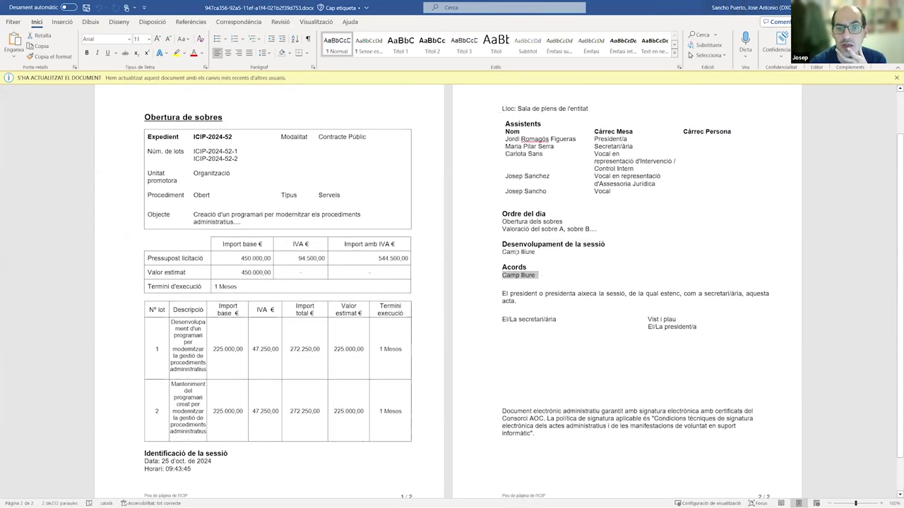
left_click(517, 251)
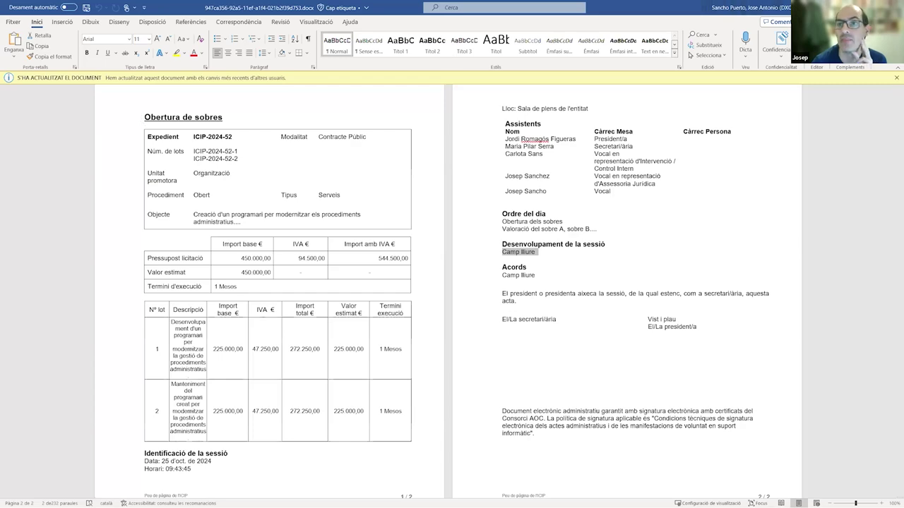
key("alt+F4")
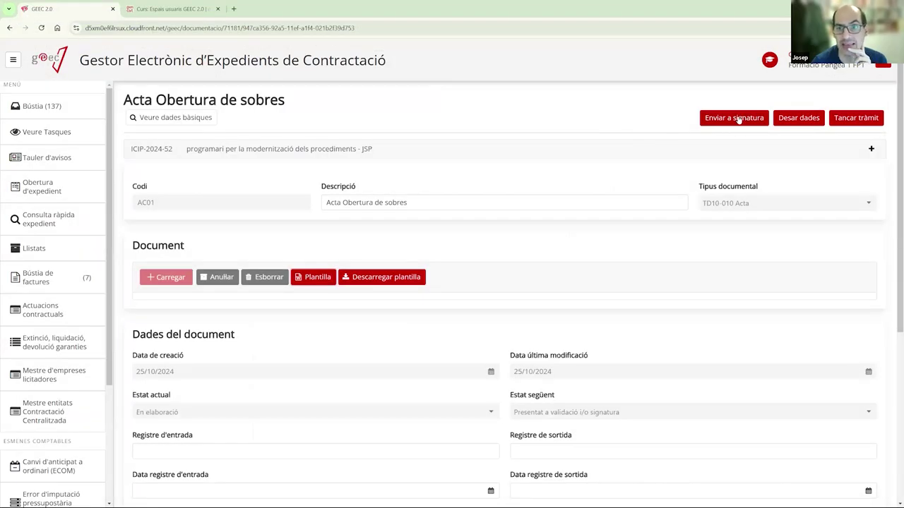
left_click(736, 119)
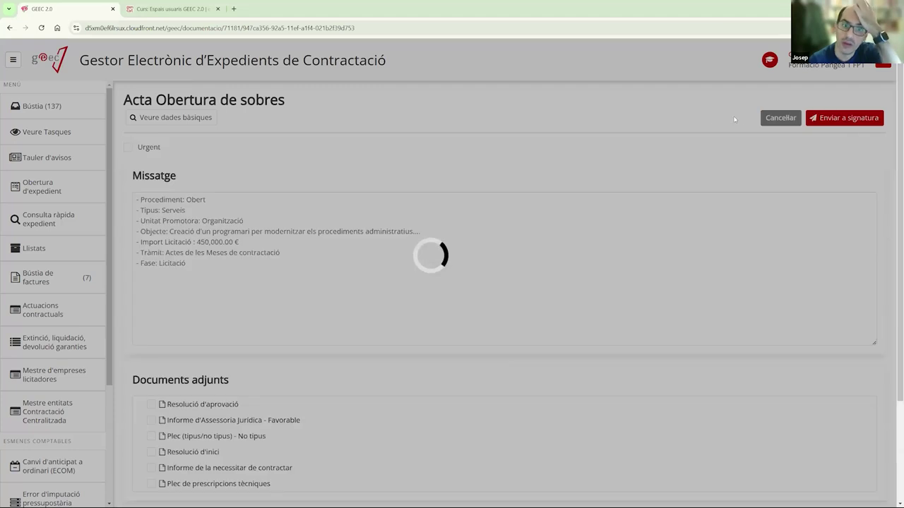
scroll(357, 299, "down", 2)
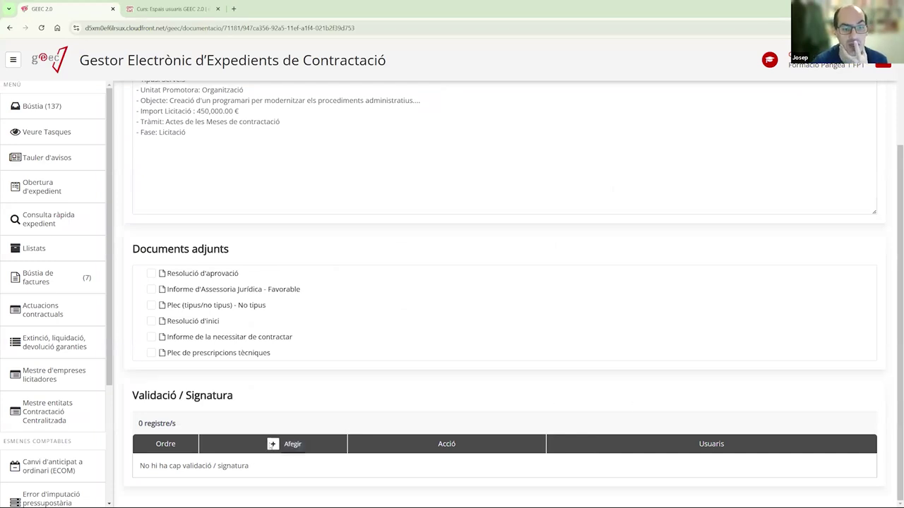
left_click(273, 445)
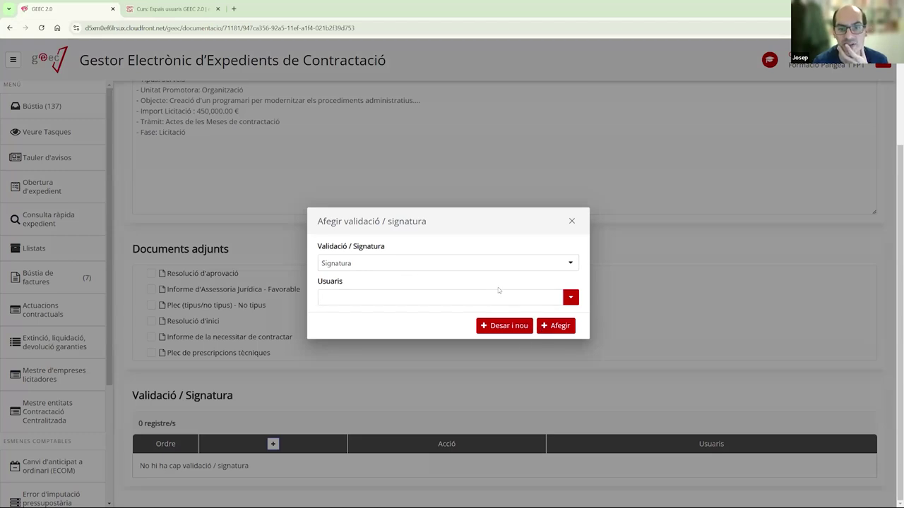
left_click(572, 221)
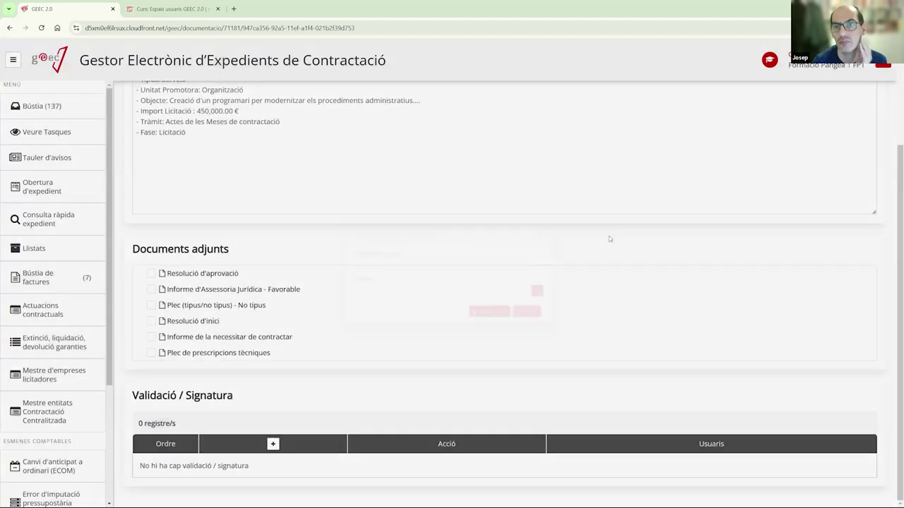
scroll(664, 272, "up", 2)
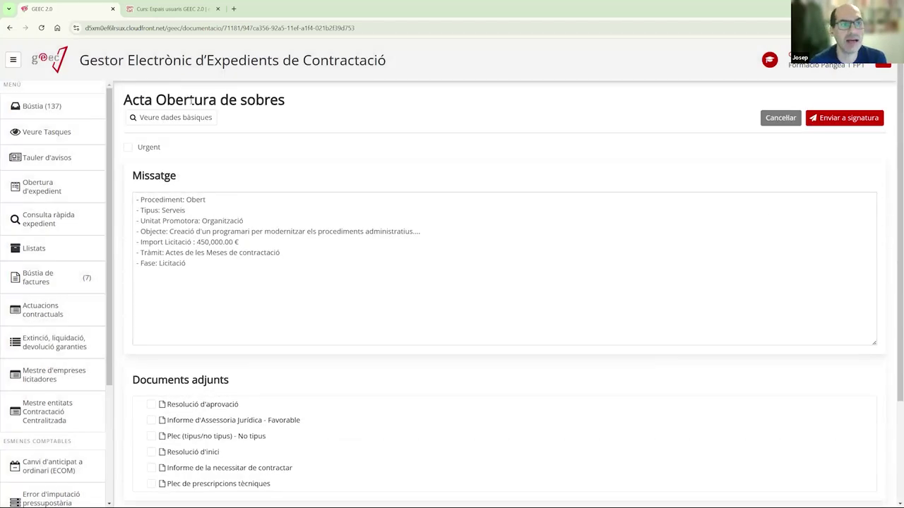
left_click(781, 118)
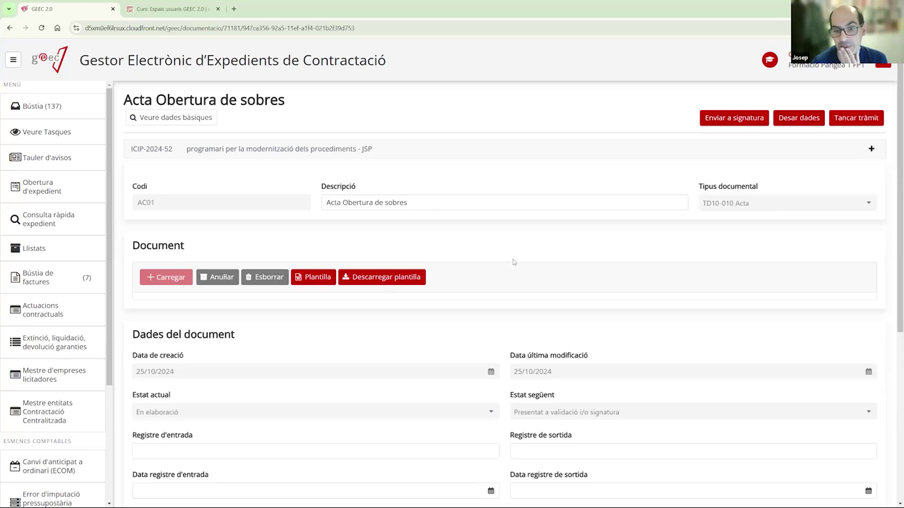
scroll(513, 259, "down", 4)
scroll(488, 296, "up", 4)
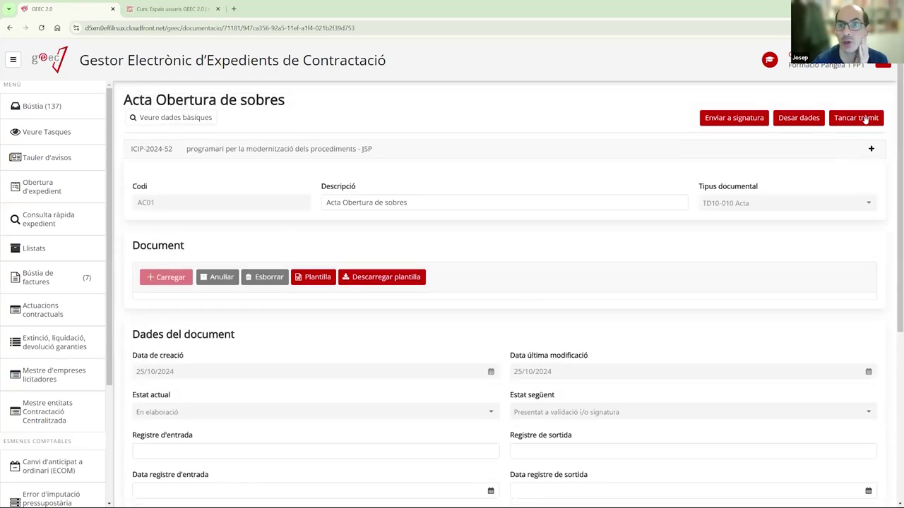
- Close the unsigned Acta Obertura de sobres step, dismissing the add-signer form without adding signers
left_click(865, 119)
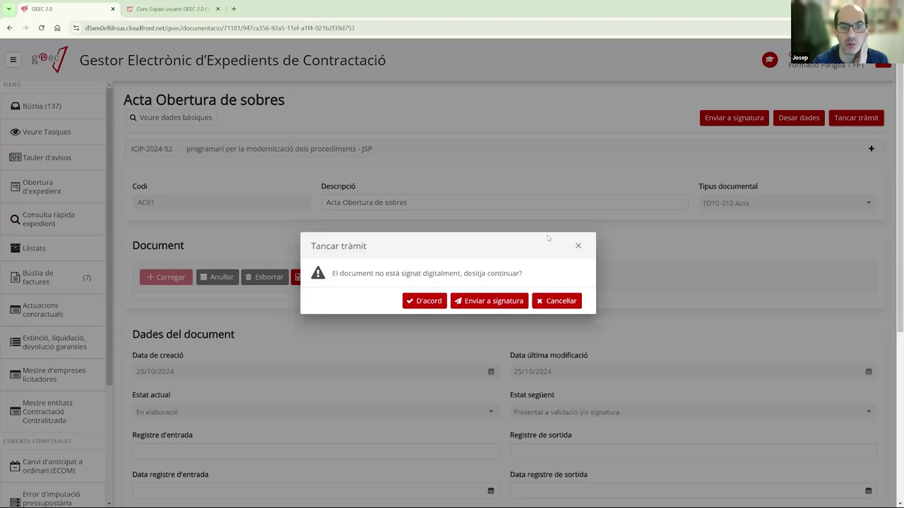
left_click(430, 302)
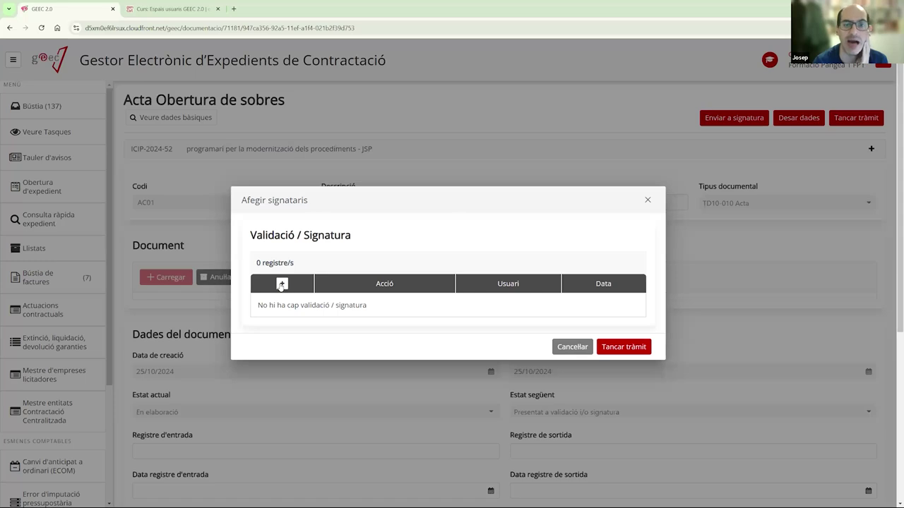
left_click(281, 284)
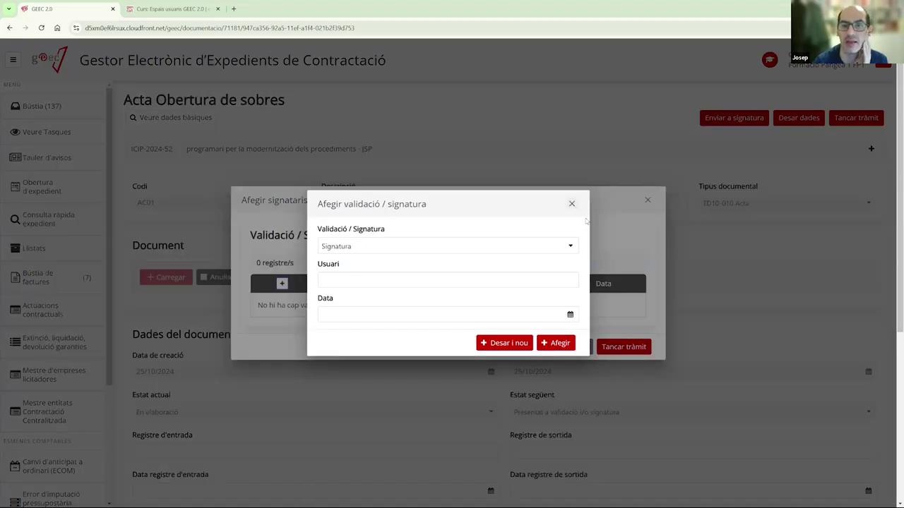
left_click(614, 347)
left_click(623, 347)
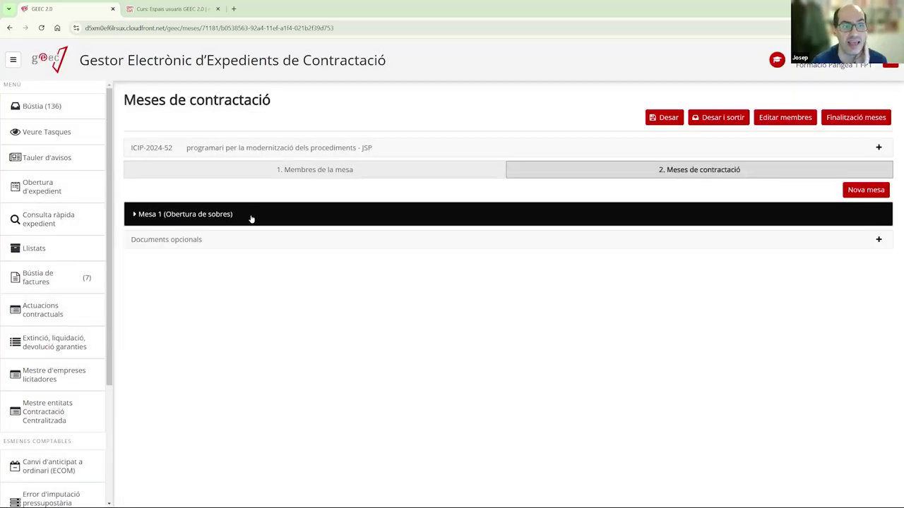
- Toggle the Mesa 1 details open and closed, then return to the inbox of ICIP-2024-52 tasks
left_click(250, 219)
left_click(219, 222)
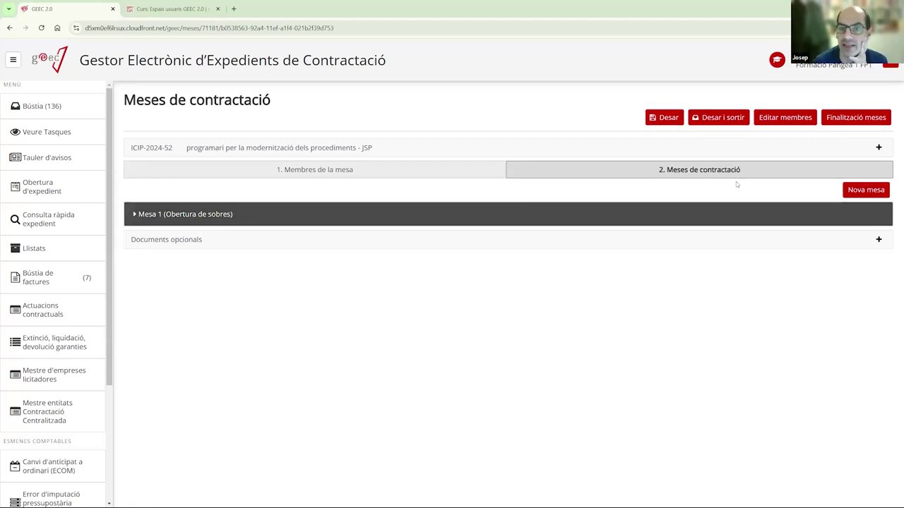
left_click(260, 222)
left_click(280, 214)
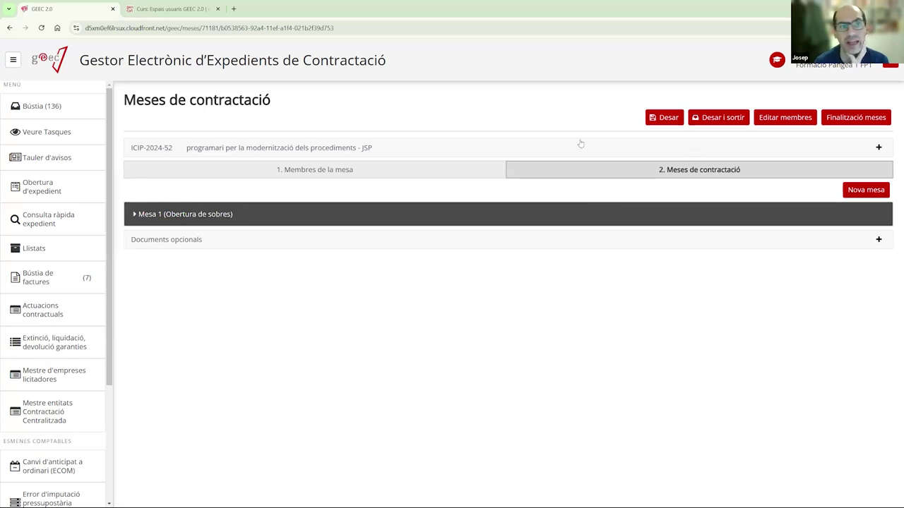
left_click(79, 115)
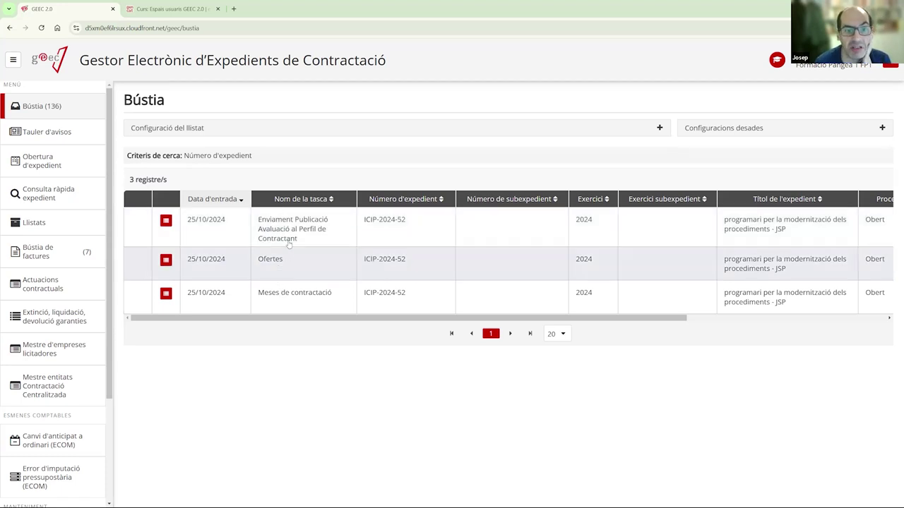
- Open ICIP-2024-52's Enviament Publicació Avaluació al Perfil de Contractant task from the Bústia list
left_click(293, 237)
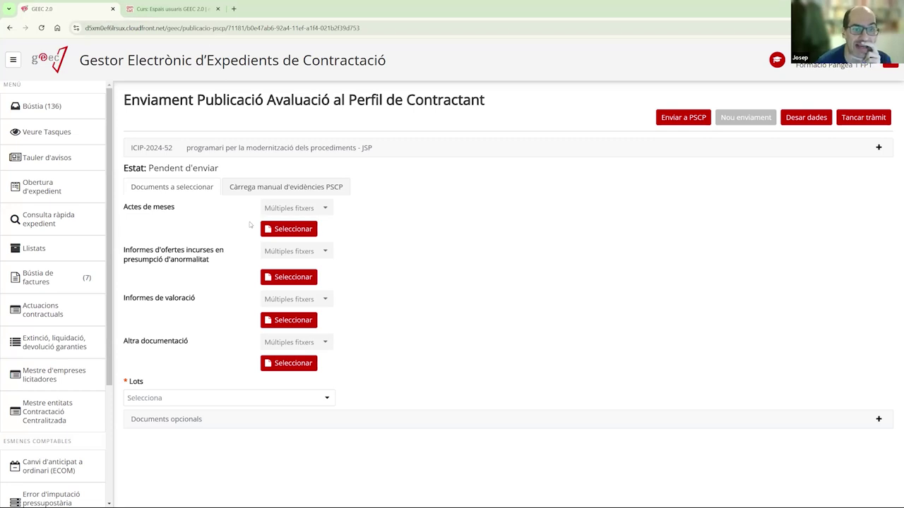
- Add the AC01 Acta Obertura de sobres document to Actes de meses and save
left_click(295, 231)
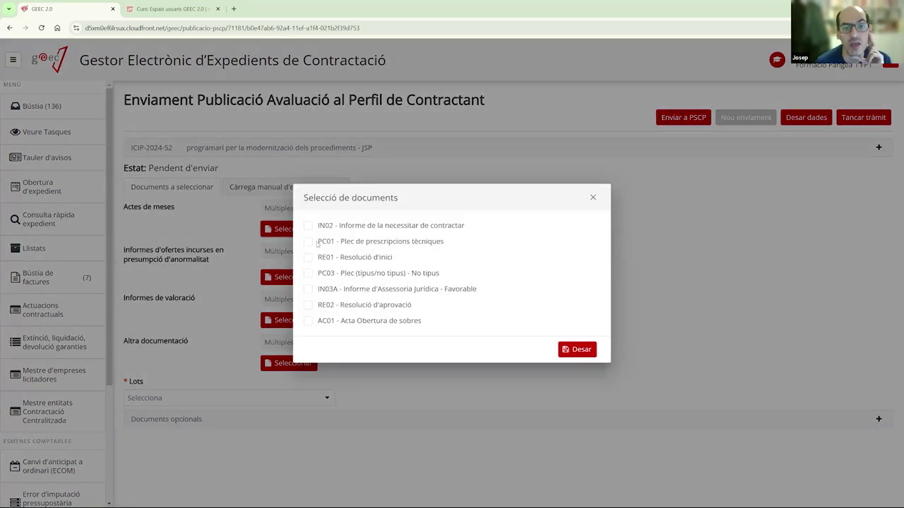
left_click(309, 322)
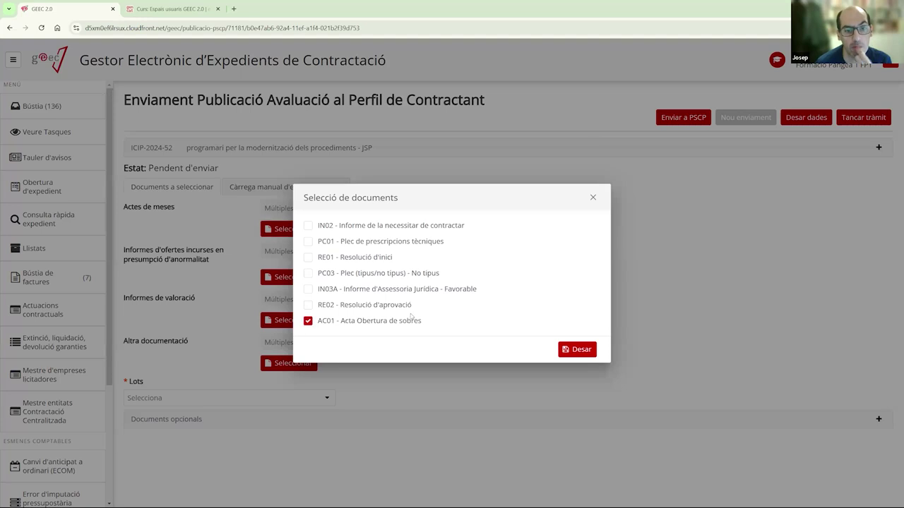
left_click(575, 351)
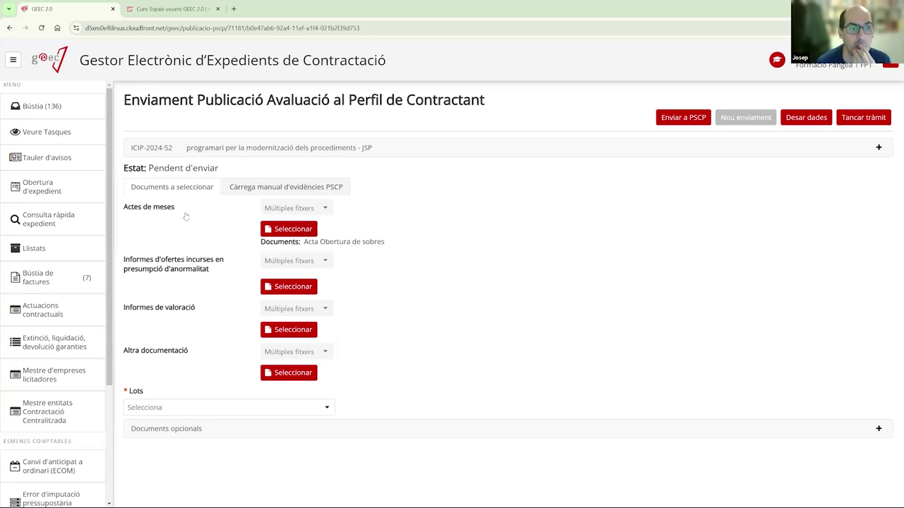
- Select both lots (1 Desenvolupament, 2 Manteniment) and show the manual PSCP evidence upload section
left_click(189, 408)
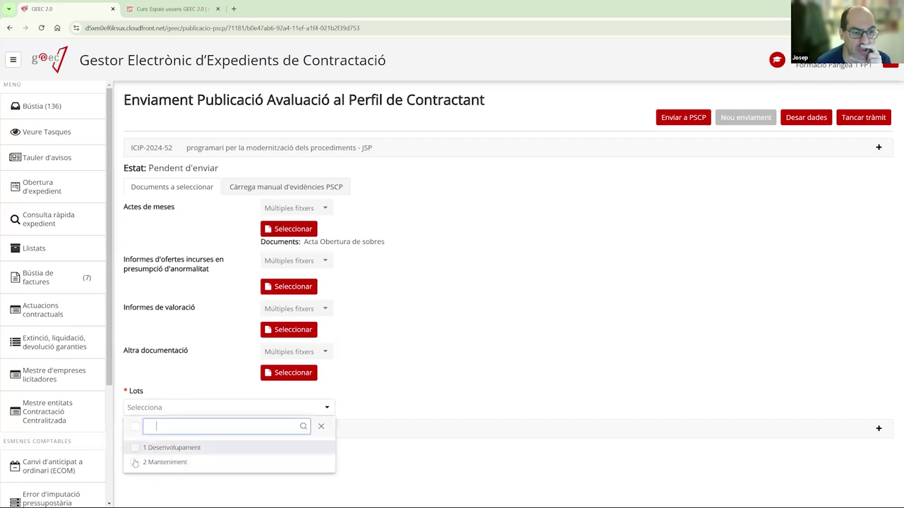
left_click(135, 449)
left_click(136, 462)
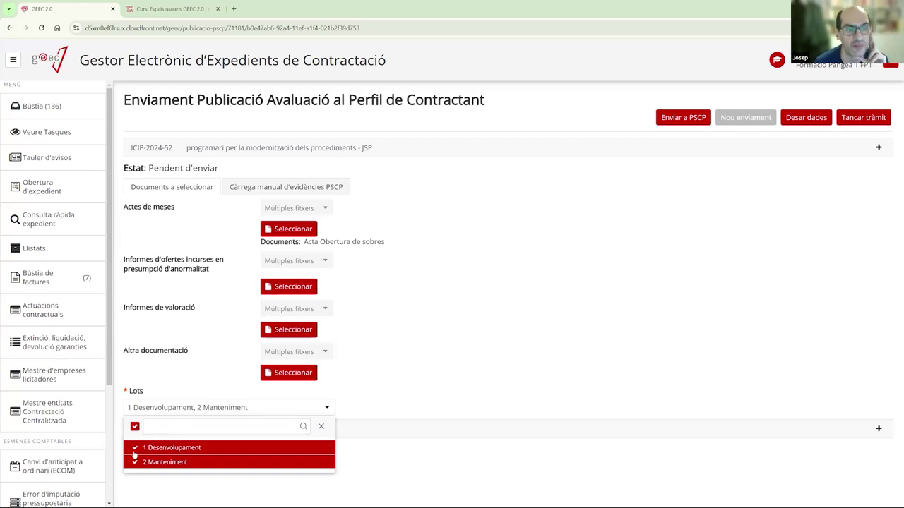
left_click(462, 251)
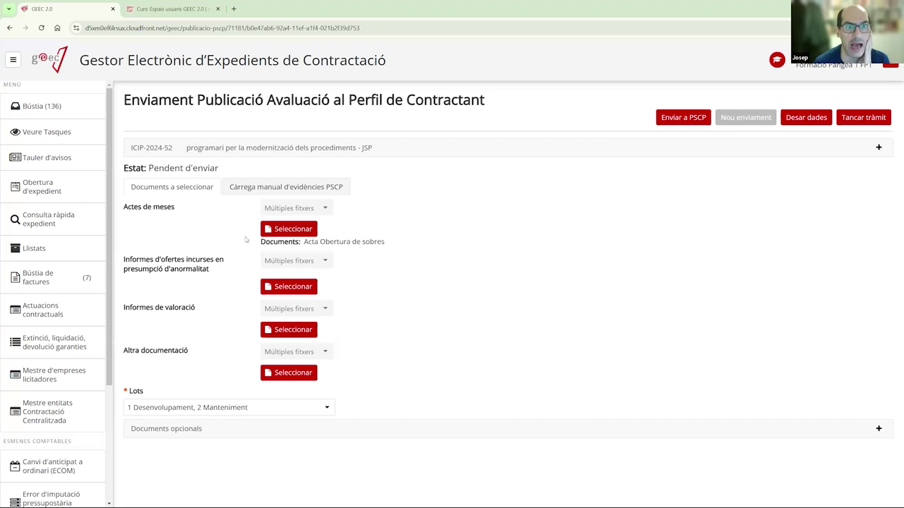
left_click(223, 408)
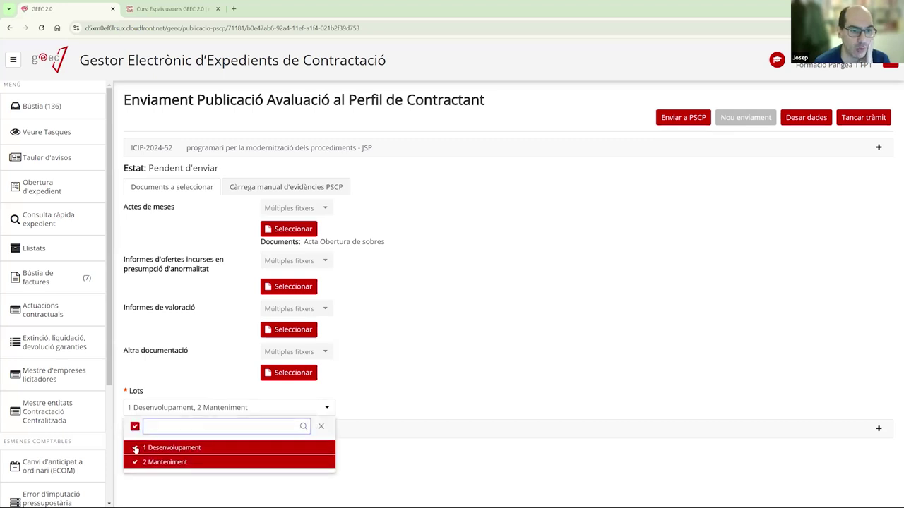
left_click(136, 449)
left_click(136, 461)
left_click(136, 449)
left_click(134, 427)
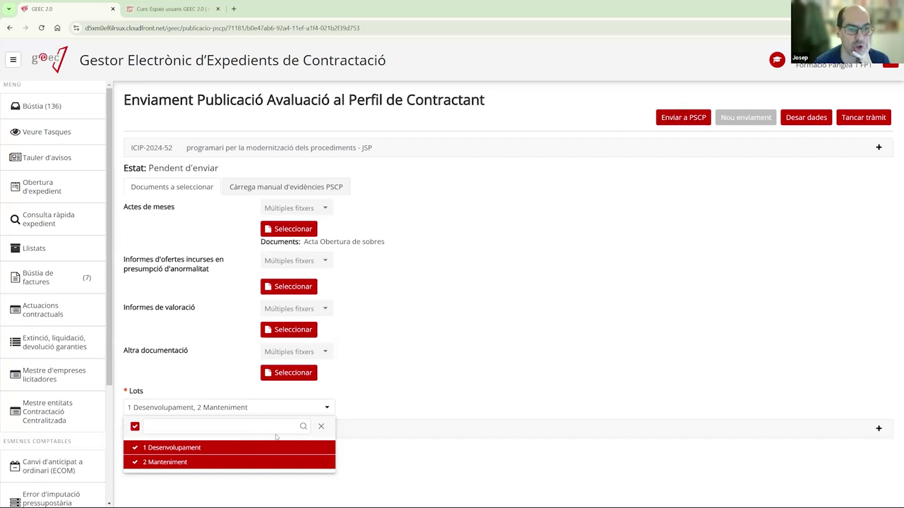
left_click(466, 358)
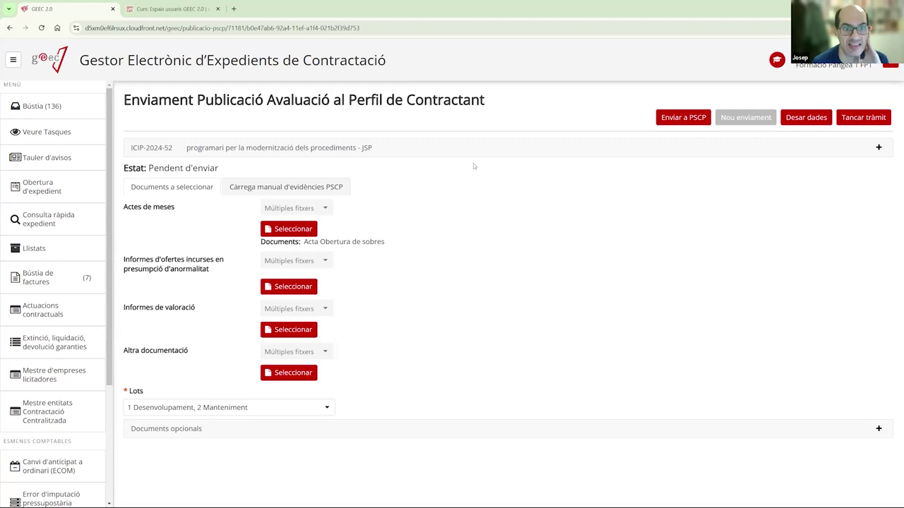
left_click(290, 189)
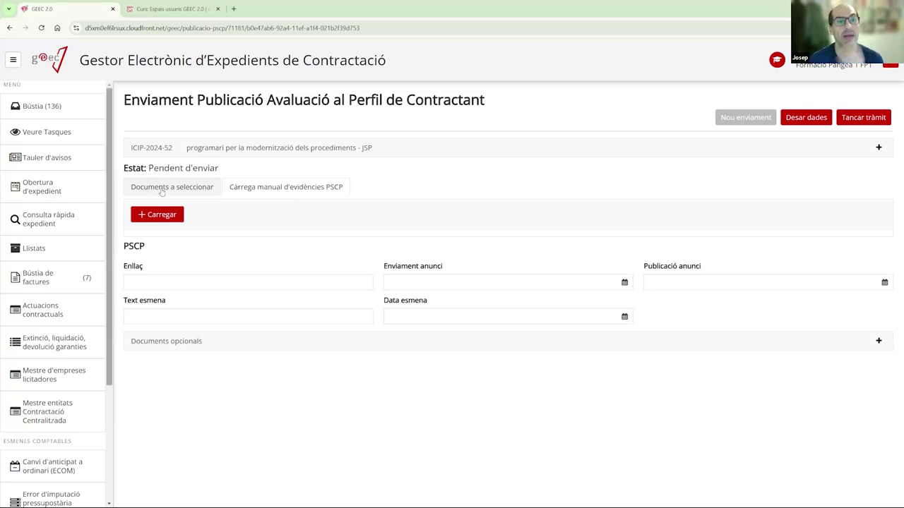
left_click(161, 191)
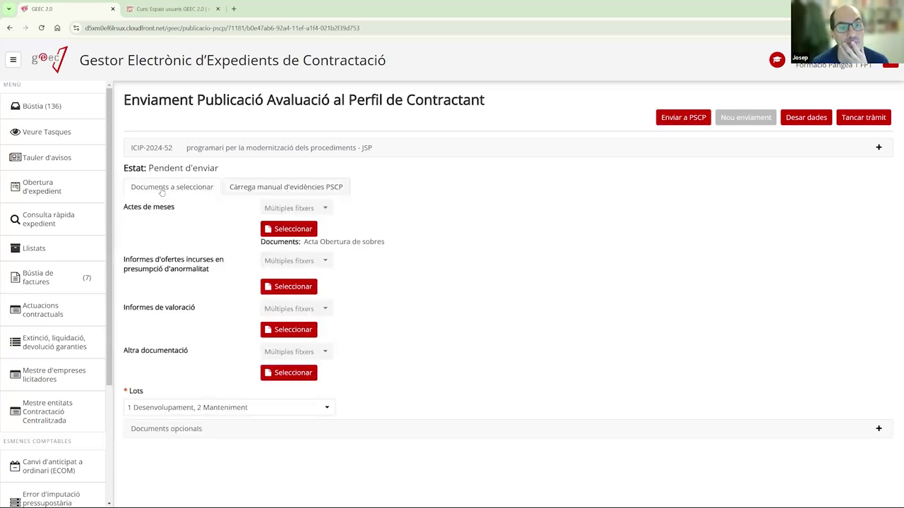
left_click(247, 188)
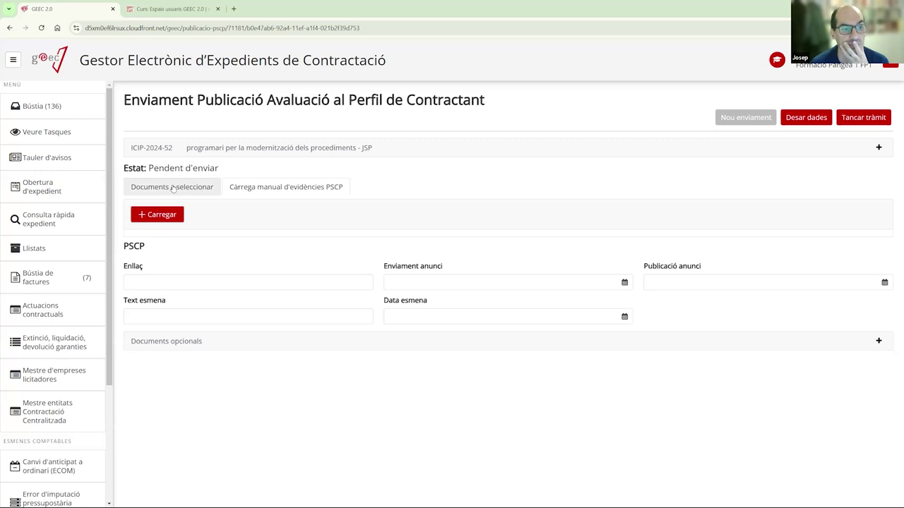
left_click(173, 187)
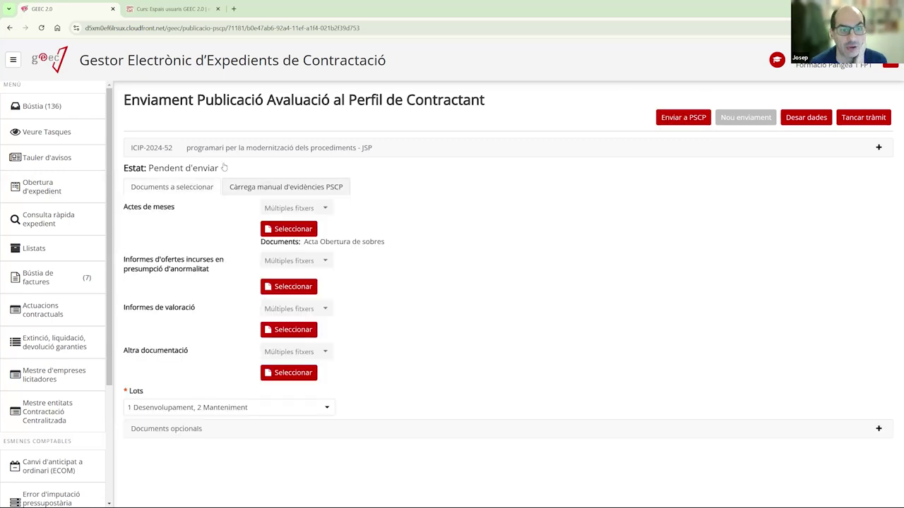
left_click(258, 188)
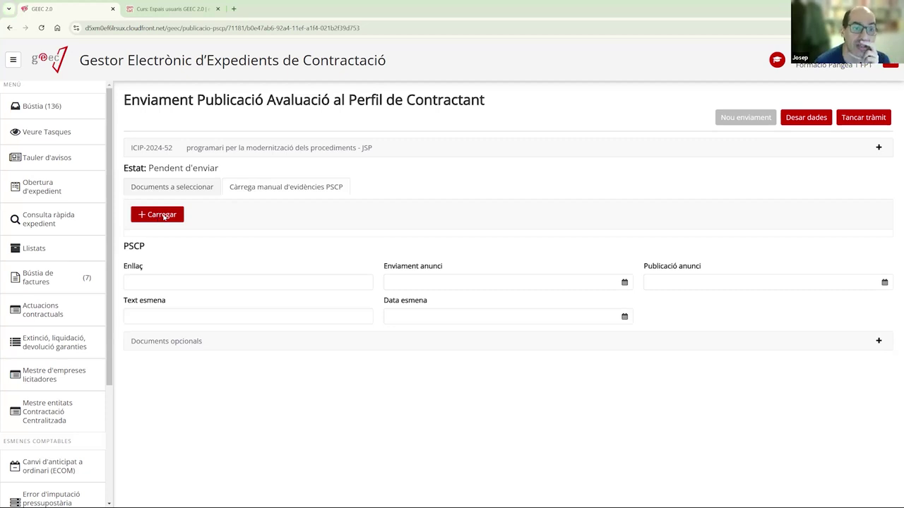
left_click(163, 217)
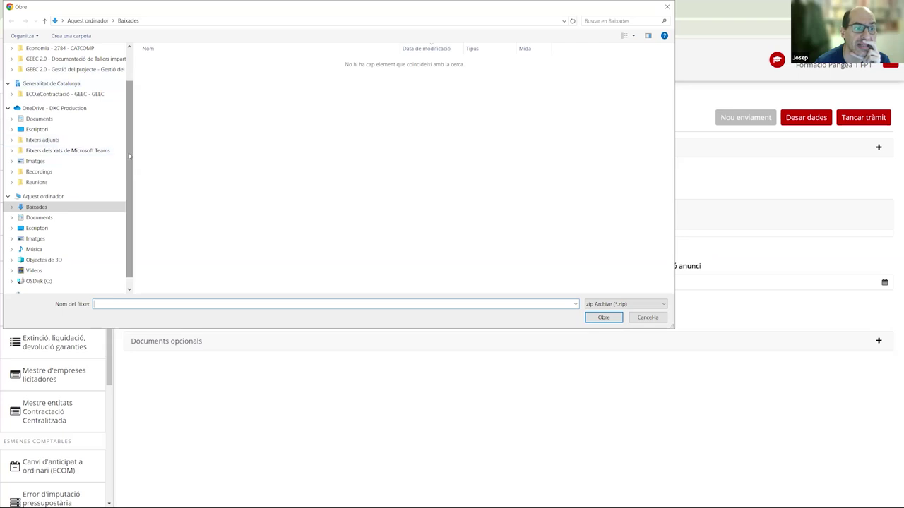
scroll(129, 156, "up", 2)
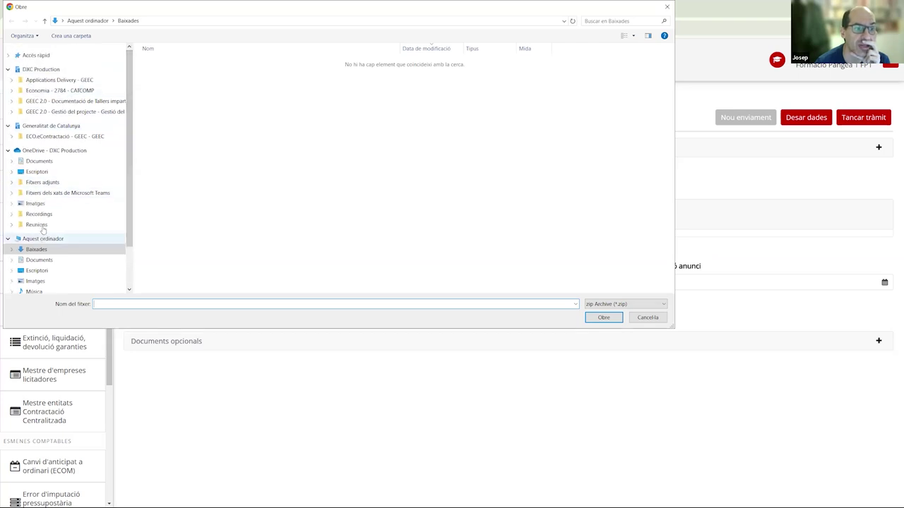
left_click(37, 270)
double_click(177, 71)
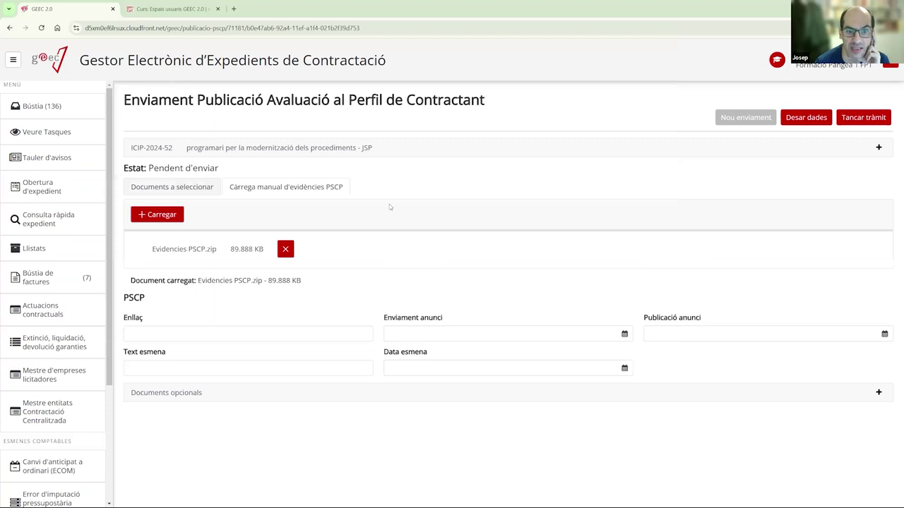
left_click(142, 338)
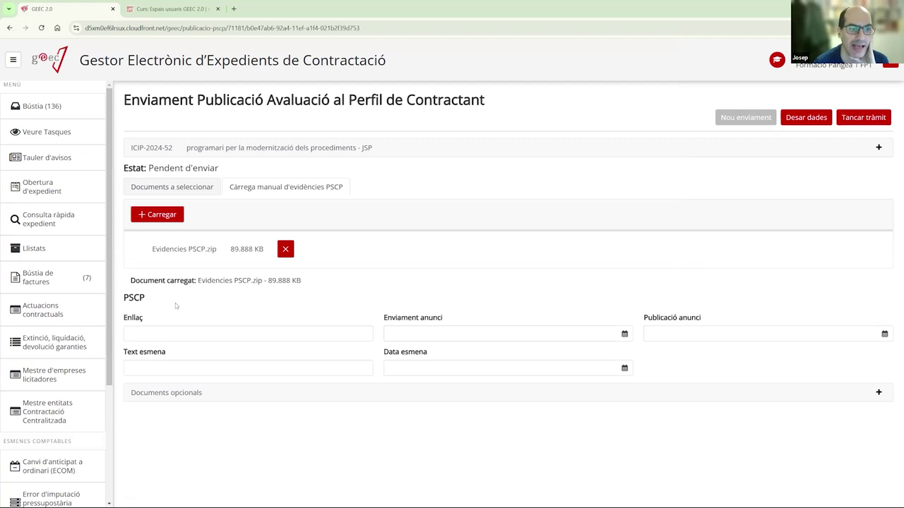
left_click(222, 331)
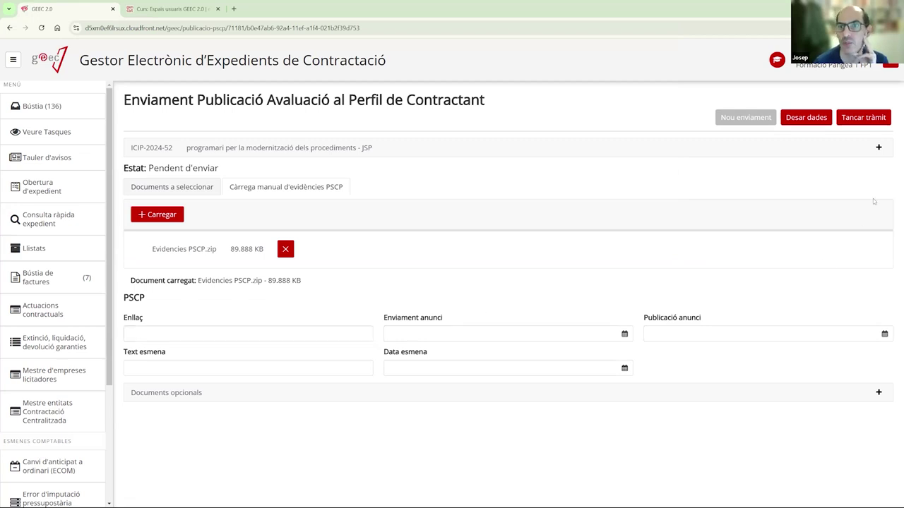
- Close the PSCP publication step and open the ICIP-2024-52 Ofertes task
left_click(862, 119)
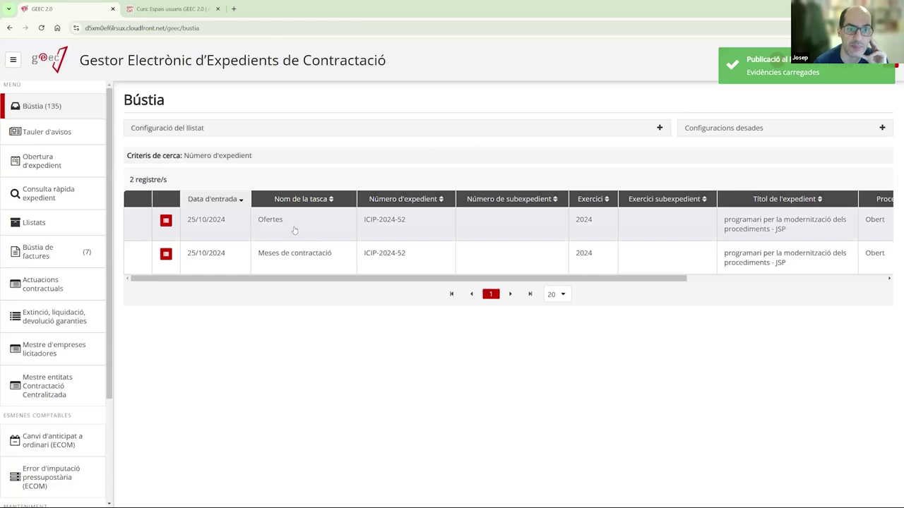
left_click(295, 231)
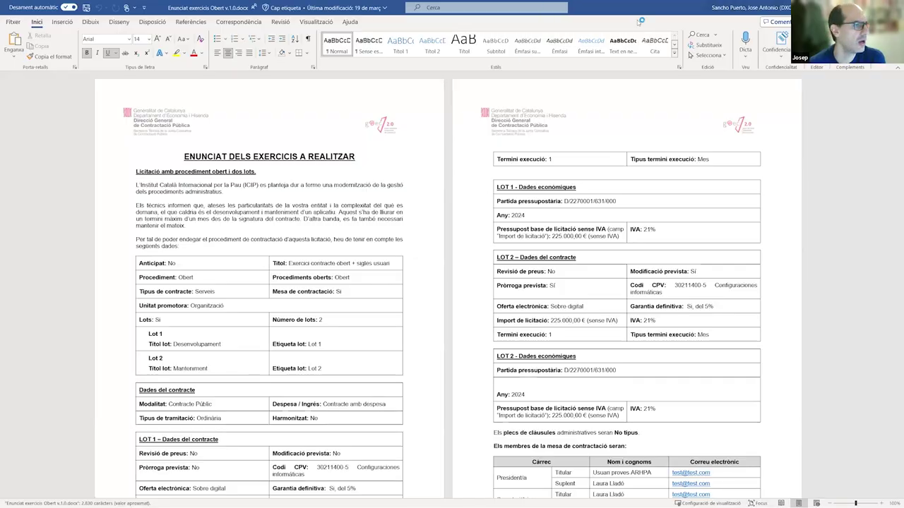
key("alt+Tab")
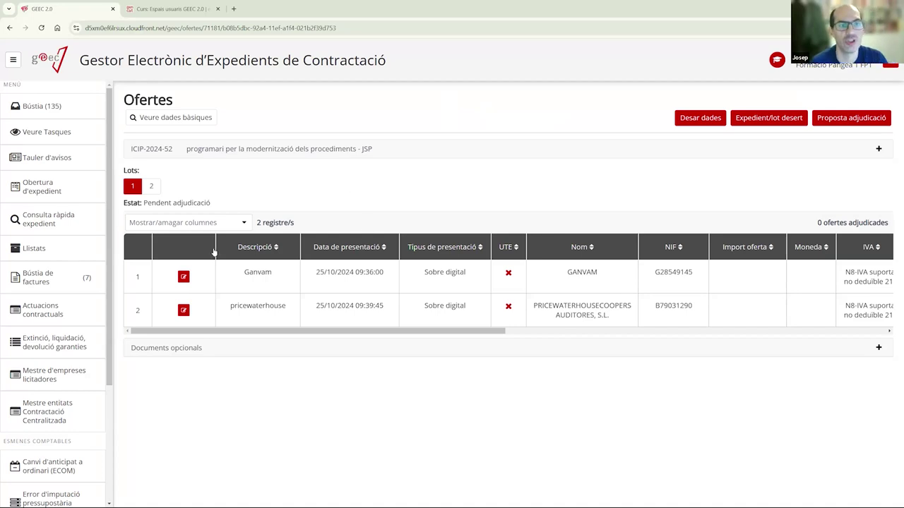
- Set Ganvam's lot 1 offer amount to 215.000 and save, moving to the next offer
left_click(184, 277)
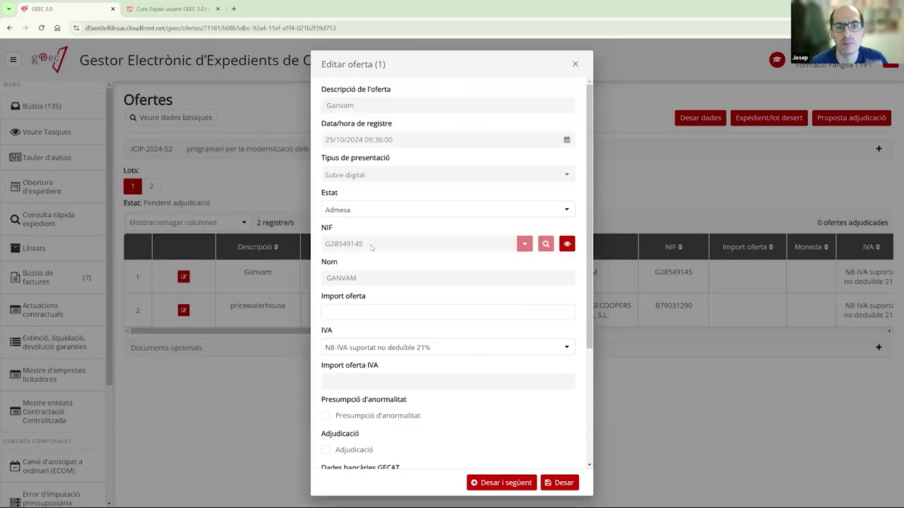
left_click(366, 308)
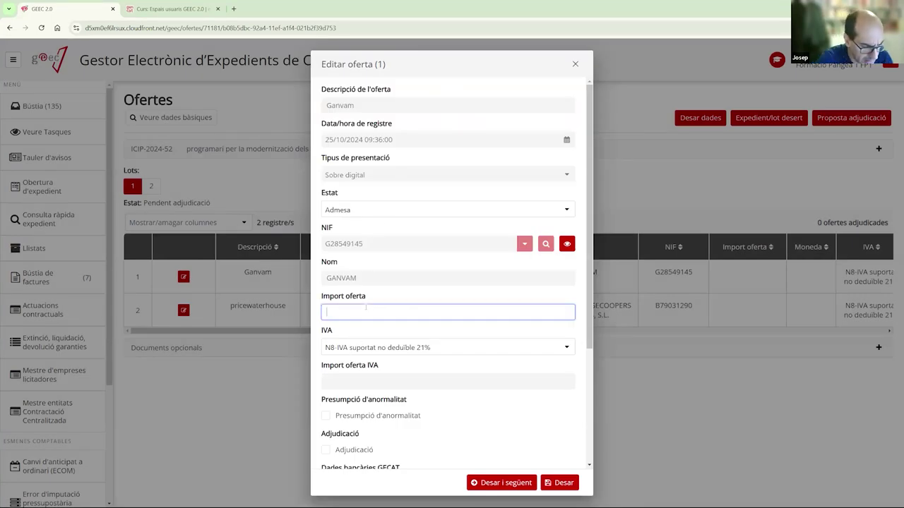
type("2")
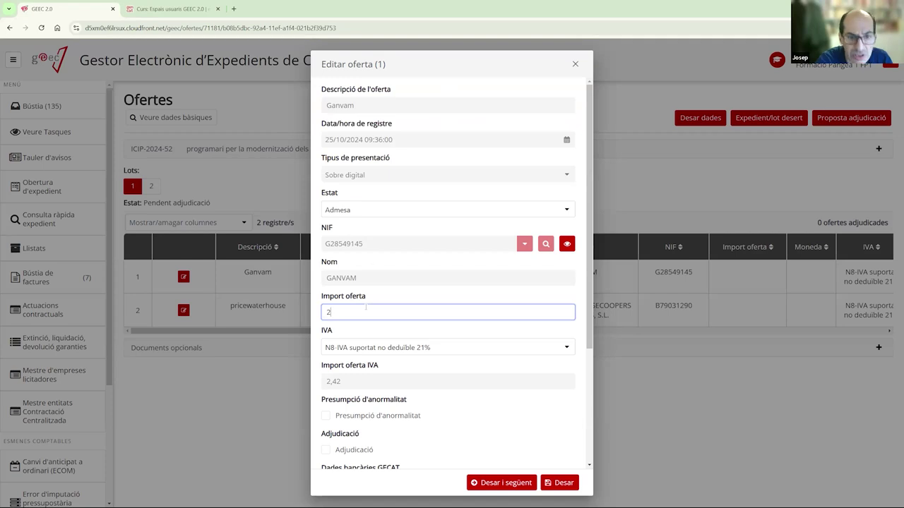
type("1")
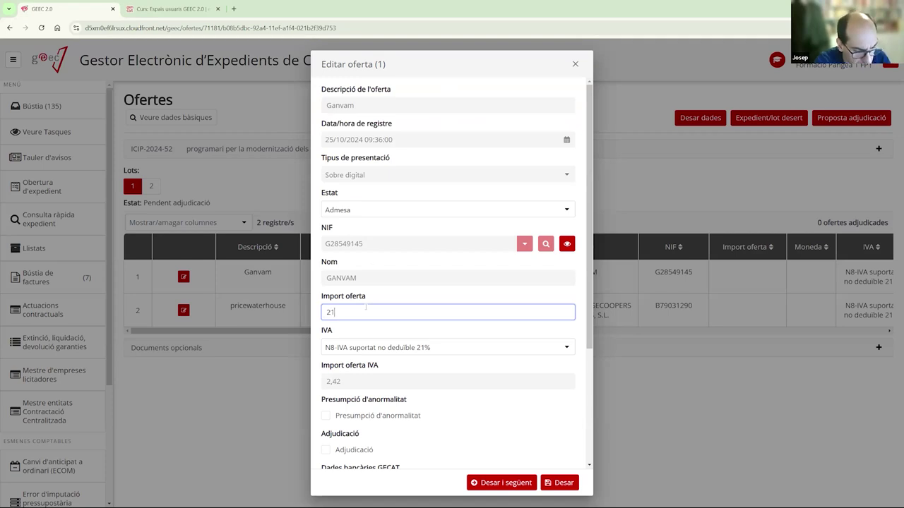
type("5.000")
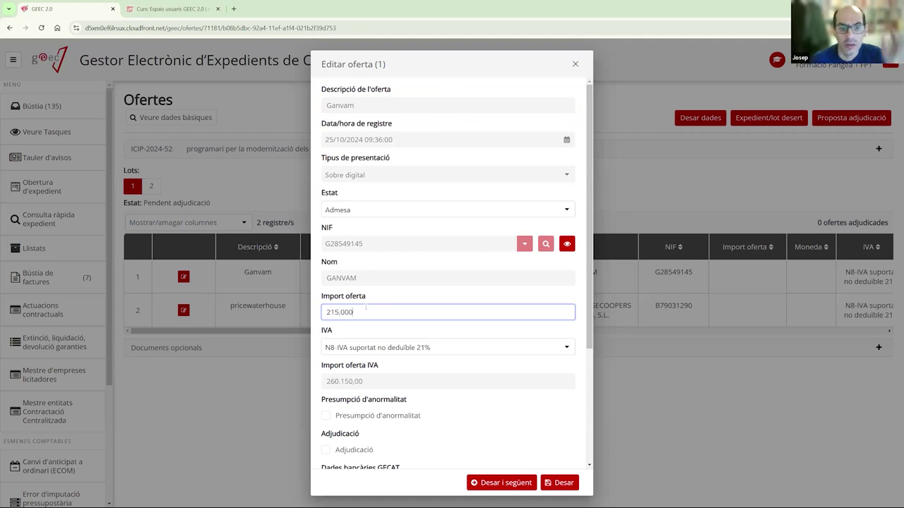
scroll(421, 370, "down", 2)
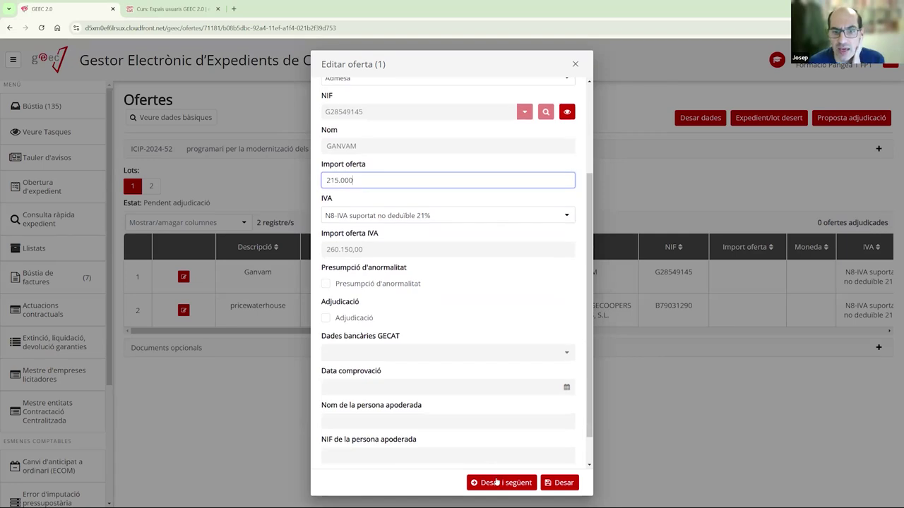
left_click(499, 483)
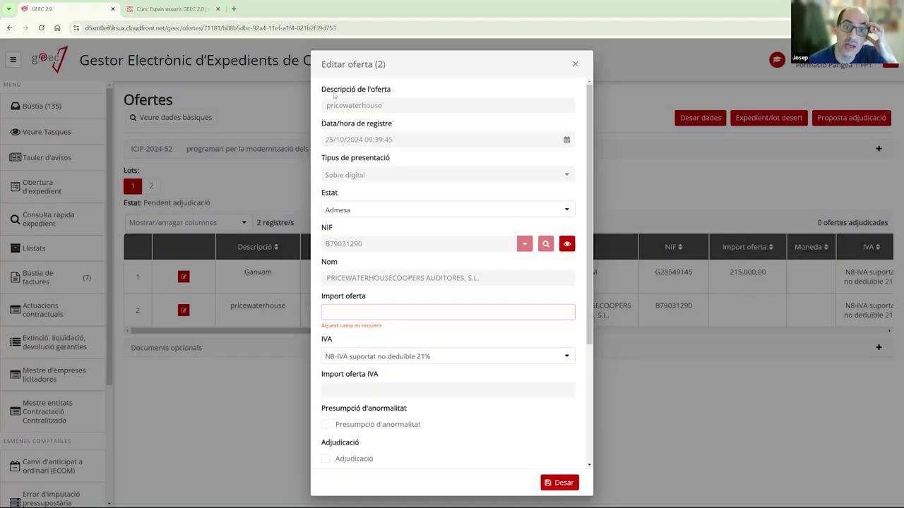
- Enter PricewaterhouseCoopers' lot 1 offer of 210.000, mark it as awarded, and save
left_click(354, 310)
type("210.000")
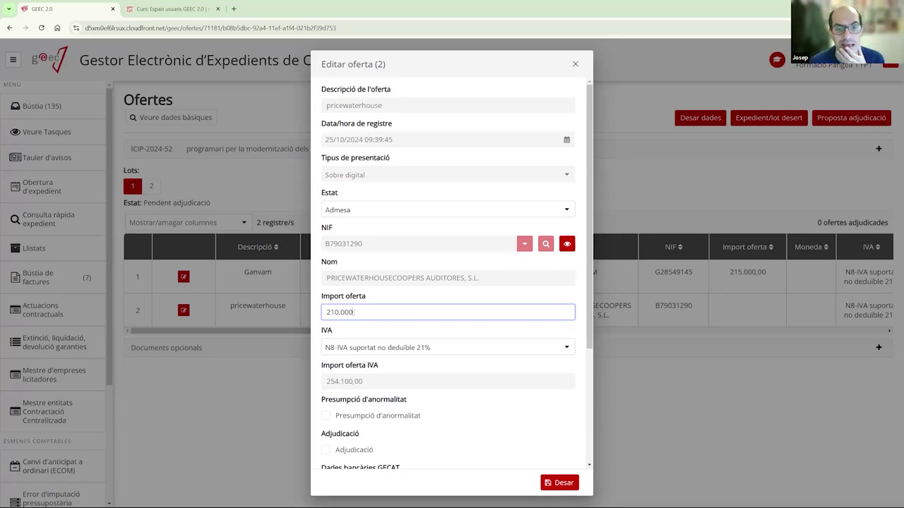
left_click(329, 452)
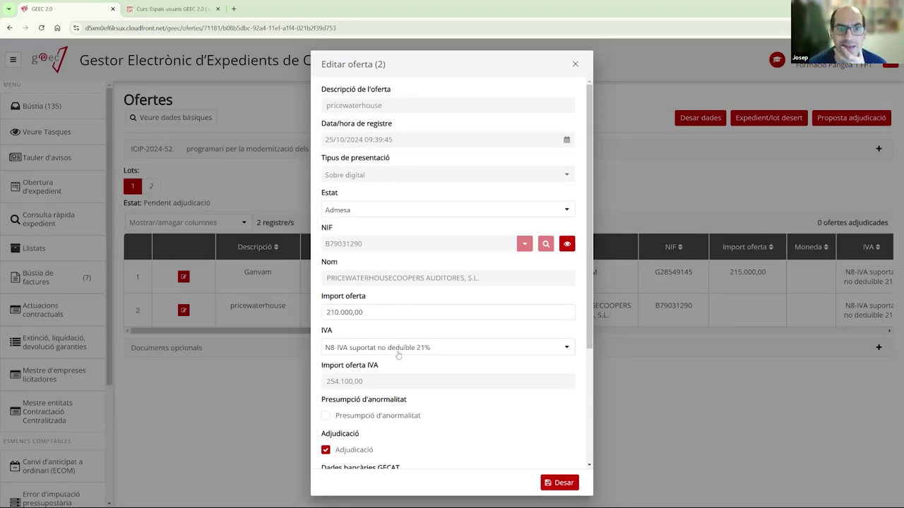
scroll(392, 357, "down", 2)
scroll(390, 367, "down", 1)
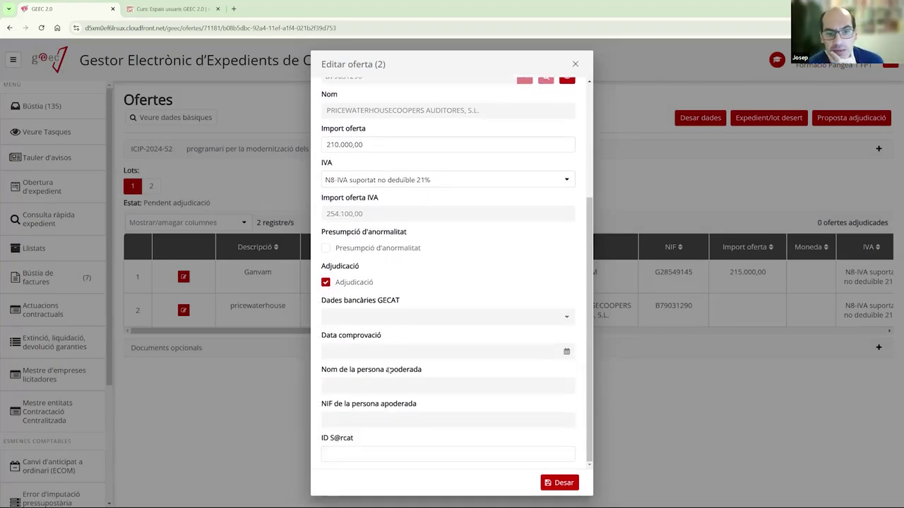
scroll(389, 371, "up", 2)
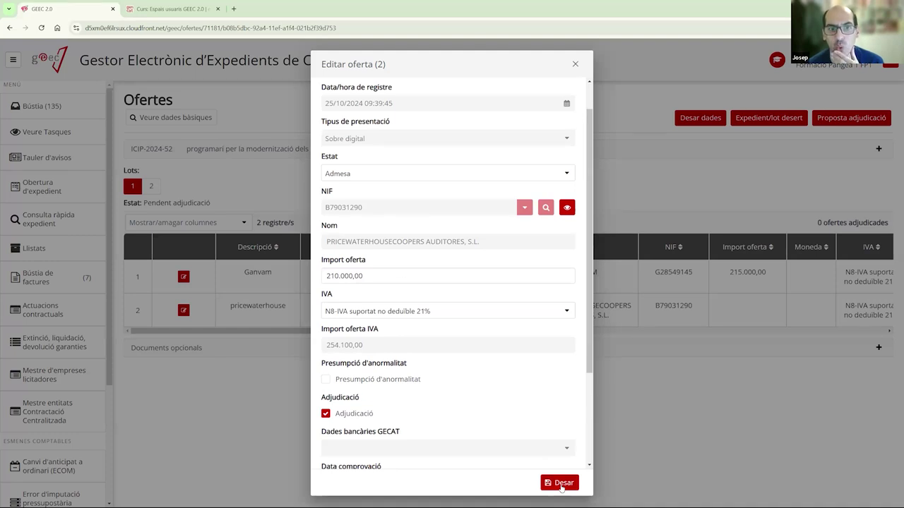
left_click(561, 486)
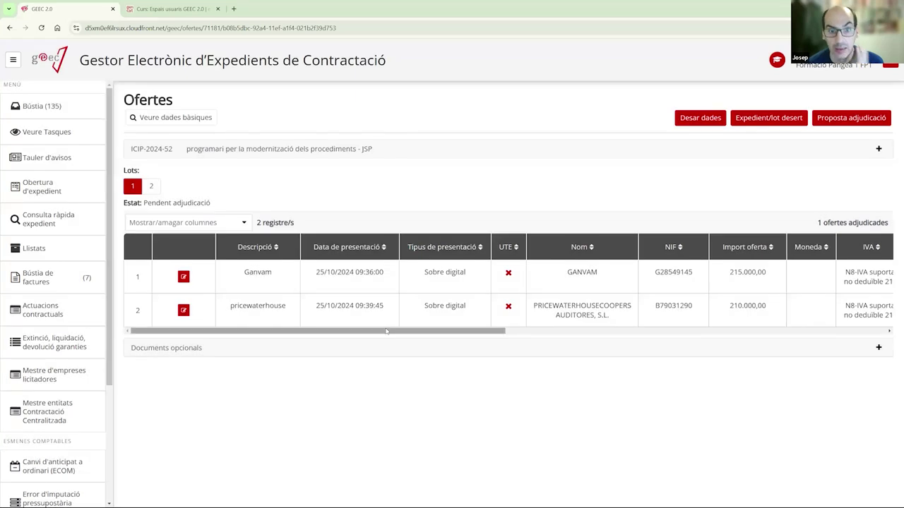
left_click_drag(386, 331, 629, 332)
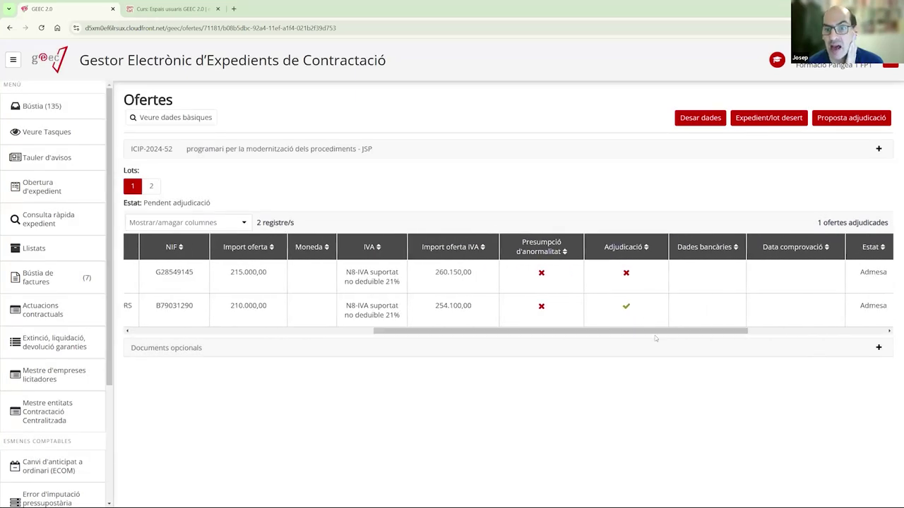
scroll(550, 314, "right", 3)
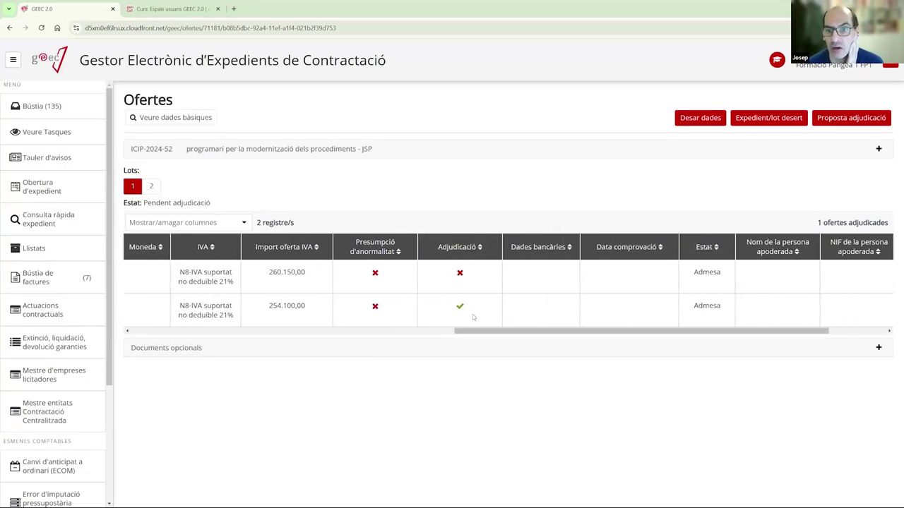
left_click_drag(473, 331, 356, 341)
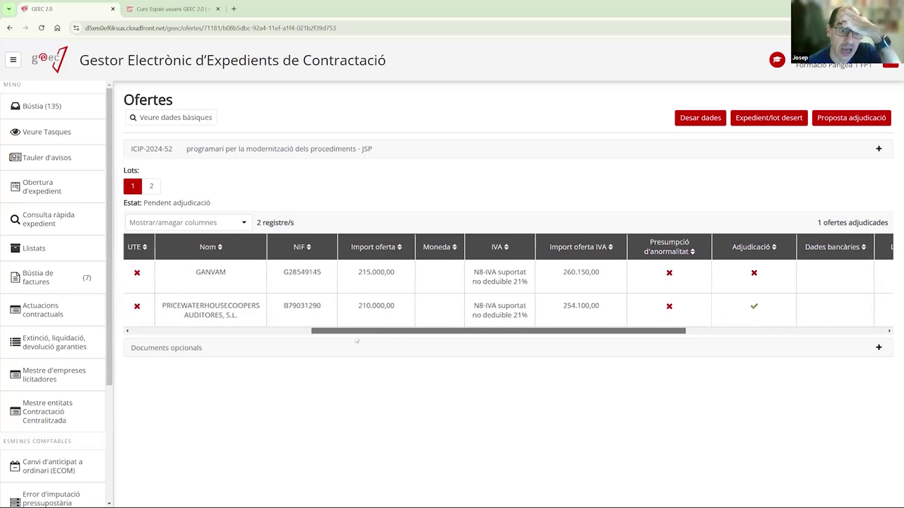
scroll(283, 296, "left", 5)
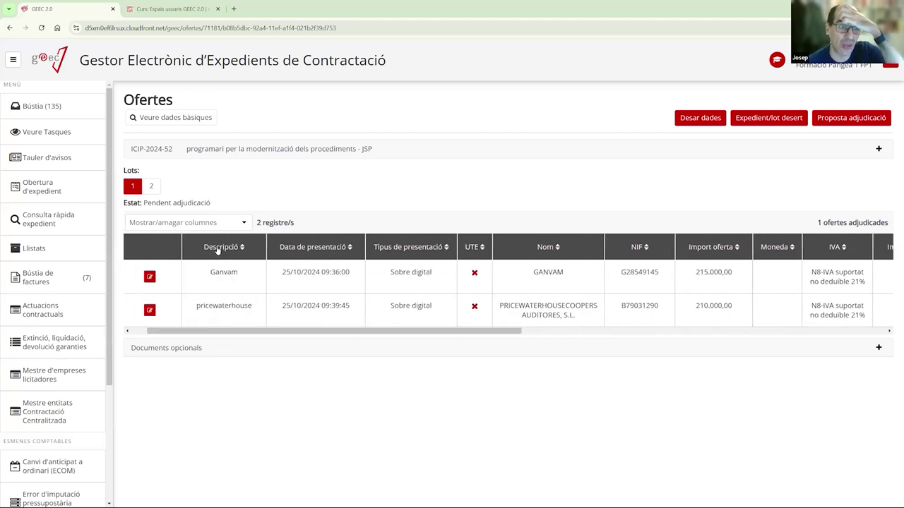
left_click(218, 249)
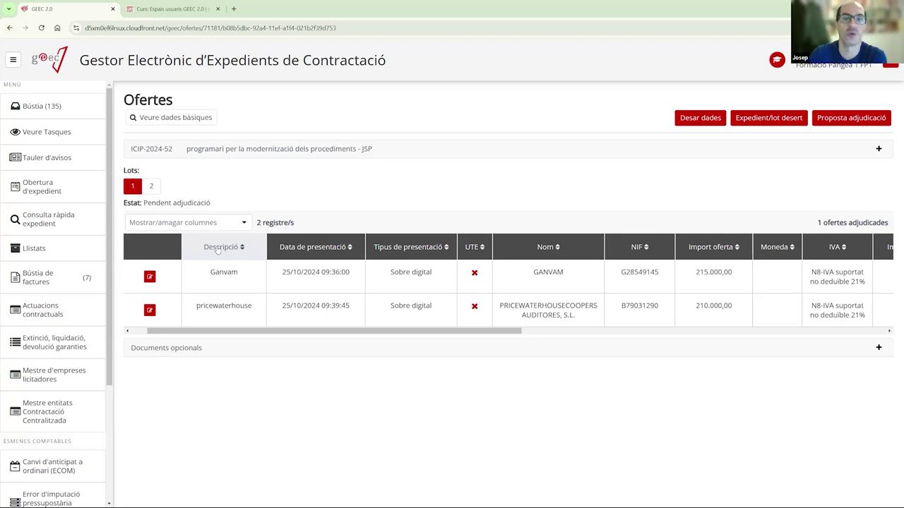
- Scroll the offers table sideways, then show lot 2's Ganvam and PricewaterhouseCoopers bids
left_click_drag(495, 331, 658, 344)
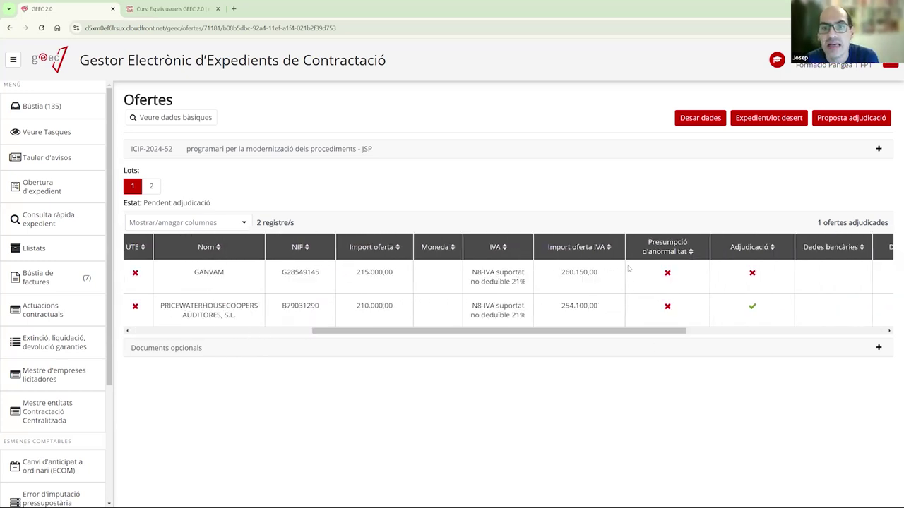
left_click_drag(386, 332, 211, 332)
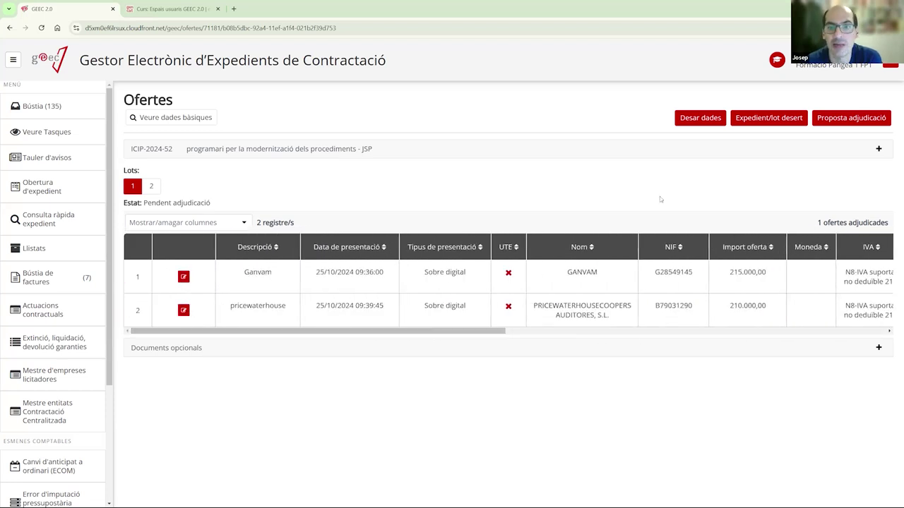
left_click_drag(474, 331, 445, 339)
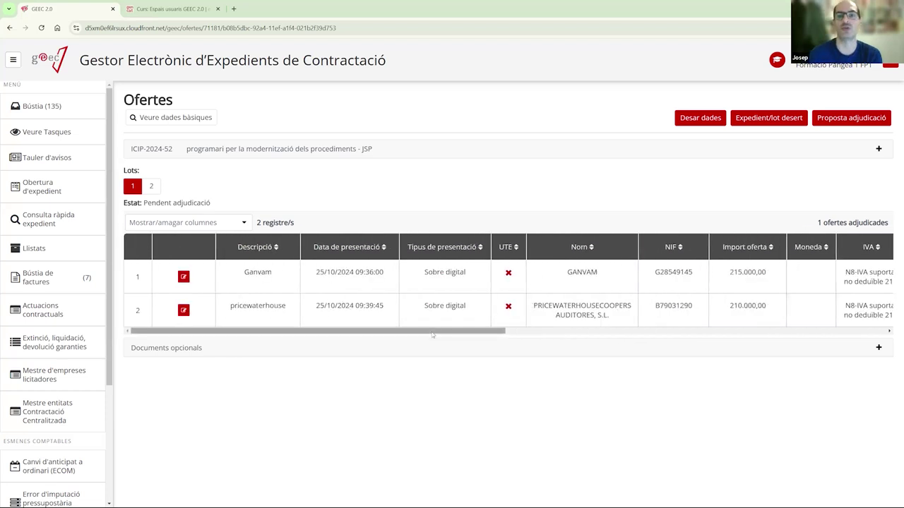
left_click_drag(439, 332, 60, 226)
left_click(151, 186)
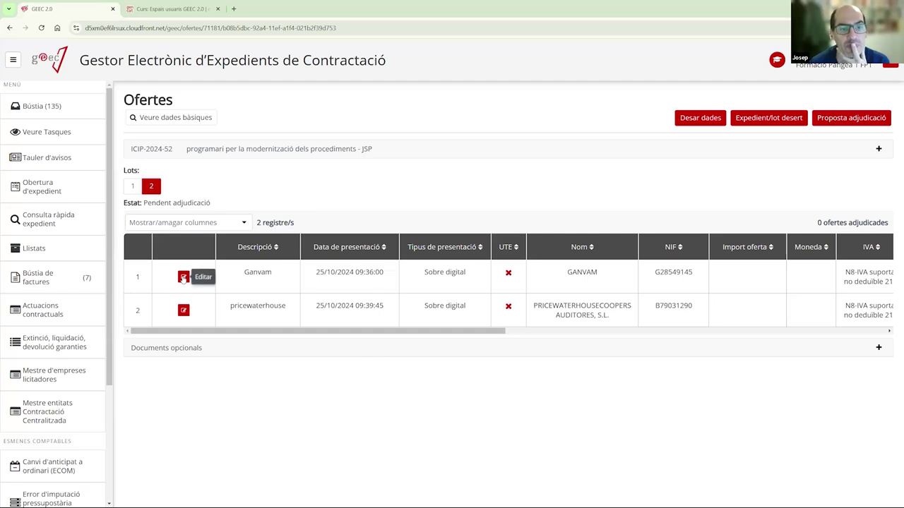
left_click(183, 277)
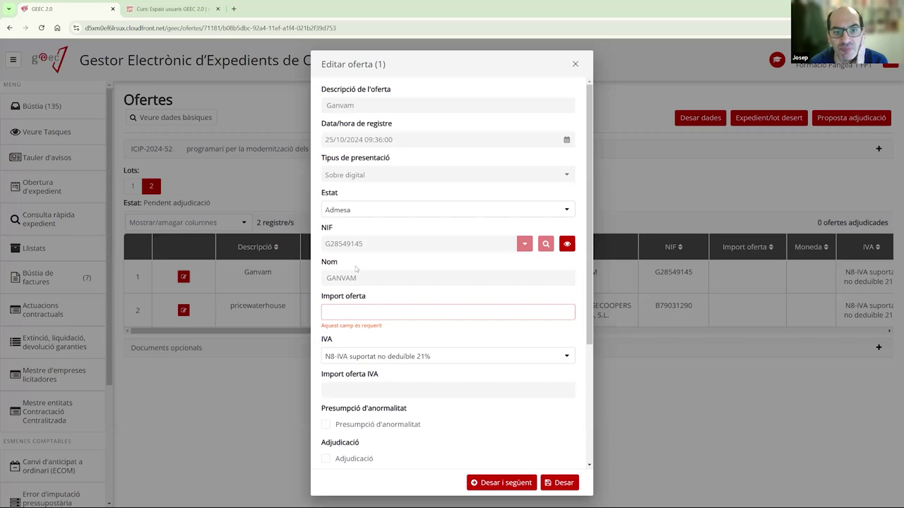
left_click(343, 311)
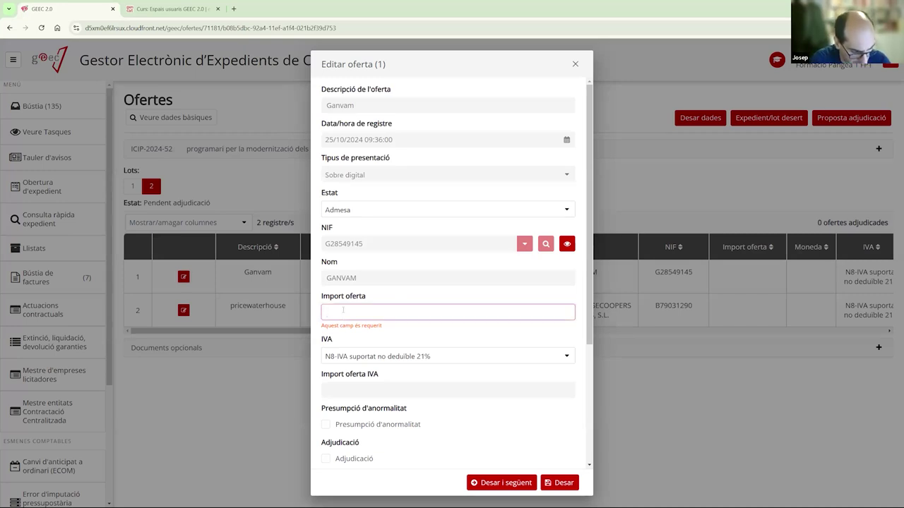
type("210.000")
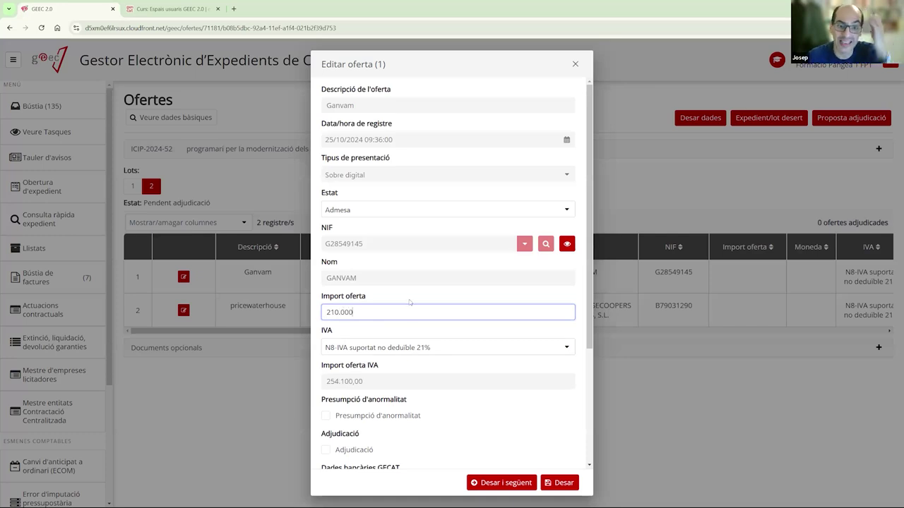
scroll(409, 311, "down", 1)
scroll(410, 311, "down", 4)
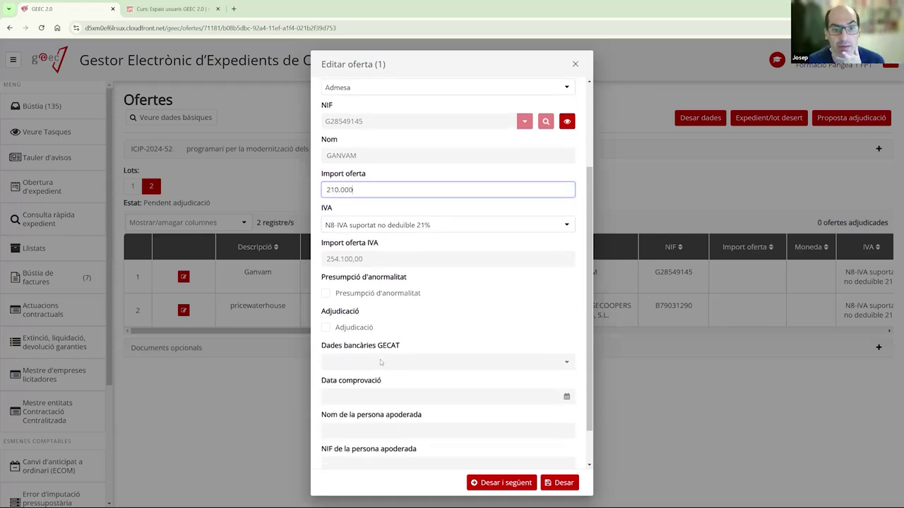
scroll(379, 283, "up", 2)
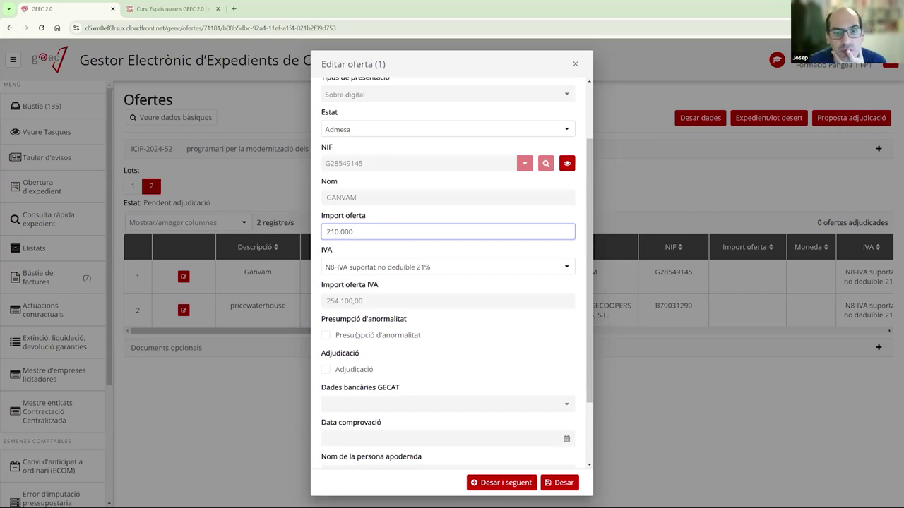
left_click(324, 375)
left_click(324, 372)
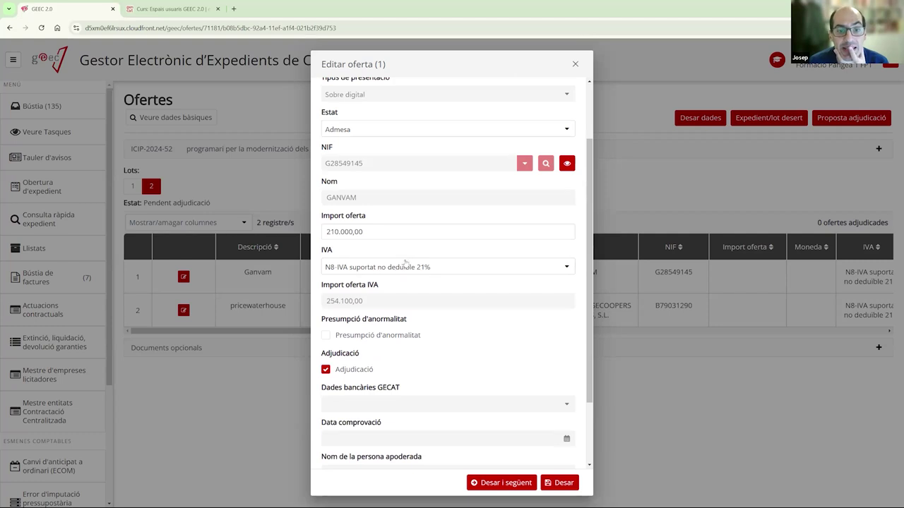
scroll(399, 269, "up", 1)
scroll(388, 240, "up", 1)
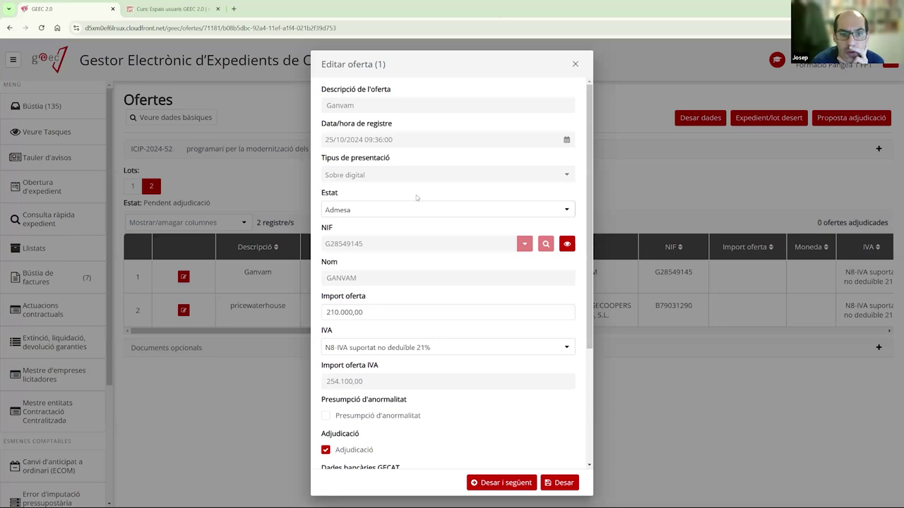
- Try the N0 0% and N4 Diferents IVA's VAT rates on the Ganvam offer
left_click(398, 350)
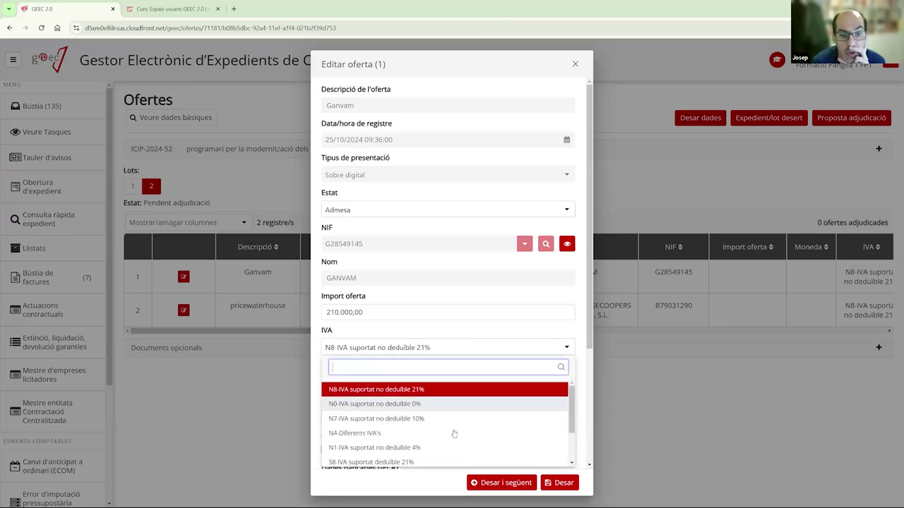
scroll(454, 428, "down", 2)
left_click(413, 381)
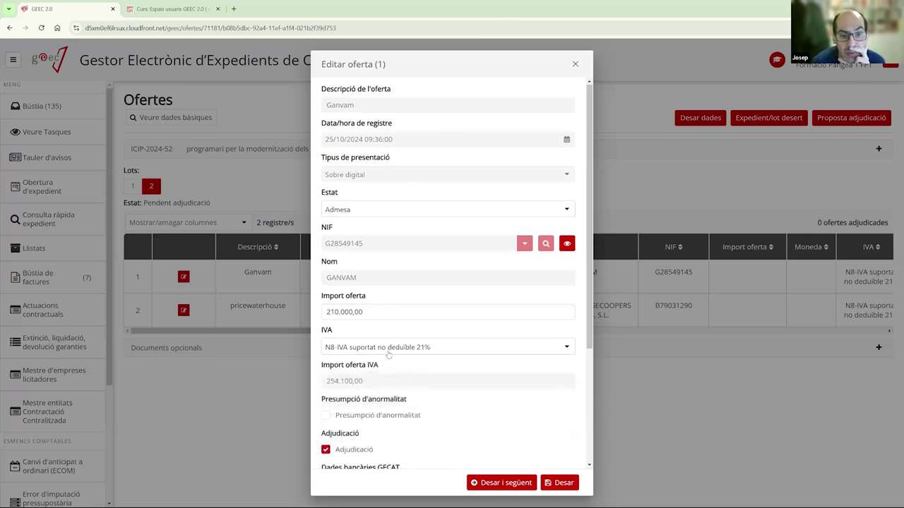
left_click(424, 347)
left_click(395, 385)
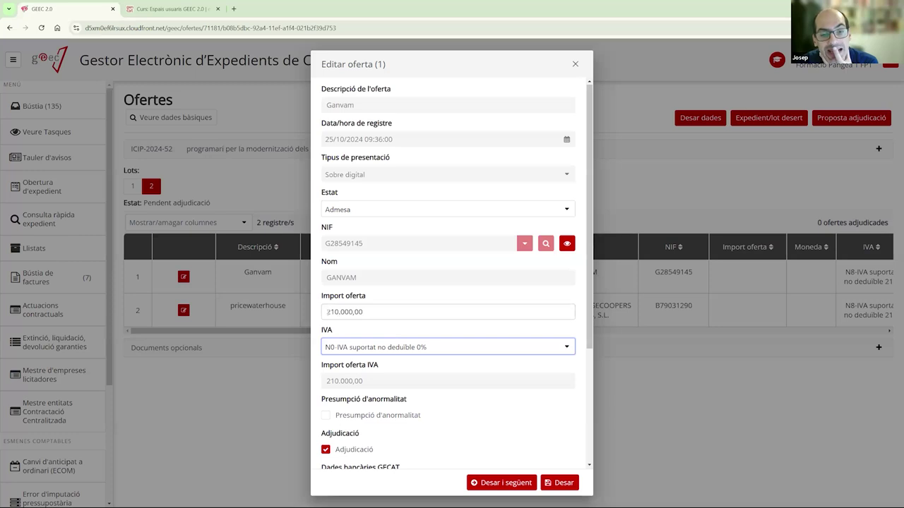
left_click_drag(389, 311, 322, 316)
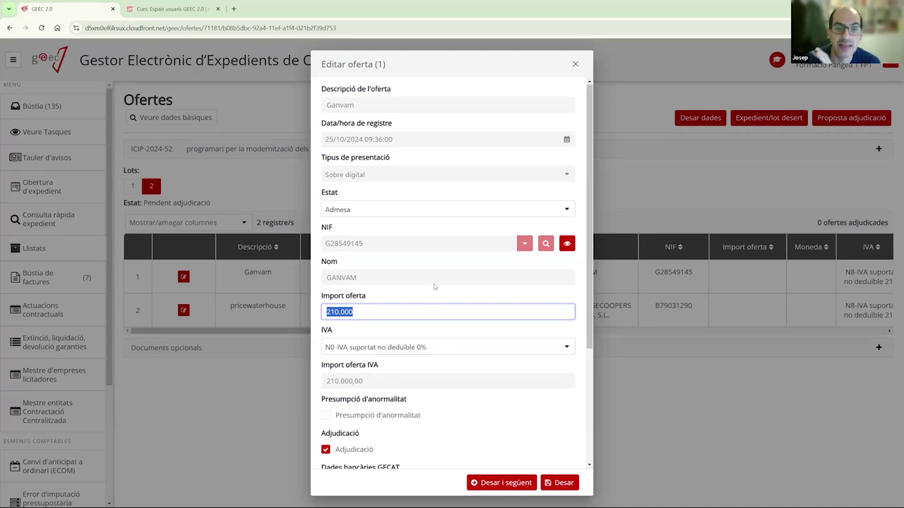
left_click(413, 348)
left_click(382, 432)
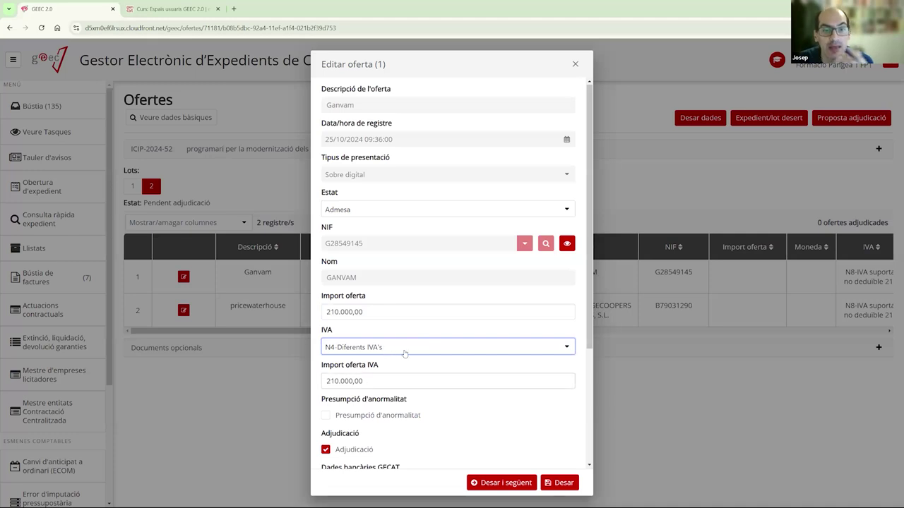
- Restore N8 21% non-deductible VAT and save Ganvam's 210.000,00 offer as awarded
left_click(405, 349)
left_click(381, 379)
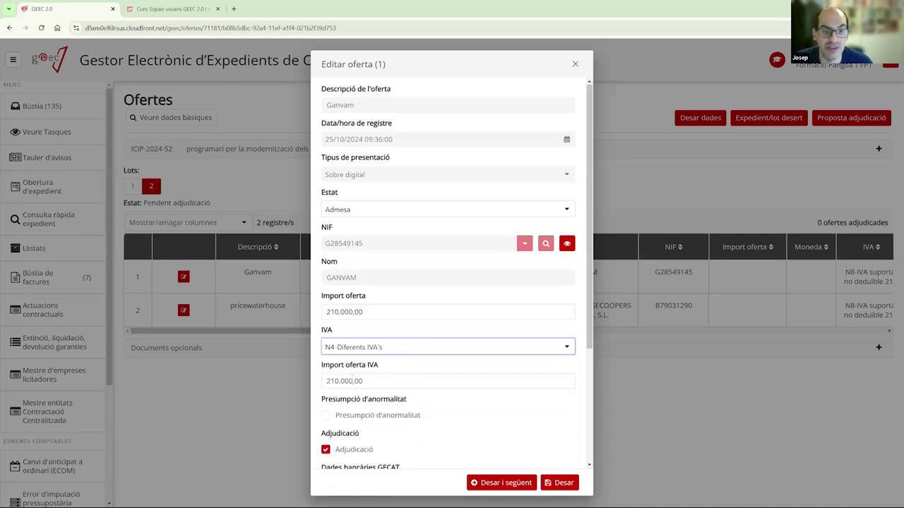
left_click(381, 382)
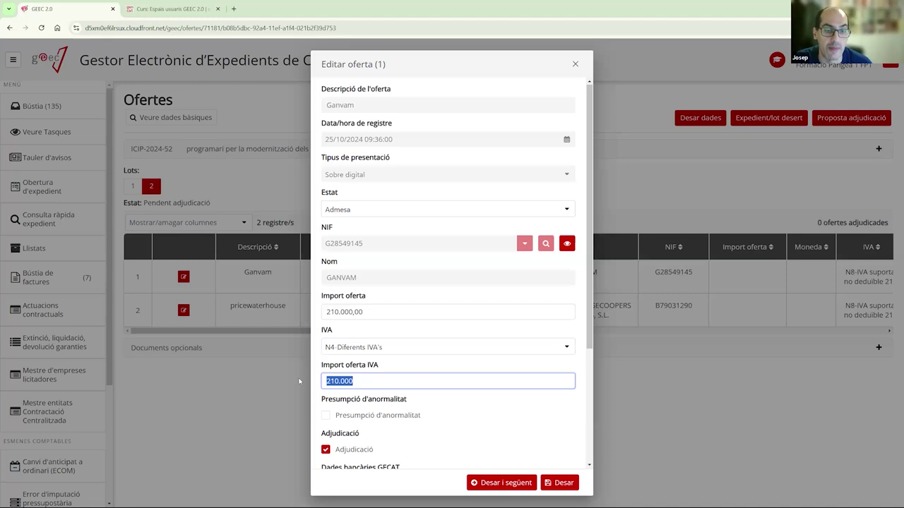
left_click(412, 348)
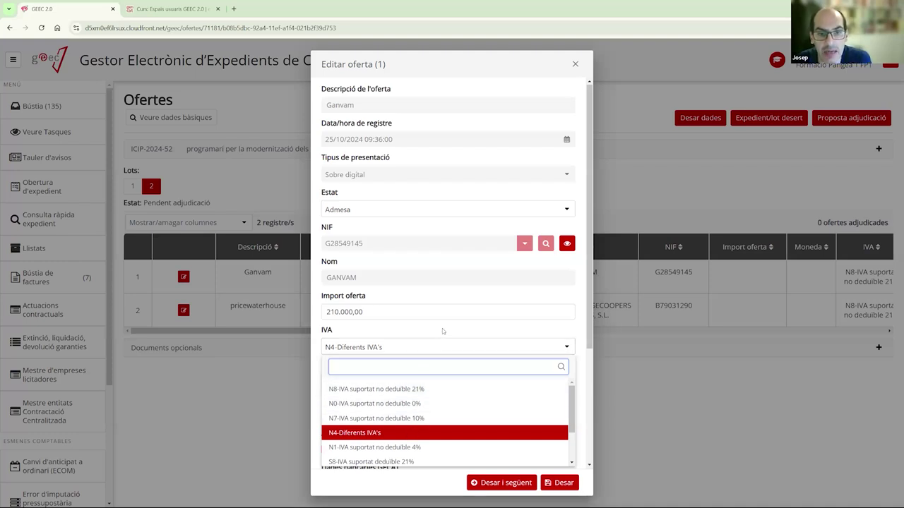
left_click(441, 335)
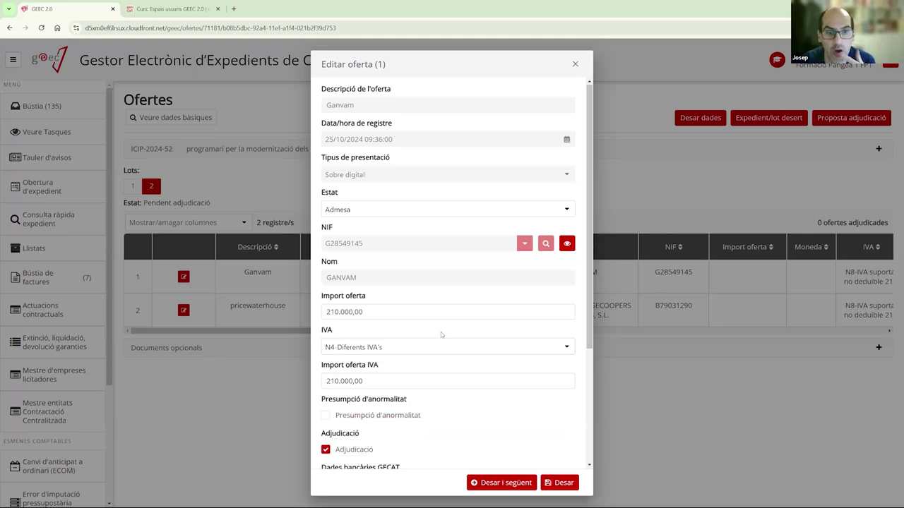
left_click(441, 347)
left_click(426, 383)
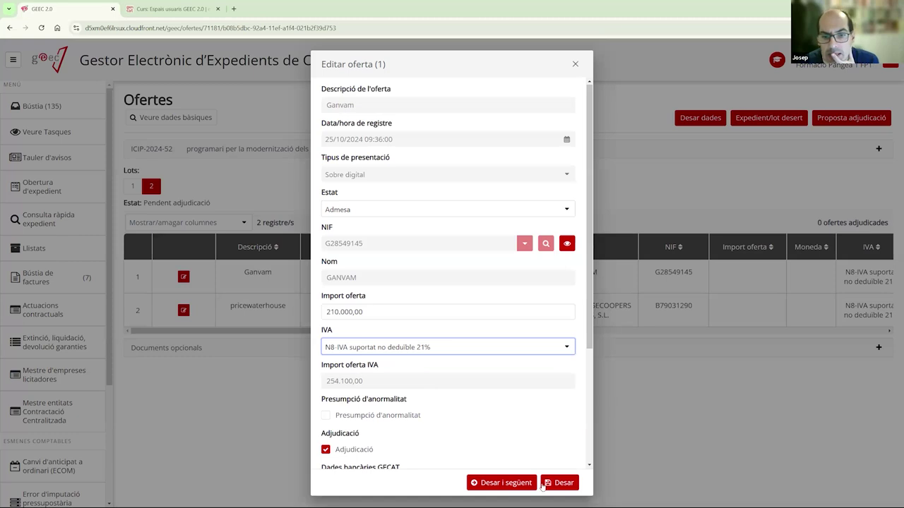
left_click(503, 484)
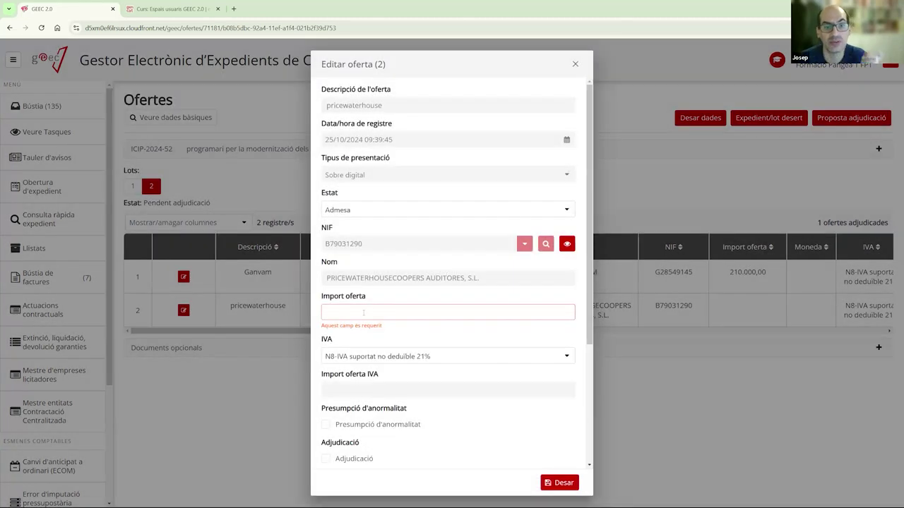
- Enter 210.000 as the PricewaterhouseCoopers offer amount and save it
left_click(364, 313)
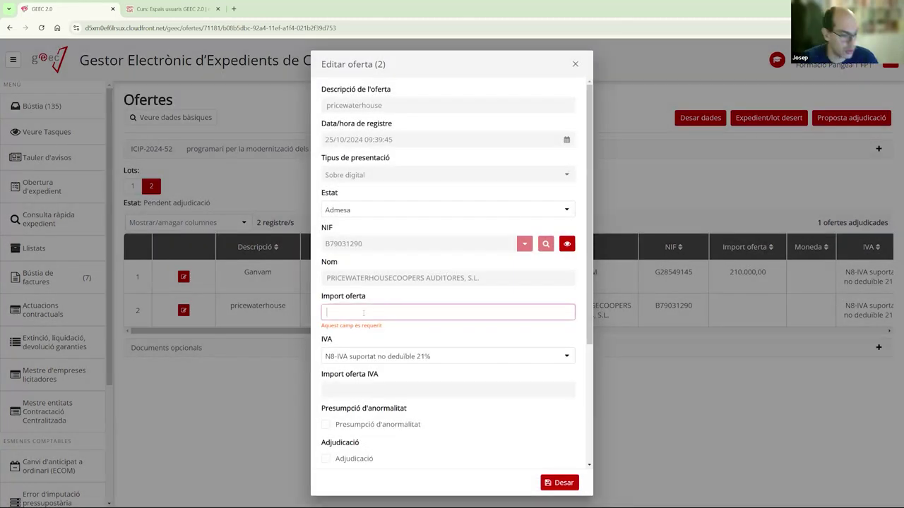
type("210.000")
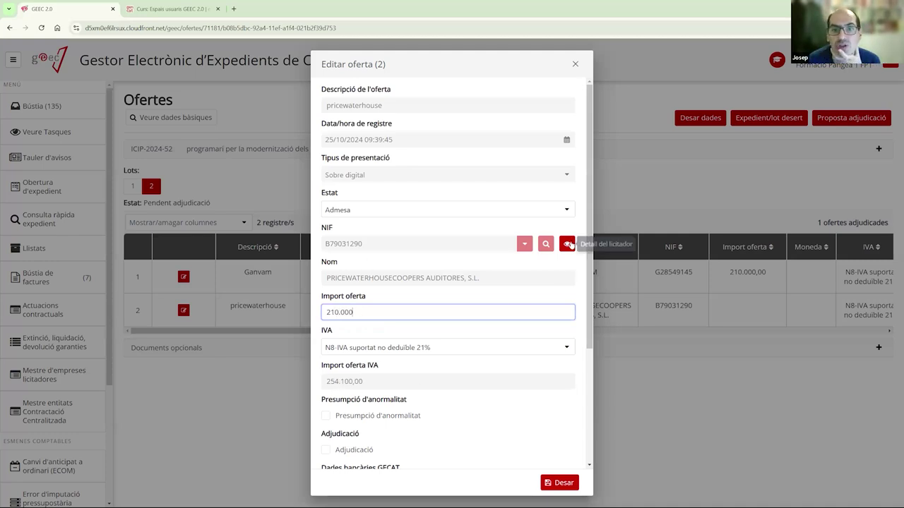
scroll(579, 314, "down", 1)
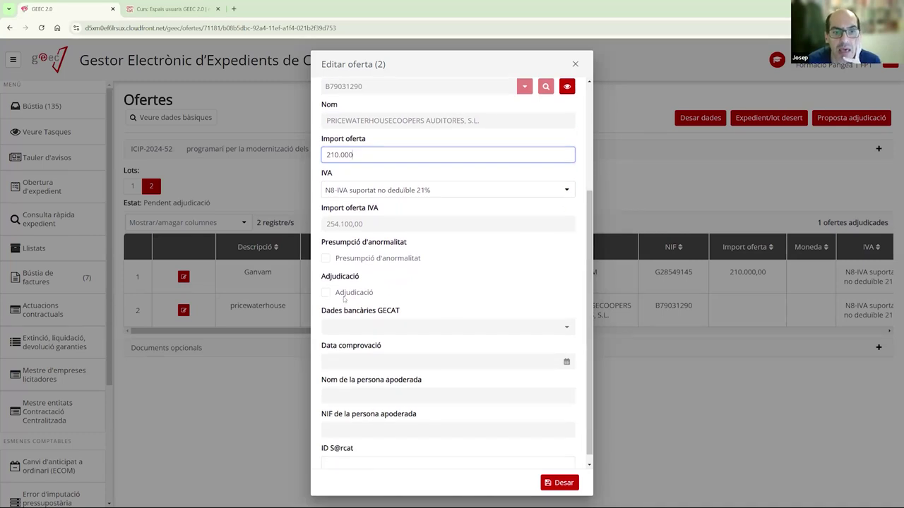
left_click(552, 482)
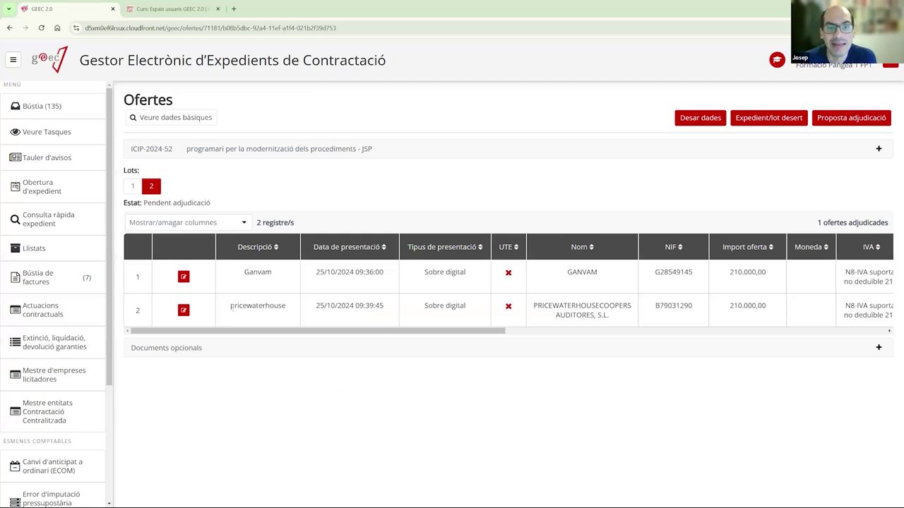
- Scroll the Ofertes table sideways to check the award and VAT amount columns
left_click(690, 331)
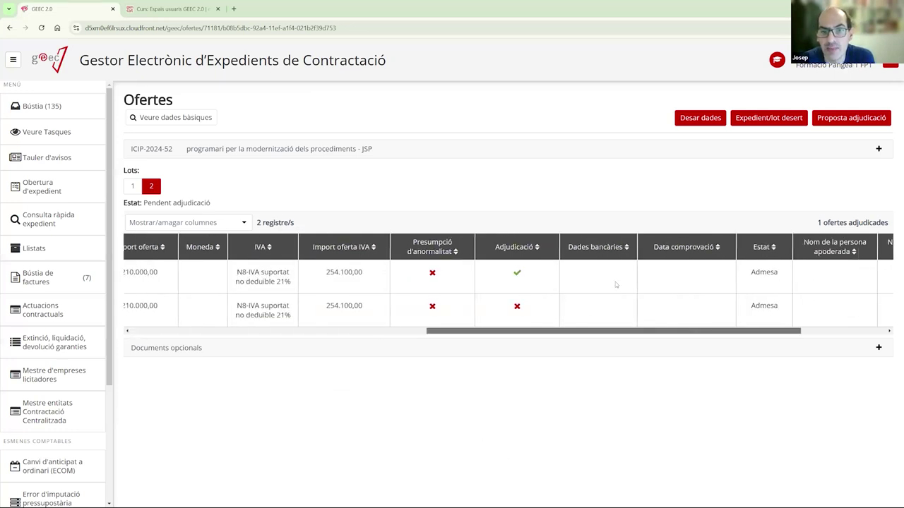
left_click_drag(550, 334, 413, 326)
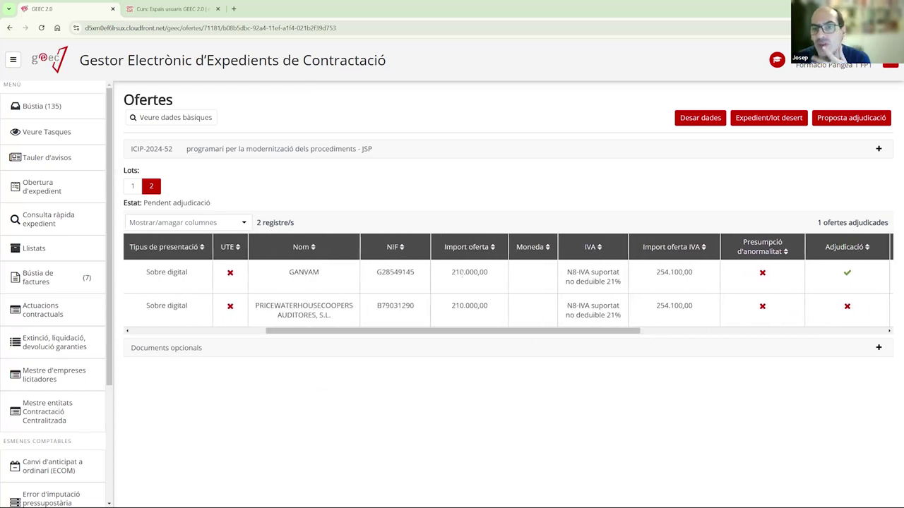
left_click_drag(459, 332, 291, 330)
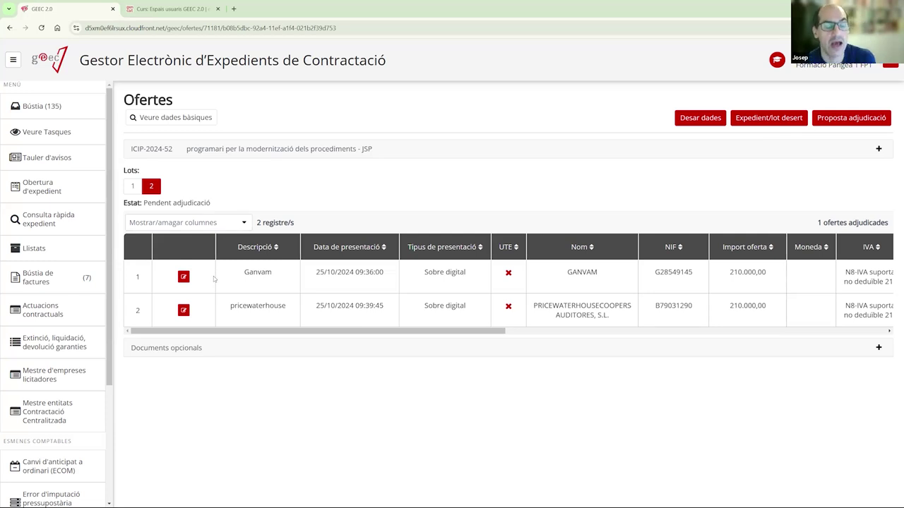
left_click(186, 279)
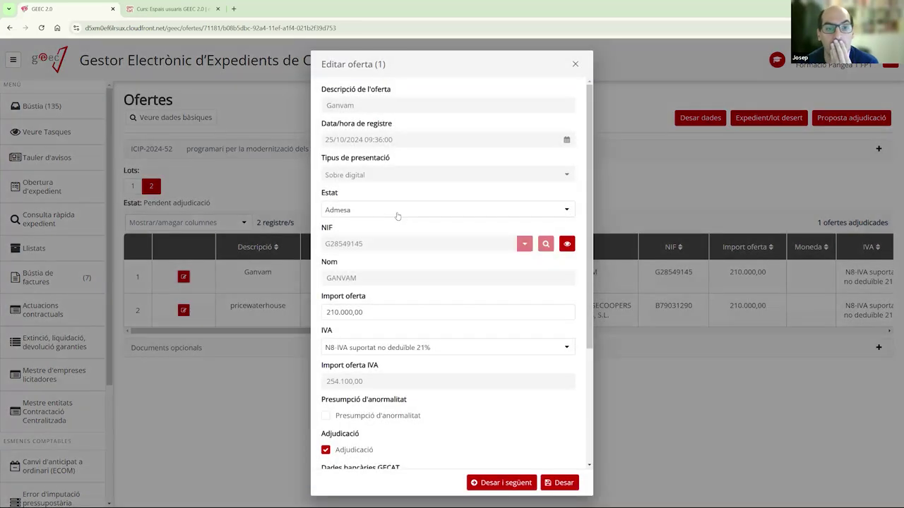
left_click(396, 212)
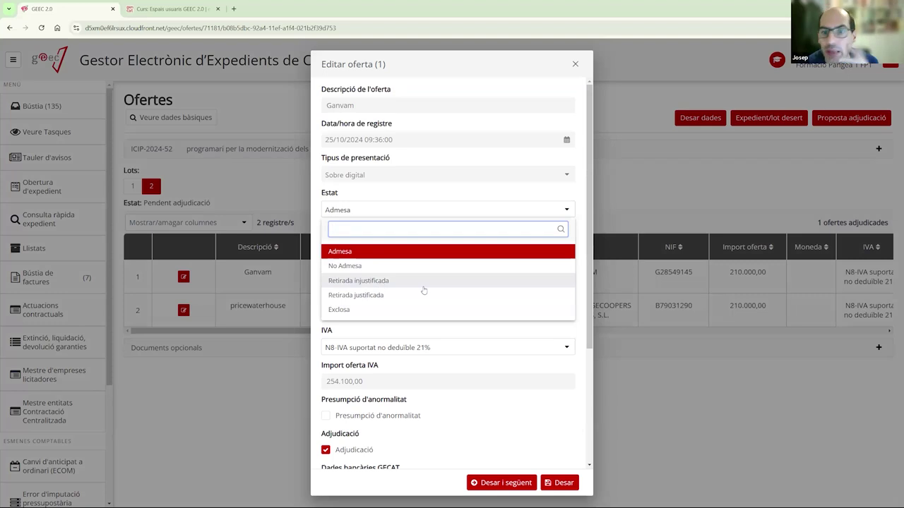
left_click(358, 282)
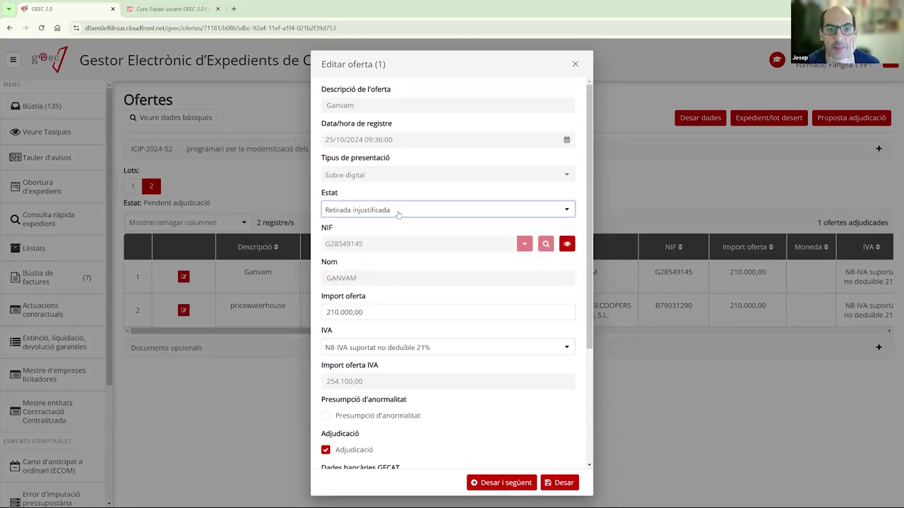
left_click(399, 213)
left_click(361, 309)
left_click(389, 209)
left_click(346, 266)
left_click(407, 210)
left_click(412, 309)
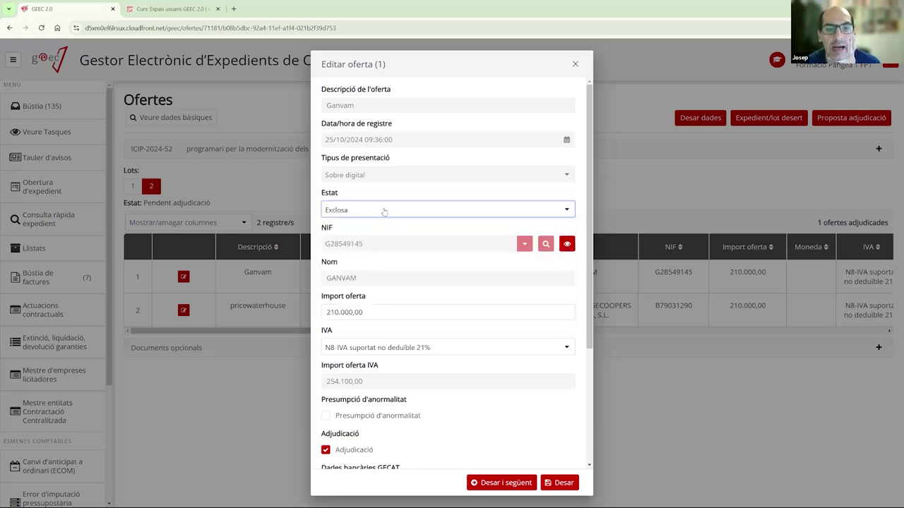
left_click(385, 211)
left_click(385, 251)
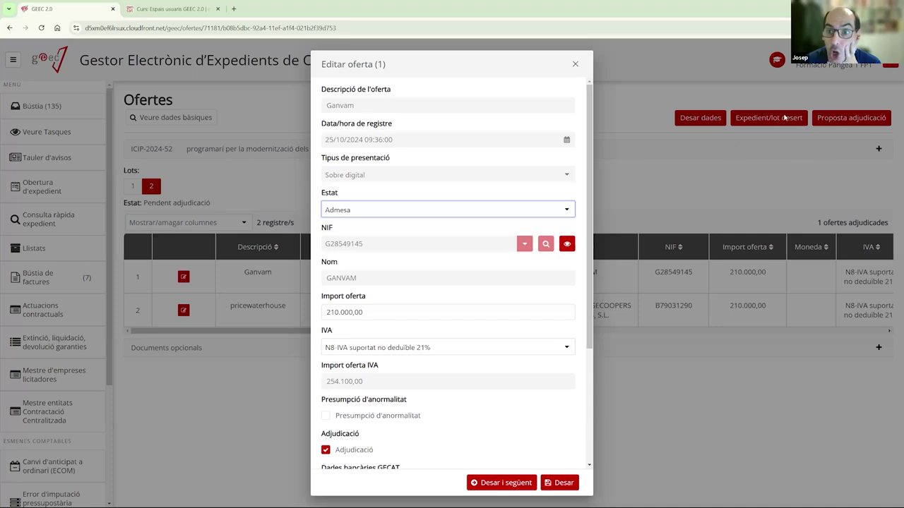
left_click(574, 64)
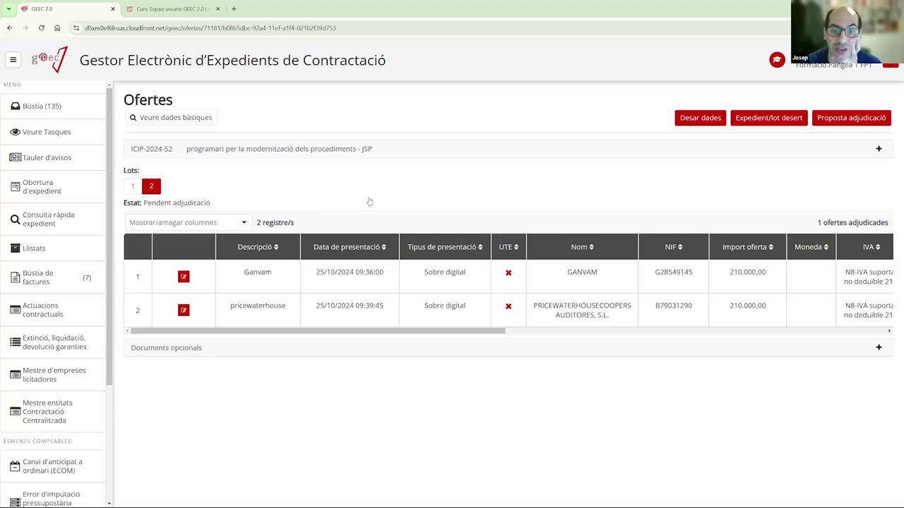
- Compare the lot 1 and lot 2 offers, then submit the award proposal
left_click(133, 185)
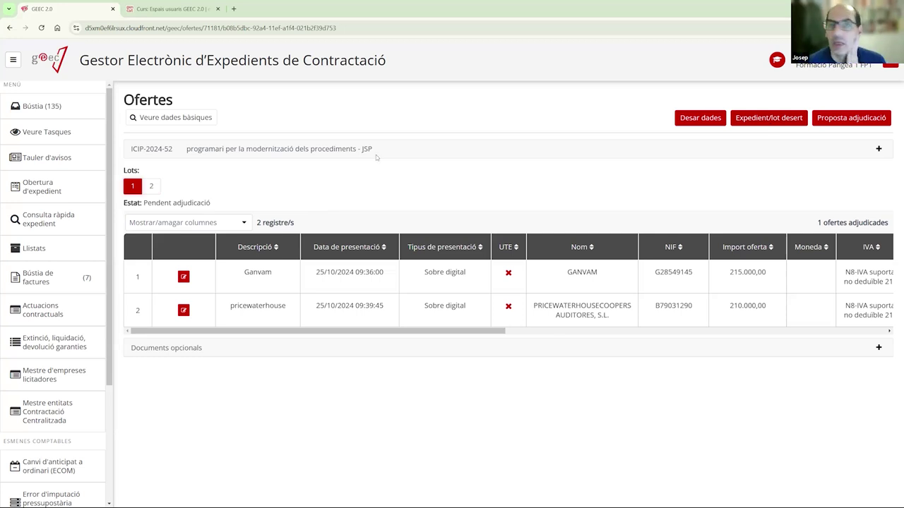
left_click(156, 190)
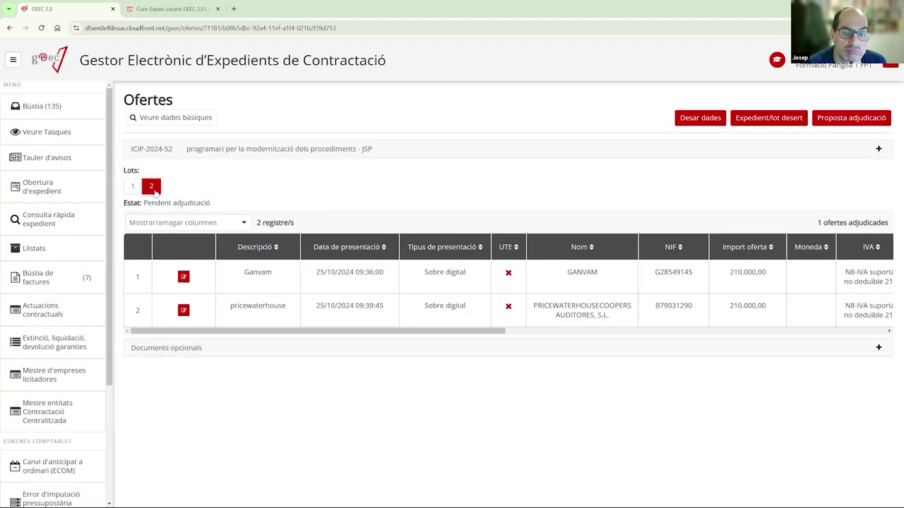
left_click(132, 187)
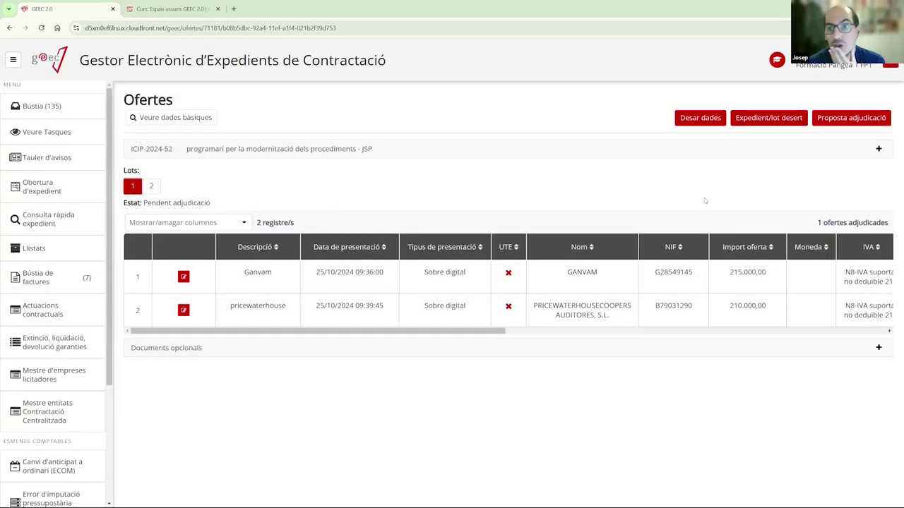
left_click(847, 124)
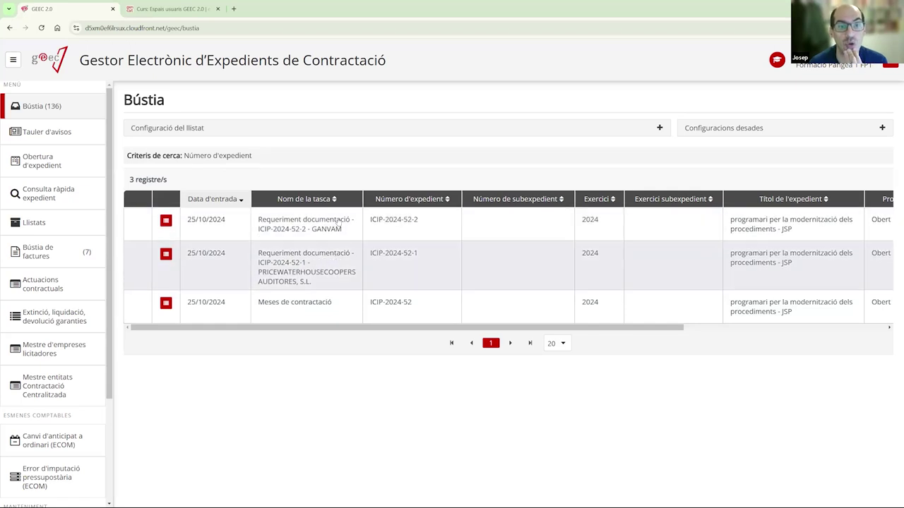
- Upload ProvaDocumentSignat.pdf to PricewaterhouseCoopers' documentation requirement and close that task
left_click(327, 261)
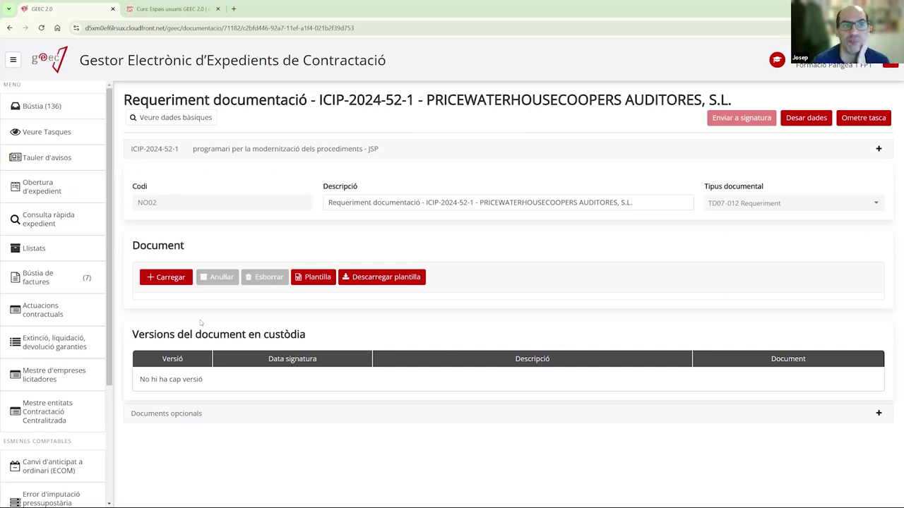
left_click(170, 278)
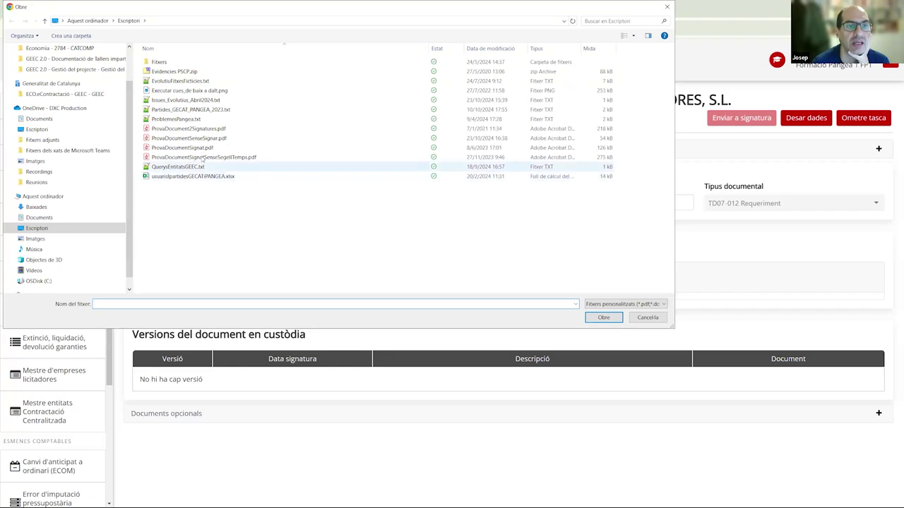
double_click(204, 149)
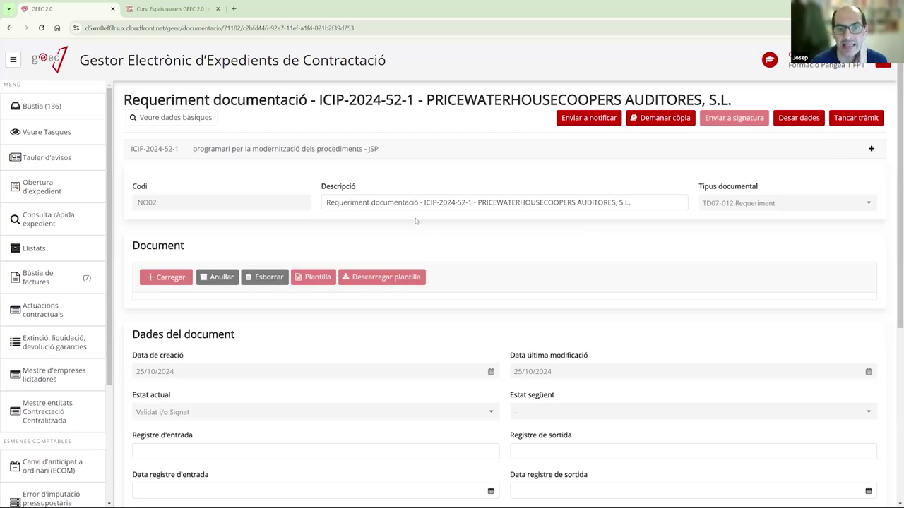
scroll(693, 283, "down", 5)
scroll(693, 283, "up", 5)
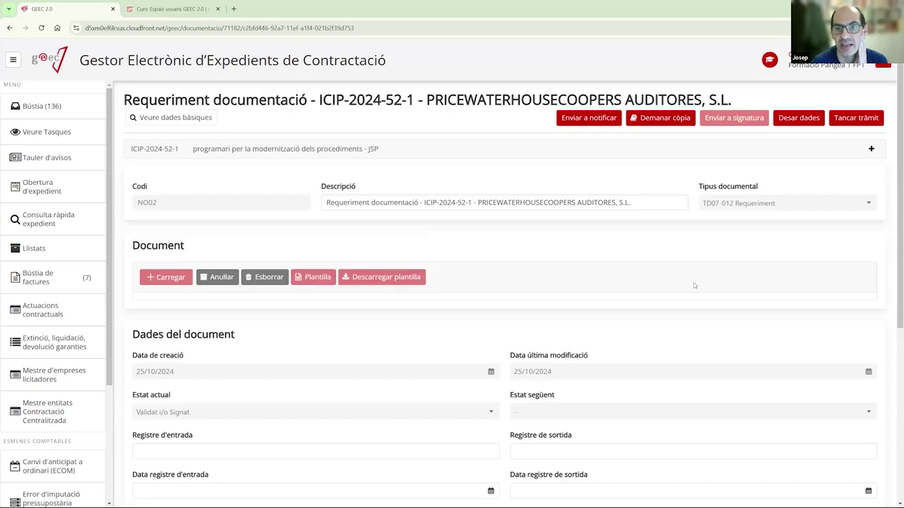
left_click(859, 119)
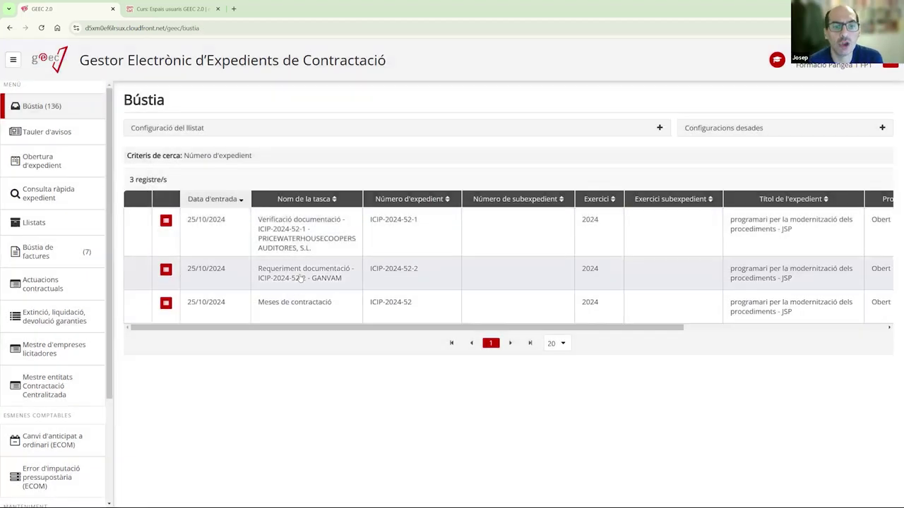
- Upload ProvaDocumentSignat.pdf to GANVAM's Requeriment documentació task and close it
left_click(300, 278)
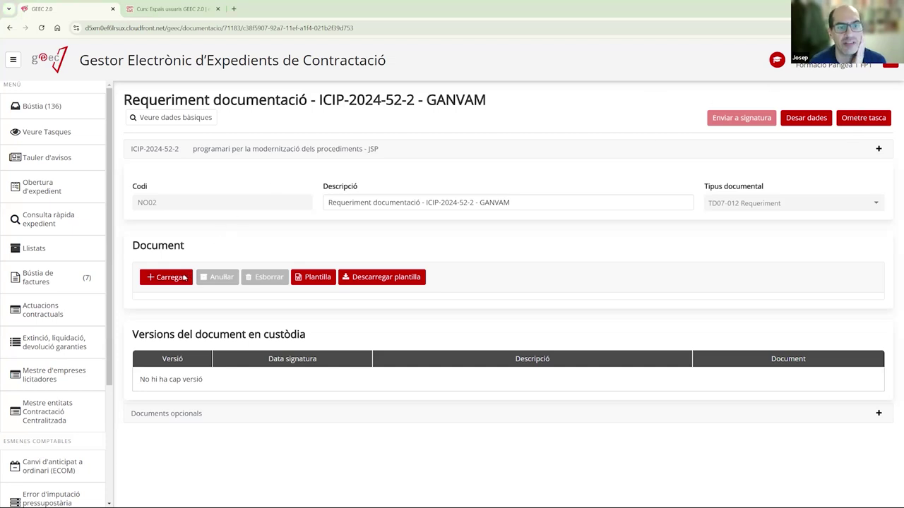
left_click(184, 277)
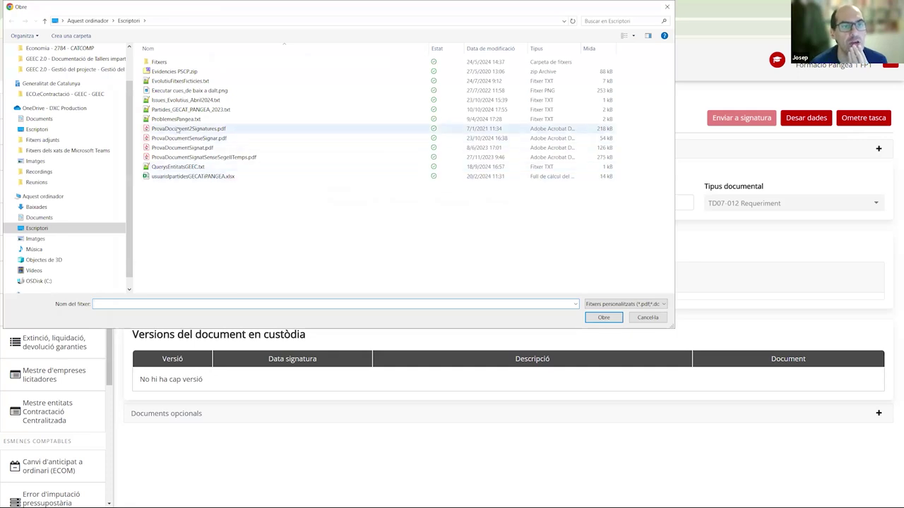
double_click(182, 148)
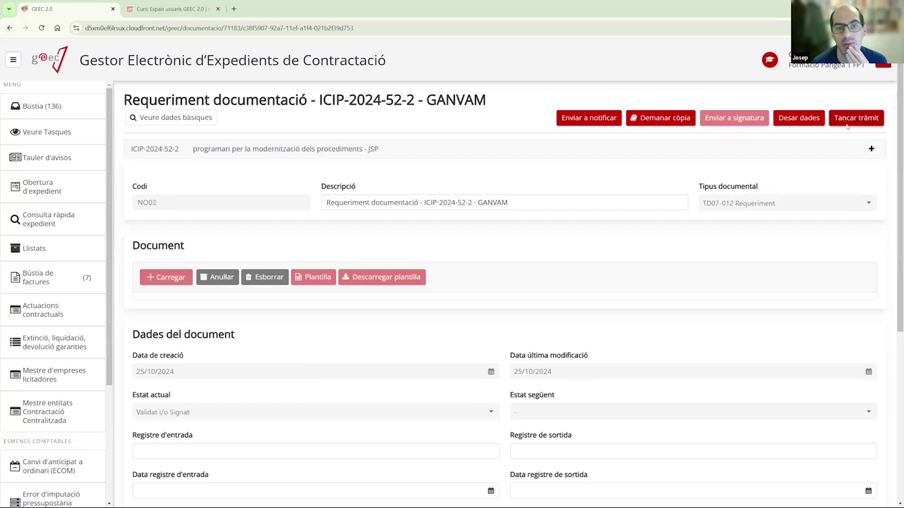
left_click(856, 120)
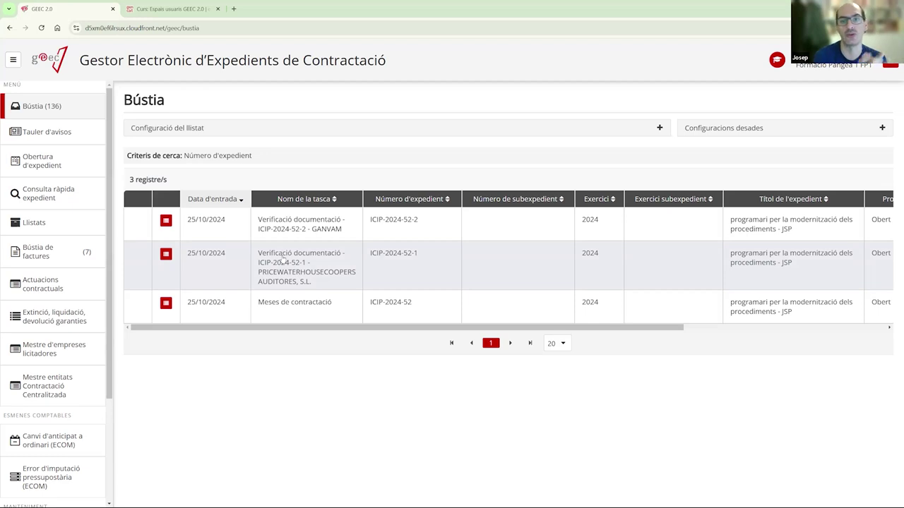
- Save a 'Rebut garantia' document with ProvaDocumentSignat.pdf in PricewaterhouseCoopers' verification task, starting a new one
left_click(283, 259)
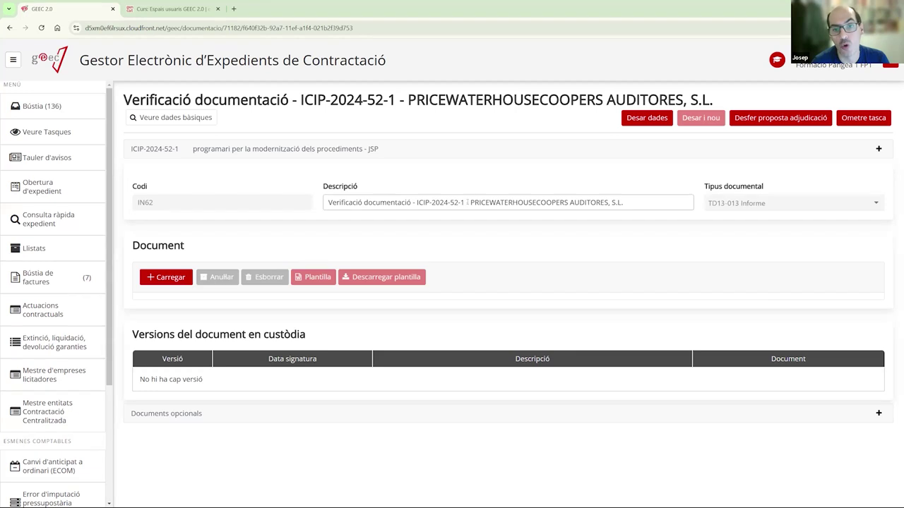
left_click_drag(465, 202, 288, 201)
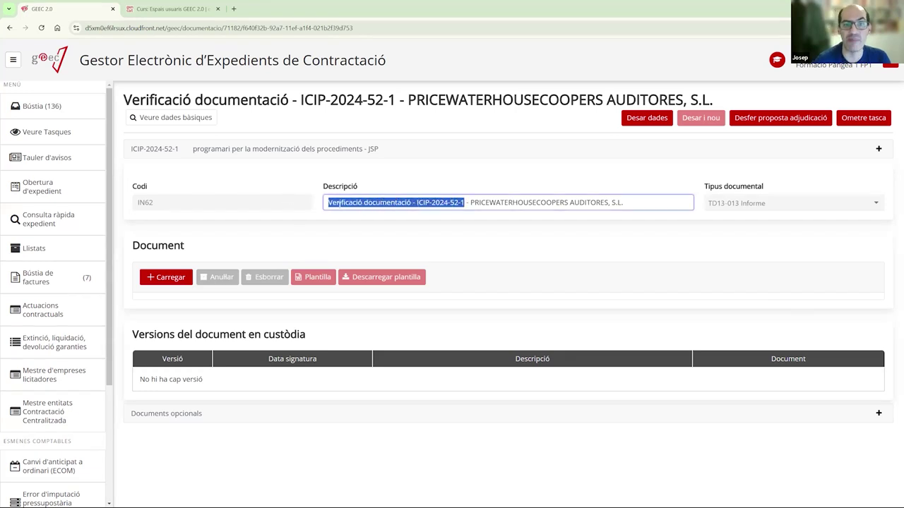
left_click(410, 202)
double_click(410, 202)
left_click(411, 202)
left_click_drag(412, 203, 310, 203)
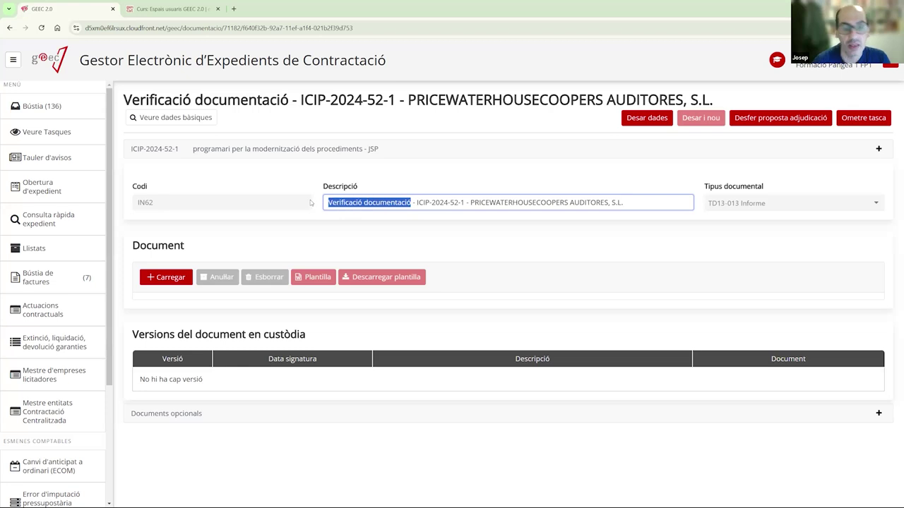
type("Rebut gar")
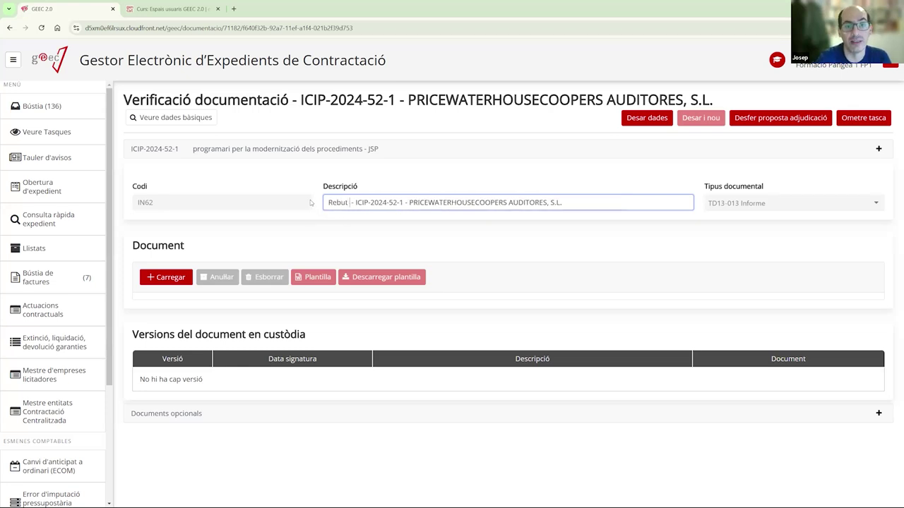
type("antia")
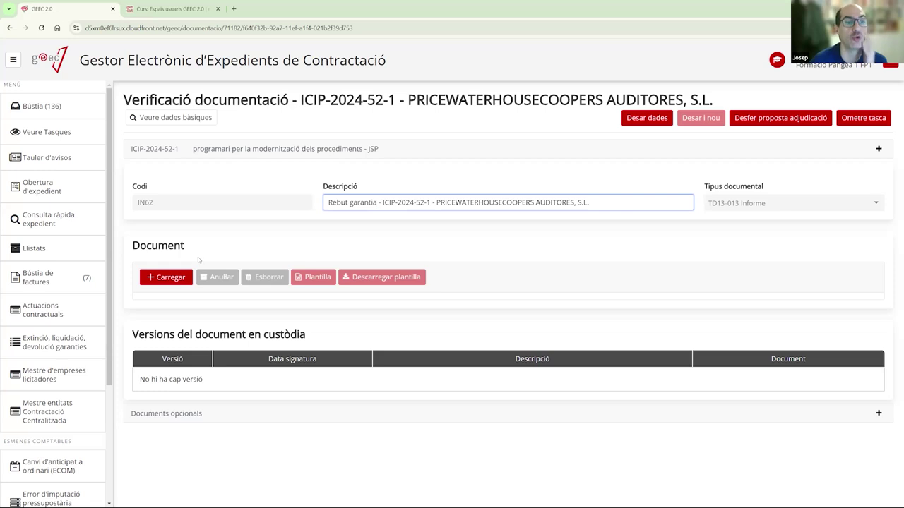
left_click(167, 277)
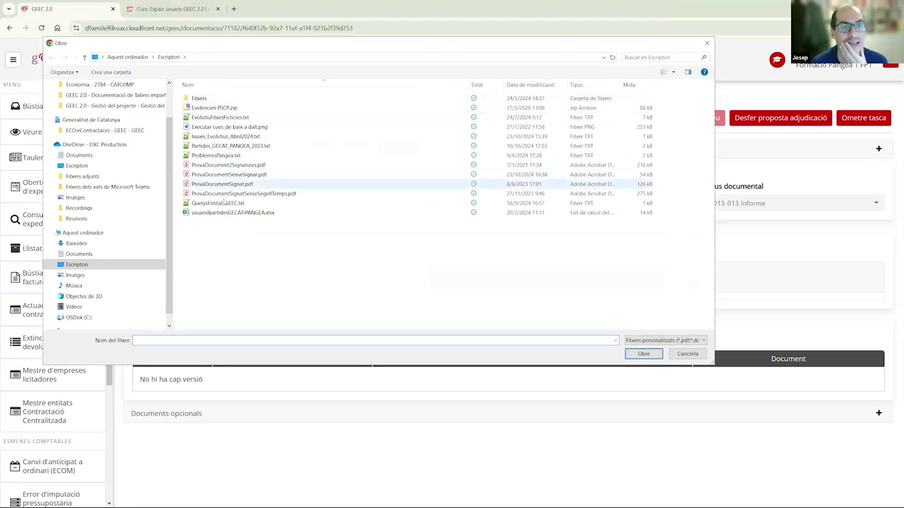
double_click(236, 184)
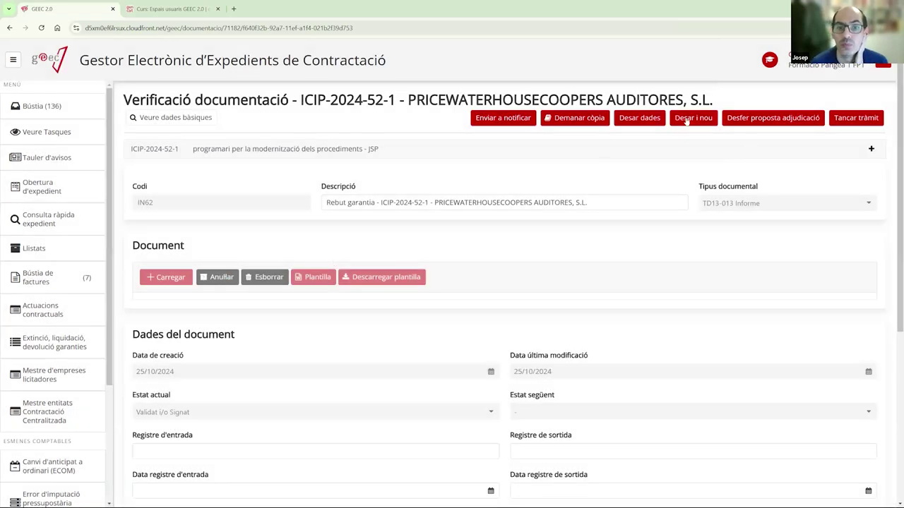
left_click(686, 120)
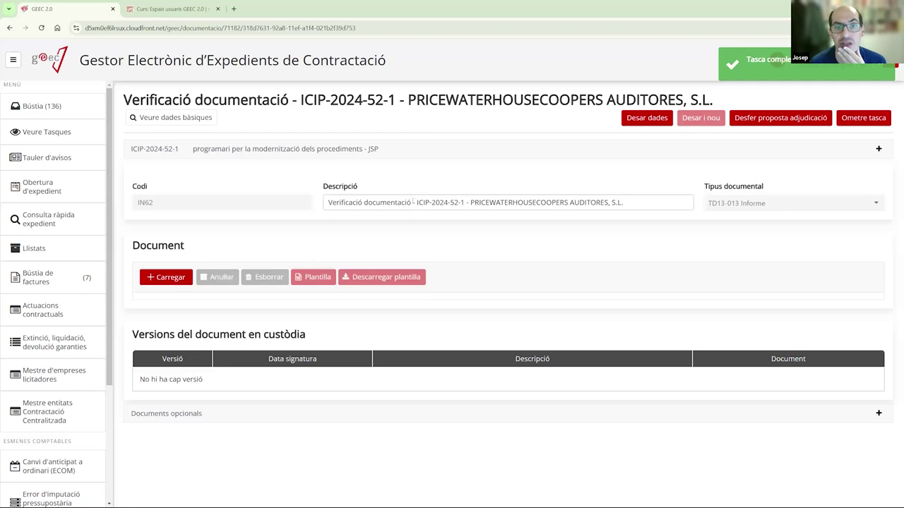
- Describe the new document as 'Certificat antecedents penals' and attach ProvaDocumentSignat.pdf
left_click_drag(387, 202, 292, 203)
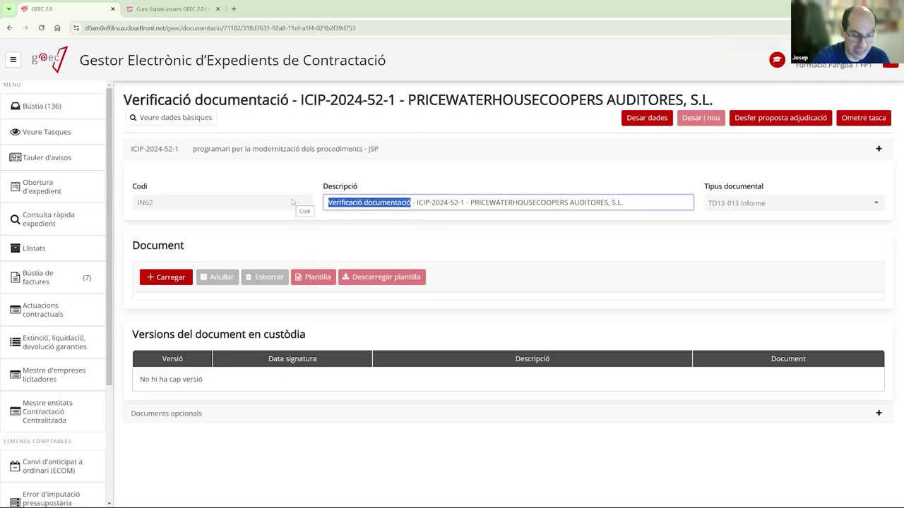
type("Certificat a")
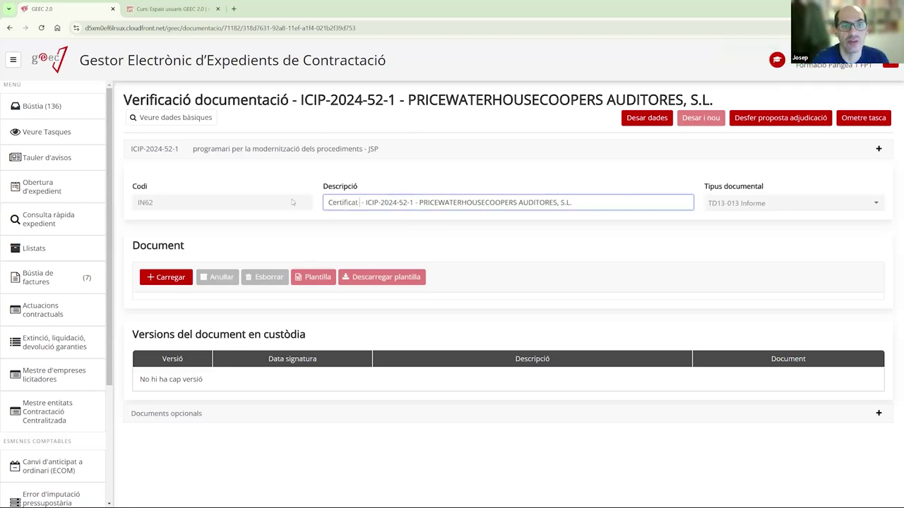
type("ntecedents pena")
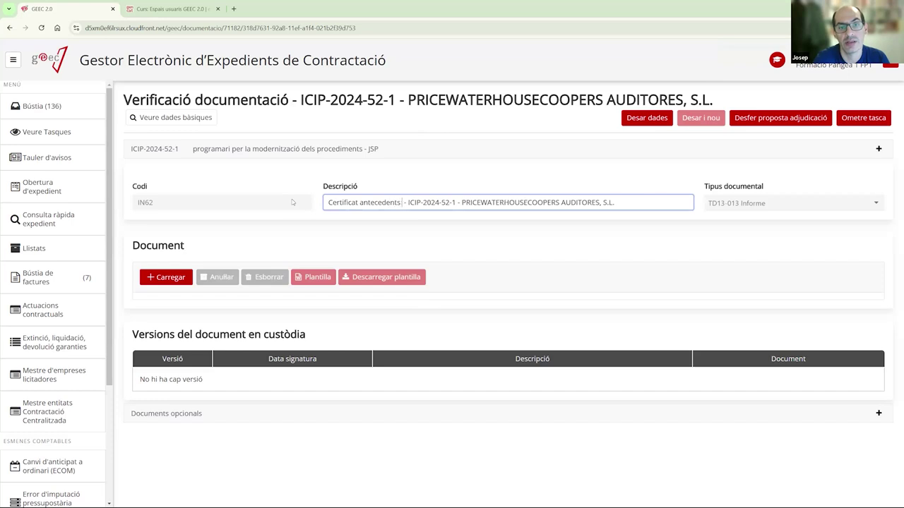
type("ls")
left_click(162, 280)
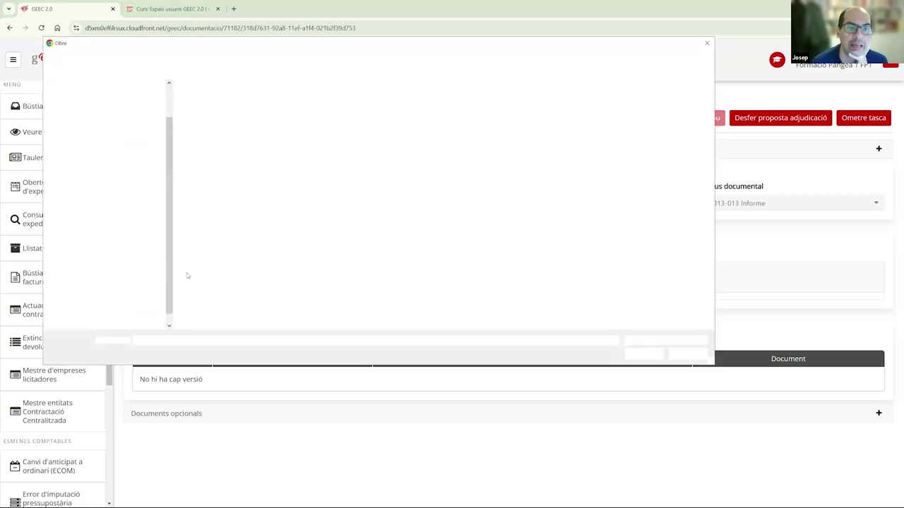
double_click(222, 183)
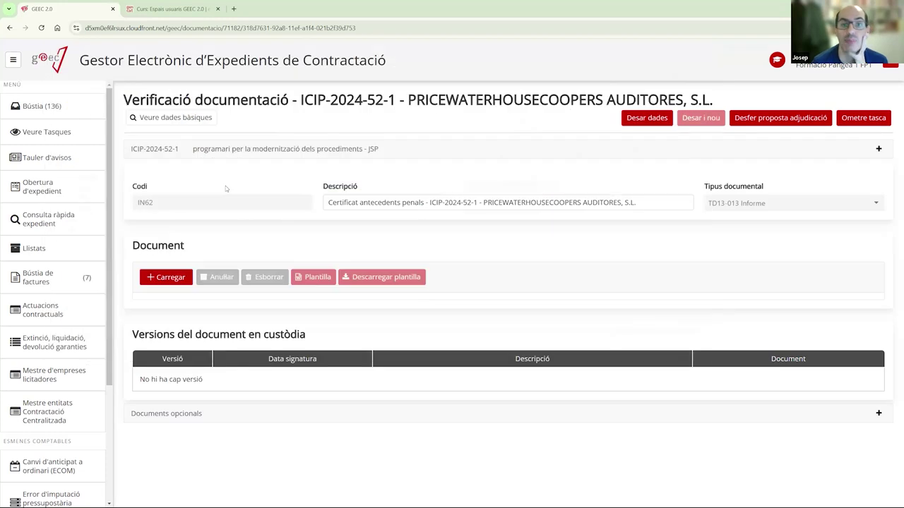
scroll(412, 273, "down", 2)
scroll(486, 217, "up", 1)
scroll(486, 217, "up", 1)
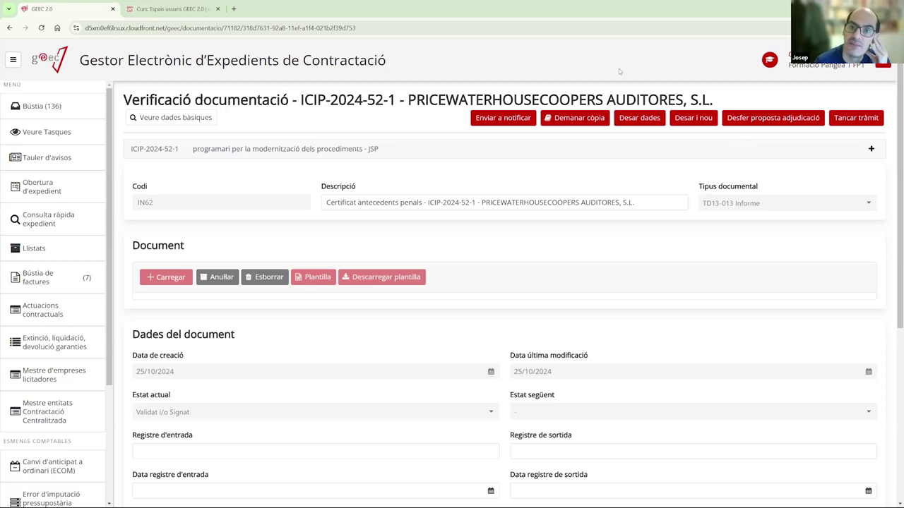
left_click(753, 120)
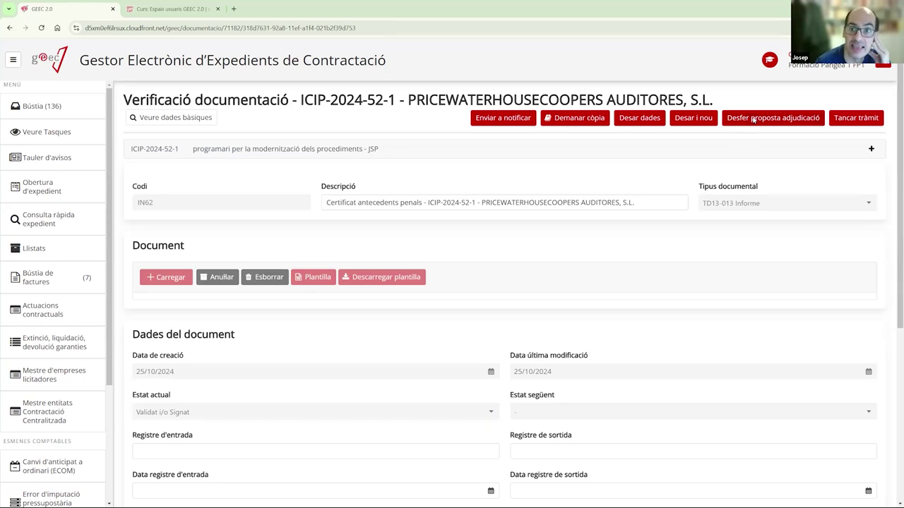
left_click(359, 278)
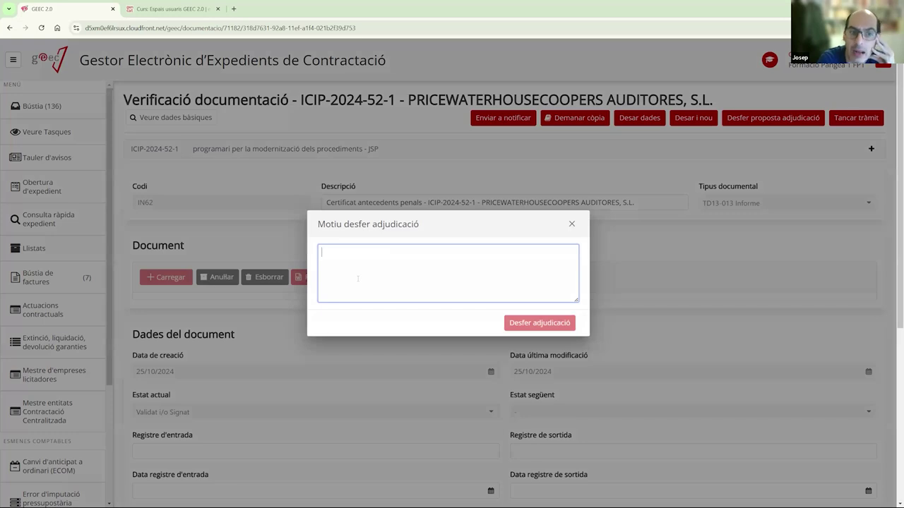
left_click(572, 224)
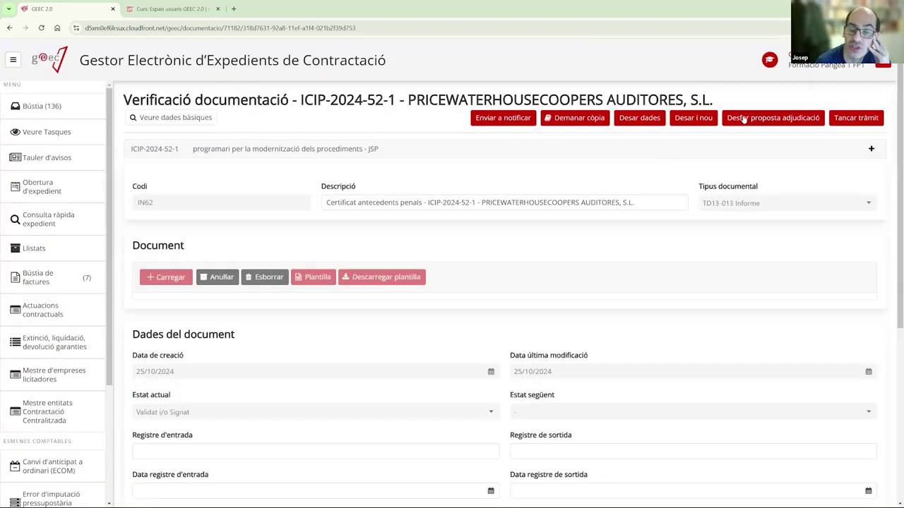
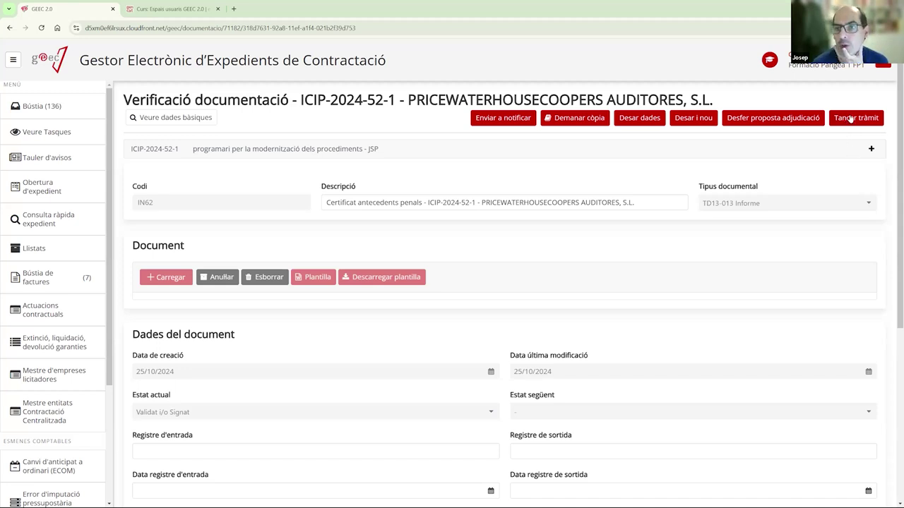
- Close the ICIP-2024-52-1 verification task and expand Licitació > Proposta d'adjudicació in the case tree
left_click(850, 119)
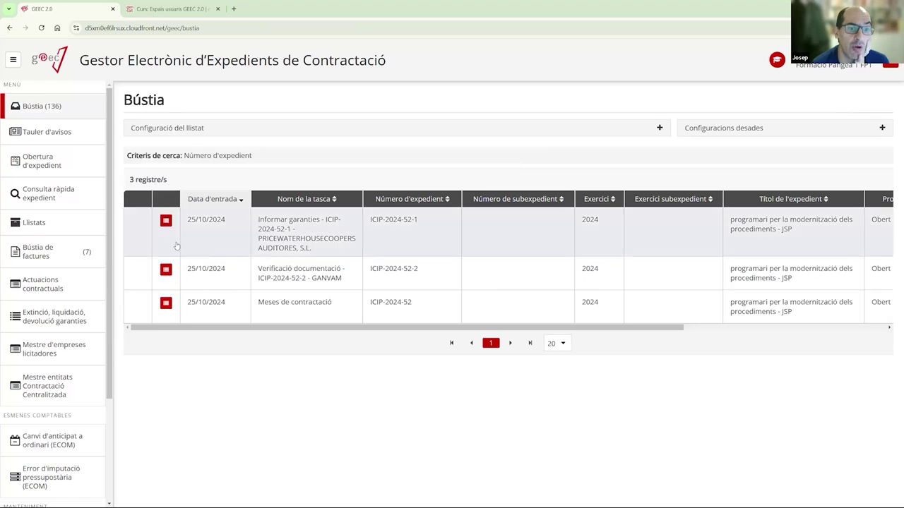
left_click(165, 221)
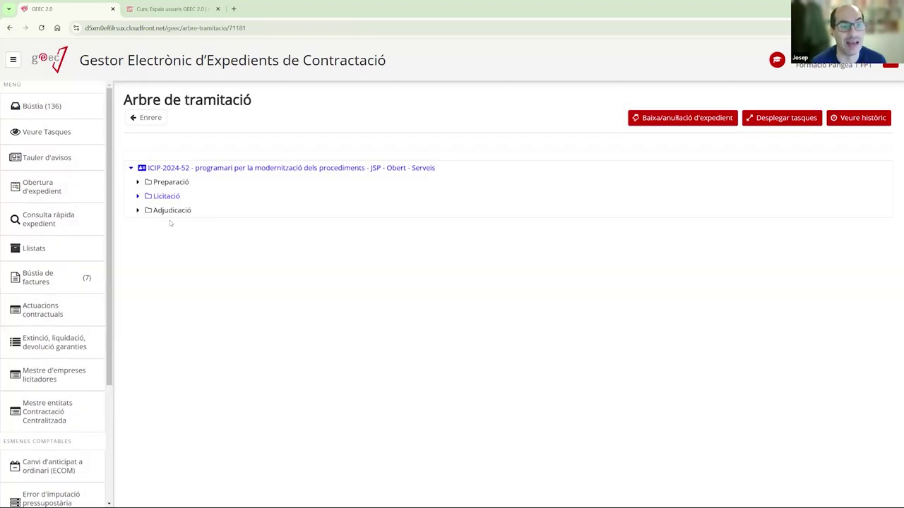
left_click(137, 195)
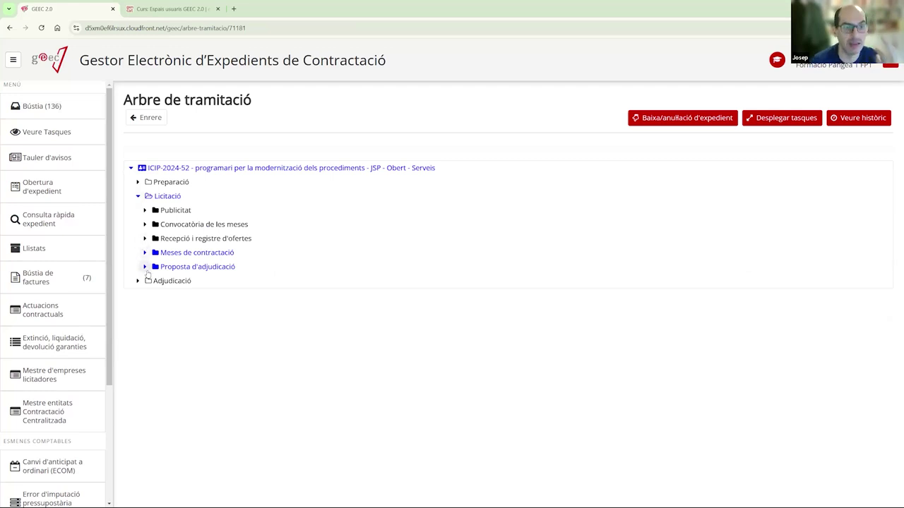
left_click(144, 267)
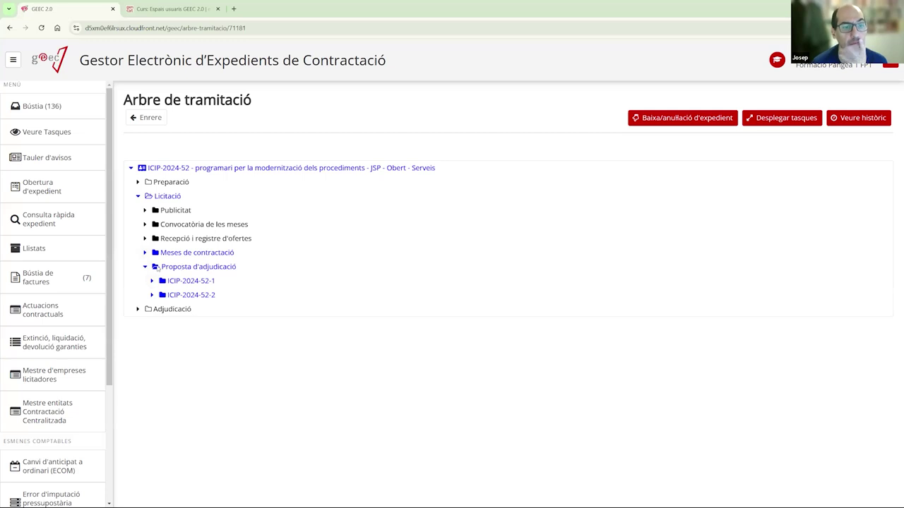
left_click(145, 252)
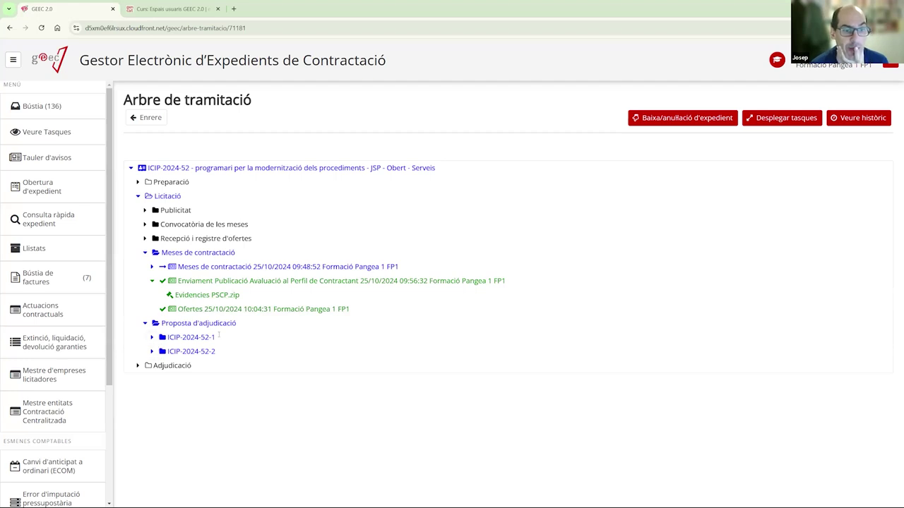
- Review the documents of ICIP-2024-52-1 and ICIP-2024-52-2, then return to the Bústia inbox
left_click(152, 337)
scroll(274, 307, "down", 1)
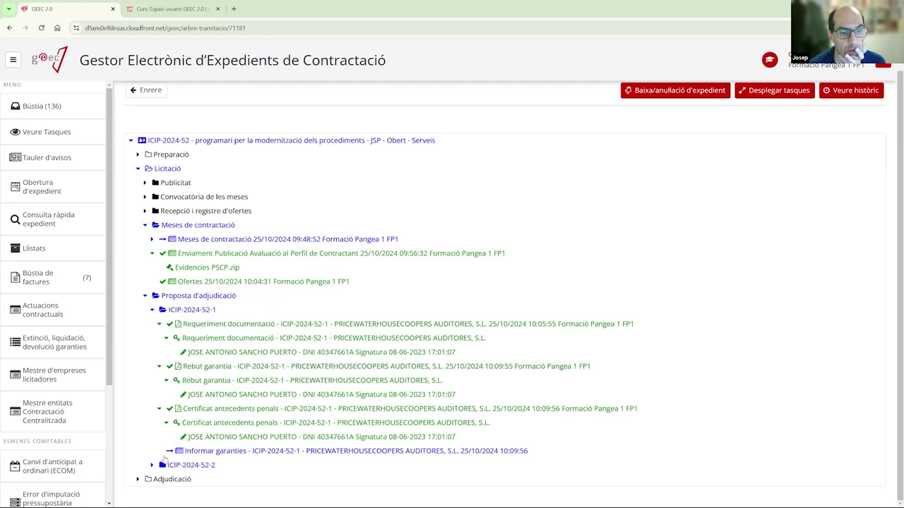
left_click(151, 465)
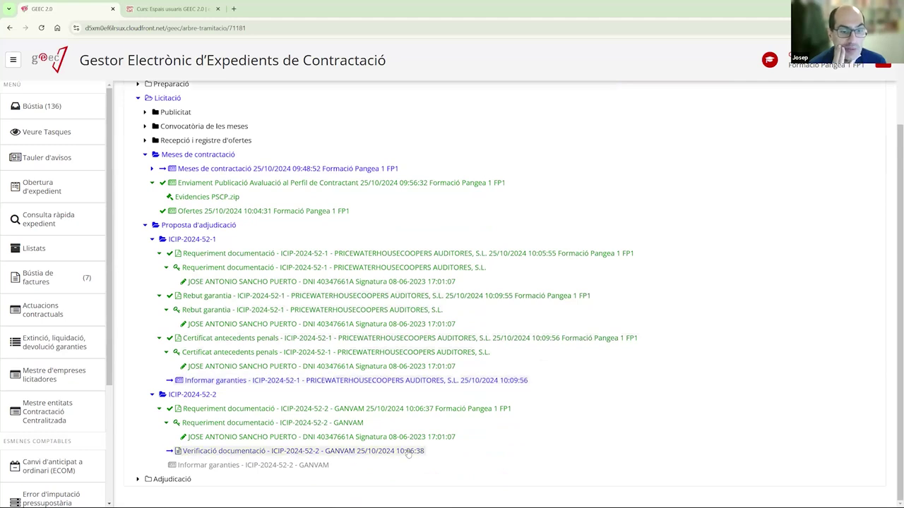
left_click(42, 106)
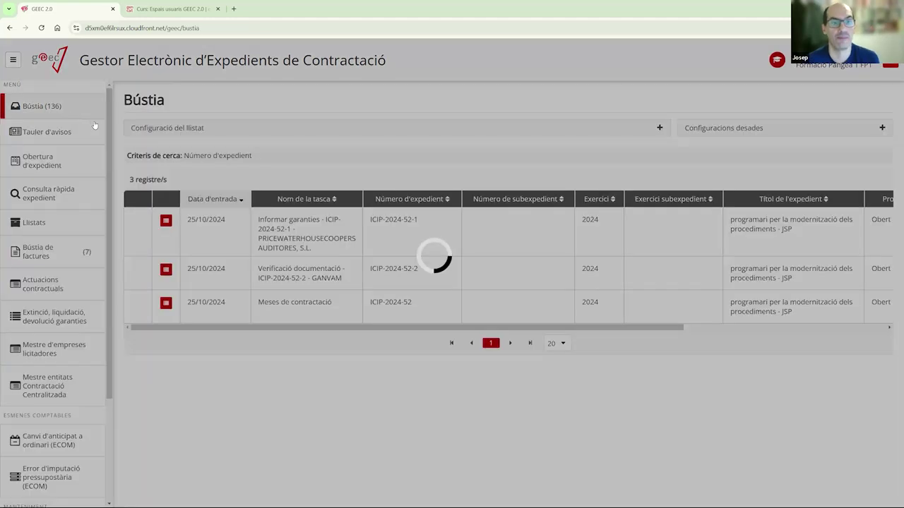
- In the GANVAM verification task, change the description to 'rebut de la garantia' and upload ProvaDocumentSignat.pdf
left_click(319, 275)
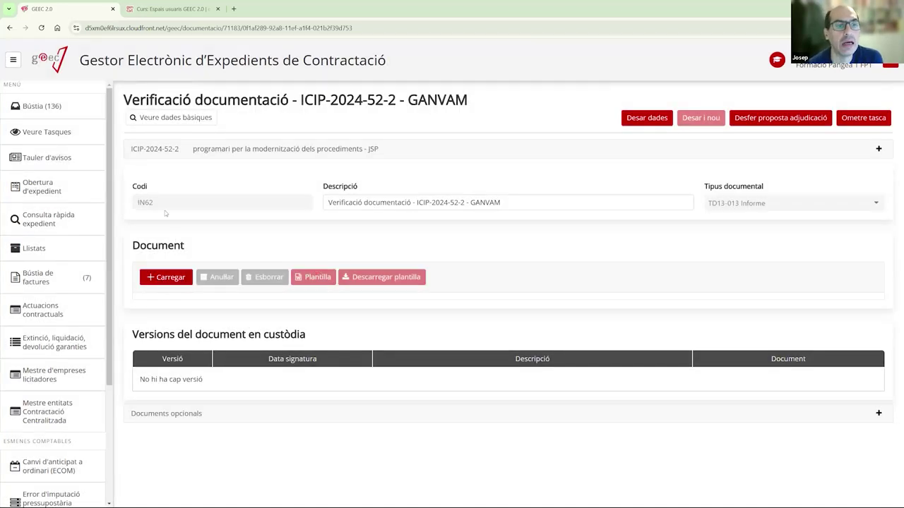
left_click_drag(412, 203, 298, 203)
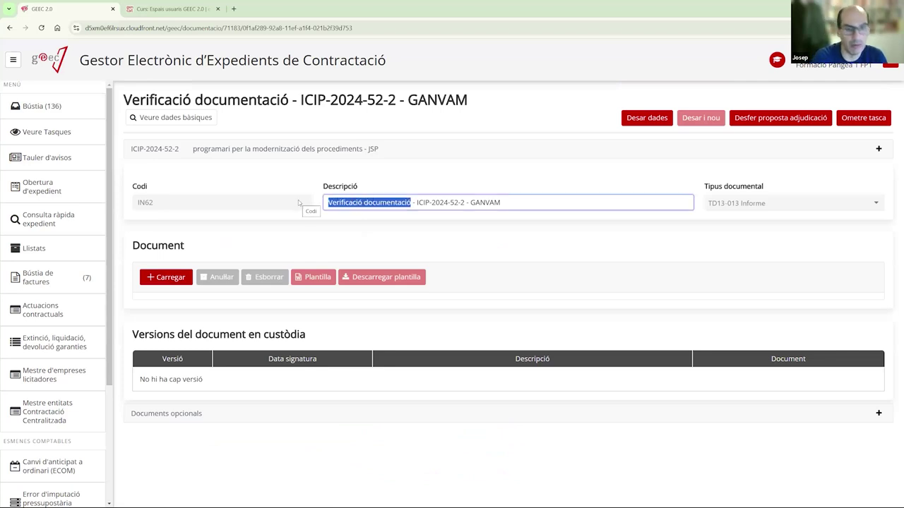
type("rebut")
type(" de la gara")
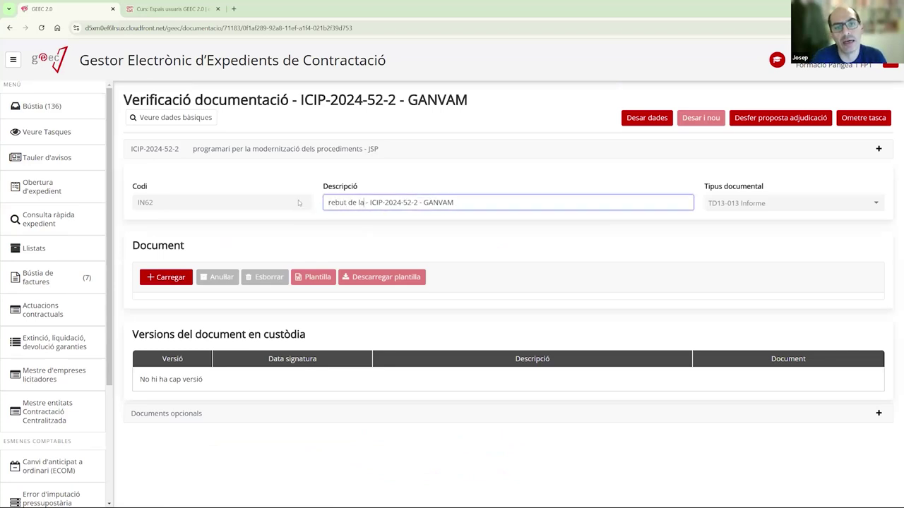
type("ntia")
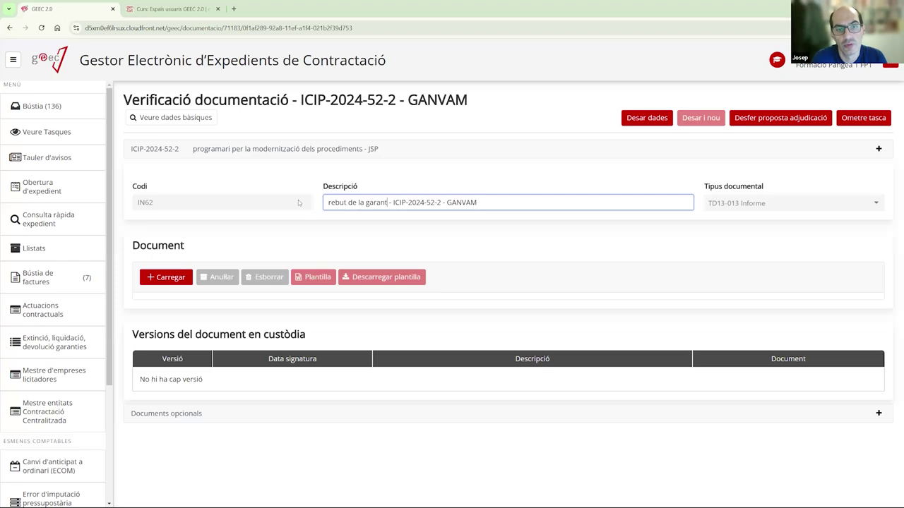
left_click(166, 277)
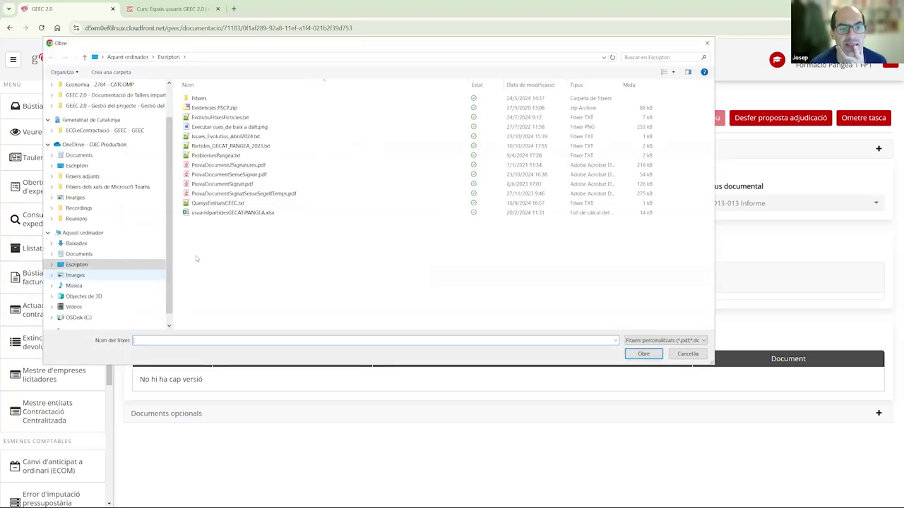
double_click(231, 184)
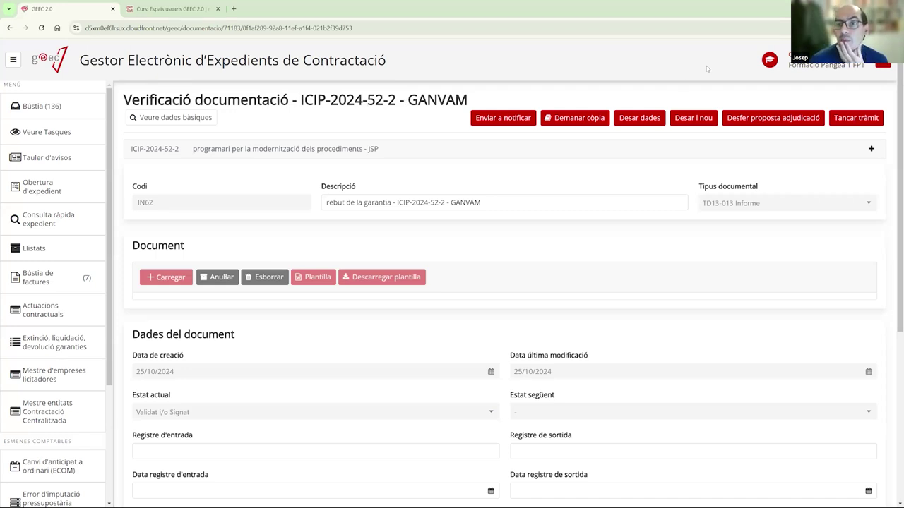
- Undo the ICIP-2024-52-2 award proposal with the reason 'Té antecedents penals'
left_click(751, 122)
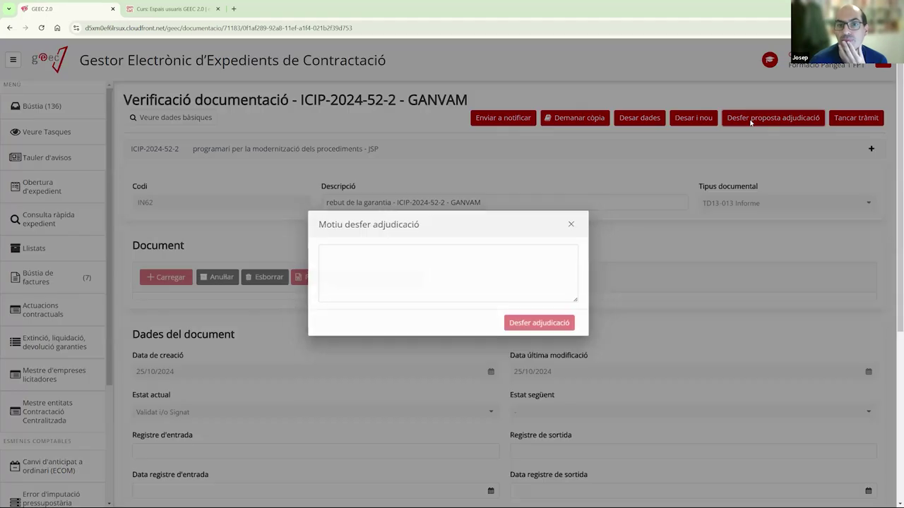
left_click(385, 271)
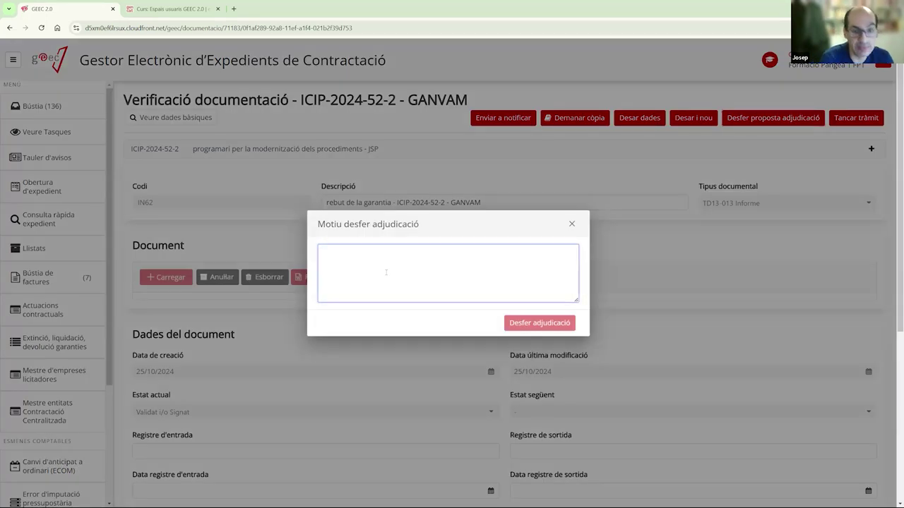
type("Té antecedents pen a")
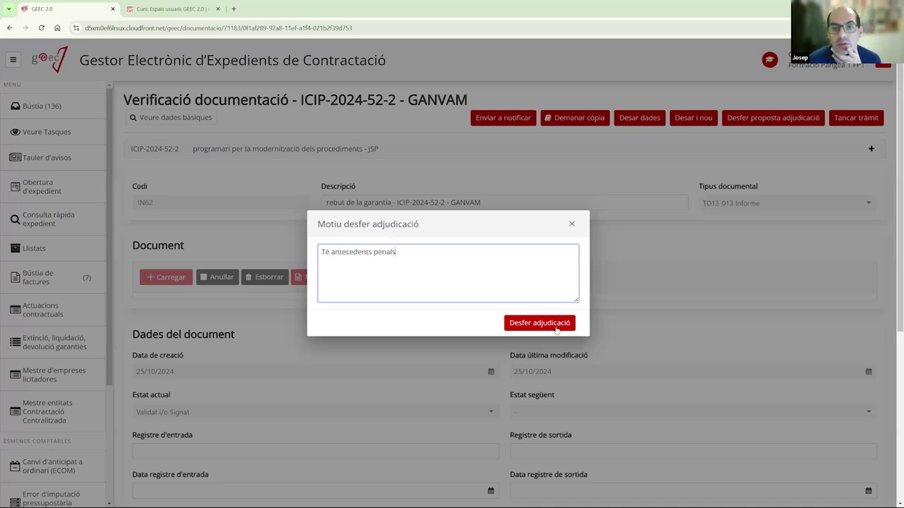
left_click(555, 329)
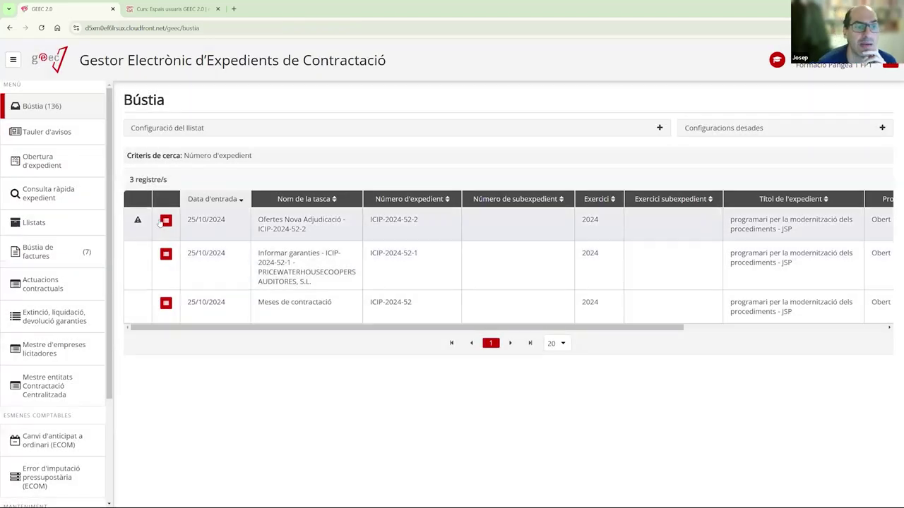
mouse_move(140, 221)
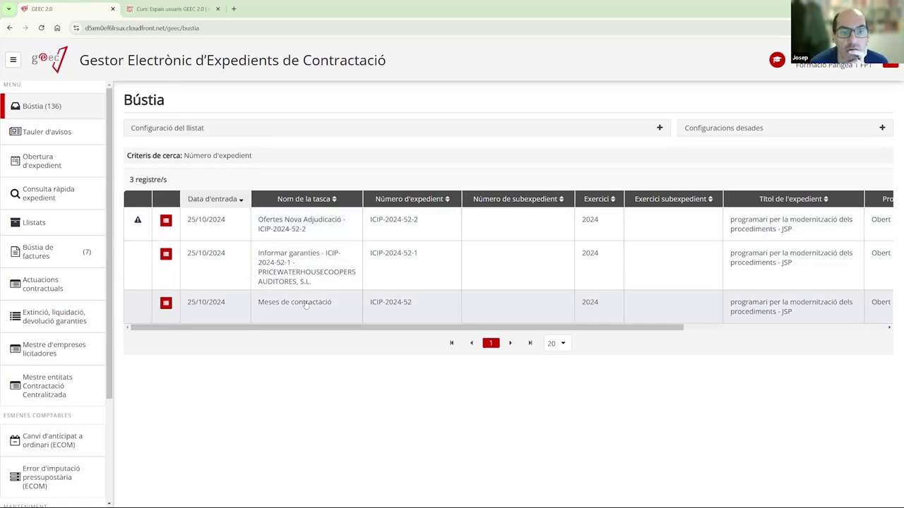
- Open Ofertes Nova Adjudicació and review the GANVAM offer without changing it
left_click(299, 232)
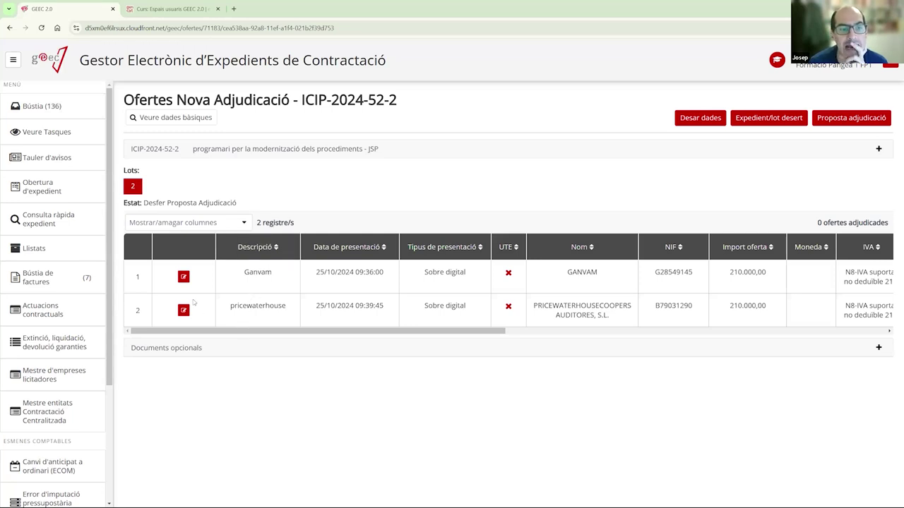
left_click(185, 277)
scroll(325, 319, "down", 3)
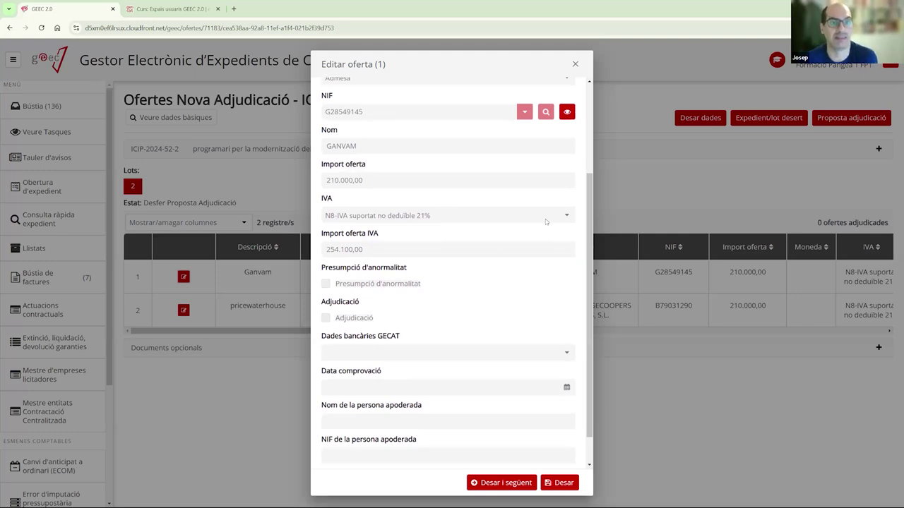
scroll(471, 254, "up", 1)
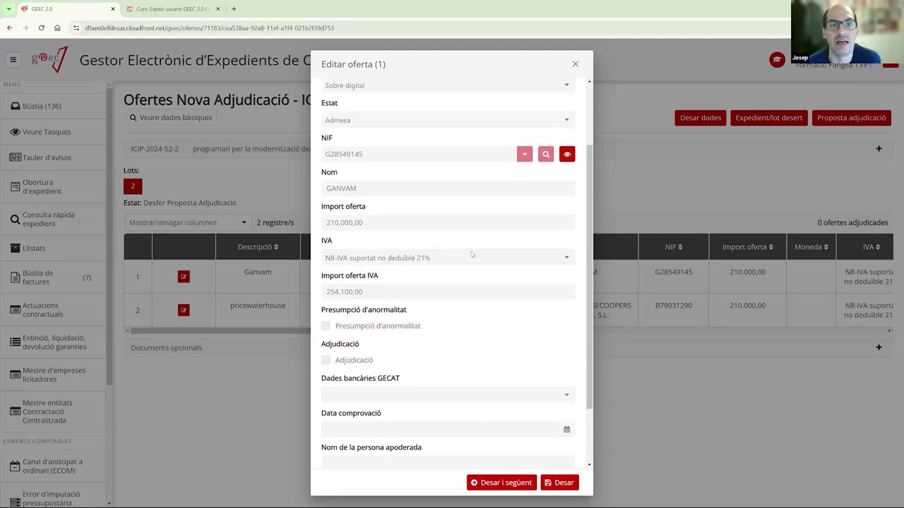
scroll(471, 256, "up", 2)
left_click(574, 64)
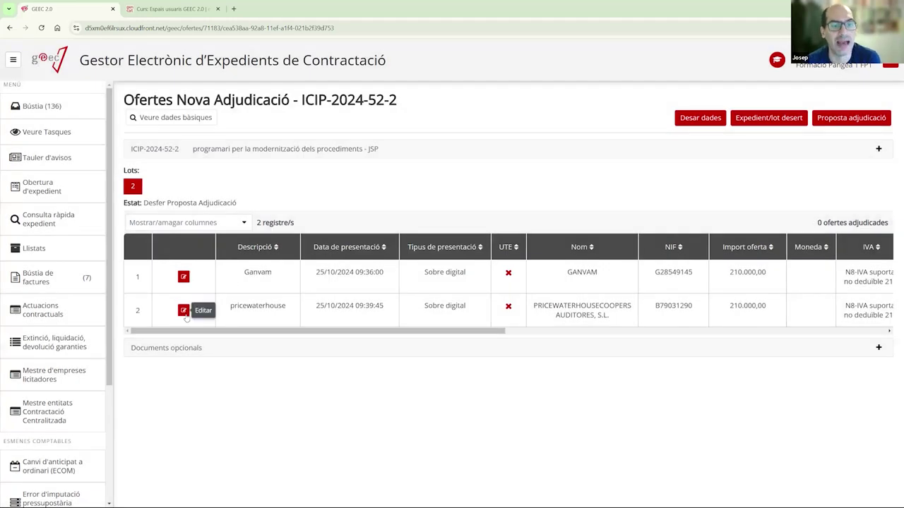
- Mark the PricewaterhouseCoopers offer as awarded, save it, and submit the new award proposal
left_click(184, 314)
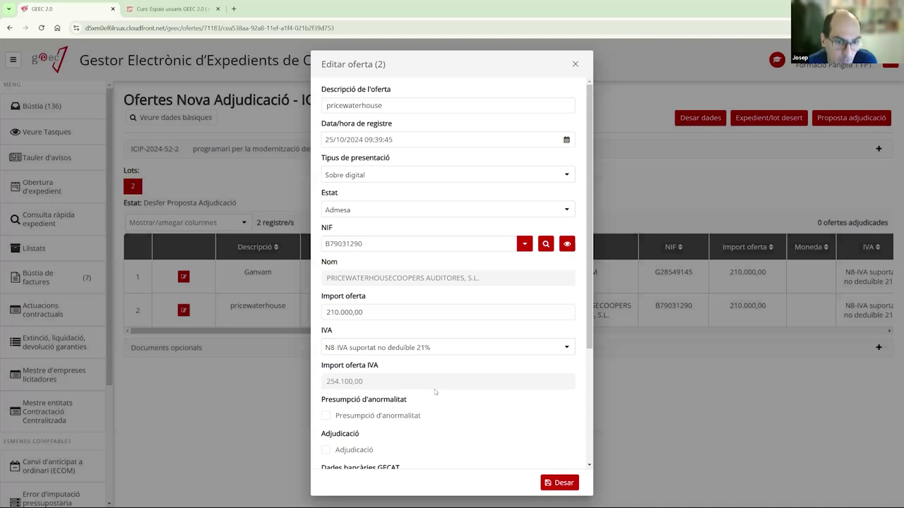
left_click(326, 451)
scroll(460, 456, "down", 2)
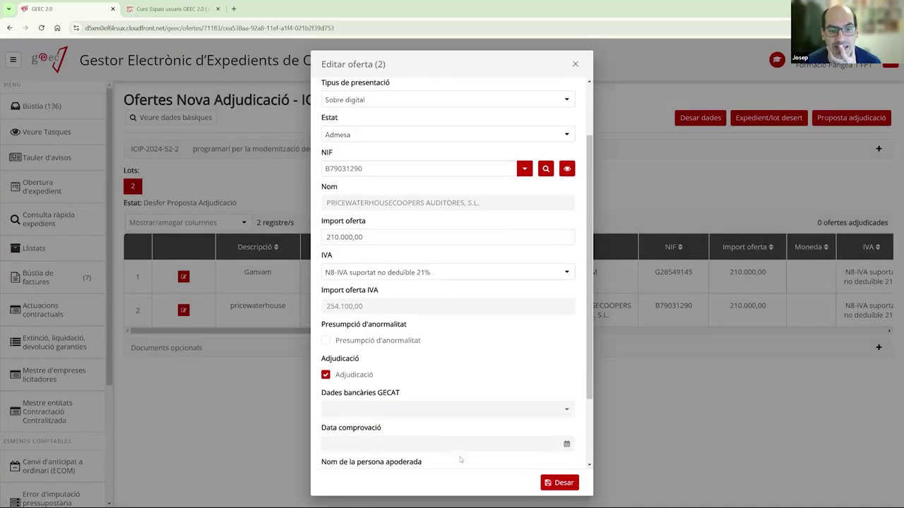
left_click(558, 483)
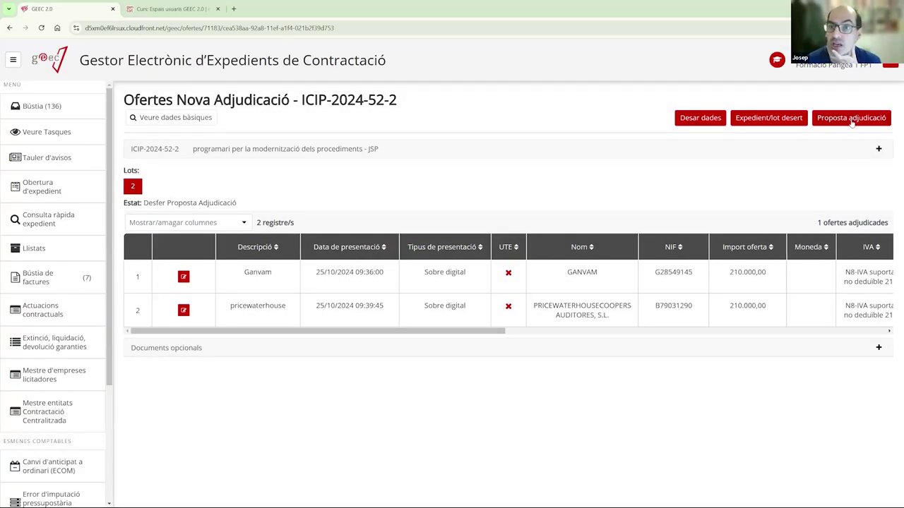
left_click(851, 119)
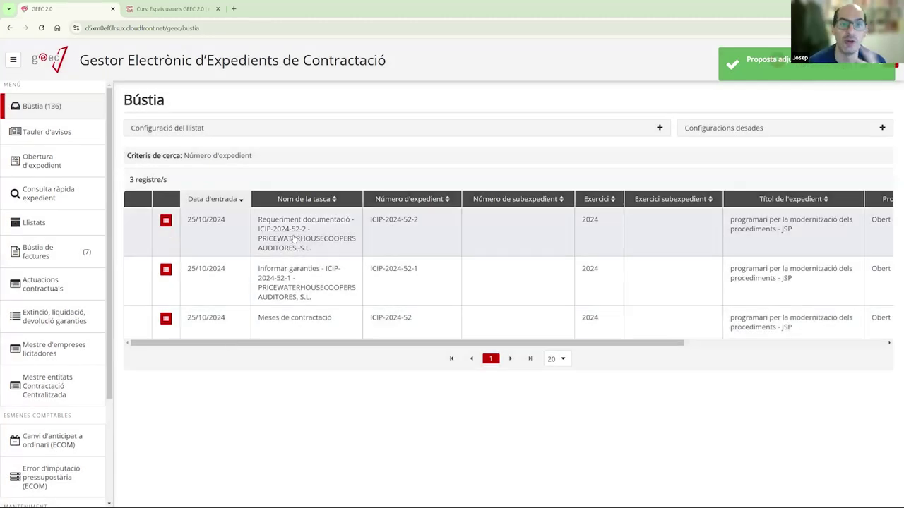
- Skip the PricewaterhouseCoopers documentation request and open its ICIP-2024-52-2 verification task
left_click(292, 240)
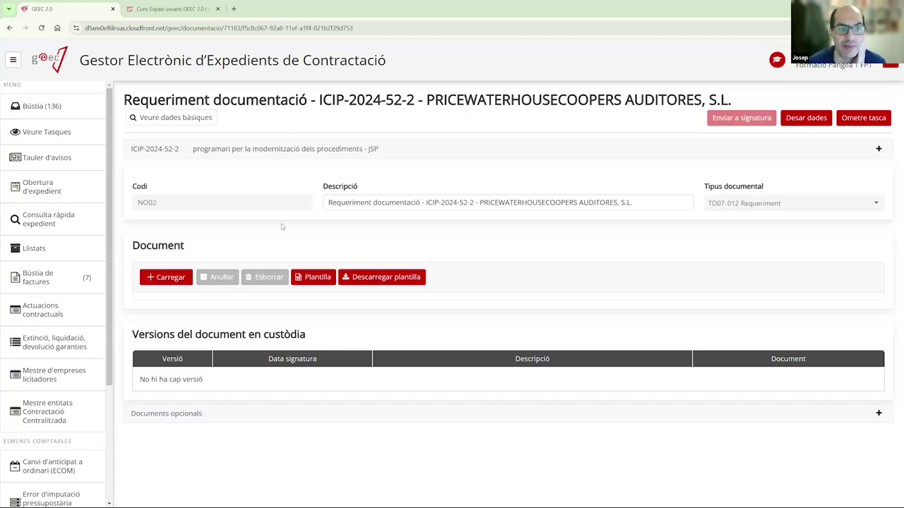
left_click(874, 120)
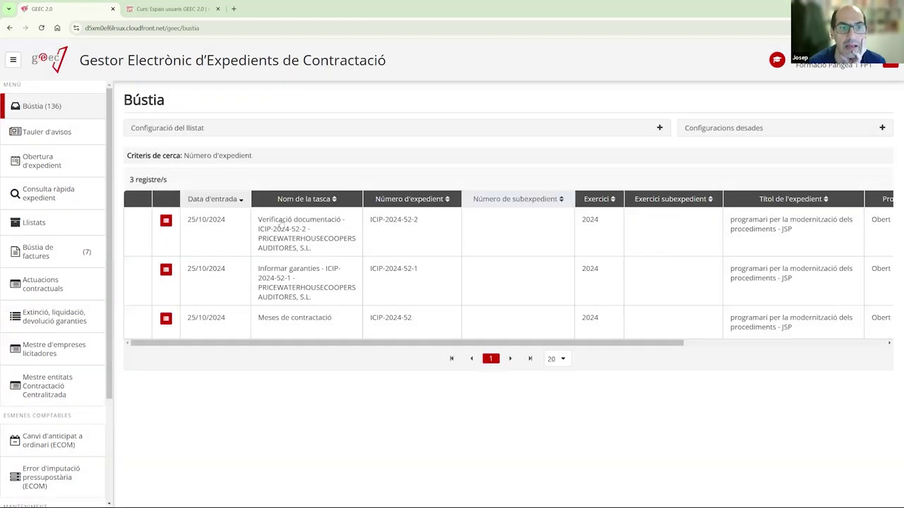
left_click(269, 242)
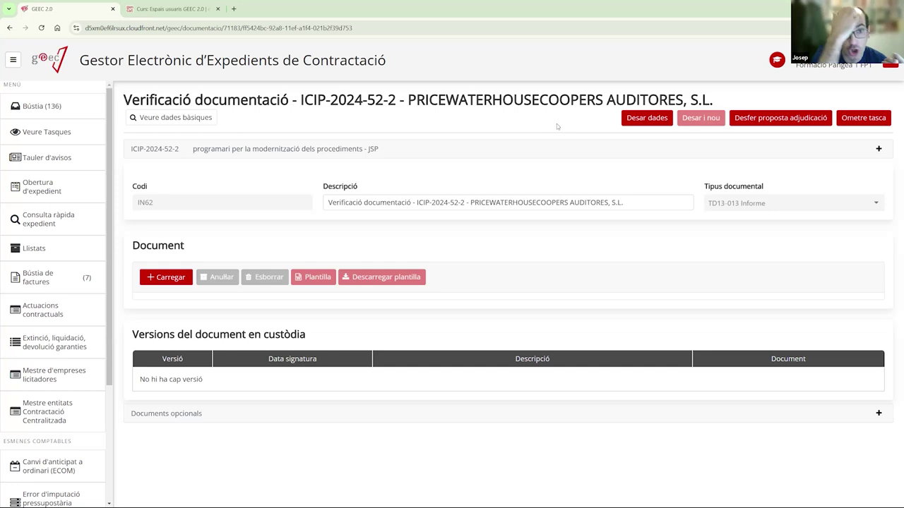
- Describe the document as 'rebut de la garantia', upload ProvaDocumentSignat.pdf, and close the verification task
left_click(177, 278)
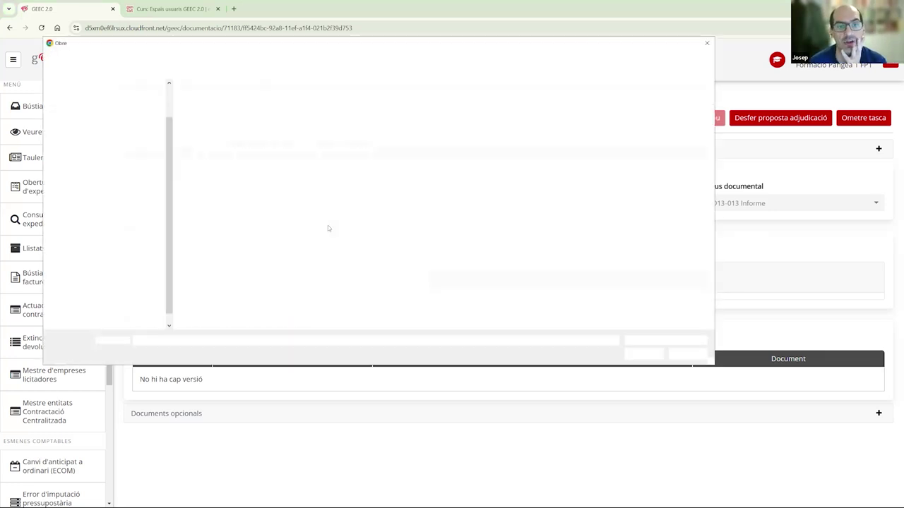
left_click(687, 354)
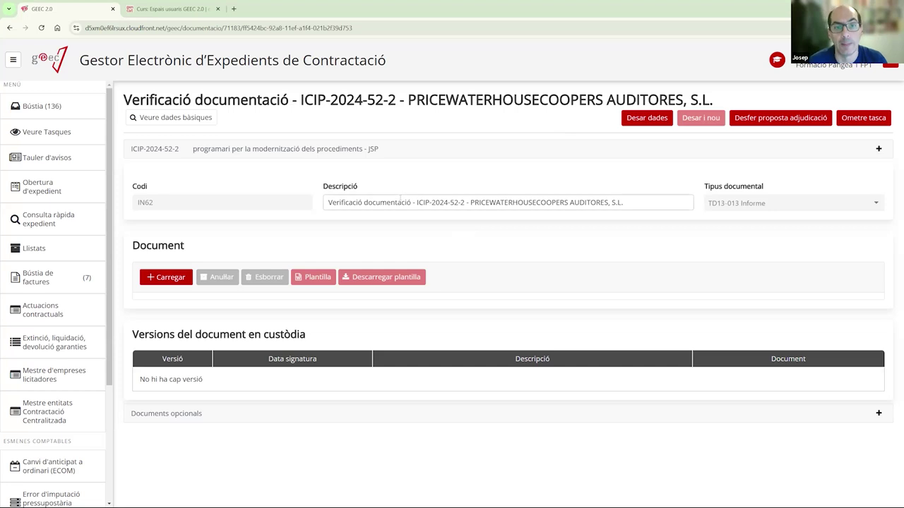
left_click_drag(411, 202, 284, 202)
type("rebut")
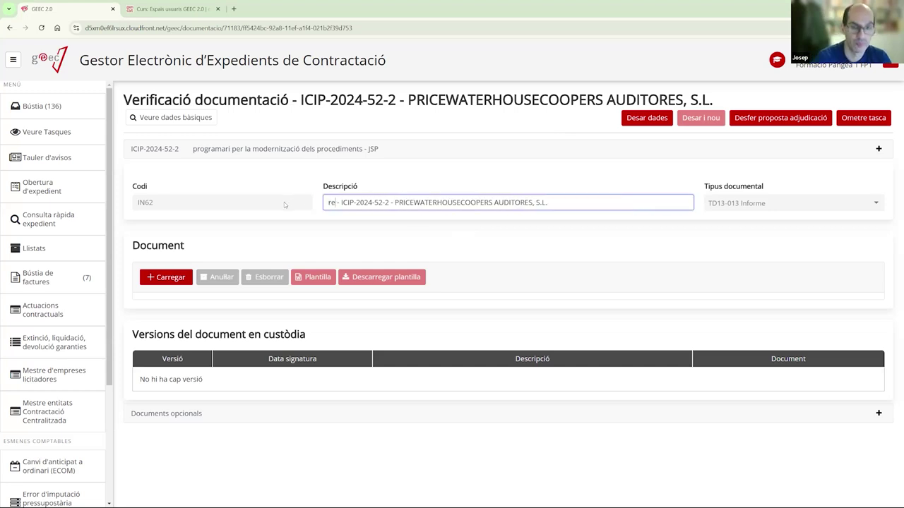
type(" de la garantia")
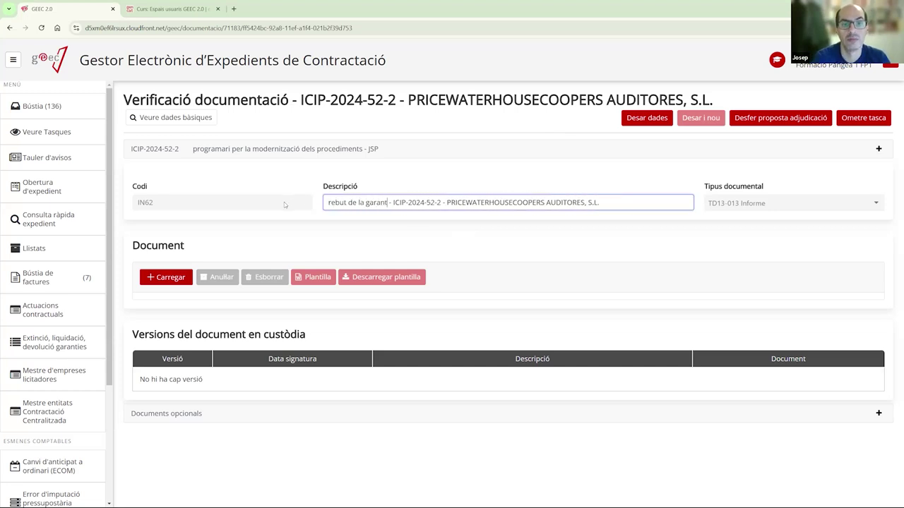
left_click(165, 278)
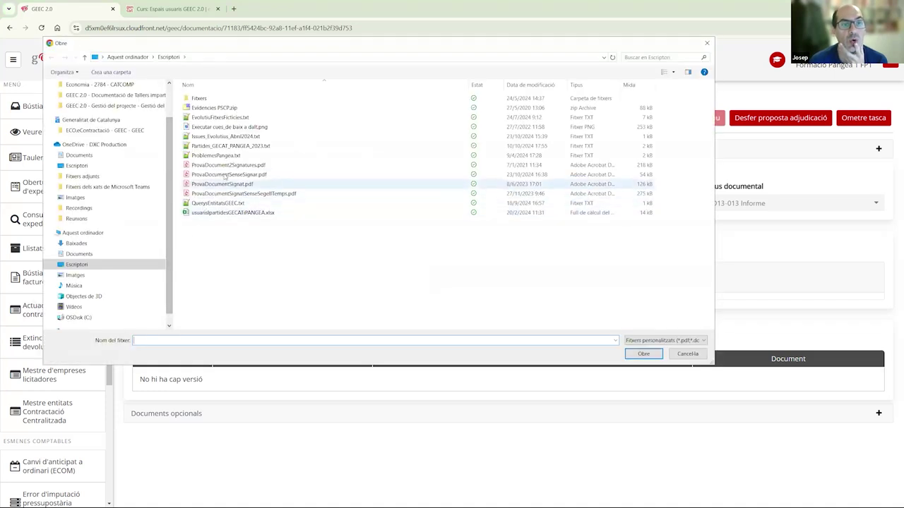
double_click(218, 184)
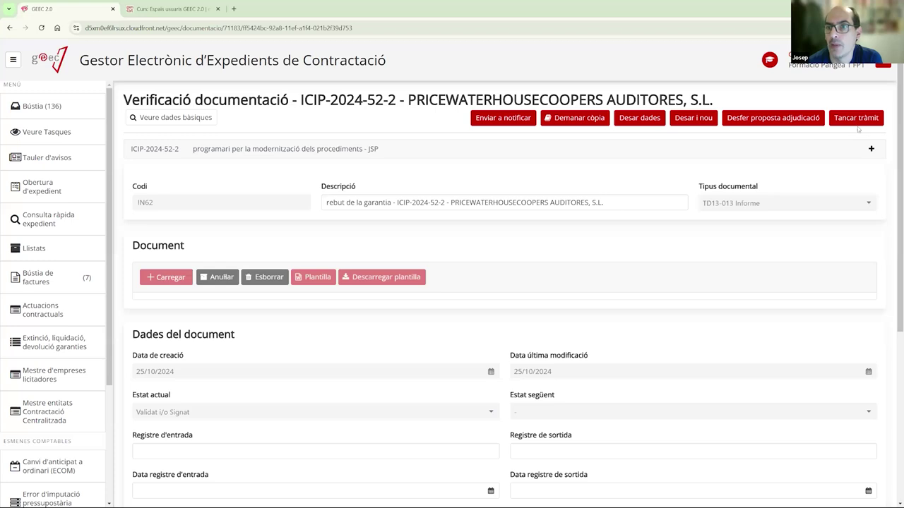
left_click(856, 121)
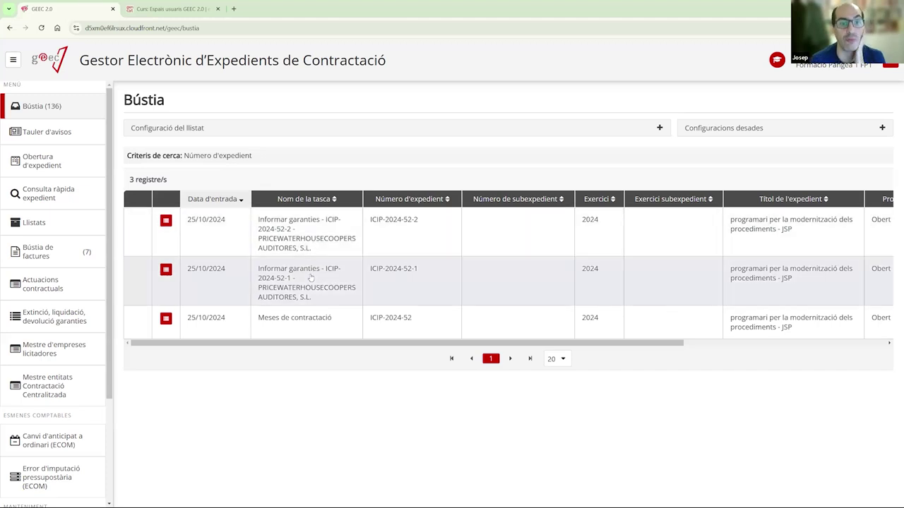
- Open the ICIP-2024-52-1 guarantee task and edit lot 1's guarantee record
left_click(311, 278)
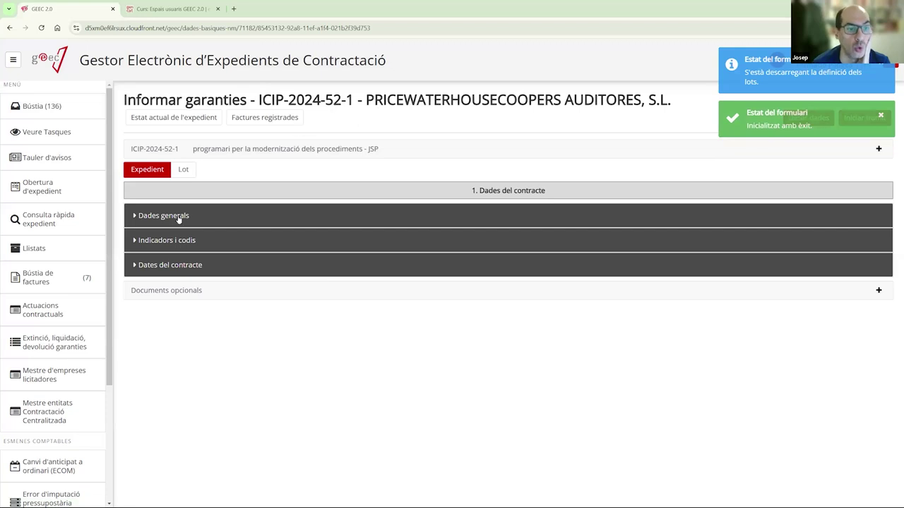
left_click(189, 170)
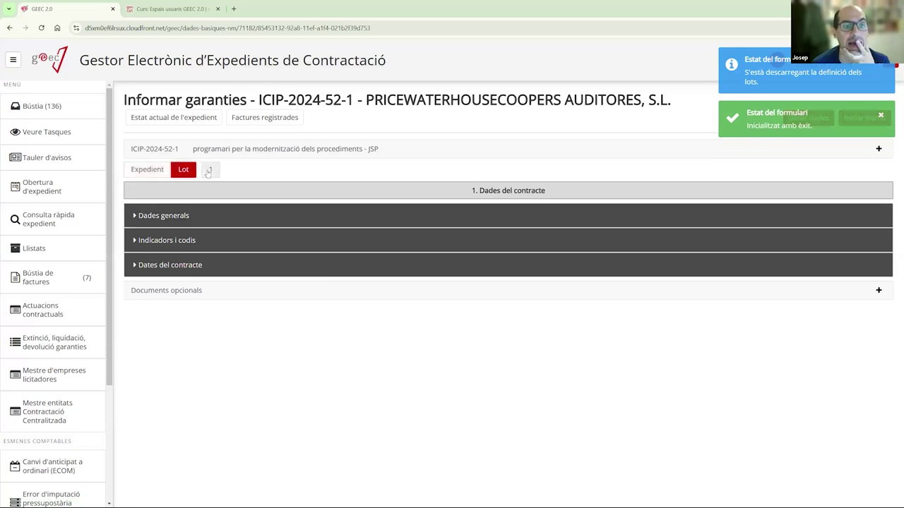
left_click(209, 171)
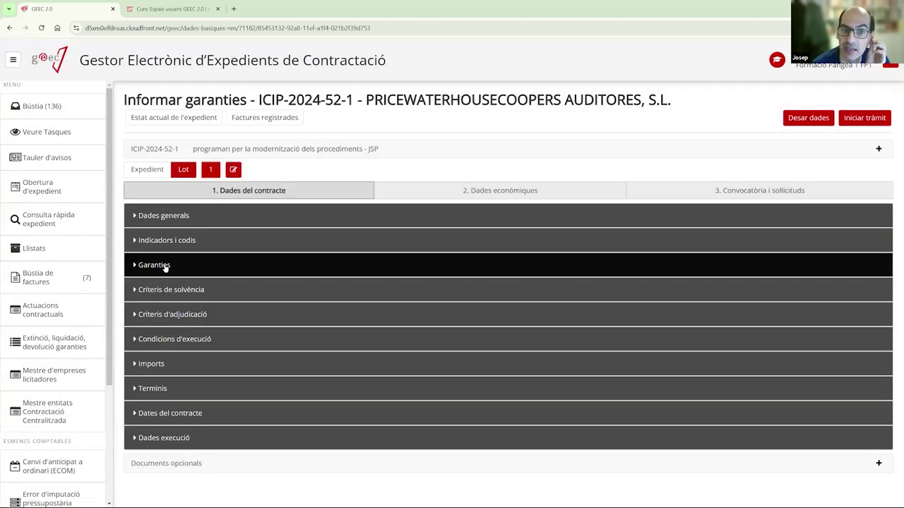
left_click(164, 266)
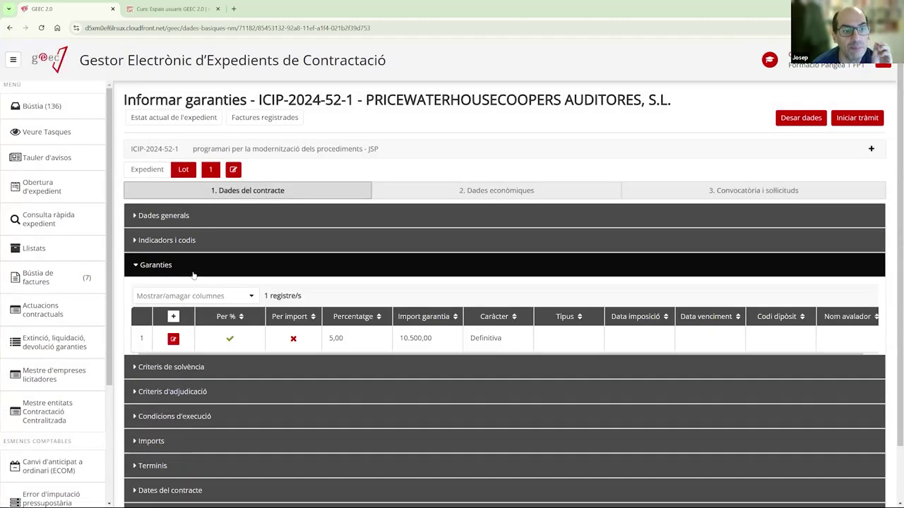
scroll(272, 300, "down", 1)
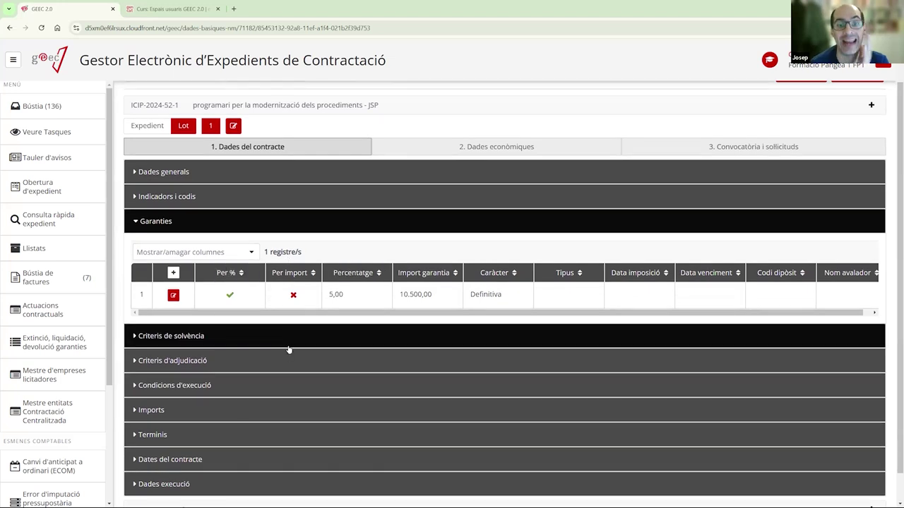
left_click(176, 296)
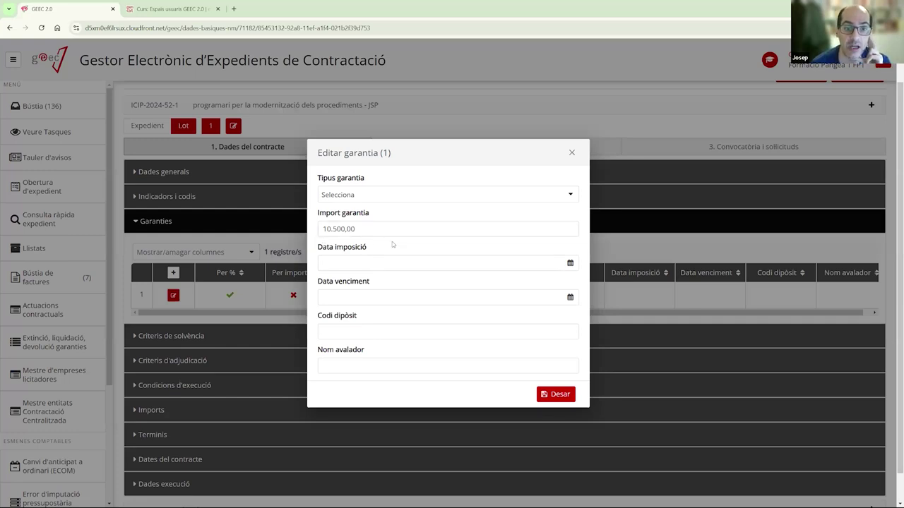
- Set the guarantee type to Metàl·lic, imposed 25/10/2024 and expiring 31/12/2024
left_click(451, 195)
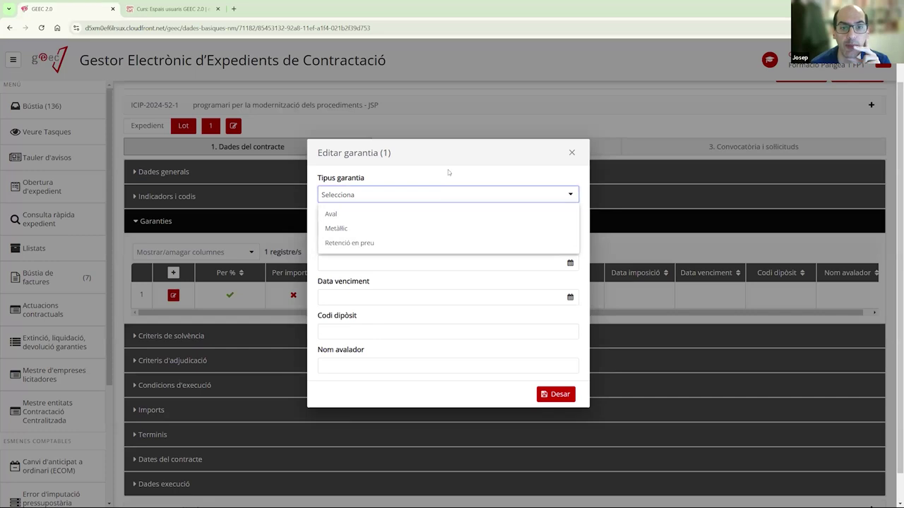
left_click(448, 169)
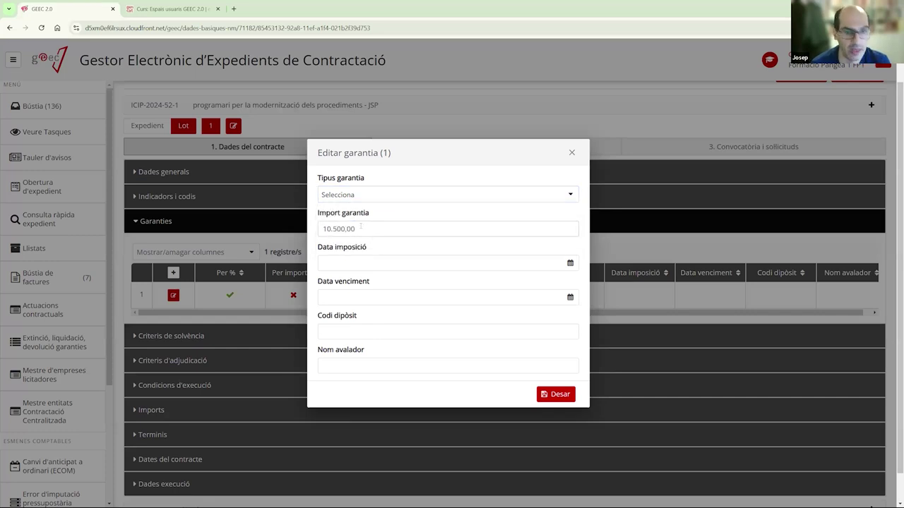
left_click(445, 194)
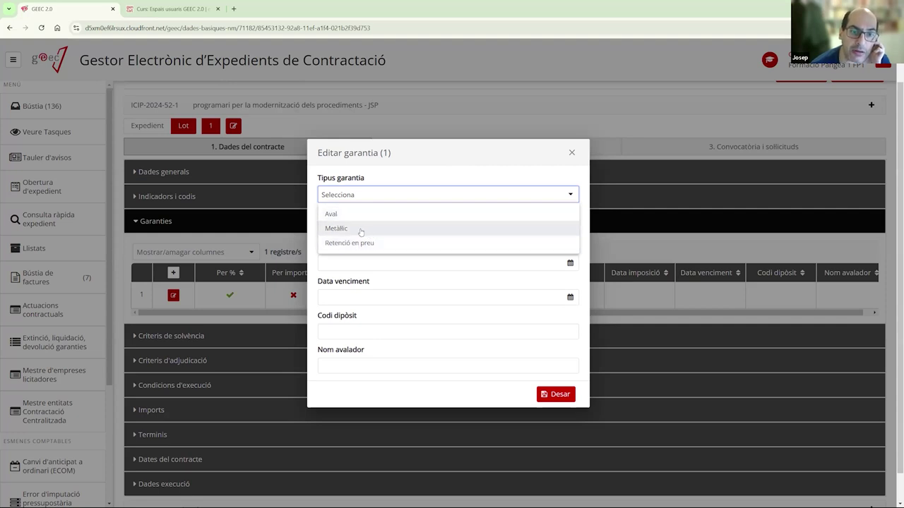
left_click(360, 230)
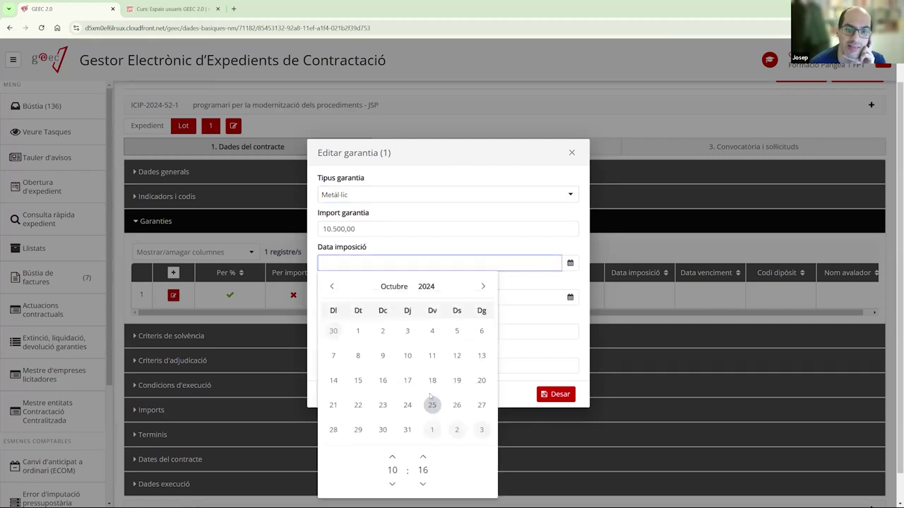
left_click(432, 405)
left_click(368, 299)
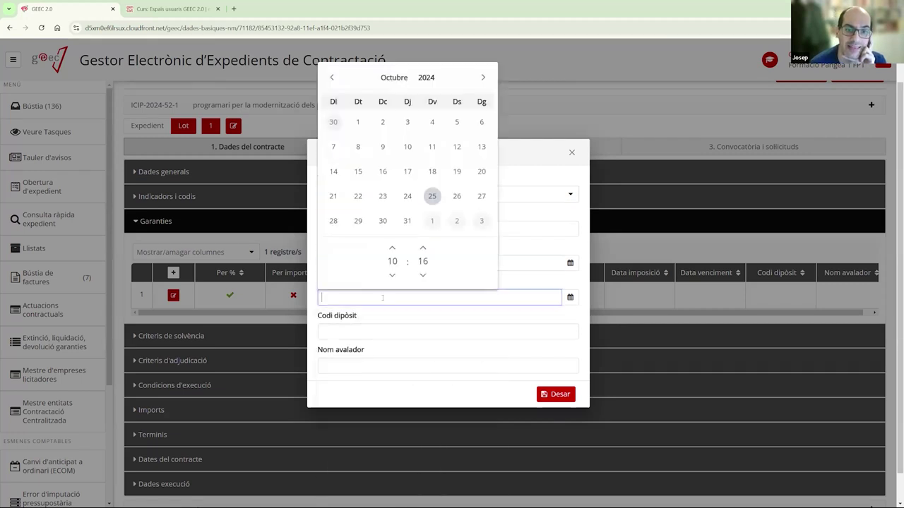
left_click(483, 77)
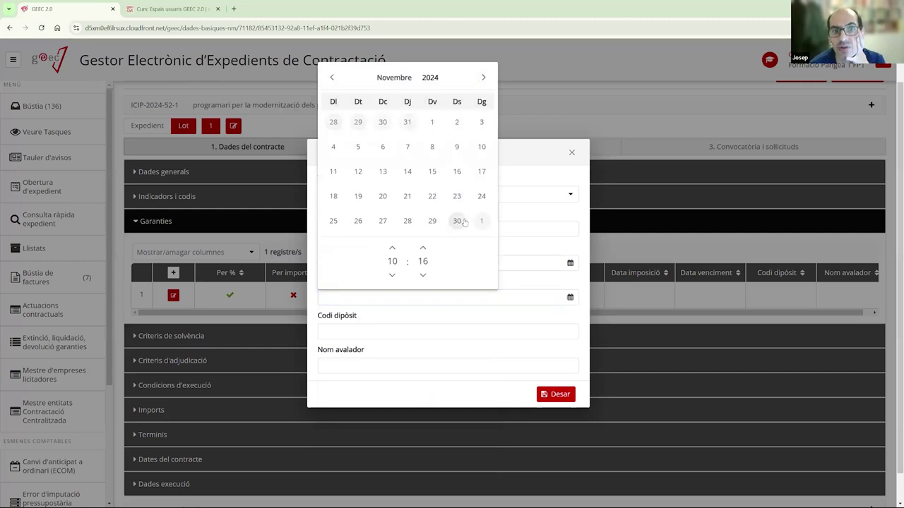
left_click(483, 77)
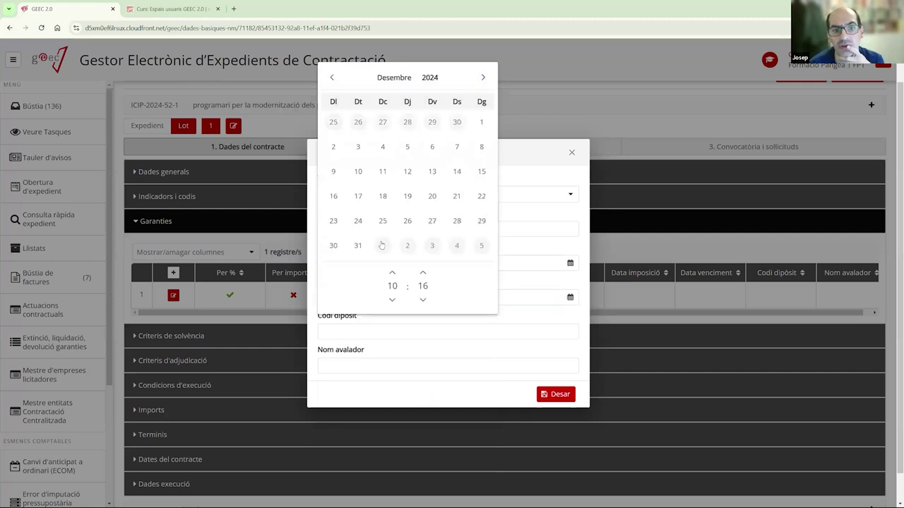
left_click(358, 245)
- Enter deposit code 5344534 and save the guarantee
left_click(346, 331)
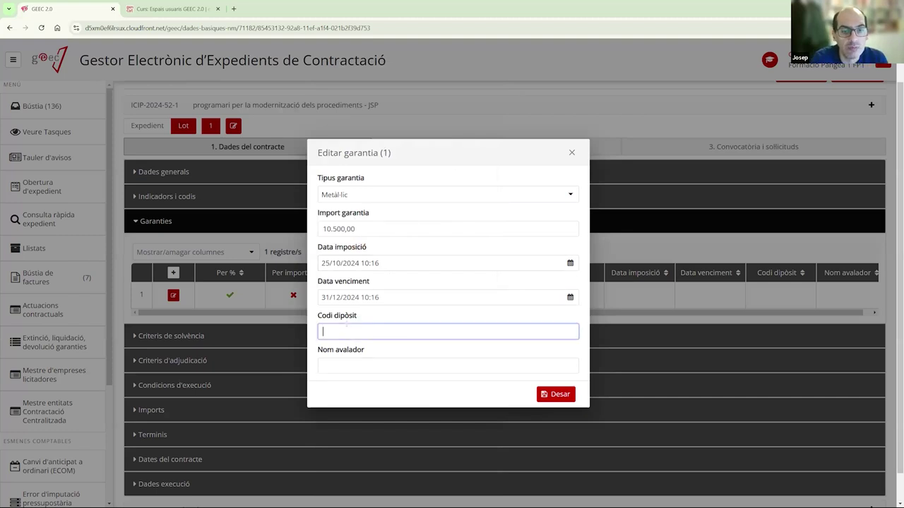
type("5344534")
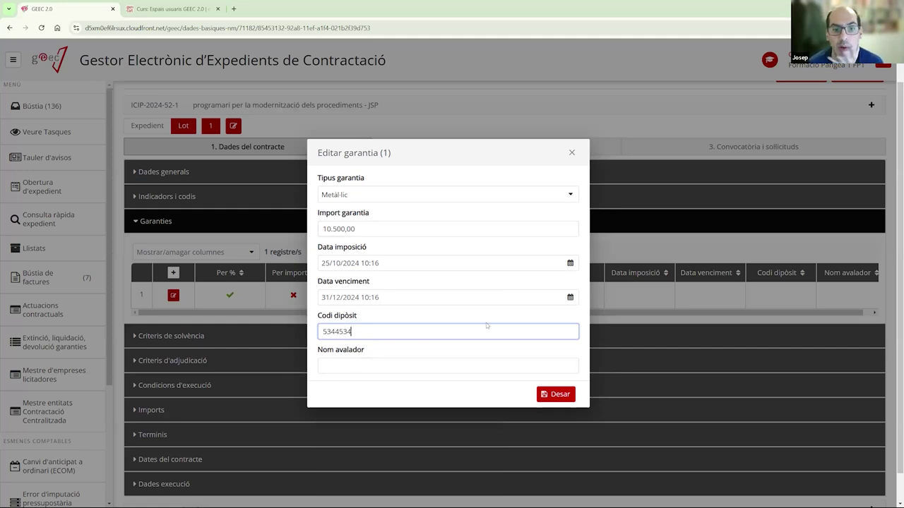
left_click(564, 397)
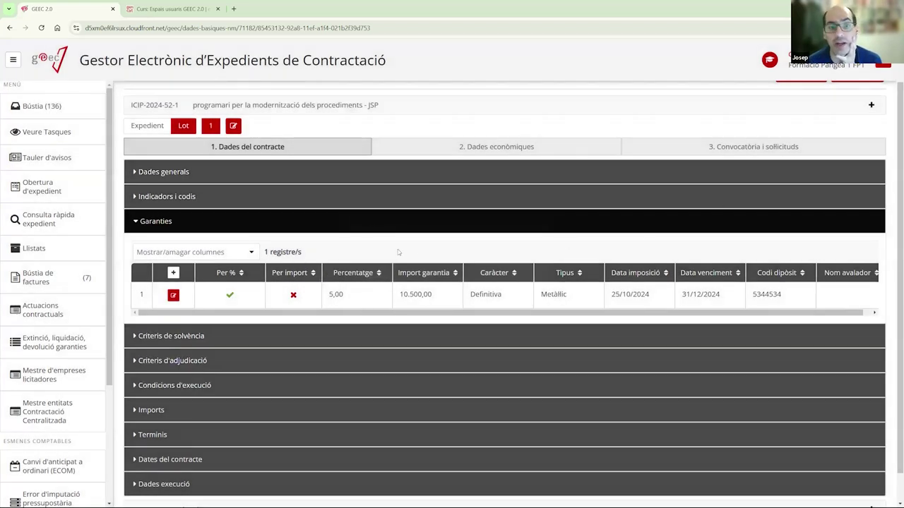
scroll(398, 252, "up", 1)
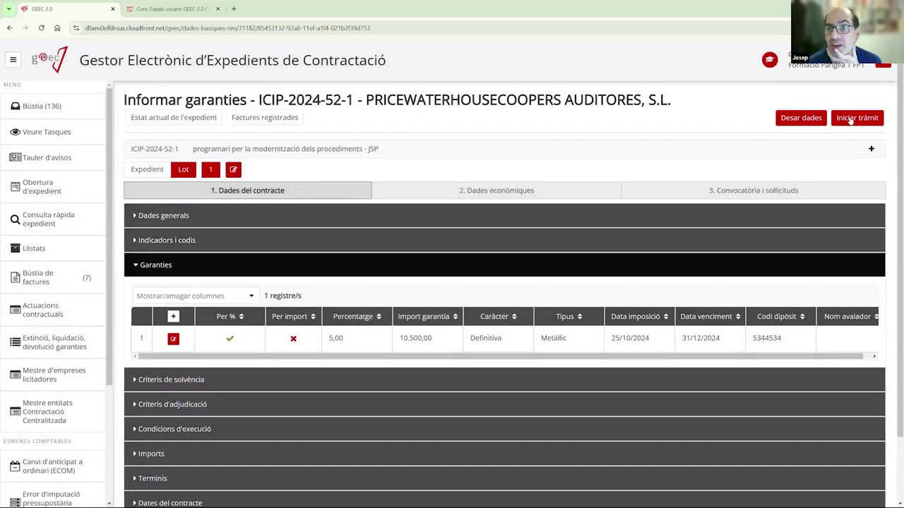
- Start the ICIP-2024-52-1 guarantee procedure and edit lot 2's guarantee record in ICIP-2024-52-2
left_click(852, 120)
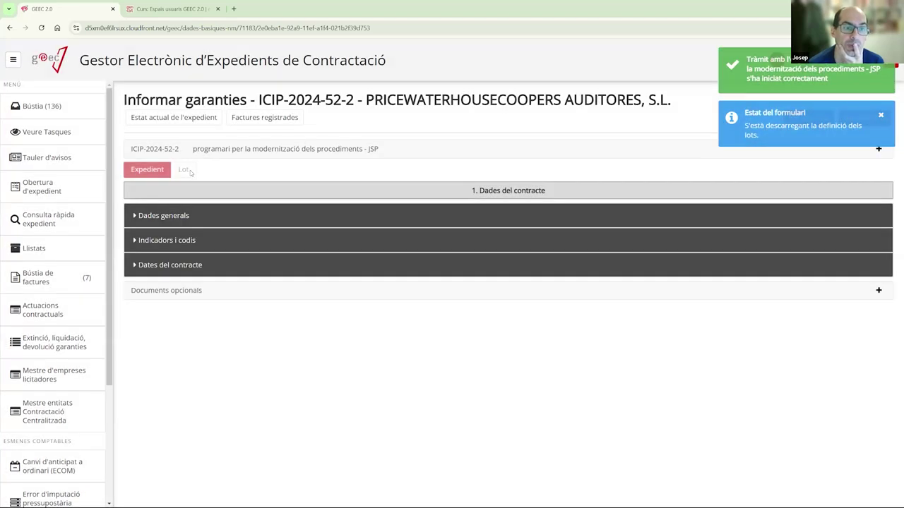
left_click(185, 170)
left_click(211, 170)
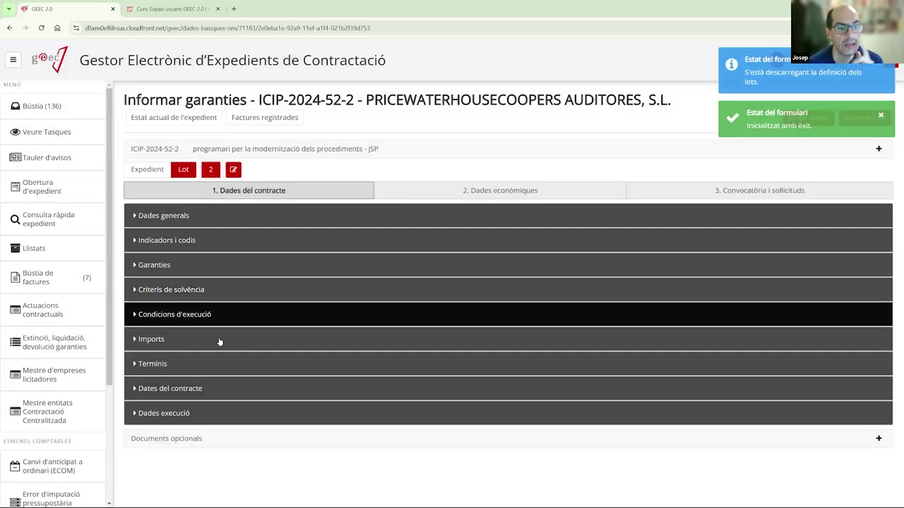
left_click(197, 273)
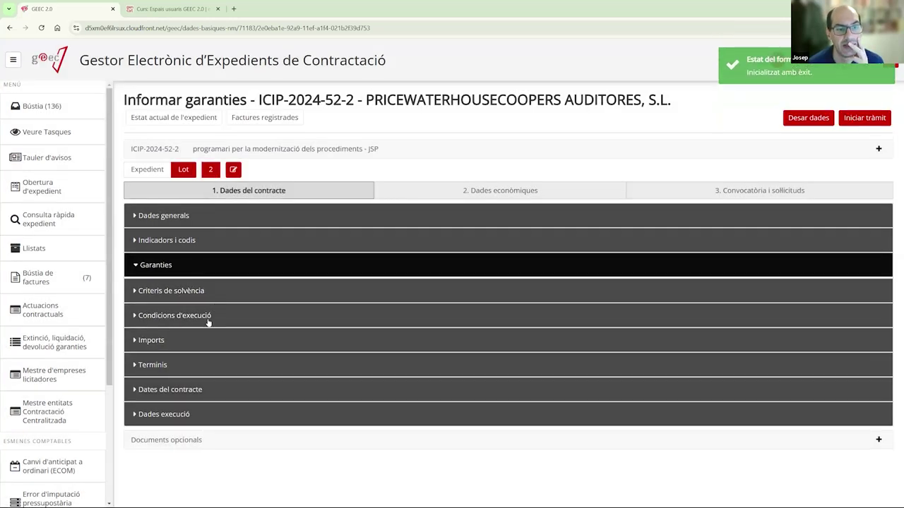
left_click(174, 339)
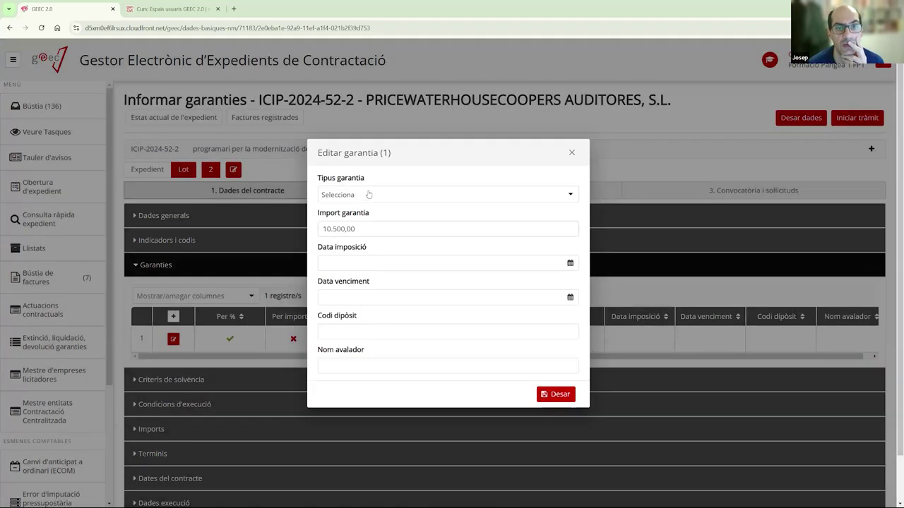
- Save lot 2's guarantee as Retenció en preu, 25/10/2024 to 31/10/2024, deposit code 5346345
left_click(368, 195)
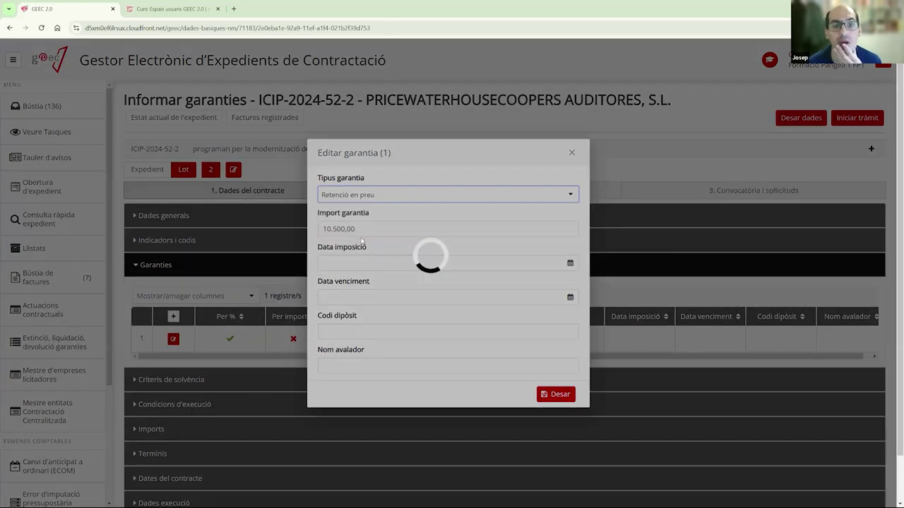
left_click(360, 242)
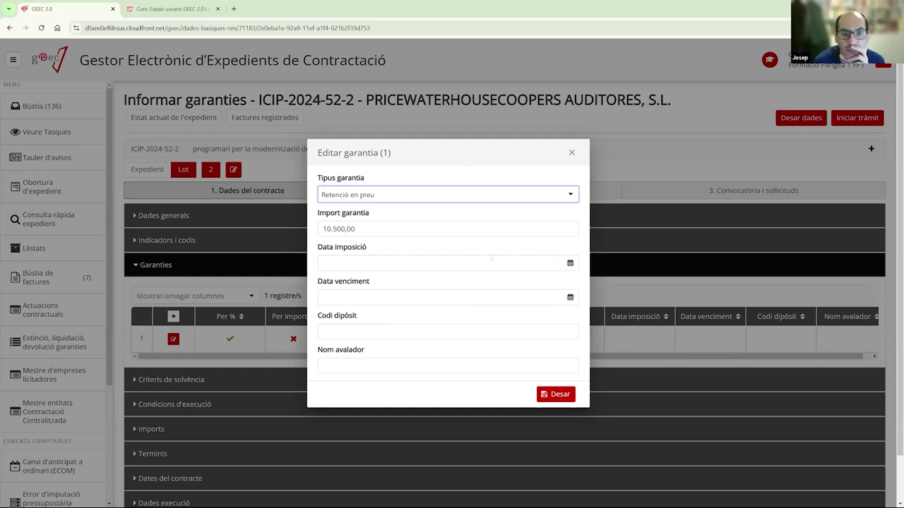
left_click(569, 263)
left_click(432, 405)
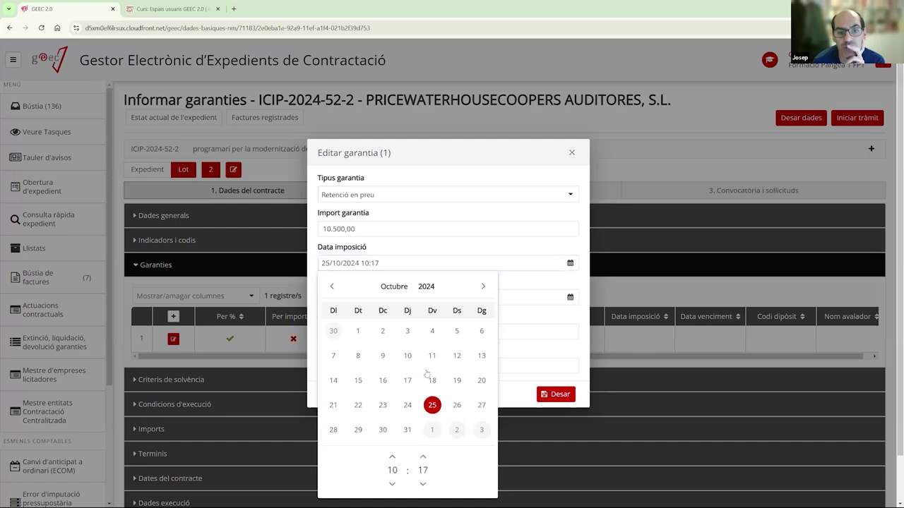
left_click(569, 297)
left_click(408, 221)
left_click(341, 330)
type("5346345")
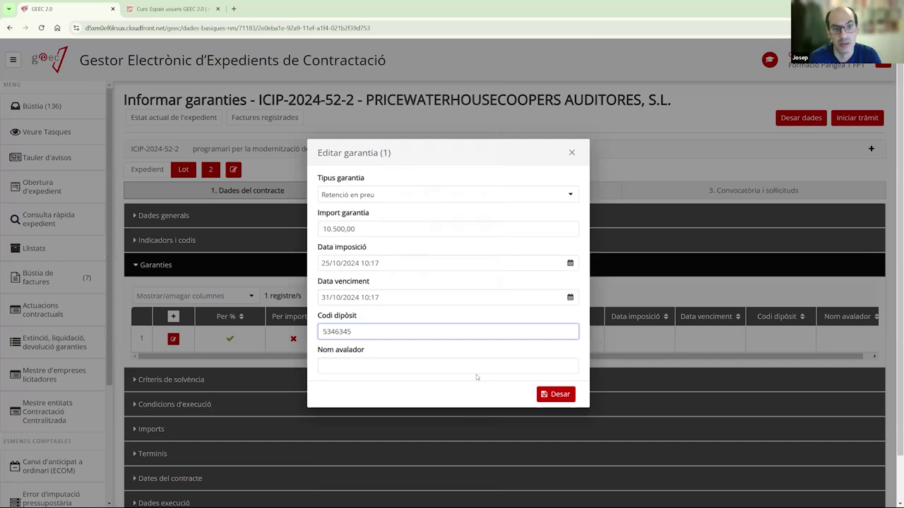
left_click(555, 394)
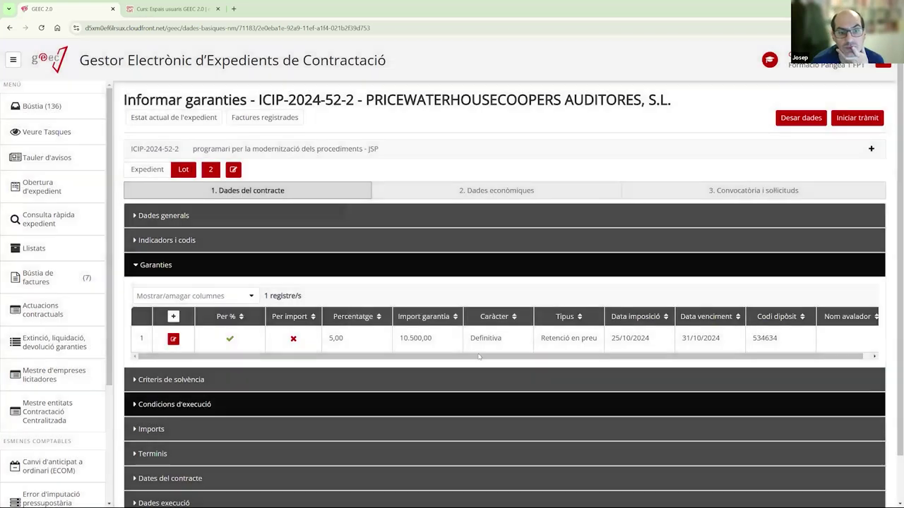
- Start the ICIP-2024-52-2 guarantee procedure and review the lot options in Tipus resolució adjudicació
left_click(862, 122)
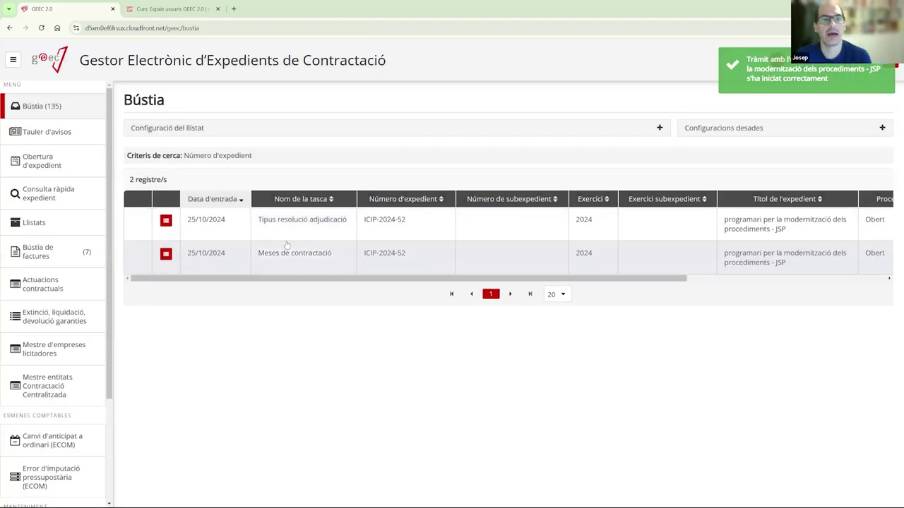
left_click(284, 227)
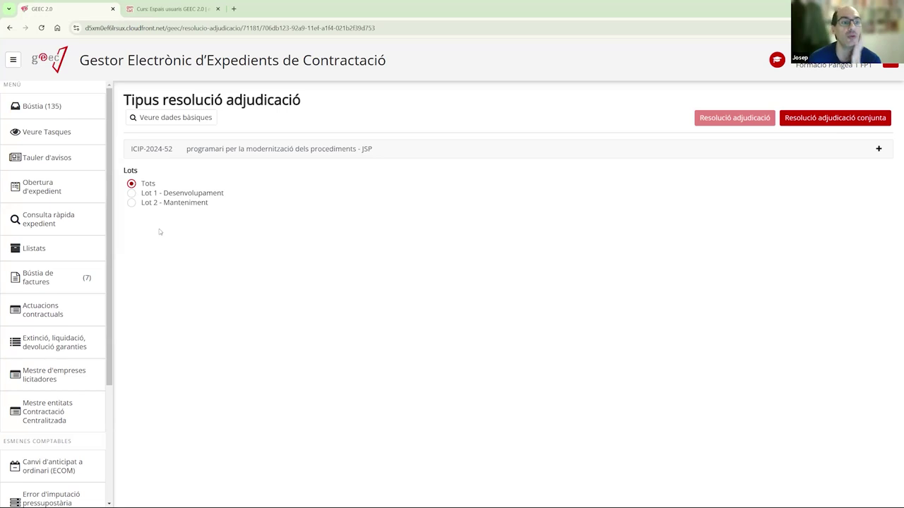
left_click(131, 193)
left_click(132, 204)
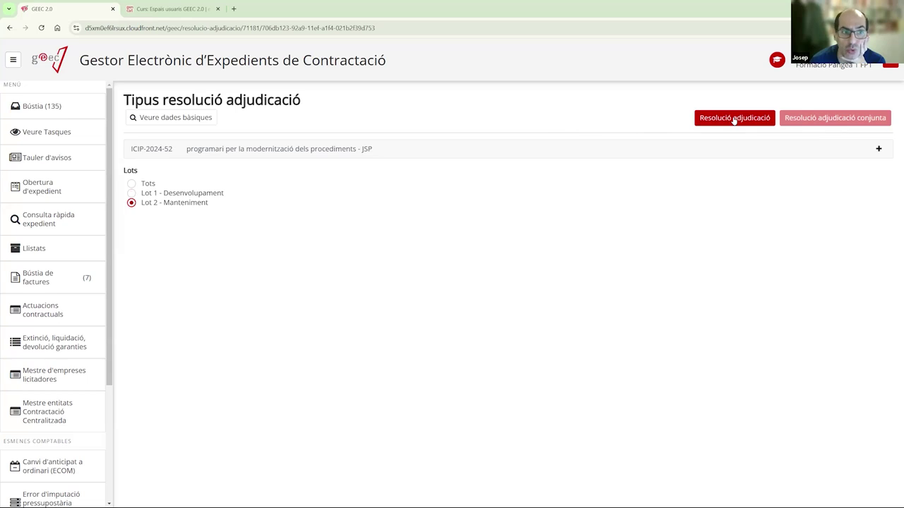
left_click(131, 193)
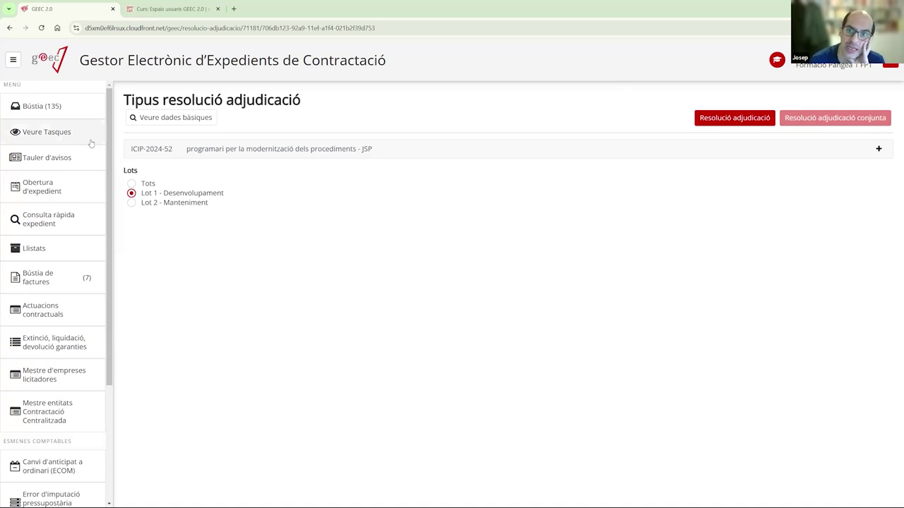
- Choose Tots to generate a joint award resolution, then open the Resolució adjudicació task
left_click(132, 183)
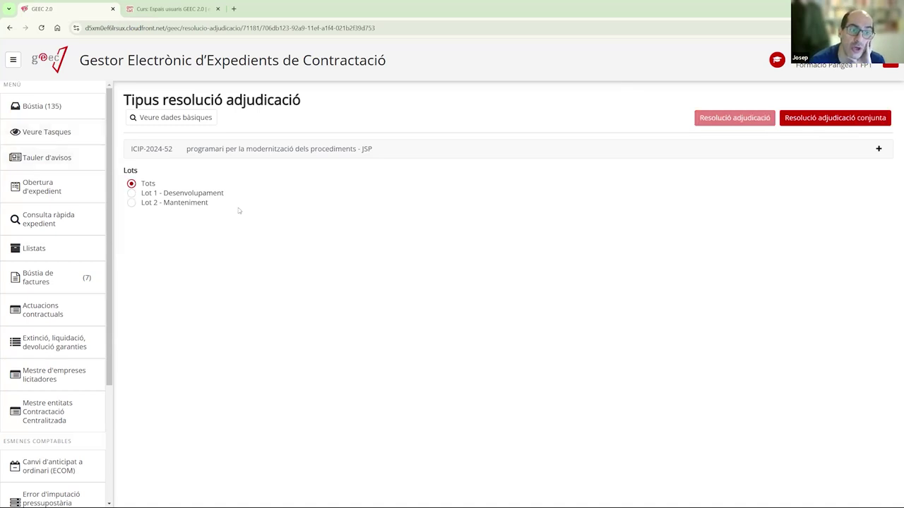
left_click(833, 120)
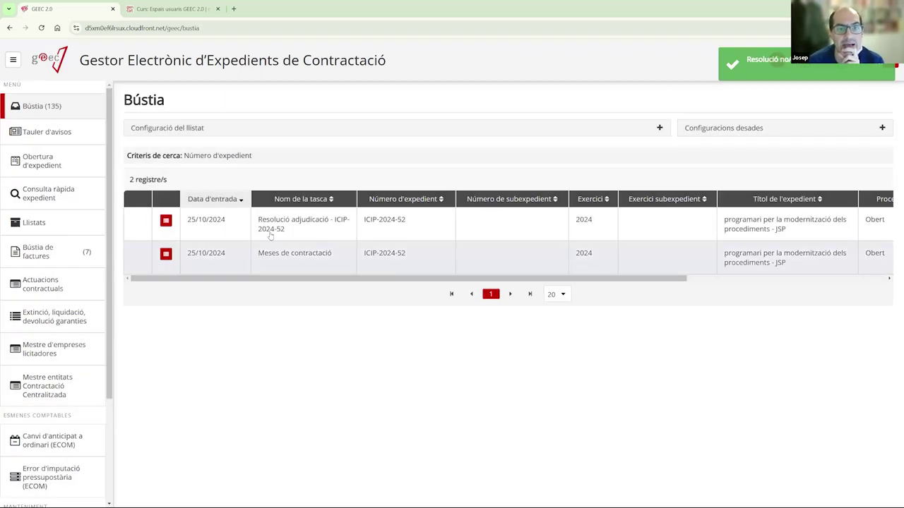
left_click(270, 236)
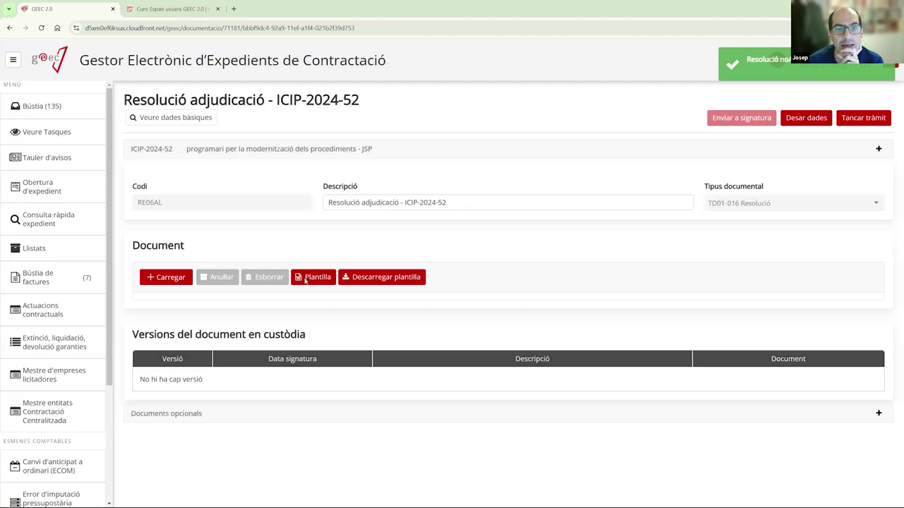
- Generate the Resolució adjudicació document from its Plantilla and open it in Word
left_click(305, 279)
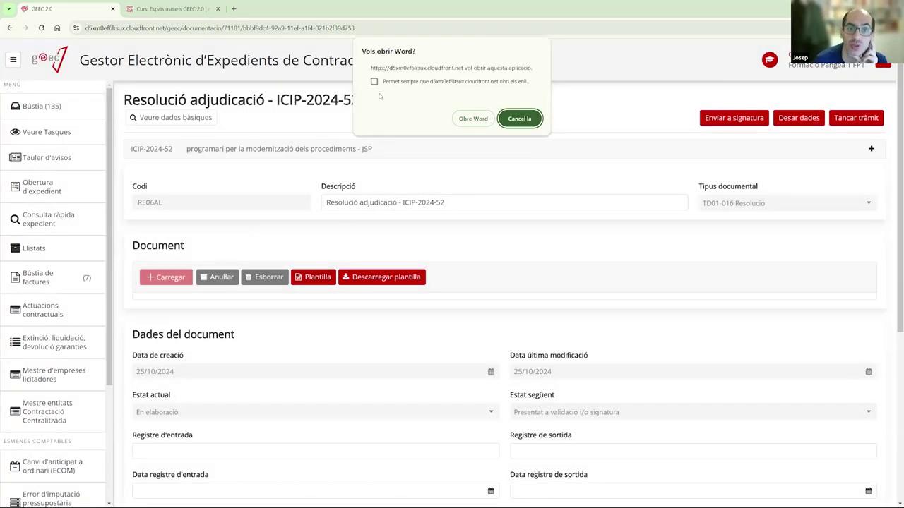
left_click(456, 119)
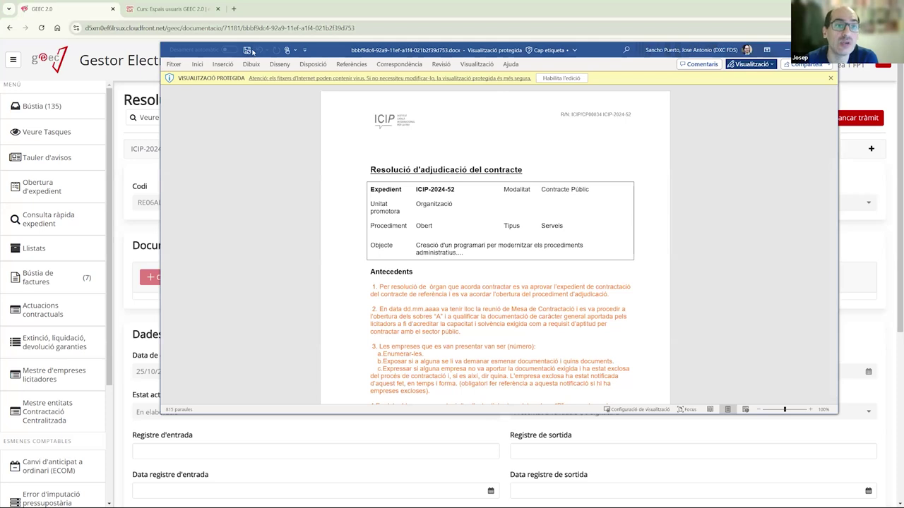
- Enable editing on the full-screen award resolution and review its date placeholder and '(Si escau:' note
left_click(567, 78)
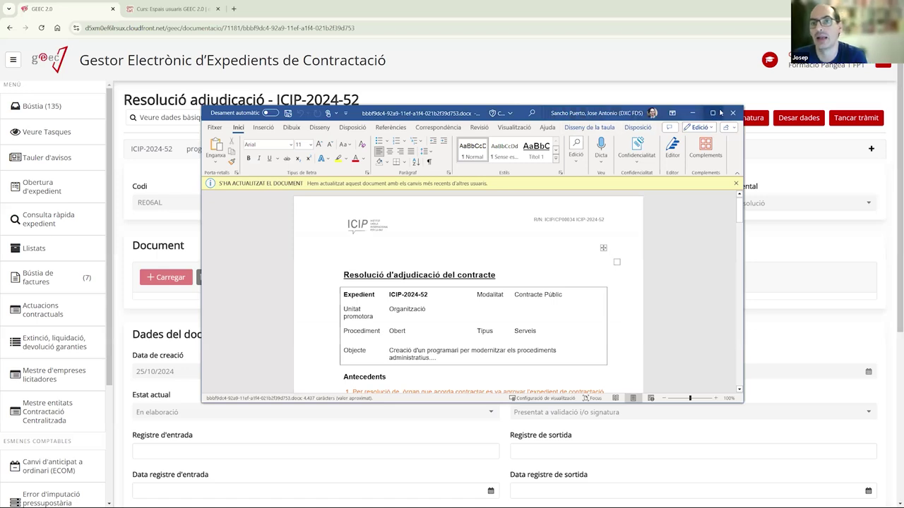
left_click(712, 114)
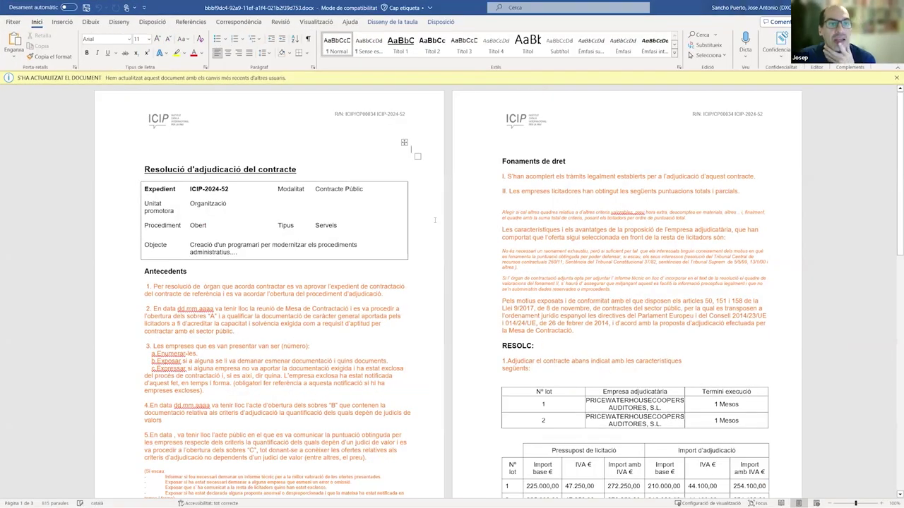
scroll(452, 283, "down", 5)
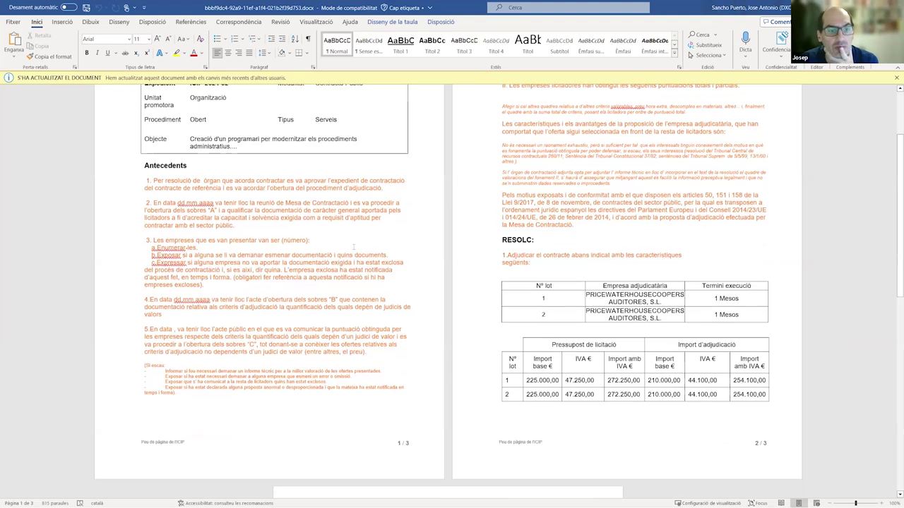
scroll(452, 282, "up", 5)
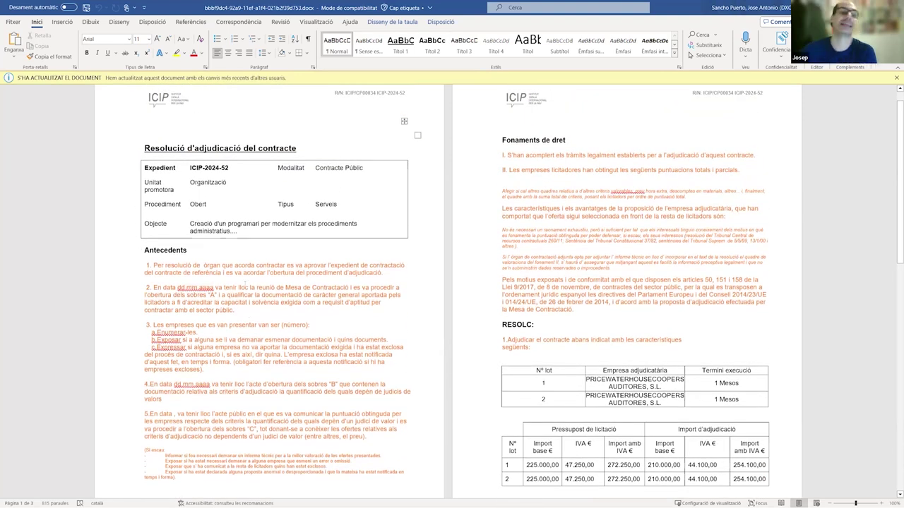
key("ctrl+shift+Right")
left_click(302, 258)
scroll(344, 259, "down", 3)
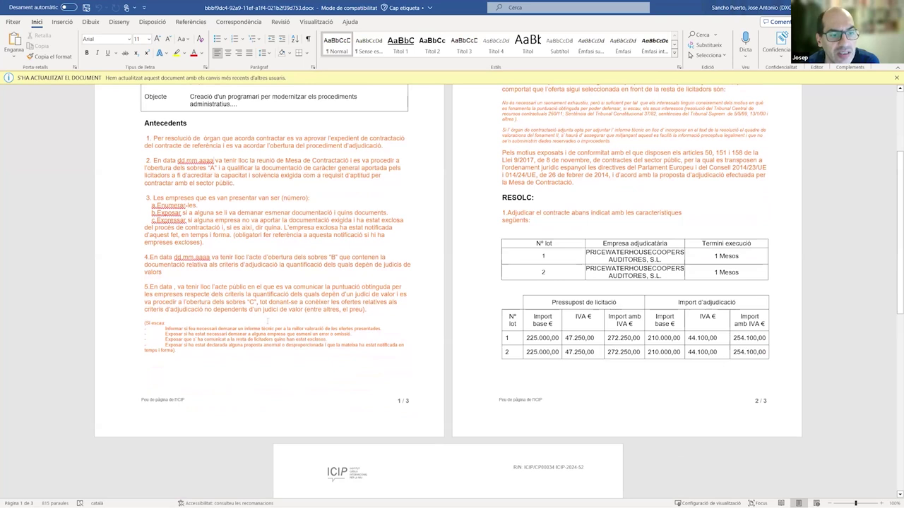
left_click_drag(144, 319, 301, 351)
scroll(583, 201, "up", 4)
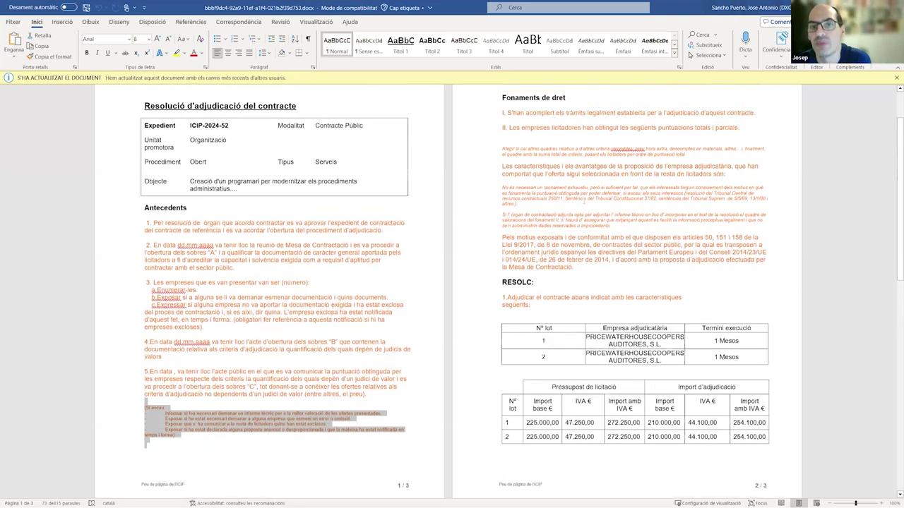
scroll(565, 247, "down", 4)
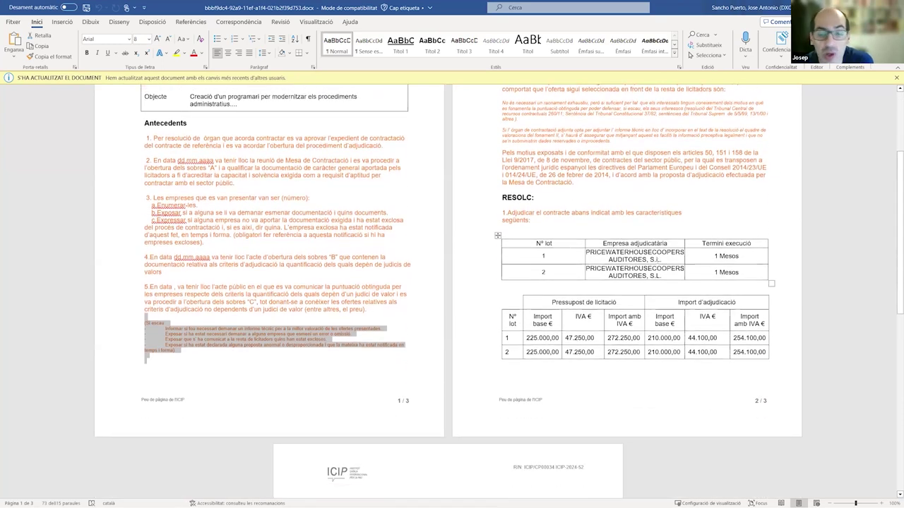
scroll(637, 277, "up", 4)
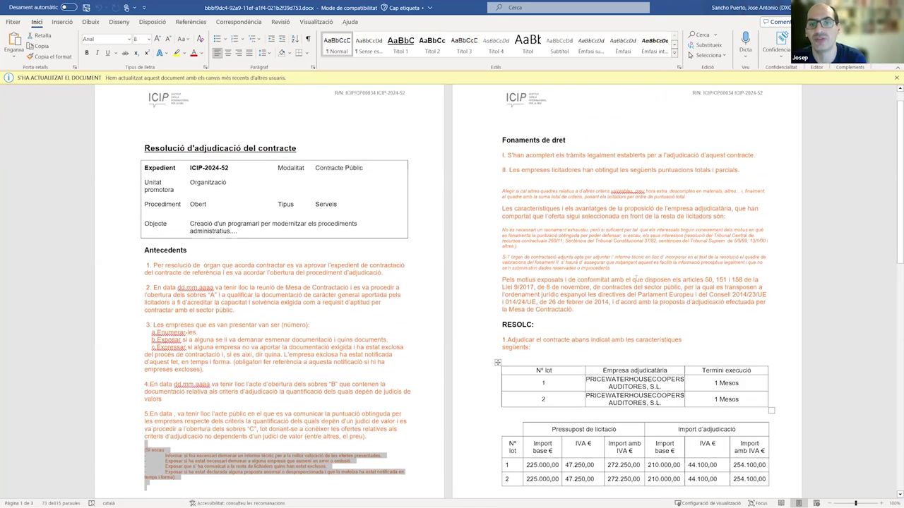
scroll(634, 276, "down", 3)
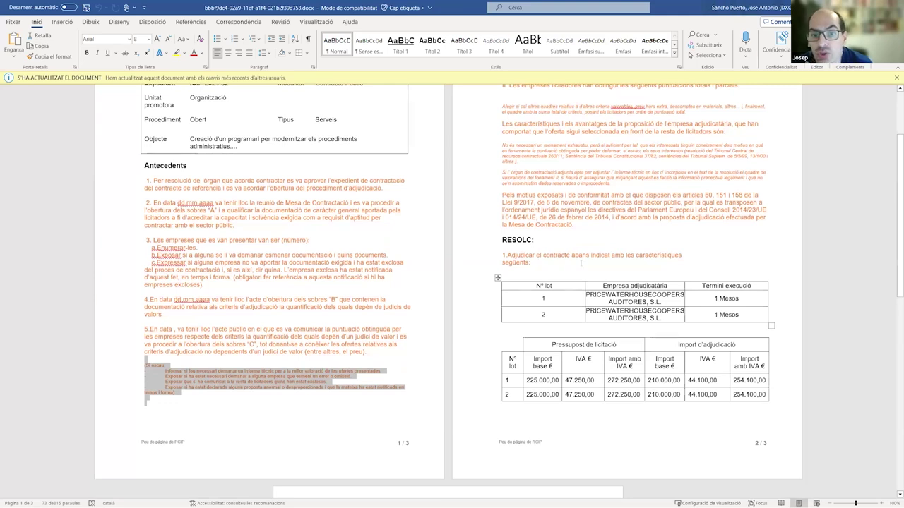
scroll(592, 298, "down", 9)
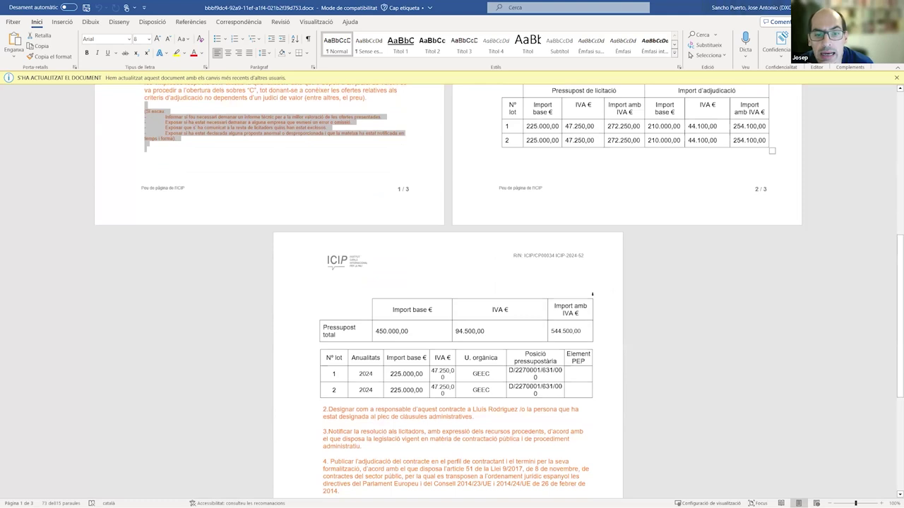
scroll(592, 296, "up", 4)
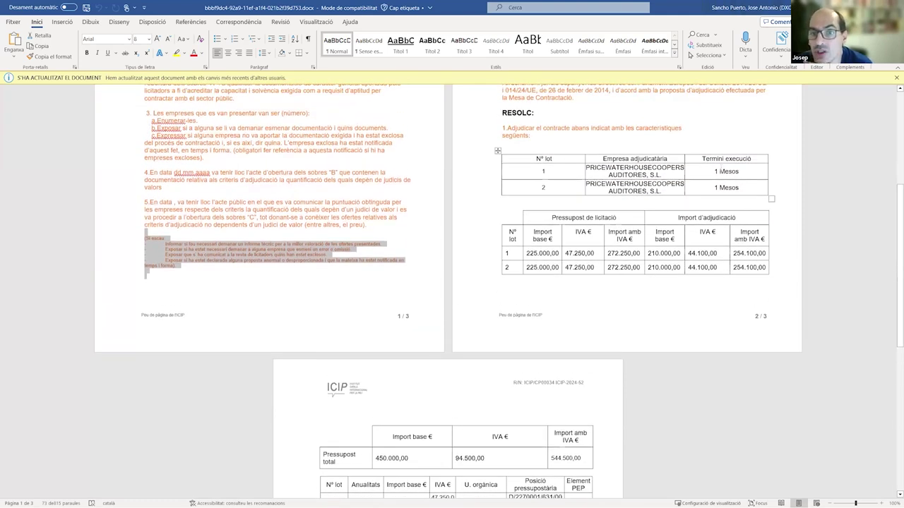
scroll(412, 288, "down", 9)
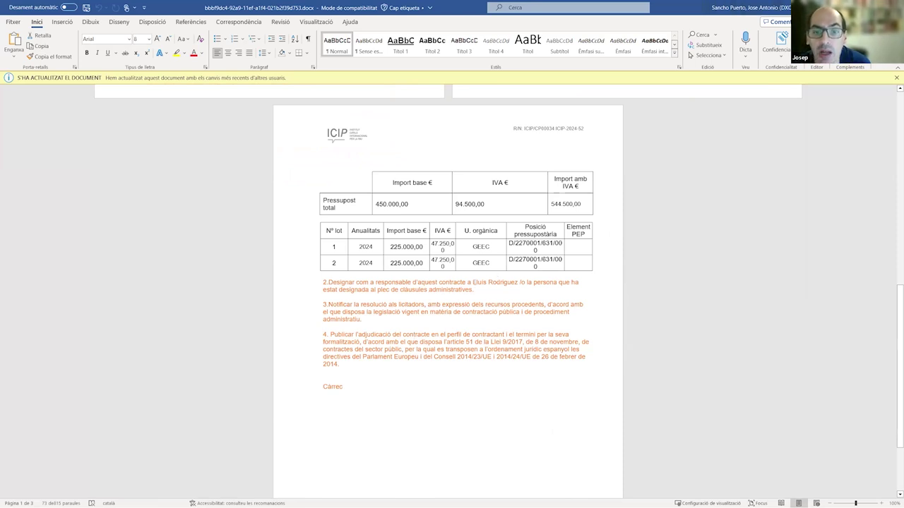
- Check the responsible person's name in point 2 and replace the Càrrec signature title with 'Cap de la Unitat de Contractació'
left_click_drag(472, 282, 518, 283)
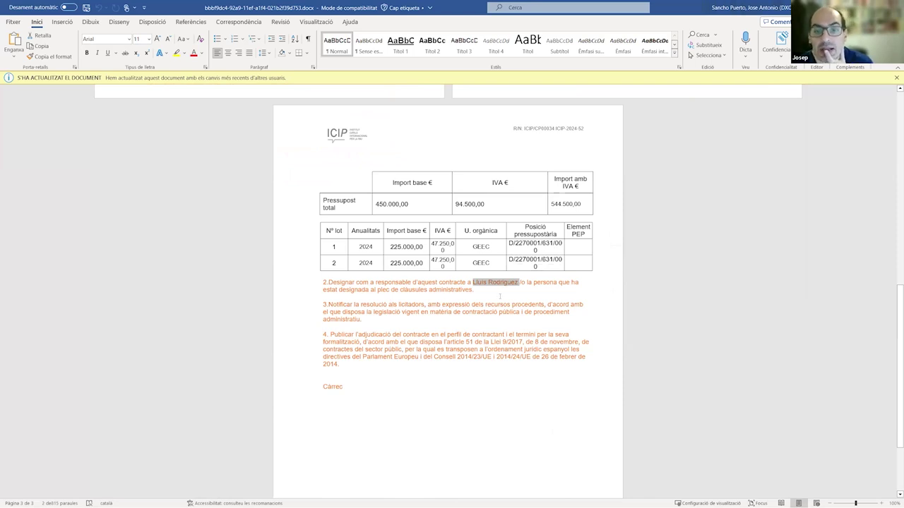
left_click(500, 297)
left_click_drag(473, 282, 520, 283)
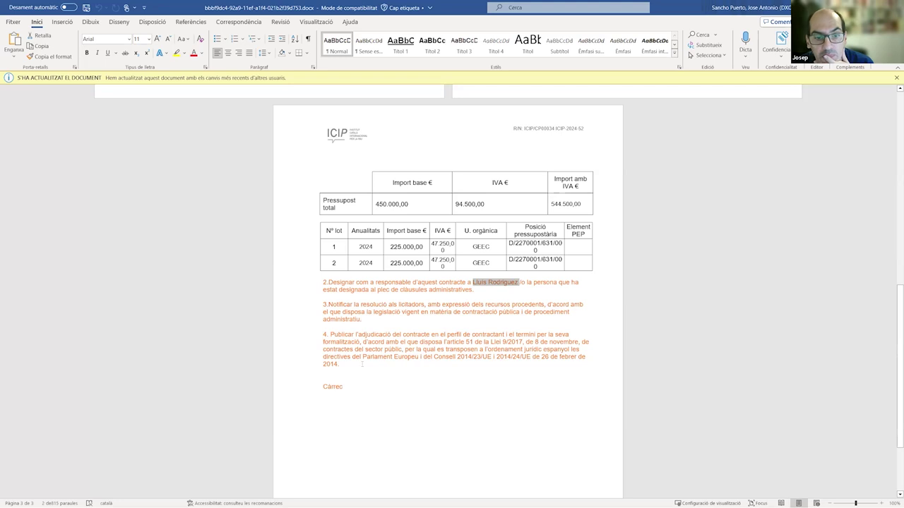
double_click(345, 386)
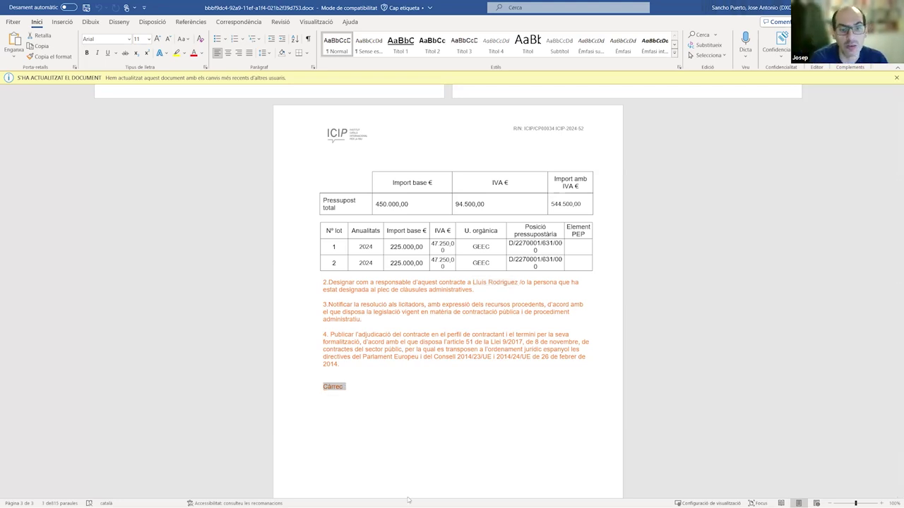
type("Geren")
key("BackSpace")
key("BackSpace")
key("BackSpace")
key("BackSpace")
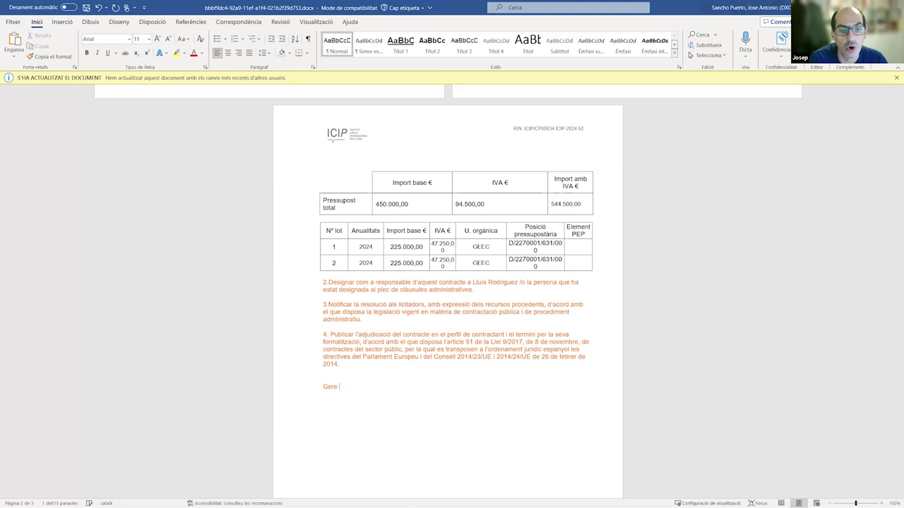
key("BackSpace")
type("Cap d")
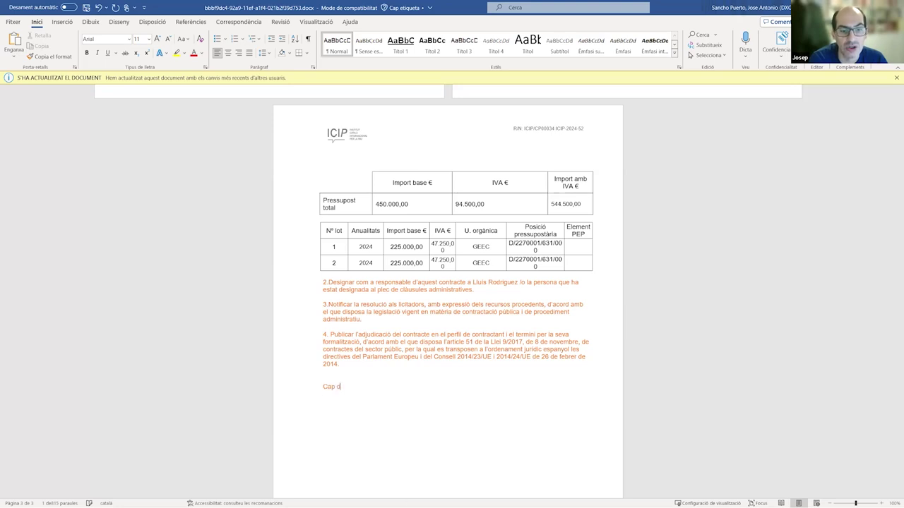
type("e la Unitat")
key("BackSpace")
key("BackSpace")
key("BackSpace")
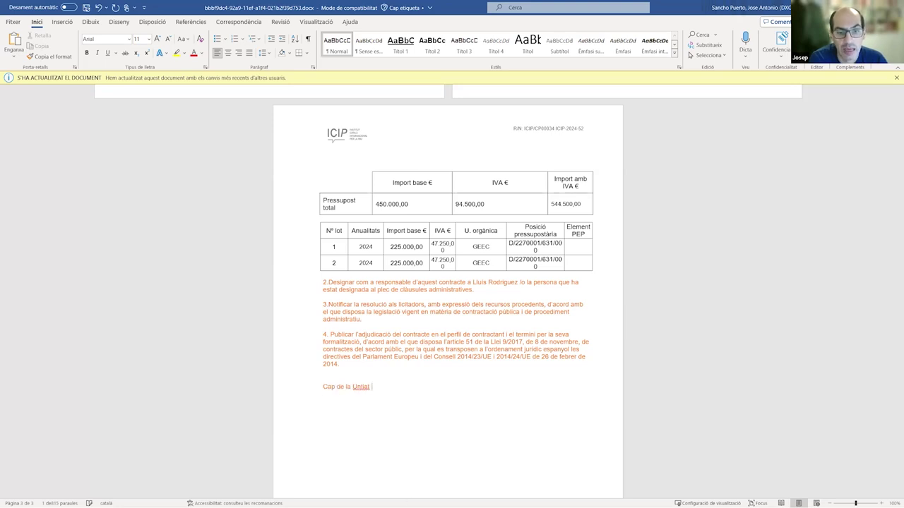
key("BackSpace")
type("itat de C")
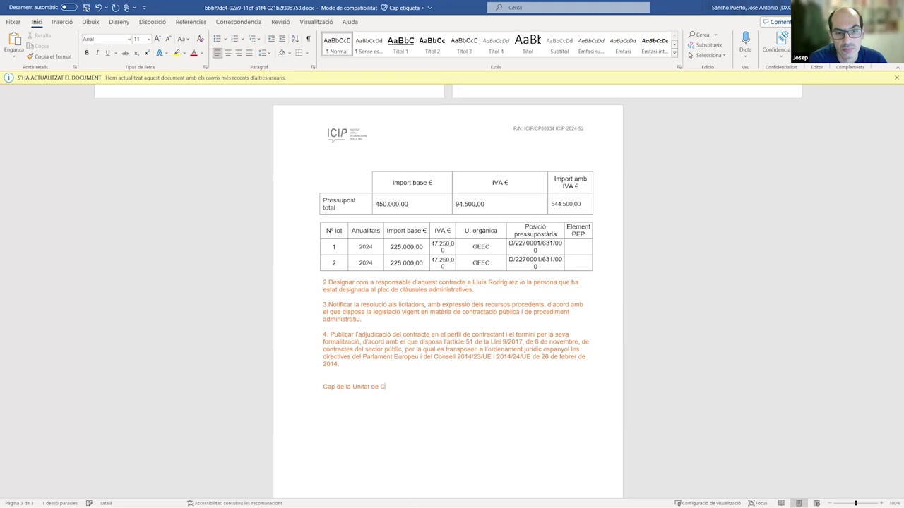
type("ontract")
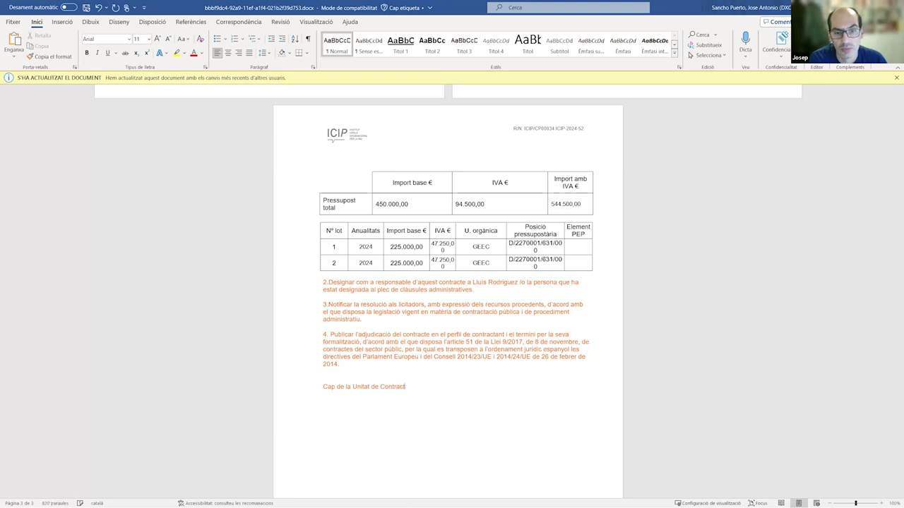
type("ació")
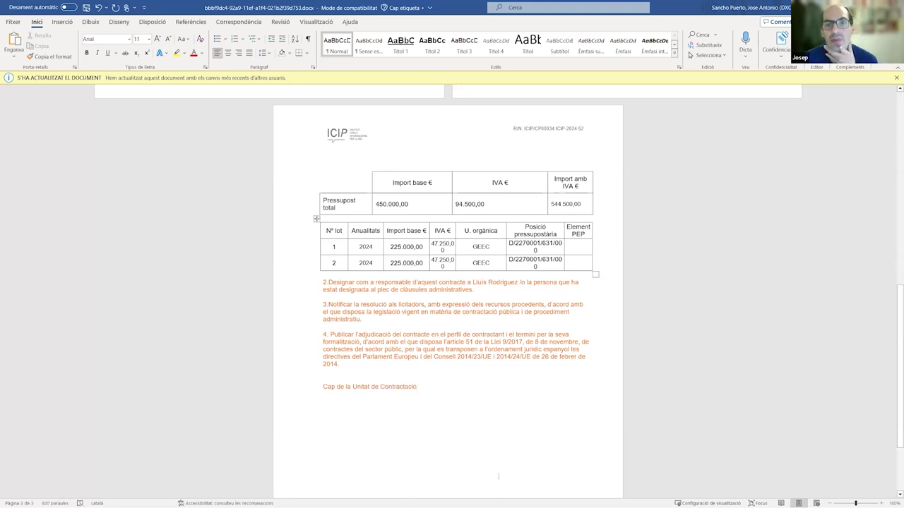
- Make points 2–4 and the signature line black, then save the document and return to GEEC
left_click_drag(384, 361, 323, 281)
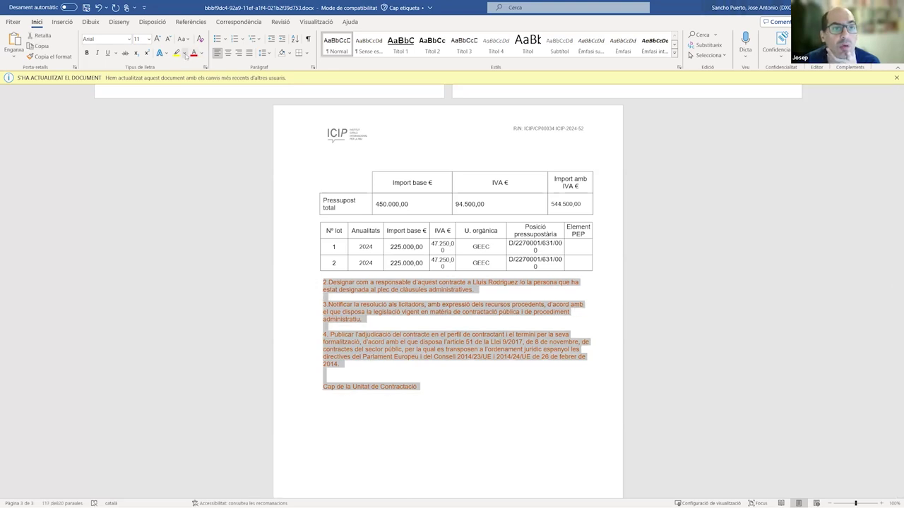
left_click(183, 54)
left_click(201, 53)
left_click(201, 54)
left_click(212, 64)
left_click(436, 296)
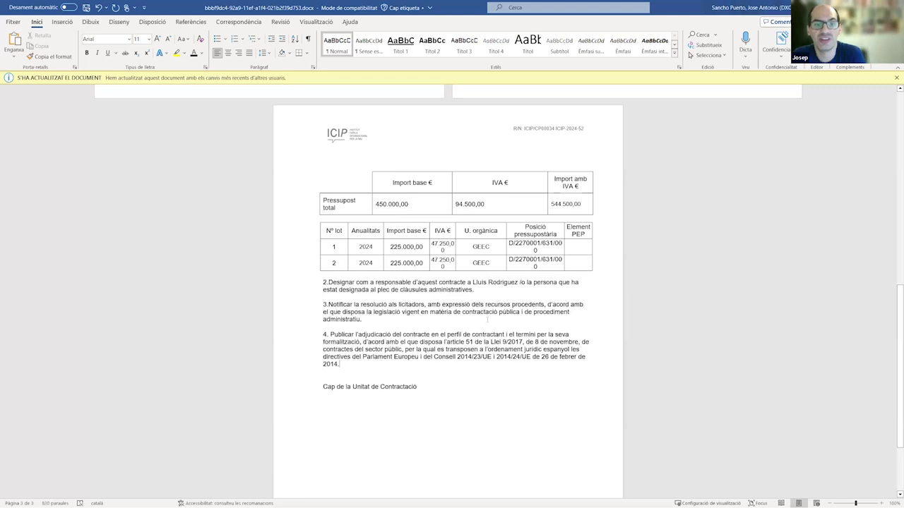
scroll(486, 320, "up", 5)
scroll(432, 320, "up", 4)
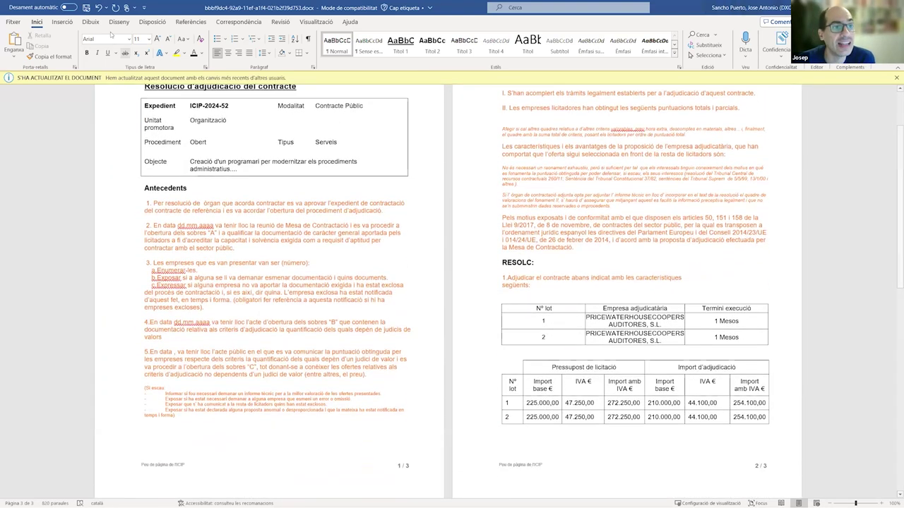
key("ctrl+s")
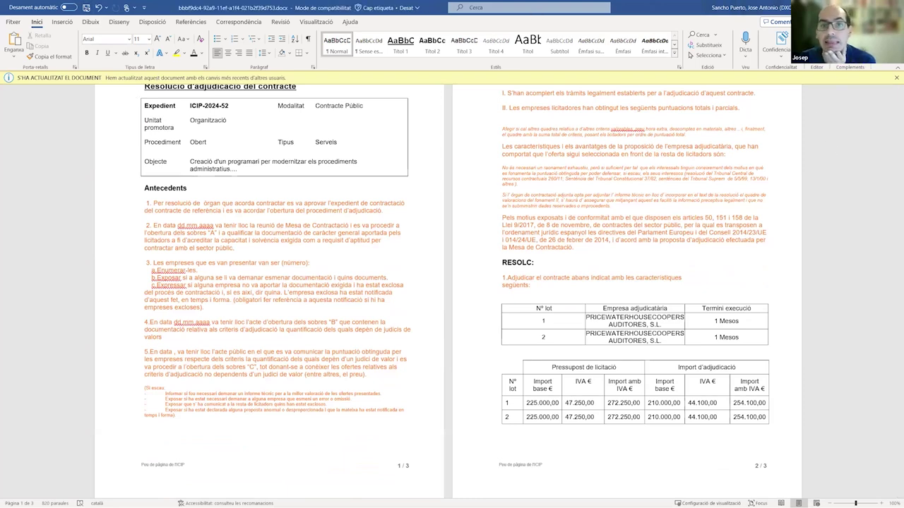
key("alt+Tab")
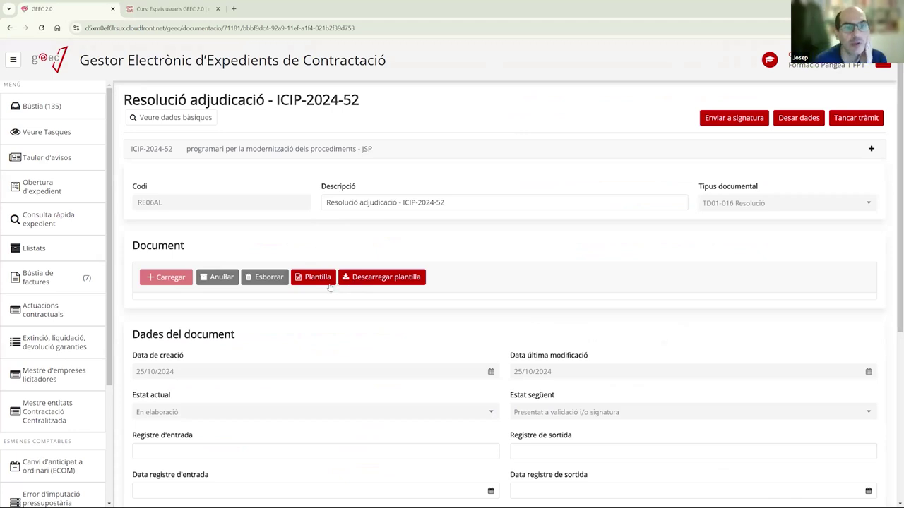
left_click(318, 277)
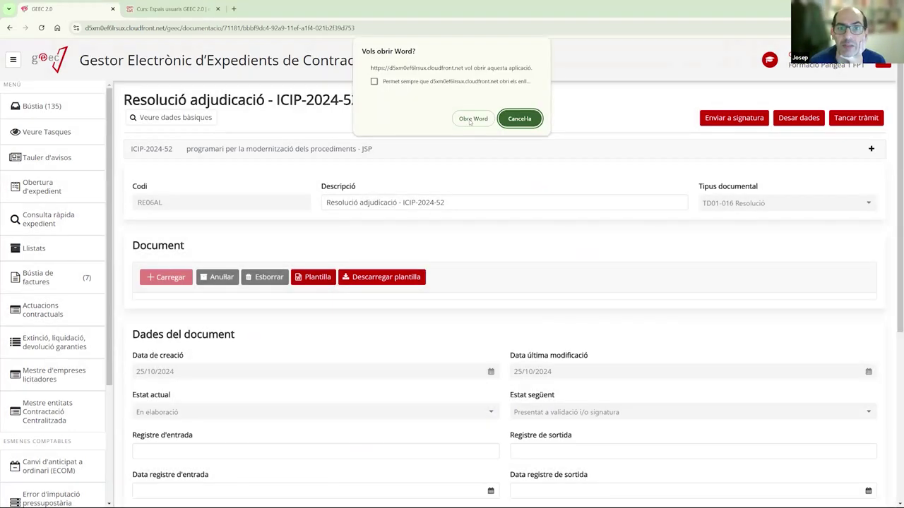
left_click(471, 120)
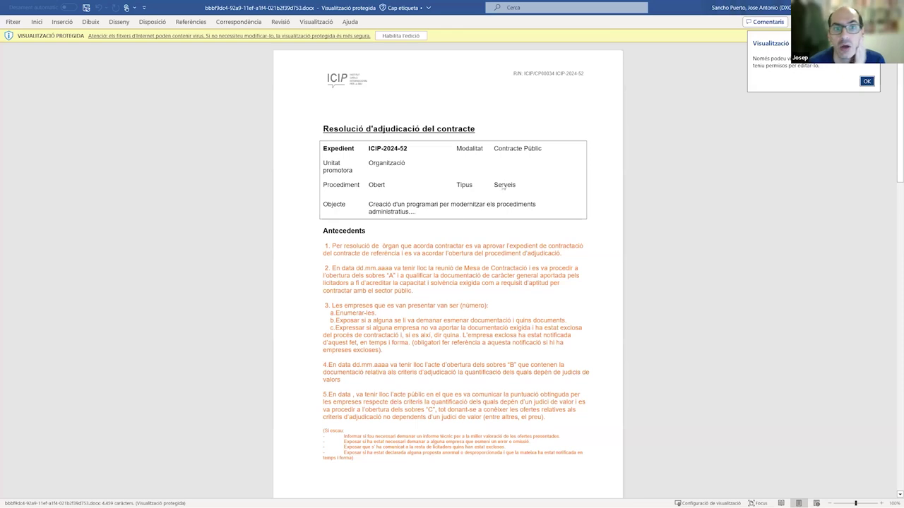
scroll(432, 115, "down", 15)
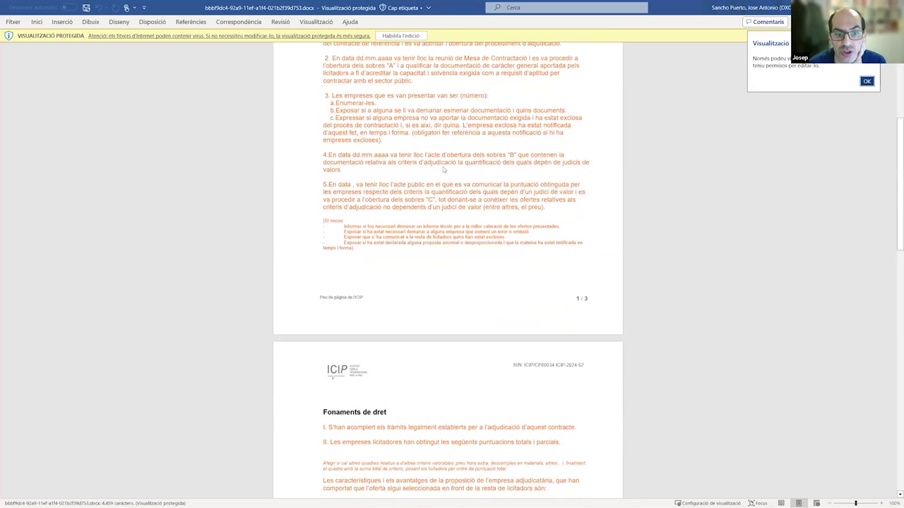
scroll(307, 163, "down", 12)
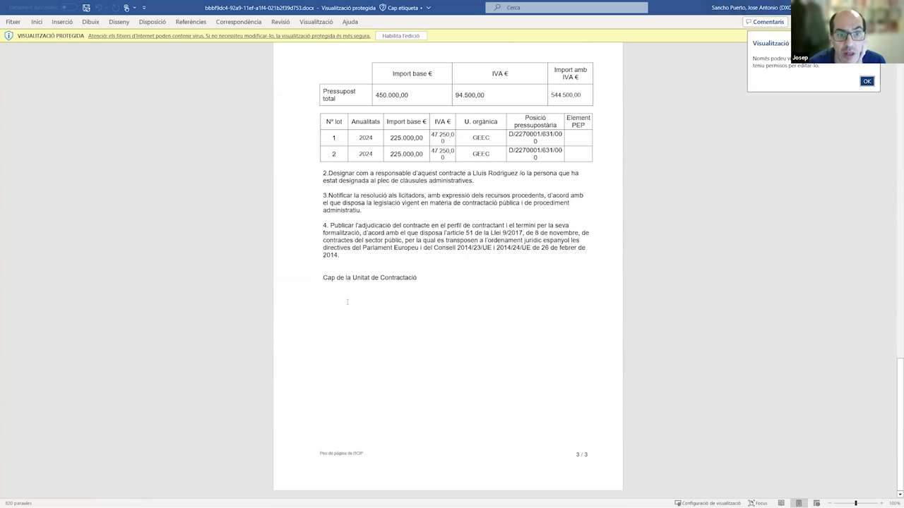
left_click_drag(313, 283, 421, 299)
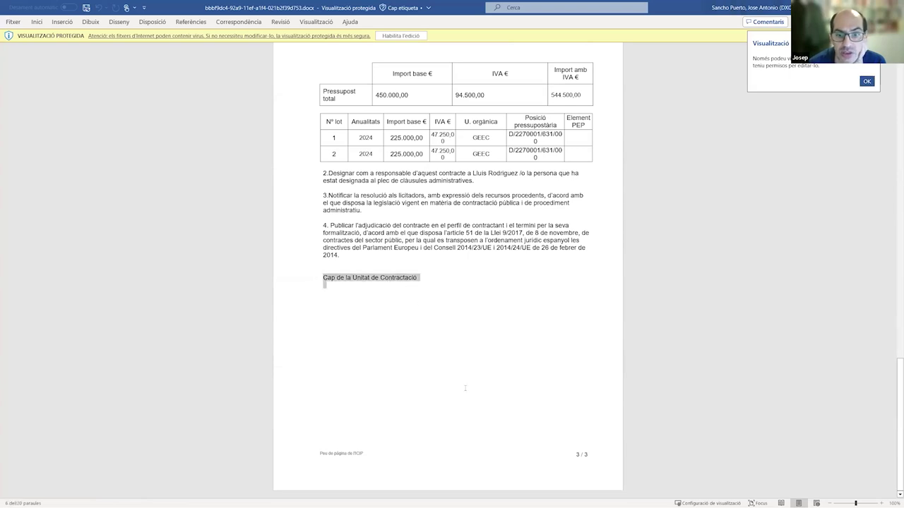
scroll(465, 388, "up", 12)
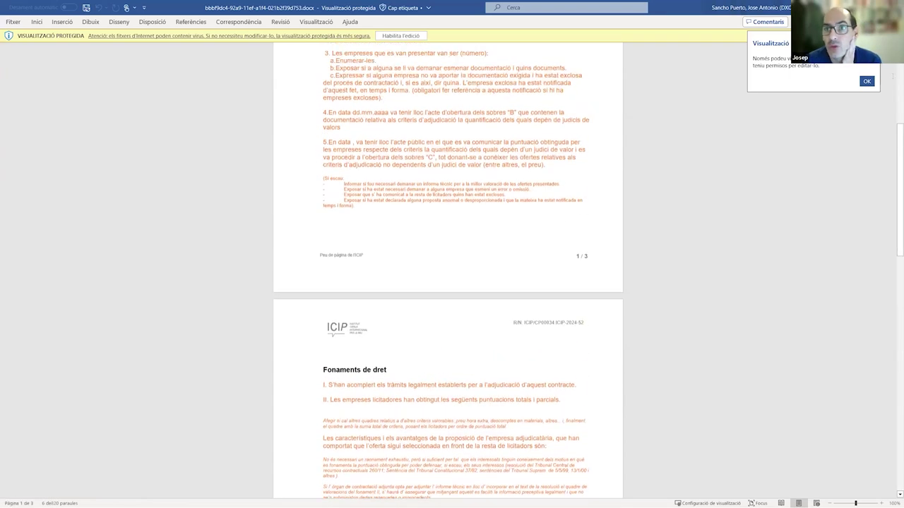
key("alt+Tab")
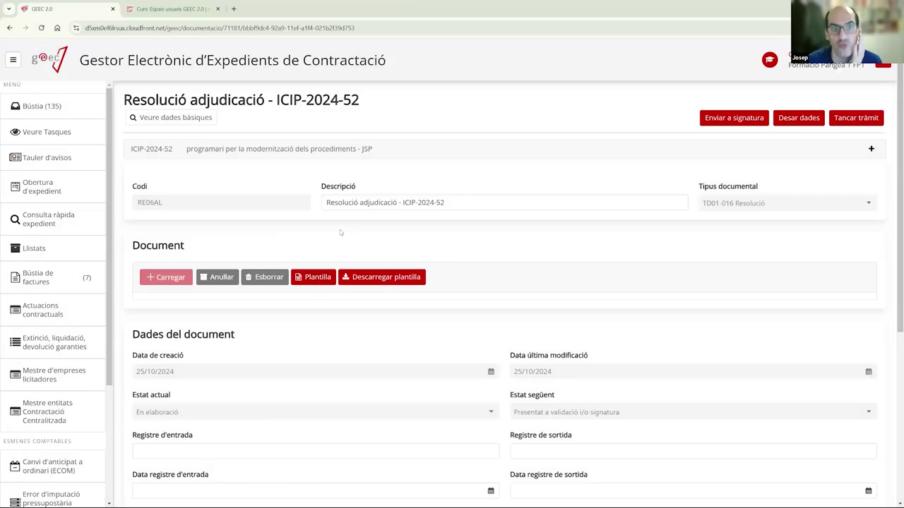
left_click(43, 113)
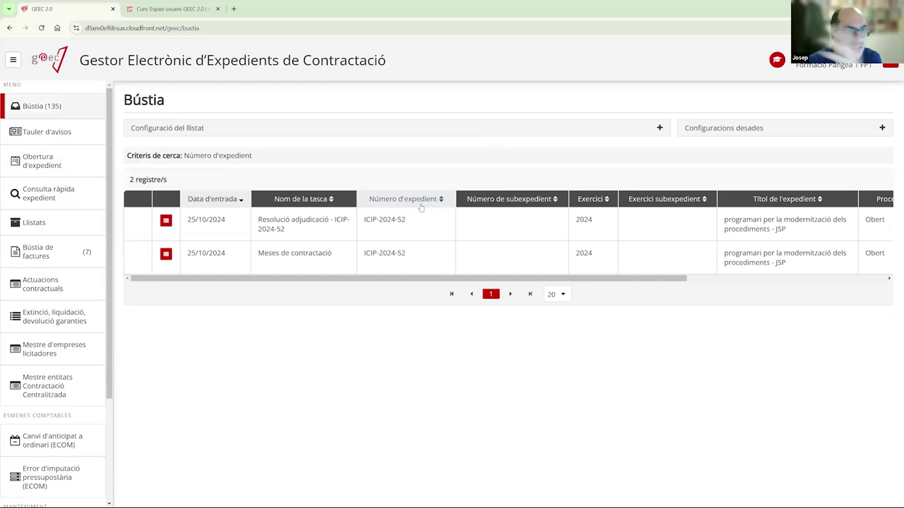
left_click(306, 226)
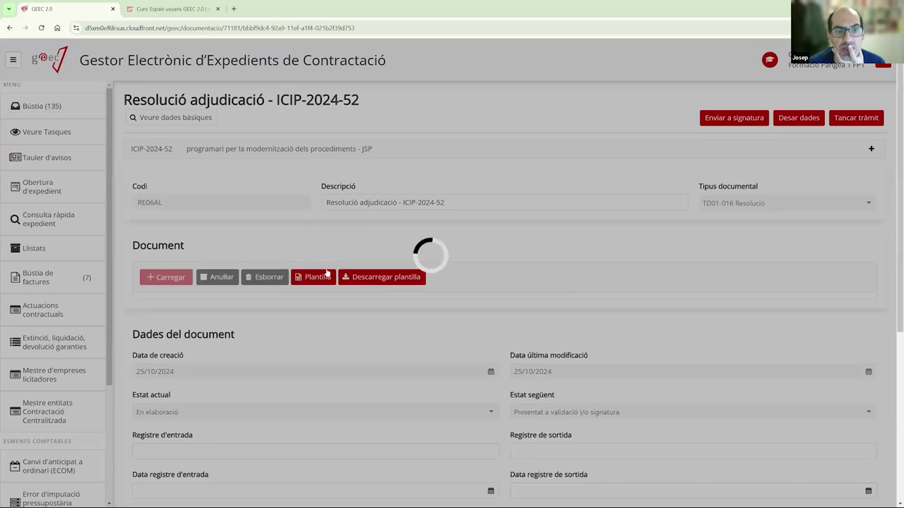
left_click(323, 277)
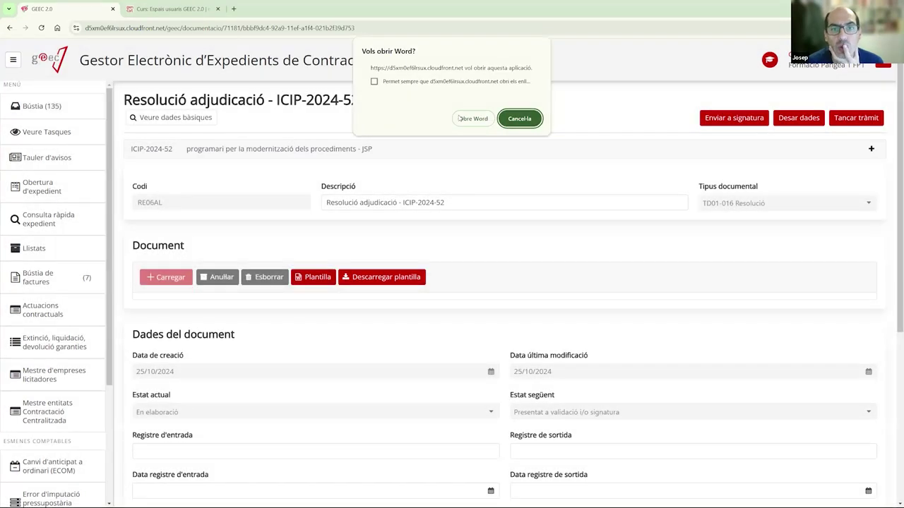
left_click(464, 116)
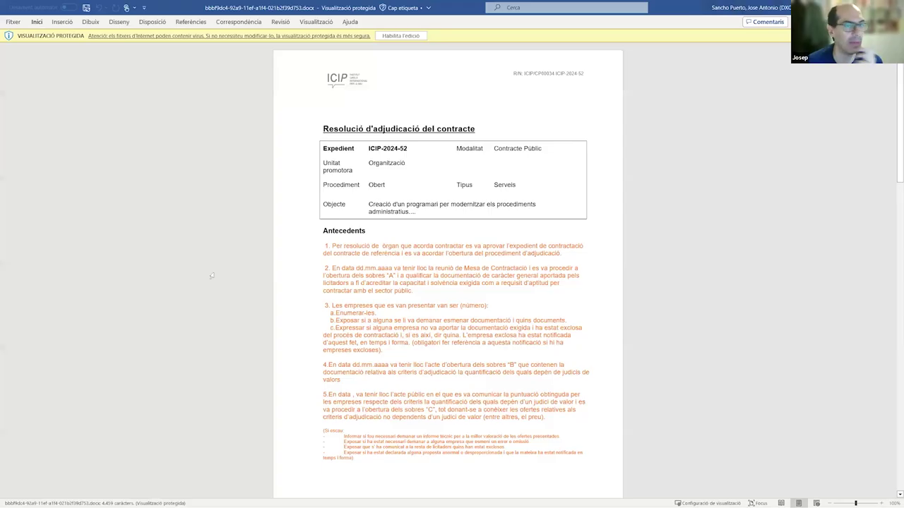
scroll(476, 297, "down", 5)
scroll(476, 297, "down", 15)
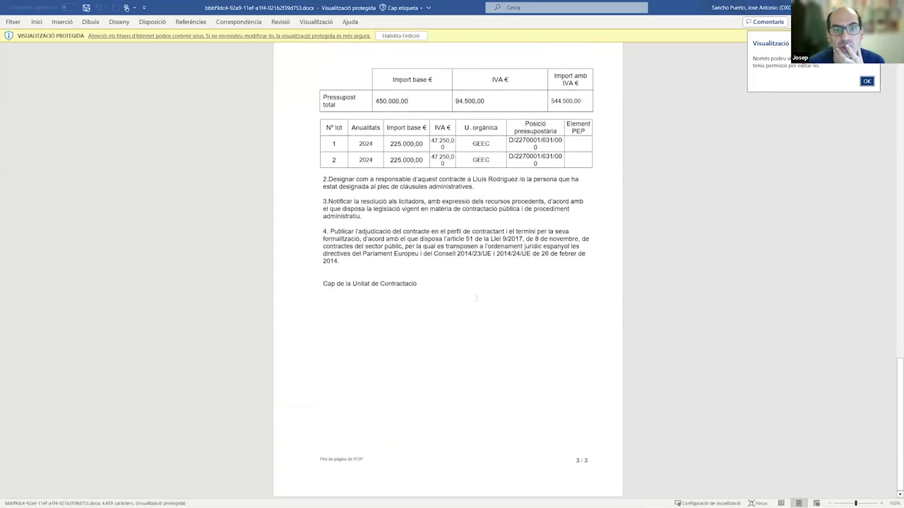
scroll(476, 297, "up", 4)
scroll(660, 84, "up", 8)
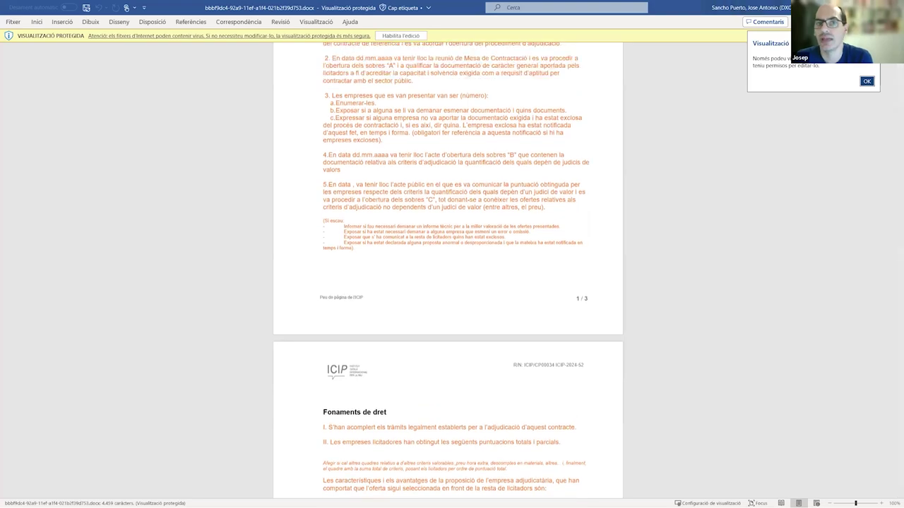
key("alt+Tab")
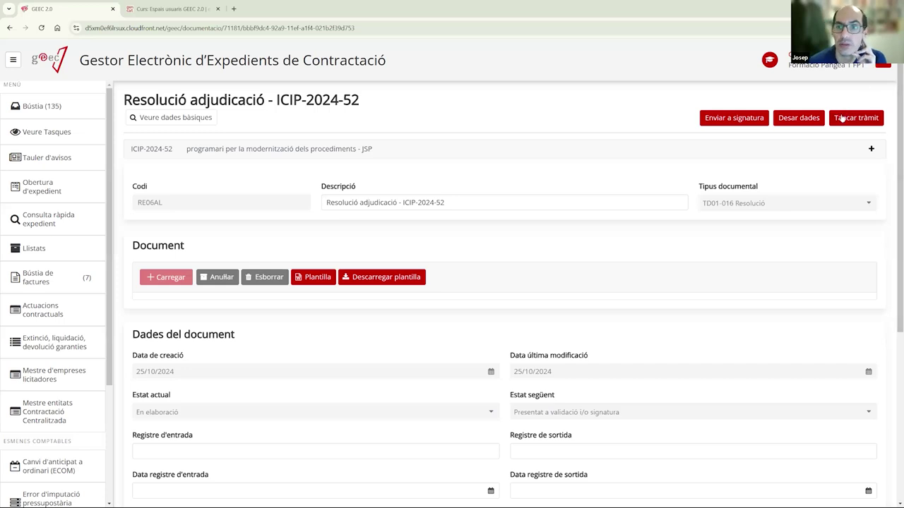
- Close the award resolution task without a digital signature or any added signatories
left_click(842, 118)
left_click(578, 245)
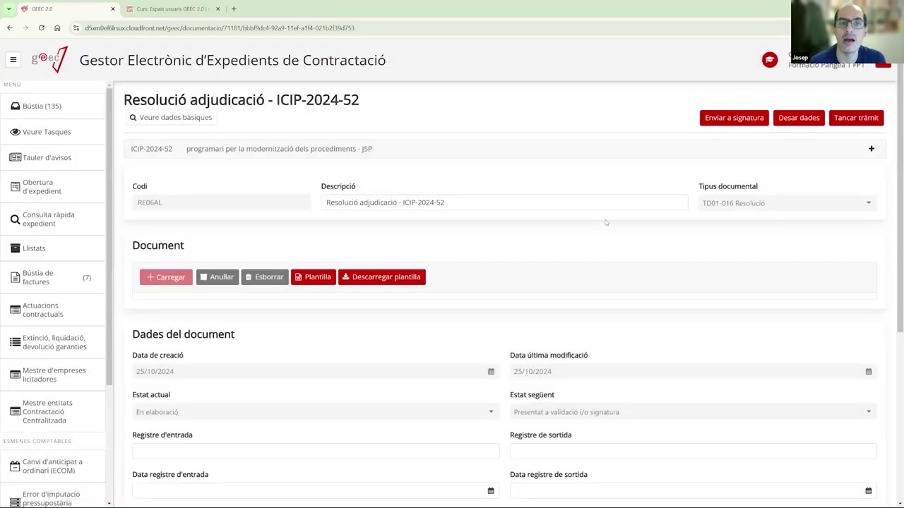
scroll(578, 224, "down", 4)
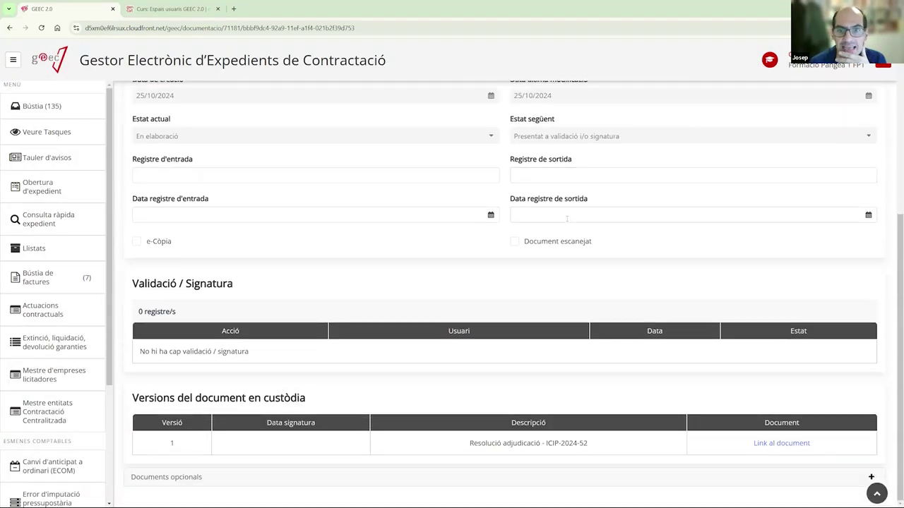
scroll(566, 219, "up", 4)
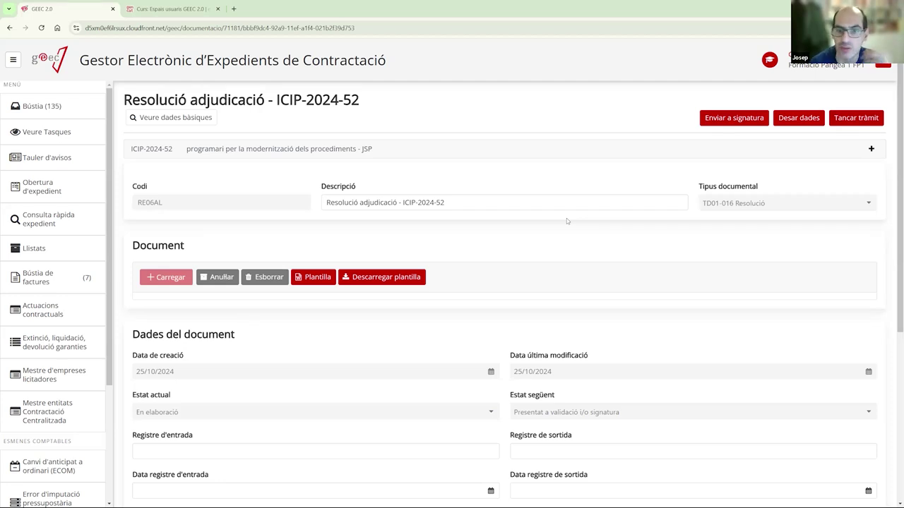
left_click(851, 120)
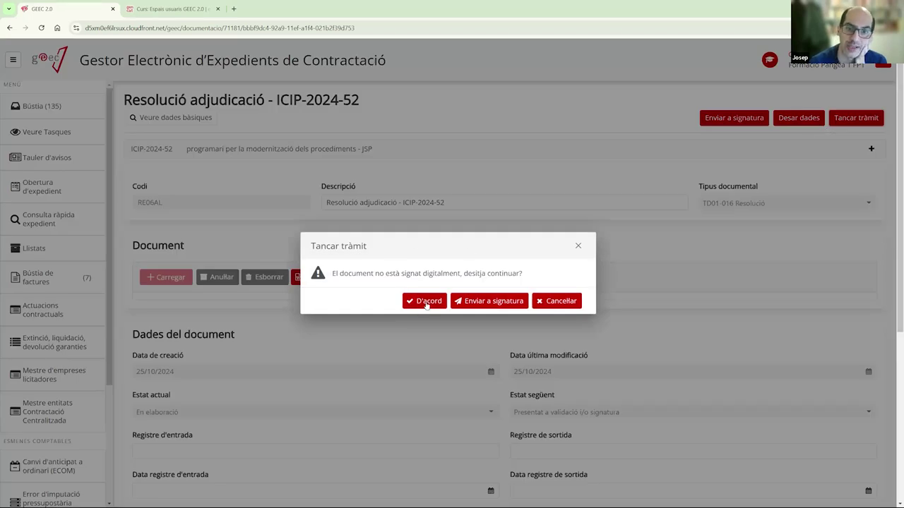
left_click(426, 302)
left_click(283, 284)
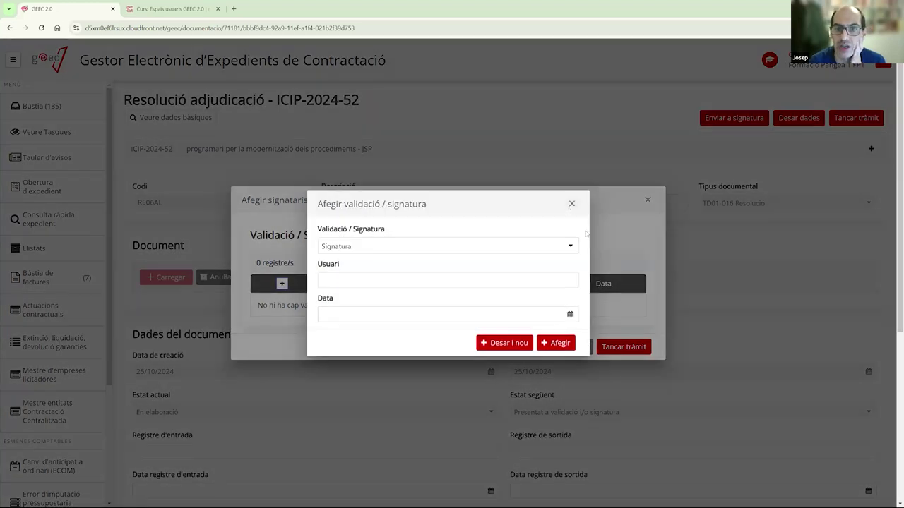
left_click(570, 203)
left_click(624, 347)
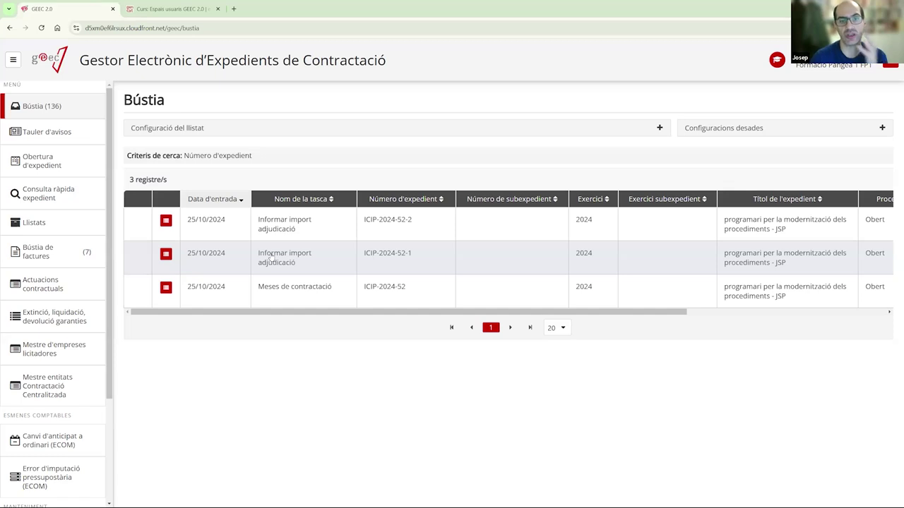
- Open the ICIP-2024-52-1 award amount task for lot 1, check its Imports, and show its economic data
left_click(313, 266)
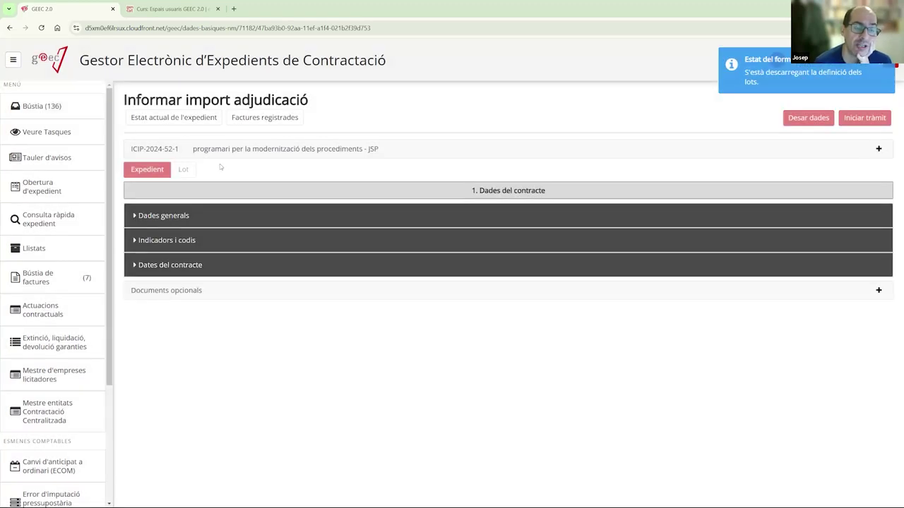
left_click(184, 173)
left_click(210, 171)
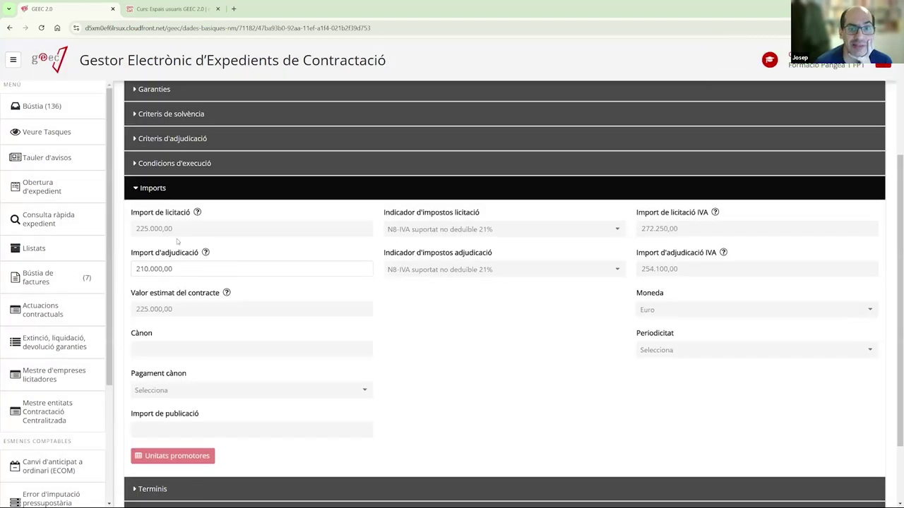
left_click(147, 274)
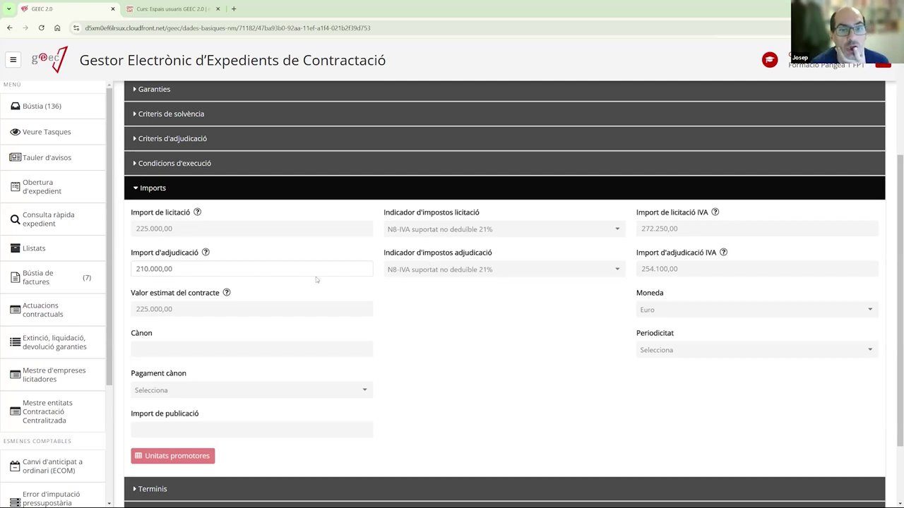
scroll(318, 277, "up", 1)
scroll(318, 278, "up", 3)
scroll(268, 326, "down", 3)
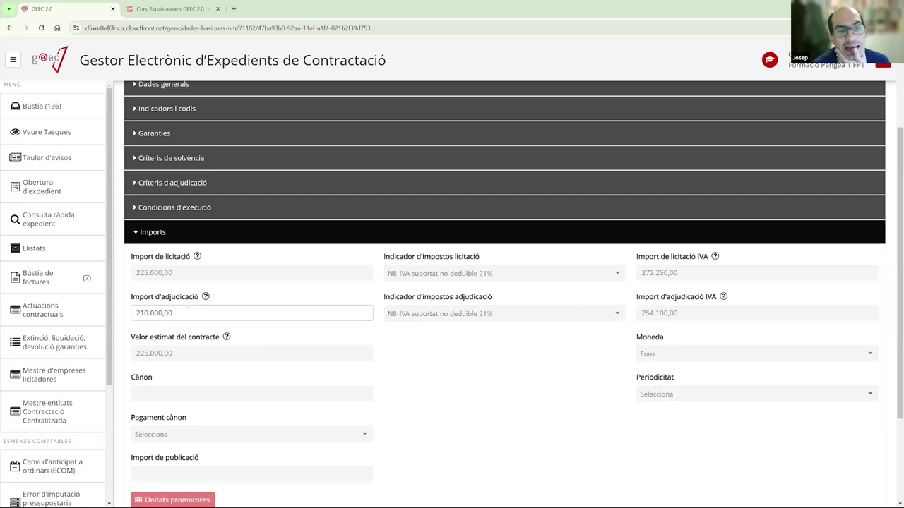
scroll(334, 323, "up", 3)
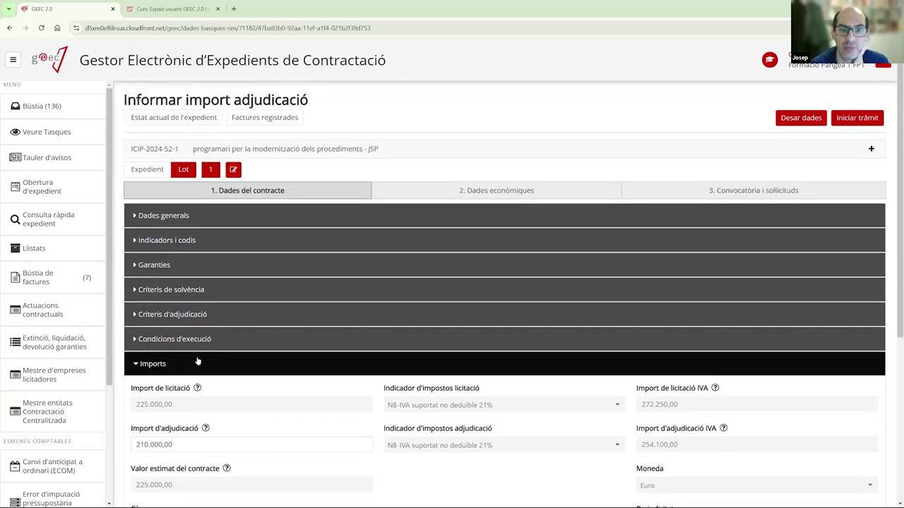
left_click(216, 367)
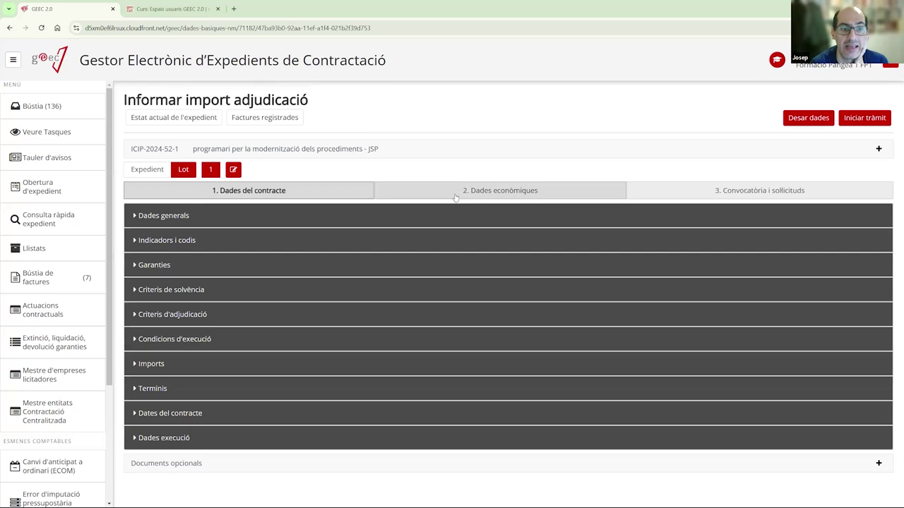
left_click(455, 196)
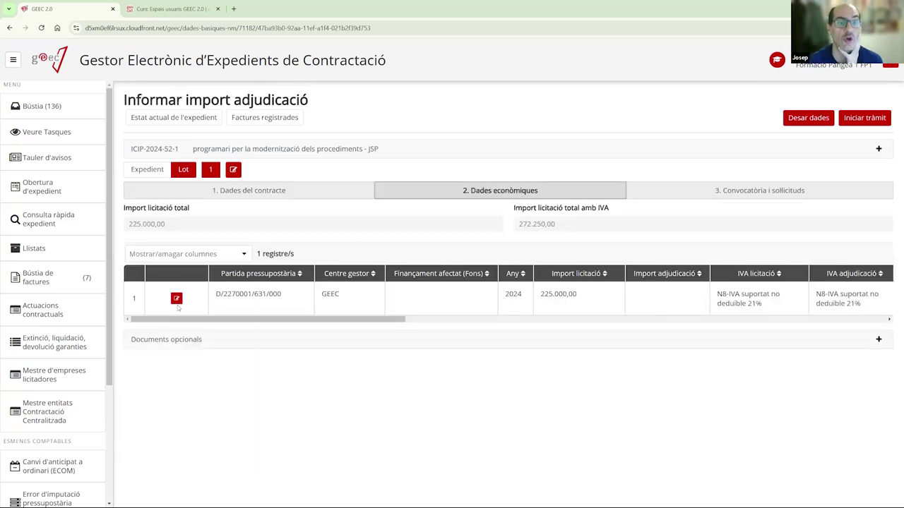
- Enter an award amount of 210.000 on lot 1's budget line and save it
left_click(247, 191)
left_click(202, 369)
scroll(419, 135, "down", 2)
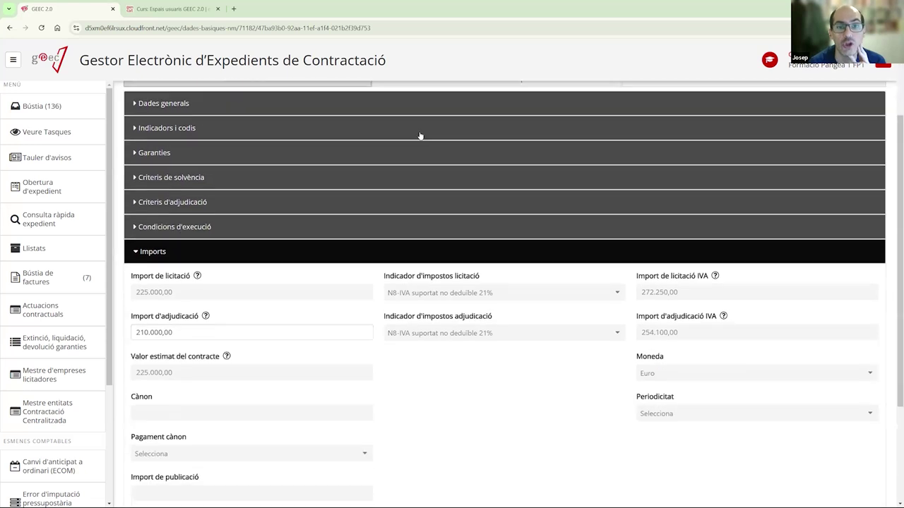
scroll(420, 135, "down", 1)
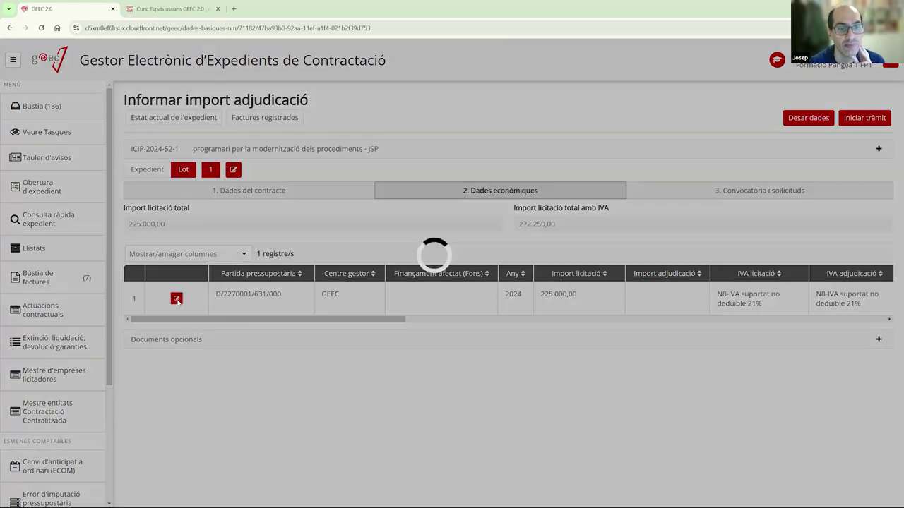
left_click(176, 298)
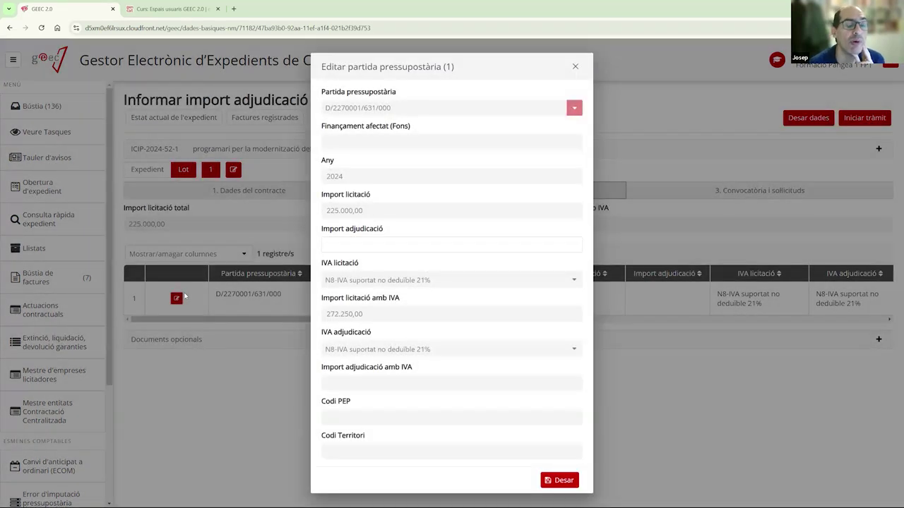
left_click(387, 245)
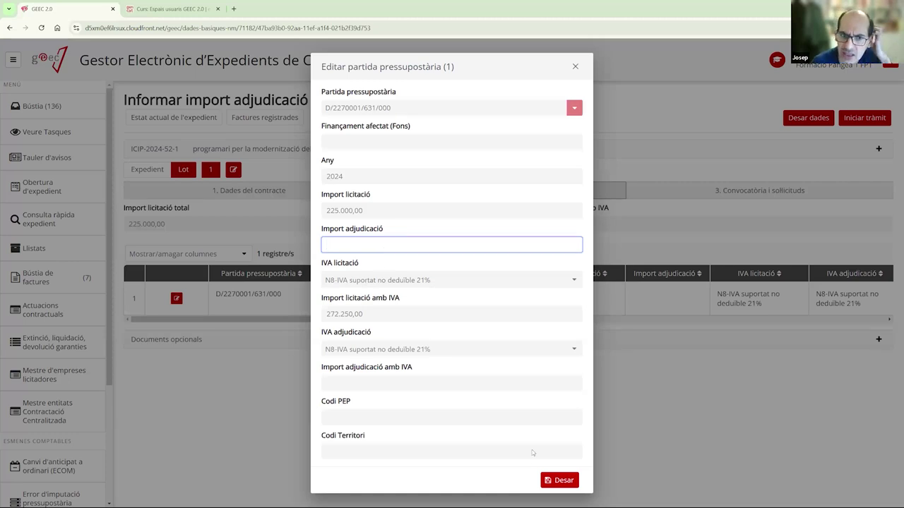
type("210.000")
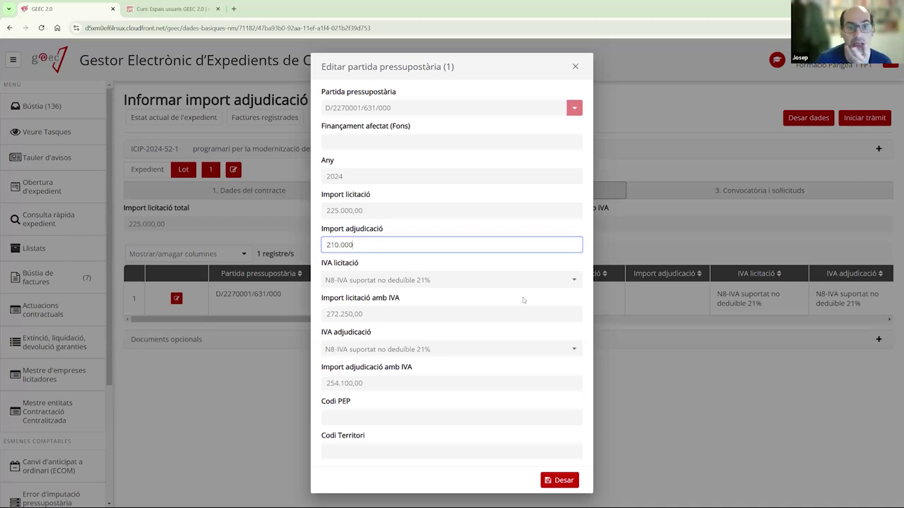
left_click(547, 480)
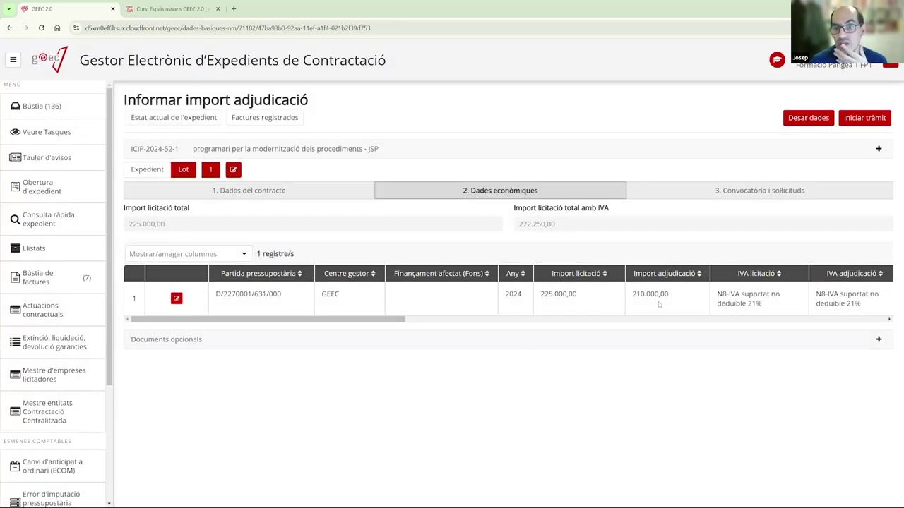
- Change the budget line's award amount to 215.000 and save the case data
left_click(209, 192)
left_click_drag(167, 444, 121, 451)
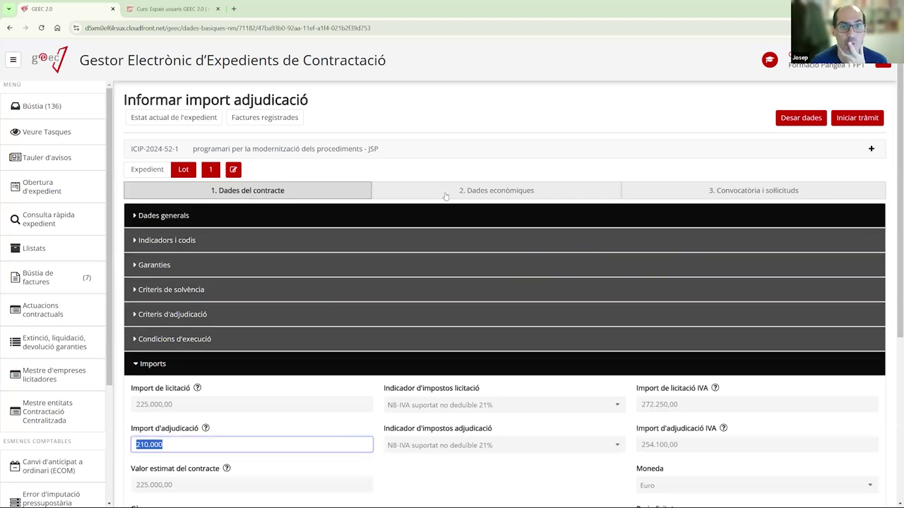
left_click(446, 195)
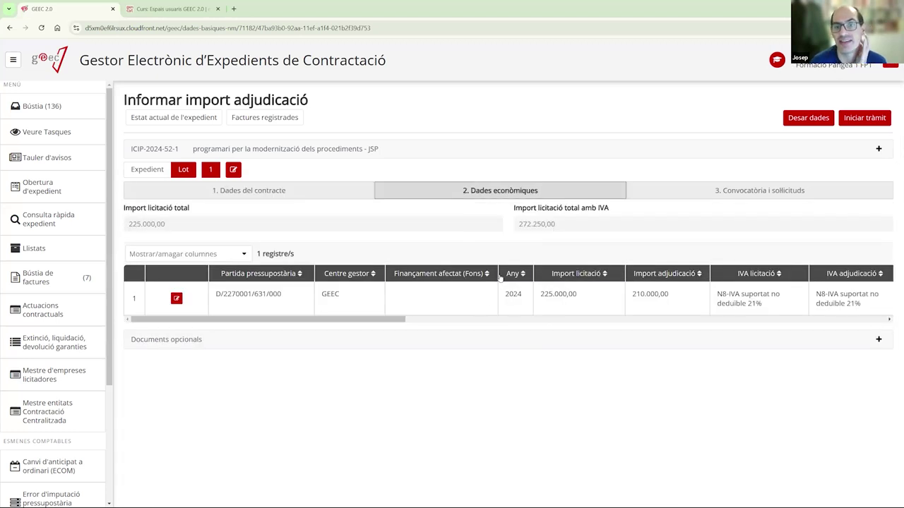
left_click(177, 298)
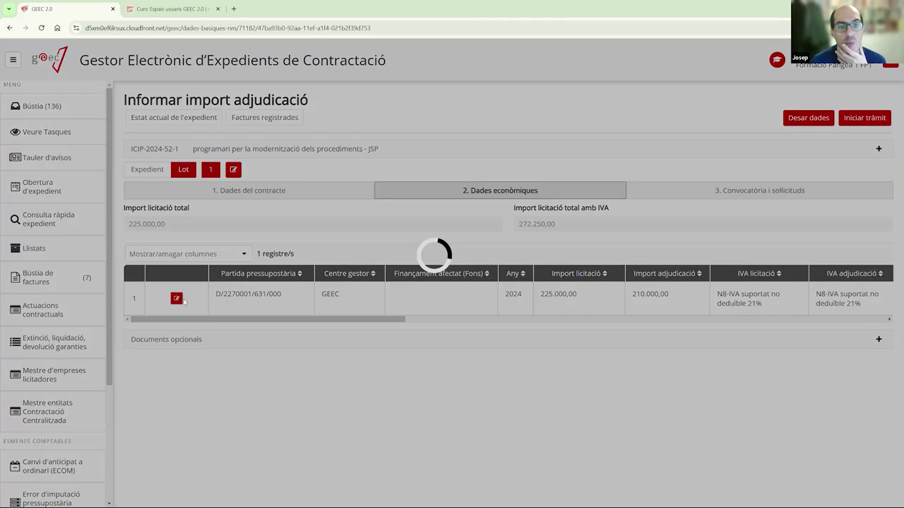
left_click(342, 245)
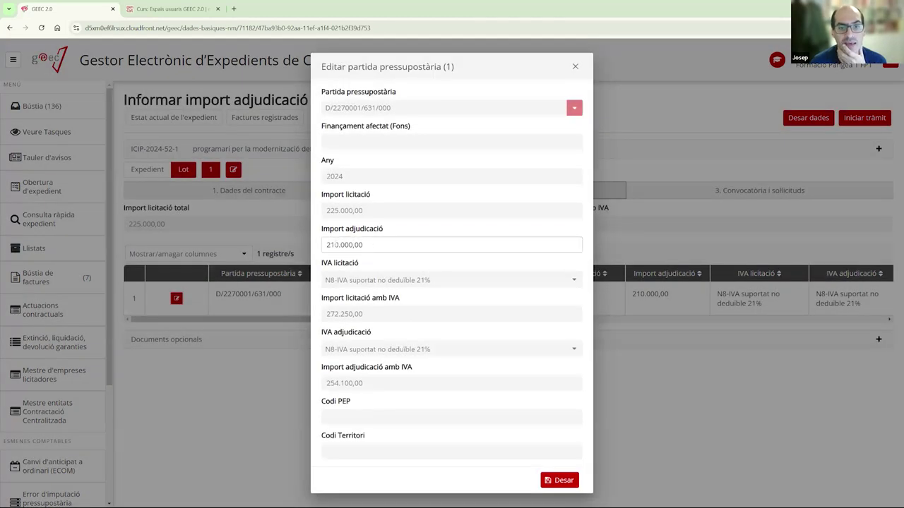
key("BackSpace")
type("5")
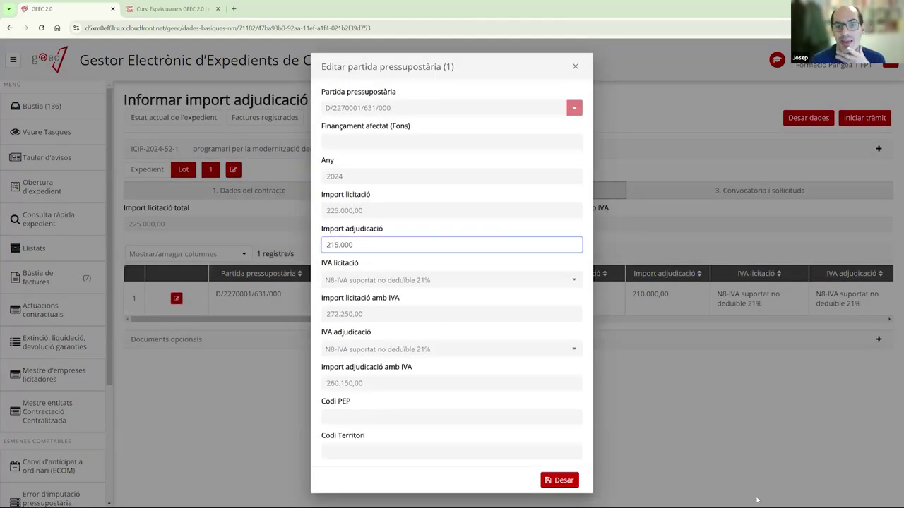
left_click(570, 482)
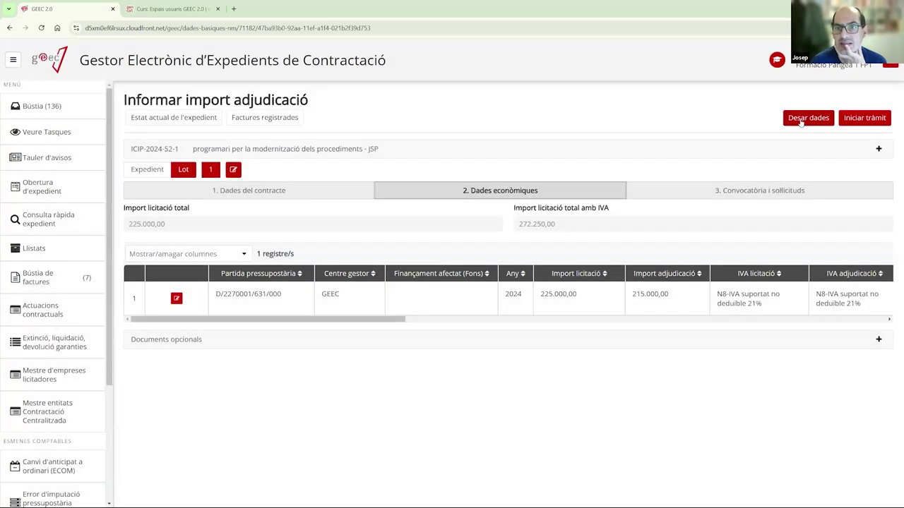
left_click(801, 120)
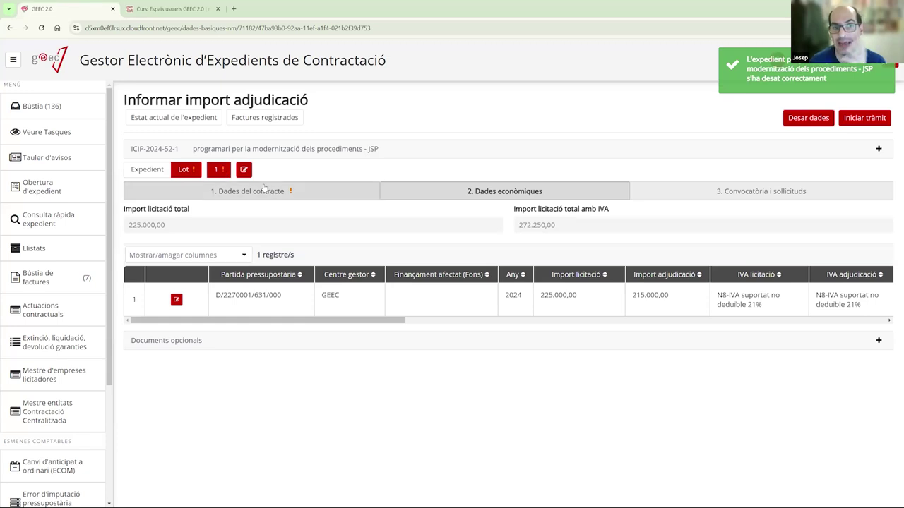
- Set the Data adjudicació of ICIP-2024-52-1 to 25/10/2024 in its contract dates
left_click(230, 192)
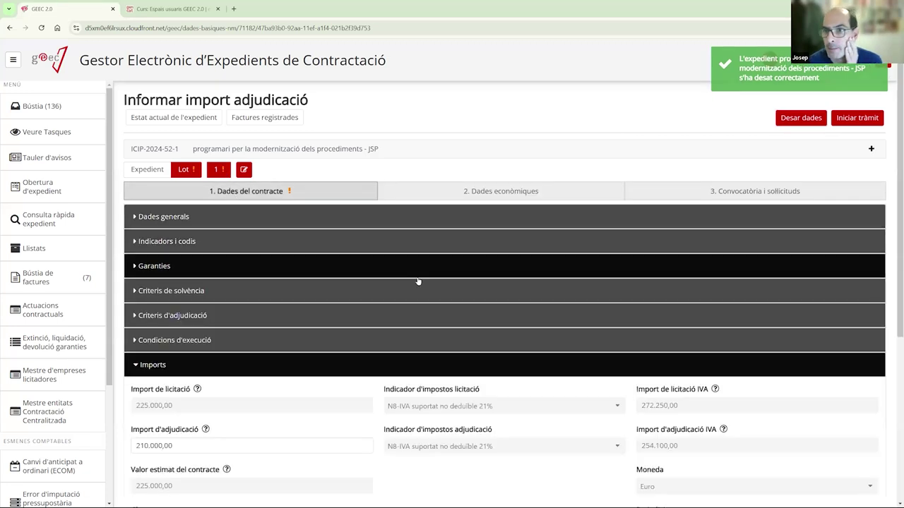
scroll(417, 280, "down", 4)
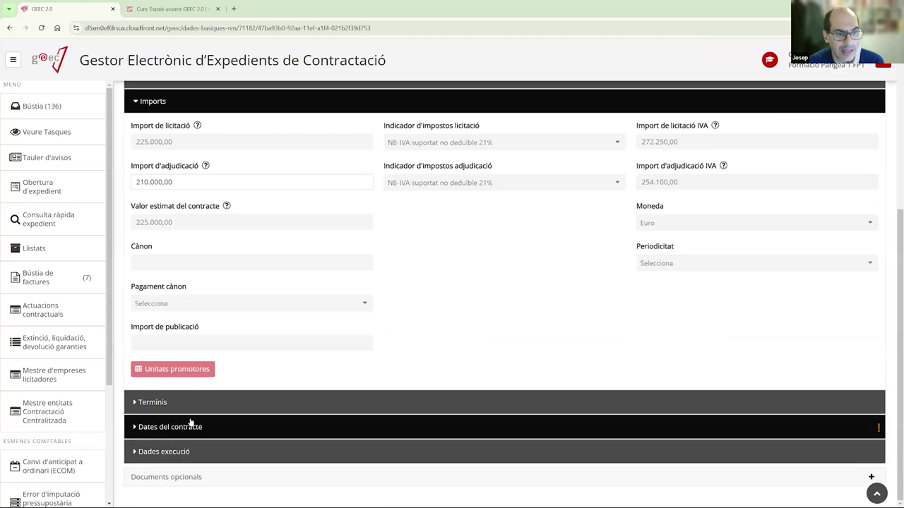
left_click(169, 426)
scroll(212, 368, "down", 4)
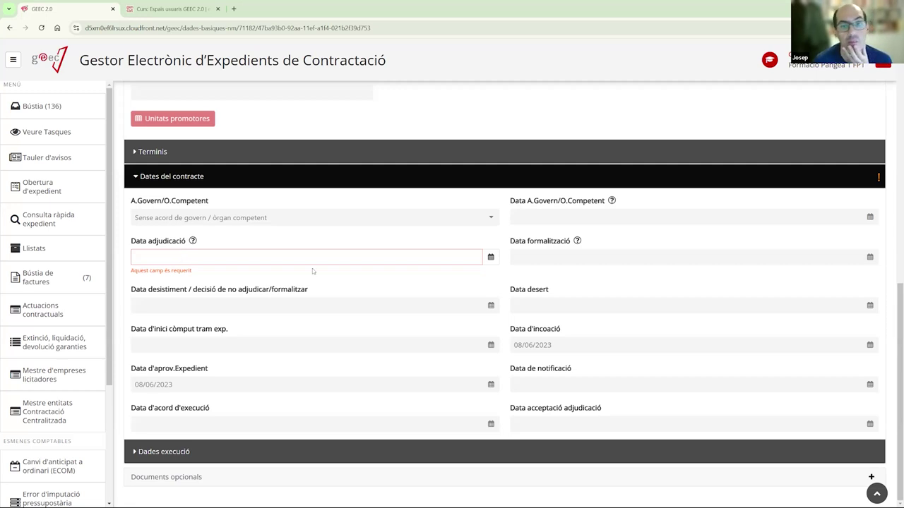
left_click(490, 257)
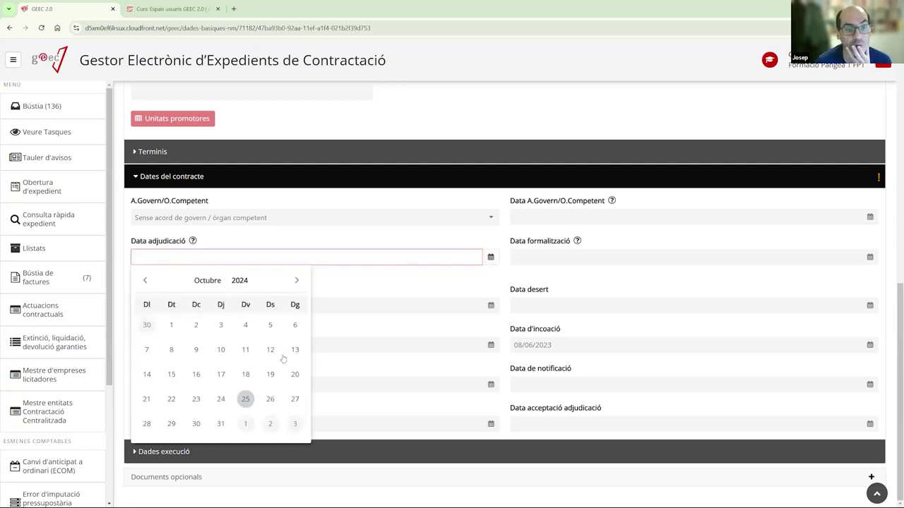
left_click(245, 399)
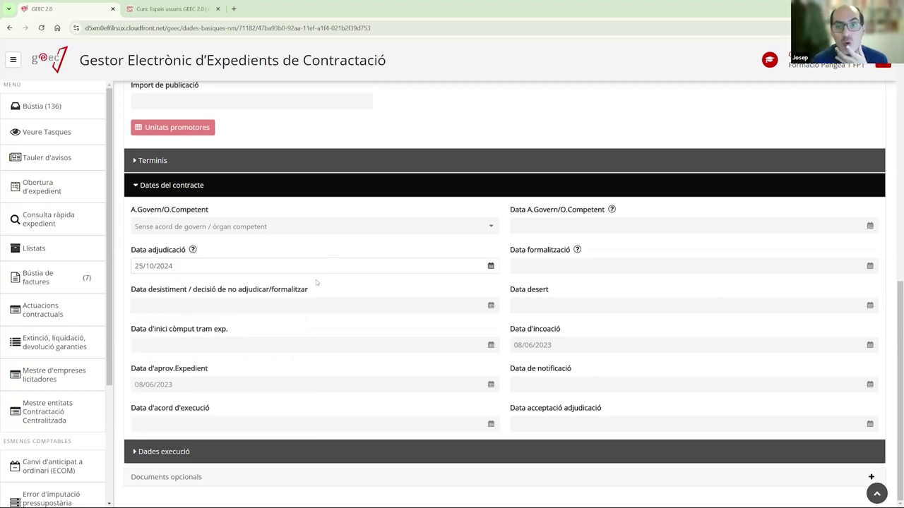
scroll(315, 283, "up", 4)
scroll(314, 282, "up", 5)
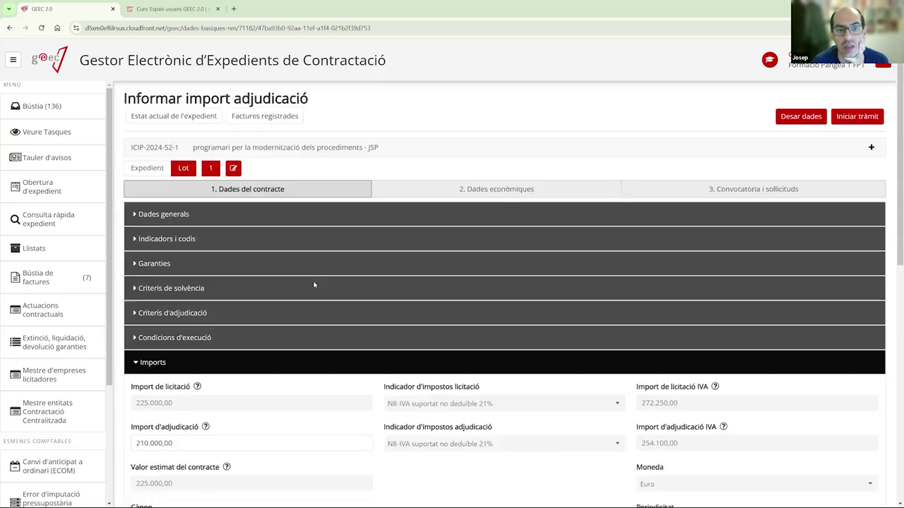
left_click(194, 362)
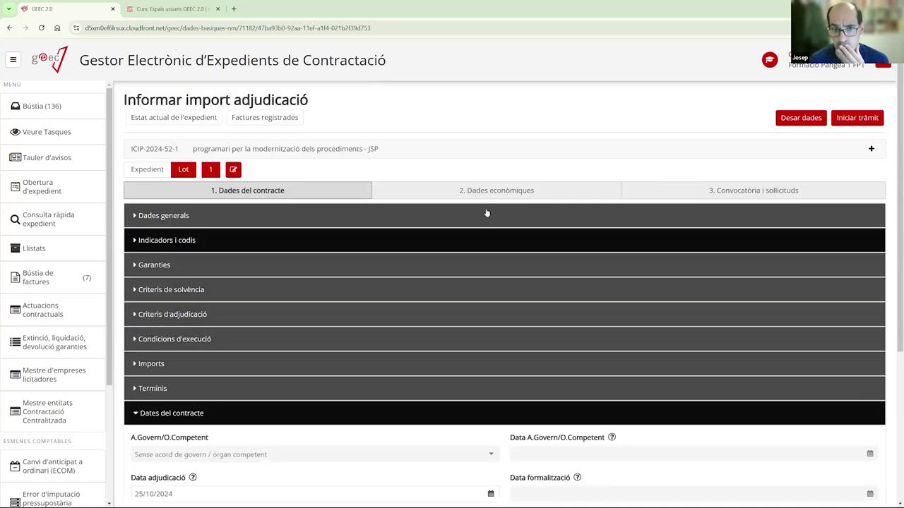
- Try to launch the task and check the amounts after the mismatch error appears
left_click(852, 119)
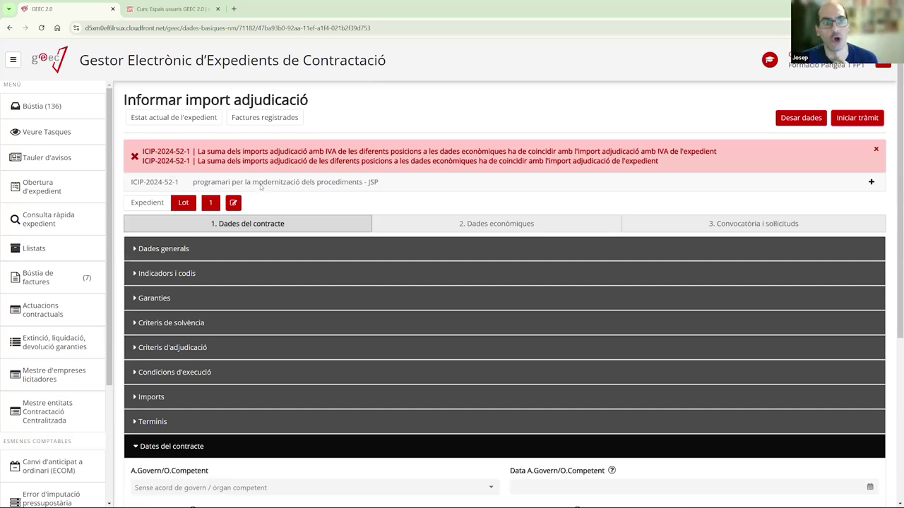
left_click_drag(191, 151, 145, 151)
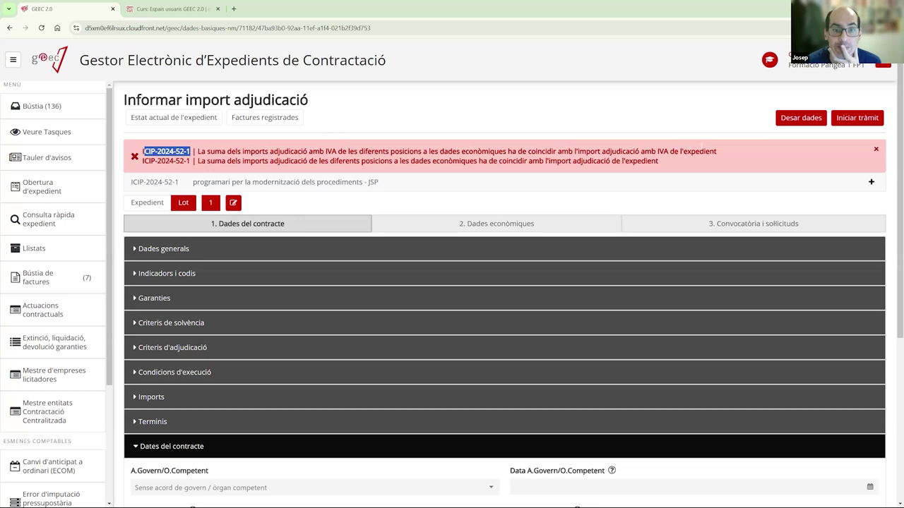
left_click(163, 397)
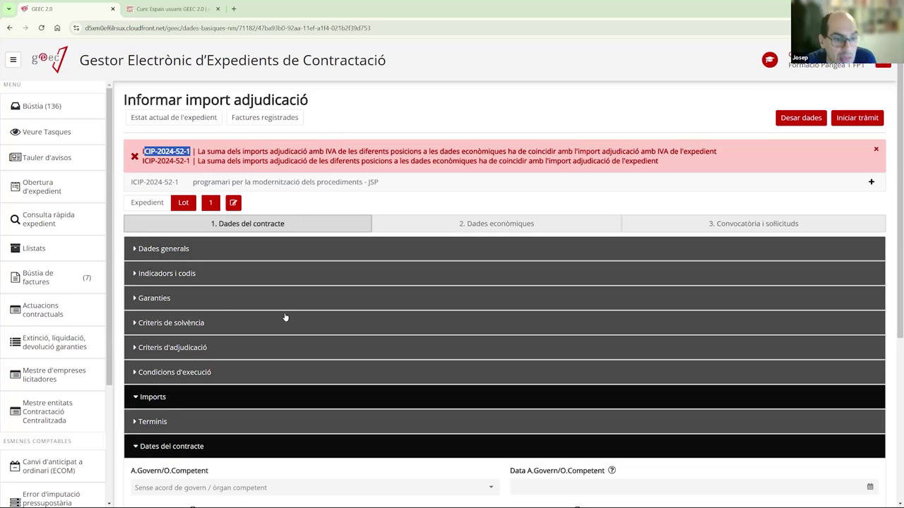
scroll(386, 263, "down", 3)
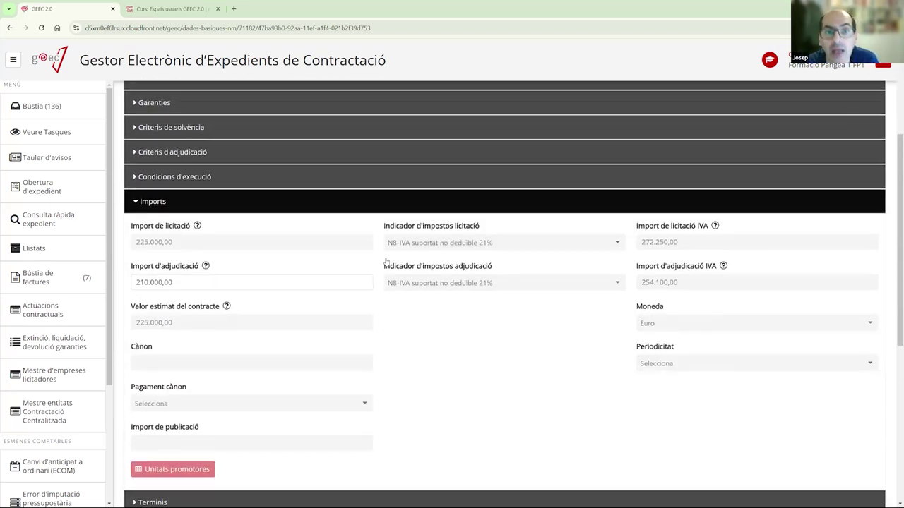
scroll(386, 260, "up", 3)
left_click(576, 342)
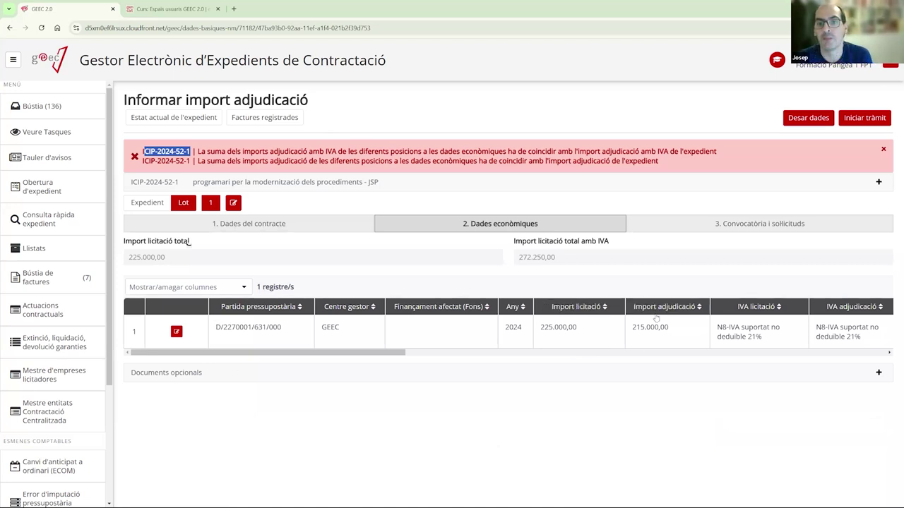
- Reset the budget line's award amount to 210.000, save it, and launch the task
left_click(177, 332)
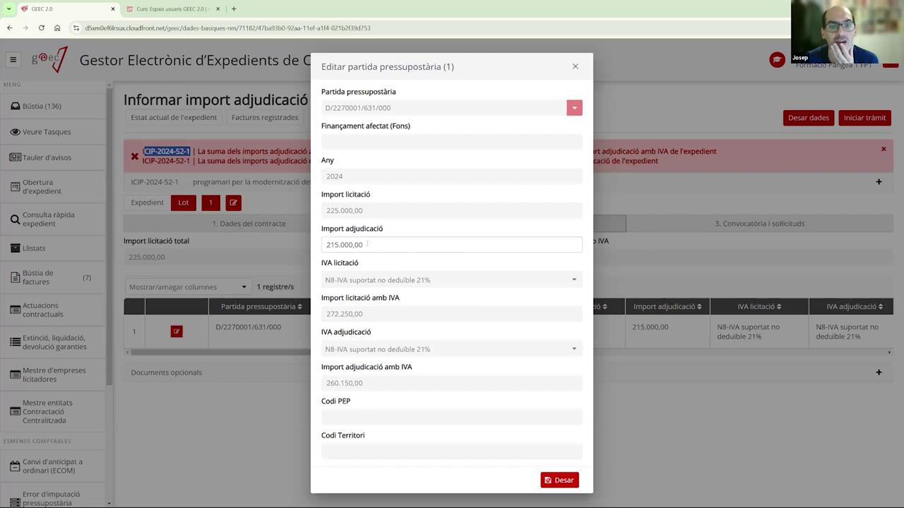
left_click(367, 245)
key("Delete")
type("0")
left_click(557, 481)
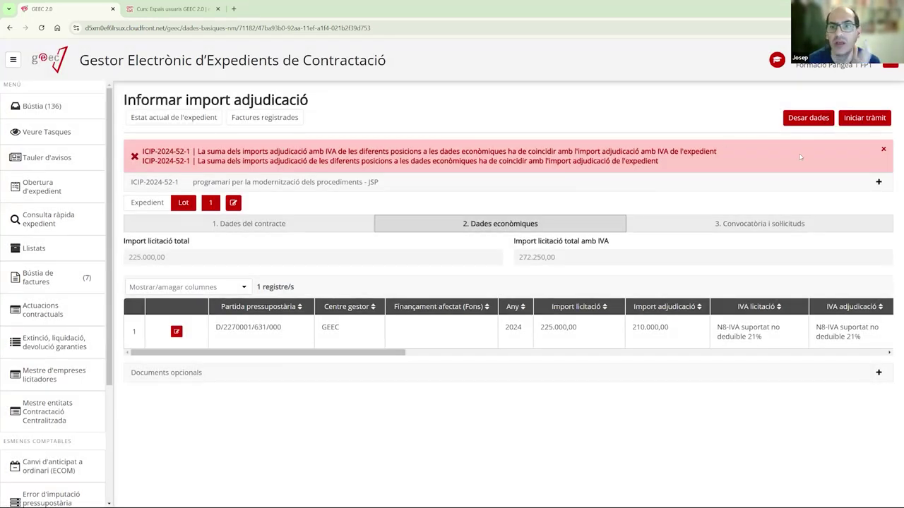
left_click(863, 118)
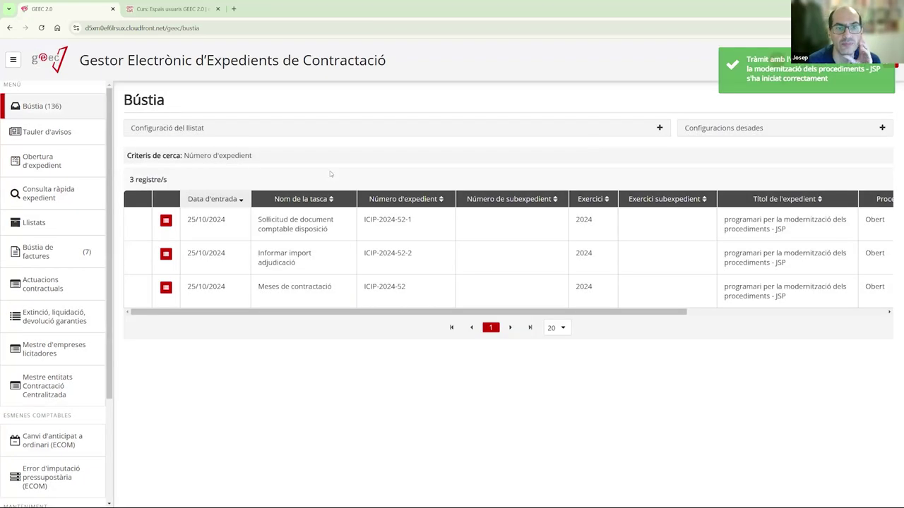
- Open the ICIP-2024-52-2 award amount task for lot 2 and set its award date to 25/10/2024
left_click(284, 264)
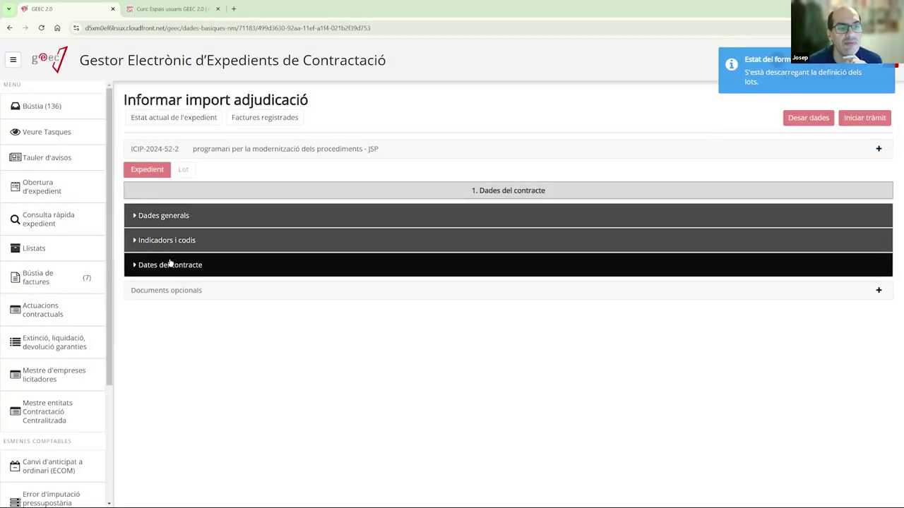
left_click(171, 265)
left_click(184, 171)
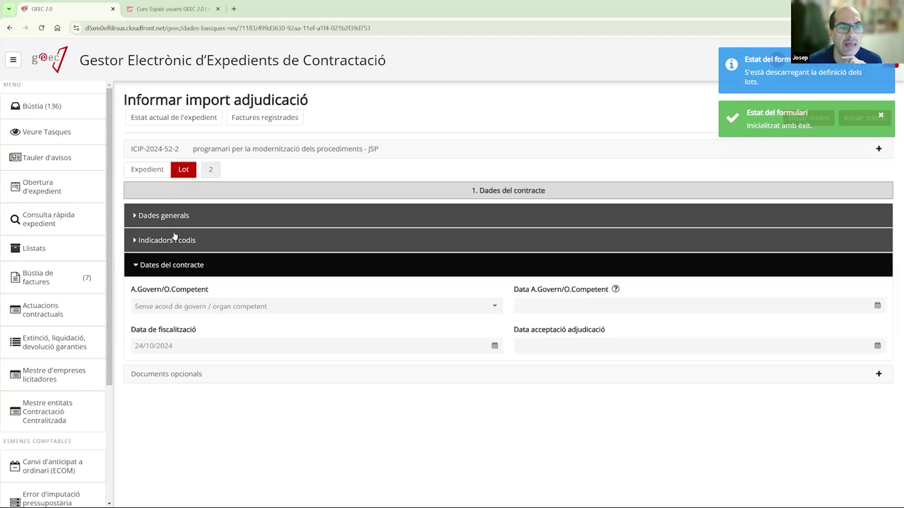
left_click(175, 262)
left_click(211, 171)
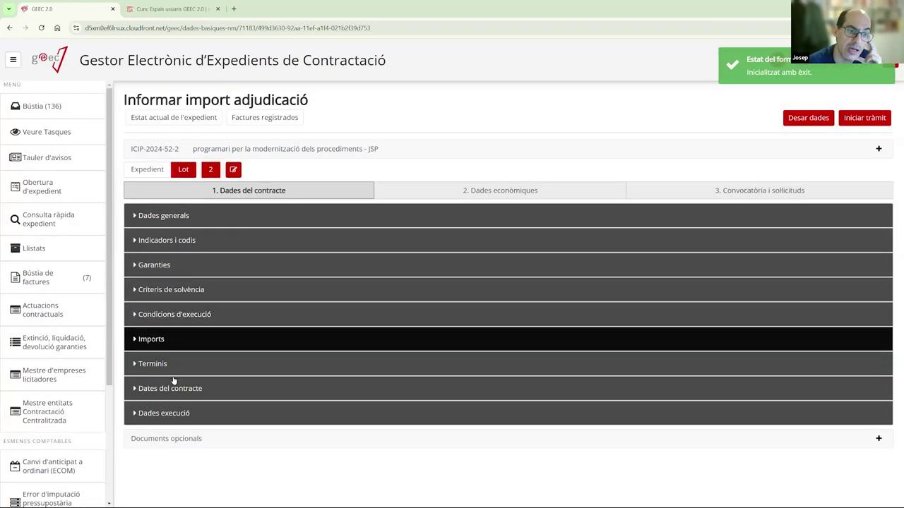
left_click(173, 385)
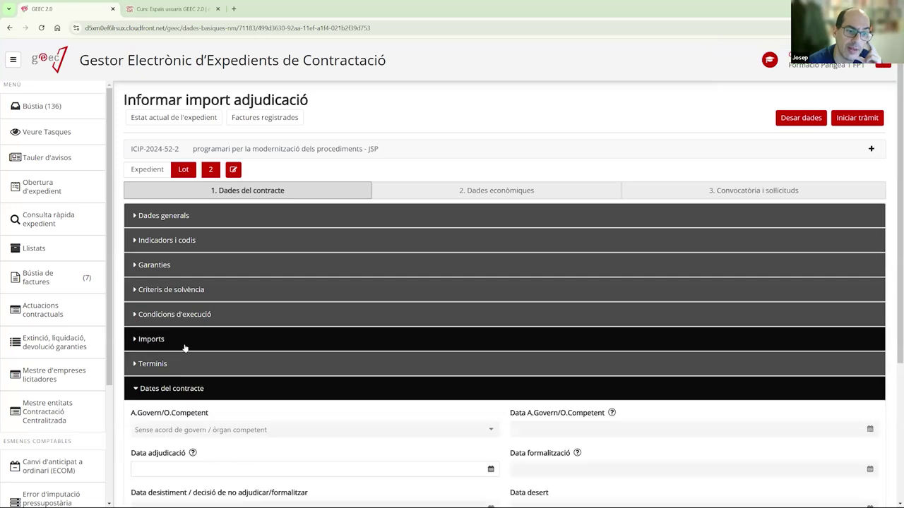
scroll(186, 346, "down", 3)
left_click(195, 291)
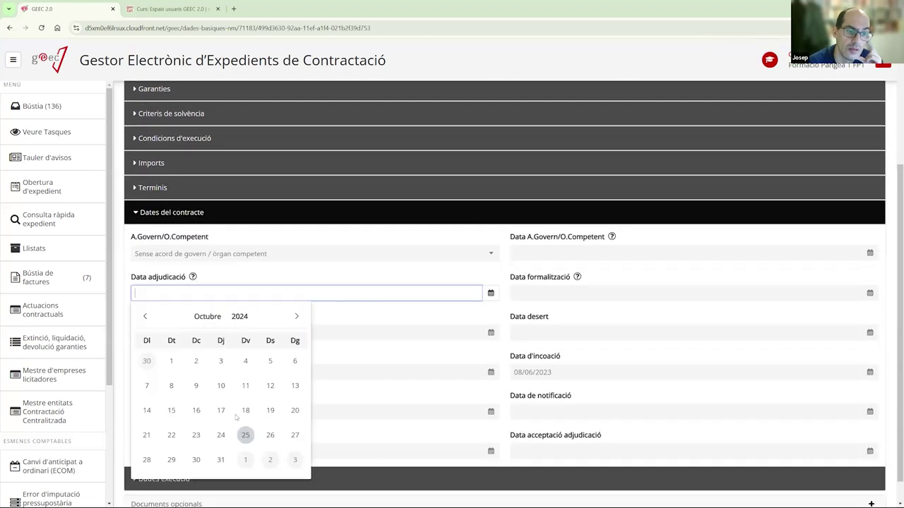
left_click(244, 433)
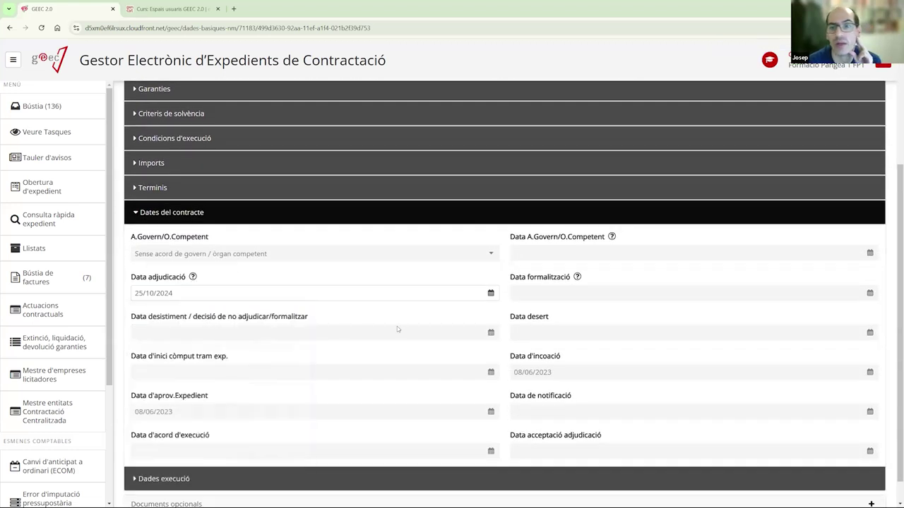
scroll(397, 329, "up", 3)
left_click(385, 388)
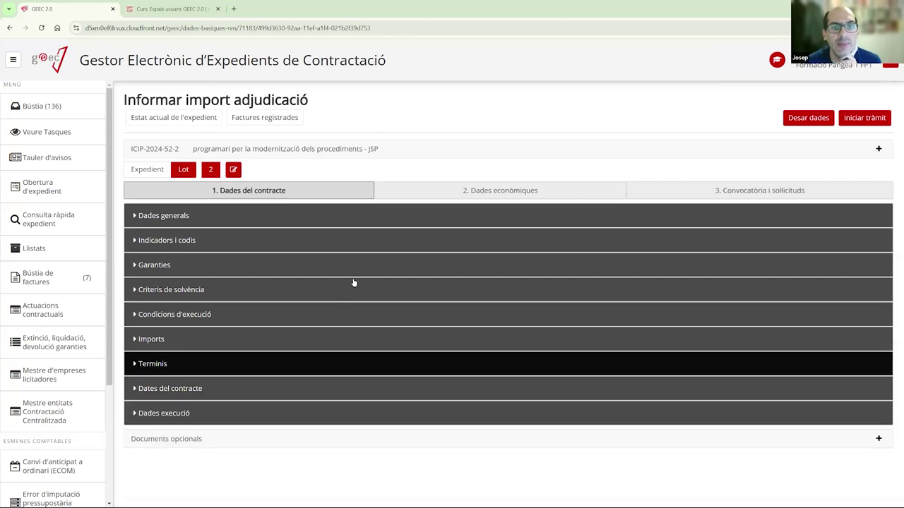
- Enter a 210.000 award amount on lot 2's budget line, save, and start the procedure
left_click(452, 190)
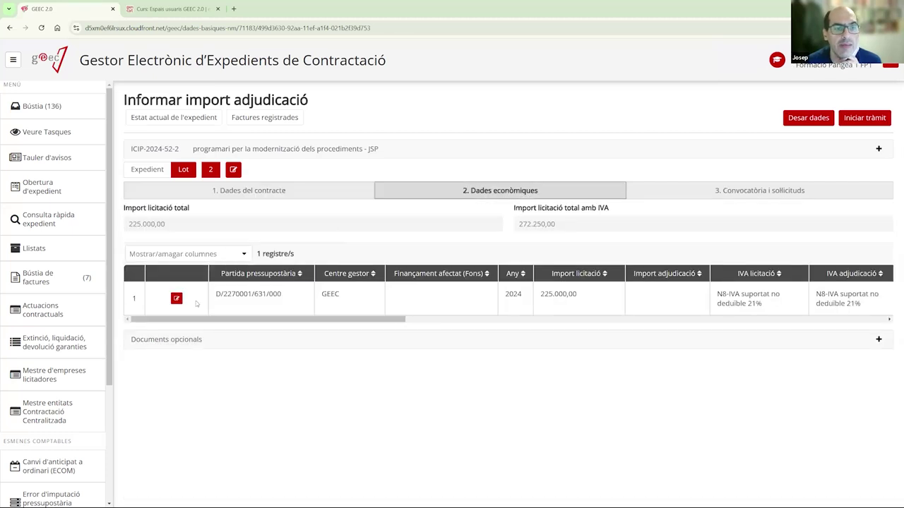
left_click(176, 298)
left_click(351, 243)
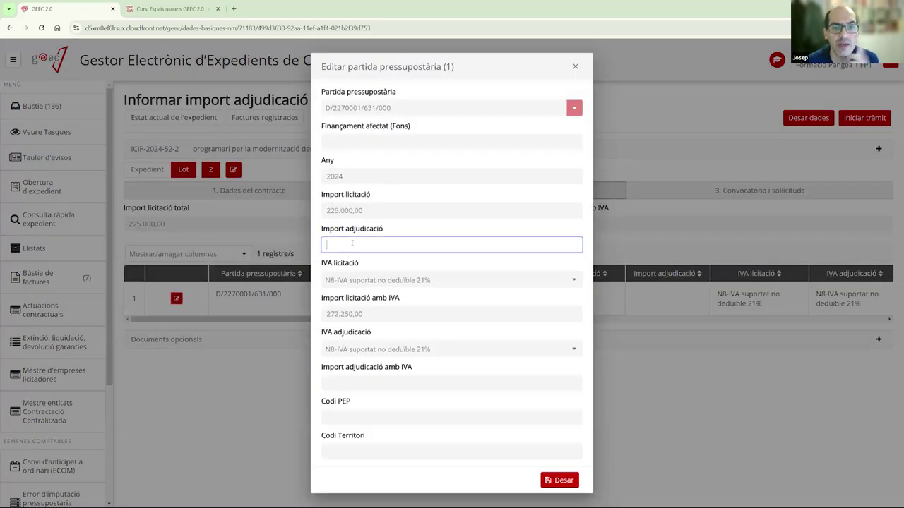
type("210.000")
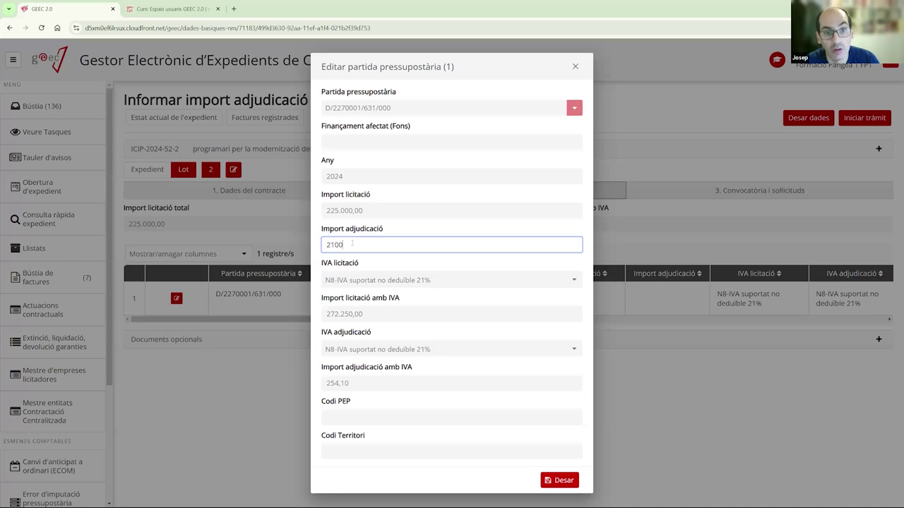
left_click(557, 481)
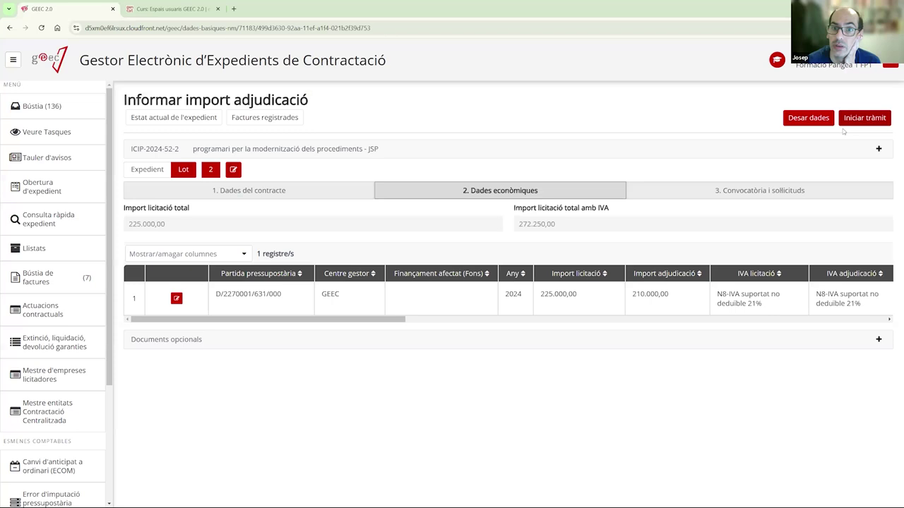
left_click(858, 120)
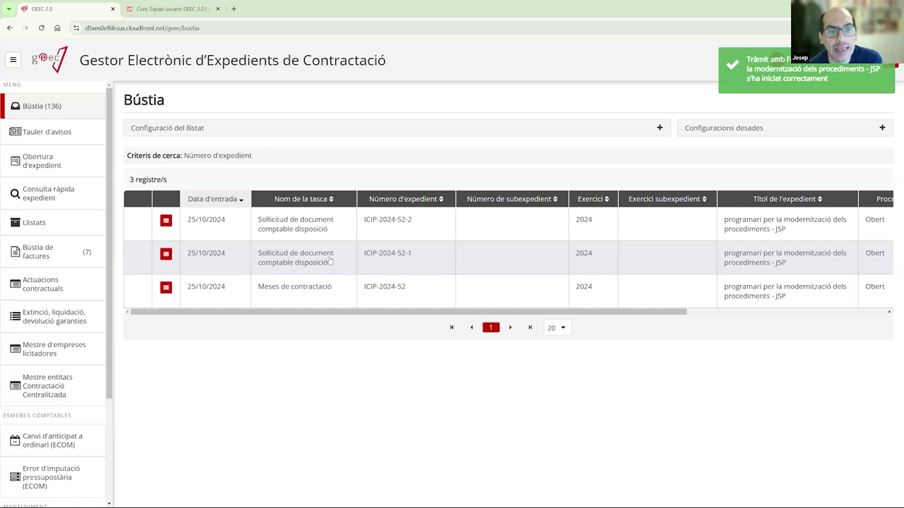
- Send the ICIP-2024-52-1 accounting disposition request to the accounting system and return to Bústia
left_click(329, 260)
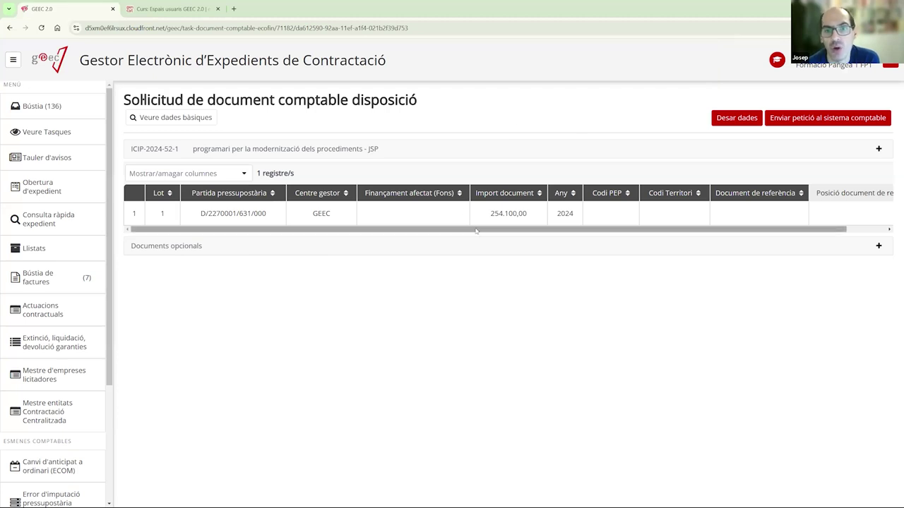
left_click(844, 120)
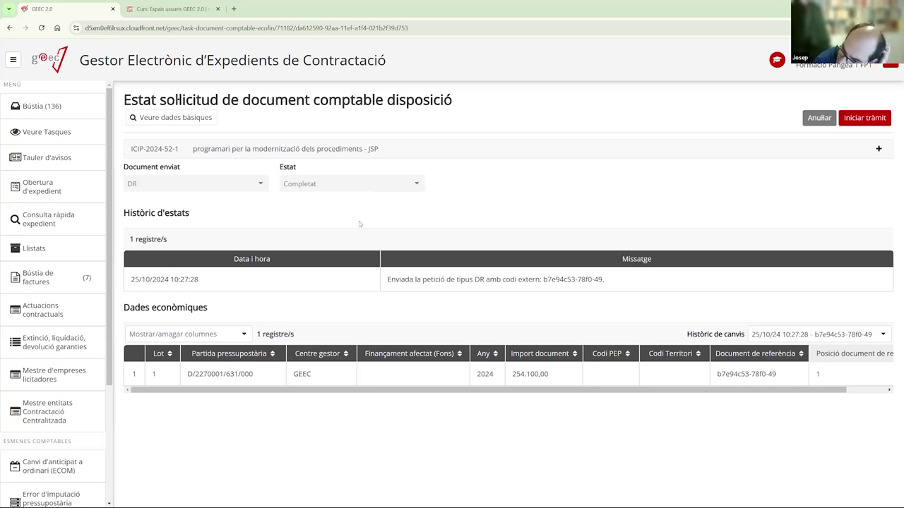
left_click(74, 116)
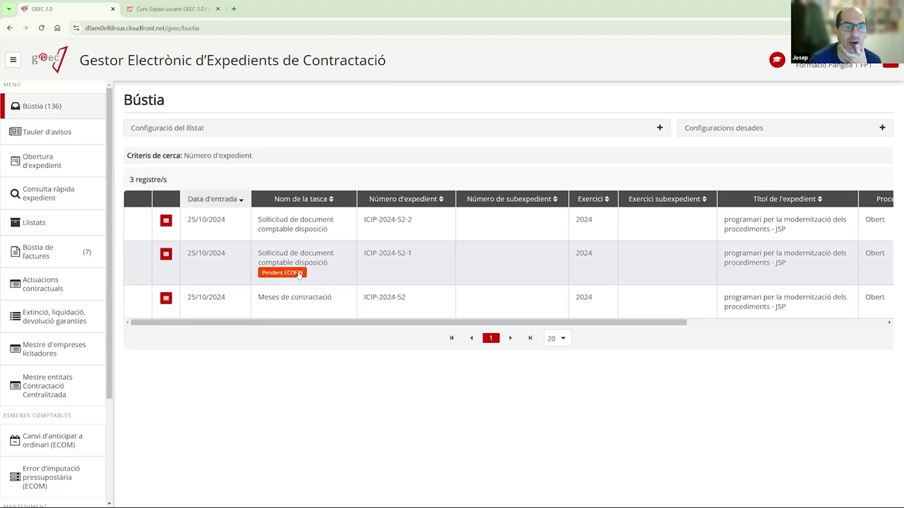
- Send the ICIP-2024-52-2 accounting disposition request to the accounting system and return to Bústia
left_click(302, 226)
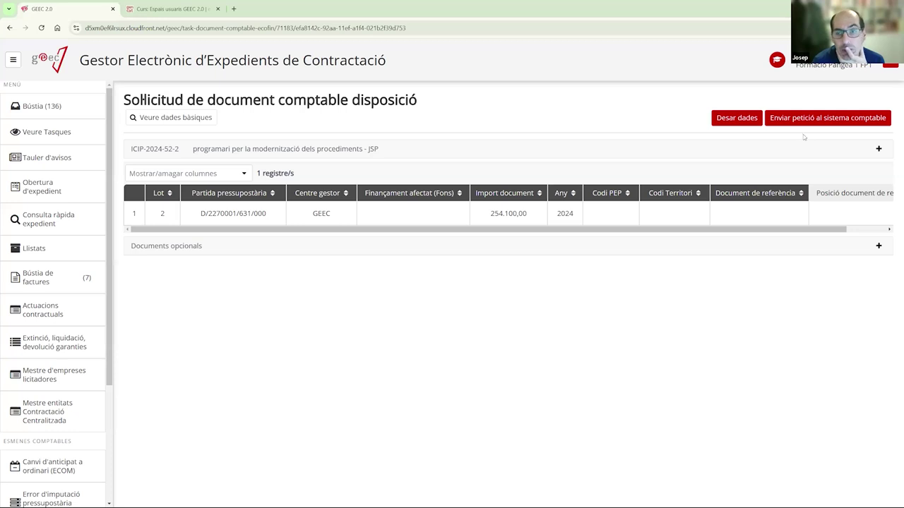
left_click(825, 122)
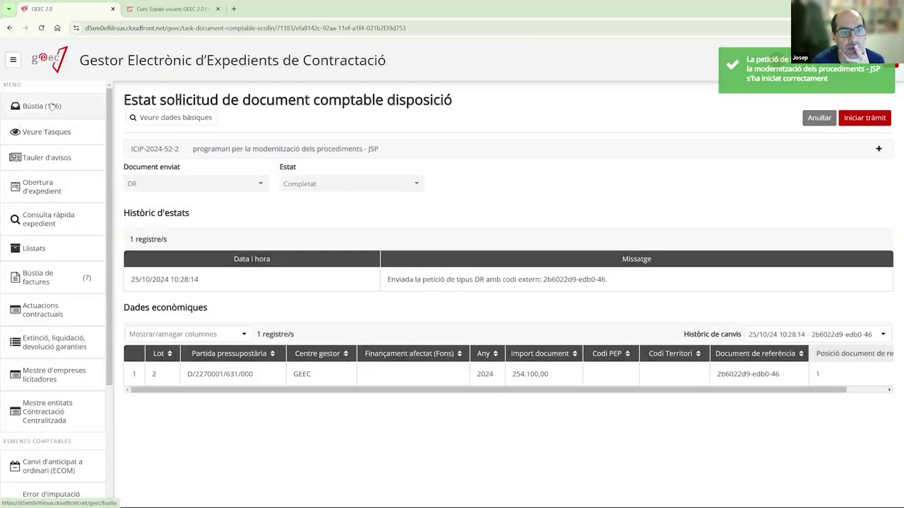
left_click(51, 106)
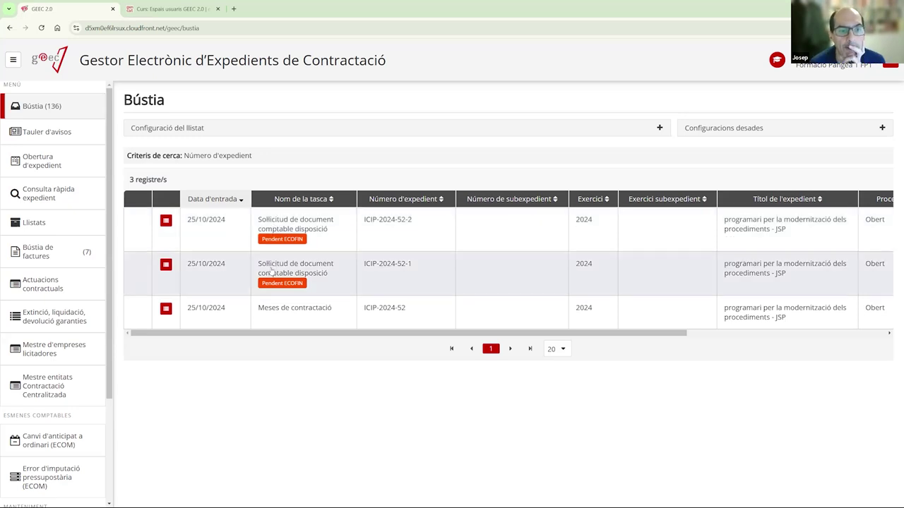
- Open the ICIP-2024-52-1 accounting request status page from the inbox
left_click(307, 271)
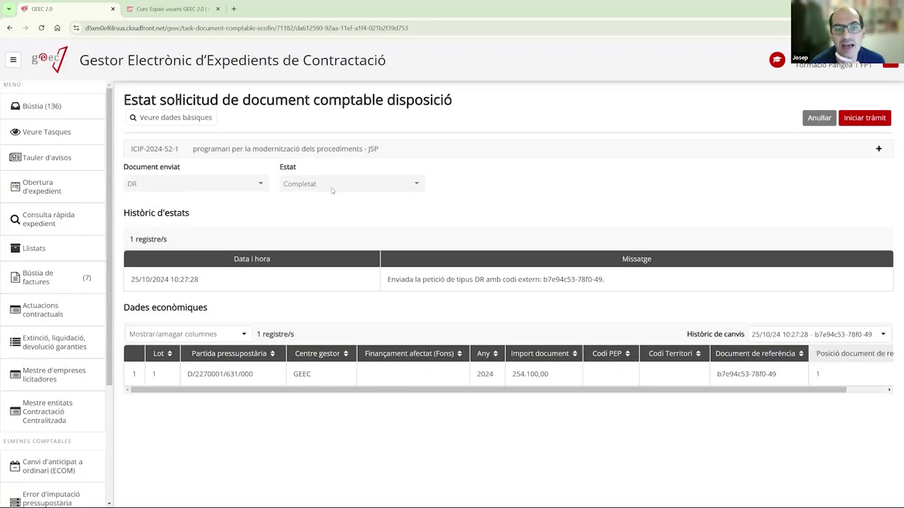
left_click(41, 106)
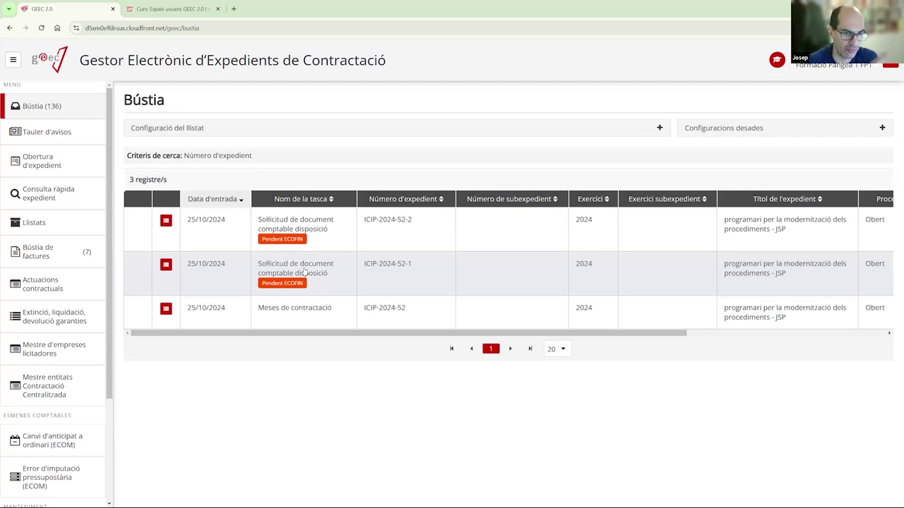
left_click(305, 273)
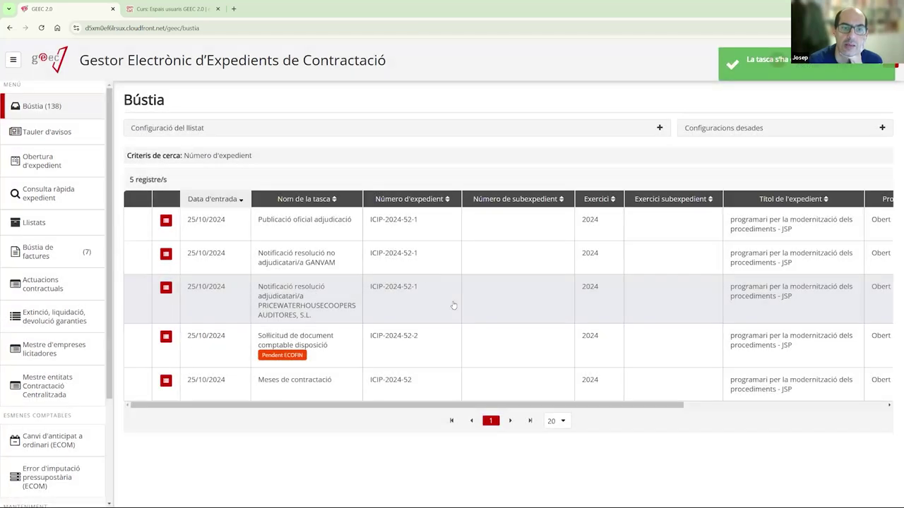
- Close the ICIP-2024-52-2 accounting request to generate its award publication and notification tasks
left_click(284, 349)
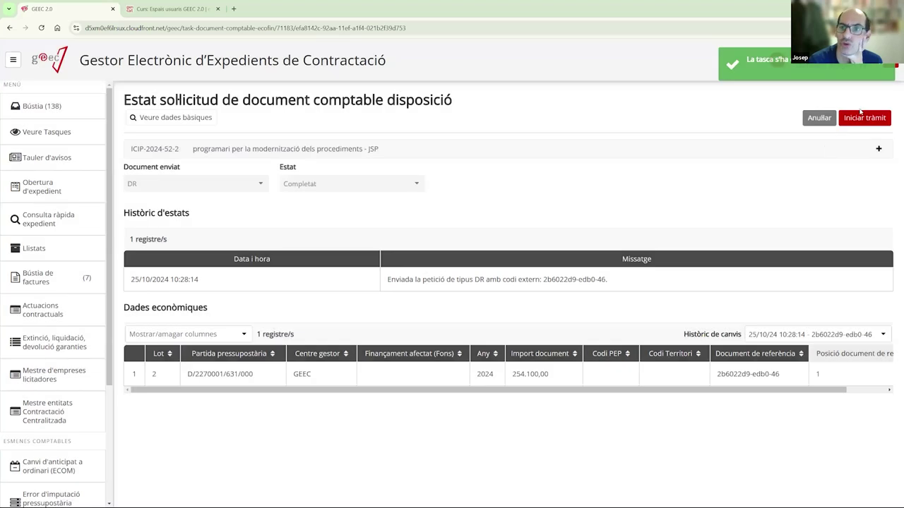
left_click(861, 118)
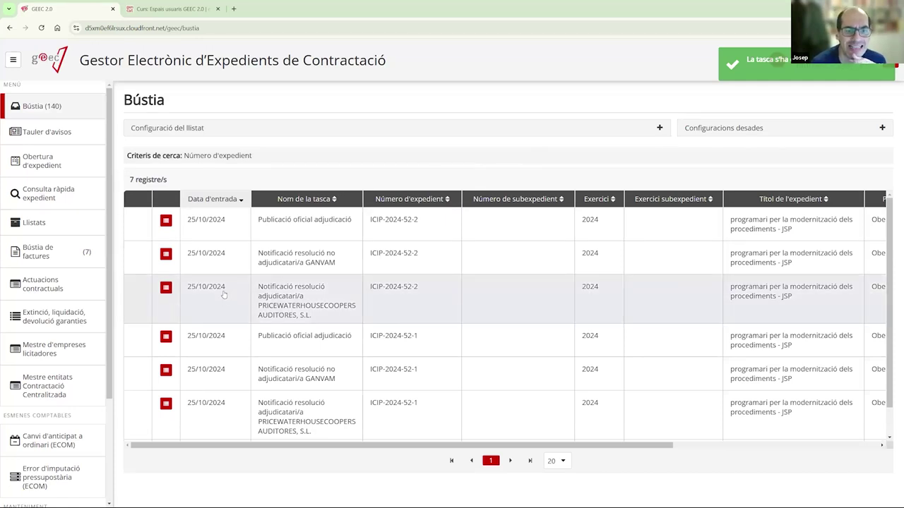
scroll(275, 339, "down", 1)
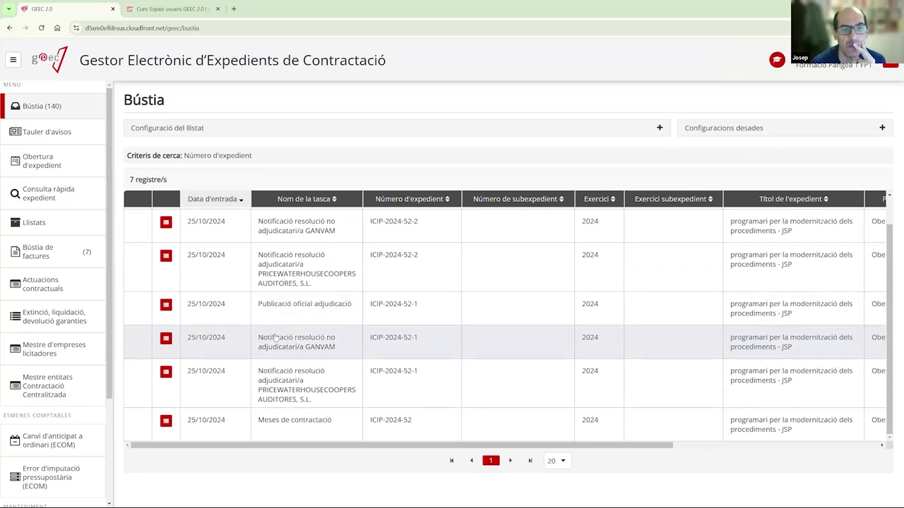
scroll(276, 339, "up", 1)
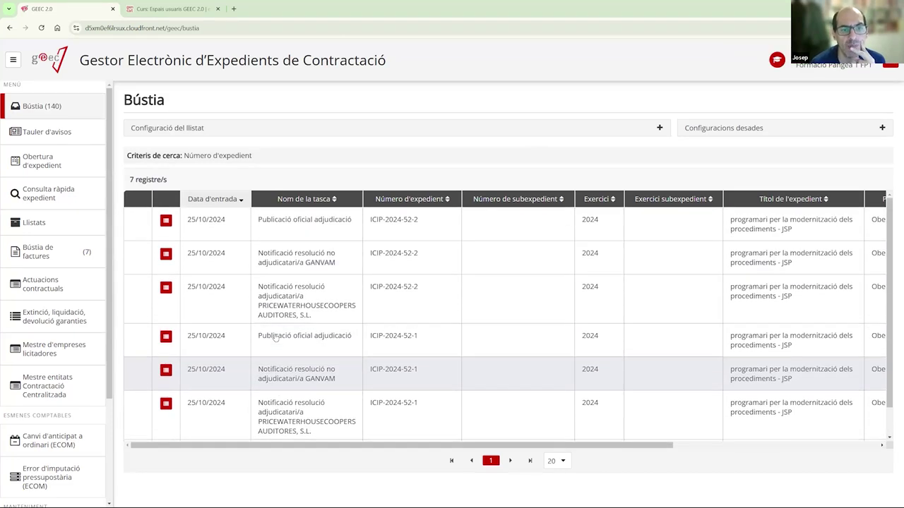
- Check the seven tasks in Bústia and open the ICIP-2024-52 contracting board task
scroll(275, 339, "down", 1)
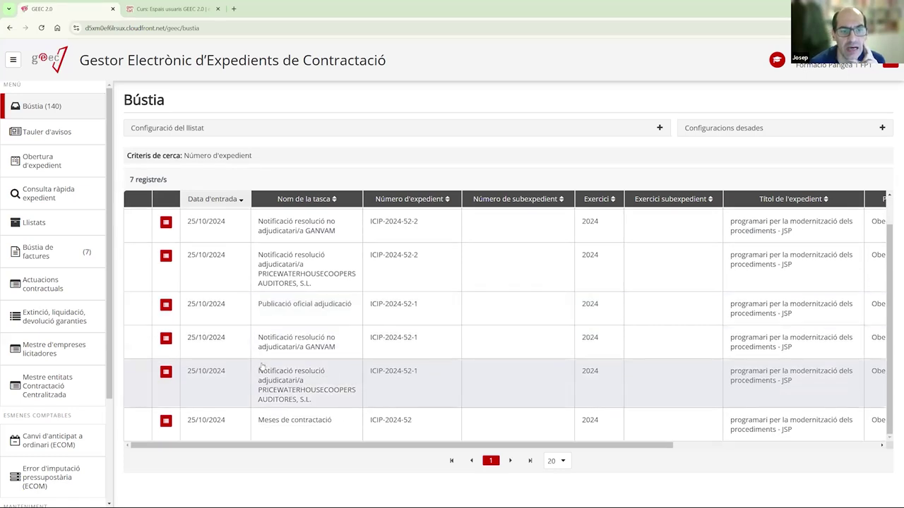
scroll(262, 366, "up", 1)
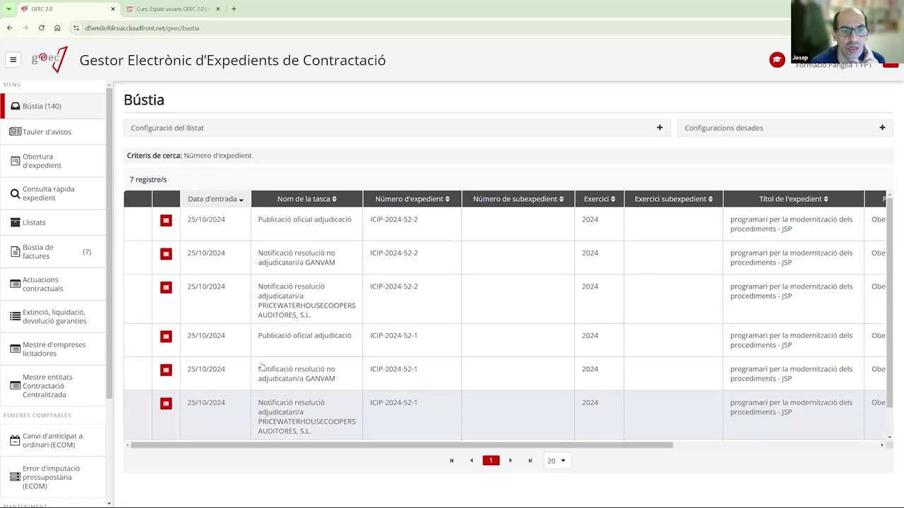
scroll(332, 332, "down", 1)
scroll(334, 345, "up", 1)
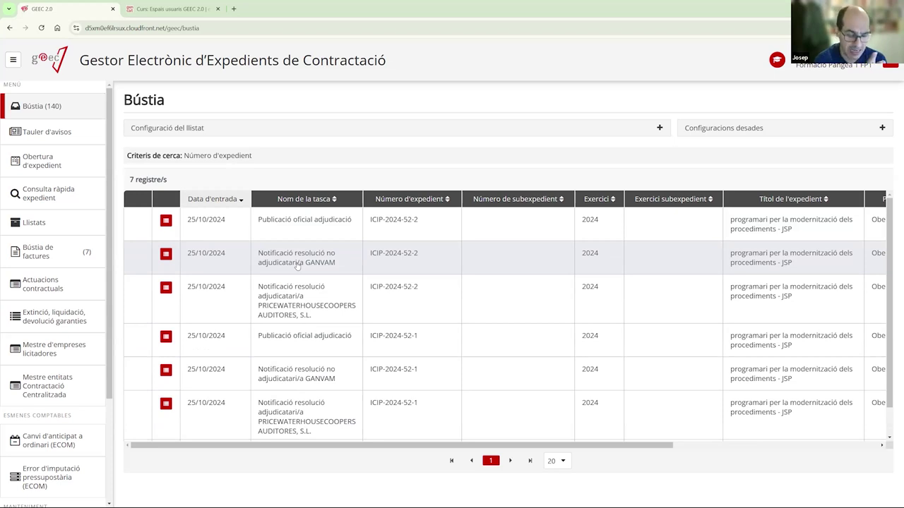
scroll(298, 310, "down", 2)
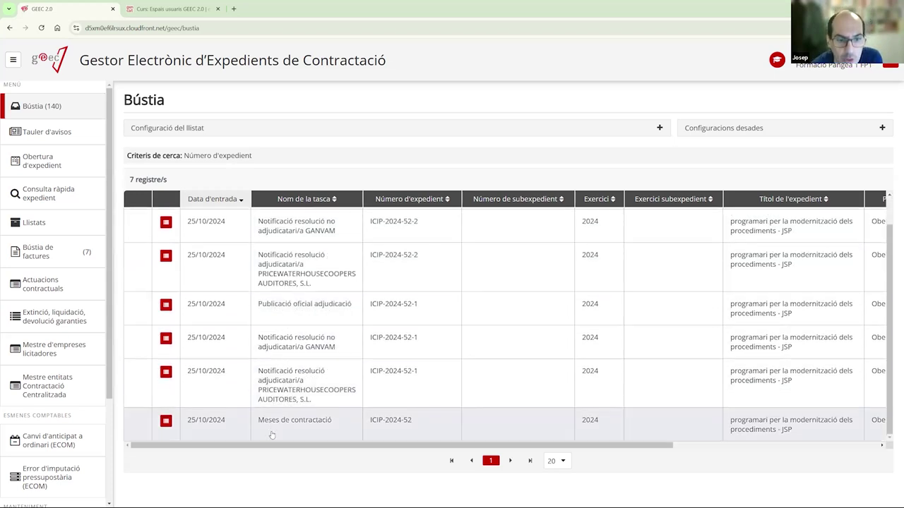
left_click(272, 434)
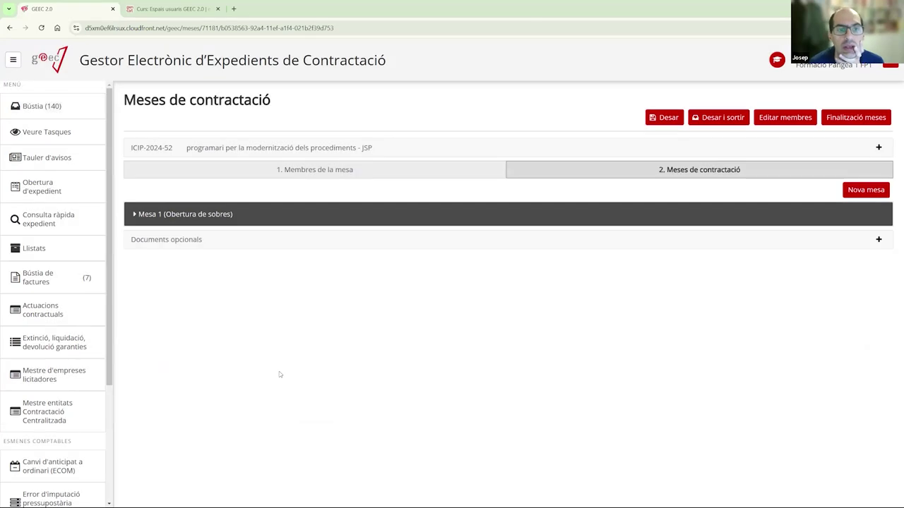
- Look over the Mesa 1 envelope-opening session details on the contracting board
left_click(176, 214)
scroll(510, 250, "down", 2)
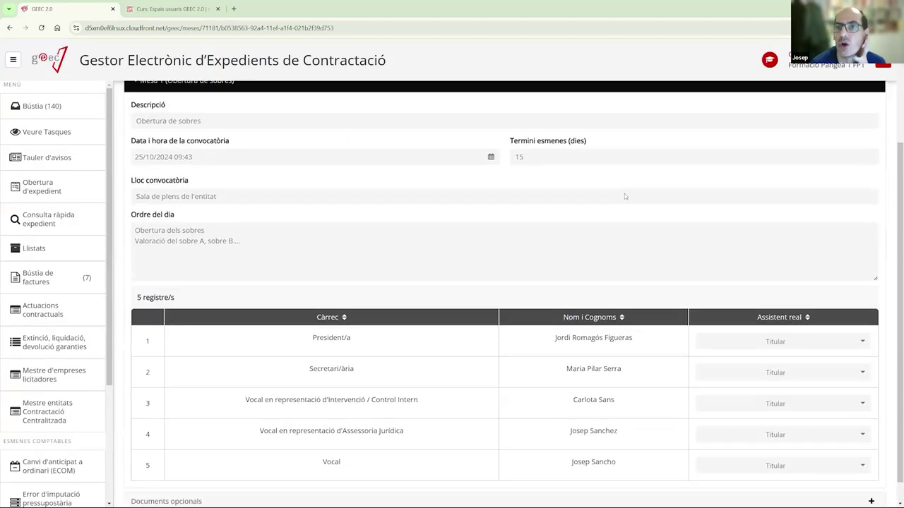
scroll(624, 193, "up", 2)
left_click(272, 214)
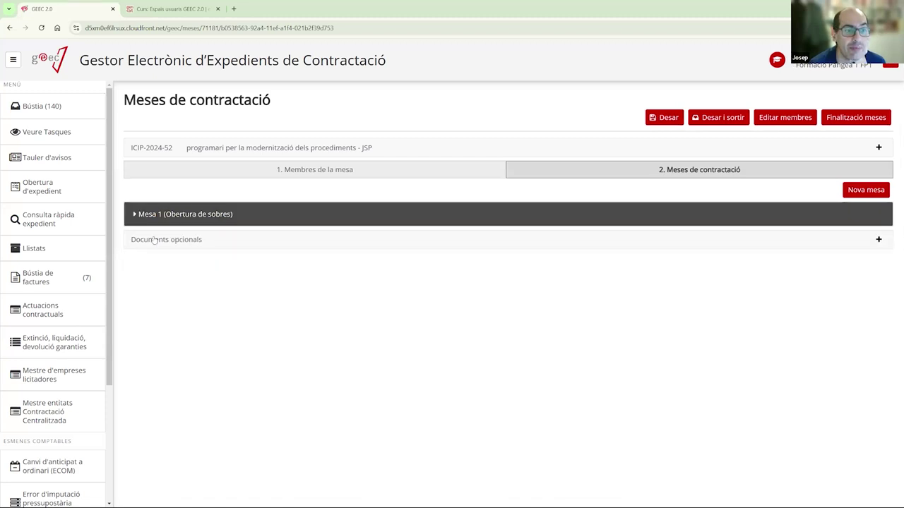
- Add an AL99-Altres document from the Documents opcionals section
left_click(154, 240)
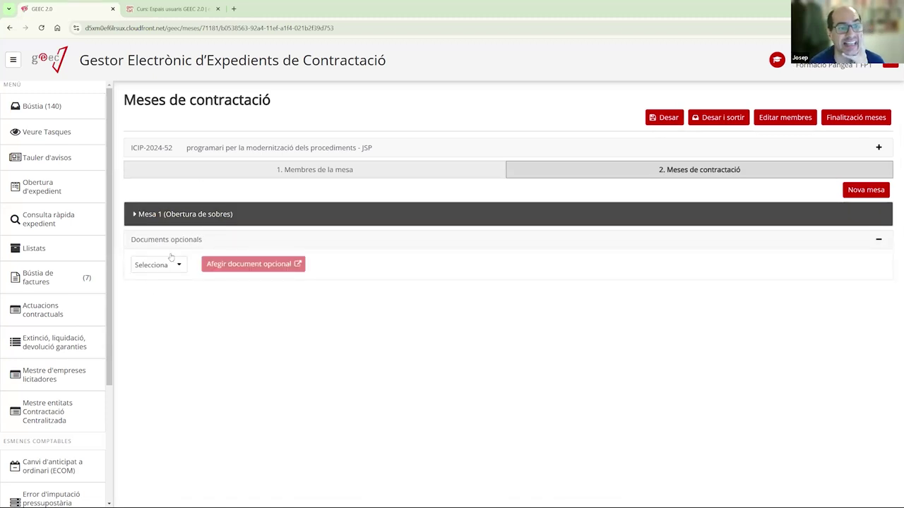
left_click(180, 245)
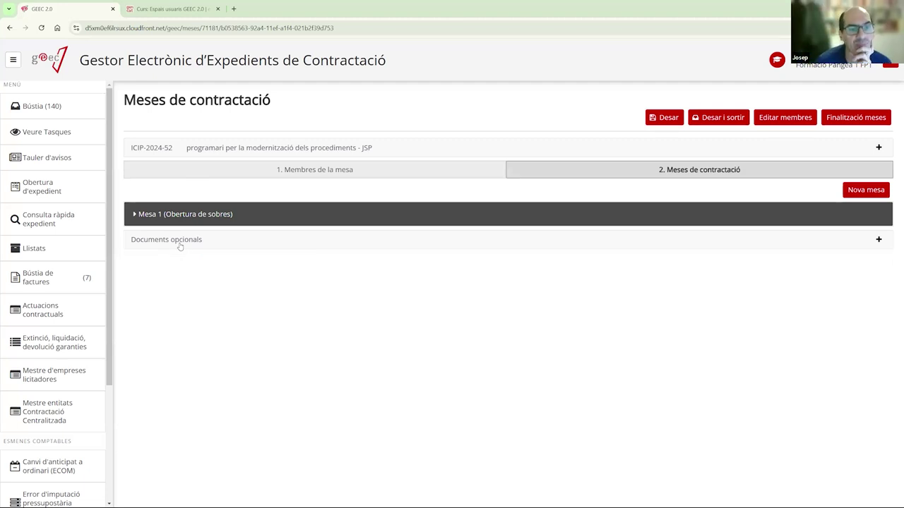
left_click(180, 245)
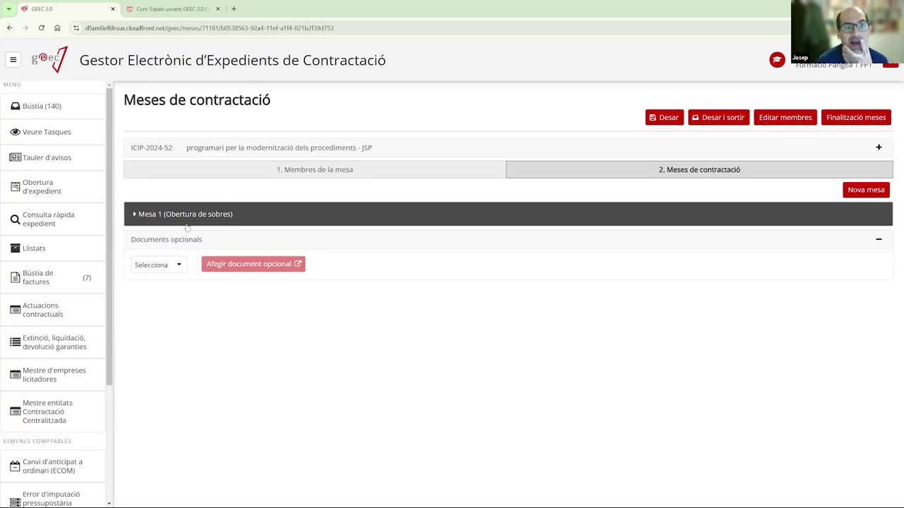
left_click(179, 267)
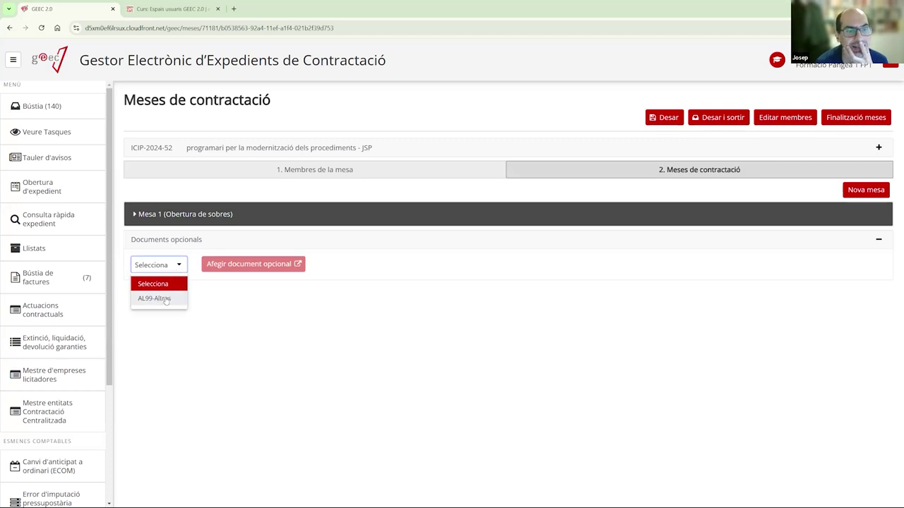
left_click(166, 300)
left_click(175, 266)
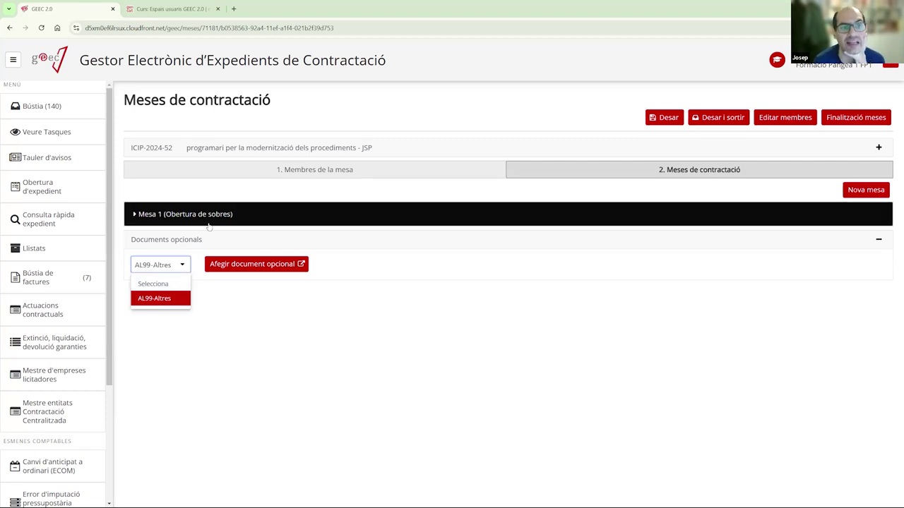
left_click(244, 265)
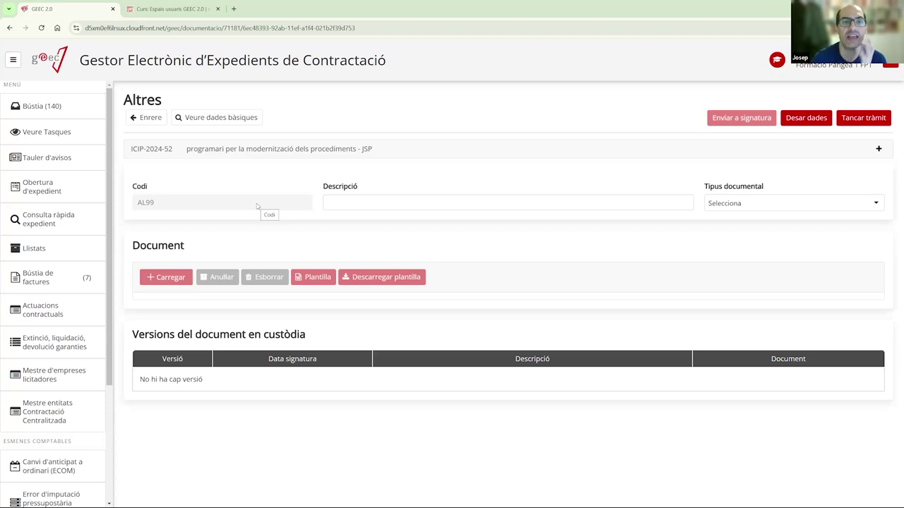
- Enter 'Sobre A - Ganvam' as the document description
left_click(379, 199)
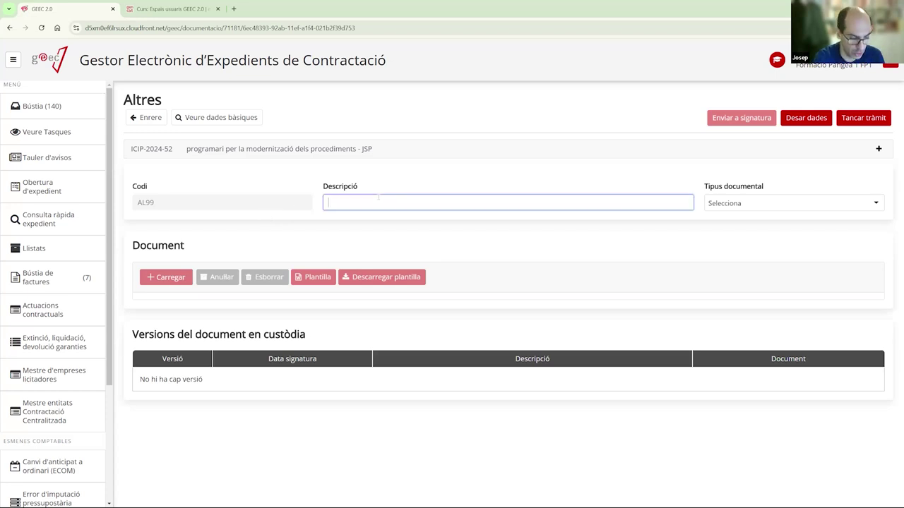
type("Sobre A Empres")
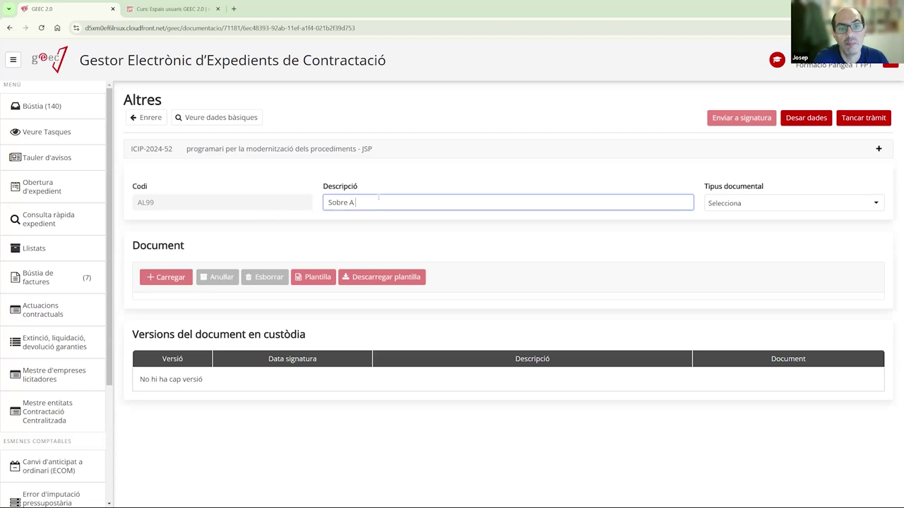
key("BackSpace")
key("BackSpace")
key("BackSpace")
key("BackSpace")
key("BackSpace")
key("BackSpace")
type("- FA")
key("BackSpace")
key("BackSpace")
type("Gana")
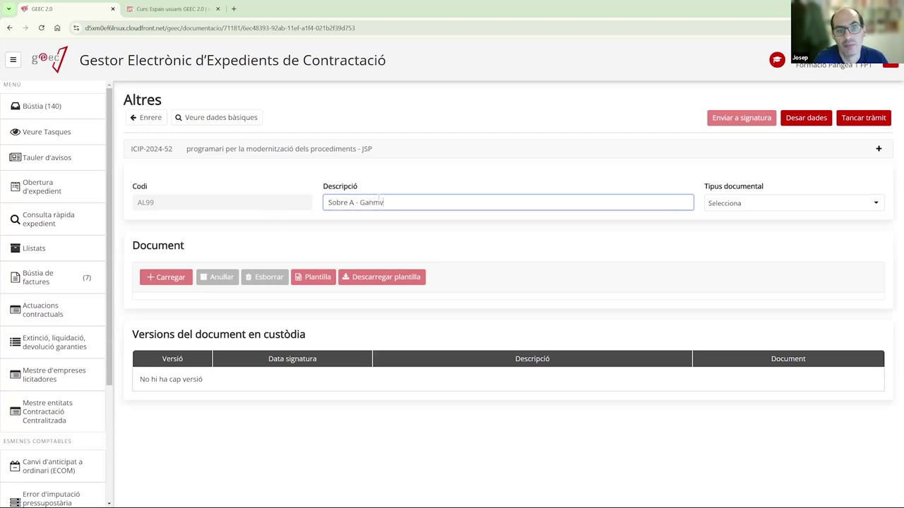
key("BackSpace")
type("vam")
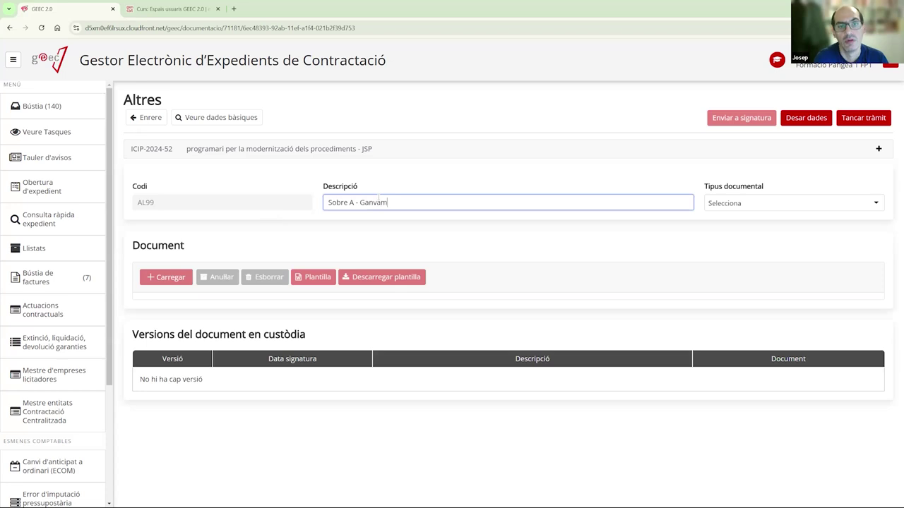
- Set the document type to TD03-015 Oferta econòmica and upload ProvaDocumentSignat.pdf
left_click(752, 204)
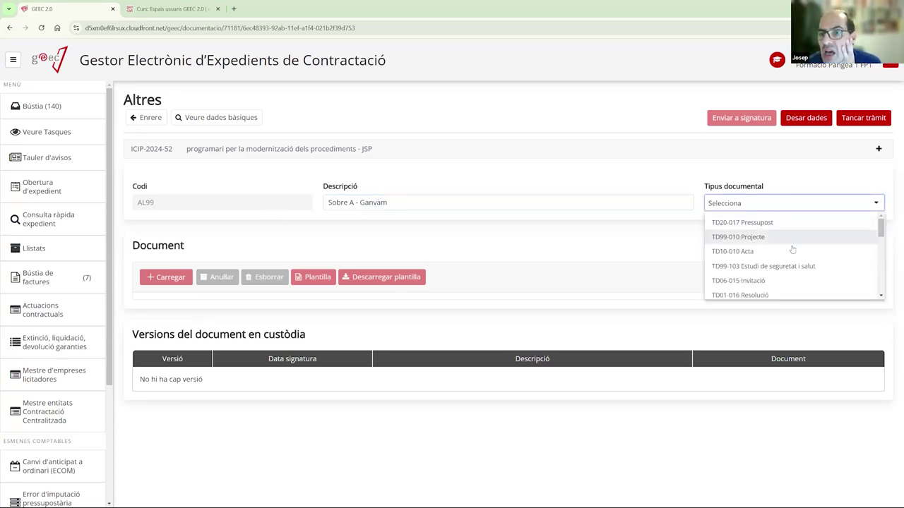
scroll(817, 252, "down", 5)
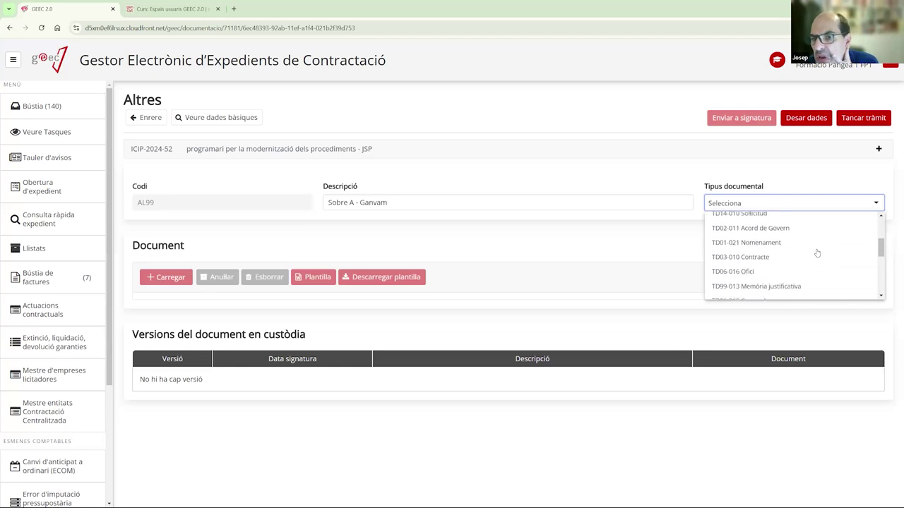
scroll(817, 254, "down", 5)
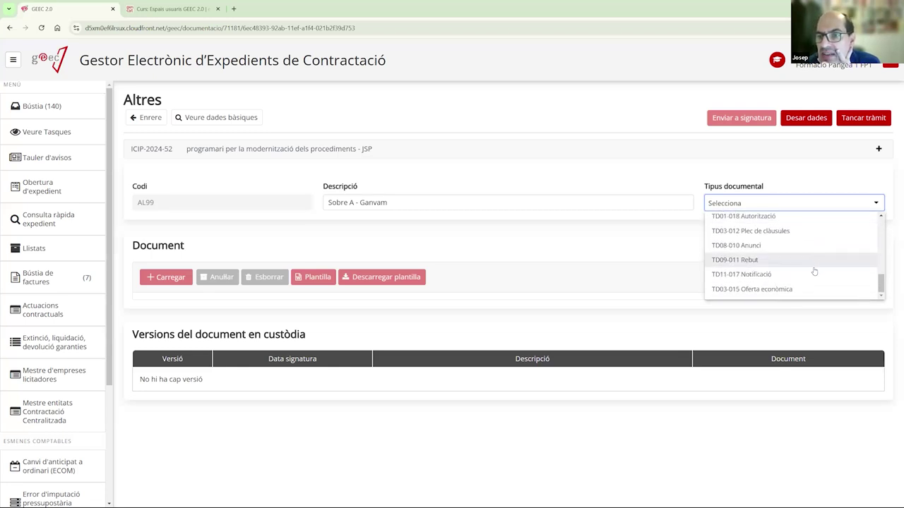
left_click(778, 294)
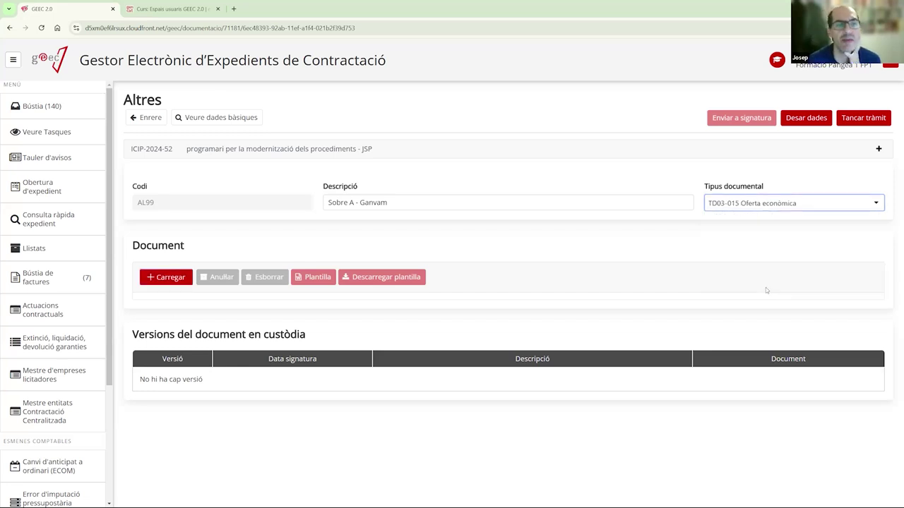
left_click(163, 279)
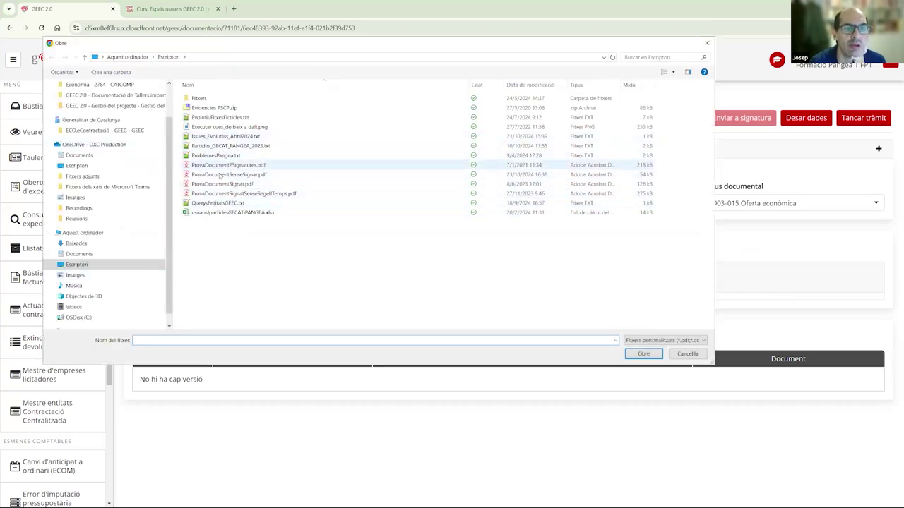
left_click(227, 185)
double_click(226, 184)
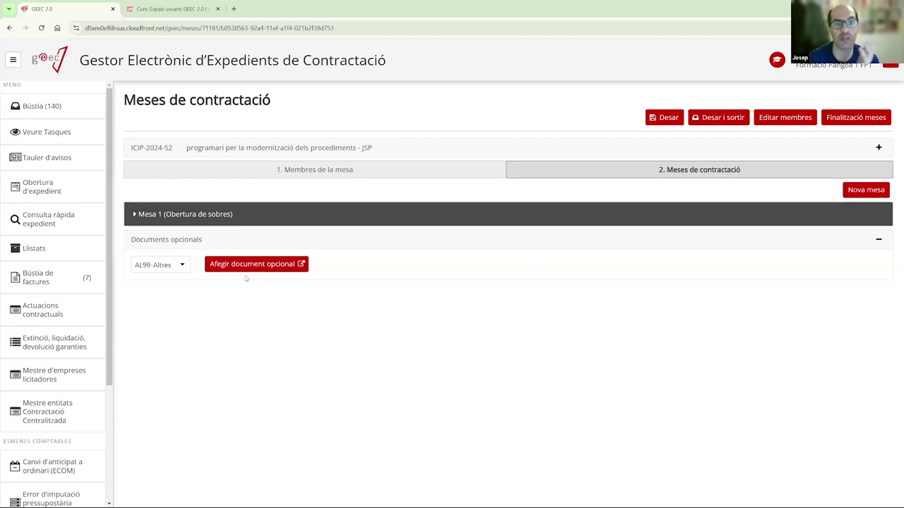
- Confirm the Sobre A - Ganvam entry under Licitació > Meses de contractació, then return to Bústia
left_click(63, 115)
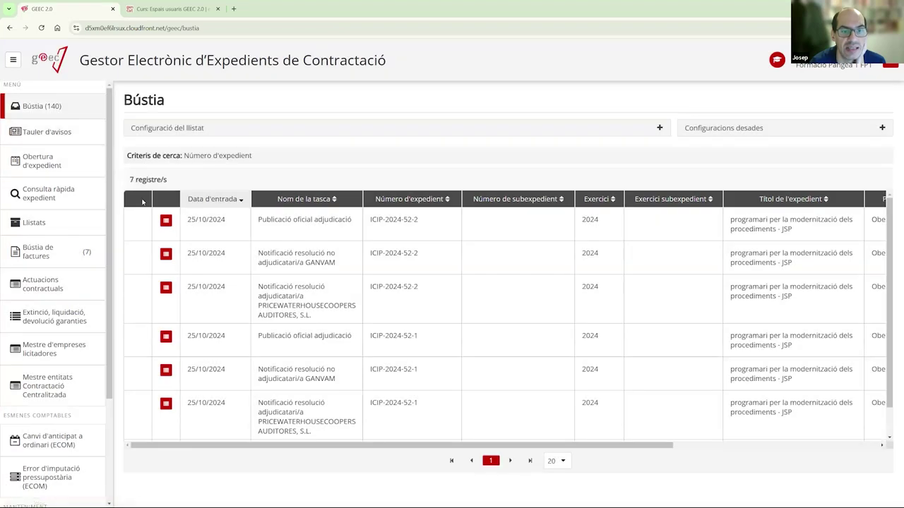
scroll(183, 360, "down", 1)
scroll(184, 360, "down", 2)
left_click(166, 420)
left_click(138, 196)
left_click(145, 253)
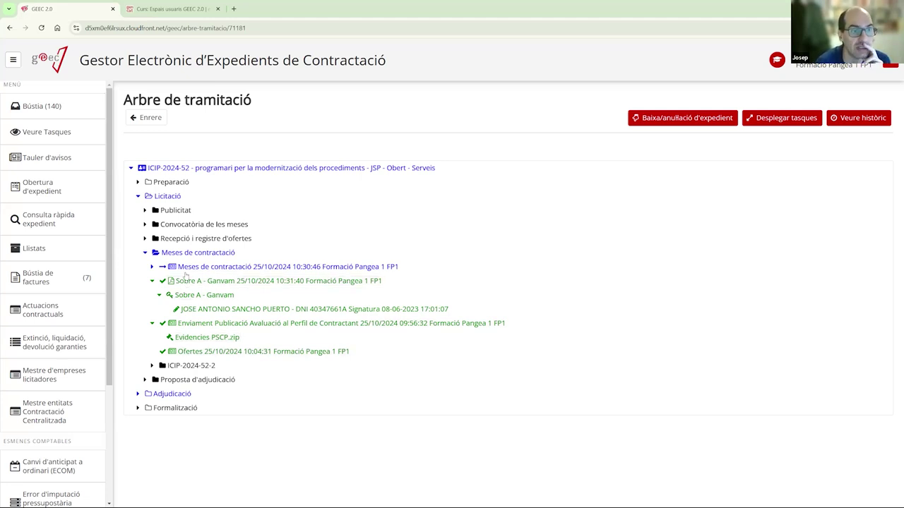
left_click(43, 106)
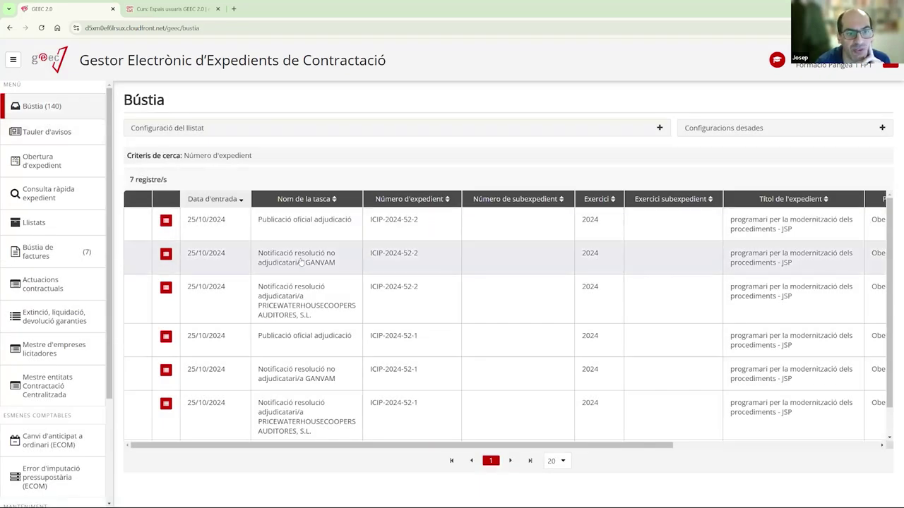
left_click(302, 263)
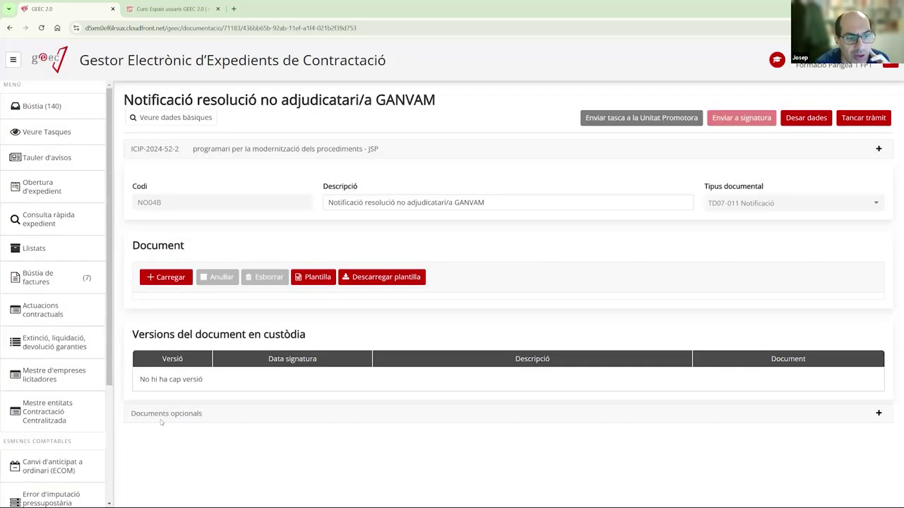
left_click(152, 419)
left_click(159, 439)
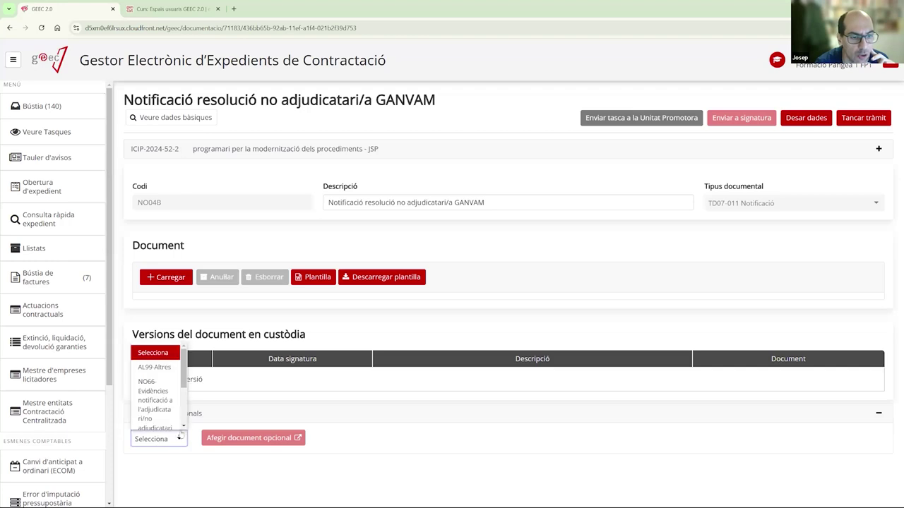
scroll(185, 379, "down", 3)
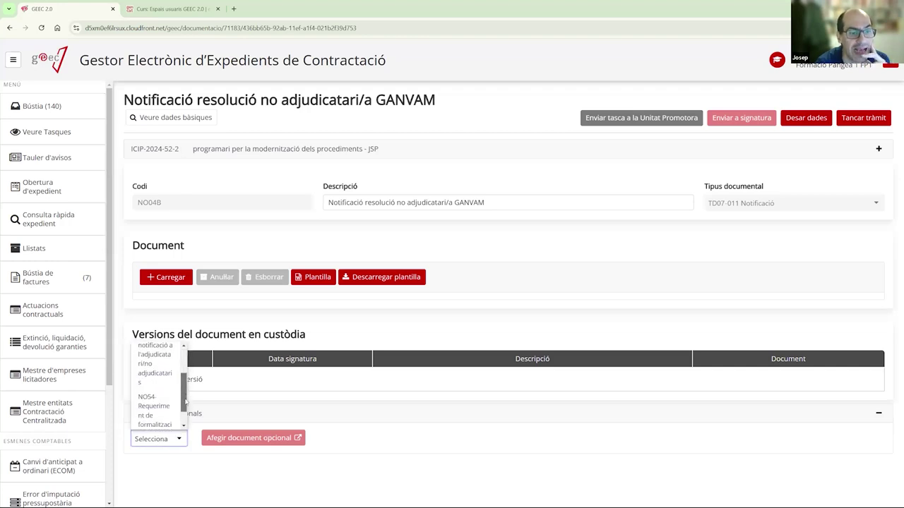
scroll(152, 390, "up", 3)
scroll(156, 392, "down", 2)
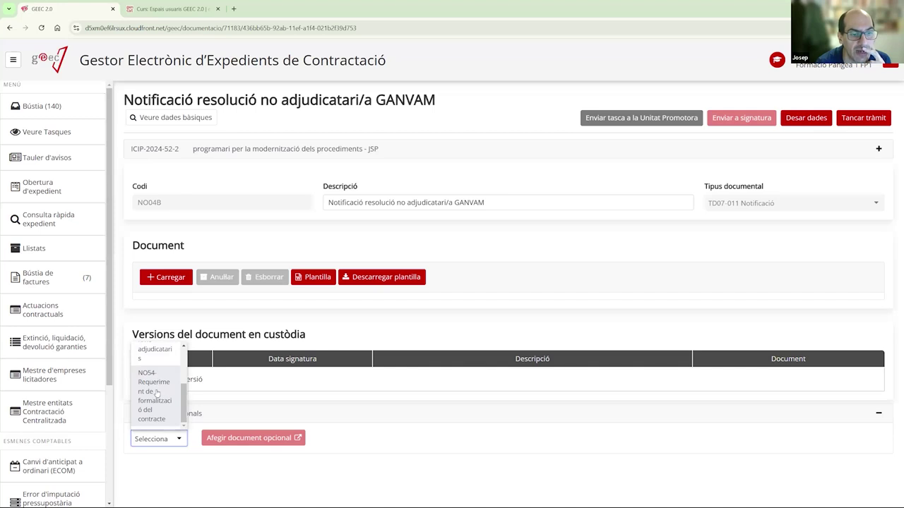
left_click_drag(183, 410, 184, 375)
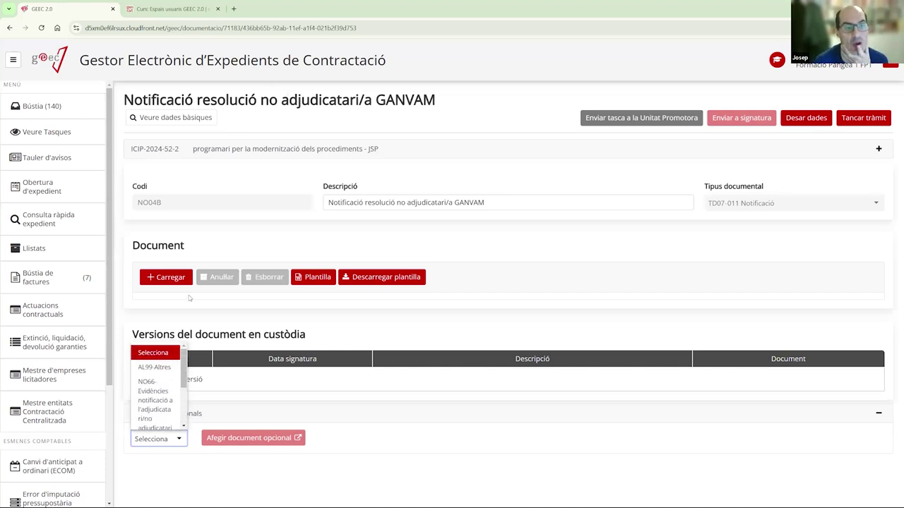
scroll(164, 377, "down", 1)
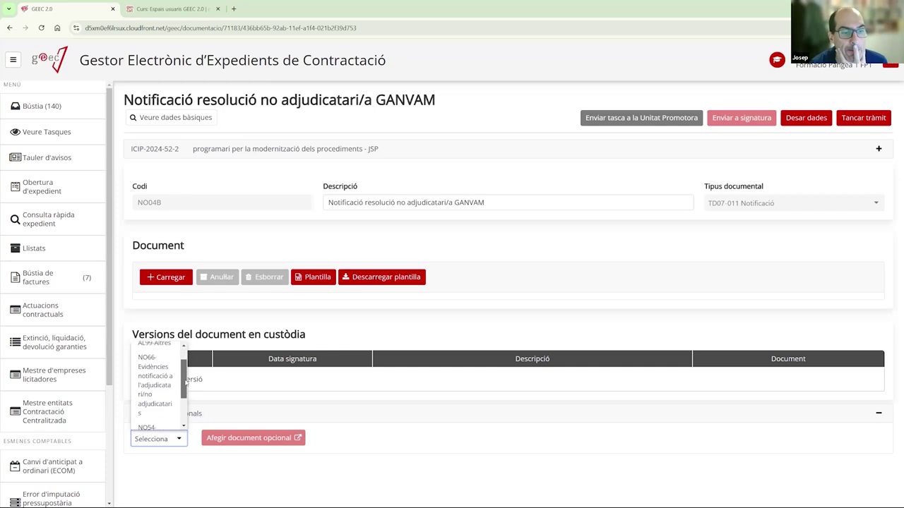
scroll(159, 380, "down", 1)
scroll(157, 382, "up", 1)
scroll(157, 382, "up", 2)
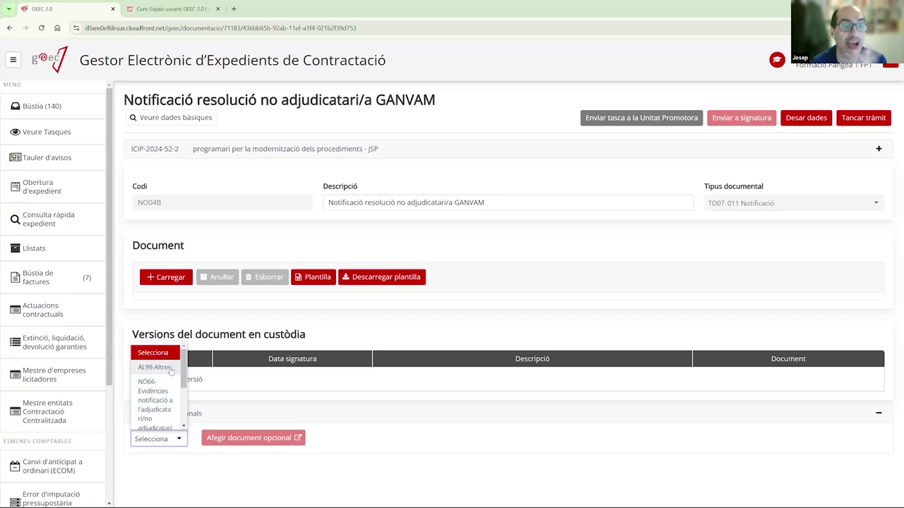
left_click(279, 307)
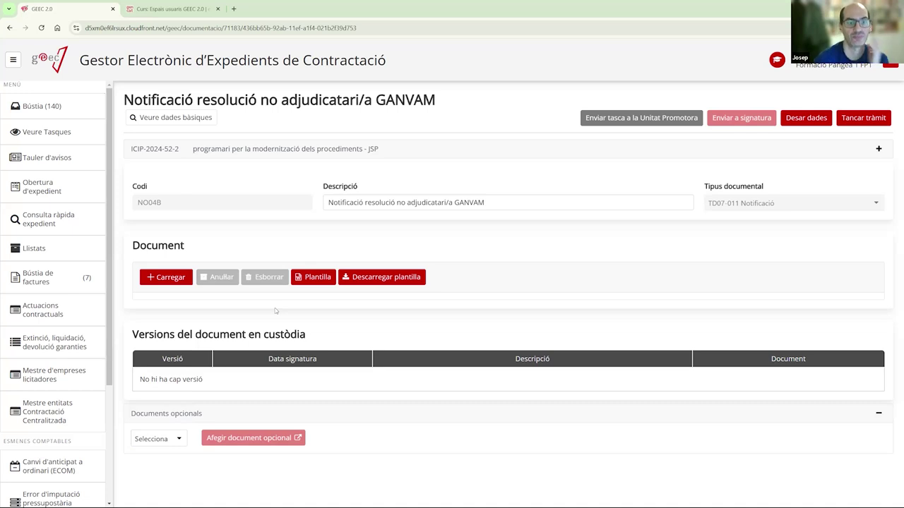
left_click(87, 113)
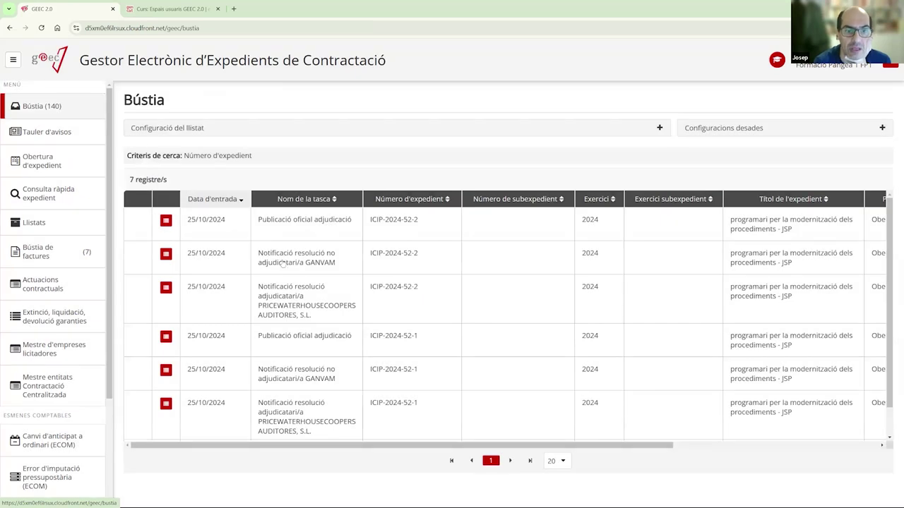
scroll(297, 270, "down", 1)
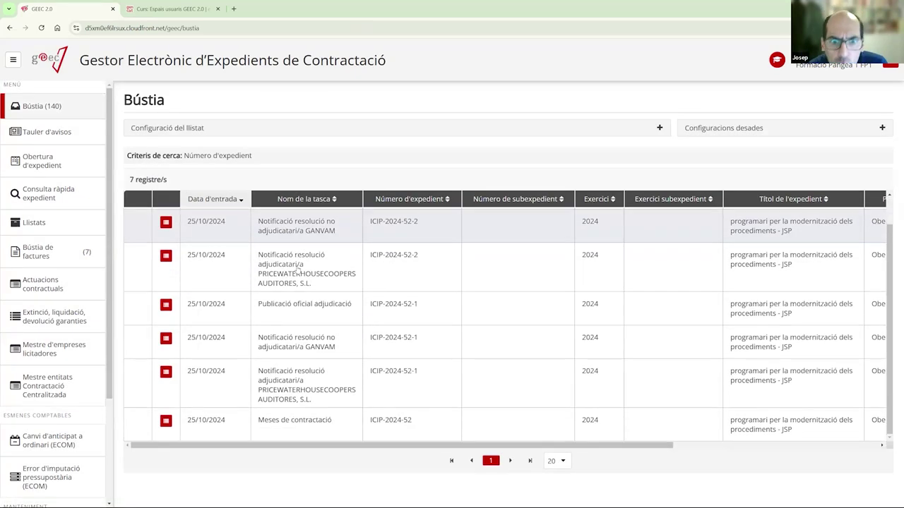
scroll(303, 296, "up", 1)
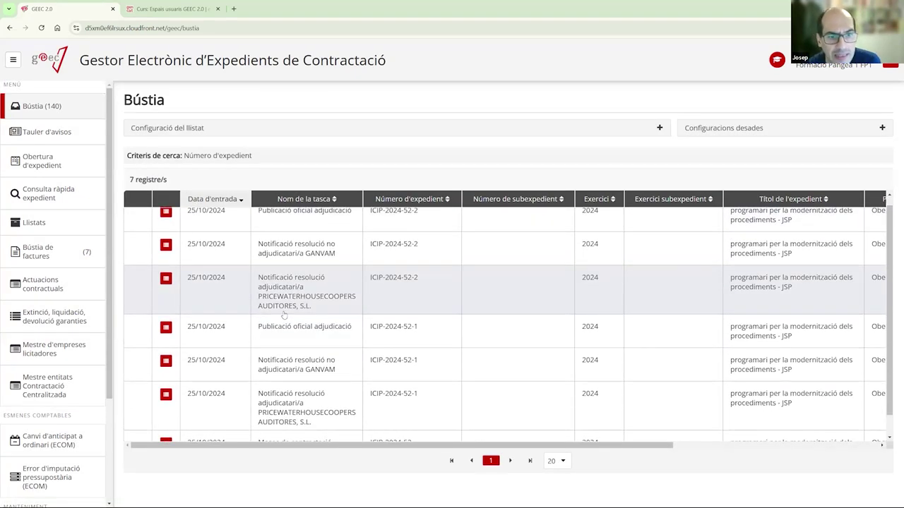
scroll(285, 318, "down", 1)
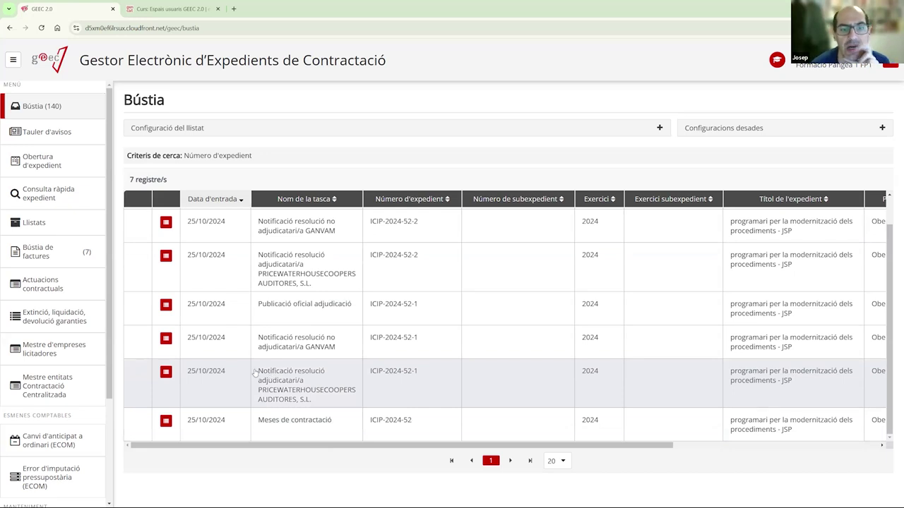
scroll(263, 316, "up", 1)
scroll(263, 316, "down", 1)
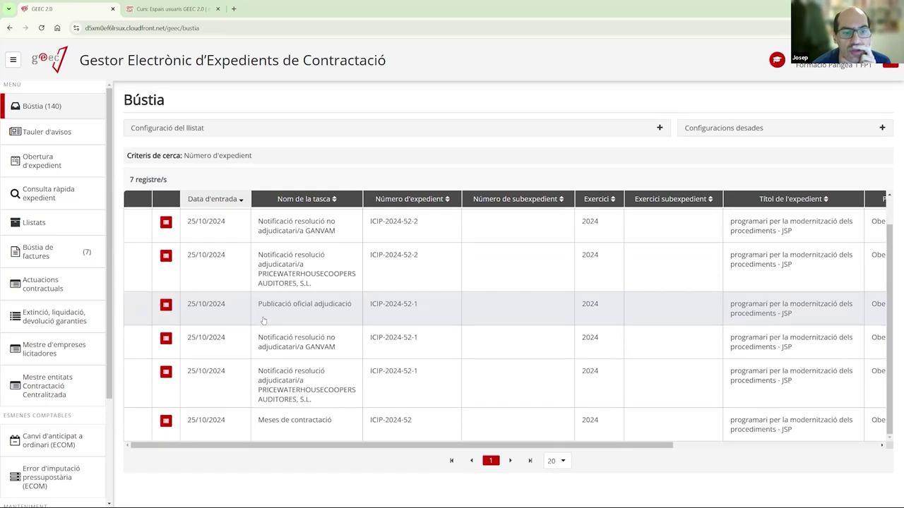
scroll(264, 322, "up", 1)
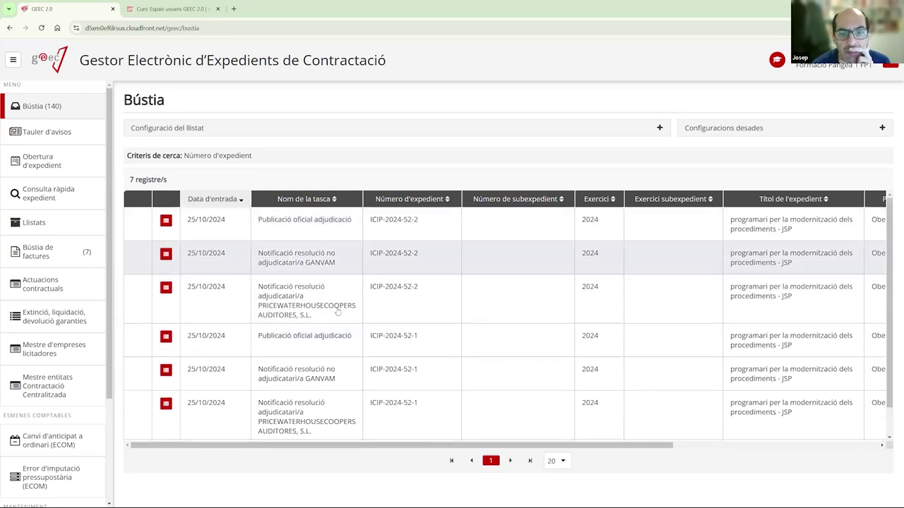
scroll(310, 326, "down", 1)
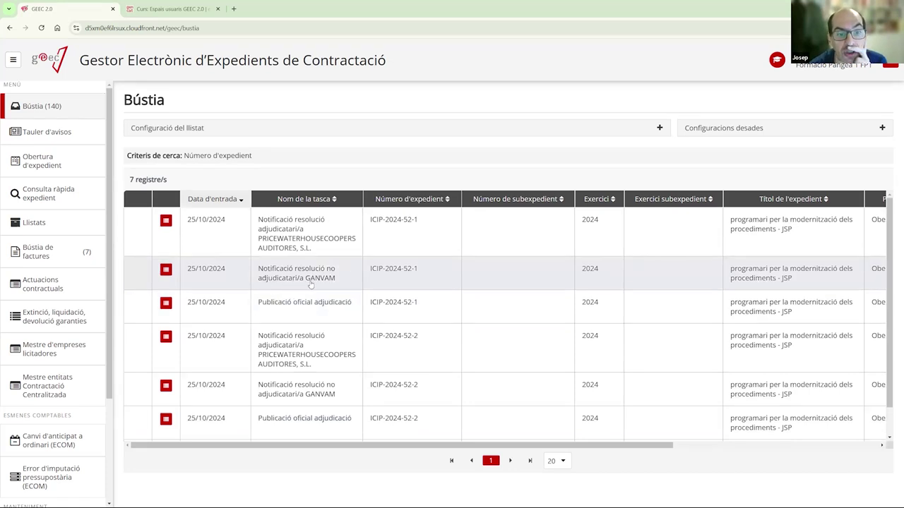
- Test-upload ProvaDocumentSignat.pdf to the 52-1 GANVAM non-award notification, then delete it
left_click(307, 277)
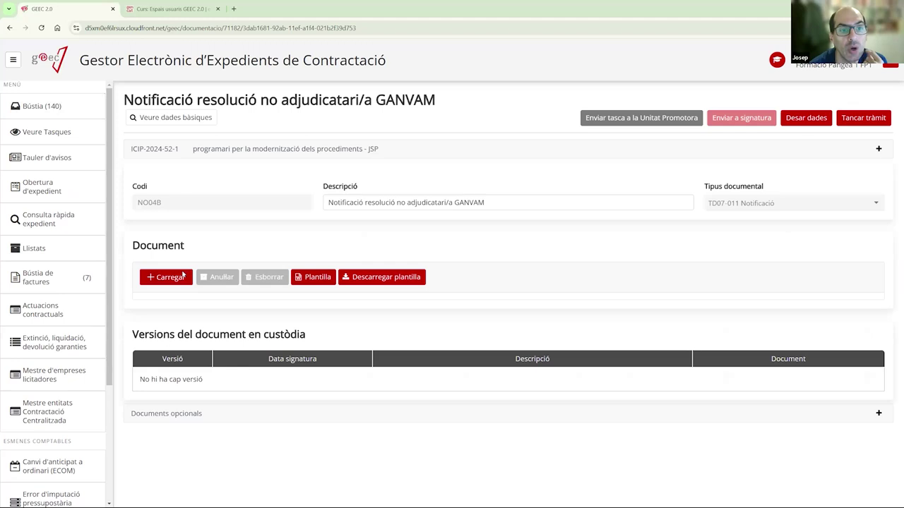
left_click(183, 272)
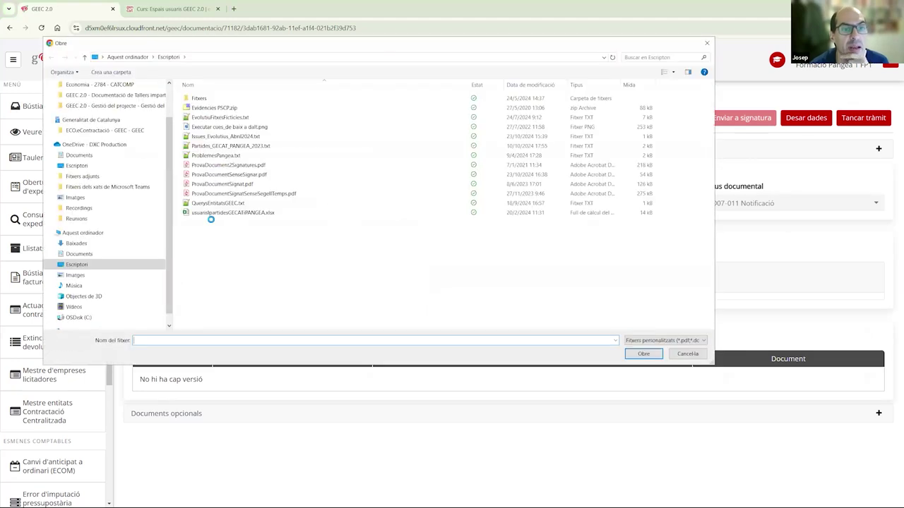
double_click(247, 183)
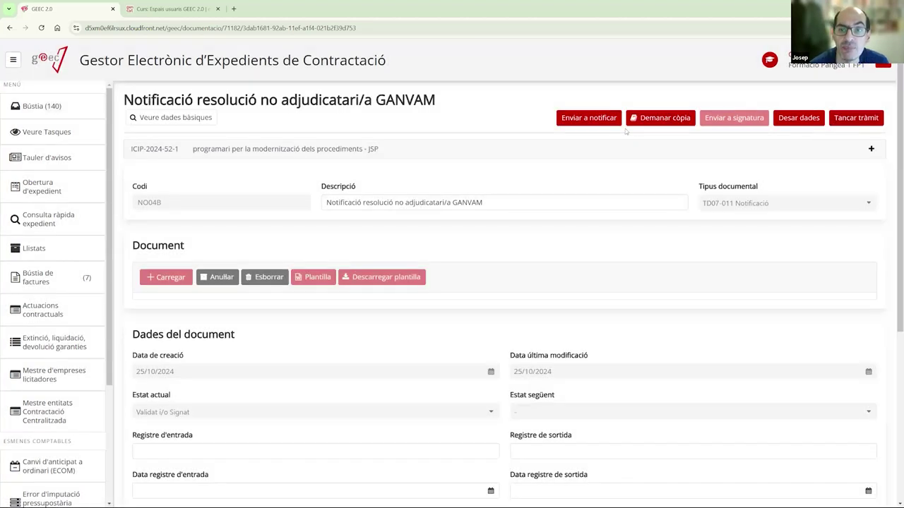
left_click(275, 279)
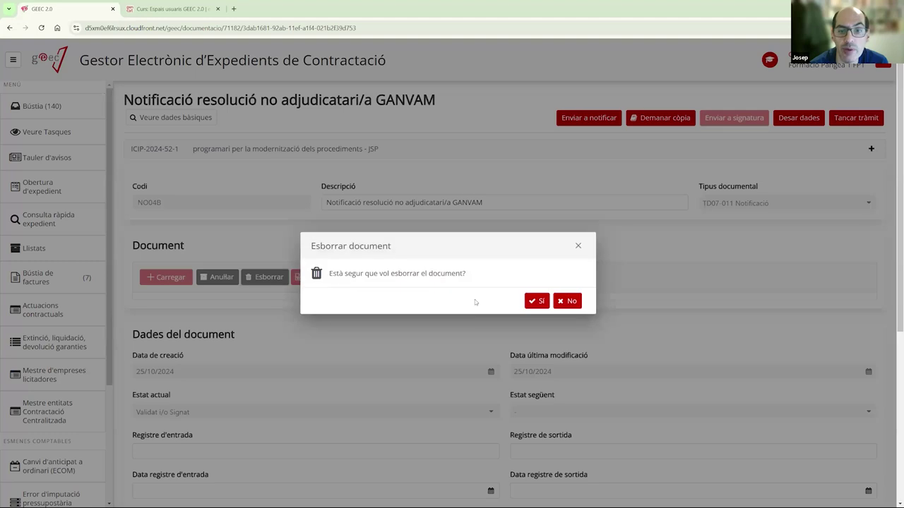
left_click(545, 301)
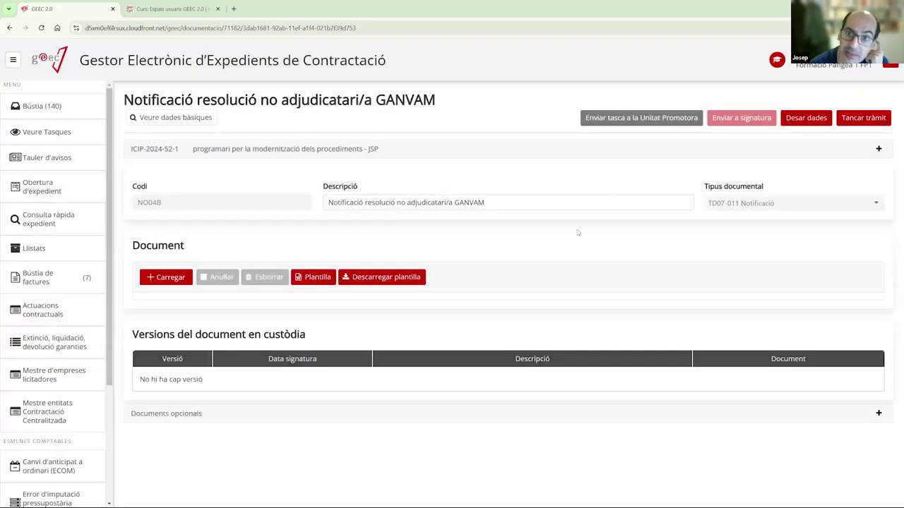
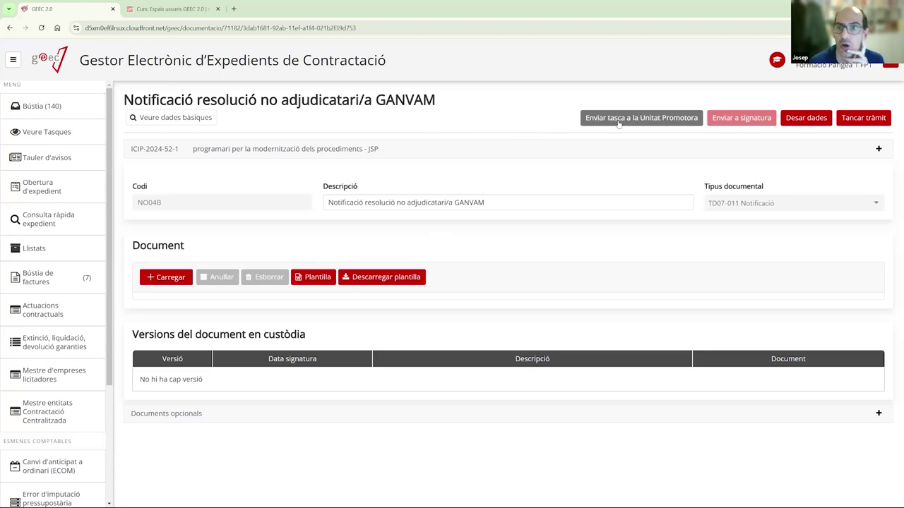
- Upload ProvaDocumentSignat.pdf to the GANVAM non-award notification and close that task
left_click(184, 277)
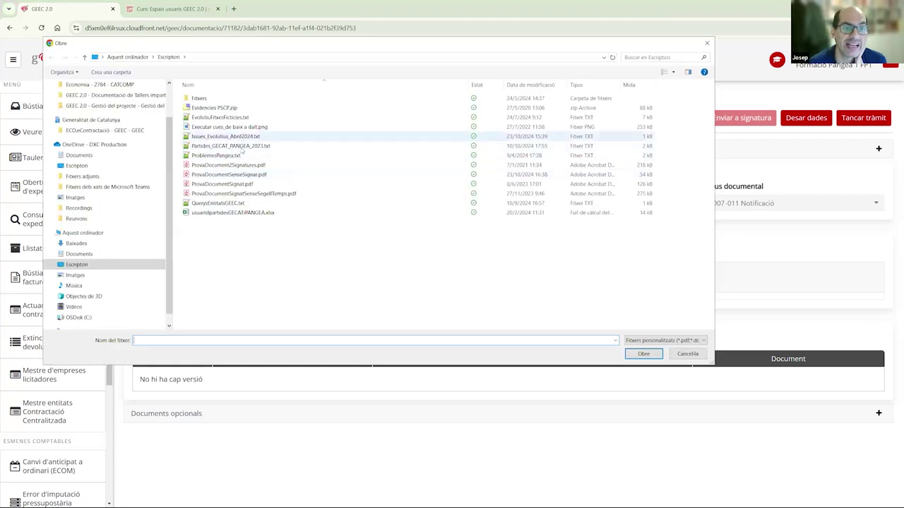
double_click(233, 186)
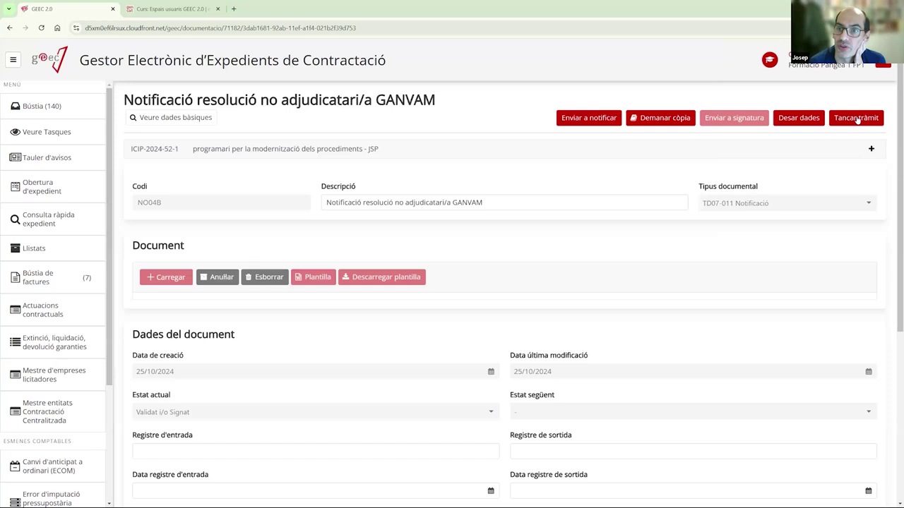
left_click(856, 118)
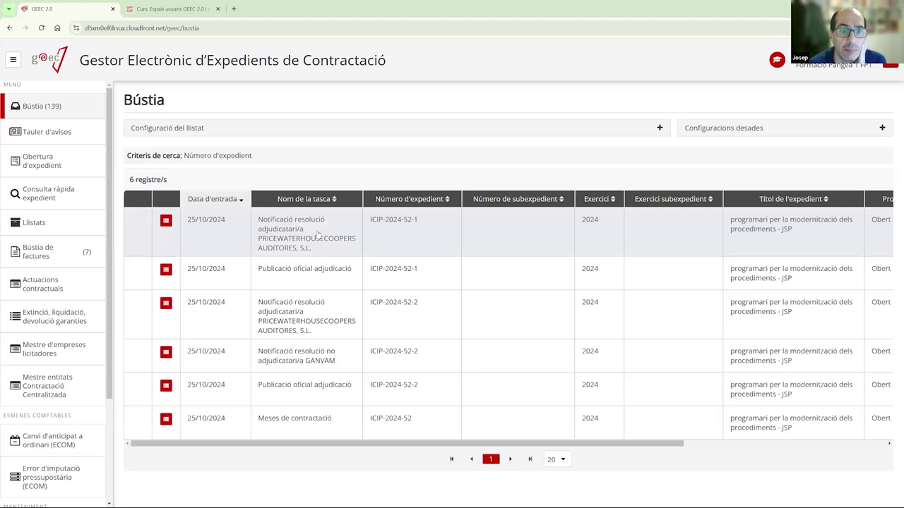
- Open the PRICEWATERHOUSECOOPERS award notification task and open its generated template in Word
left_click(282, 228)
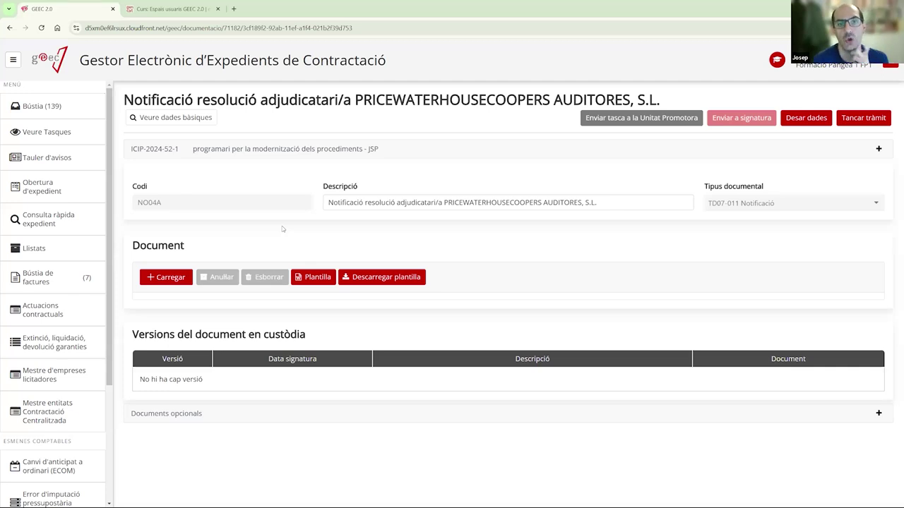
left_click(310, 279)
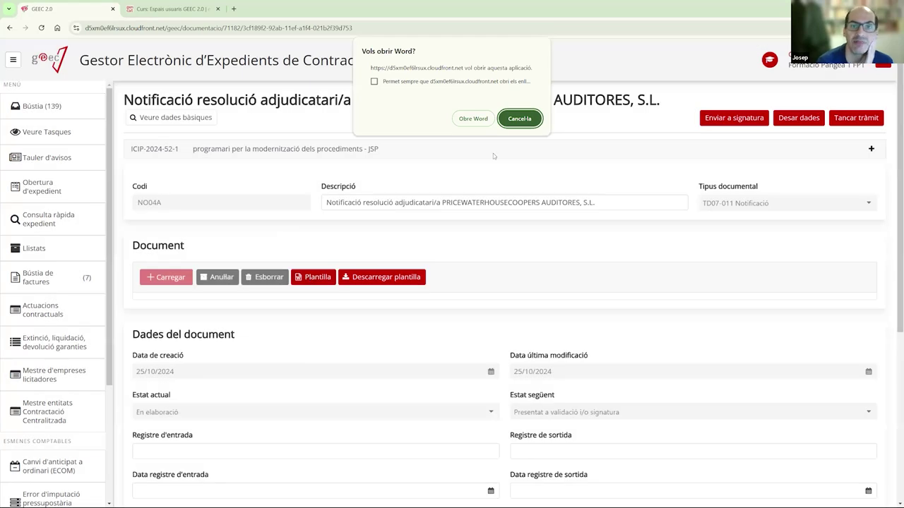
left_click(485, 118)
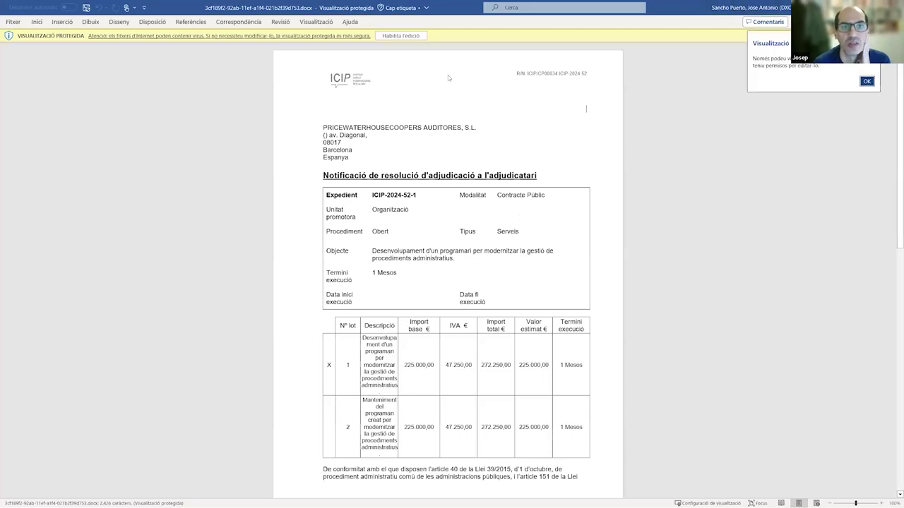
- Enable editing on the award notification and review the recipient address and lot details
left_click(392, 37)
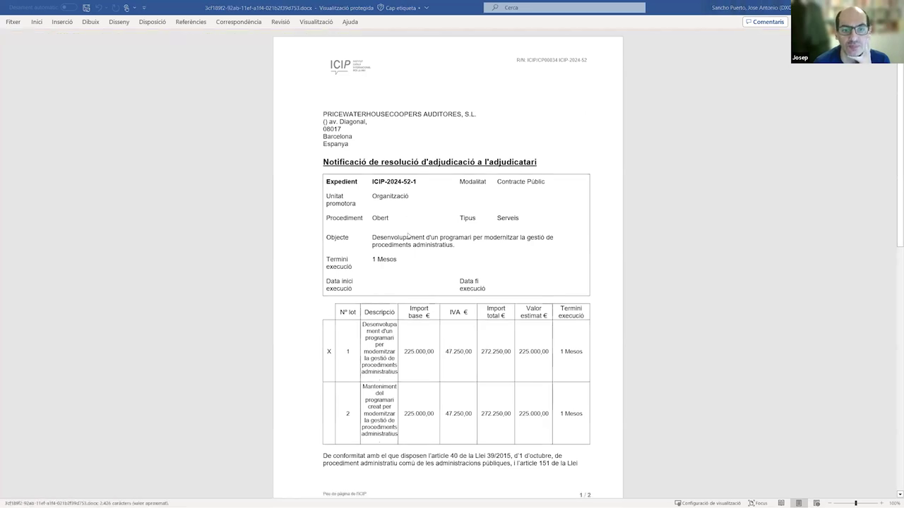
key("alt+Tab")
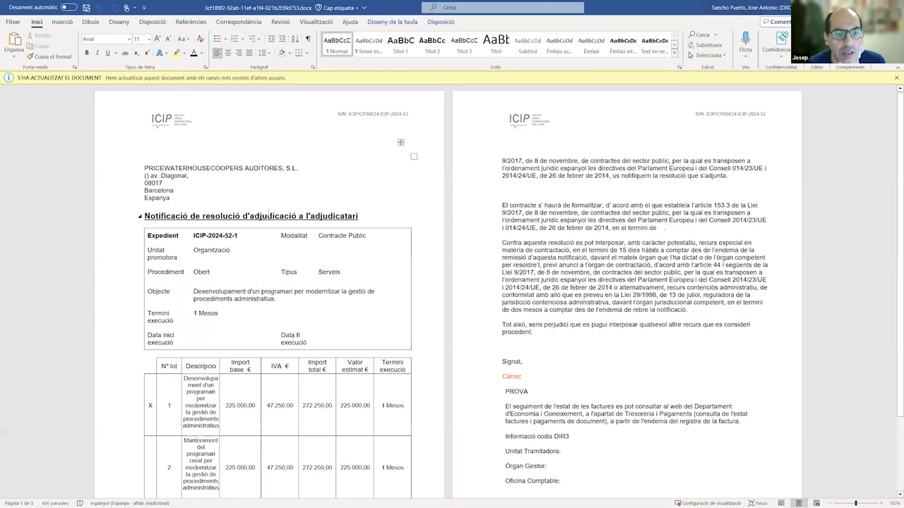
scroll(131, 324, "down", 3)
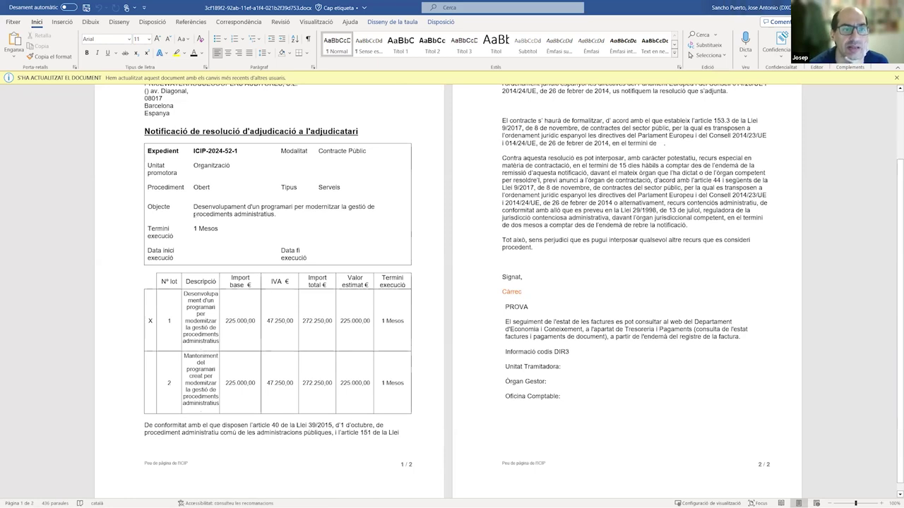
scroll(401, 100, "up", 2)
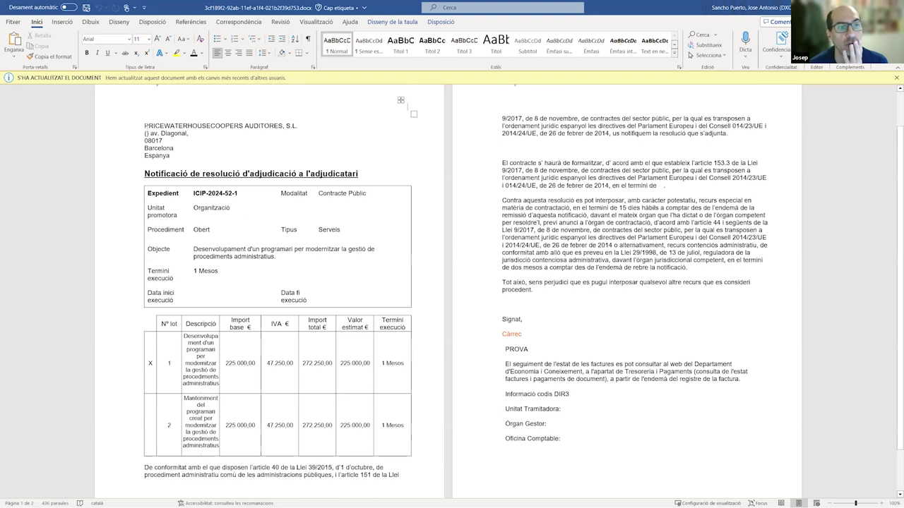
left_click_drag(145, 125, 206, 150)
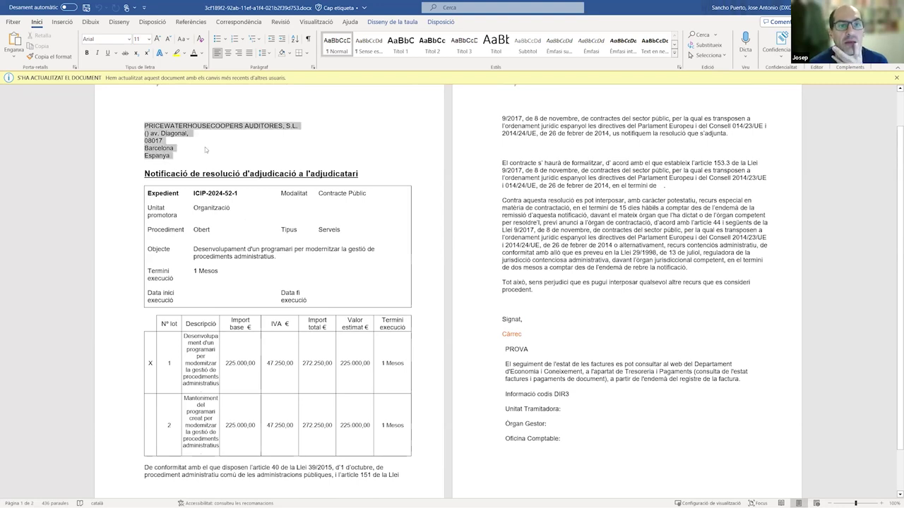
left_click(167, 117)
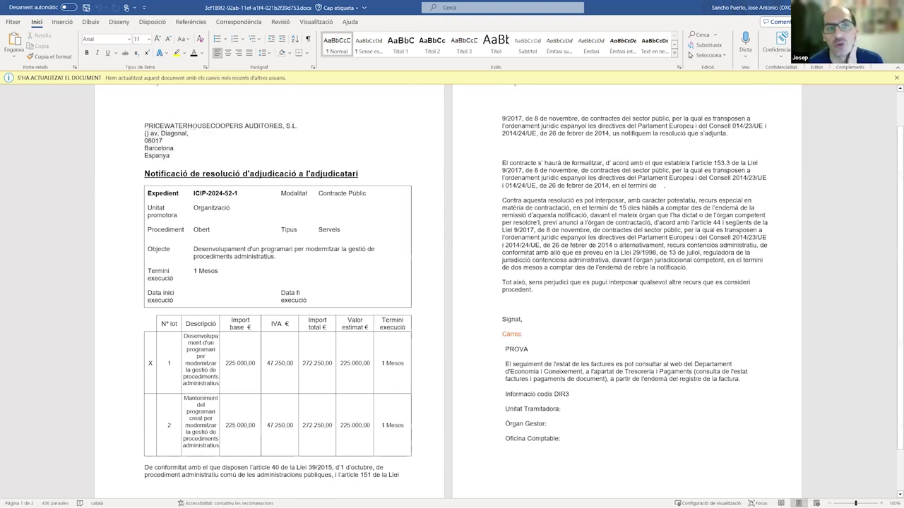
scroll(220, 233, "down", 2)
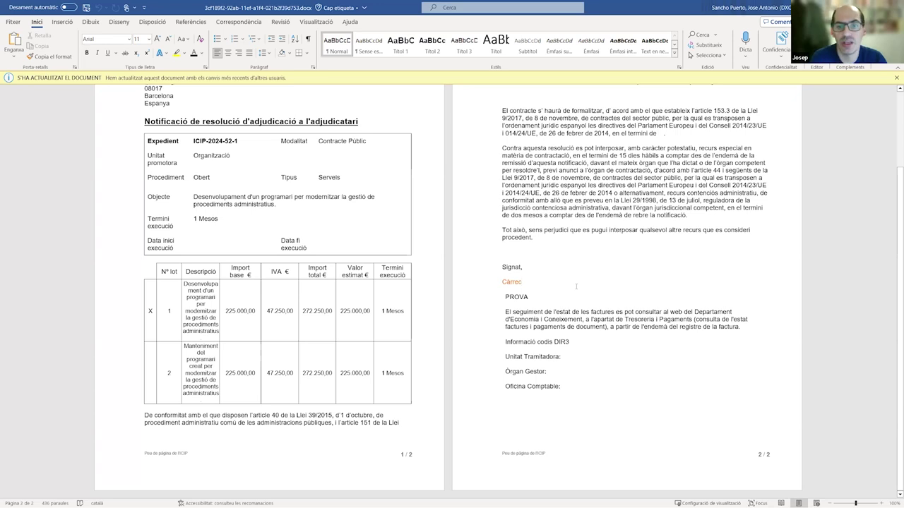
- Replace the Càrrec placeholder under Signat with 'Cap de la Unitat Contractació'
key("BackSpace")
key("BackSpace")
key("BackSpace")
key("BackSpace")
key("BackSpace")
key("BackSpace")
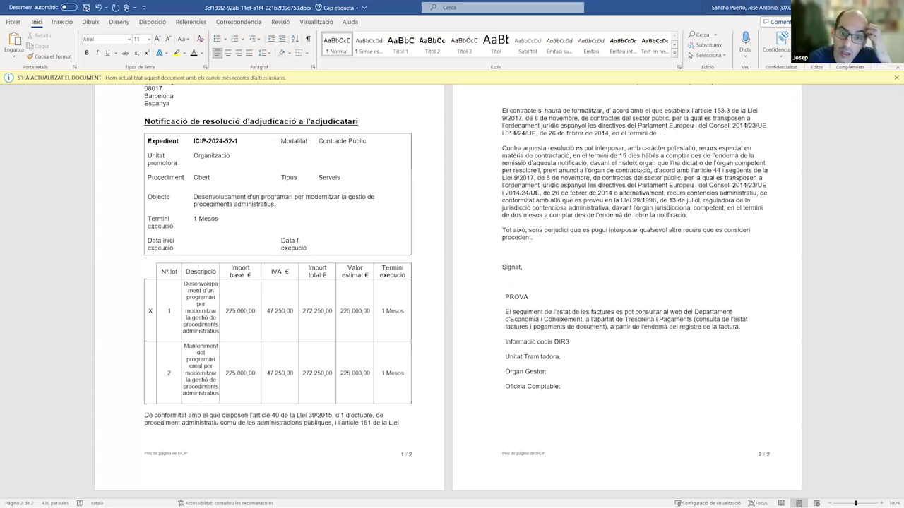
type("Ca")
key("BackSpace")
key("BackSpace")
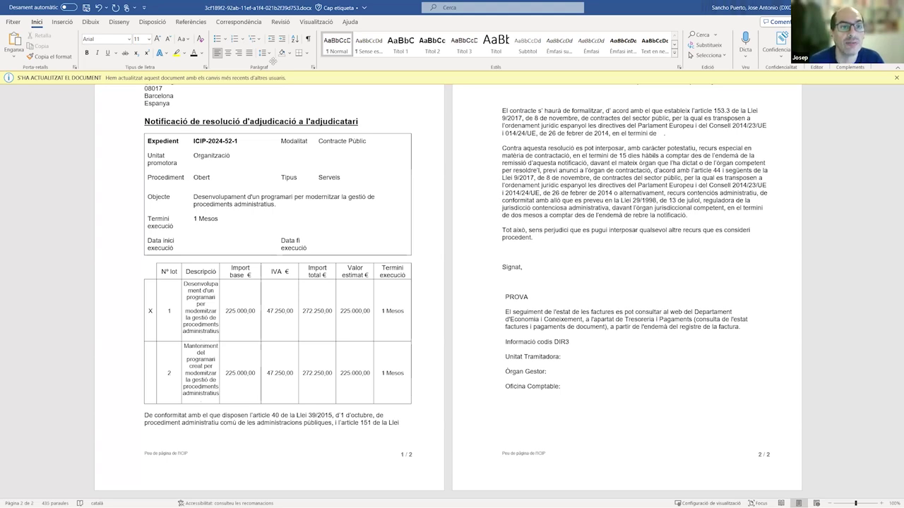
type("Cap")
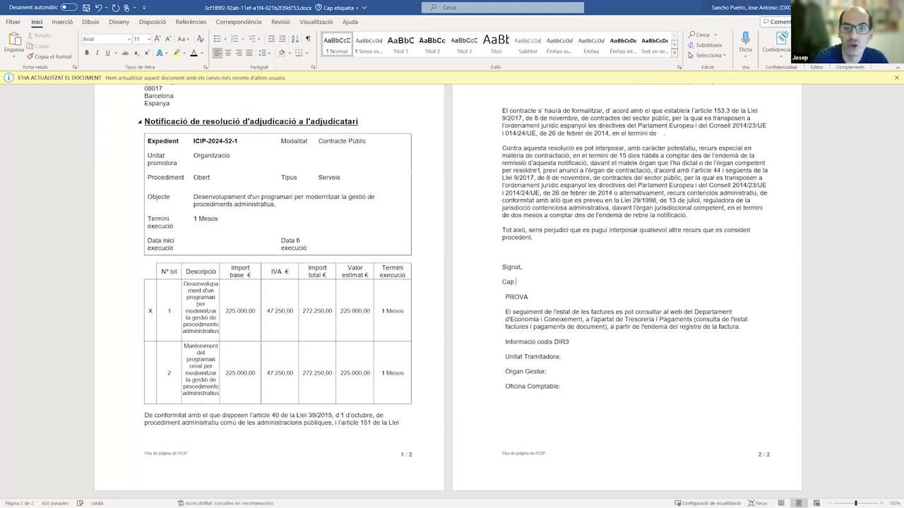
type(" de la Unitat P")
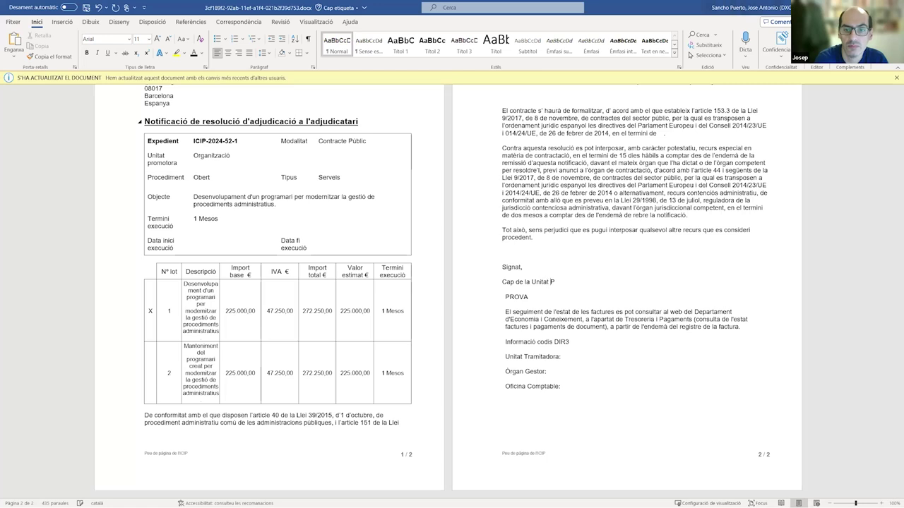
type("romotora")
key("BackSpace")
key("BackSpace")
key("BackSpace")
key("BackSpace")
key("BackSpace")
key("BackSpace")
key("BackSpace")
key("BackSpace")
key("BackSpace")
type("Contractació")
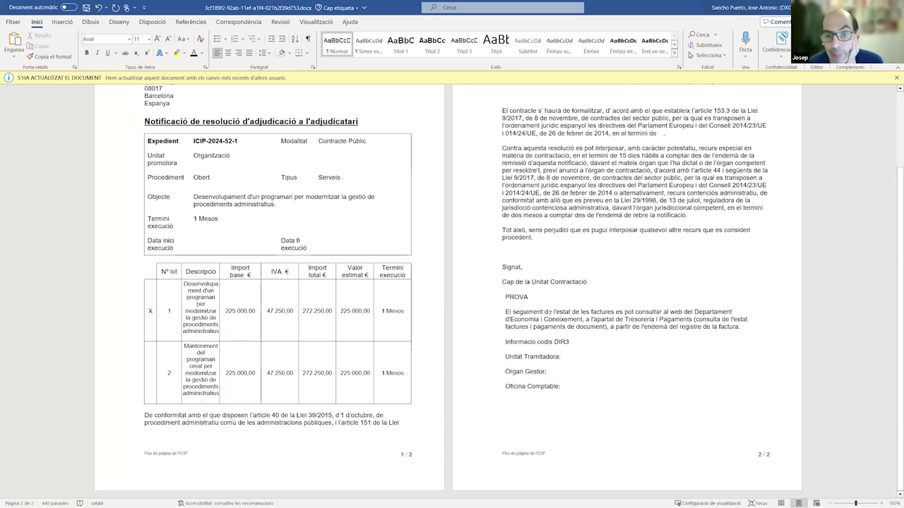
left_click(571, 356)
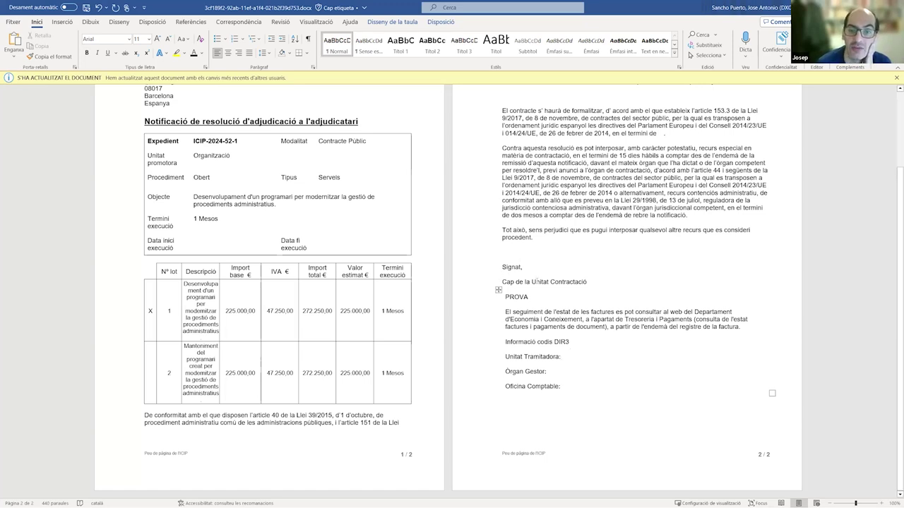
- Check the signer's title line and the DIR3 code rows, then close the document with Ctrl+W
left_click_drag(501, 281, 601, 283)
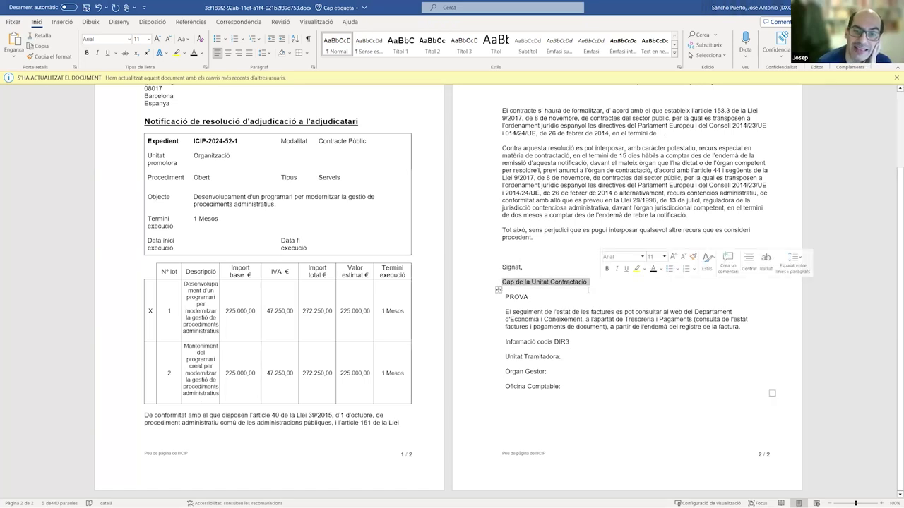
left_click(503, 289)
left_click_drag(587, 281, 502, 282)
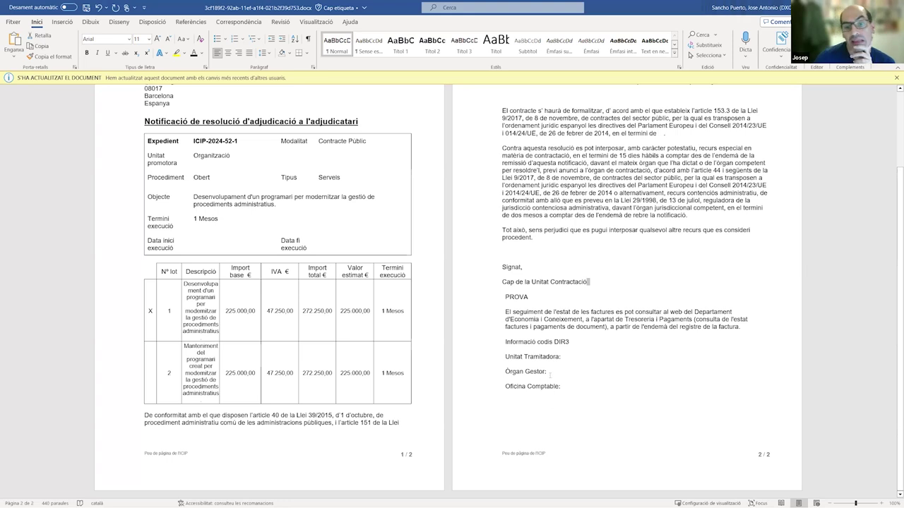
left_click_drag(566, 387, 526, 356)
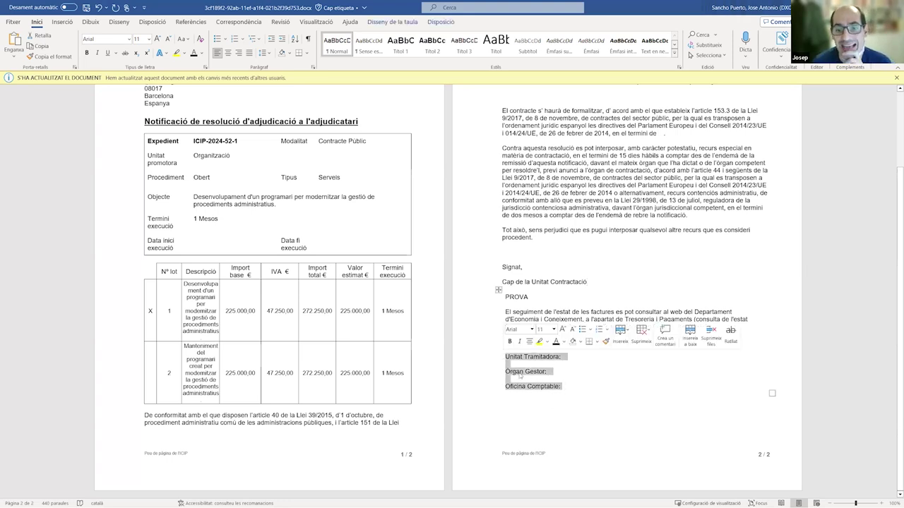
left_click(569, 356)
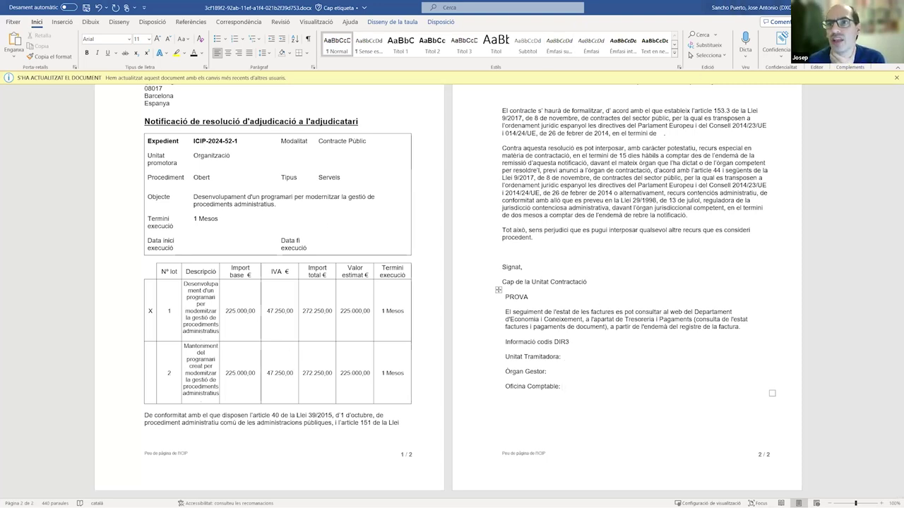
key("ctrl+w")
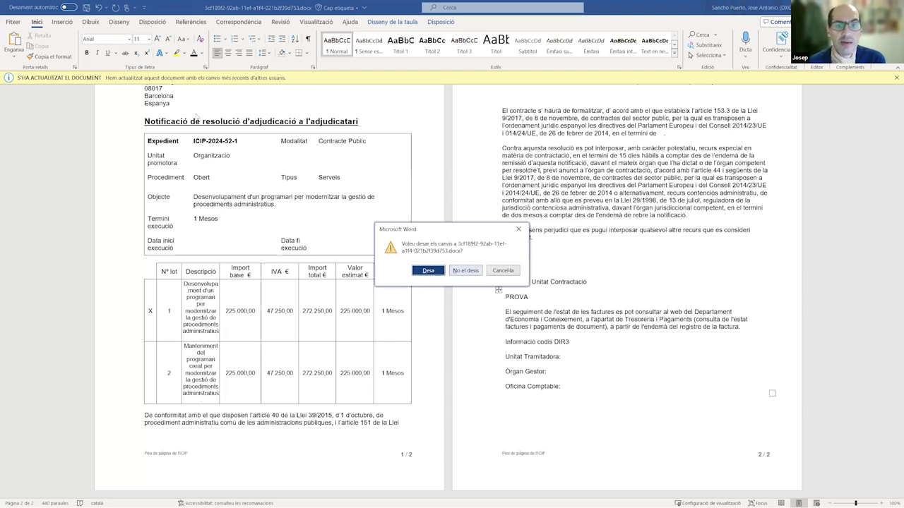
- Save the Word changes, then replace the GEEC notification document with ProvaDocumentSignat.pdf
left_click(428, 270)
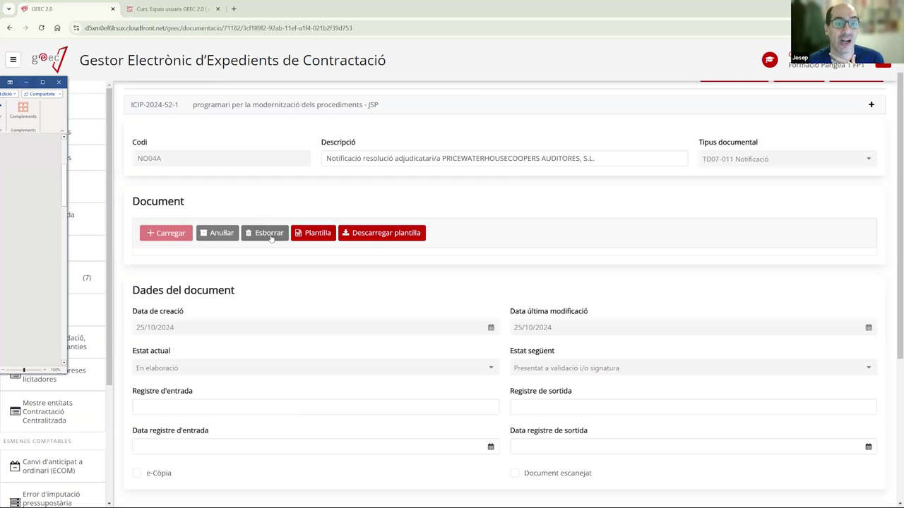
left_click(268, 233)
left_click(538, 303)
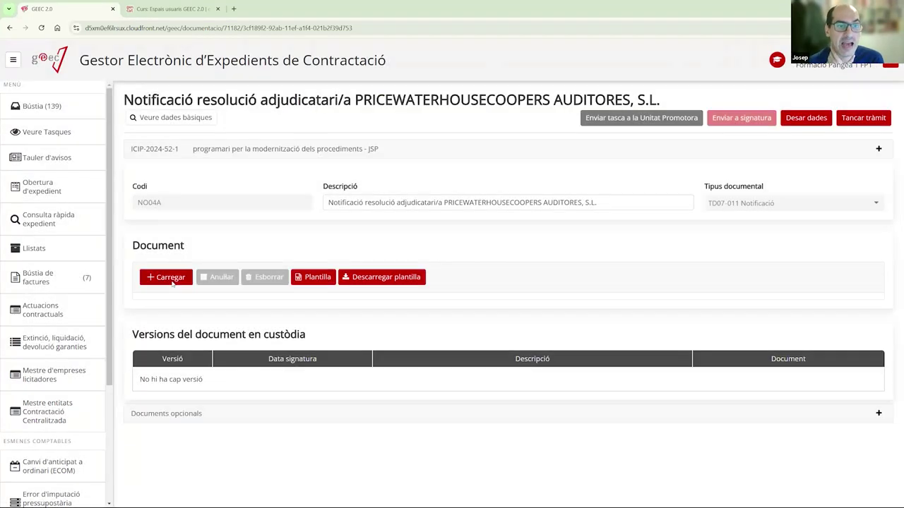
left_click(172, 281)
double_click(236, 183)
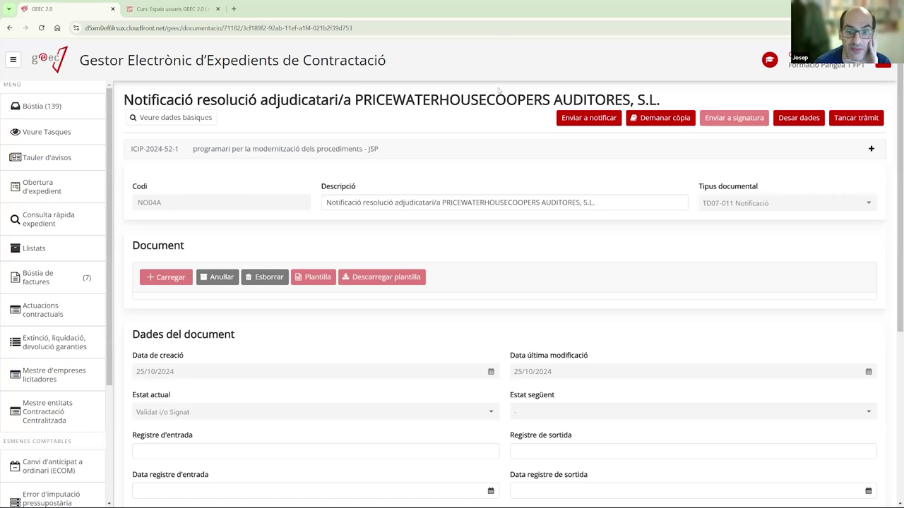
- Review the updated record, selecting PRICEWATERHOUSECOOPERS AUDITORES, S.L. in the document title
scroll(498, 125, "down", 4)
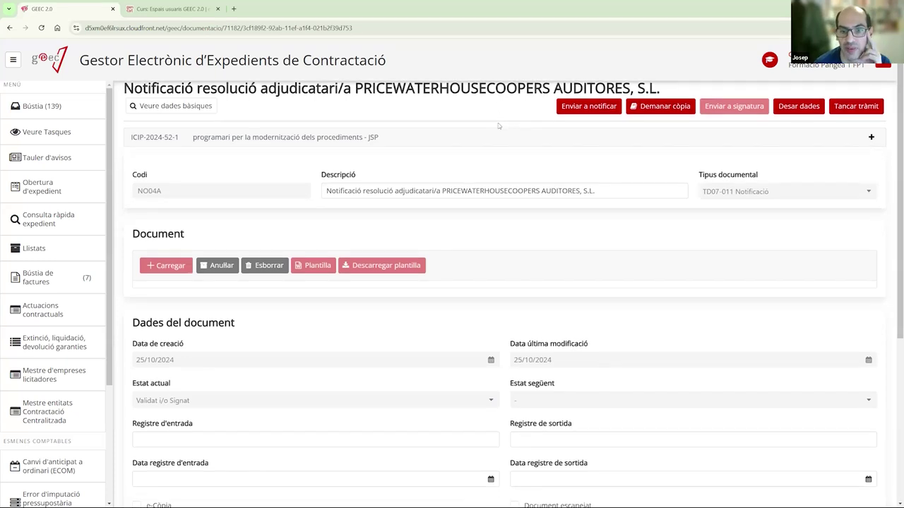
scroll(498, 125, "up", 3)
scroll(403, 188, "down", 3)
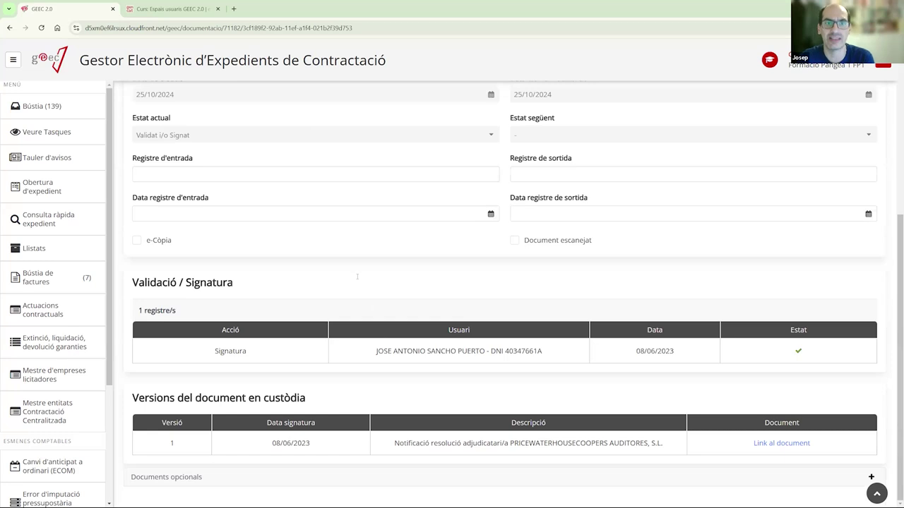
scroll(357, 277, "up", 4)
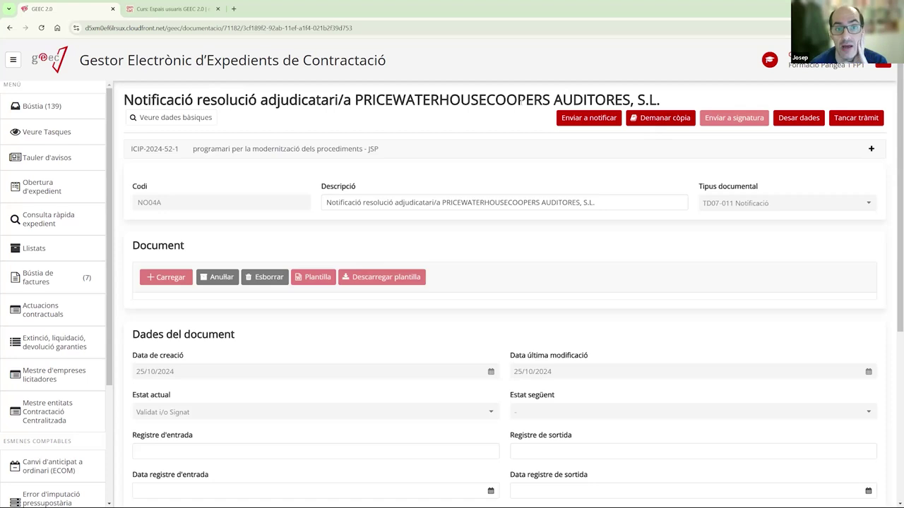
left_click_drag(363, 99, 686, 96)
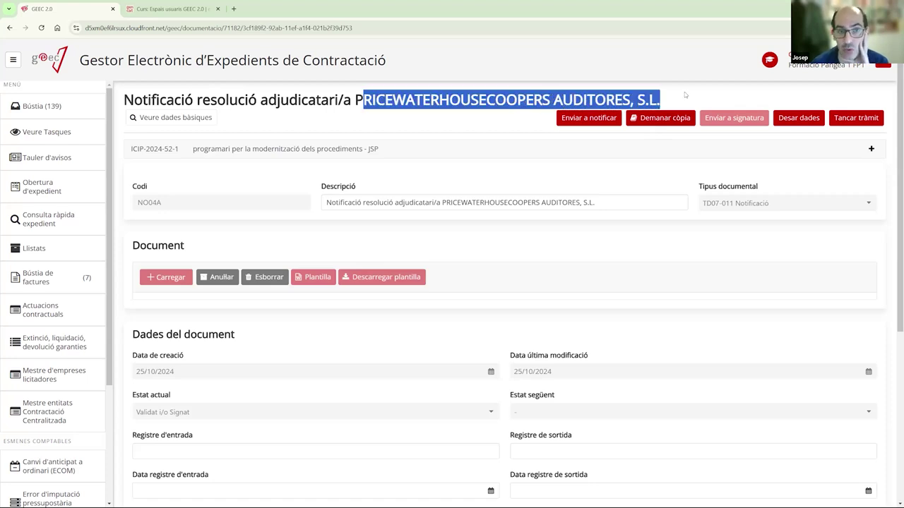
left_click(657, 241)
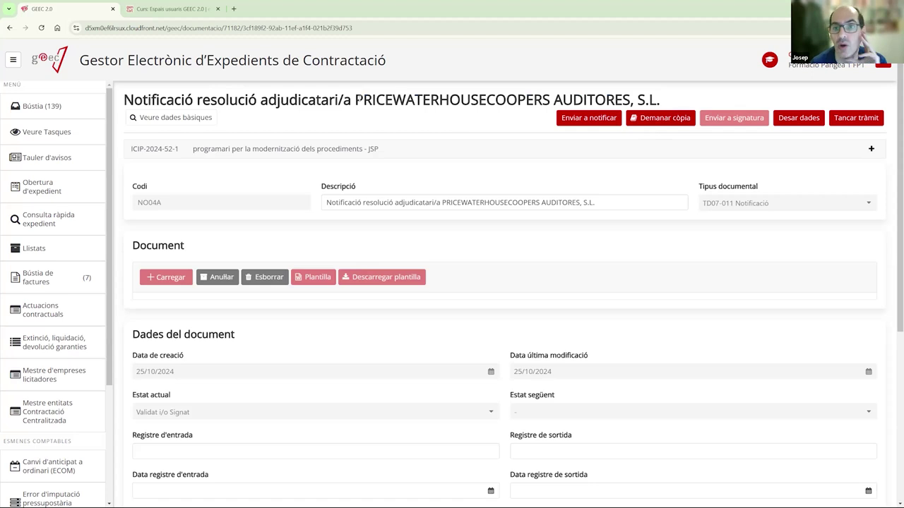
left_click_drag(356, 99, 662, 121)
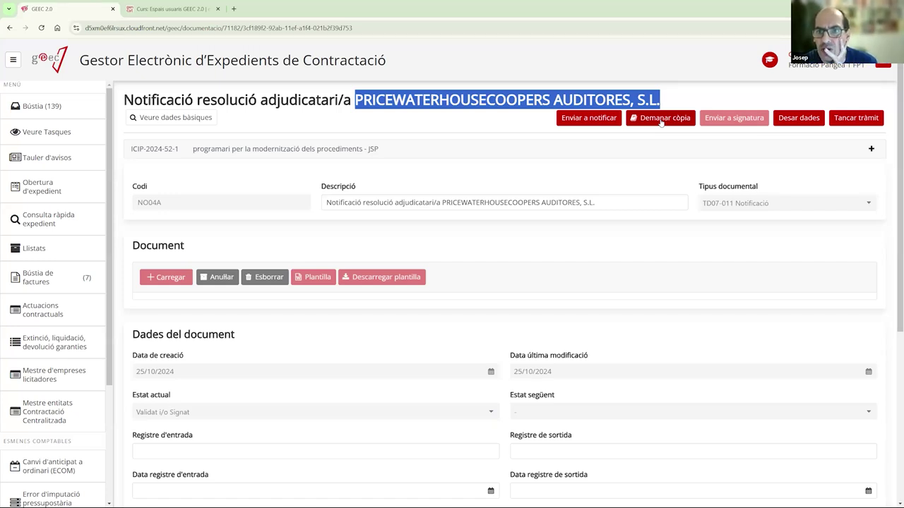
- Request an electronic copy and confirm version 2 ending in -ECOPIA in the custody versions list
left_click(662, 118)
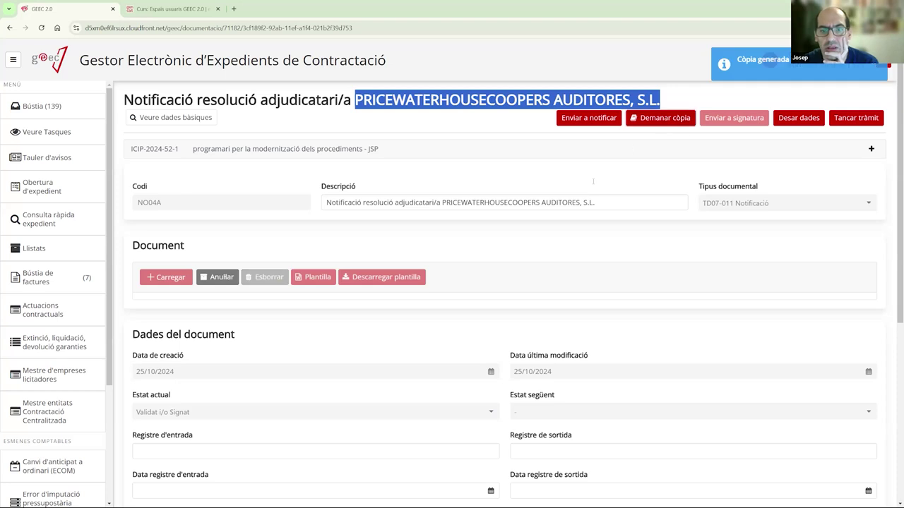
scroll(593, 182, "down", 5)
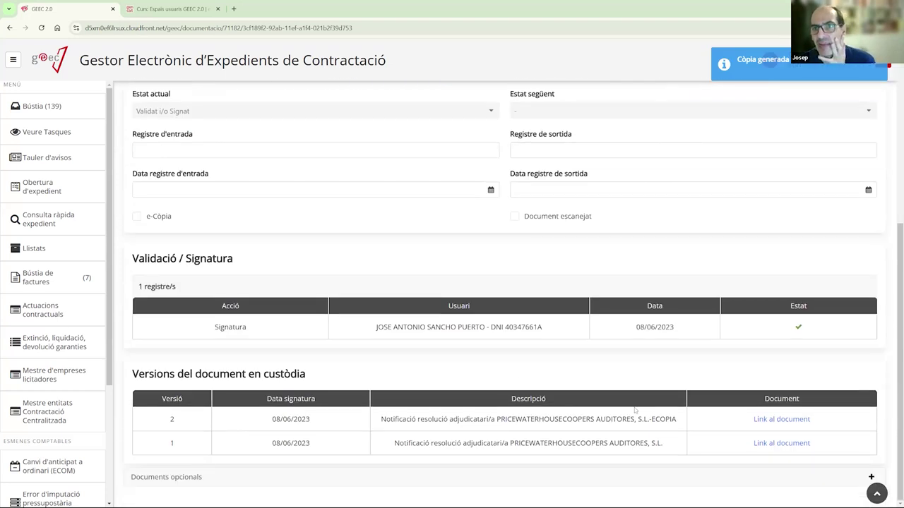
scroll(559, 187, "up", 5)
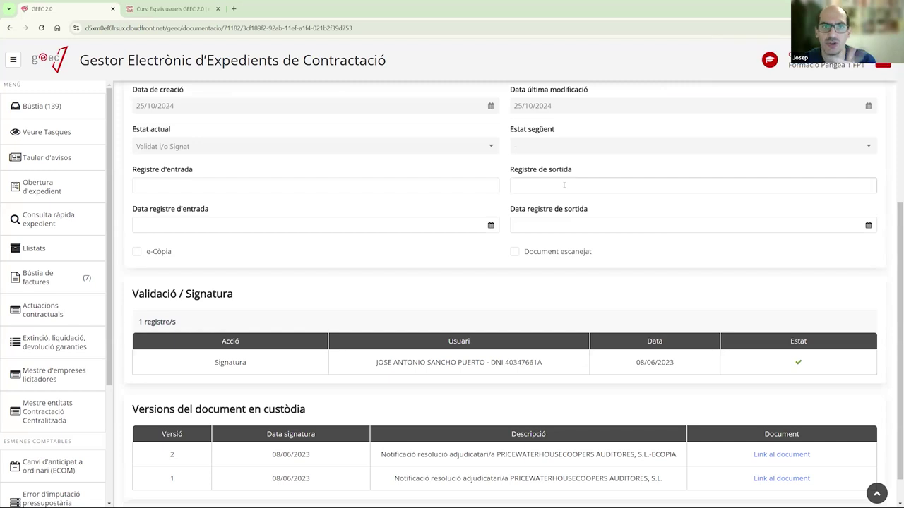
scroll(559, 188, "down", 5)
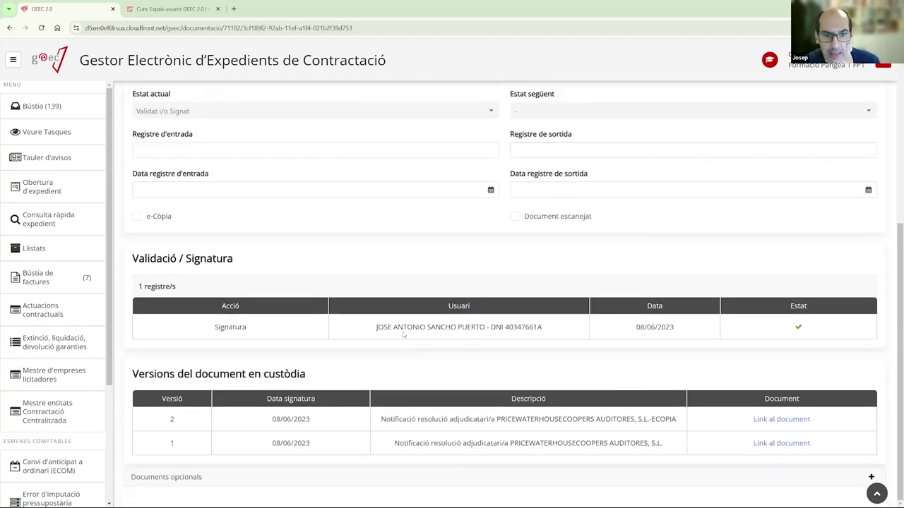
scroll(596, 169, "up", 5)
scroll(481, 266, "down", 5)
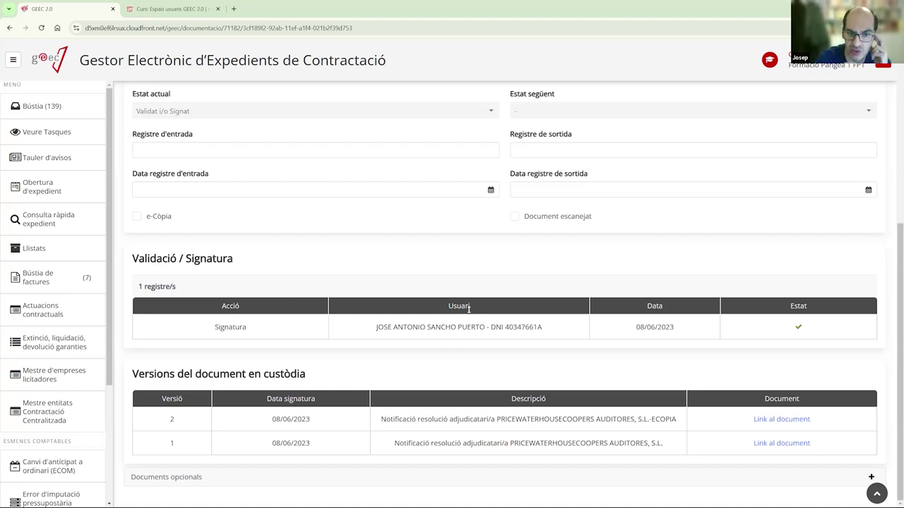
scroll(478, 345, "up", 4)
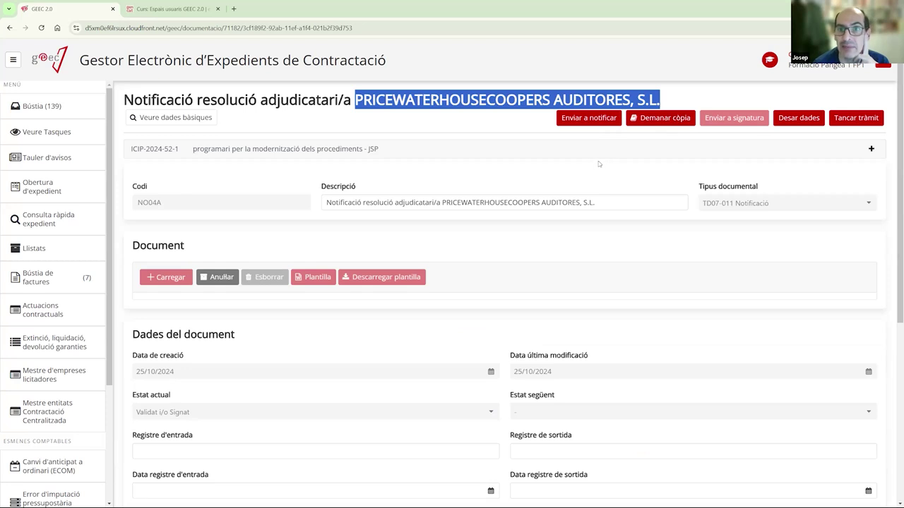
scroll(593, 164, "down", 4)
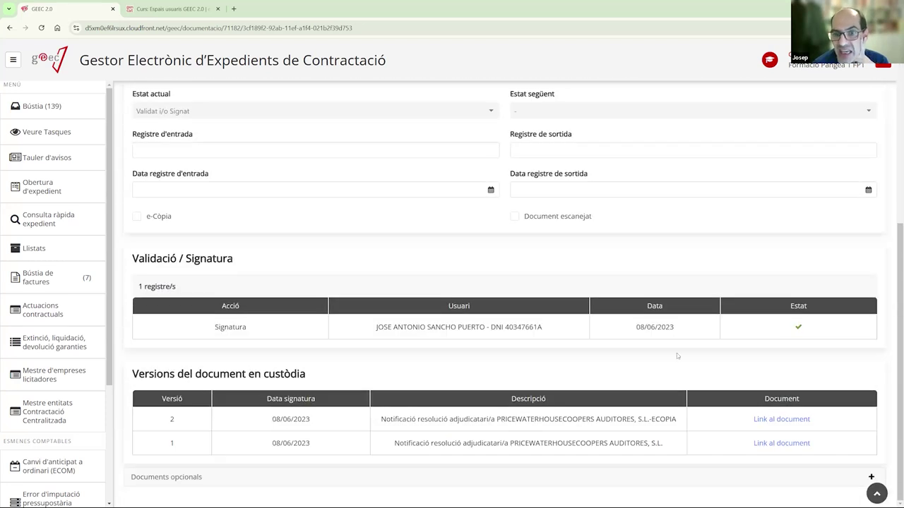
scroll(676, 353, "up", 4)
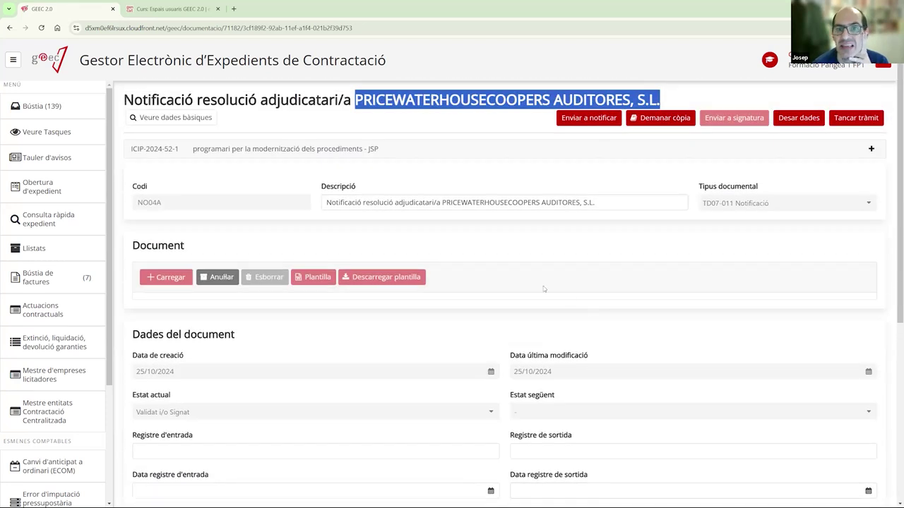
- Cancel versions 1 and 2 and re-upload ProvaDocumentSignat.pdf from Escriptori as version 3
left_click(223, 278)
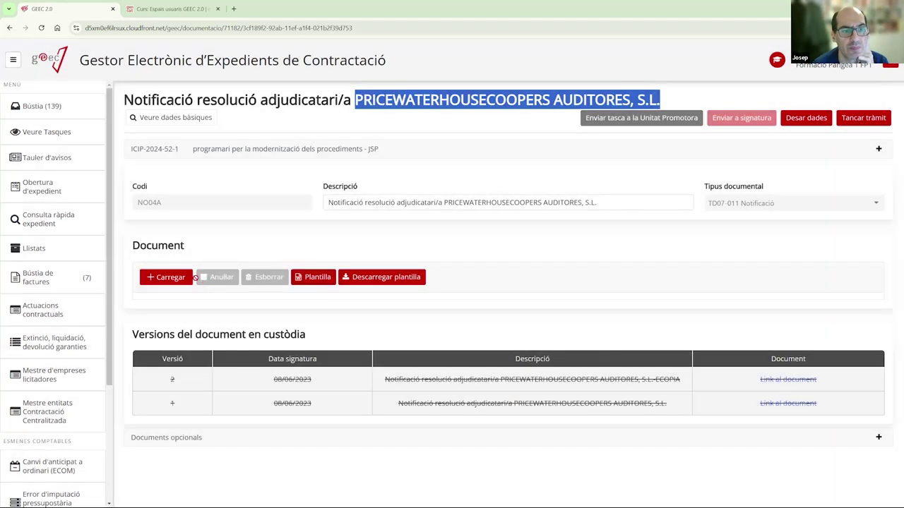
left_click(182, 278)
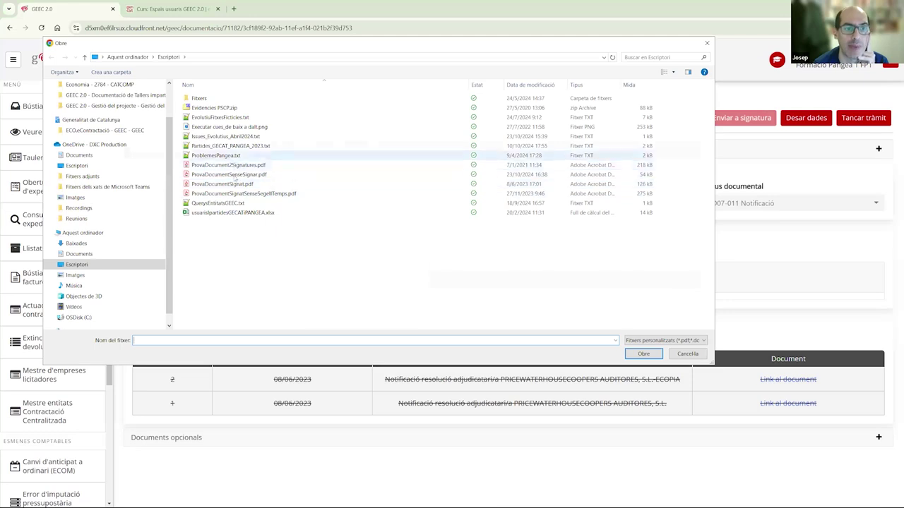
left_click(240, 185)
double_click(240, 184)
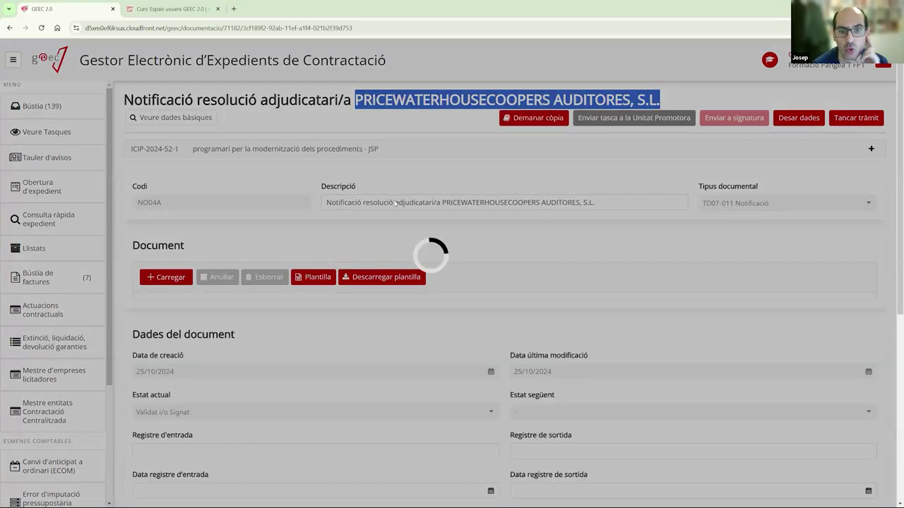
scroll(478, 241, "down", 5)
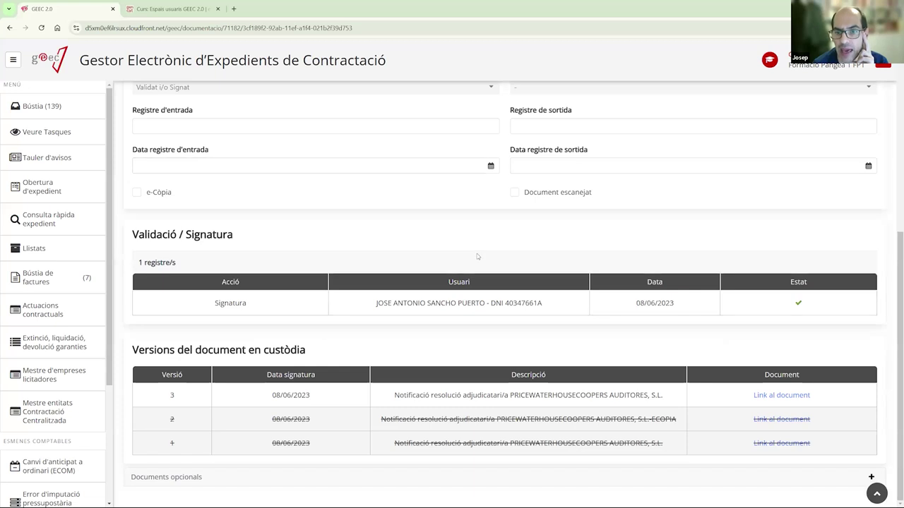
scroll(476, 253, "up", 5)
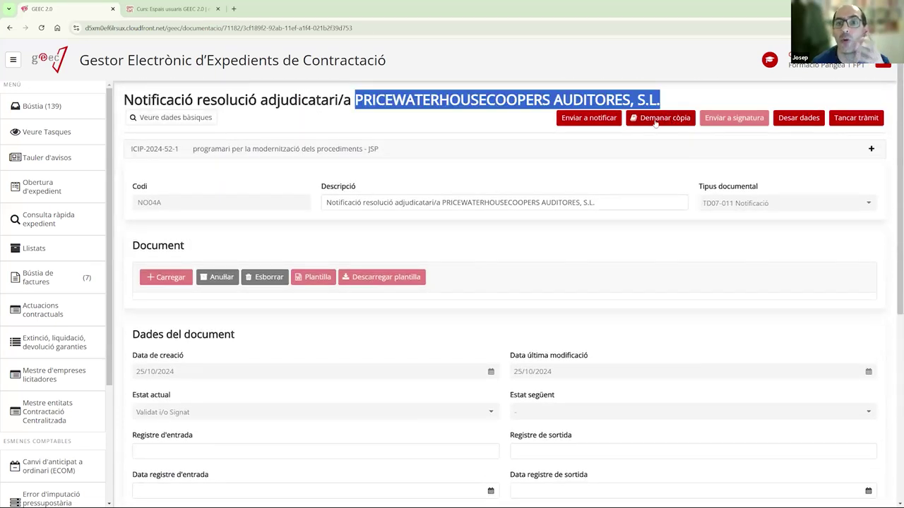
left_click(658, 96)
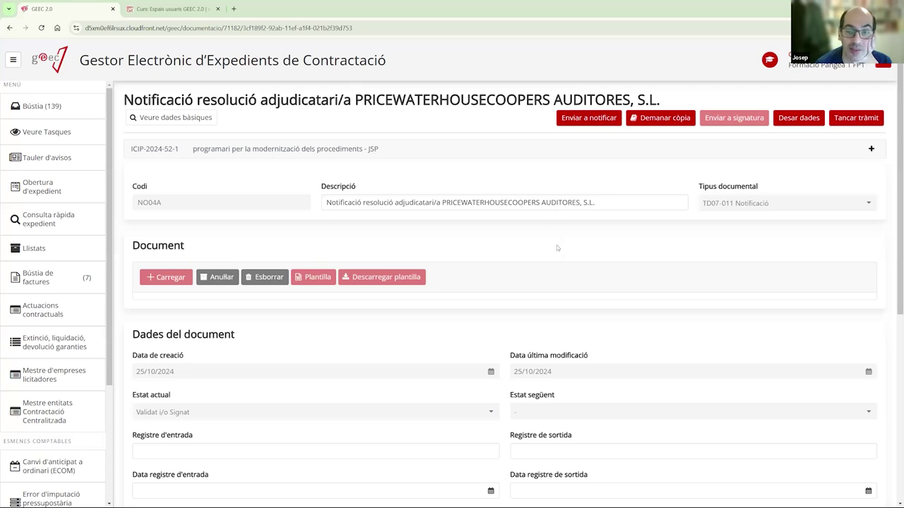
- Start sending the notification, accept proceeding without an eCòpia, and keep the type as Notificació
left_click(582, 118)
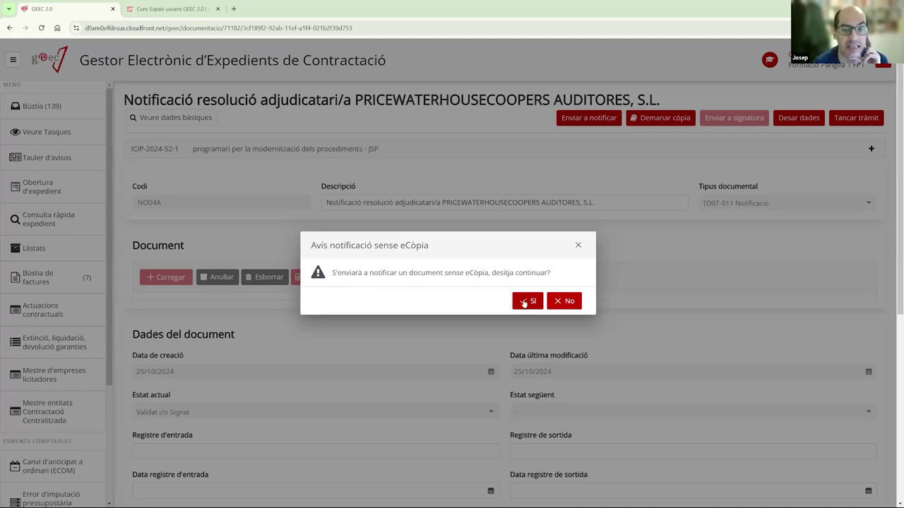
left_click(524, 302)
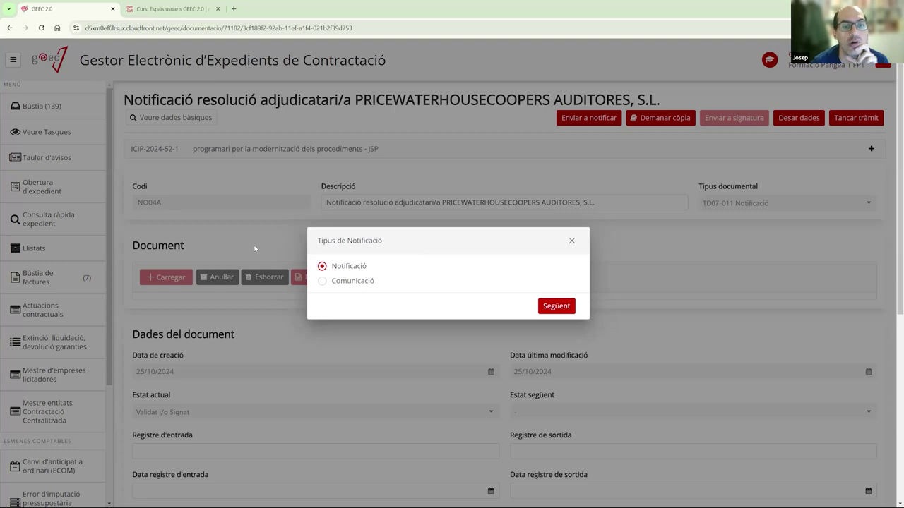
left_click(322, 281)
left_click(322, 266)
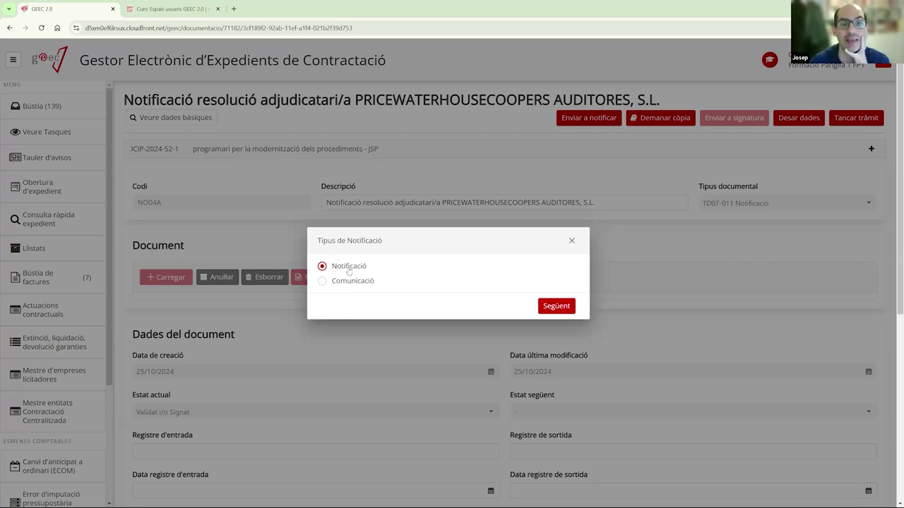
left_click(323, 282)
left_click(380, 272)
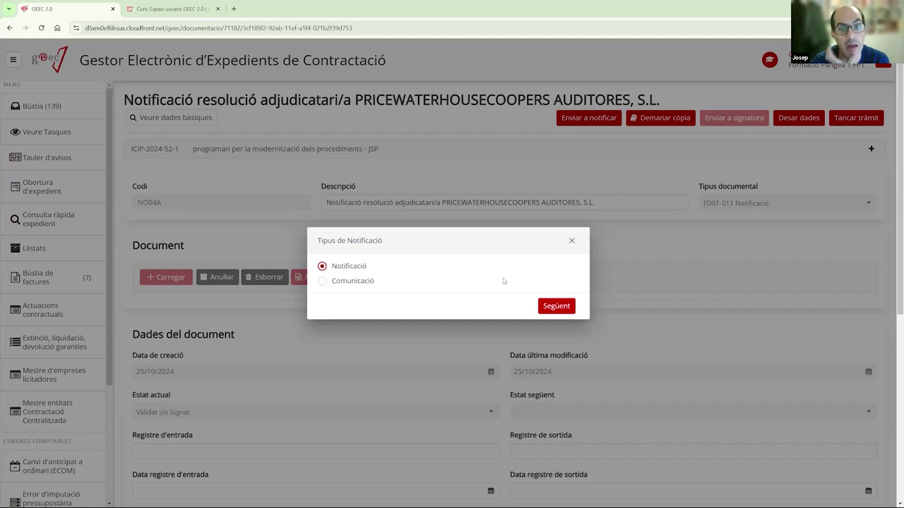
left_click(322, 282)
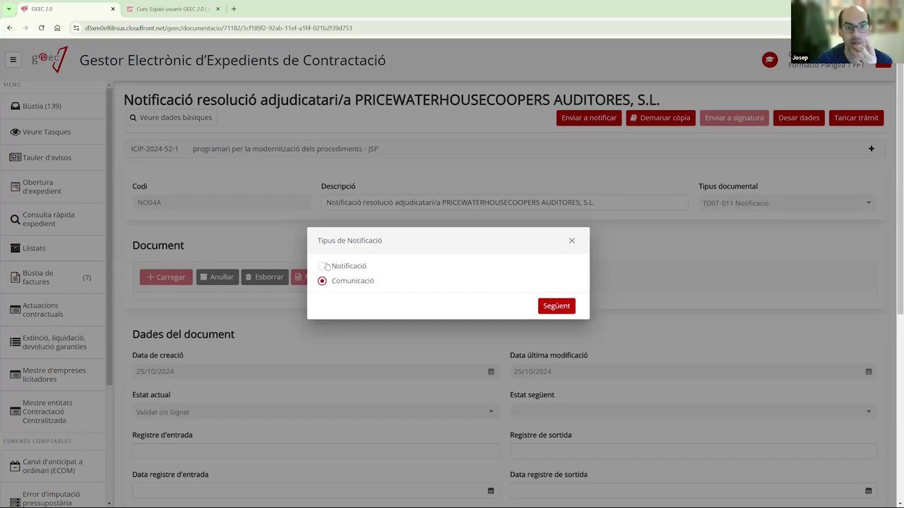
left_click(358, 268)
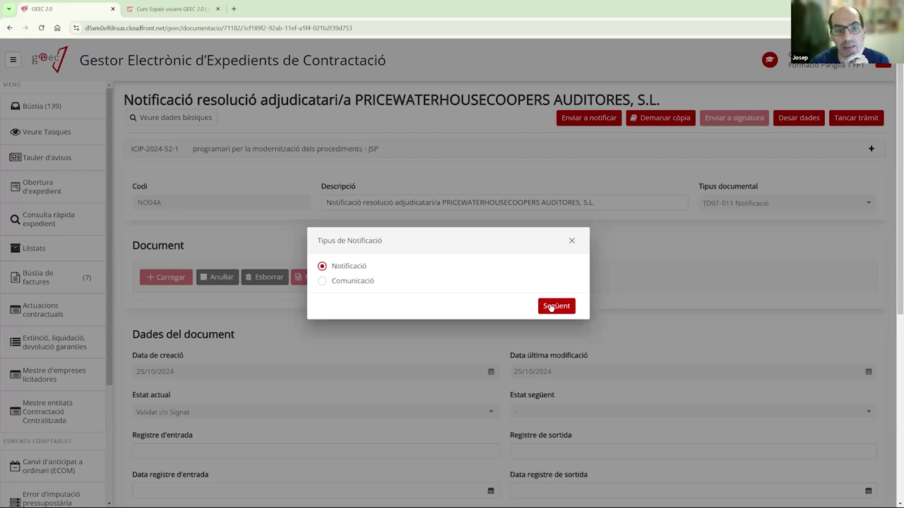
- Attach RE02 - Resolució d'aprovació as an annex document and continue to Destinataris
left_click(552, 306)
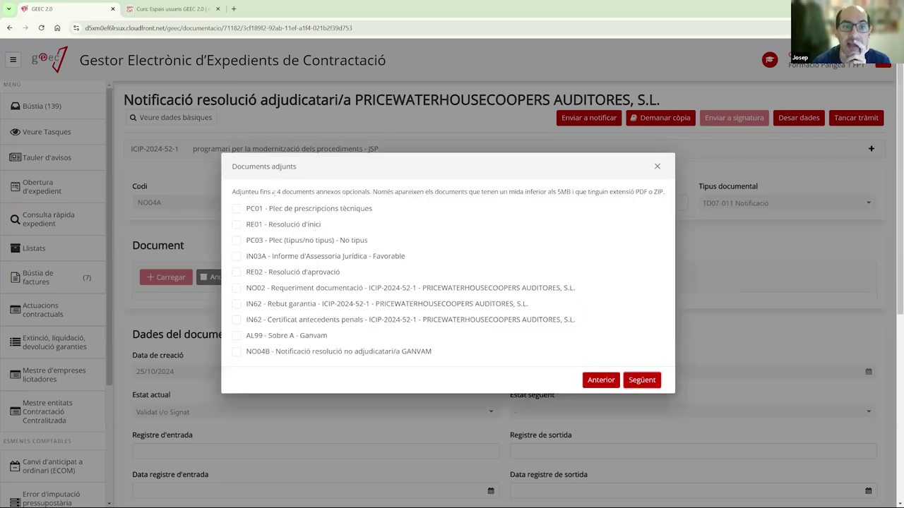
left_click_drag(277, 192, 372, 191)
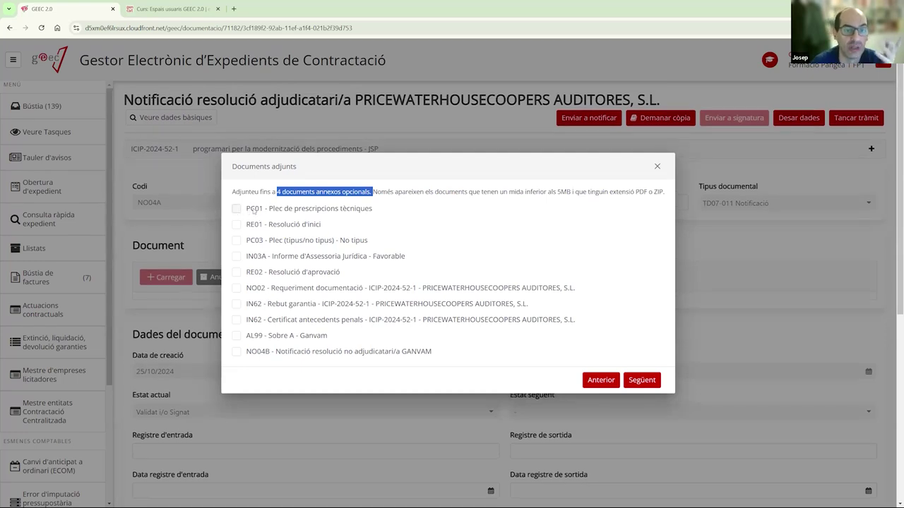
left_click(237, 273)
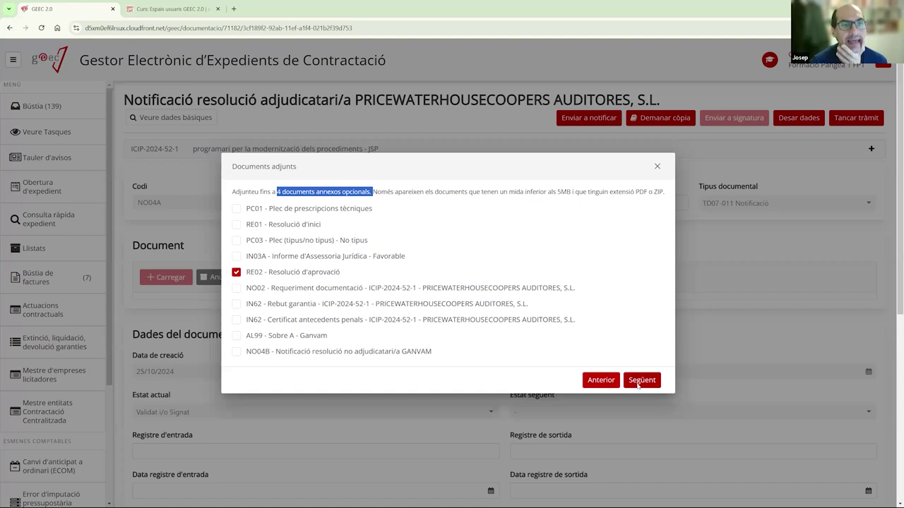
left_click(640, 380)
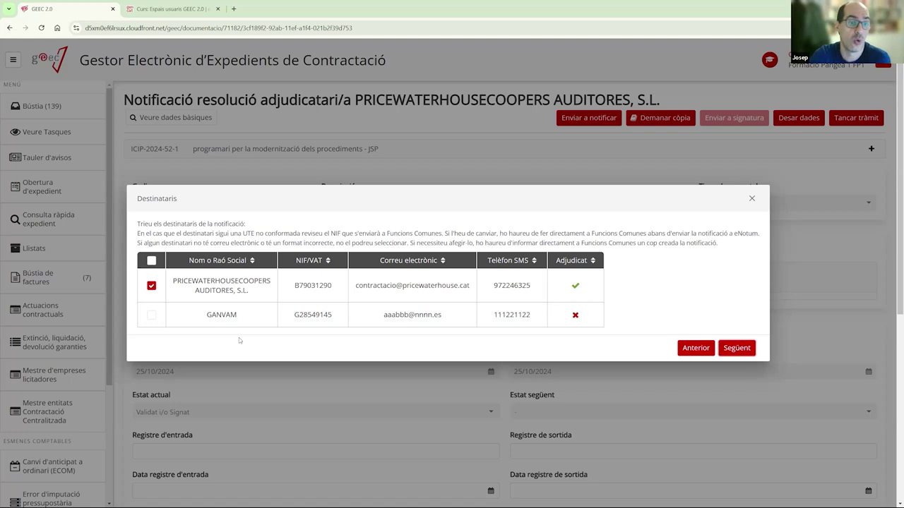
- Keep only PRICEWATERHOUSECOOPERS AUDITORES, S.L. as recipient, leaving GANVAM unticked, and continue to contact persons
left_click(180, 319)
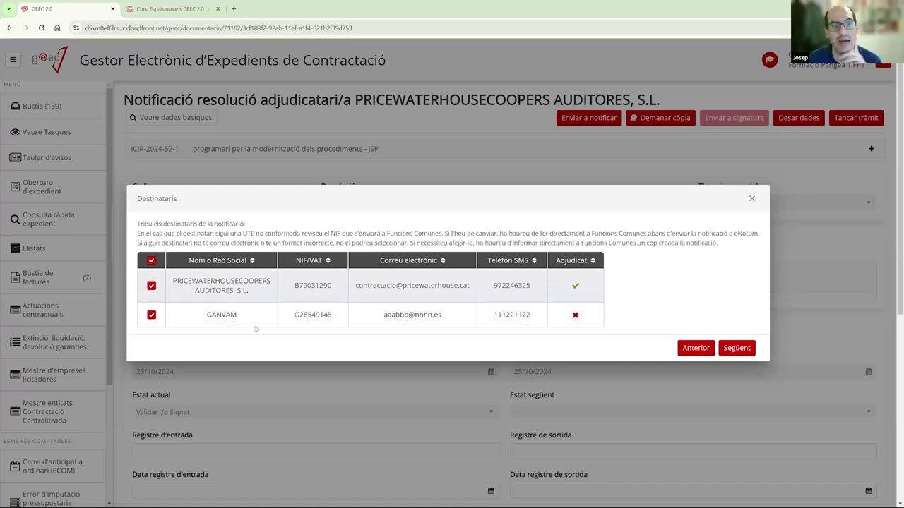
left_click(151, 314)
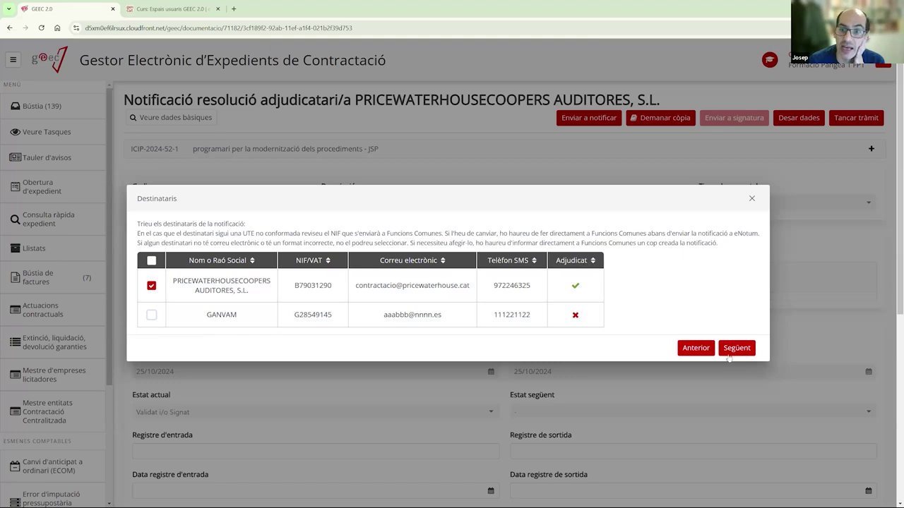
left_click(735, 350)
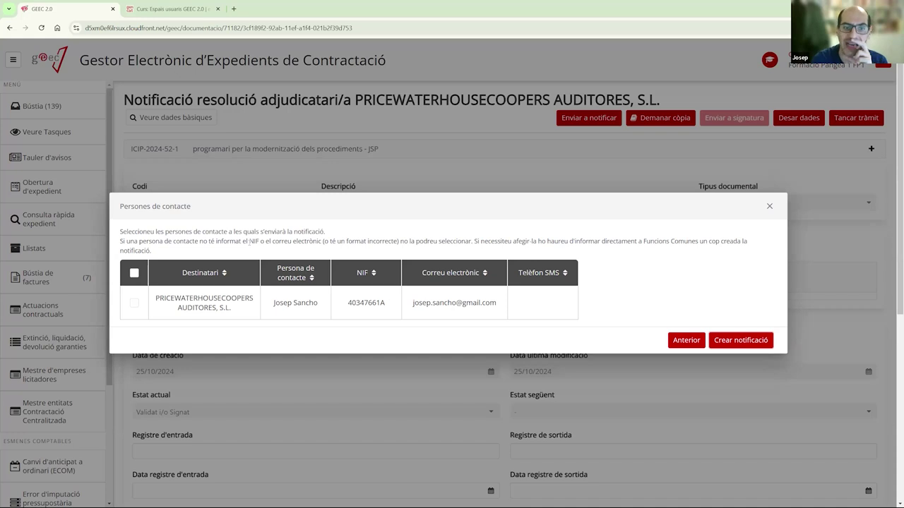
- Select the PRICEWATERHOUSECOOPERS contact person and create the notification in Funcions Comunes
left_click(134, 303)
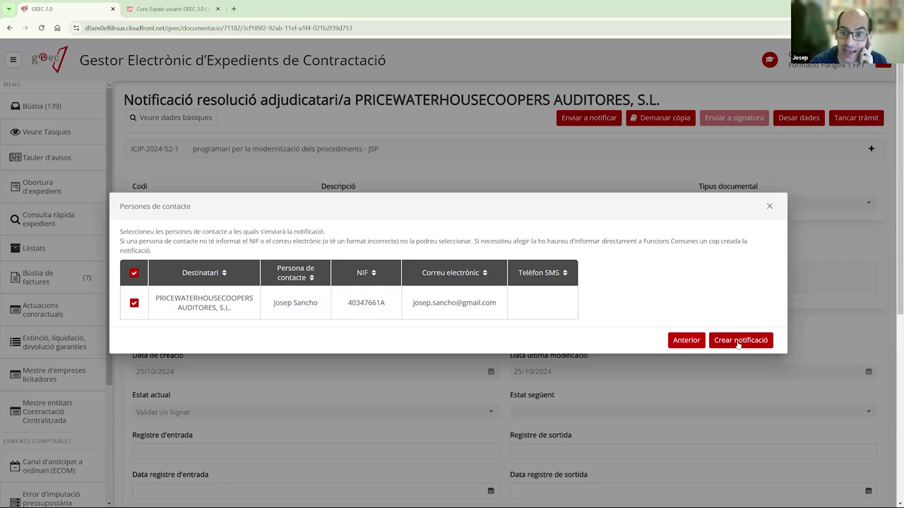
left_click(738, 342)
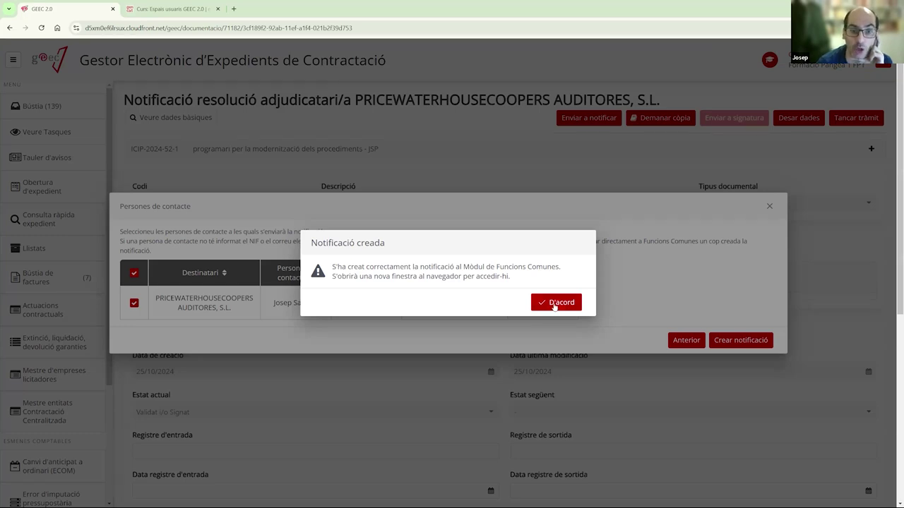
- Acknowledge the creation and sign in to GICAR with the saved corporate credentials
left_click(553, 304)
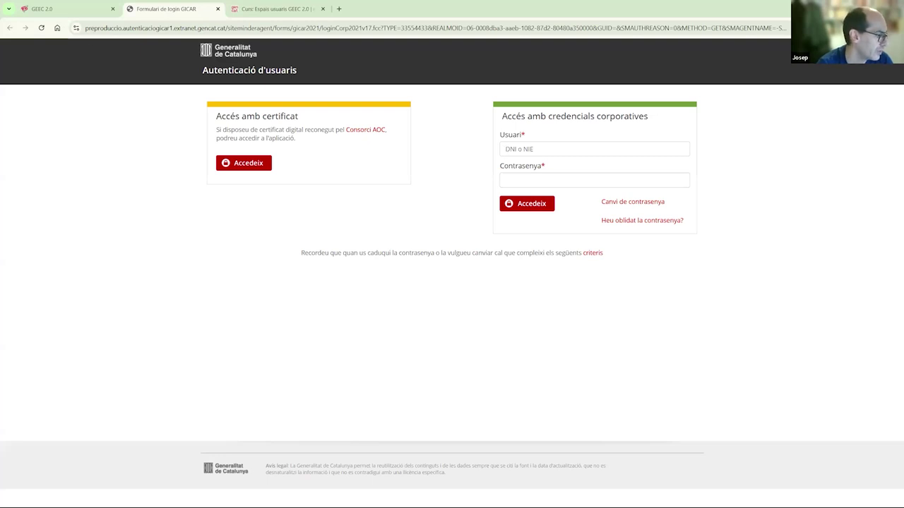
key("super+Down")
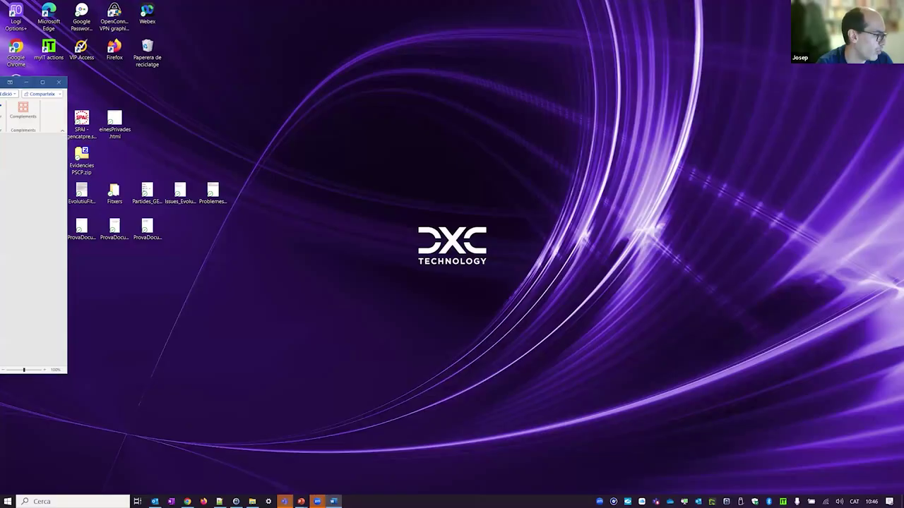
key("alt+Tab")
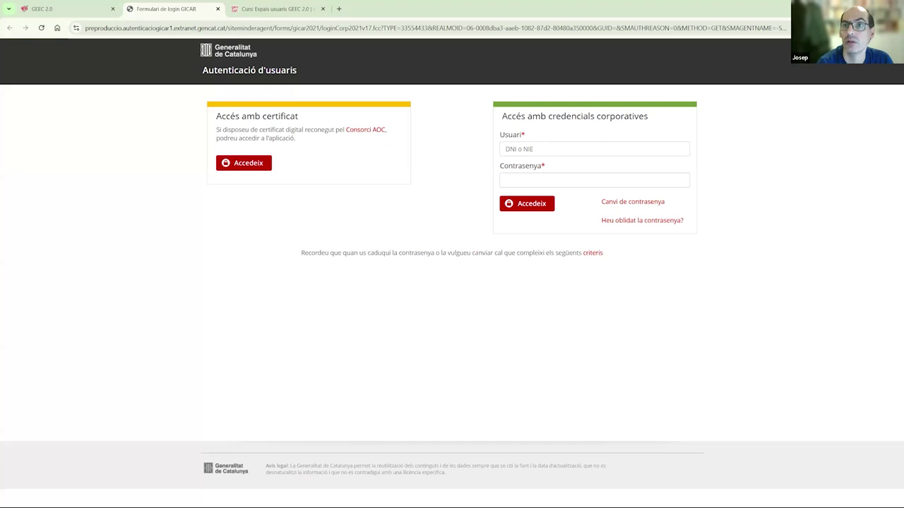
key("ctrl+shift+l")
left_click(706, 81)
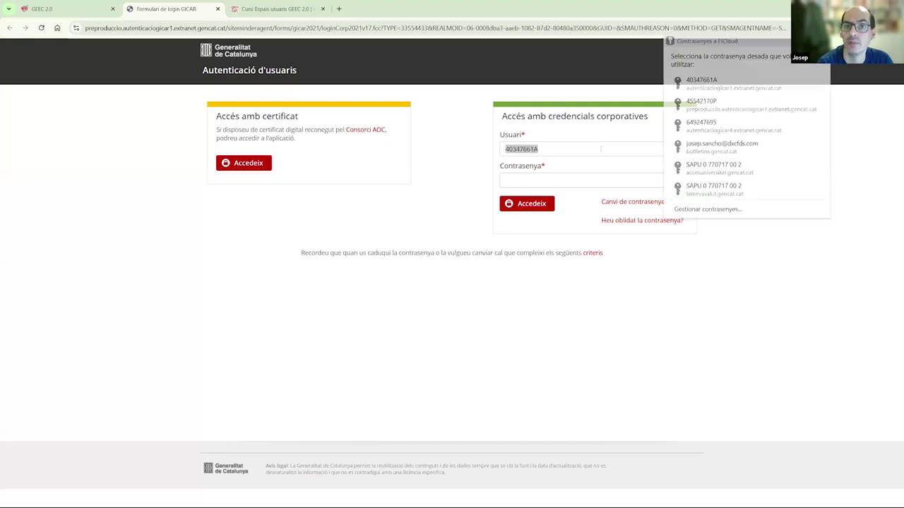
left_click(544, 210)
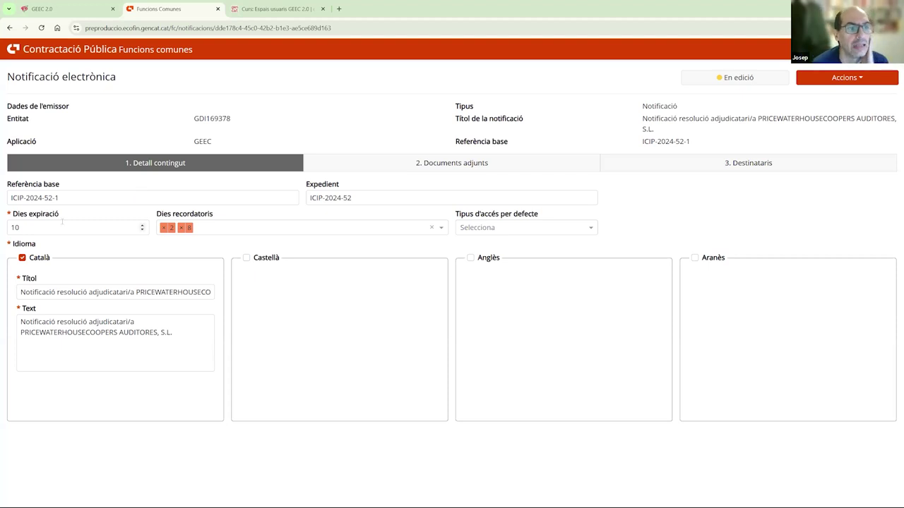
- Set the default access type to Certificat and view the attached ProvaDocumentSignat.pdf document and Annex 1
left_click_drag(60, 198, 2, 203)
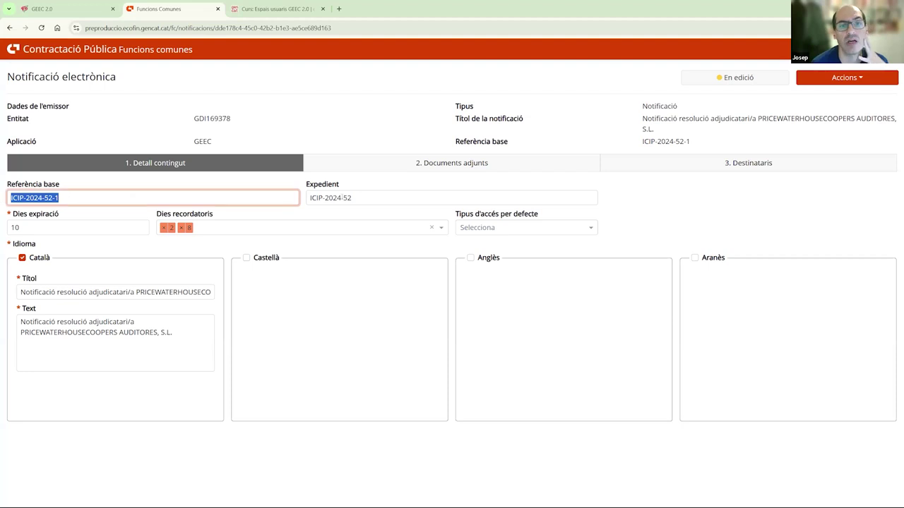
key("Tab")
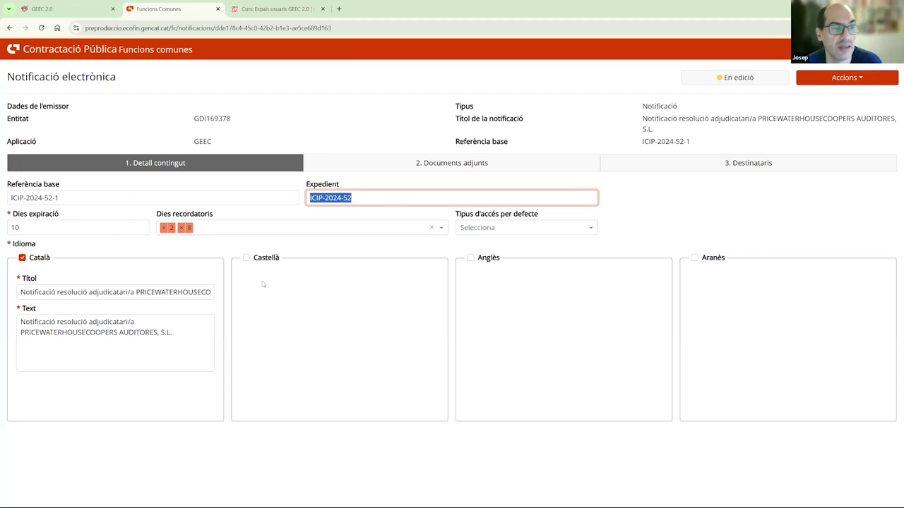
left_click(487, 227)
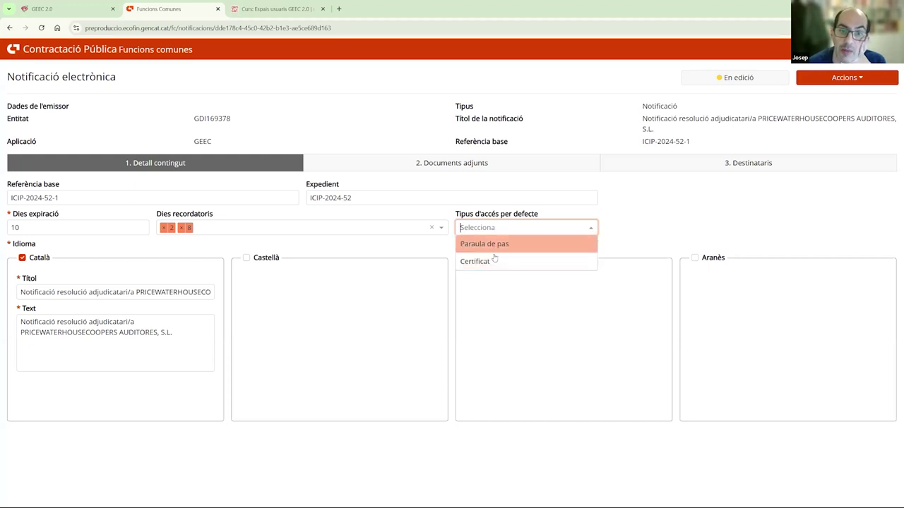
left_click(494, 261)
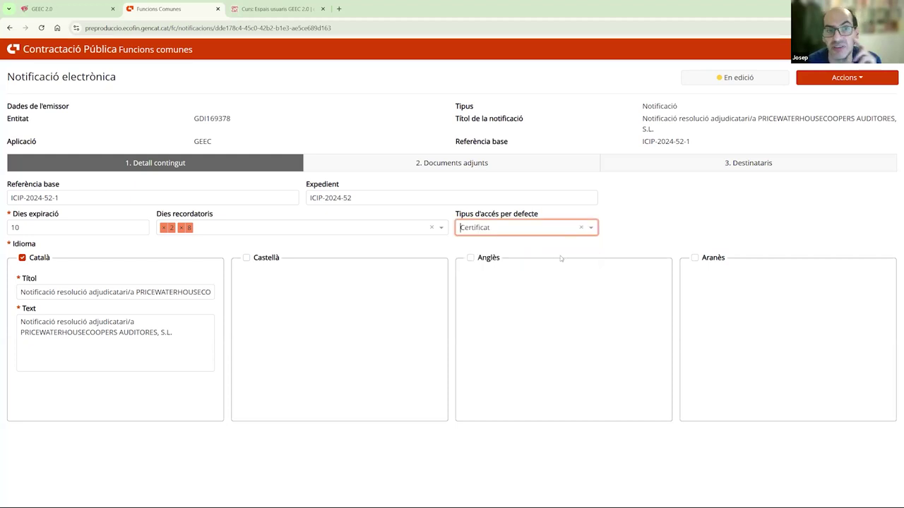
left_click(384, 163)
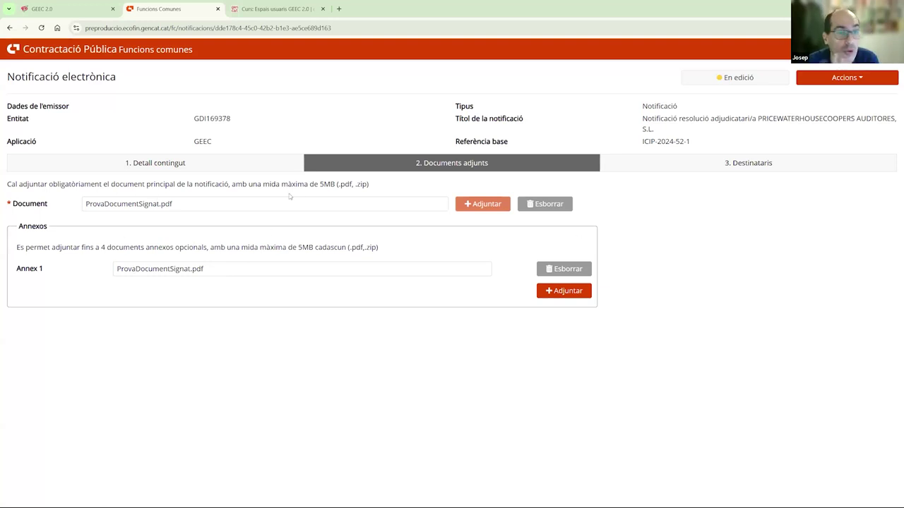
- Keep Catalan as the only language, leaving Castellà unticked, and view the recipients list
left_click(196, 163)
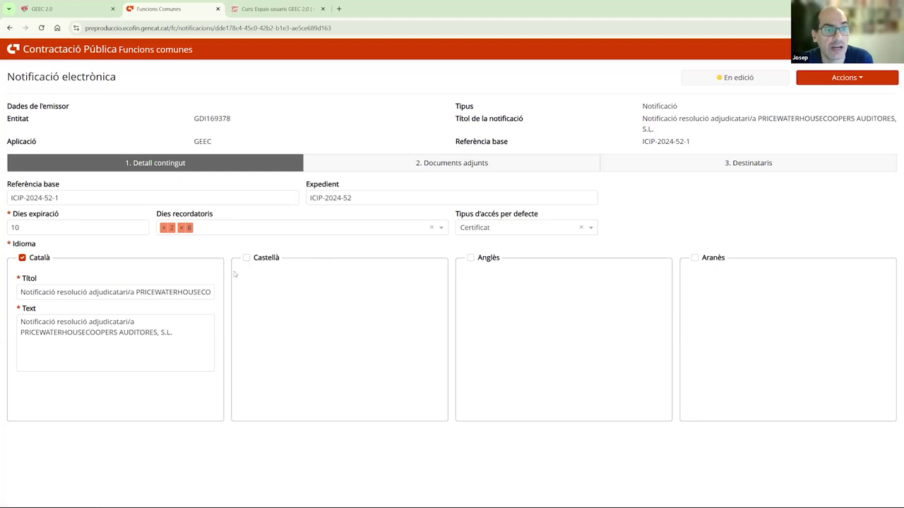
left_click(247, 258)
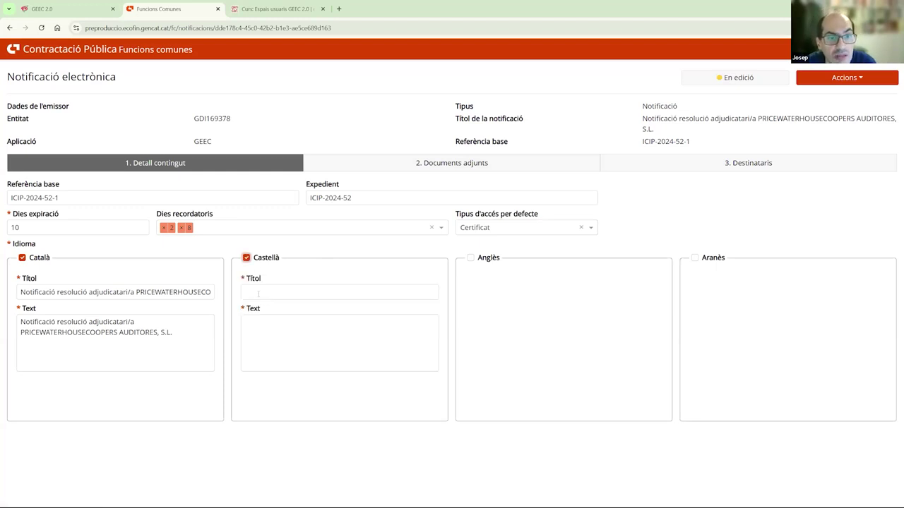
left_click(246, 258)
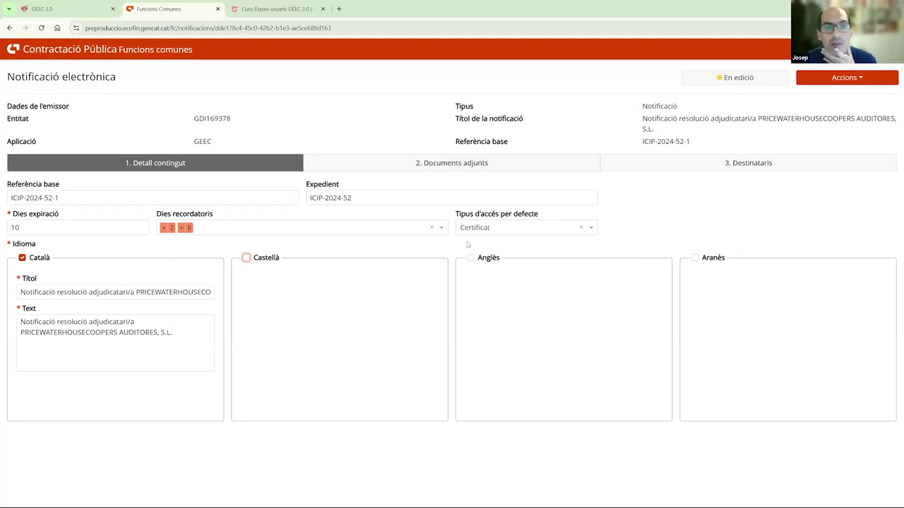
left_click(721, 164)
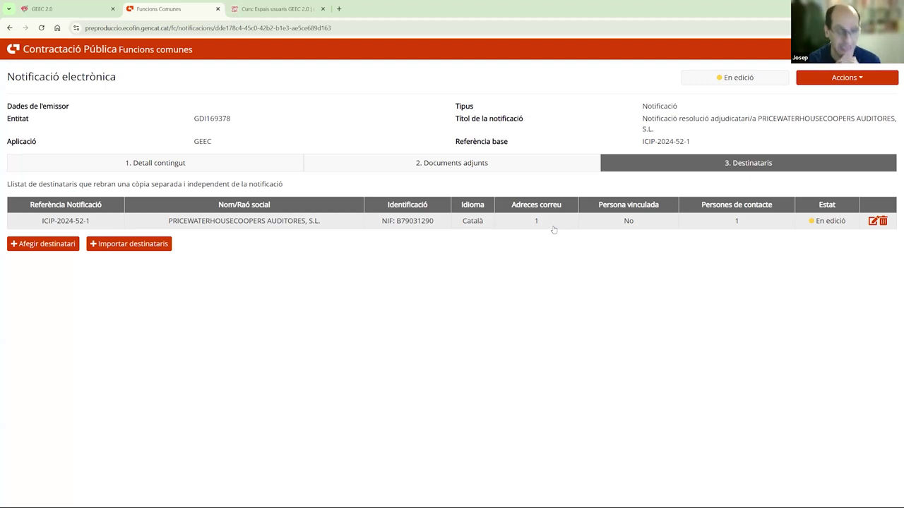
left_click(555, 226)
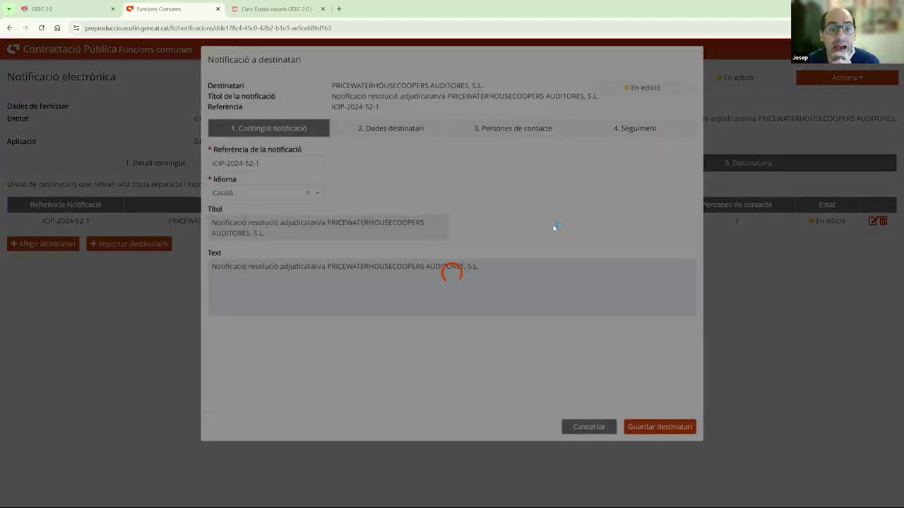
left_click(415, 139)
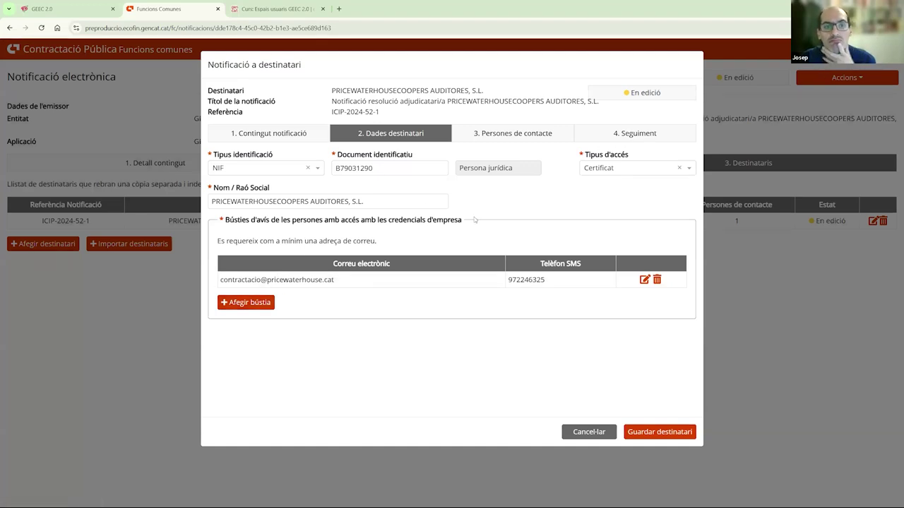
left_click(531, 133)
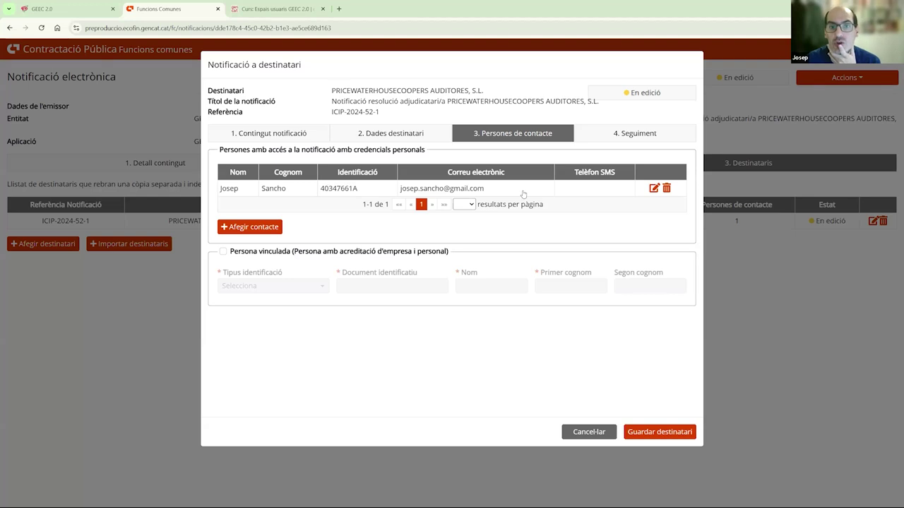
left_click(258, 226)
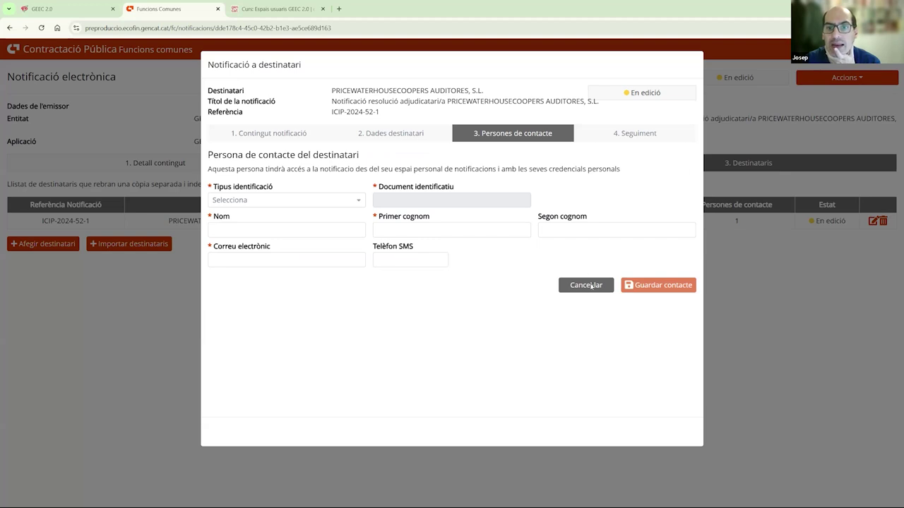
left_click(591, 285)
left_click(591, 430)
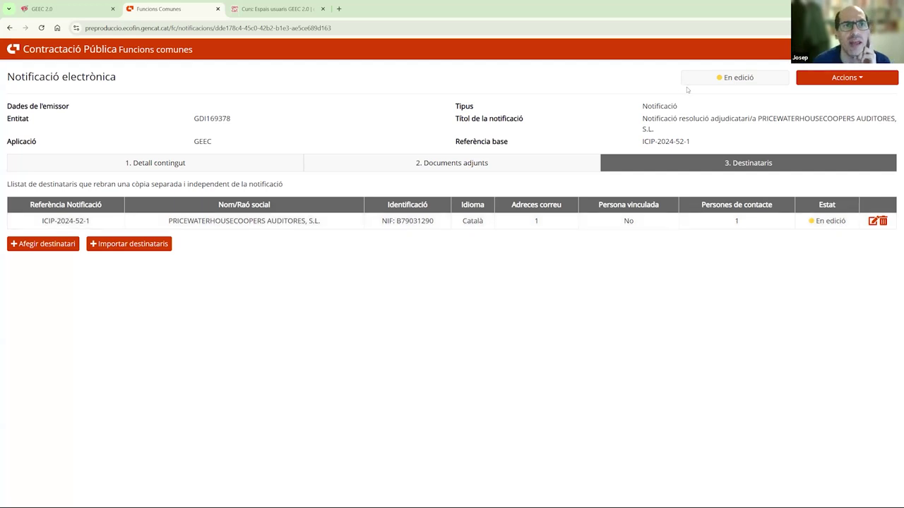
- In the course's Guies d'ús, expand guide folders 04, 03 and 02 to list their PDFs
left_click(288, 13)
scroll(202, 322, "down", 10)
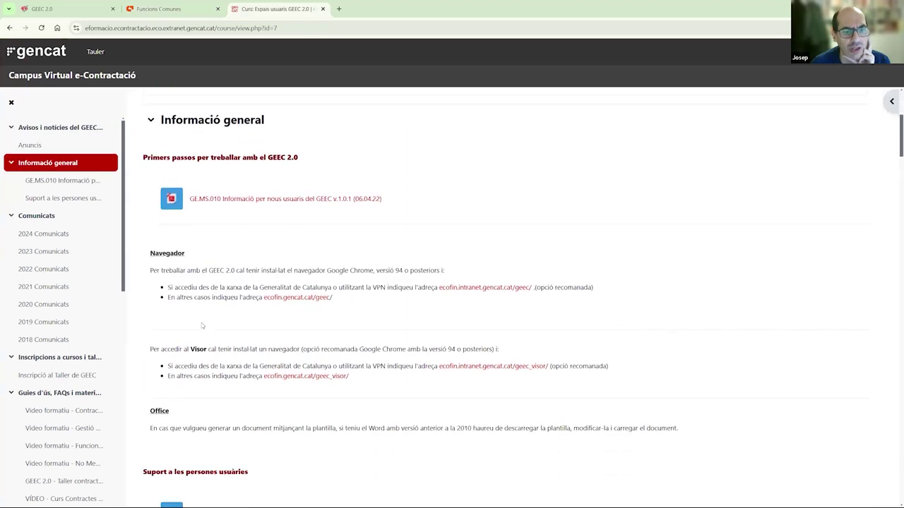
scroll(200, 322, "down", 1)
scroll(197, 320, "up", 3)
scroll(197, 322, "down", 15)
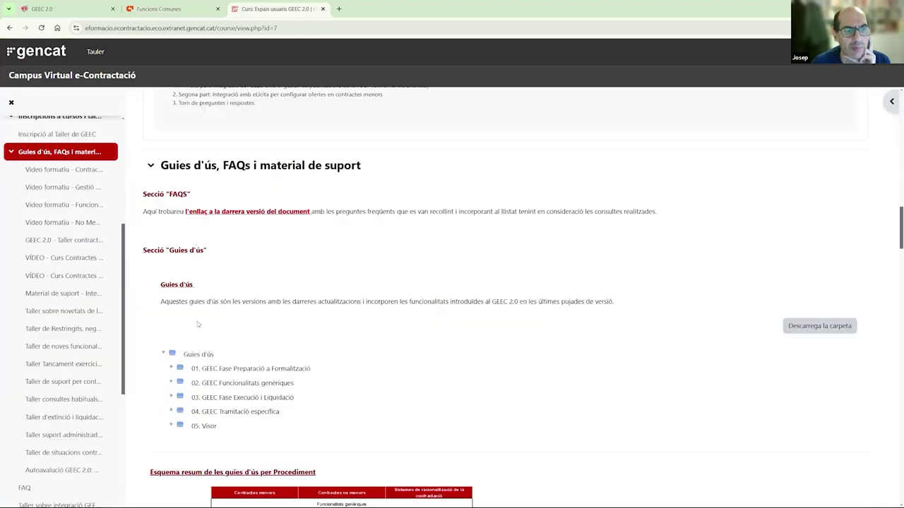
scroll(197, 322, "up", 2)
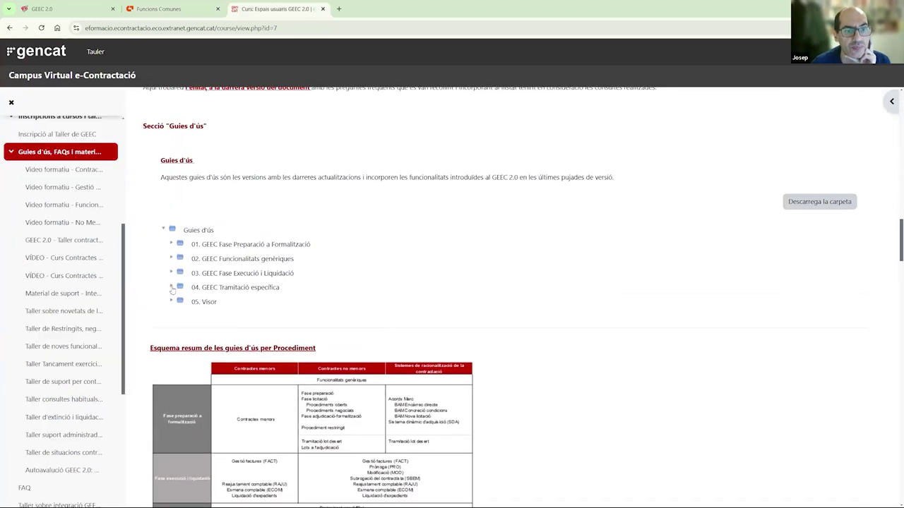
left_click(172, 288)
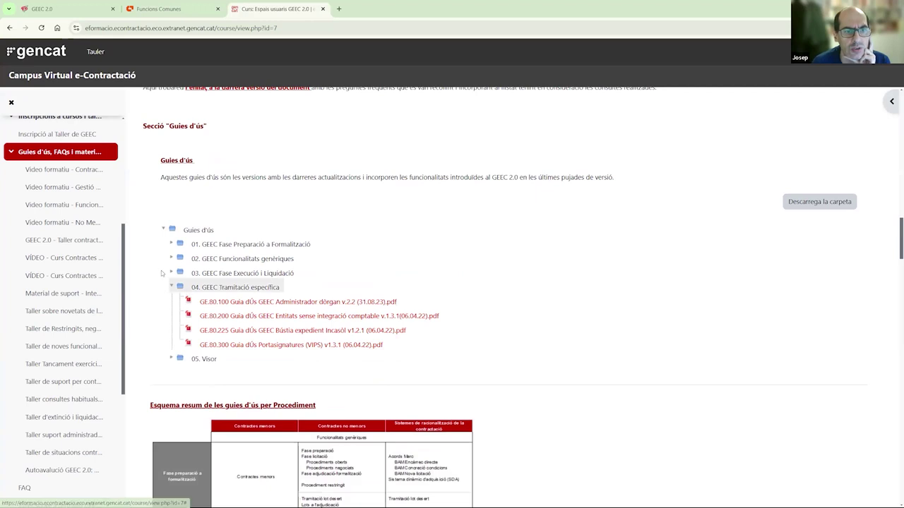
left_click(171, 274)
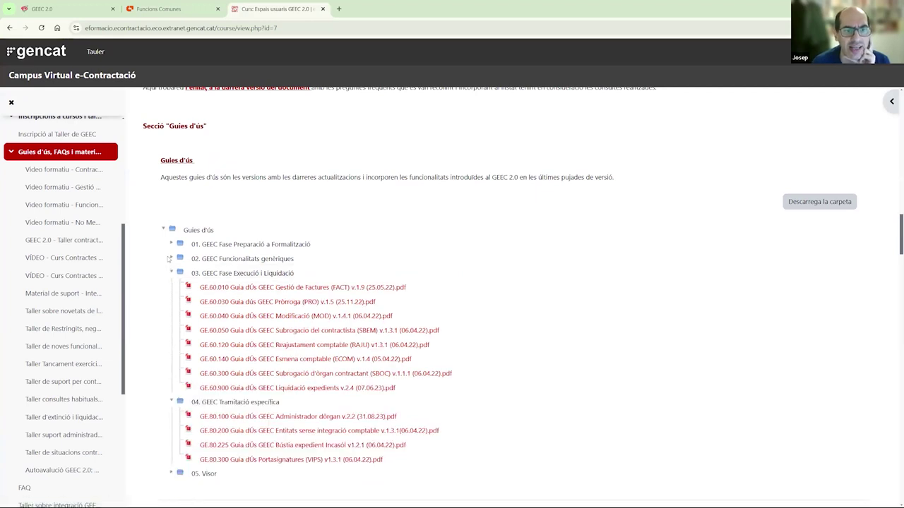
left_click(171, 258)
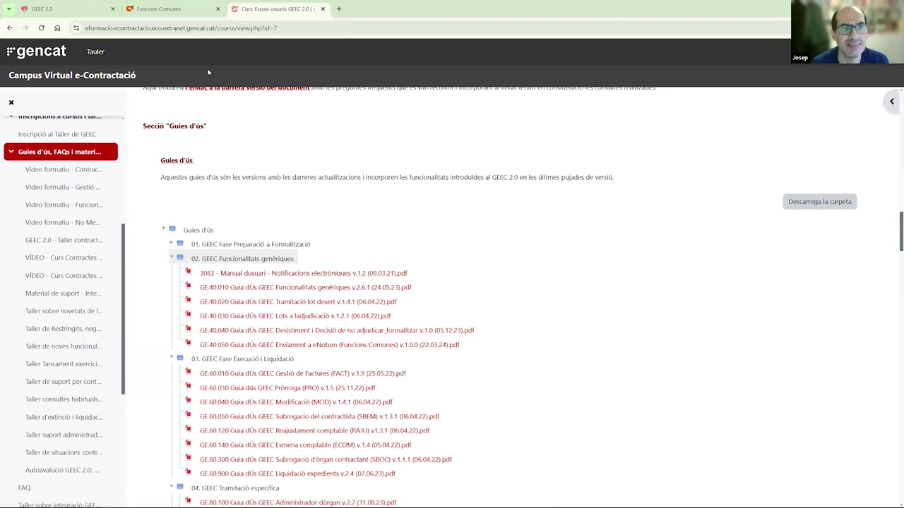
- Return to the ICIP-2024-52-1 notification page in Funcions Comunes
left_click(197, 9)
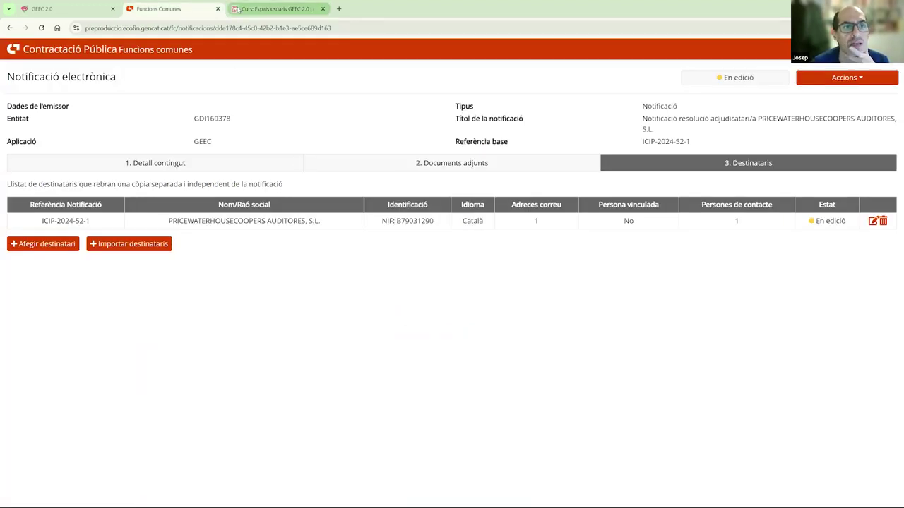
left_click(252, 9)
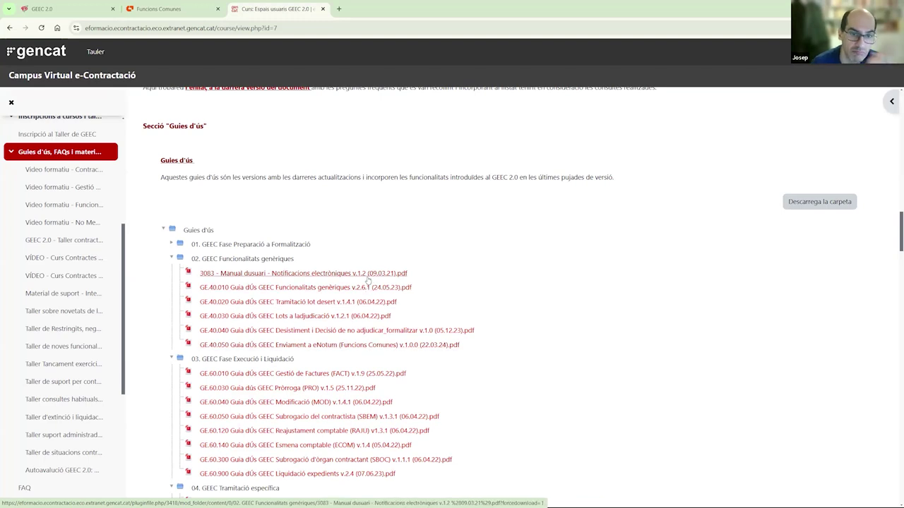
left_click(158, 19)
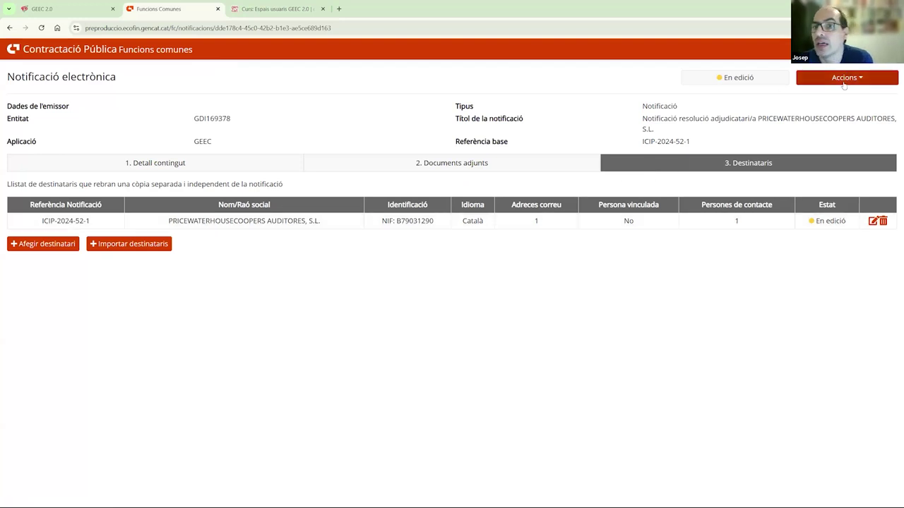
- Close Funcions Comunes, dismiss 'Notificació creada' and scroll to the eNotum section listing PRICEWATERHOUSECOOPERS
left_click(843, 83)
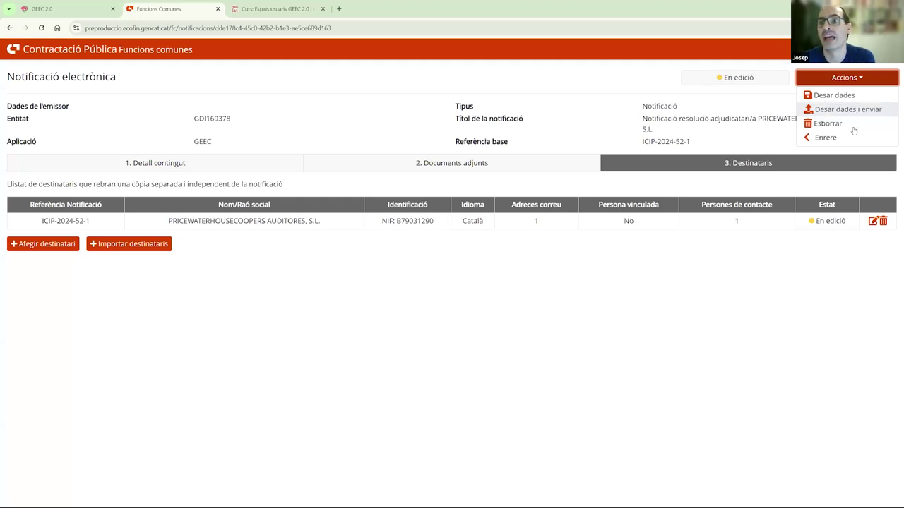
left_click(219, 9)
left_click(64, 4)
key("Return")
scroll(469, 283, "down", 6)
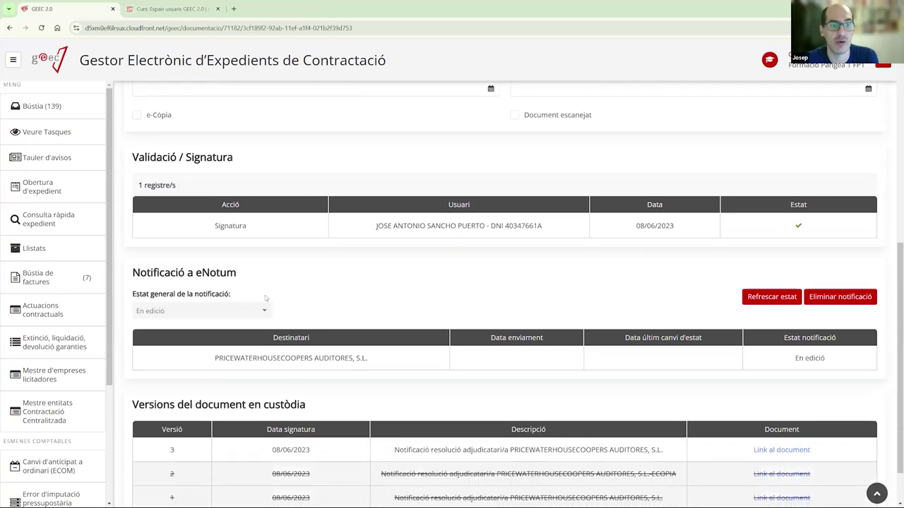
scroll(265, 295, "down", 2)
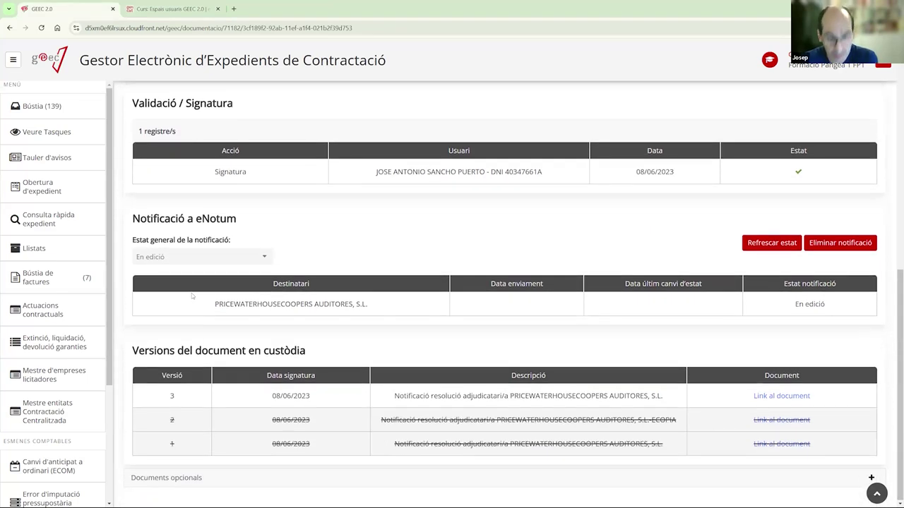